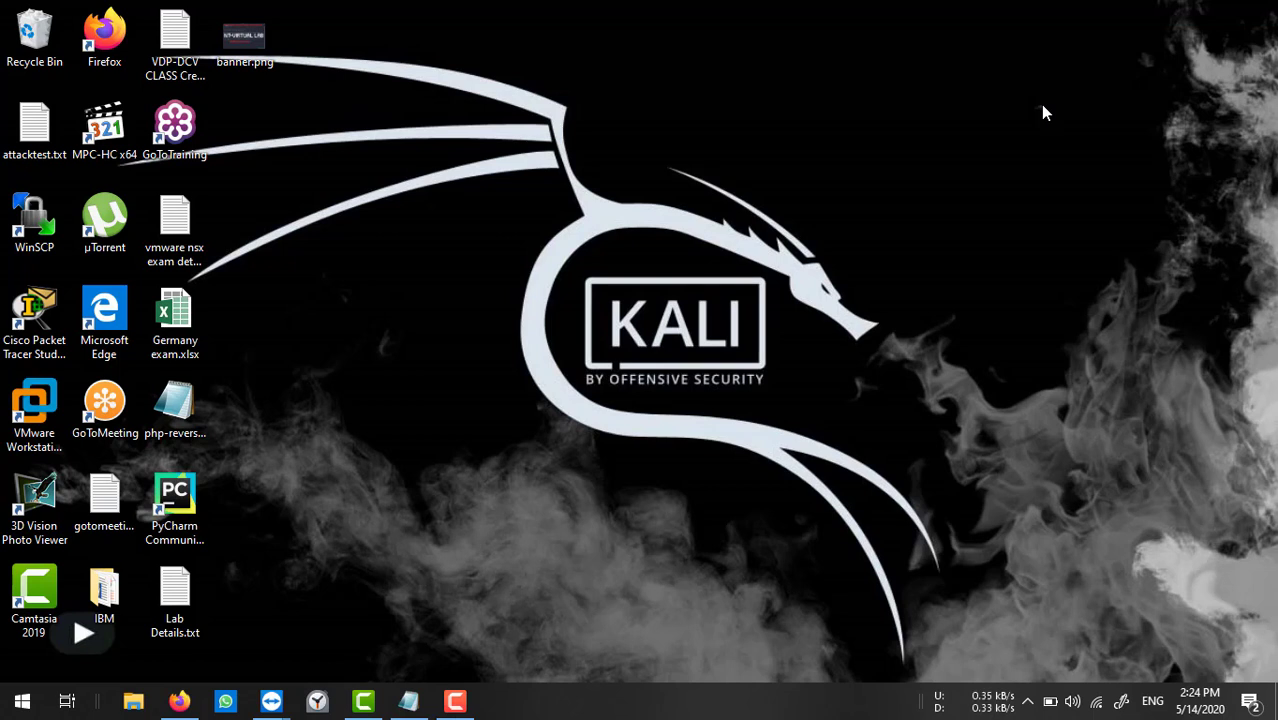
# Restore the Notepad notes listing the lab hardware (i5-6400 CPU, 40GB RAM, 500GB SSD) and software.
pyautogui.click(410, 701)
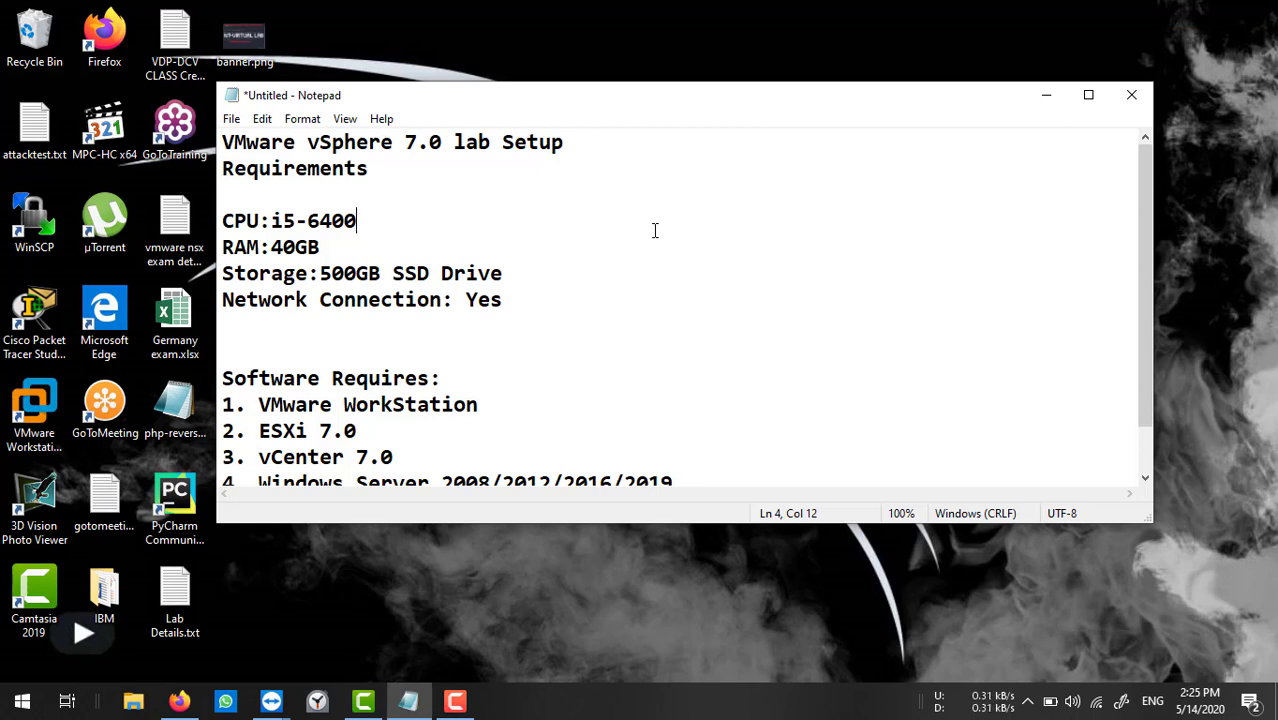
pyautogui.scroll(-1, 656, 232)
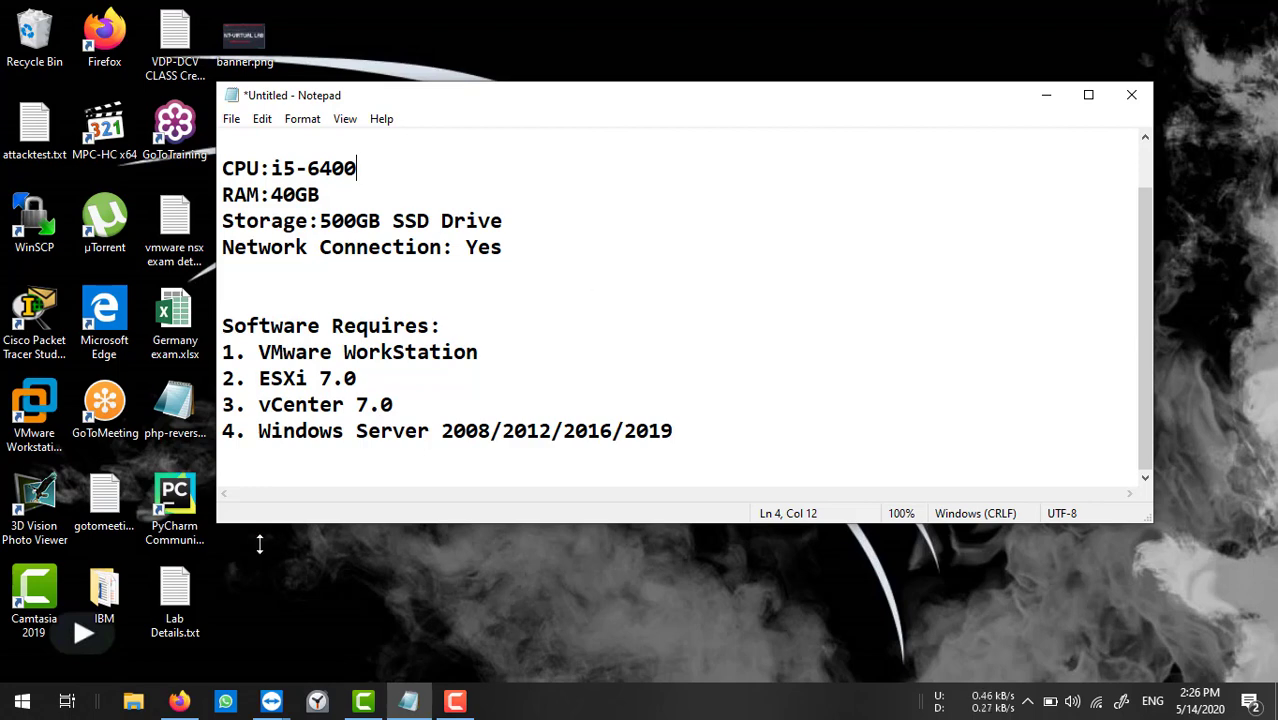
# In Firefox, open the vSphere download page, then its vSphere 7.0 Get Free Trial evaluation page.
pyautogui.click(182, 702)
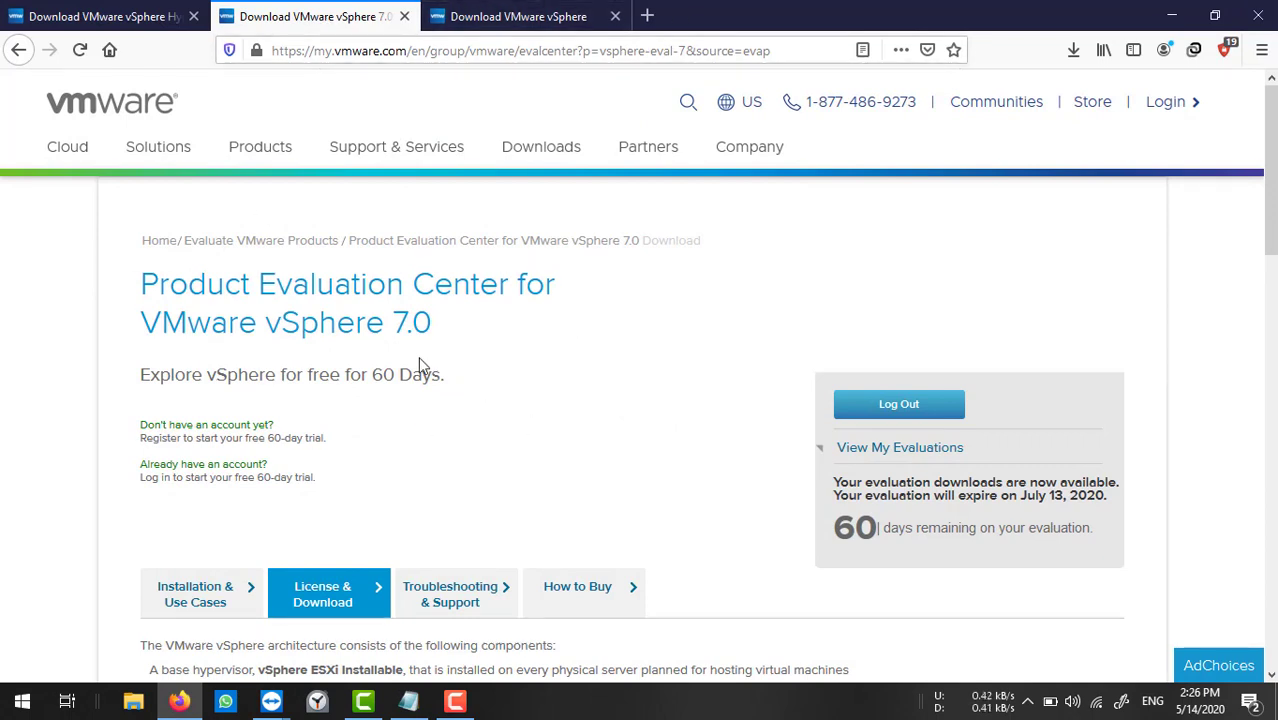
pyautogui.click(531, 152)
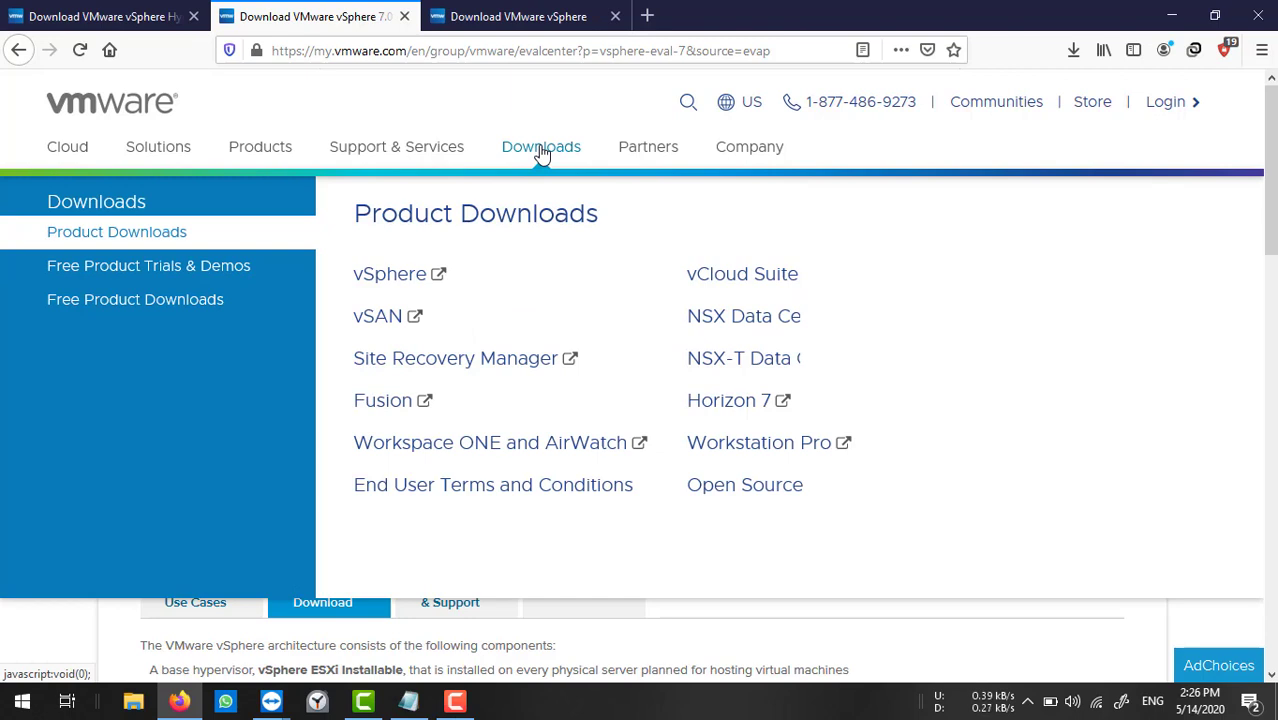
pyautogui.click(388, 280)
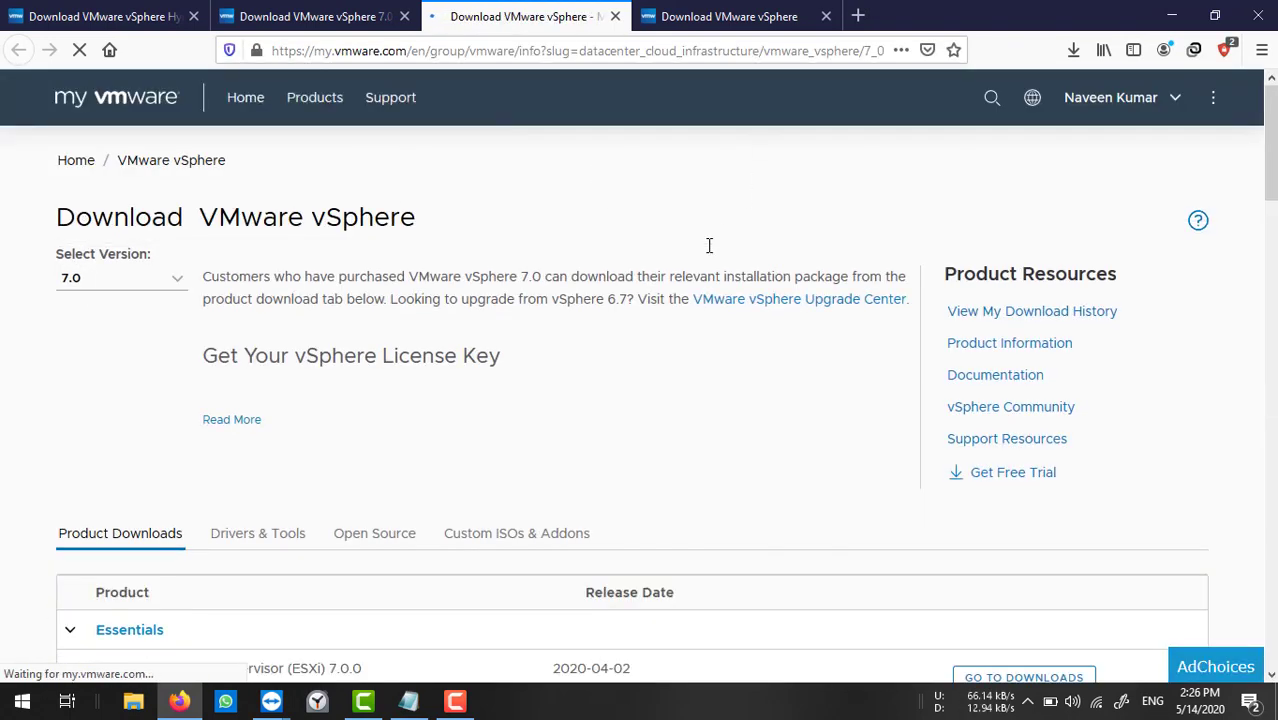
pyautogui.scroll(-2, 676, 297)
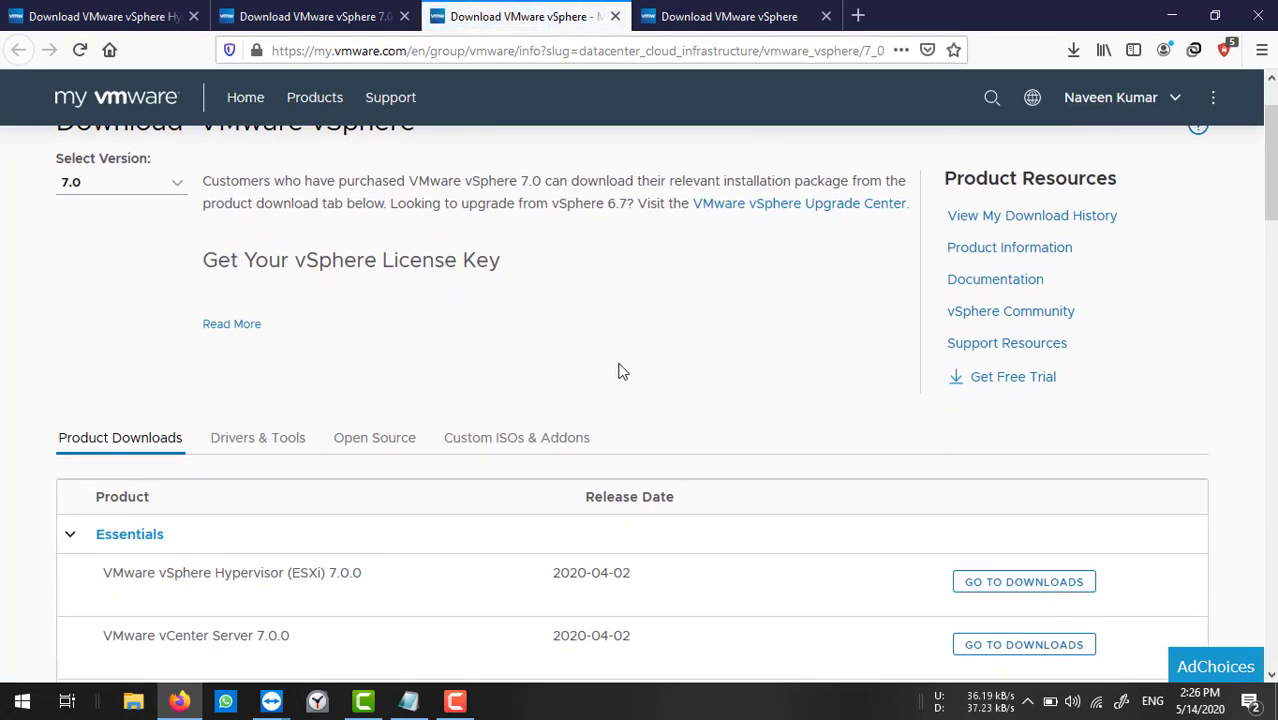
pyautogui.scroll(2, 579, 346)
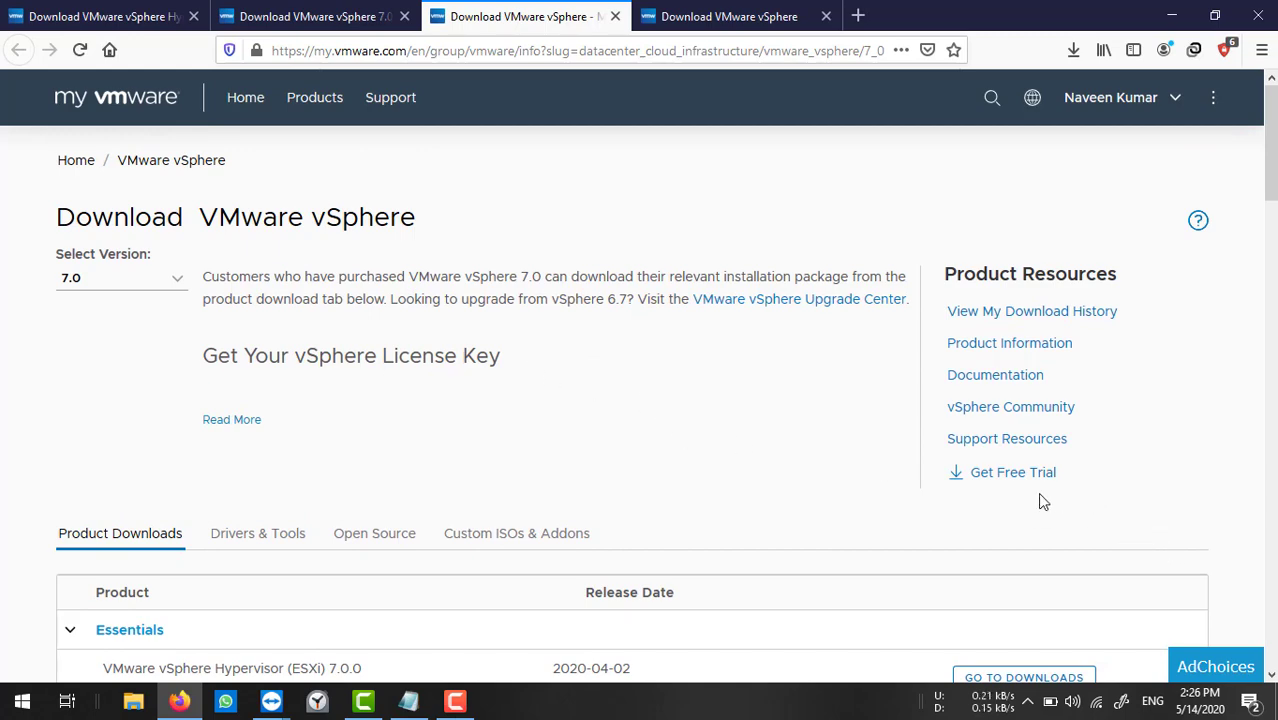
pyautogui.scroll(-2, 658, 475)
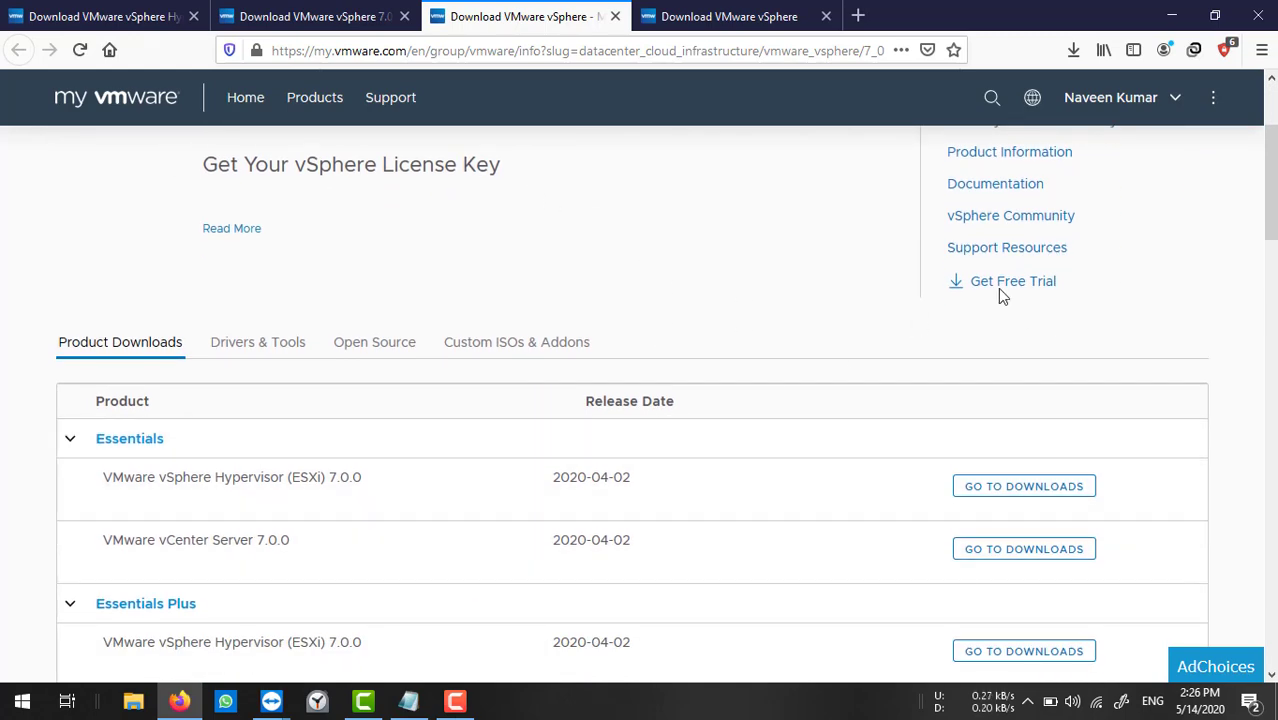
pyautogui.click(1014, 284)
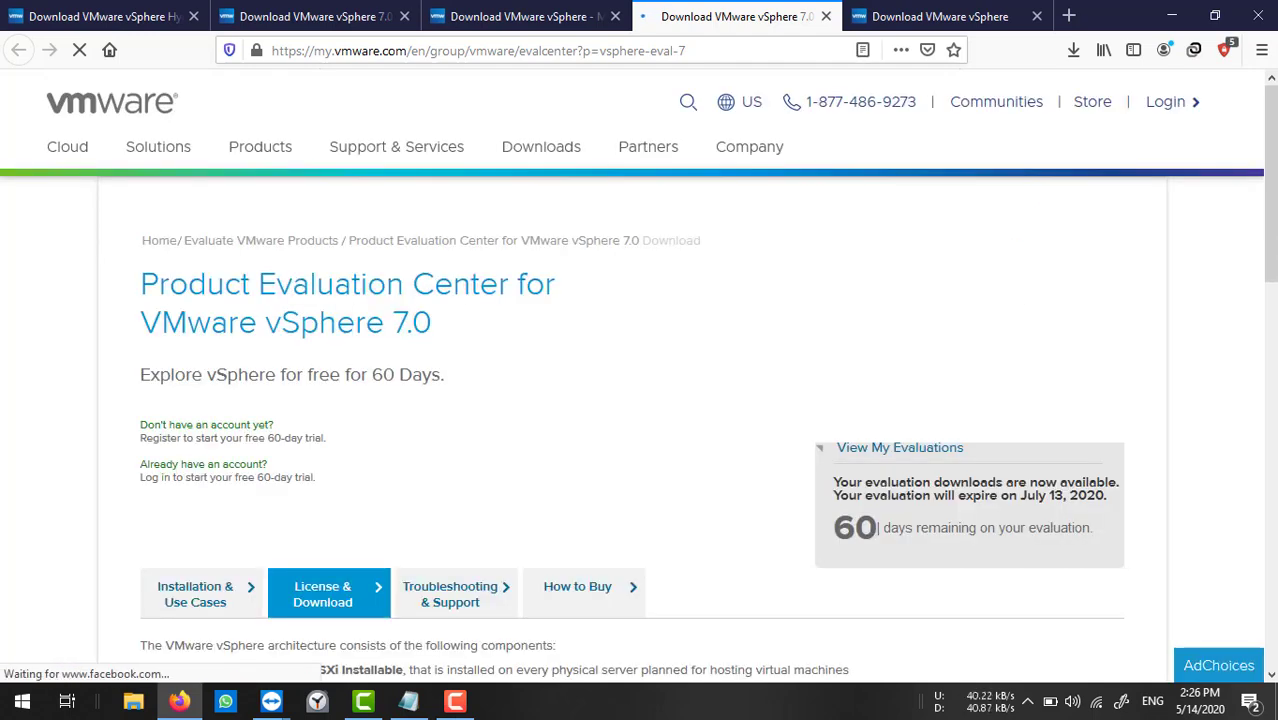
# Scroll to the download packages and highlight the vSphere Hypervisor ESXi ISO image entry.
pyautogui.scroll(-5, 489, 447)
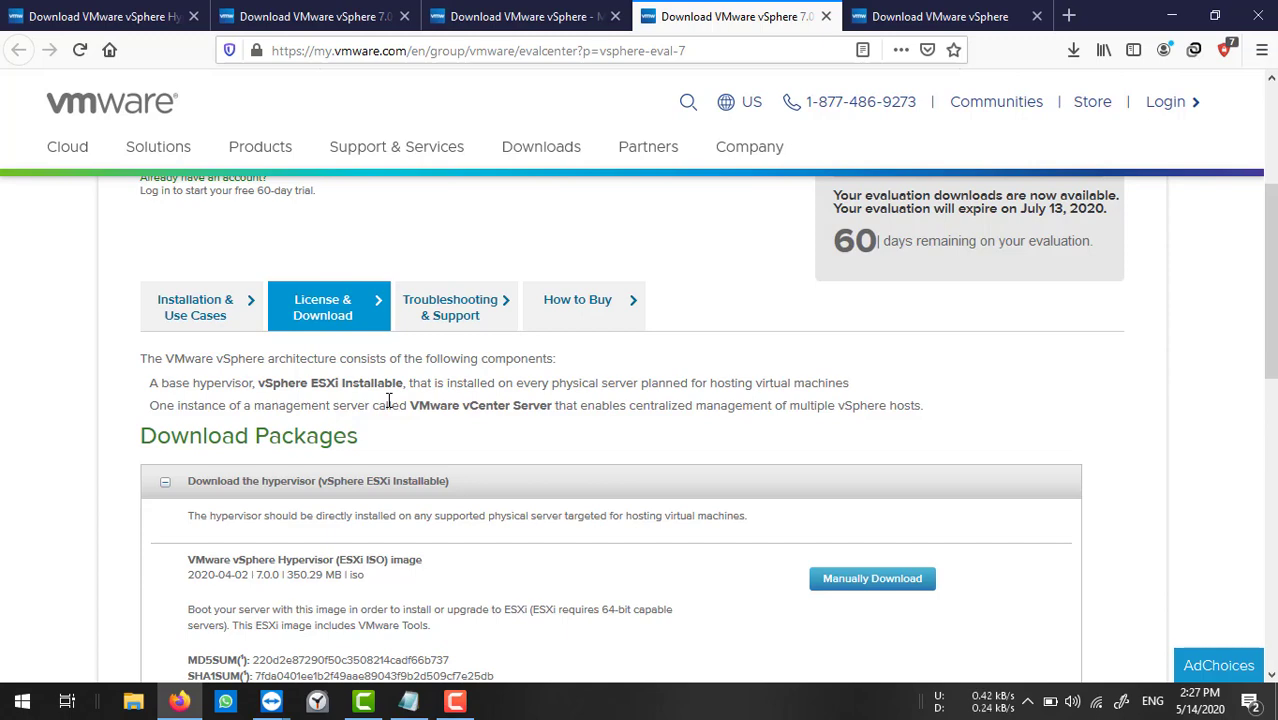
pyautogui.scroll(-2, 766, 456)
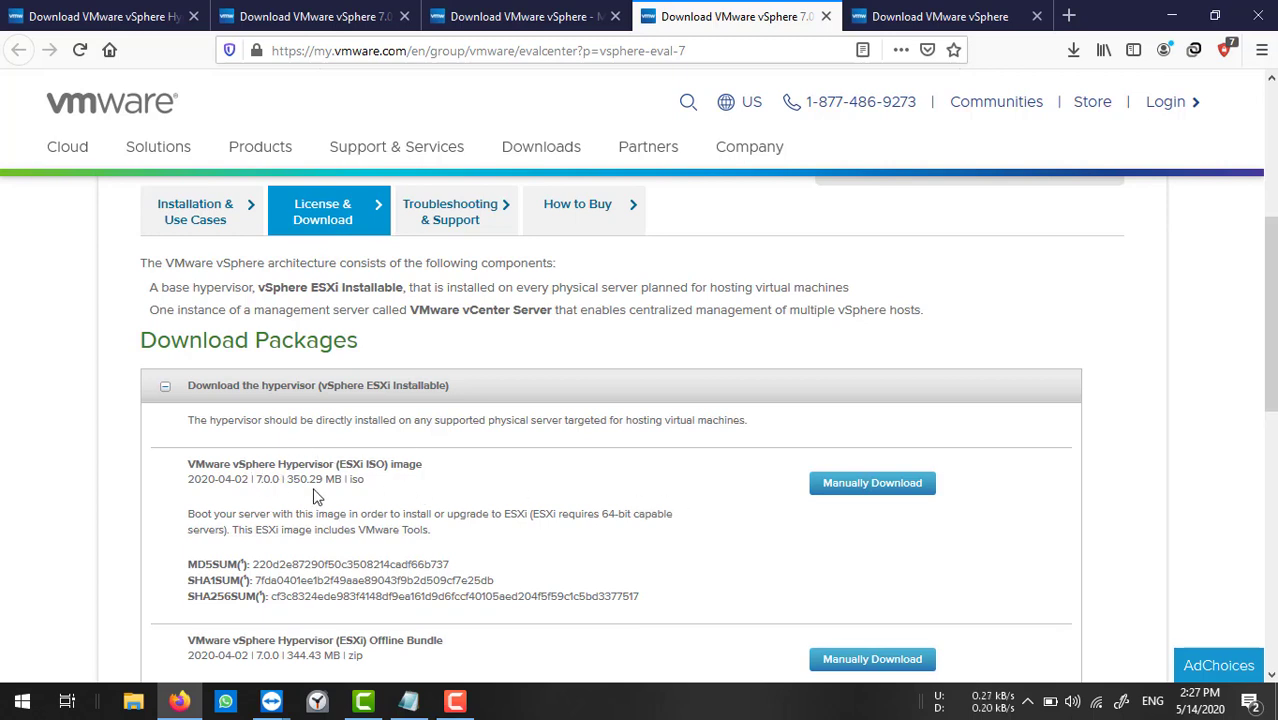
pyautogui.moveTo(231, 463); pyautogui.dragTo(324, 462)
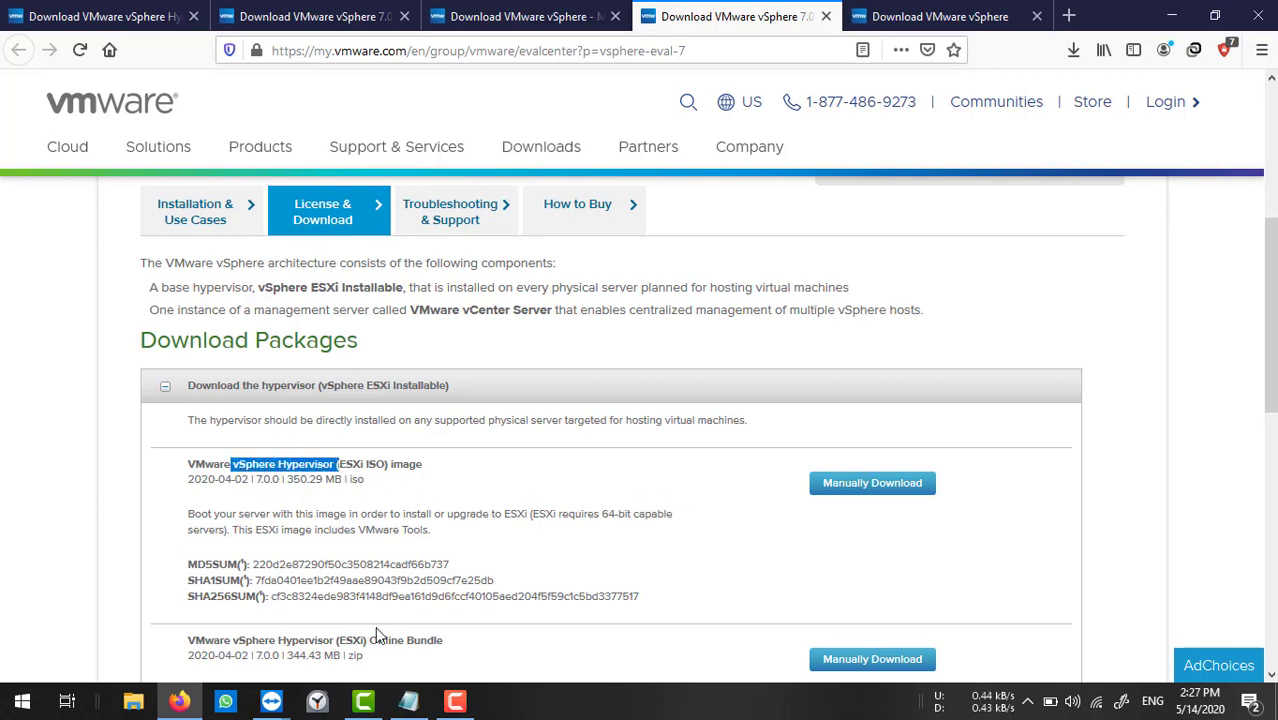
pyautogui.moveTo(370, 640); pyautogui.dragTo(425, 640)
pyautogui.moveTo(322, 464); pyautogui.dragTo(445, 464)
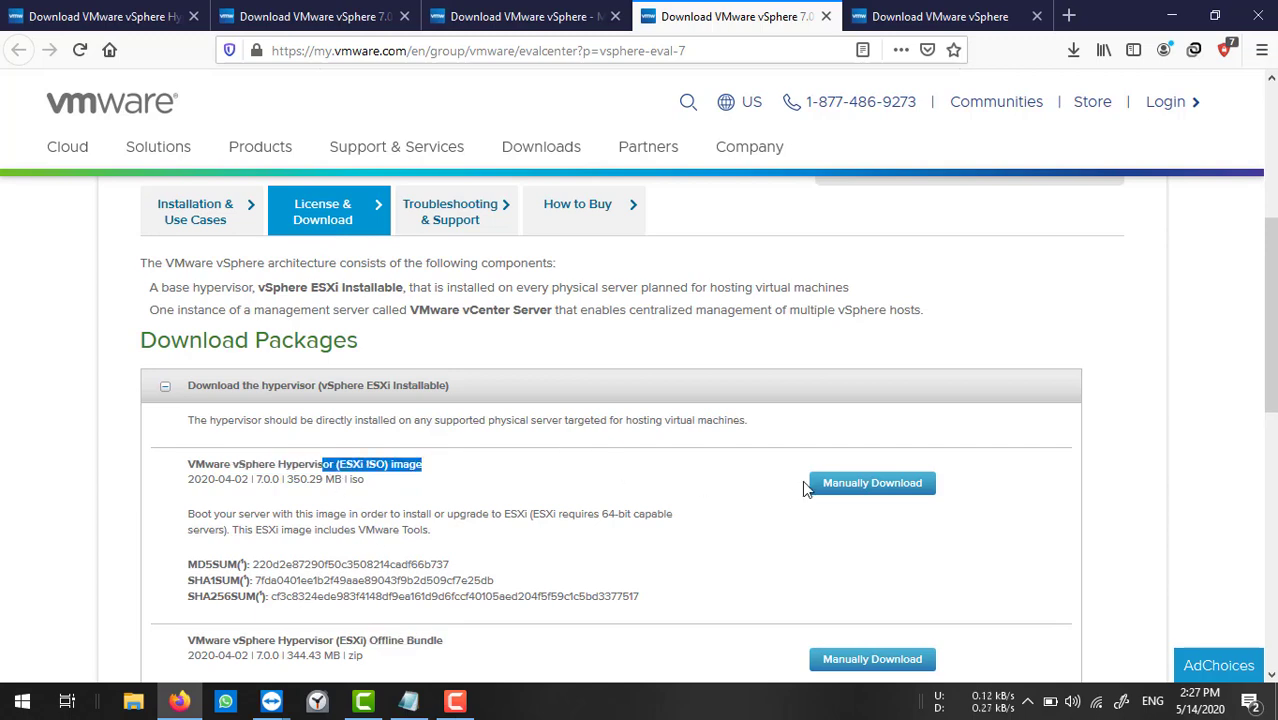
# Expand the vCenter Server download section and highlight the 6.42 GB appliance ISO size.
pyautogui.scroll(-3, 645, 543)
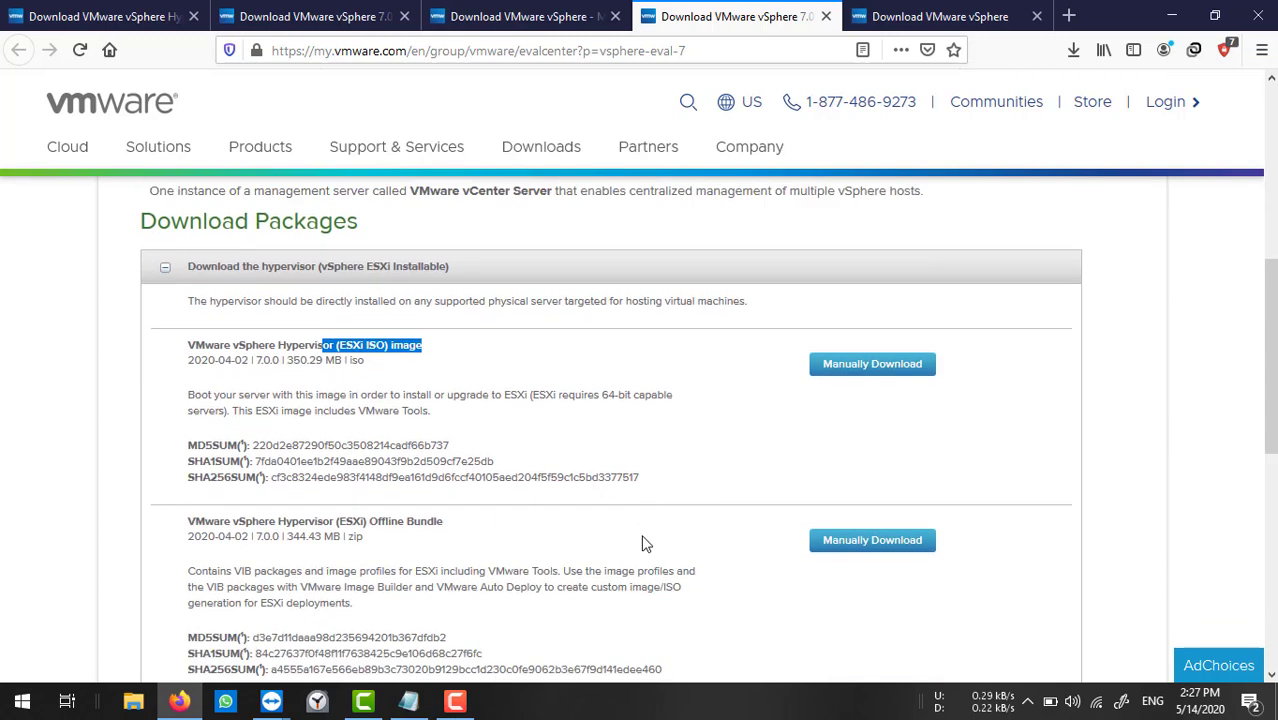
pyautogui.scroll(-3, 645, 543)
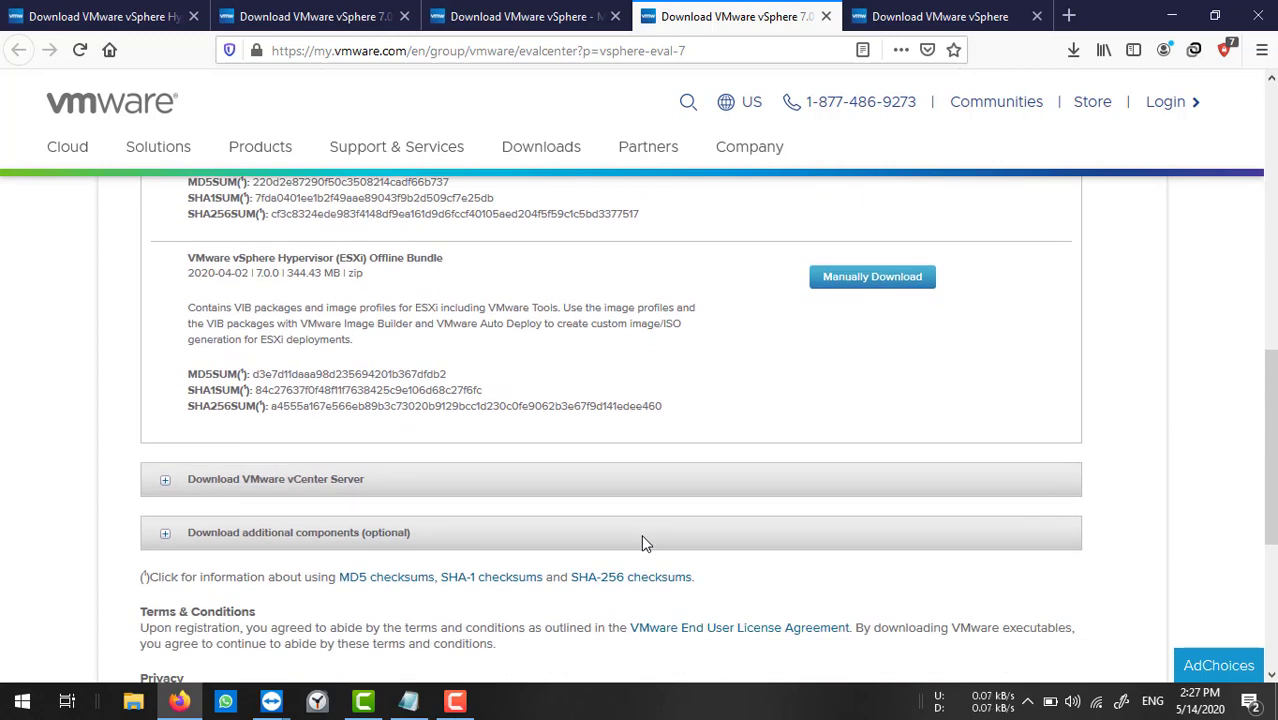
pyautogui.click(166, 487)
pyautogui.scroll(-2, 448, 565)
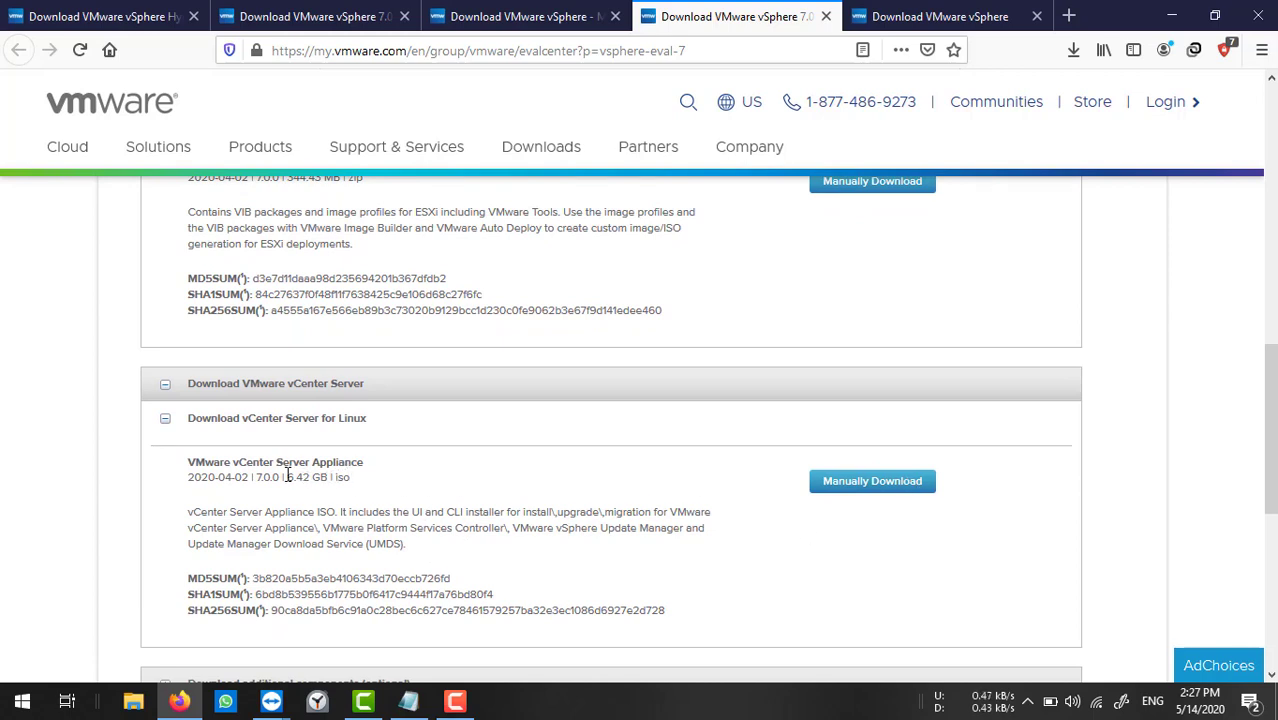
pyautogui.moveTo(289, 477); pyautogui.dragTo(329, 477)
# Switch to the Host-01 TeamViewer remote session and make it full screen.
pyautogui.click(271, 701)
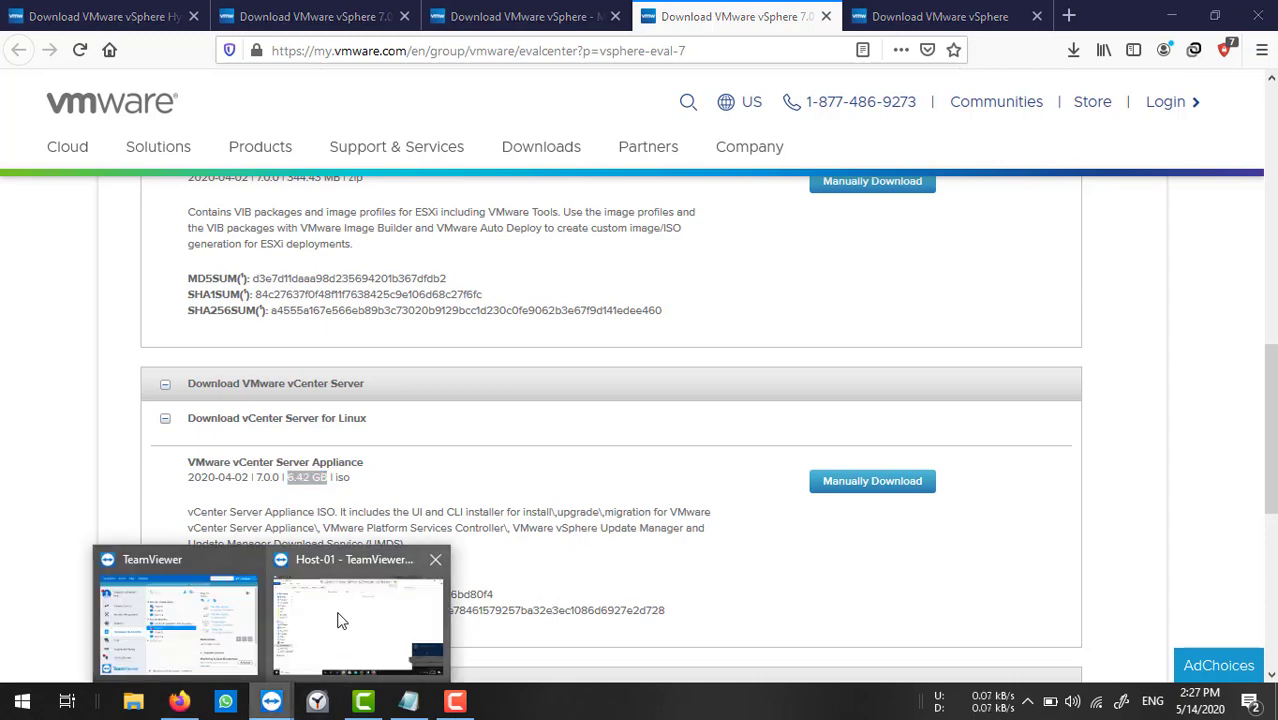
pyautogui.click(337, 619)
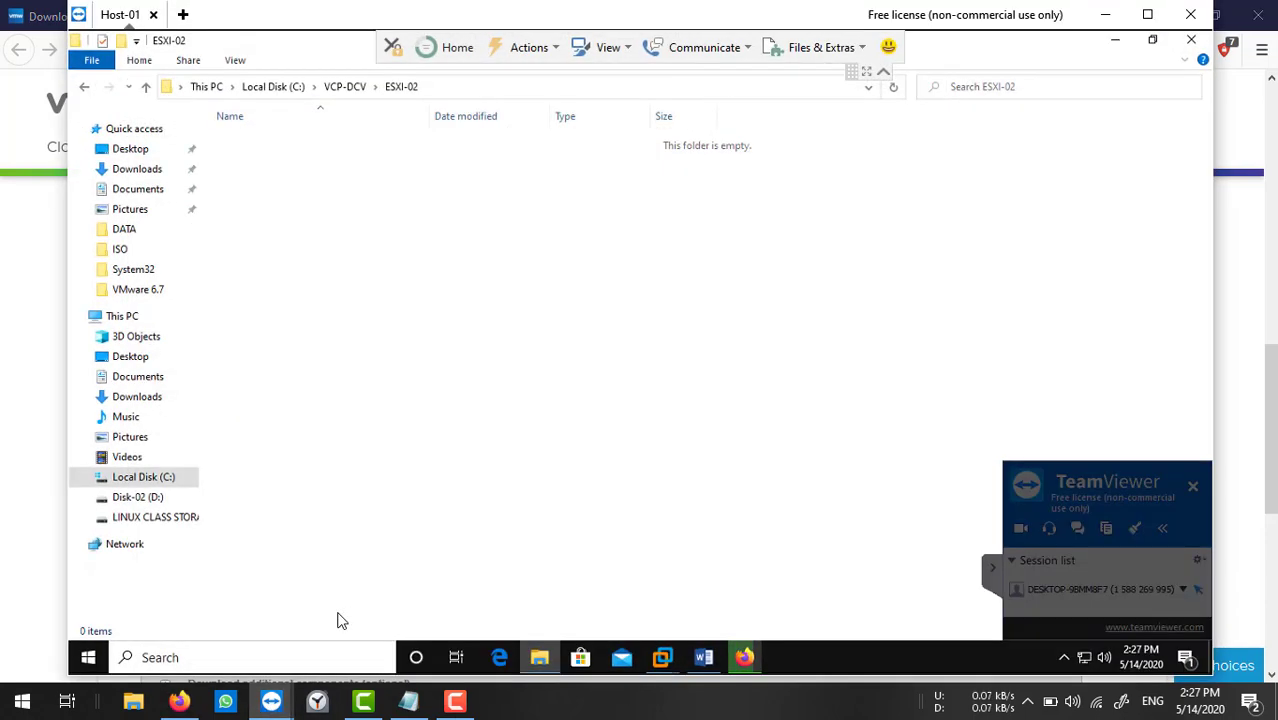
pyautogui.click(1147, 14)
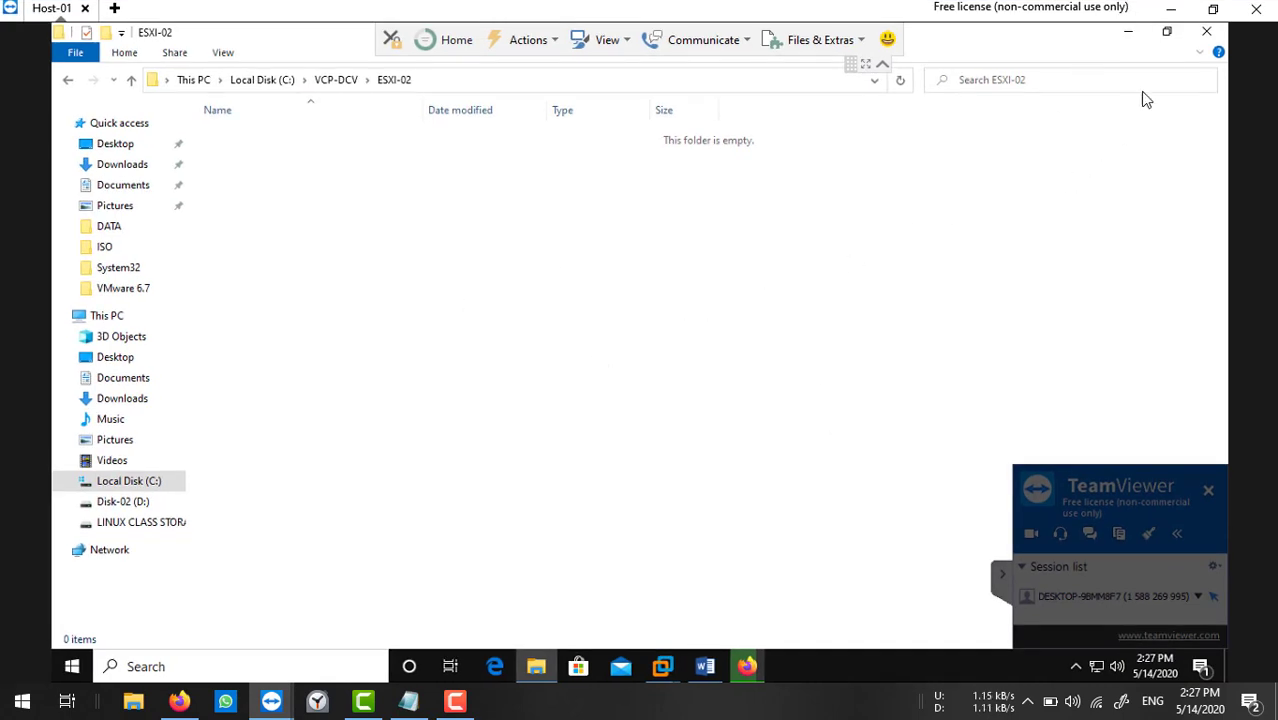
# Close the remote ESXI-02 folder, check the Downloads folder for the ISOs, then minimize it.
pyautogui.click(1205, 33)
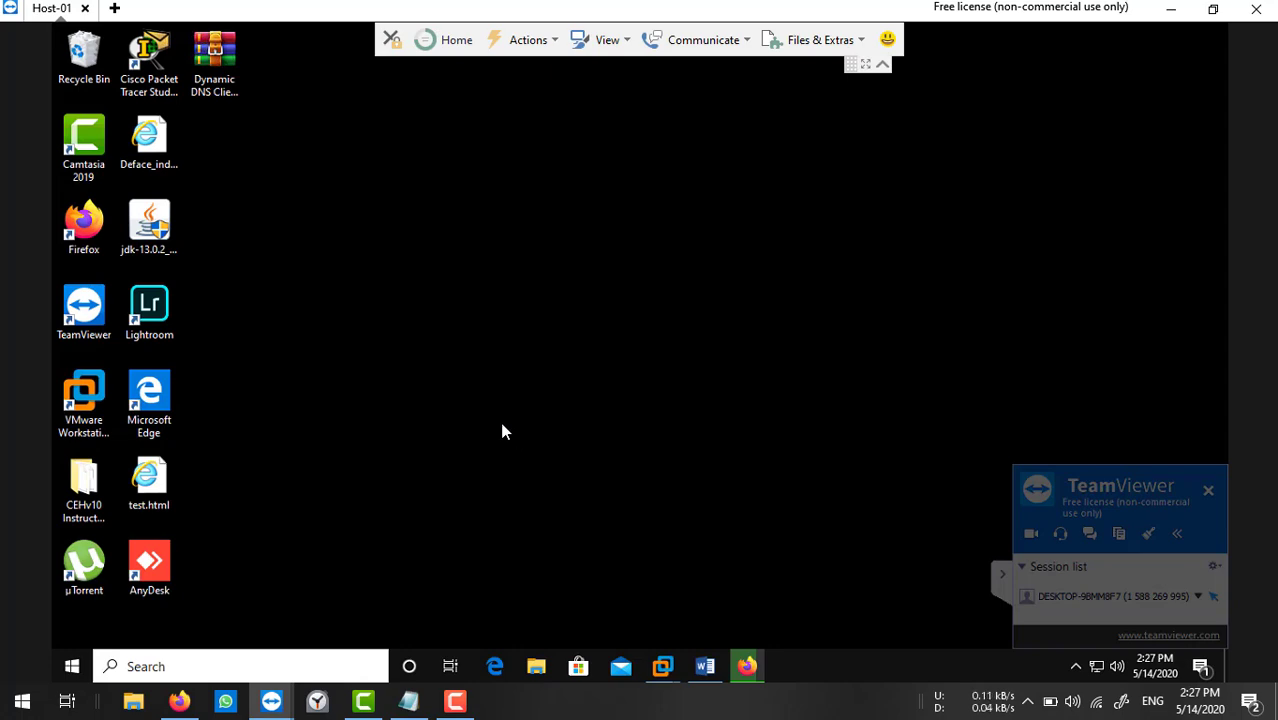
pyautogui.click(536, 666)
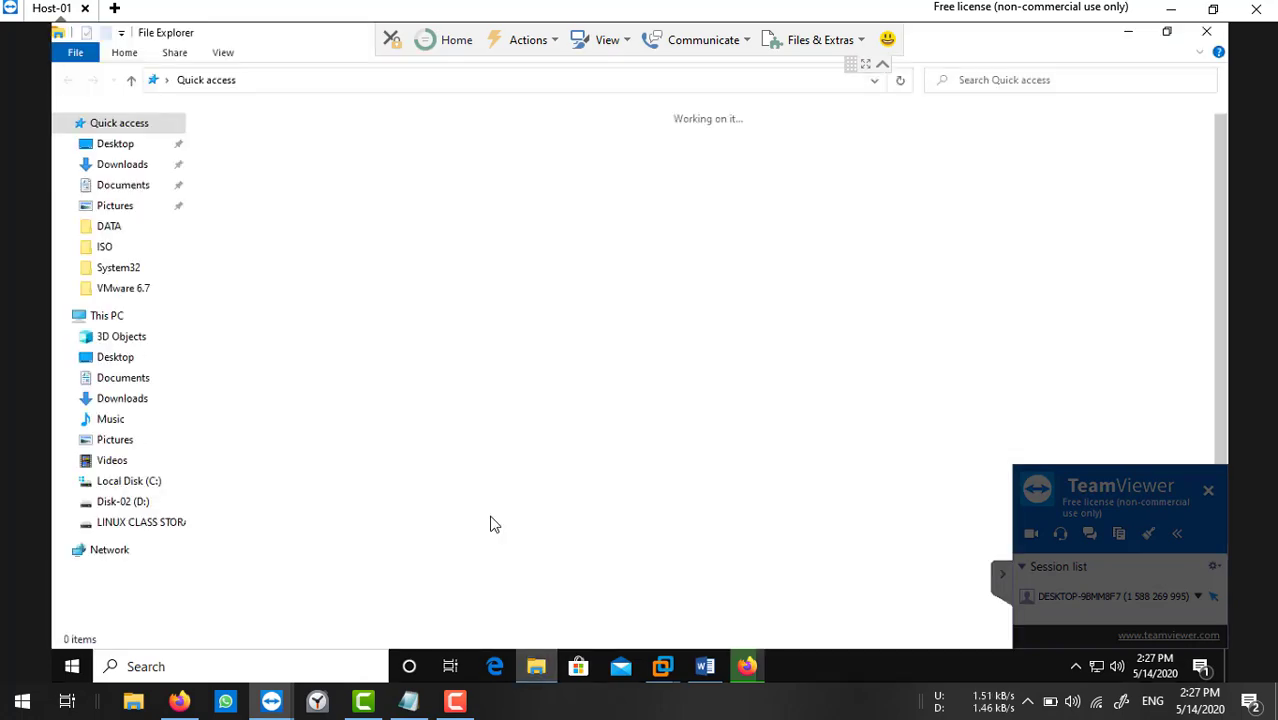
pyautogui.click(118, 165)
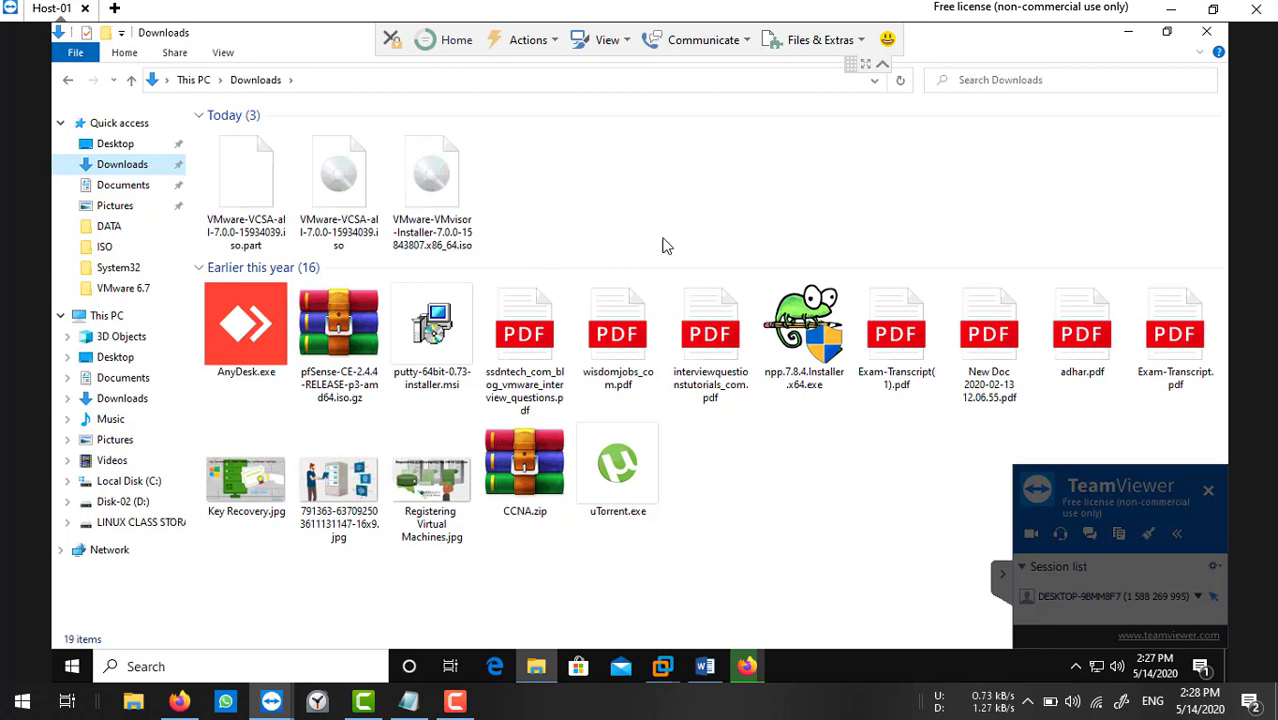
pyautogui.click(1130, 32)
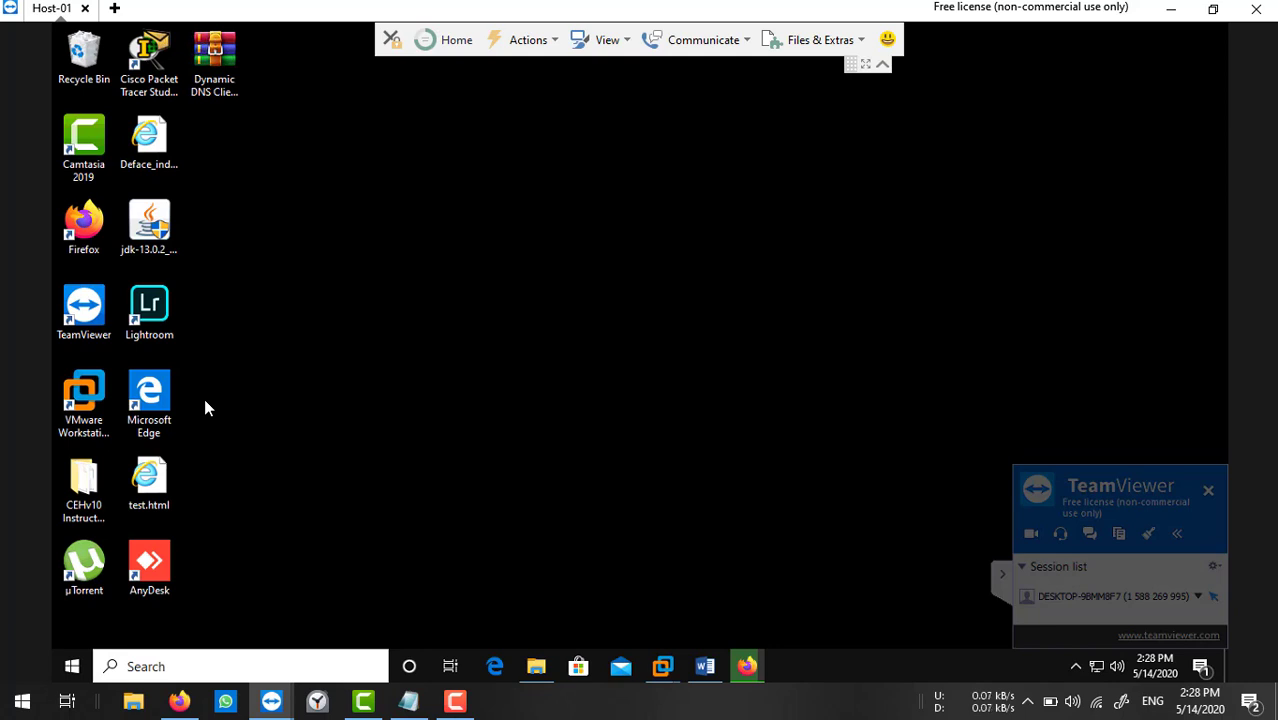
pyautogui.click(534, 667)
pyautogui.click(141, 481)
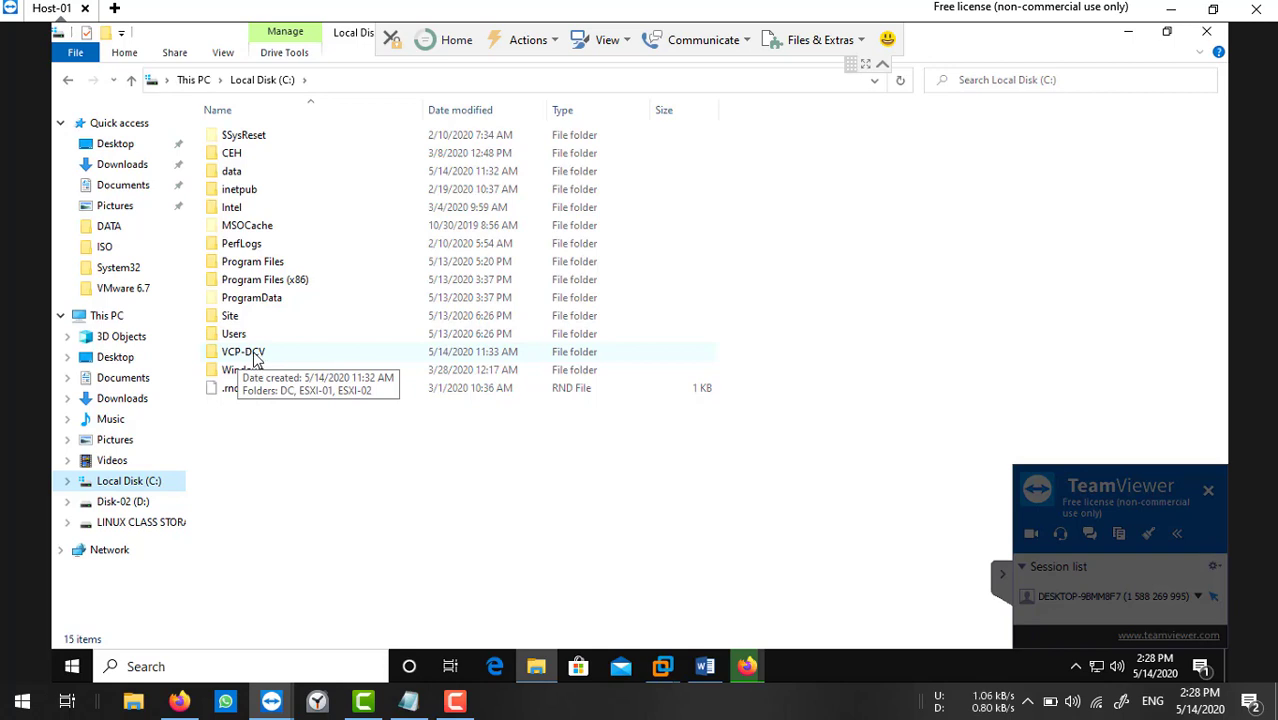
pyautogui.doubleClick(254, 358)
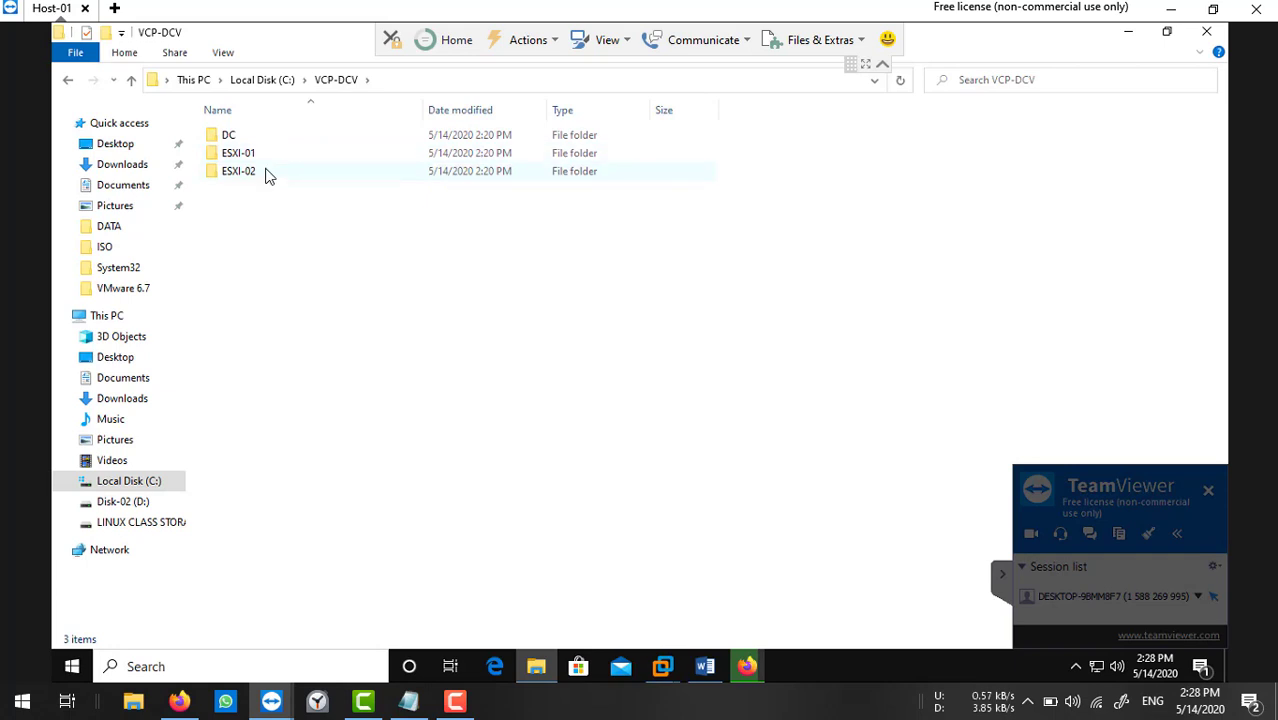
pyautogui.doubleClick(252, 137)
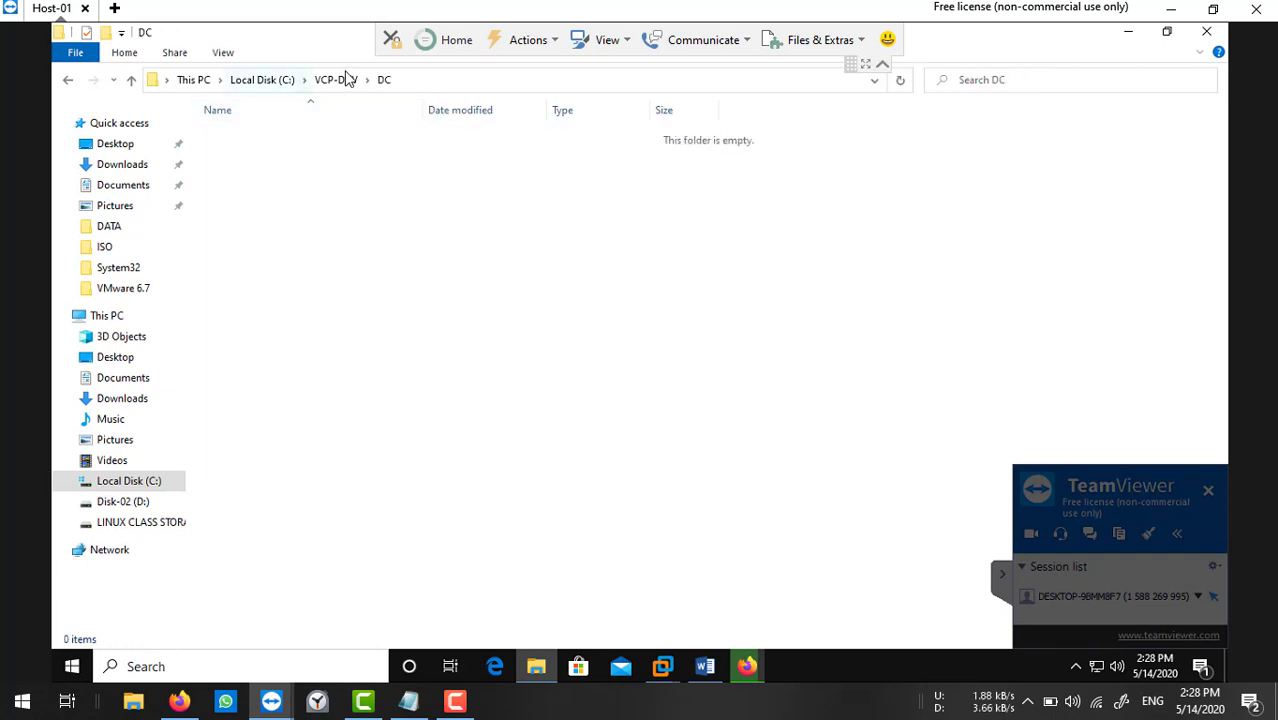
pyautogui.click(347, 79)
pyautogui.doubleClick(290, 154)
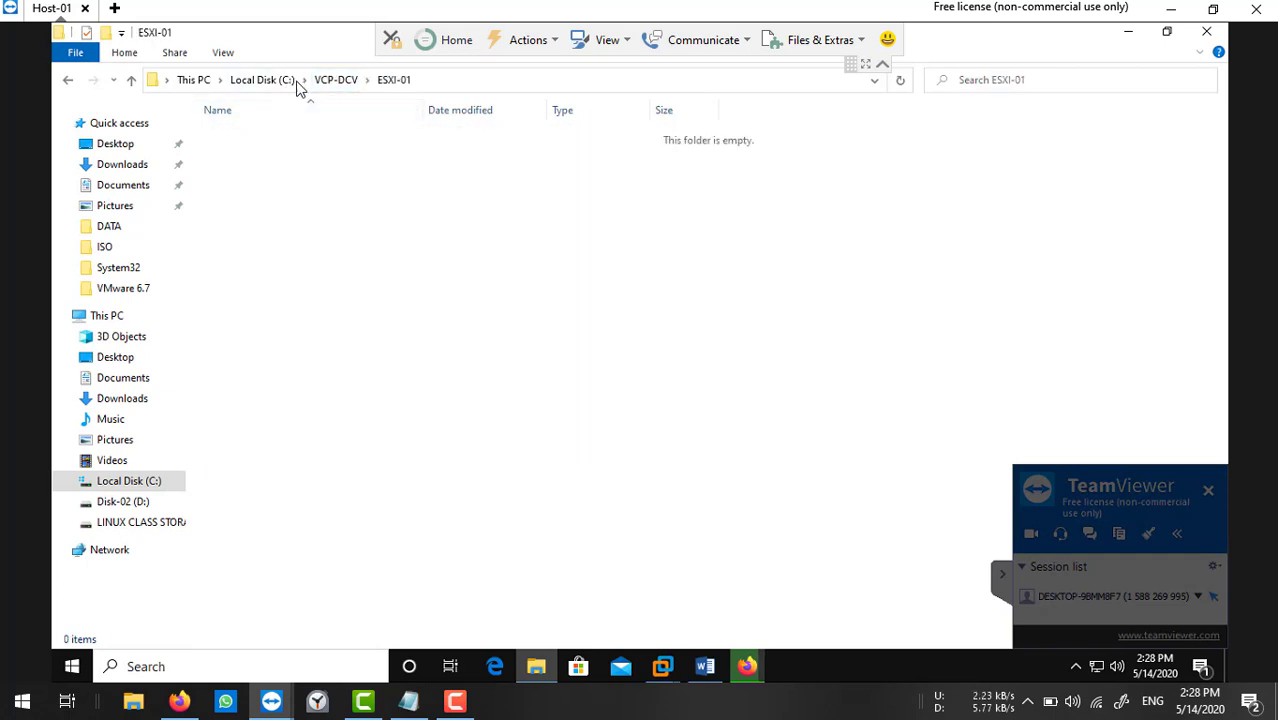
pyautogui.click(330, 80)
pyautogui.doubleClick(274, 170)
pyautogui.click(265, 80)
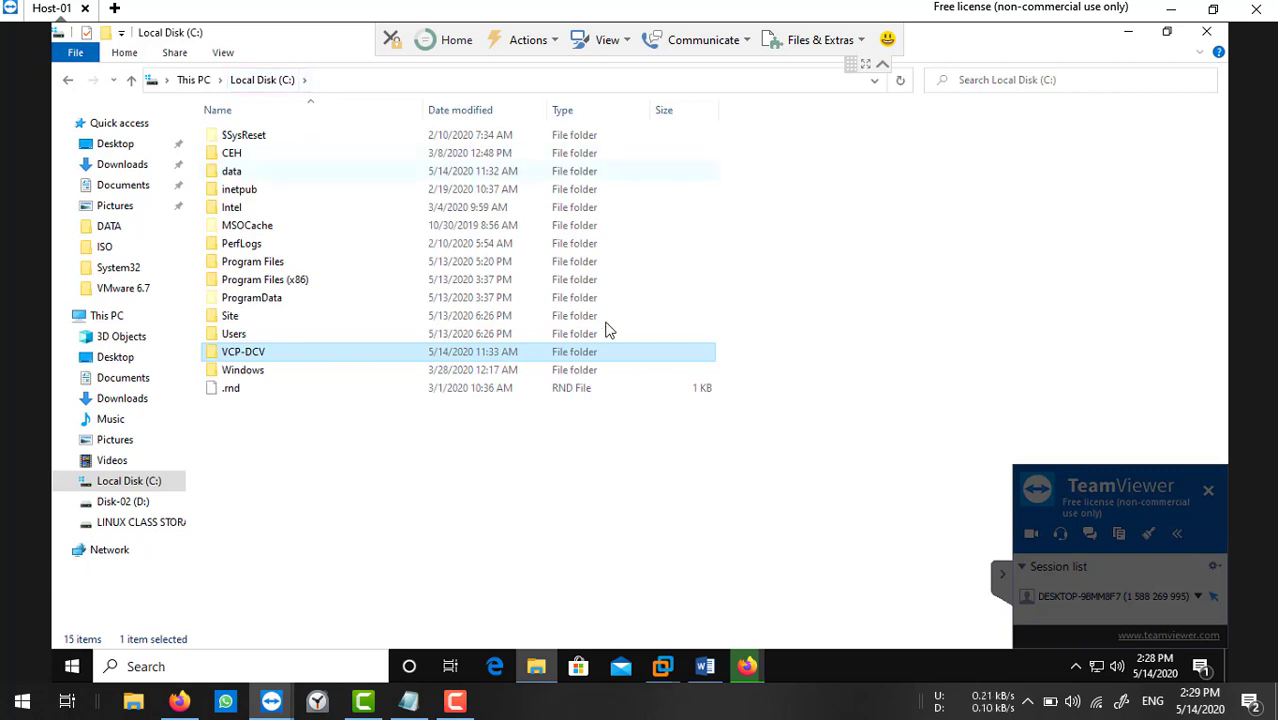
pyautogui.click(449, 496)
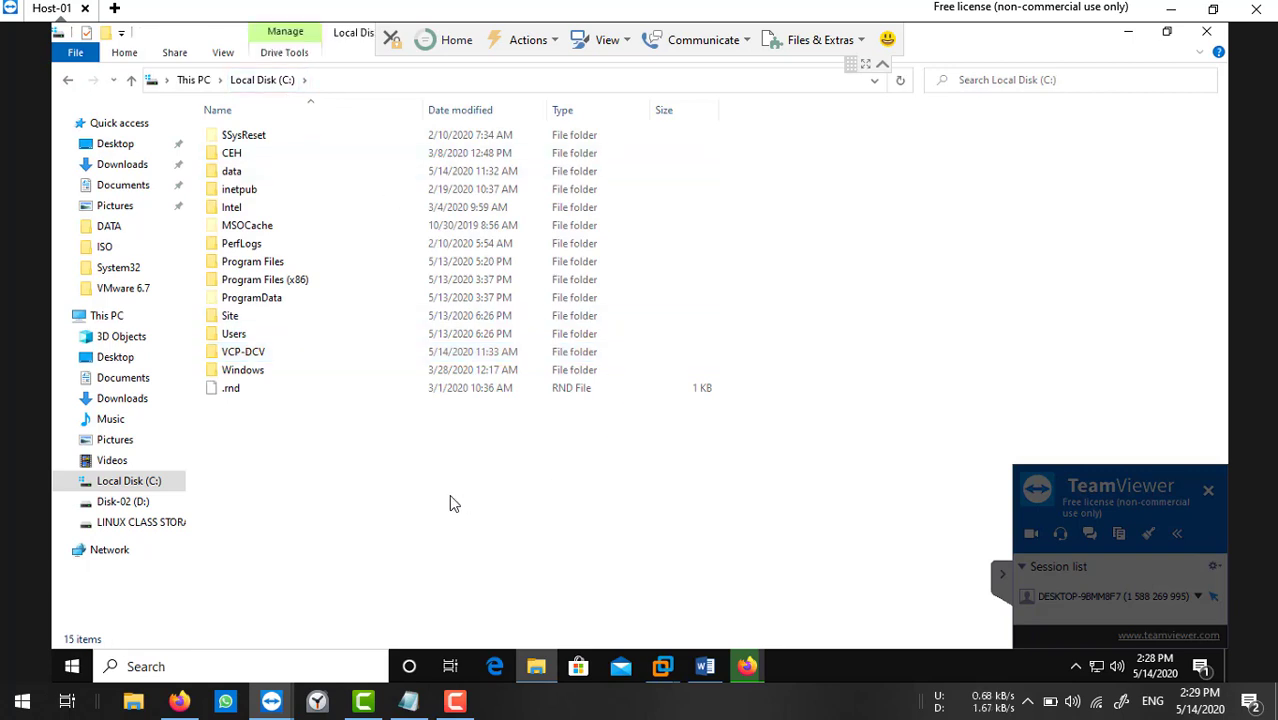
pyautogui.click(1128, 33)
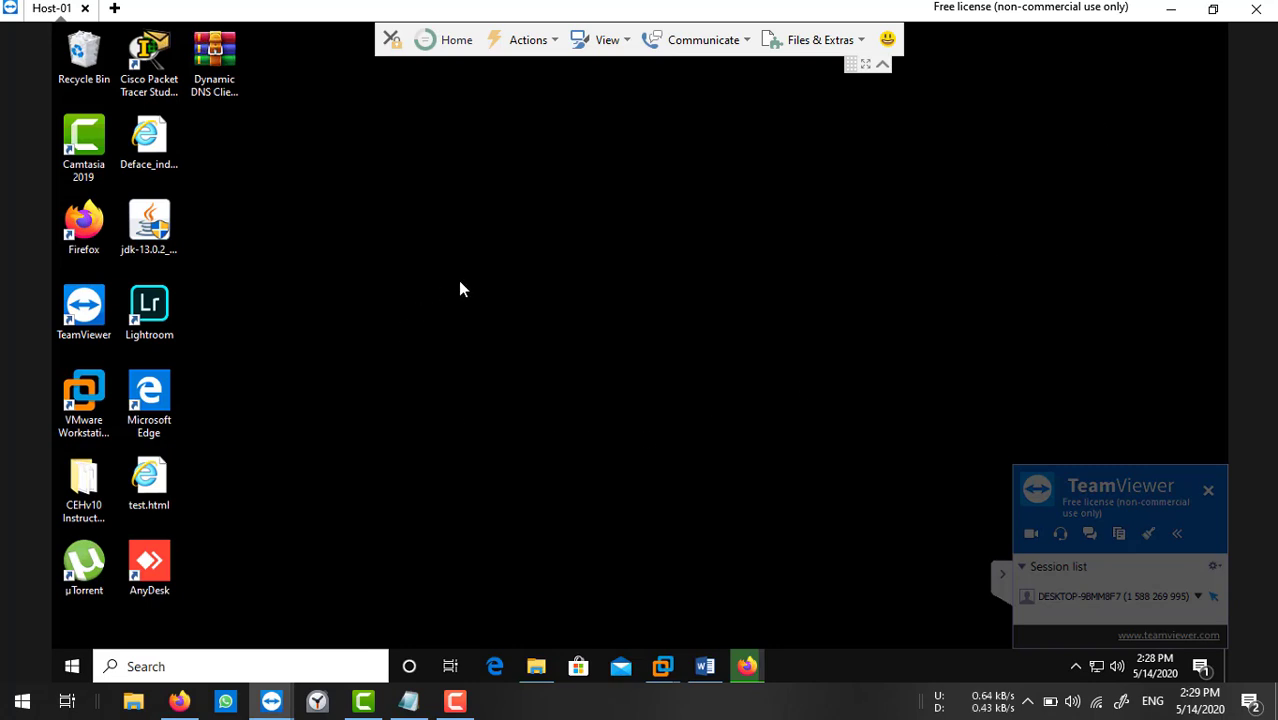
# Start a Typical new virtual machine in VMware Workstation using the server2012ISO.iso installer image.
pyautogui.click(1004, 578)
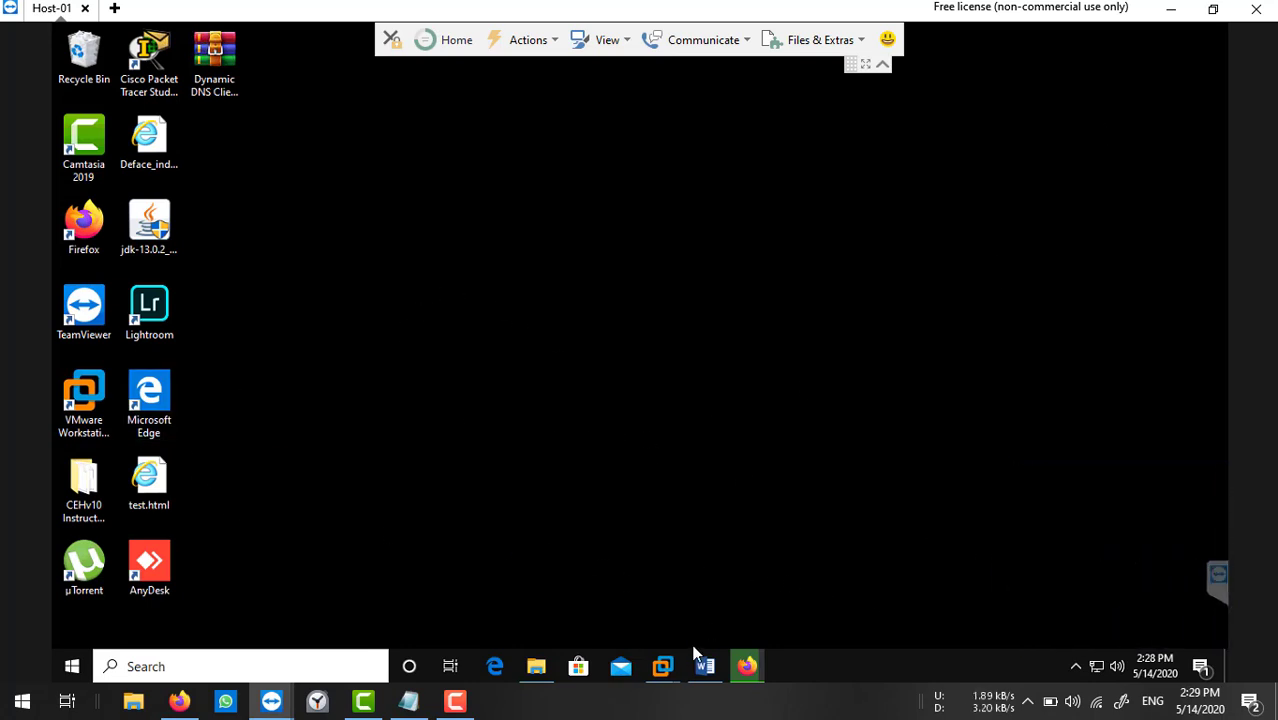
pyautogui.moveTo(662, 666)
pyautogui.click(359, 588)
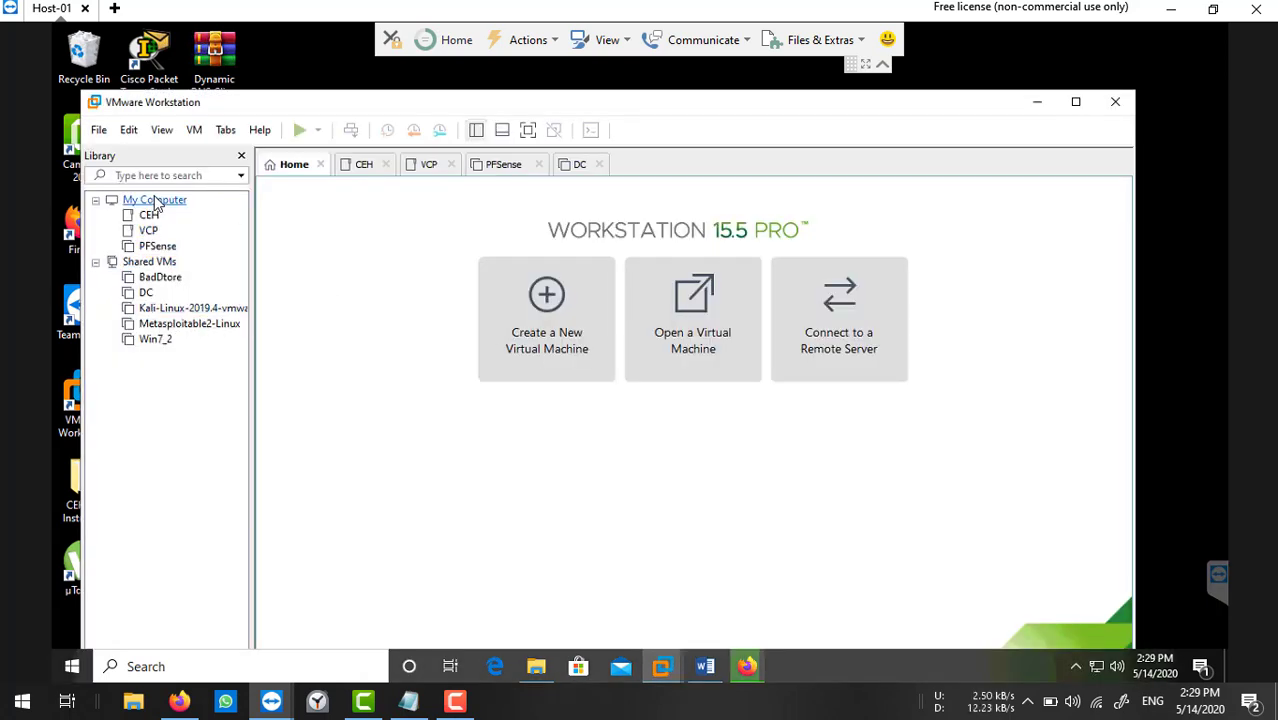
pyautogui.click(99, 133)
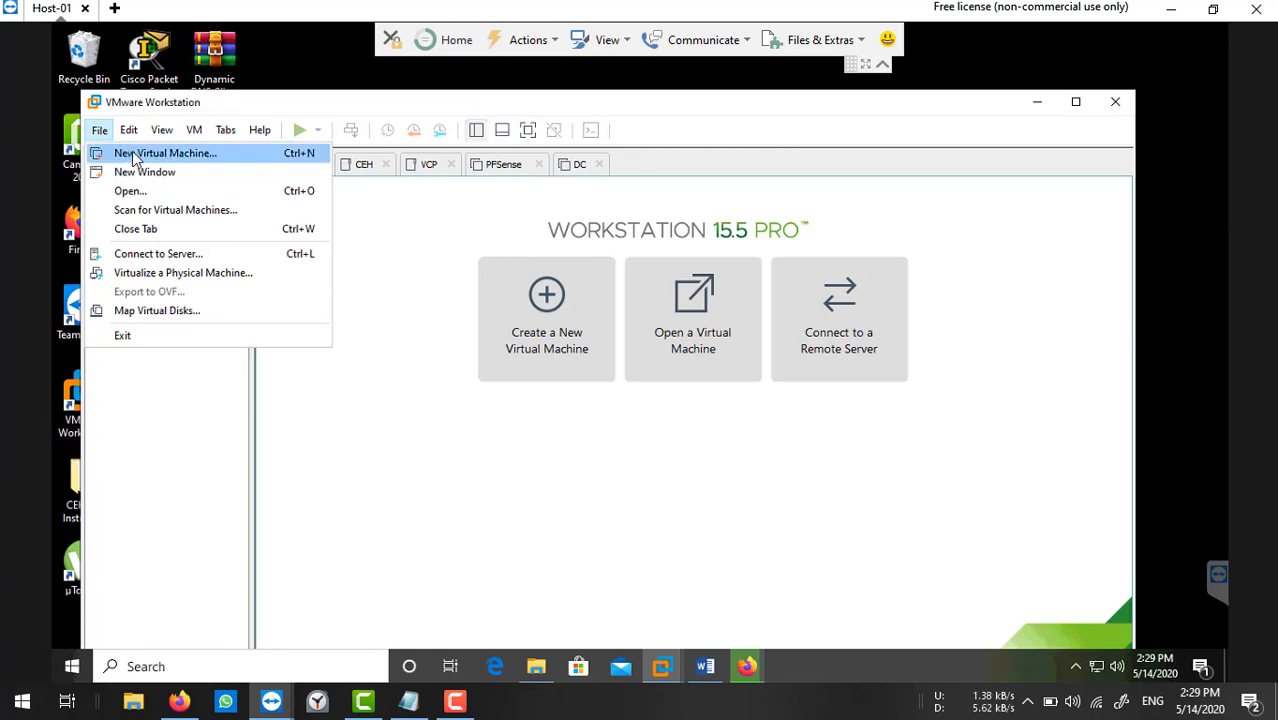
pyautogui.click(132, 153)
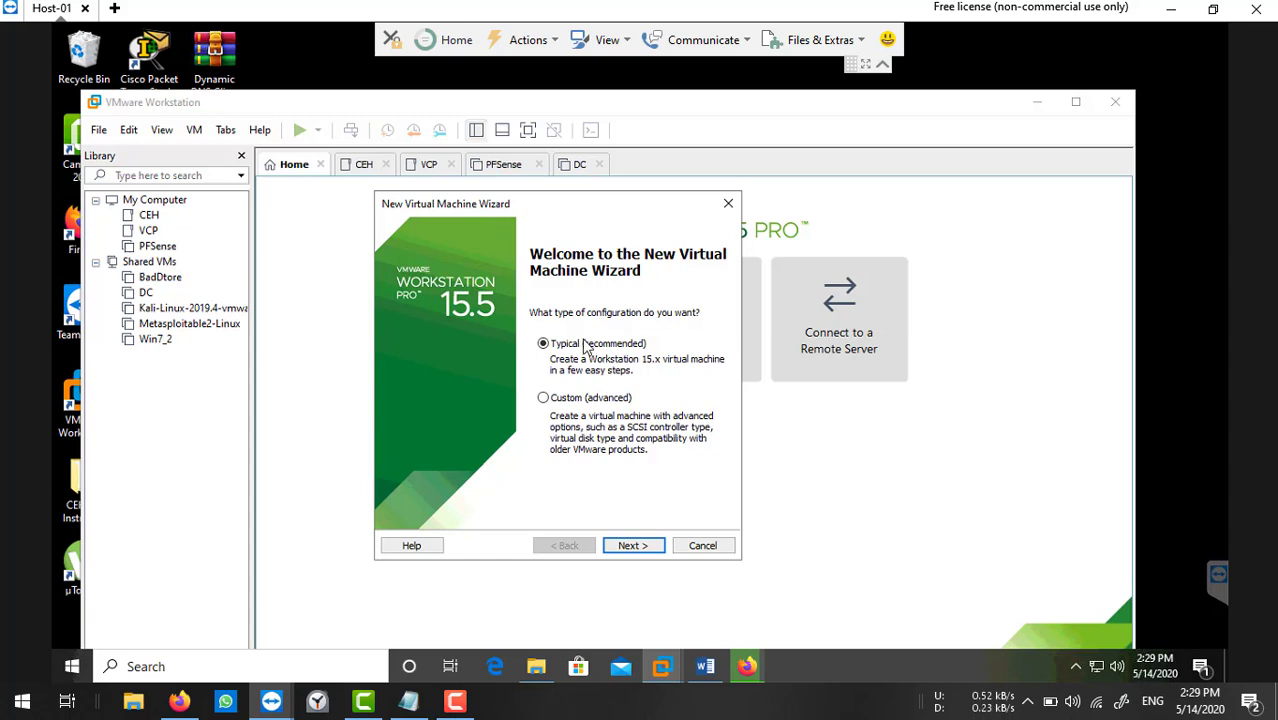
pyautogui.click(644, 543)
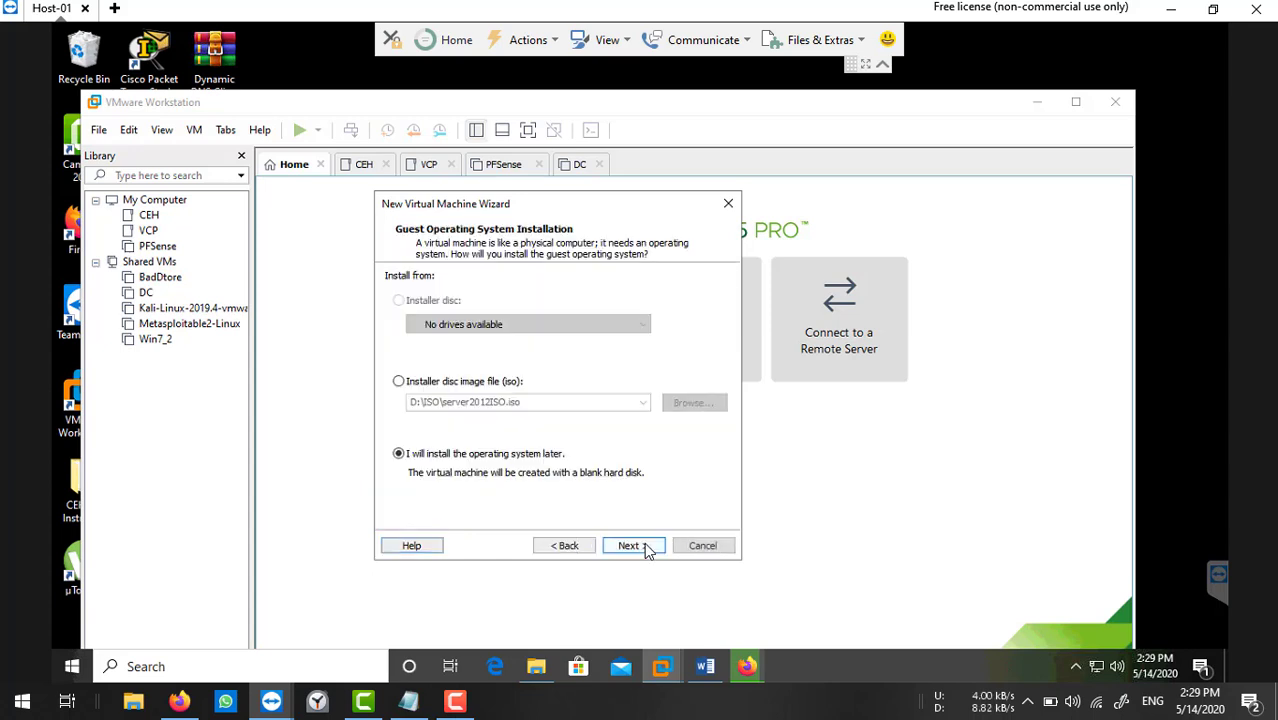
pyautogui.click(440, 388)
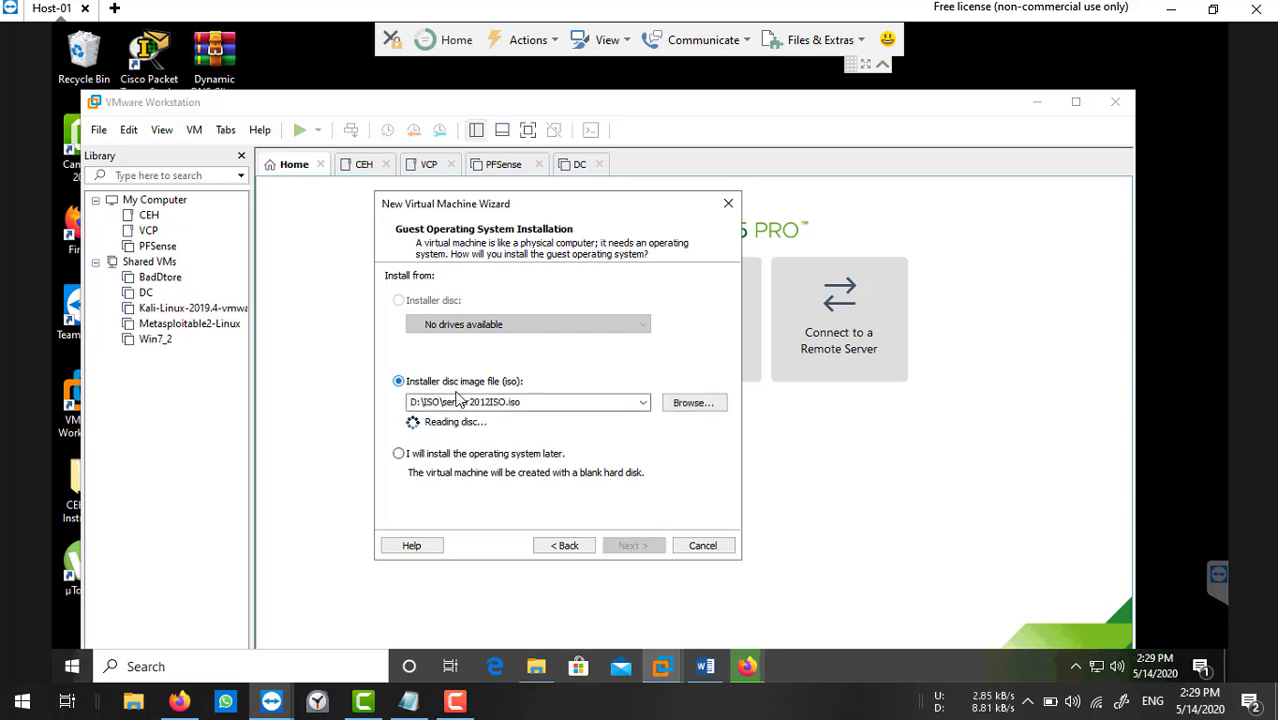
pyautogui.click(710, 402)
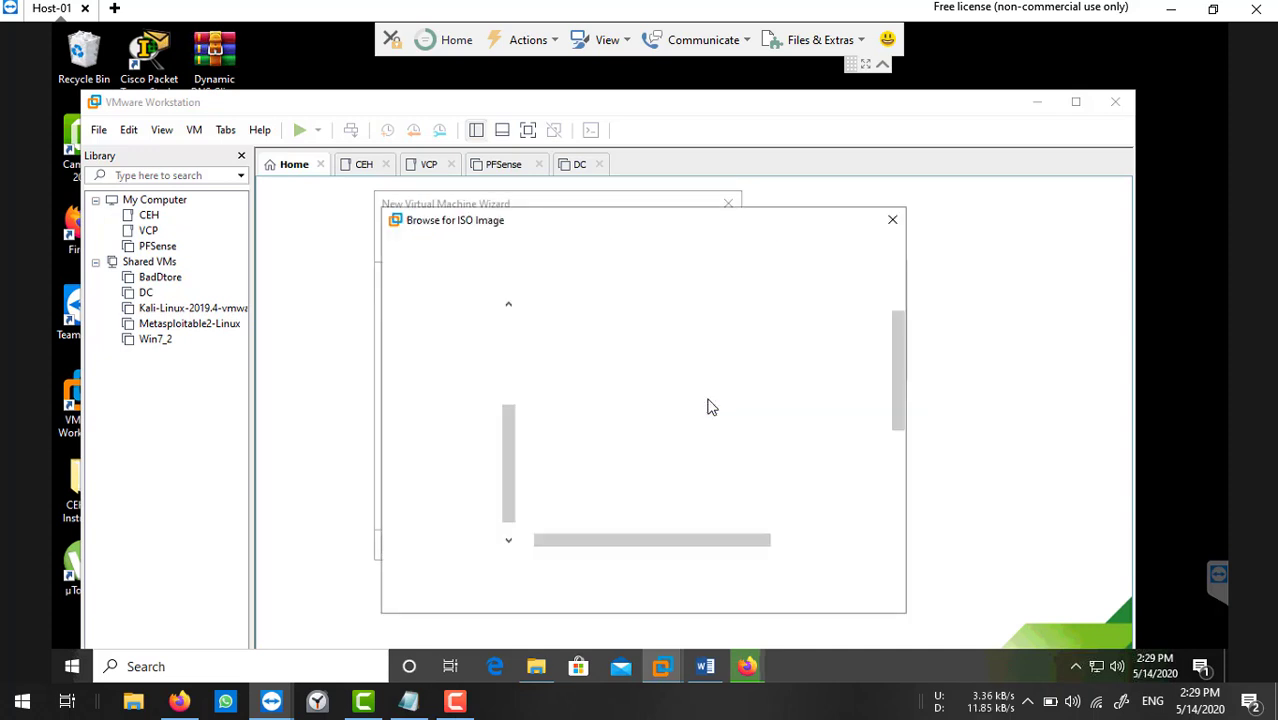
pyautogui.scroll(-2, 810, 425)
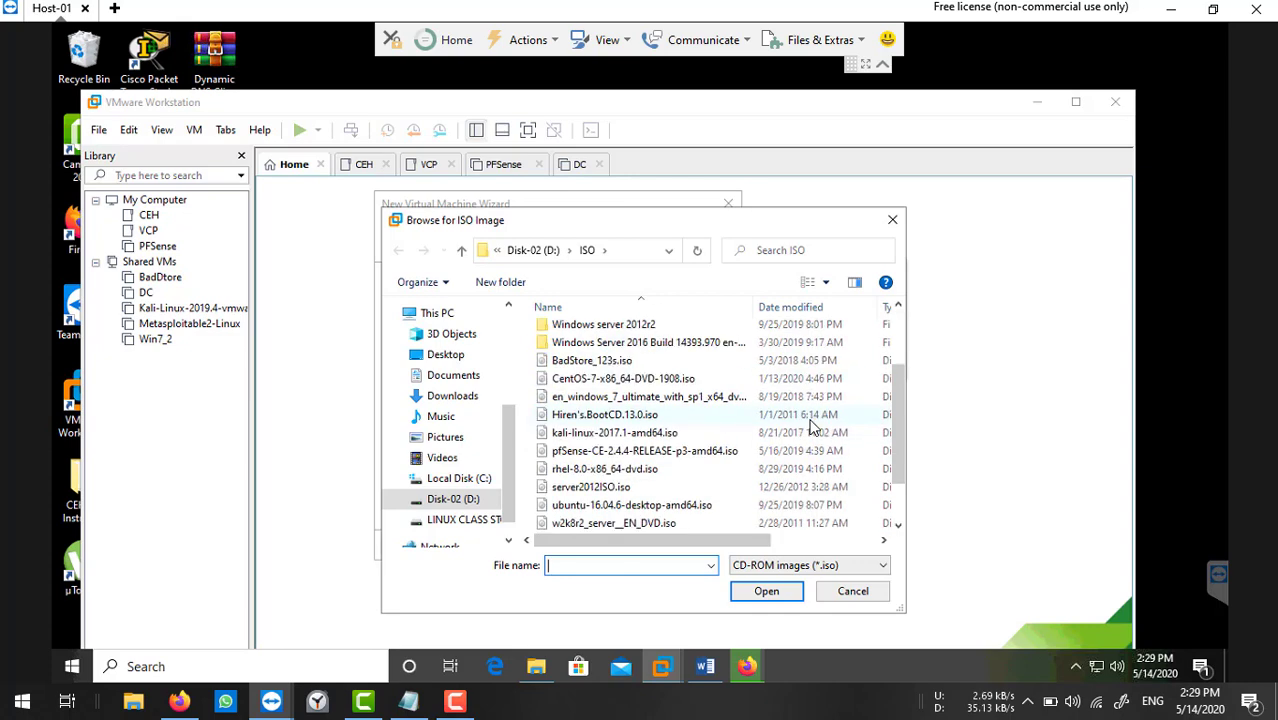
pyautogui.doubleClick(595, 487)
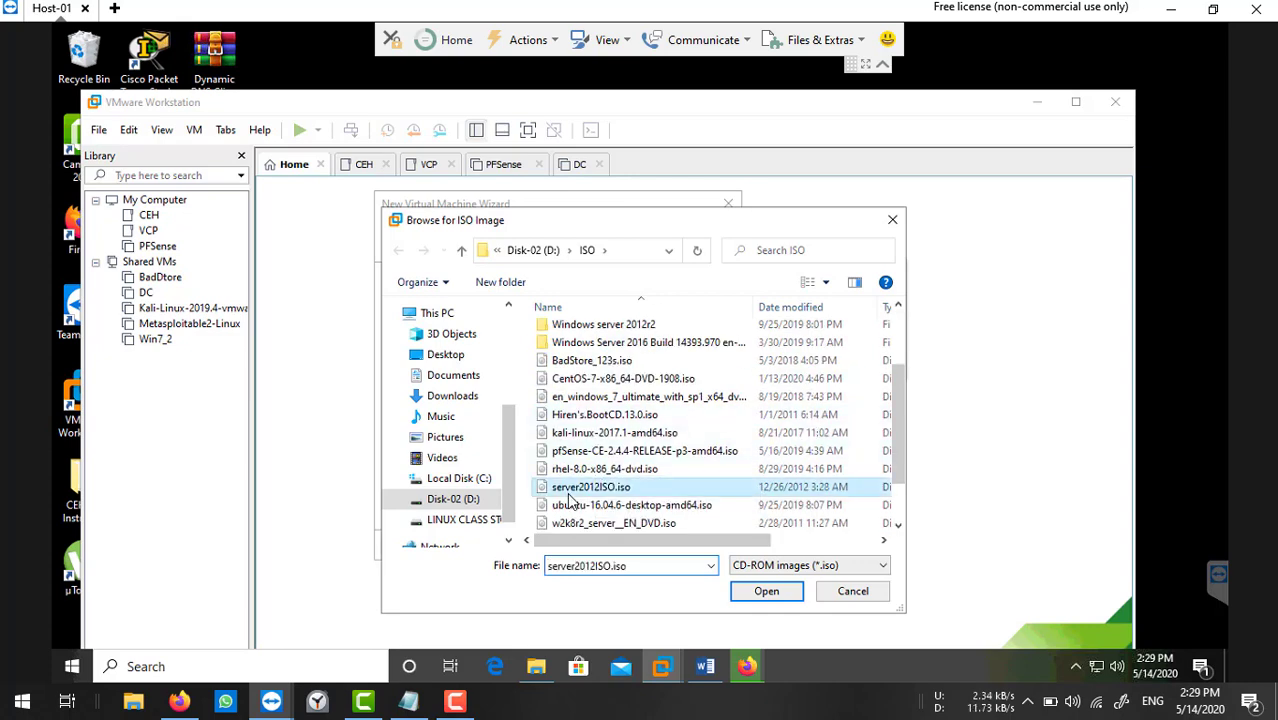
pyautogui.click(645, 545)
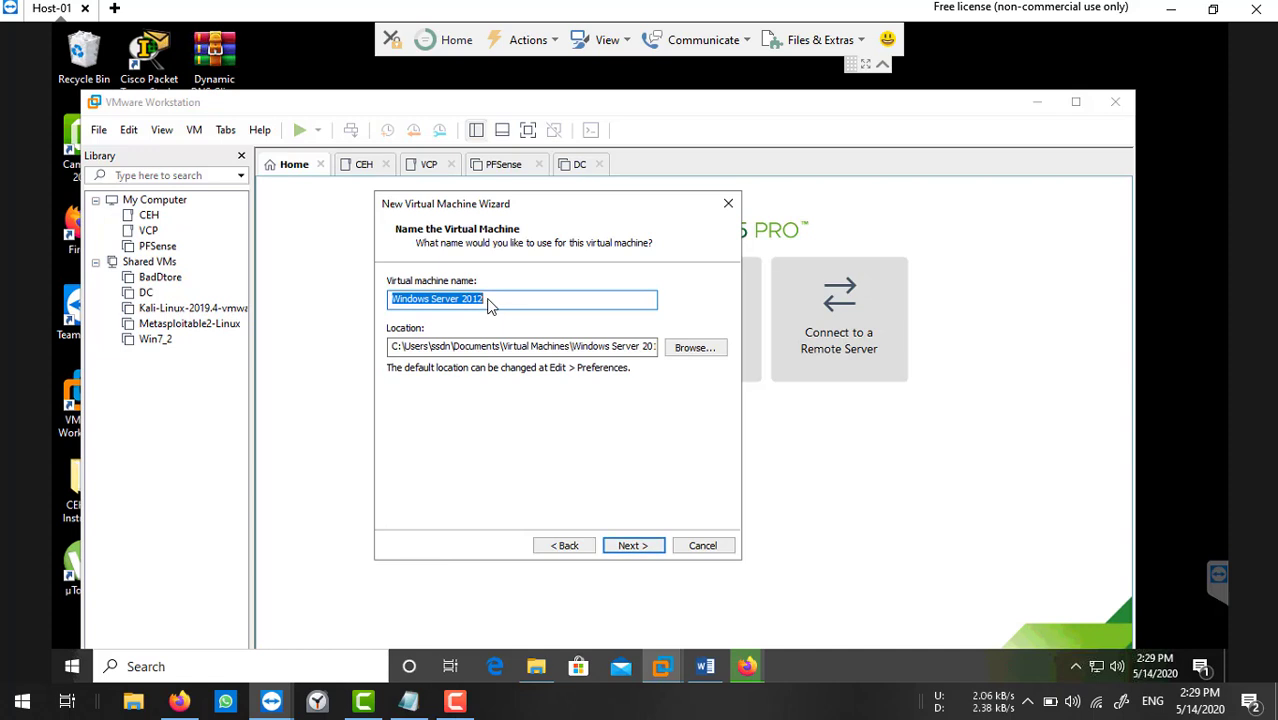
# Name the virtual machine DC and store it in C:\VCP-DCV\DC.
pyautogui.write('DC')
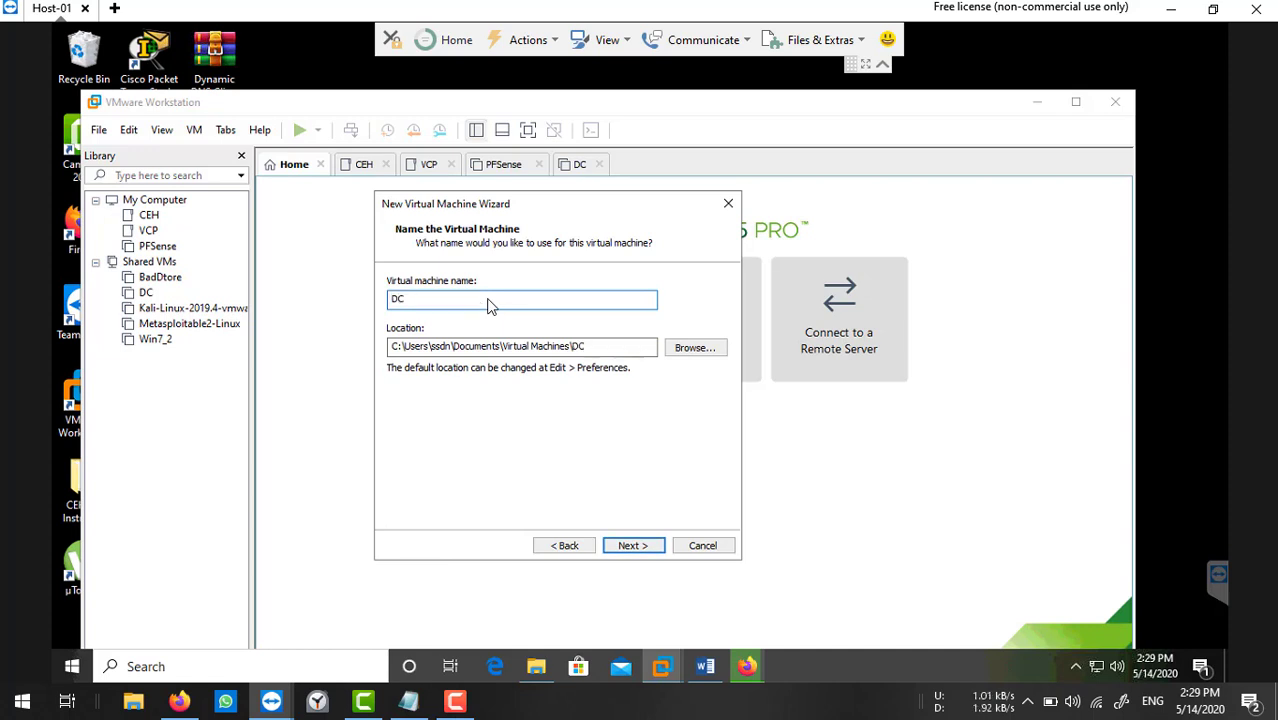
pyautogui.click(700, 349)
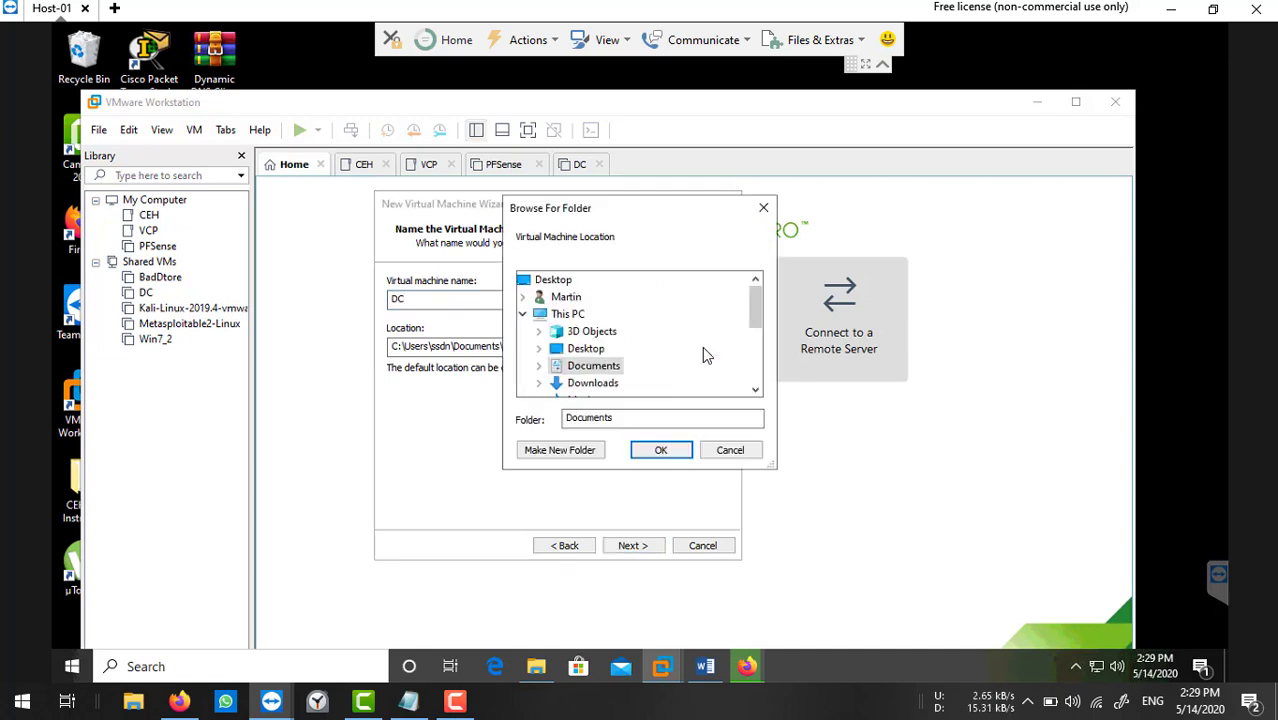
pyautogui.scroll(-2, 702, 346)
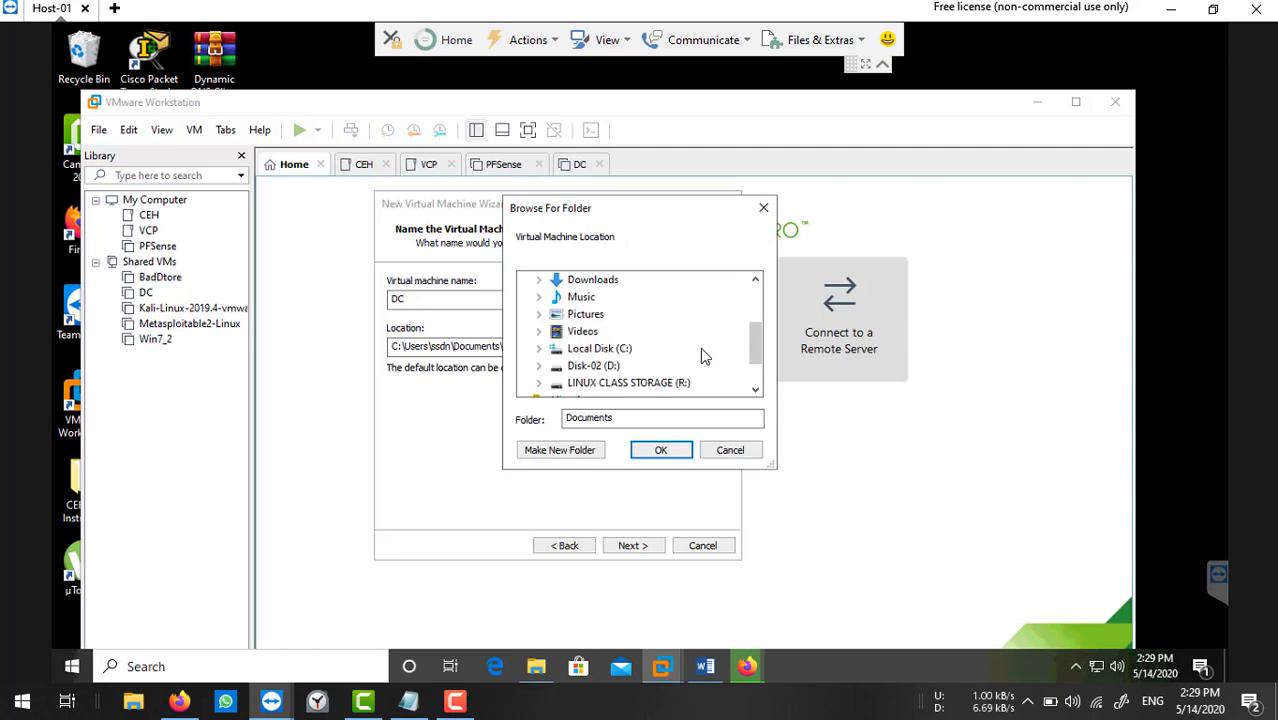
pyautogui.click(539, 348)
pyautogui.scroll(-2, 580, 360)
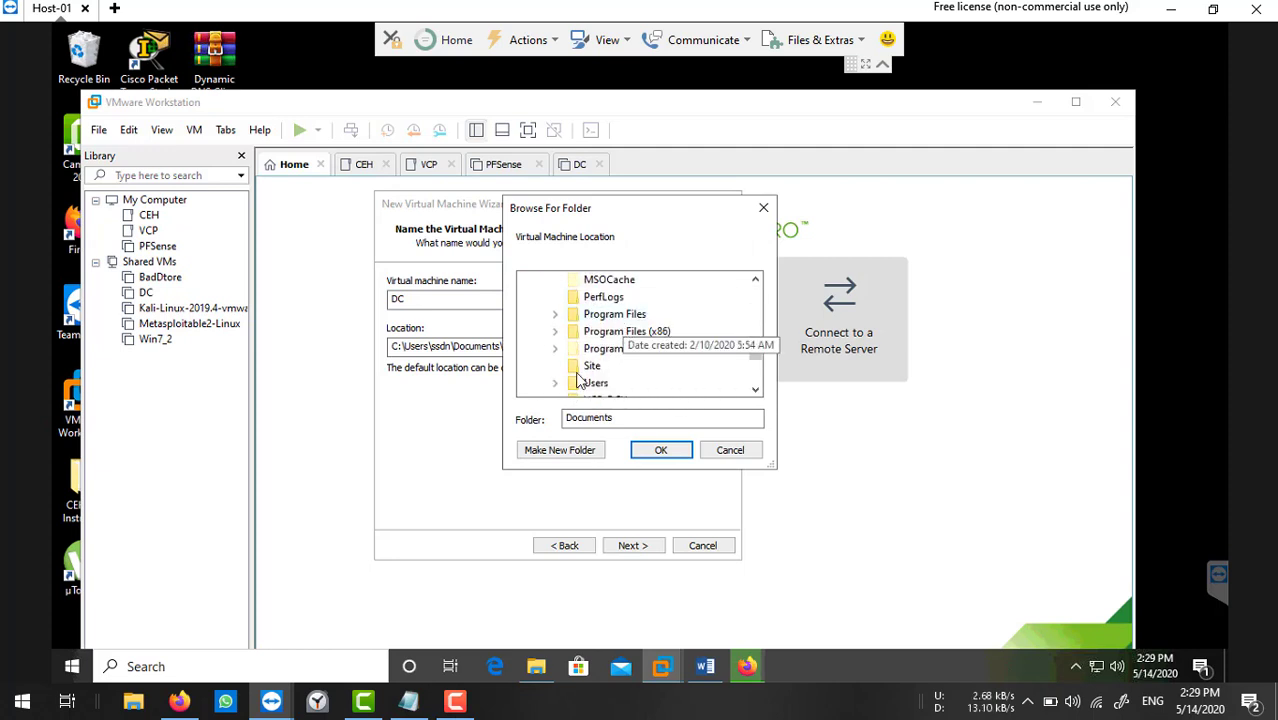
pyautogui.scroll(-2, 578, 376)
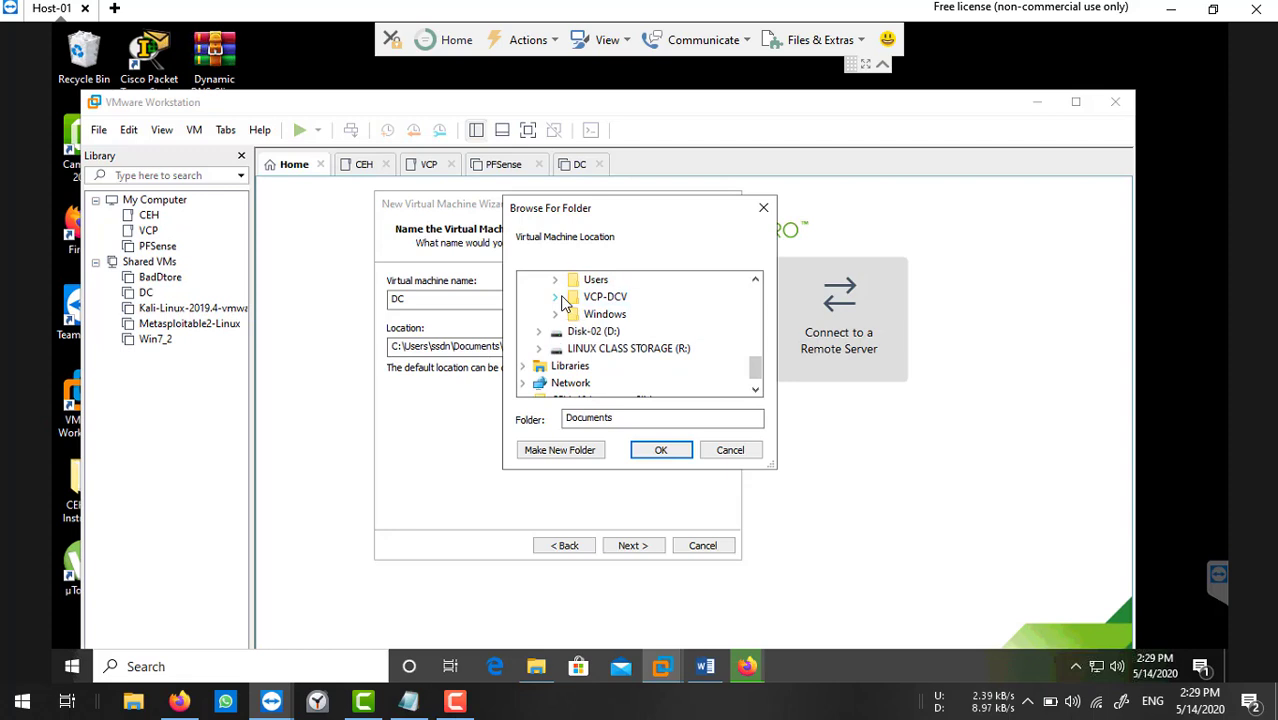
pyautogui.click(555, 297)
pyautogui.click(605, 314)
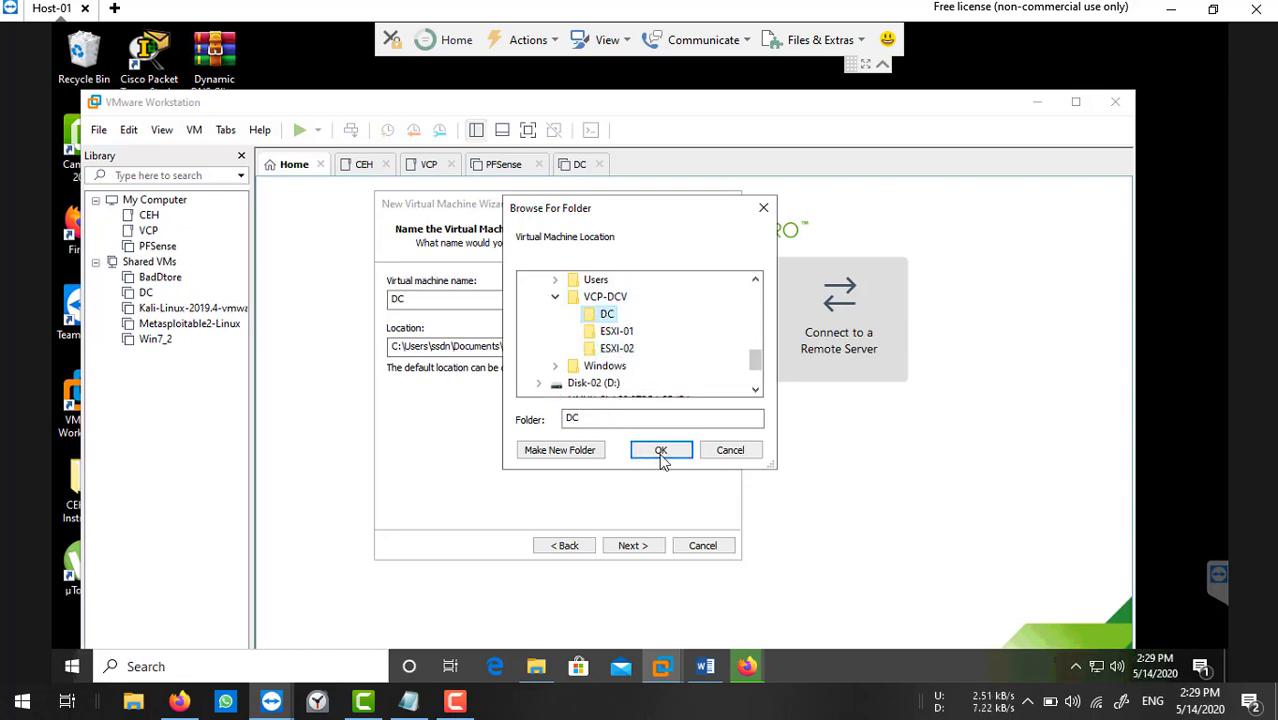
pyautogui.click(660, 452)
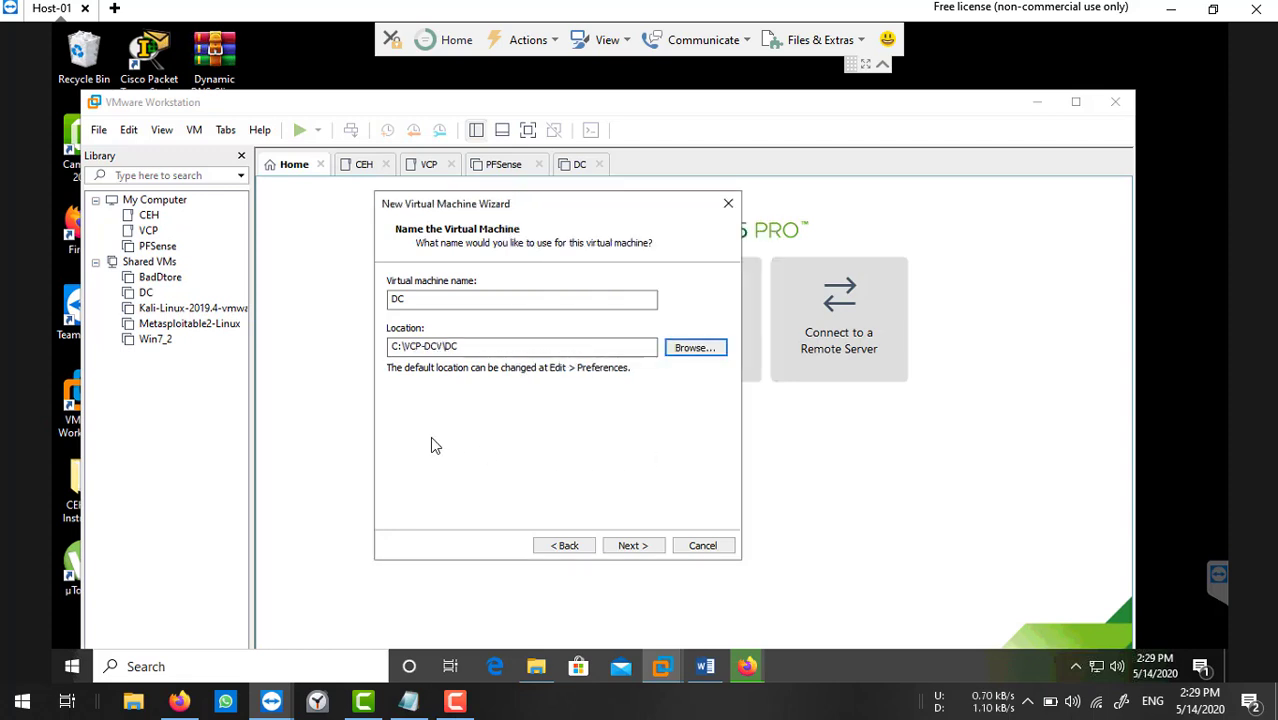
# Keep the 60 GB disk as a single file and finish creating DC.
pyautogui.click(618, 546)
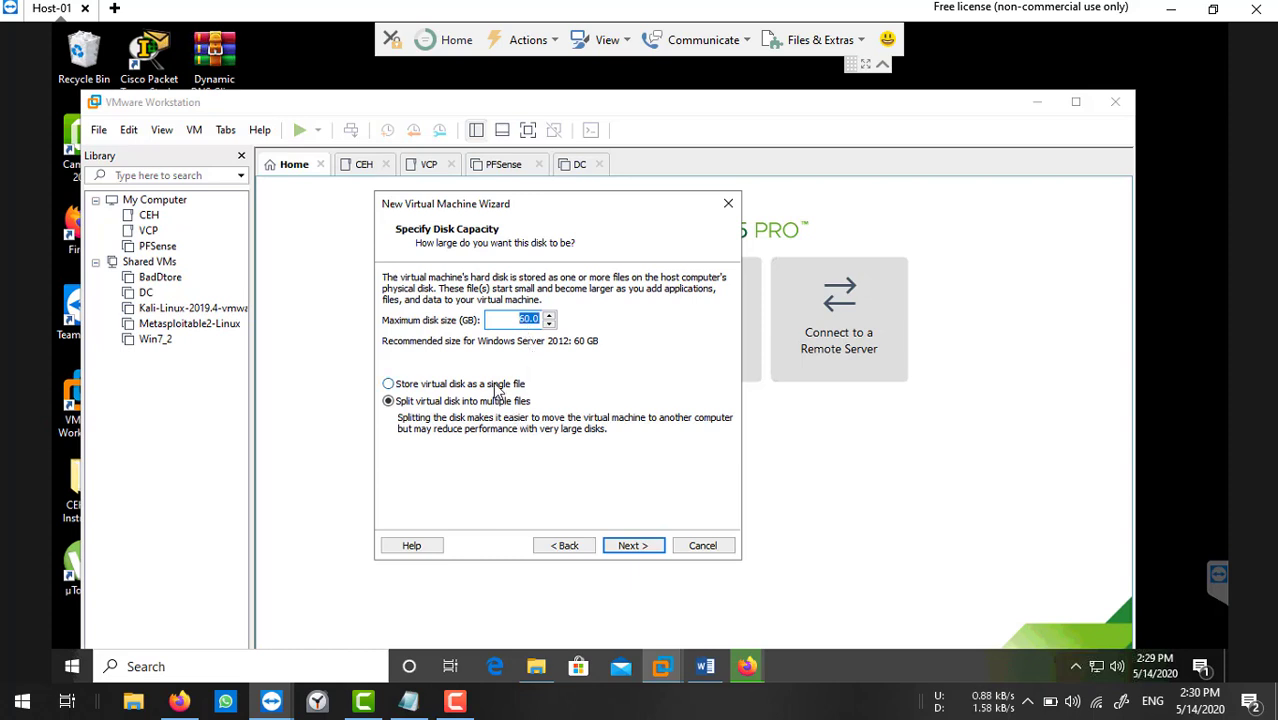
pyautogui.click(495, 385)
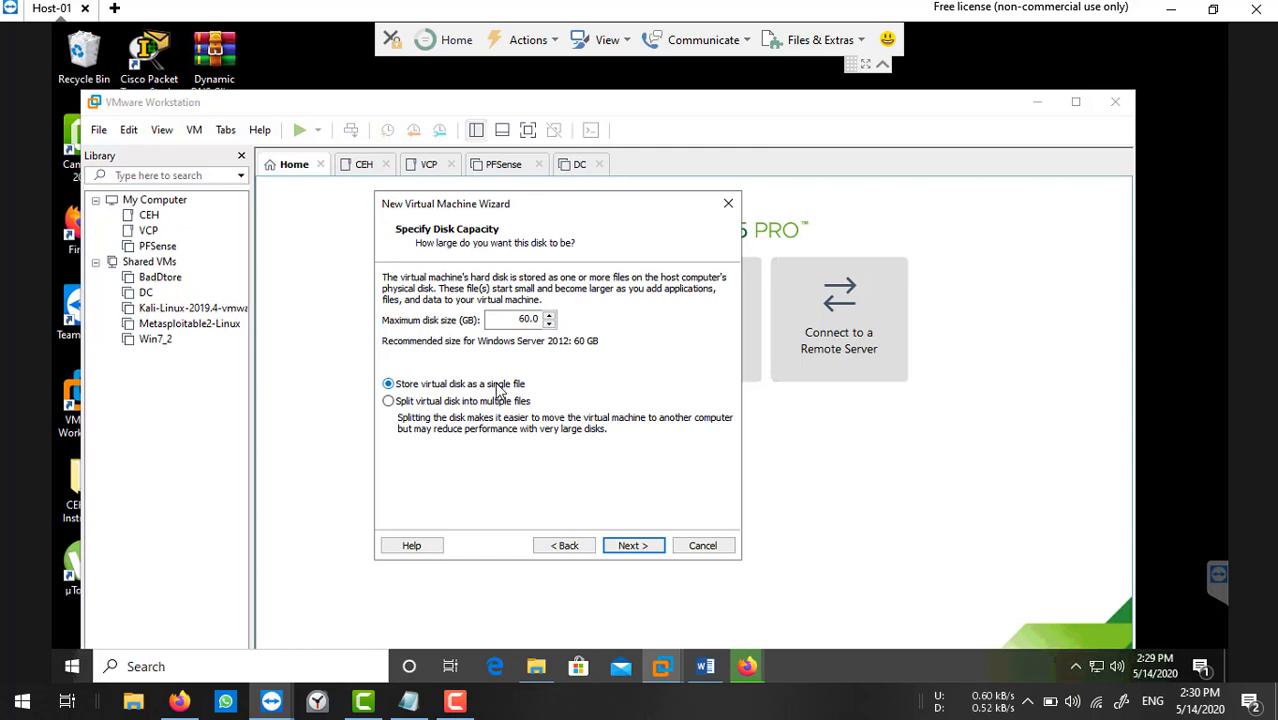
pyautogui.click(641, 547)
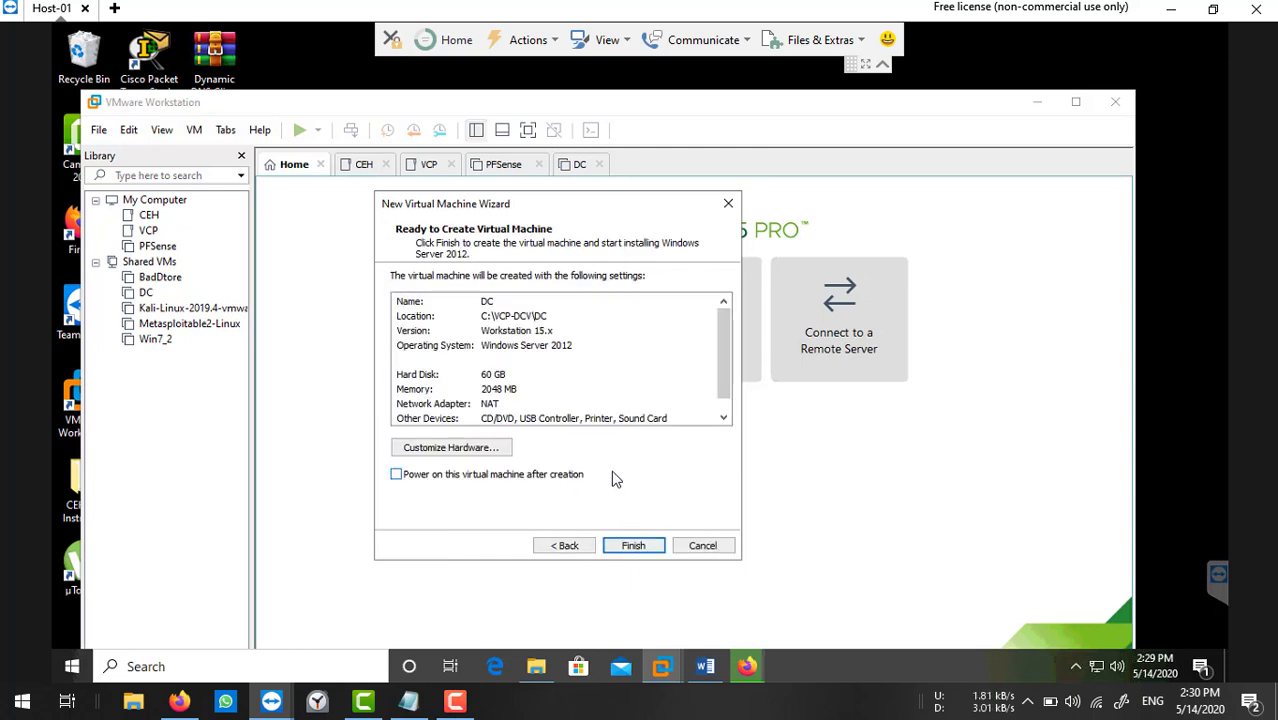
pyautogui.click(636, 549)
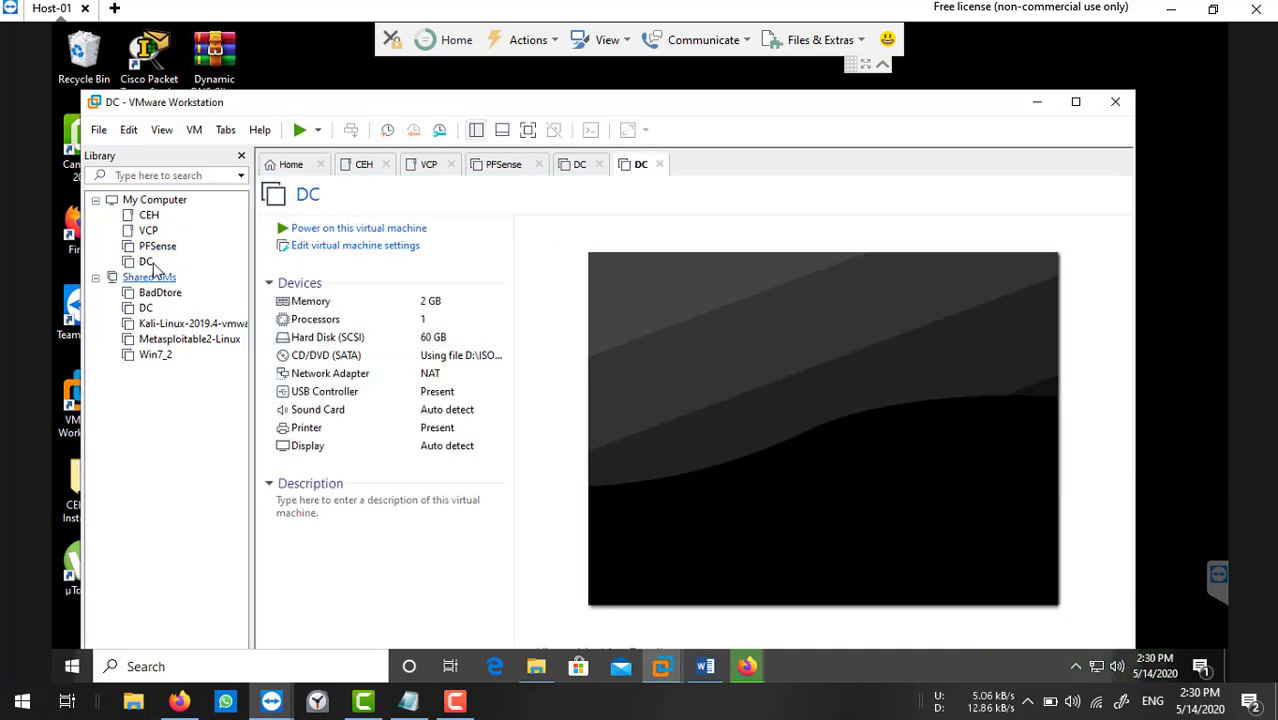
# Move DC into the VCP library folder, show its summary and open its VM settings.
pyautogui.click(141, 235)
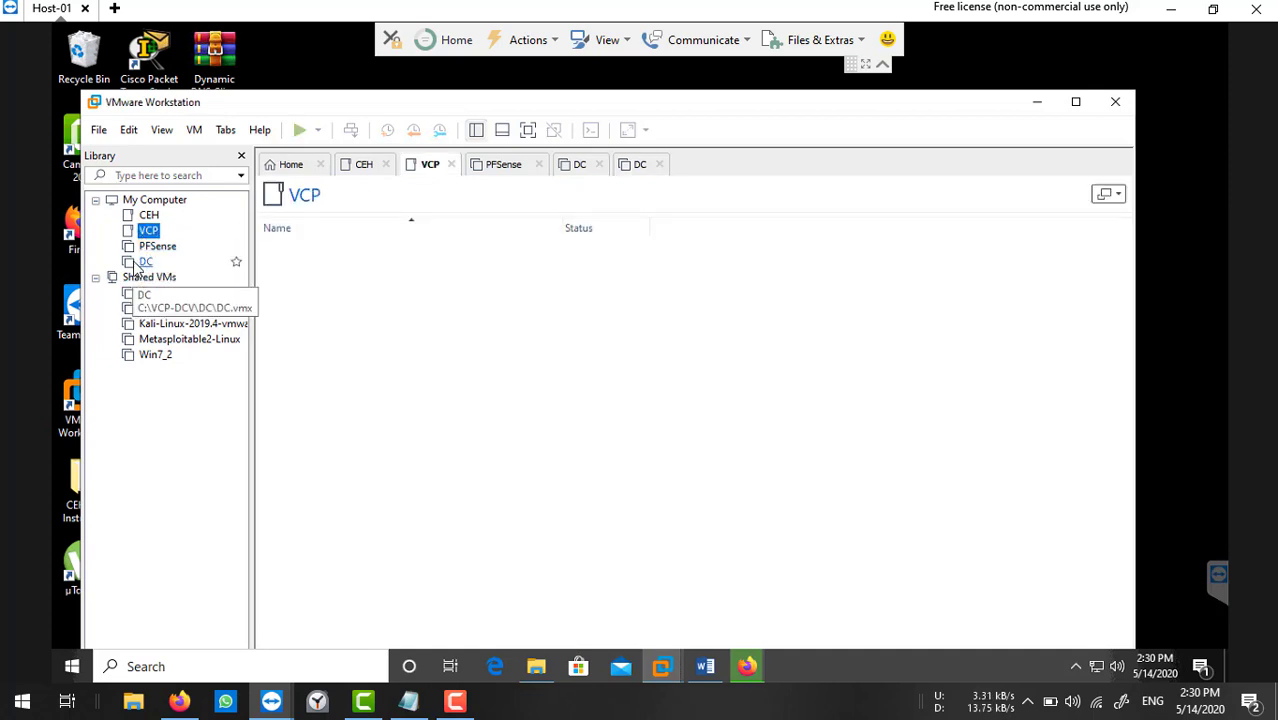
pyautogui.moveTo(146, 261); pyautogui.dragTo(152, 232)
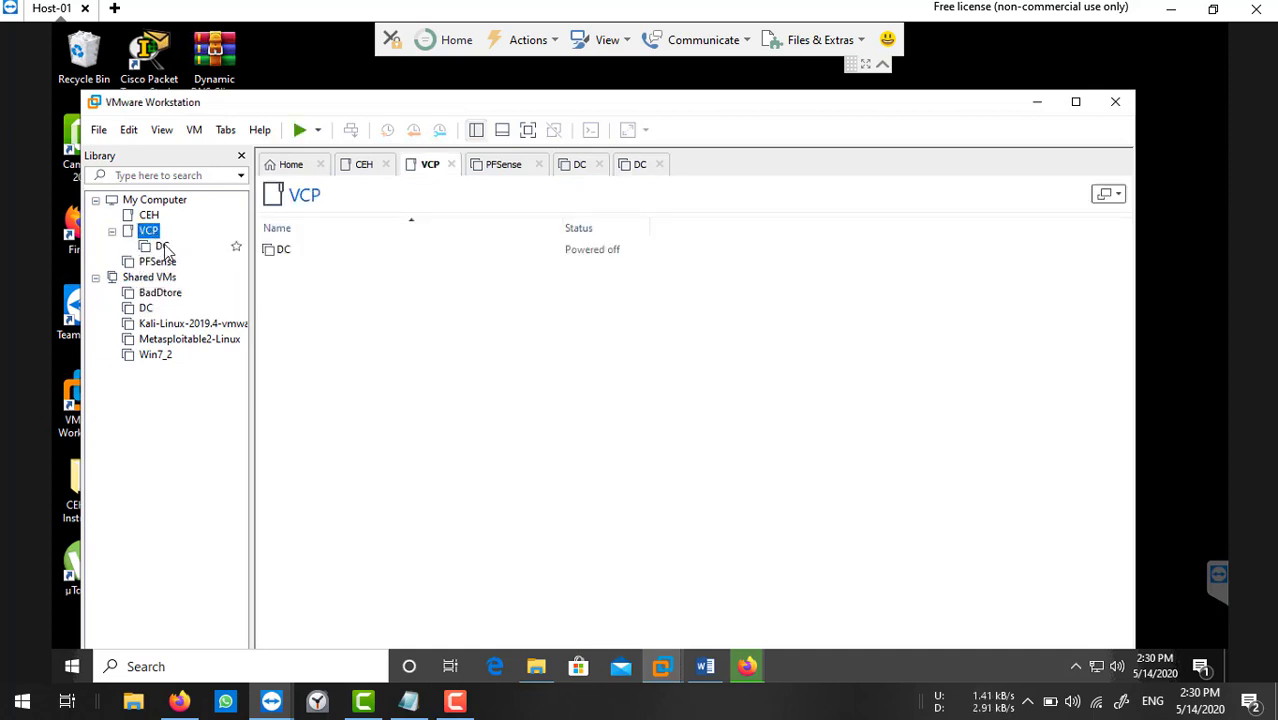
pyautogui.click(163, 247)
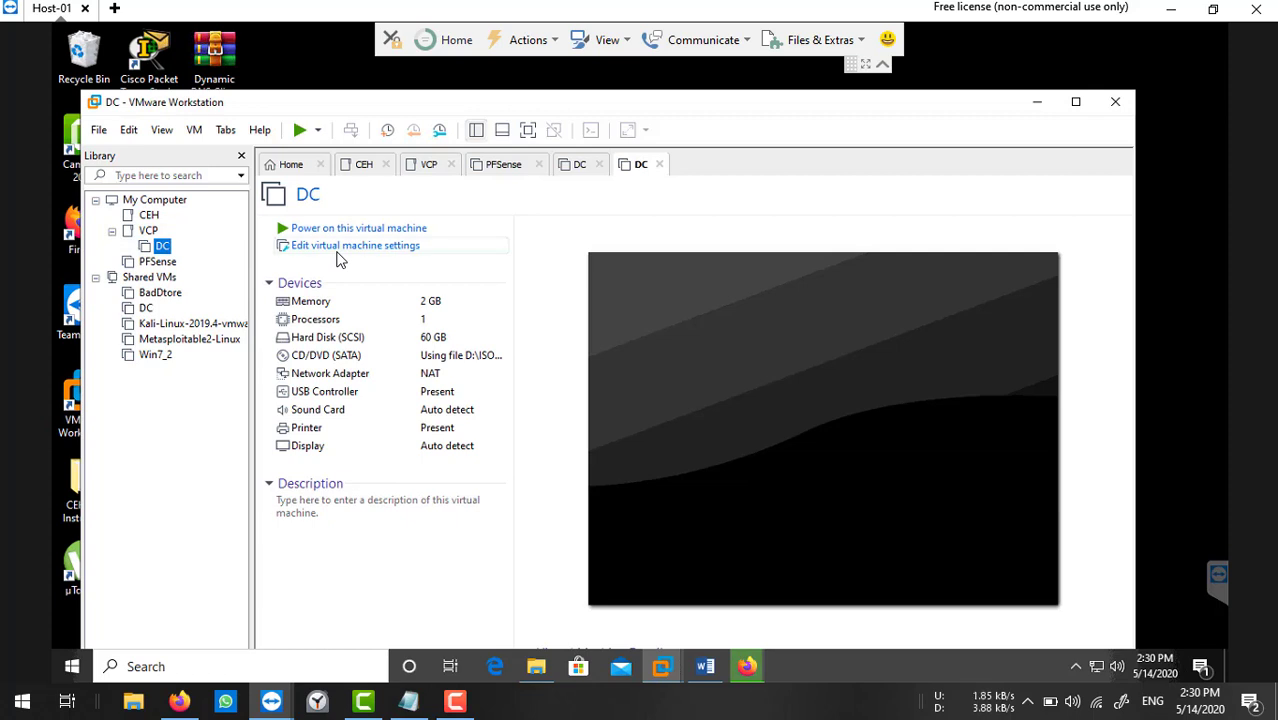
pyautogui.click(340, 248)
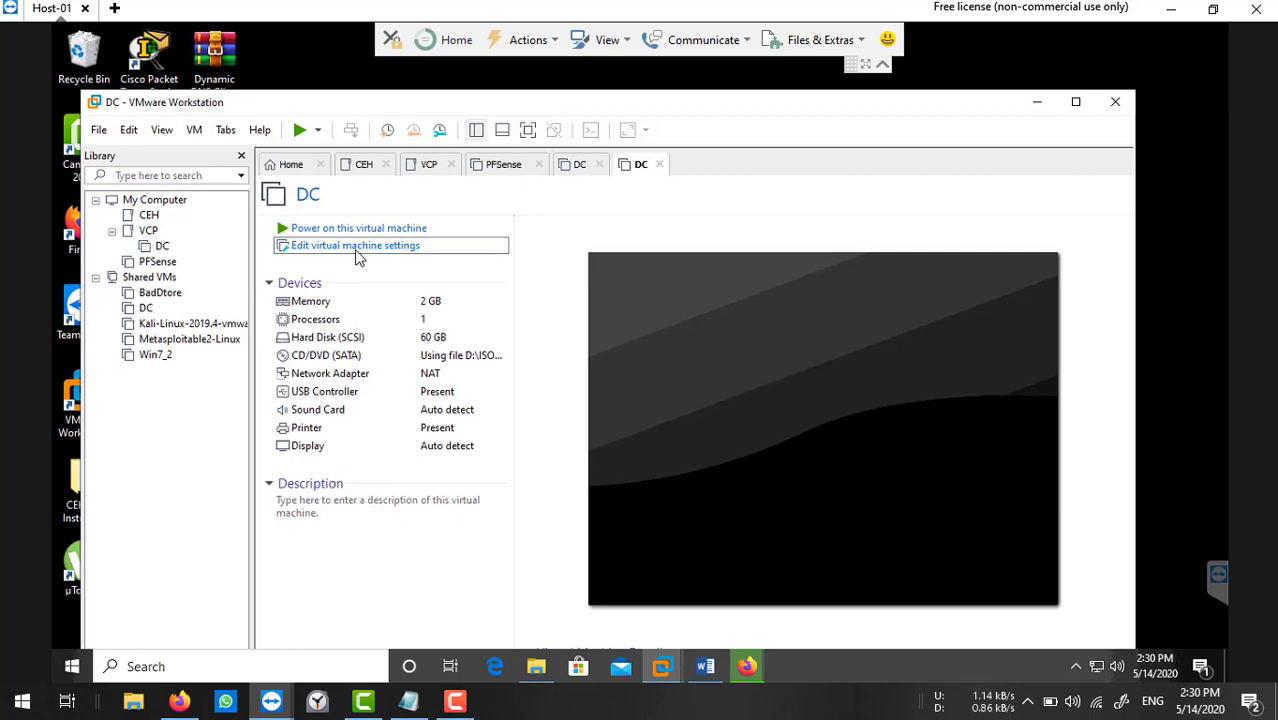
pyautogui.click(356, 249)
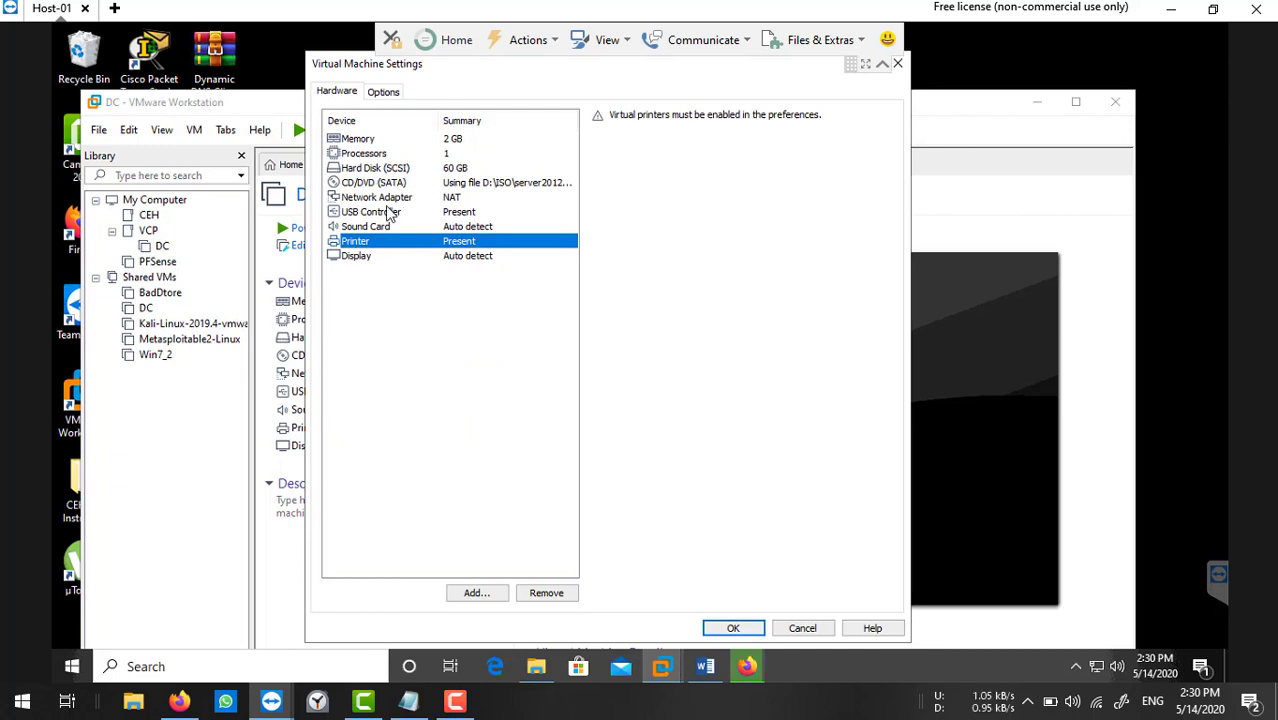
# Set DC's network adapter to Bridged with replicated physical connection state, and begin adding hardware.
pyautogui.click(383, 199)
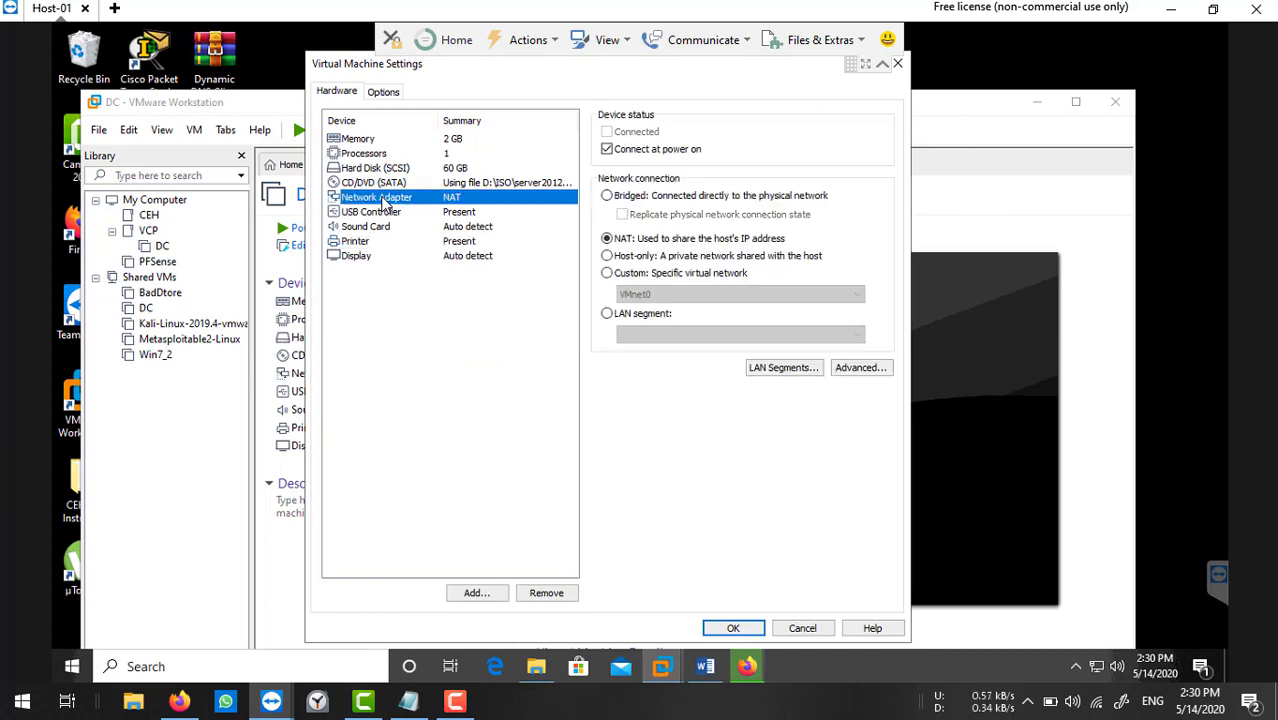
pyautogui.click(640, 198)
pyautogui.click(648, 214)
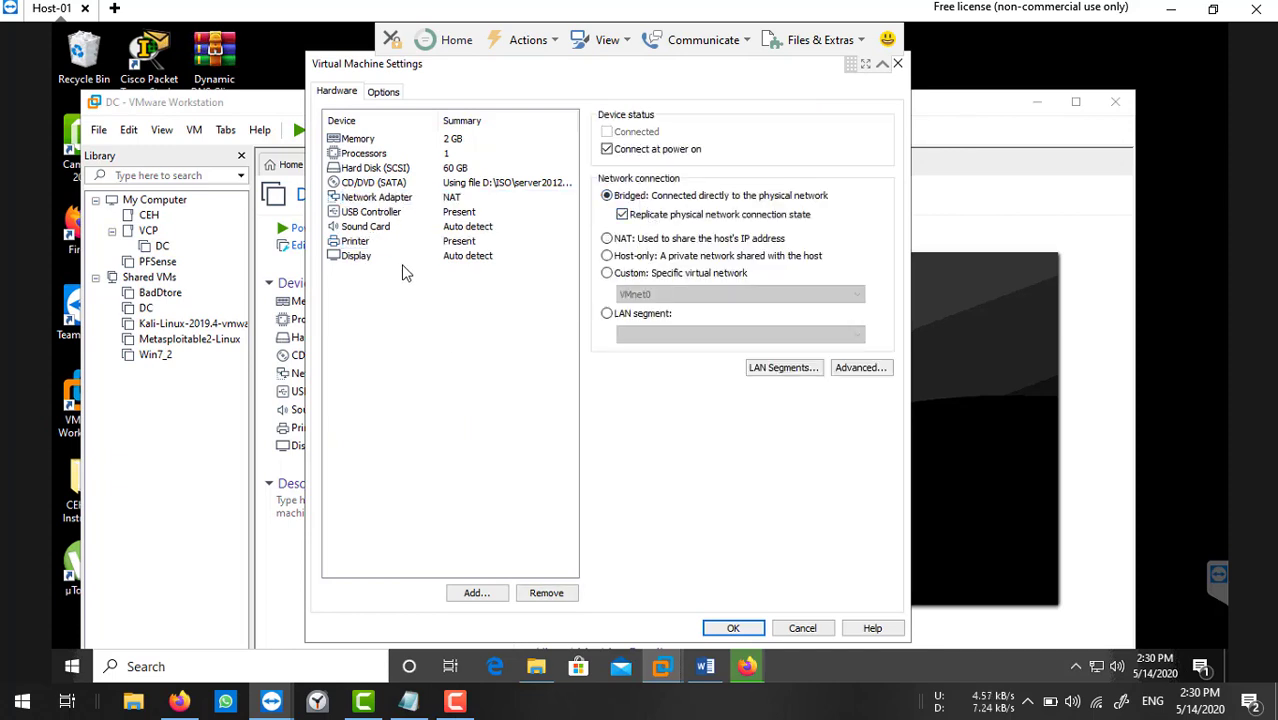
pyautogui.click(409, 176)
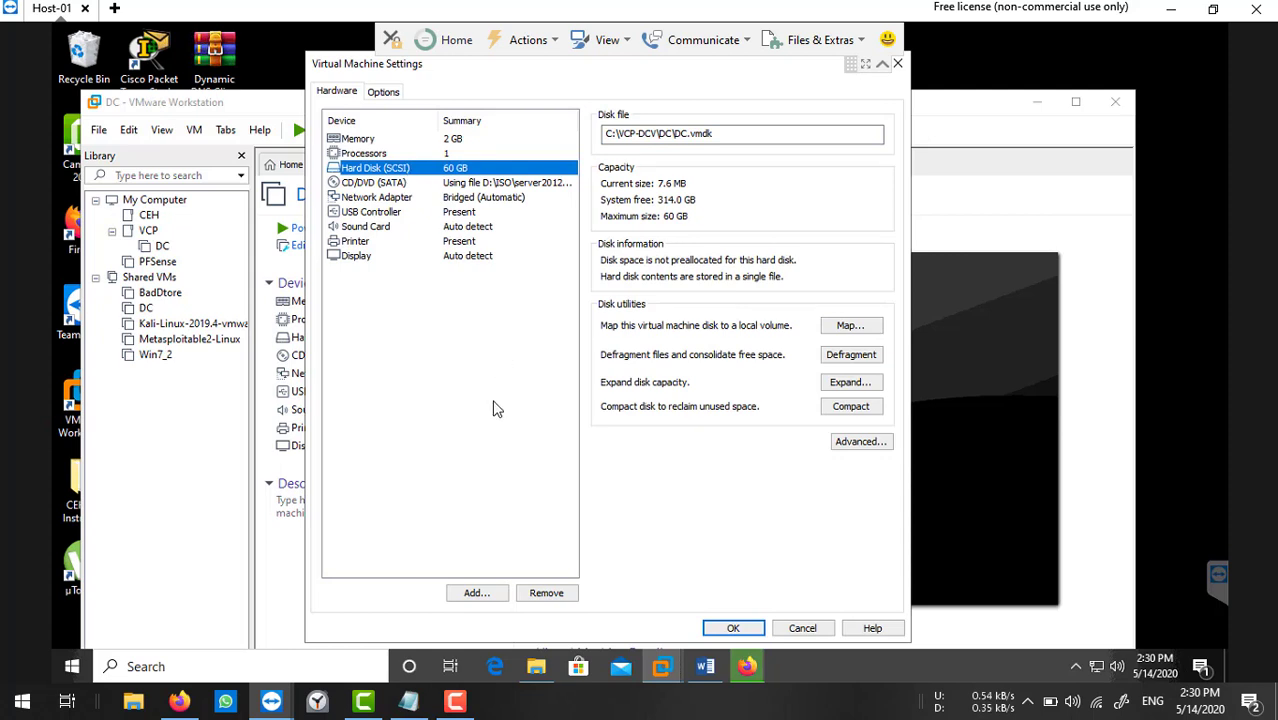
pyautogui.click(472, 595)
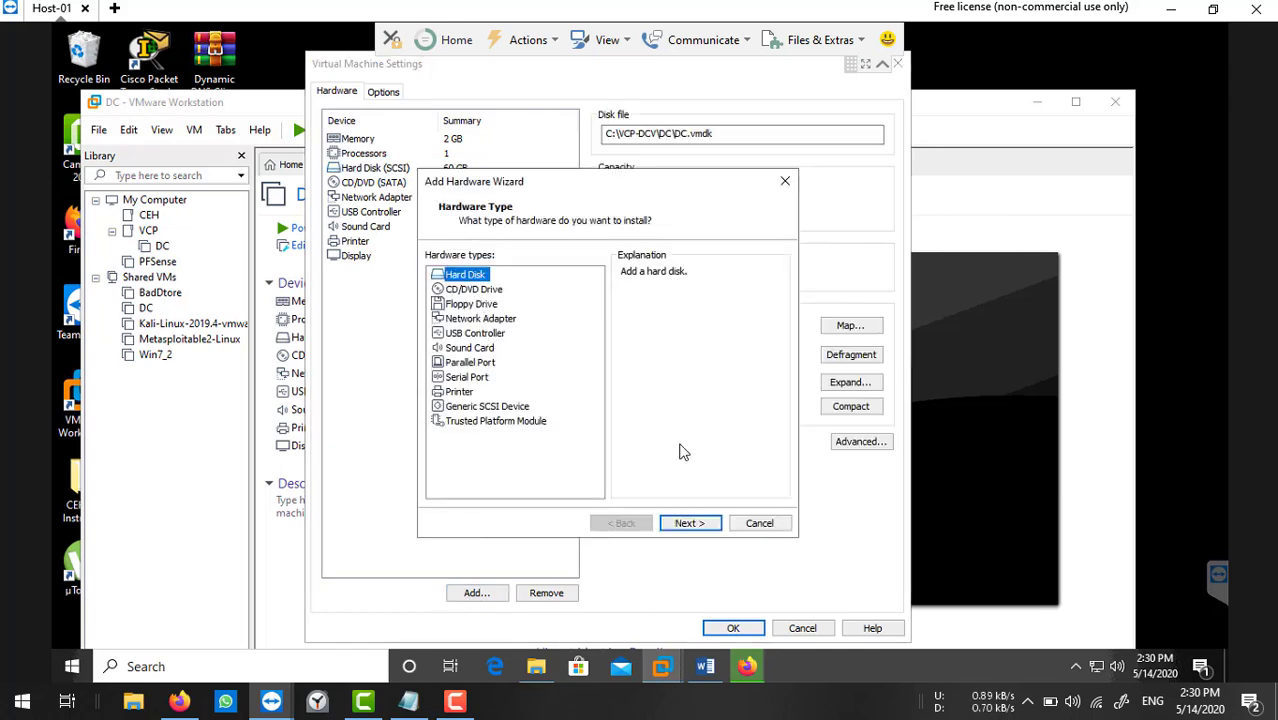
# Add a new 300 GB SCSI hard disk stored as a single file and save DC's settings.
pyautogui.click(690, 523)
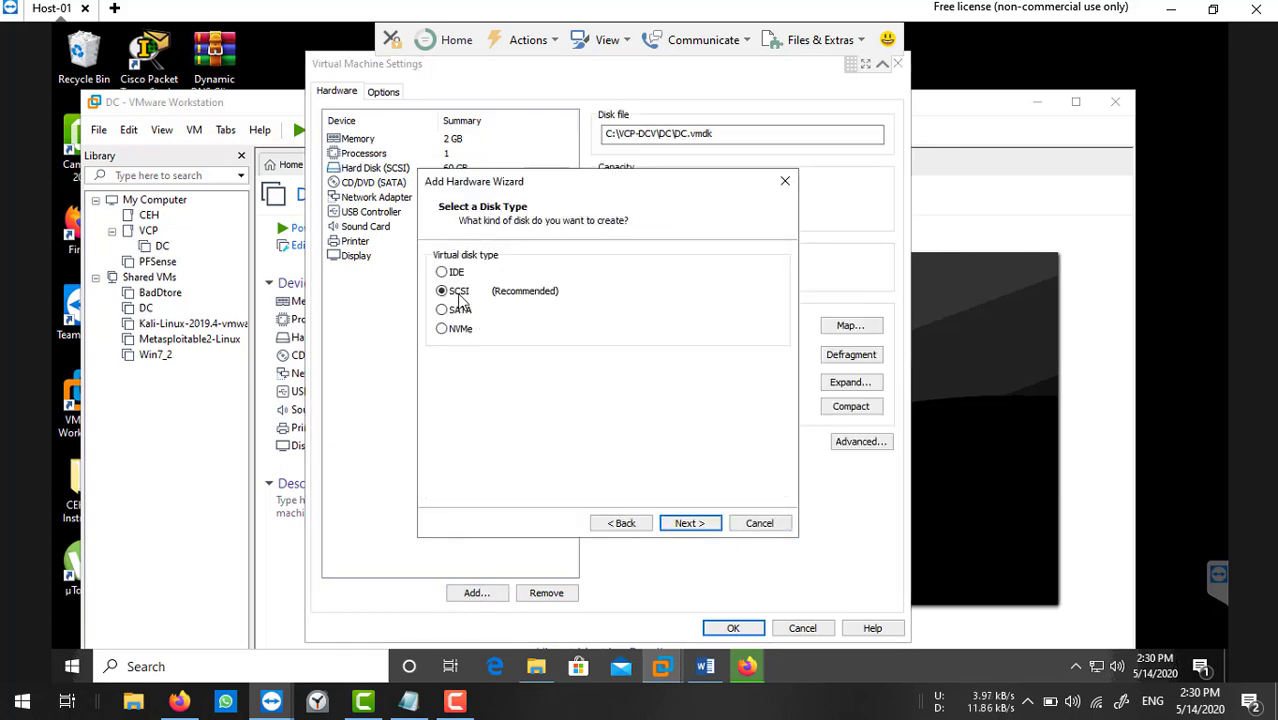
pyautogui.click(690, 523)
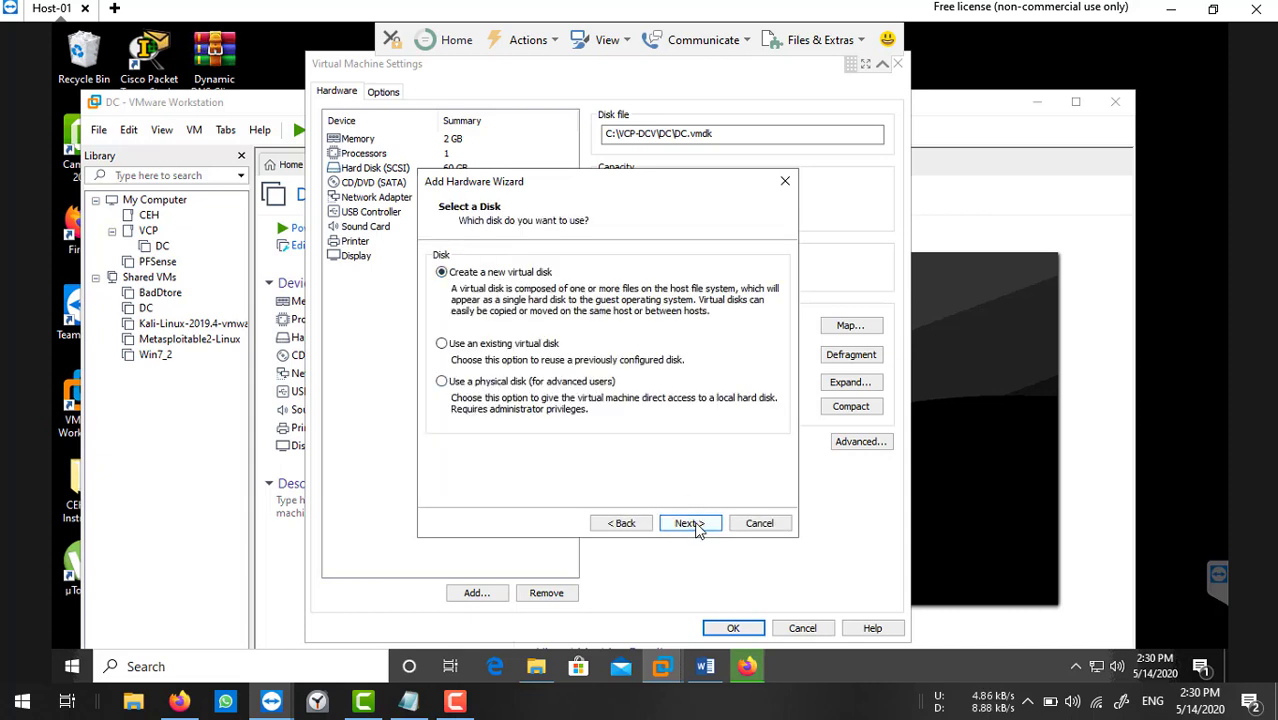
pyautogui.click(690, 523)
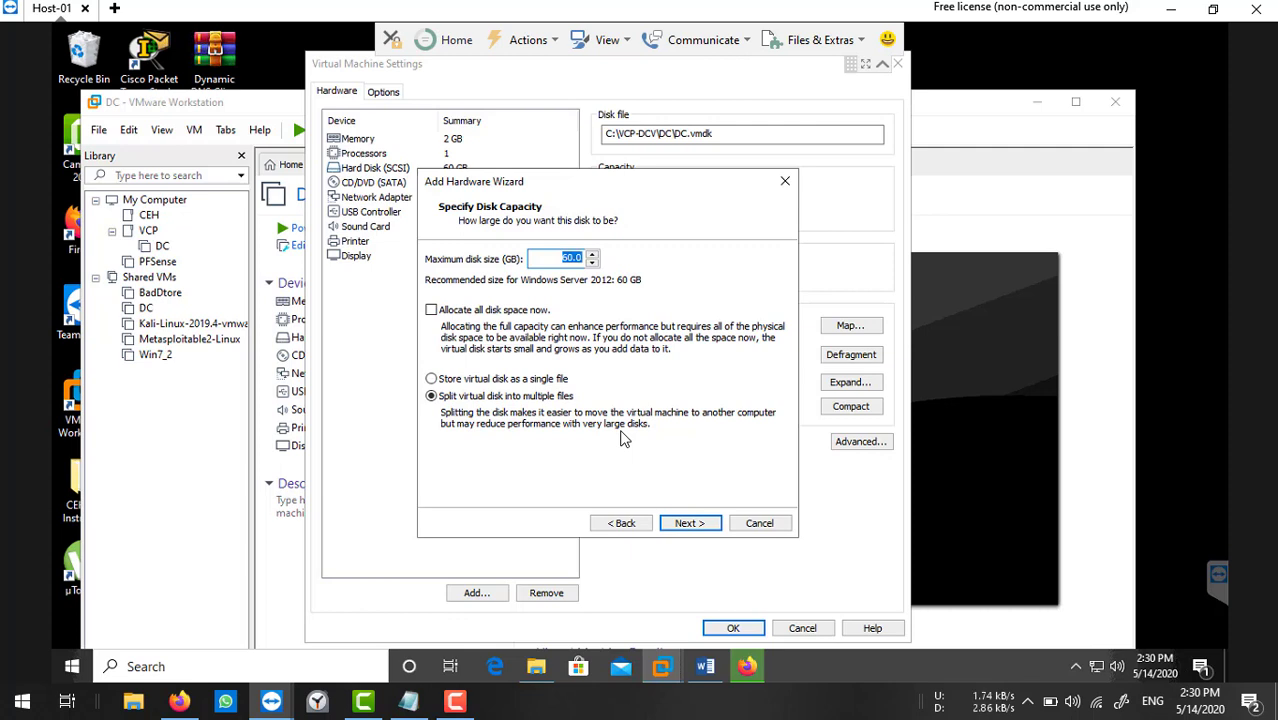
pyautogui.write('3000')
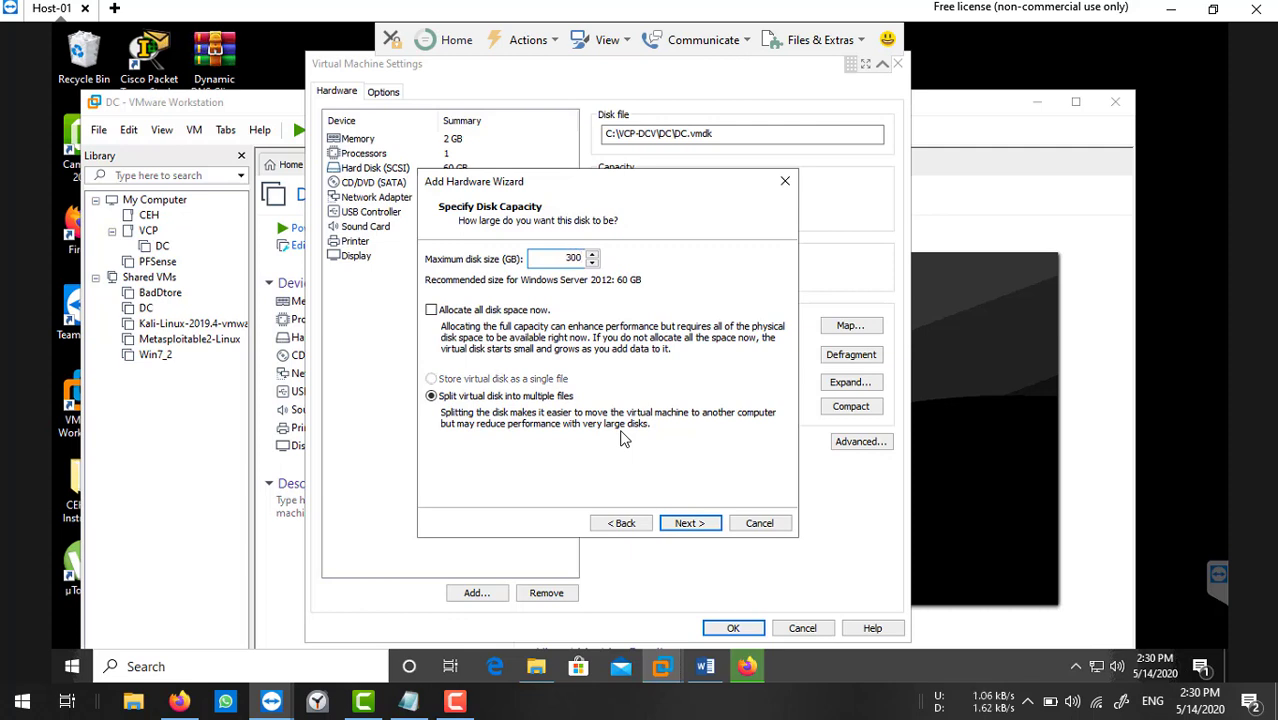
pyautogui.press('BackSpace')
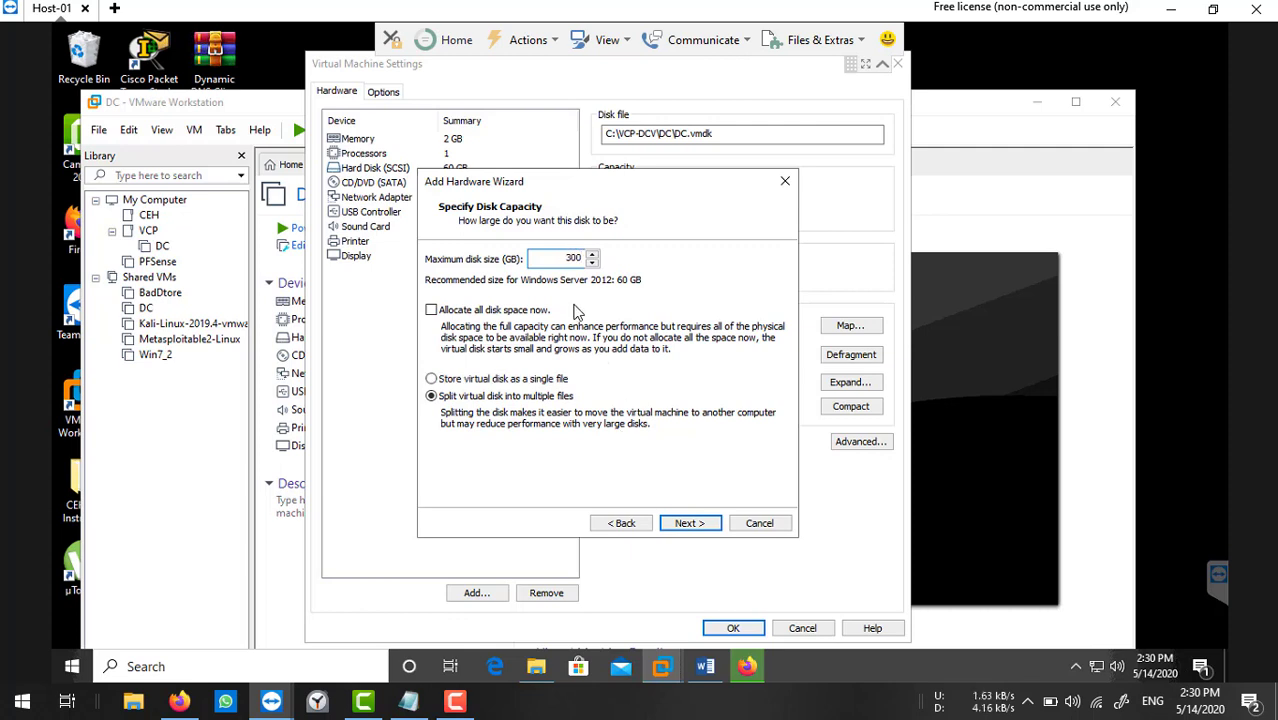
pyautogui.click(518, 385)
pyautogui.click(688, 523)
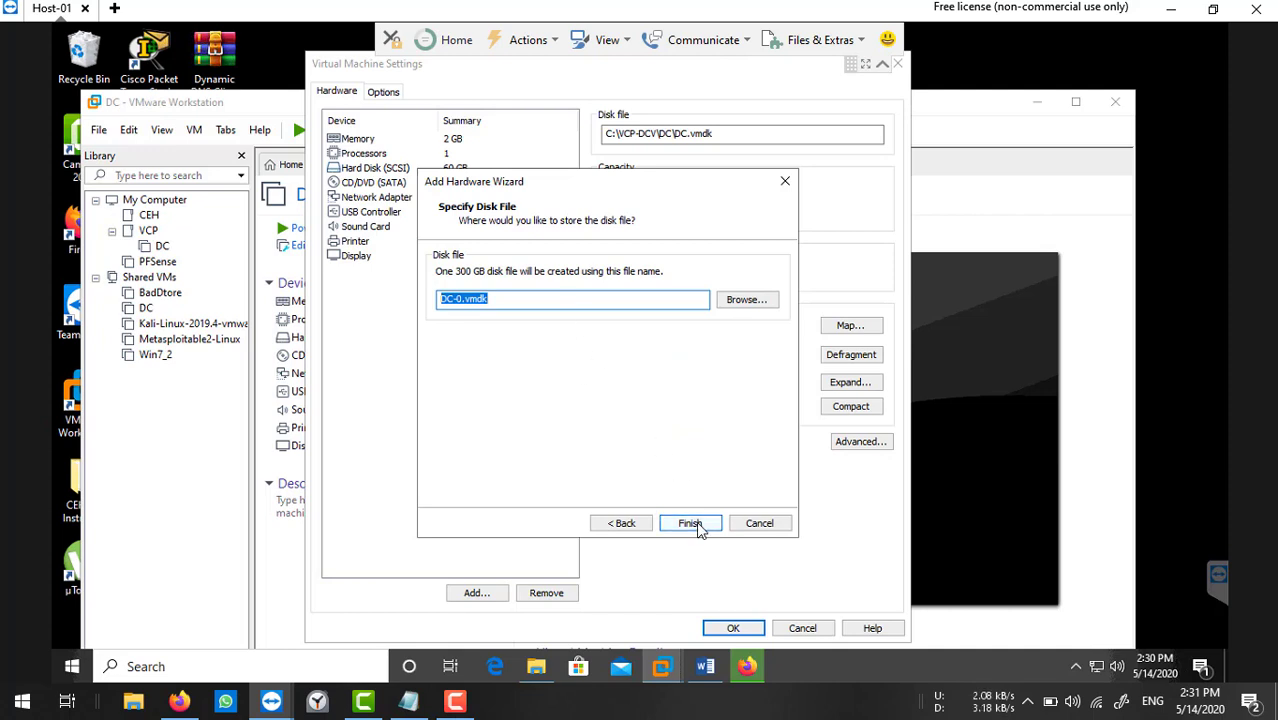
pyautogui.click(696, 523)
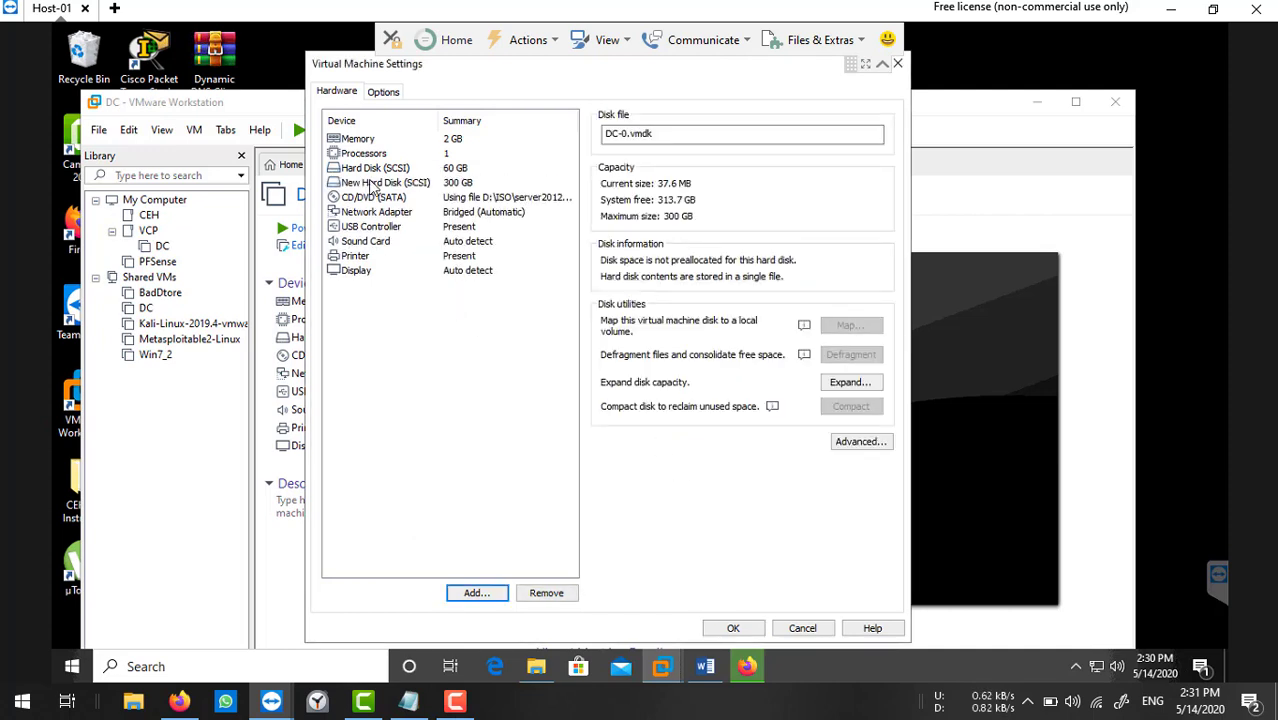
pyautogui.click(370, 154)
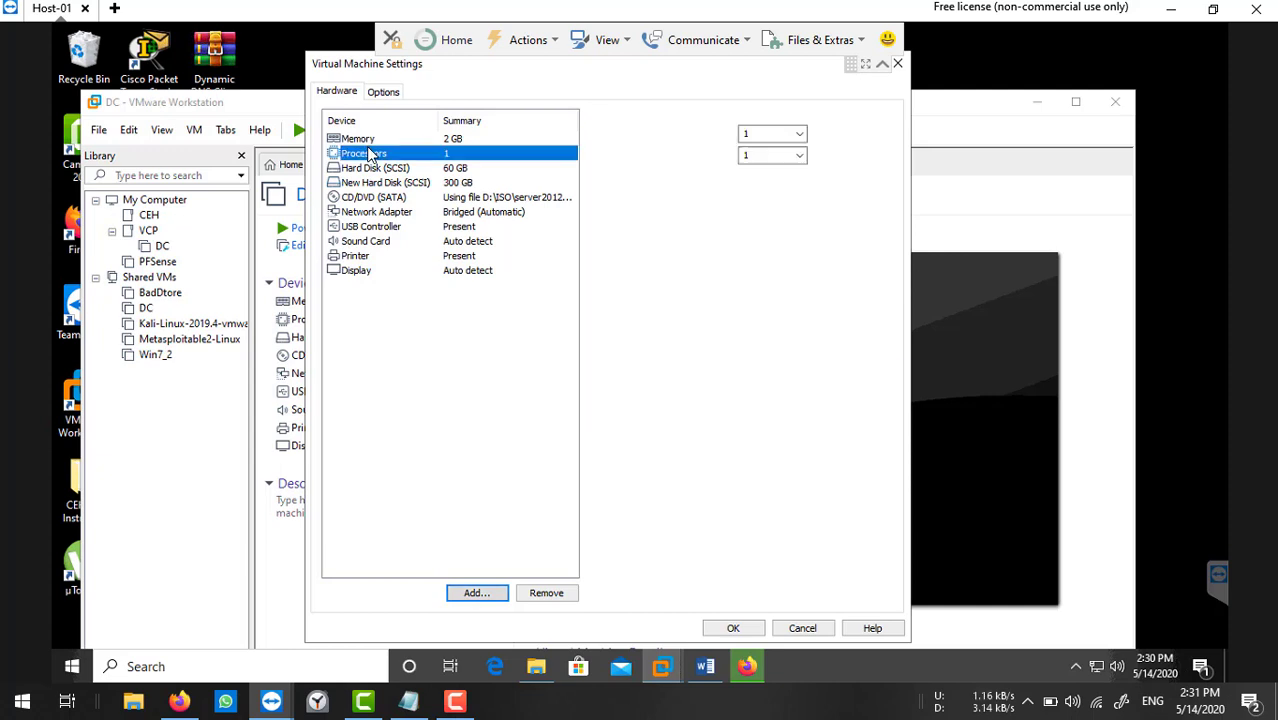
pyautogui.click(369, 144)
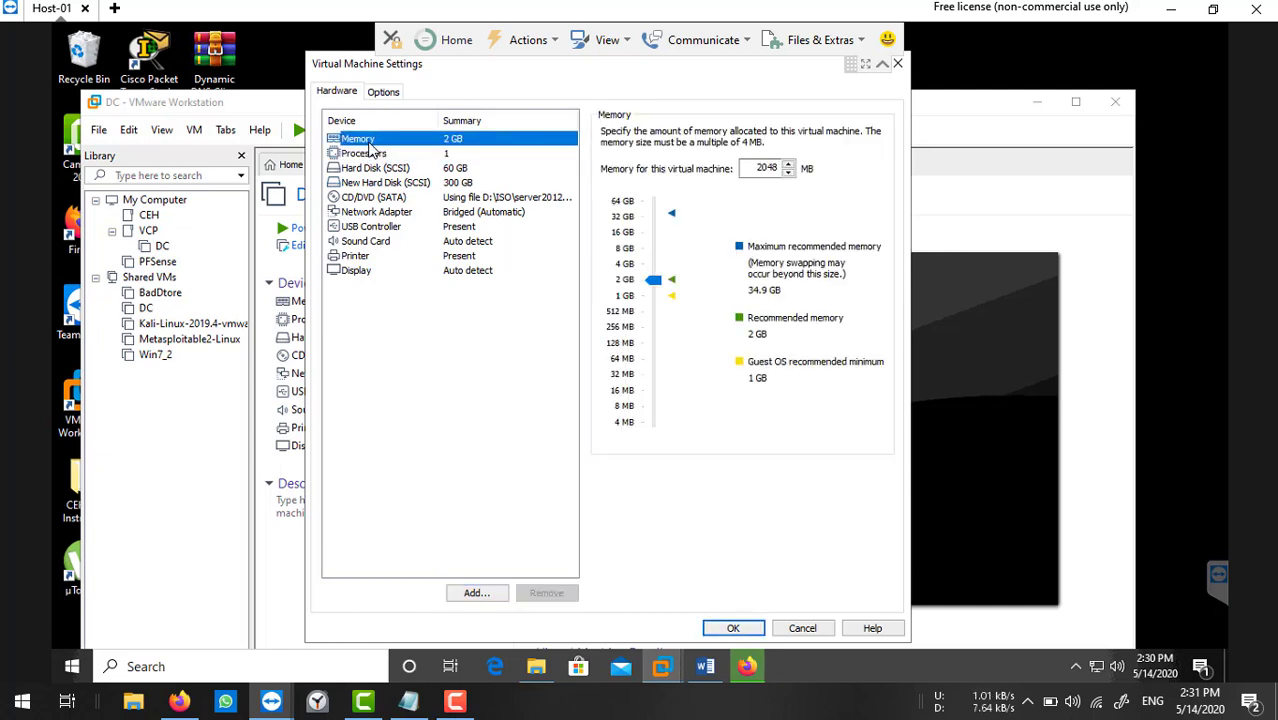
pyautogui.click(738, 628)
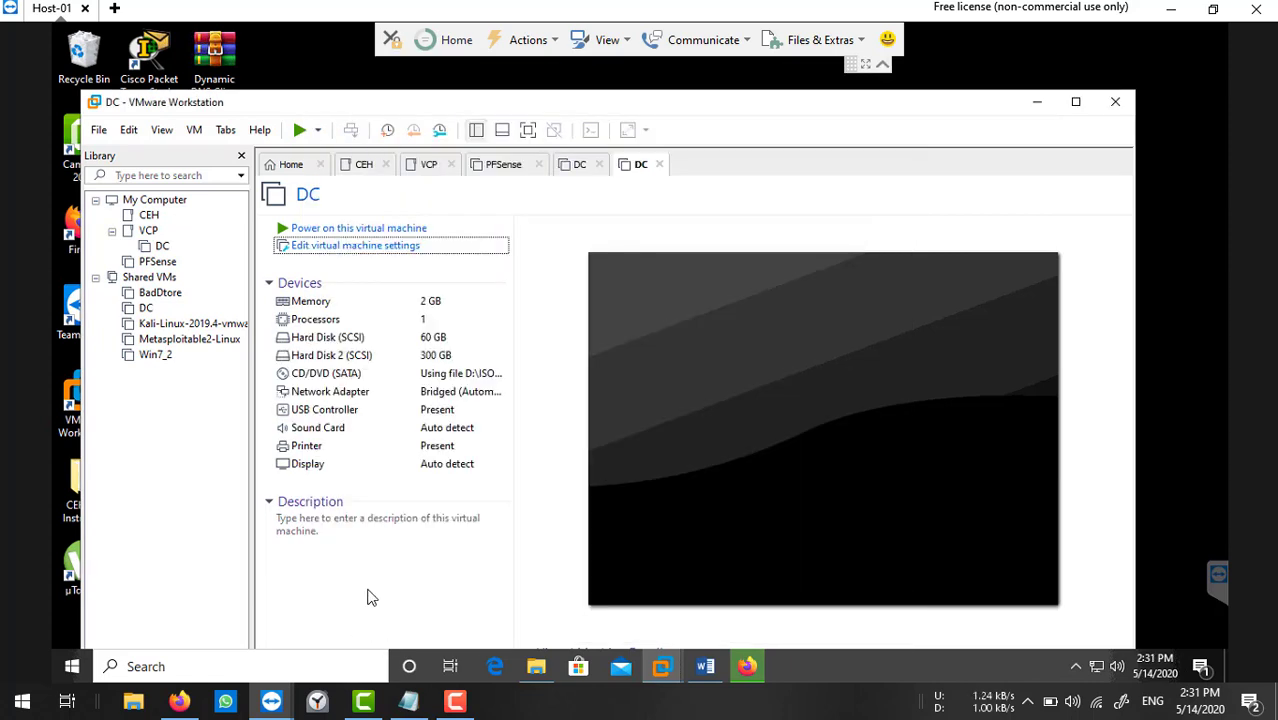
# Power on the DC virtual machine to reach the Windows Server 2012 Setup language screen.
pyautogui.click(367, 597)
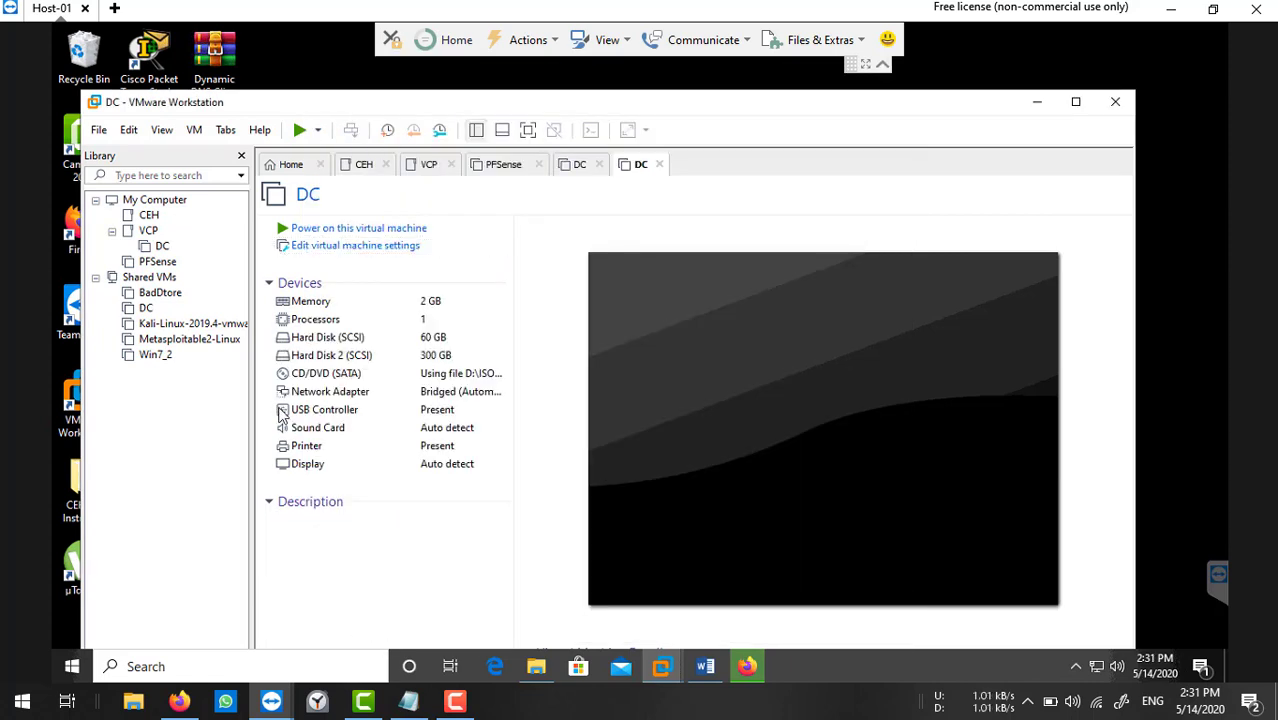
pyautogui.click(163, 247)
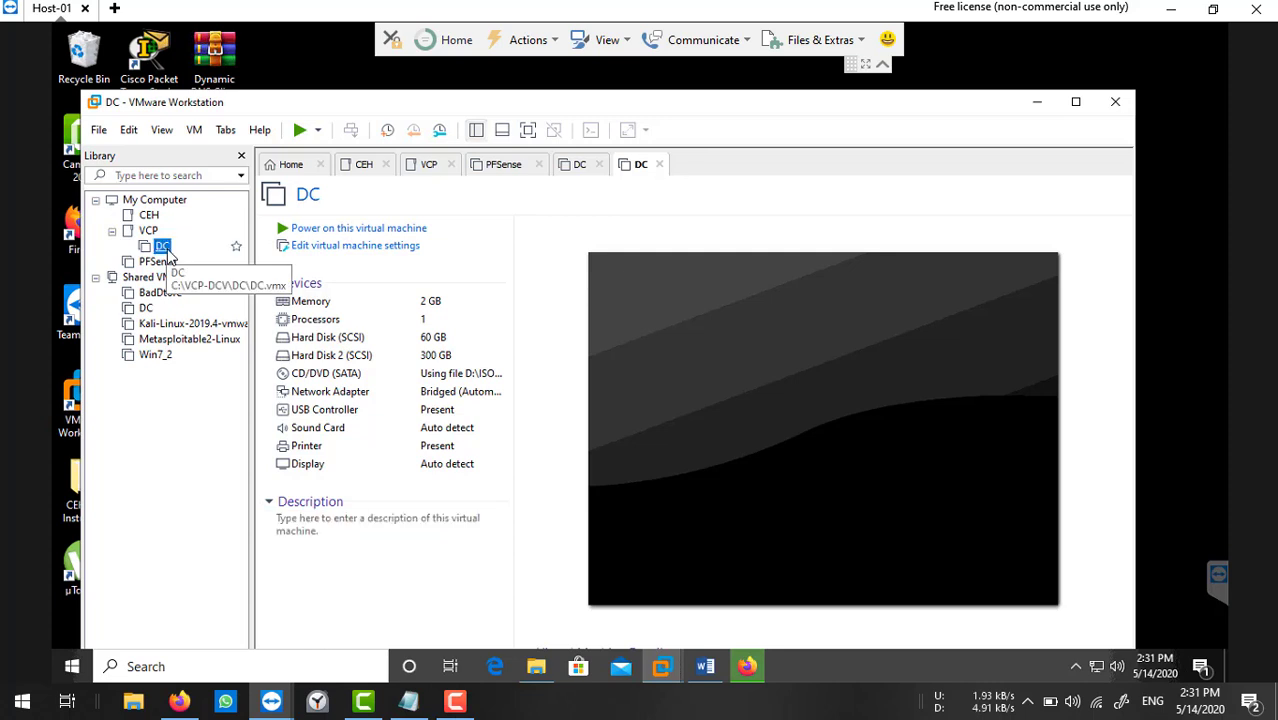
pyautogui.click(393, 230)
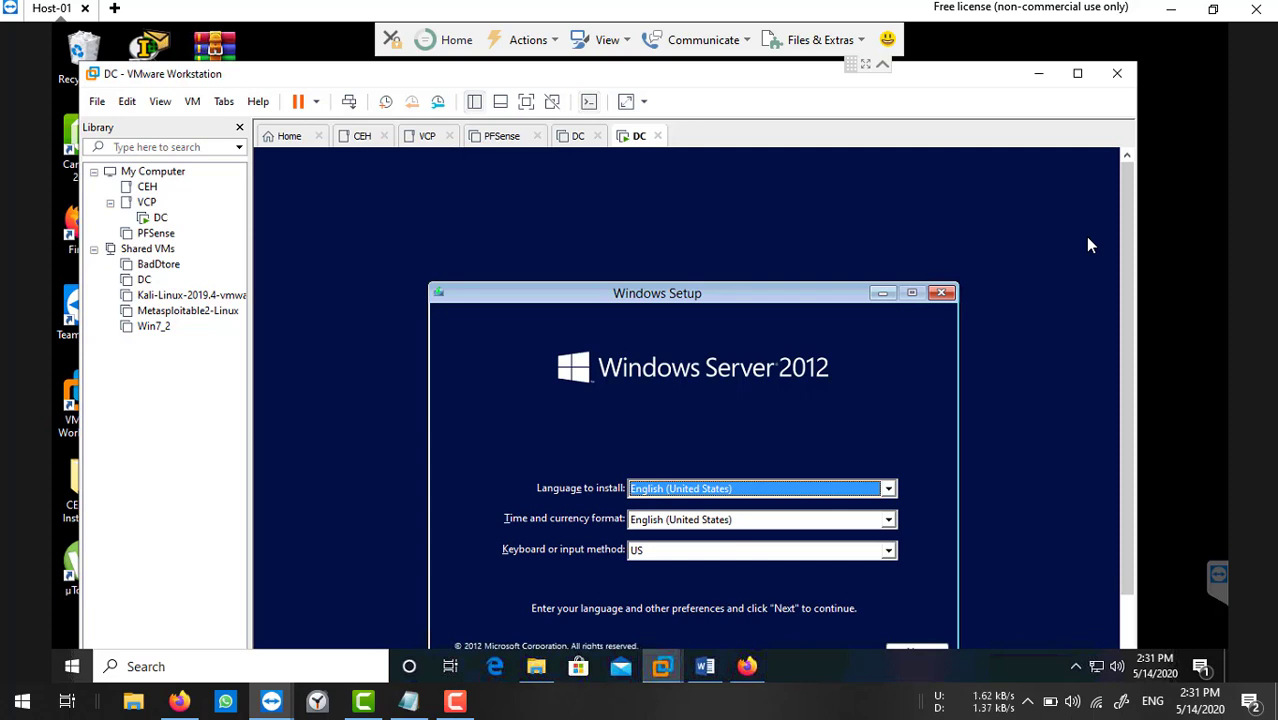
pyautogui.click(126, 103)
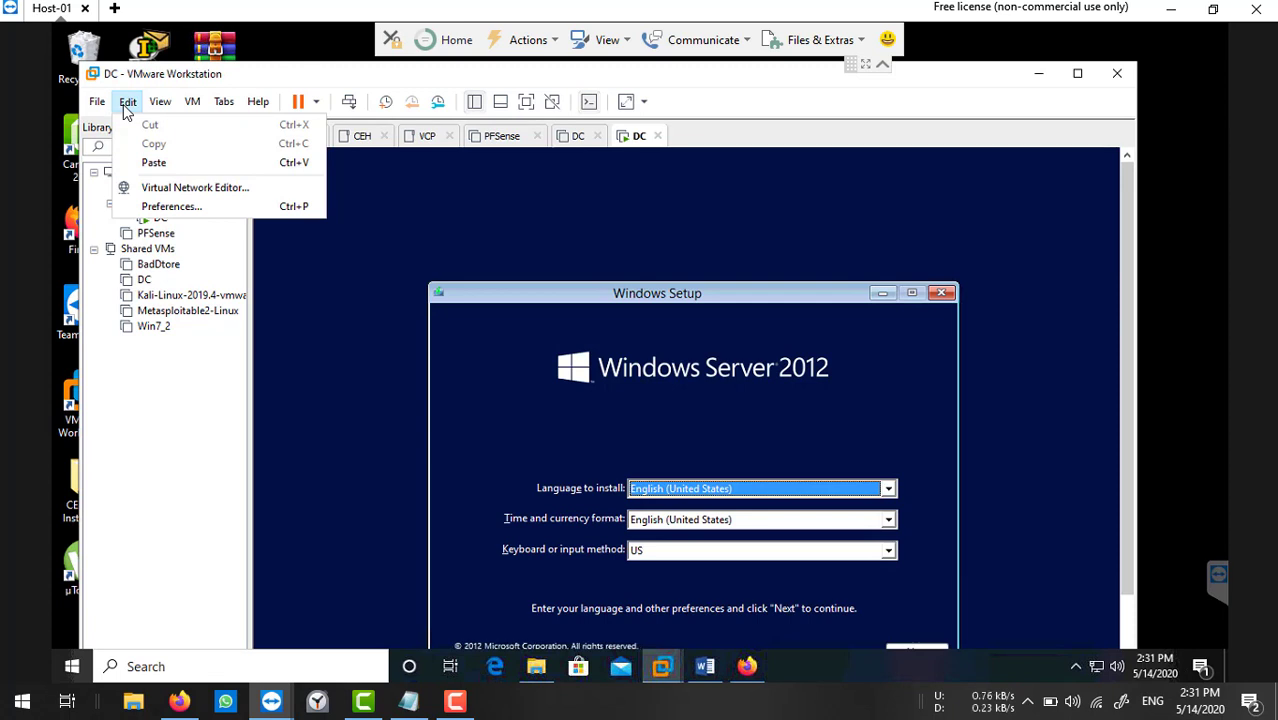
pyautogui.click(167, 186)
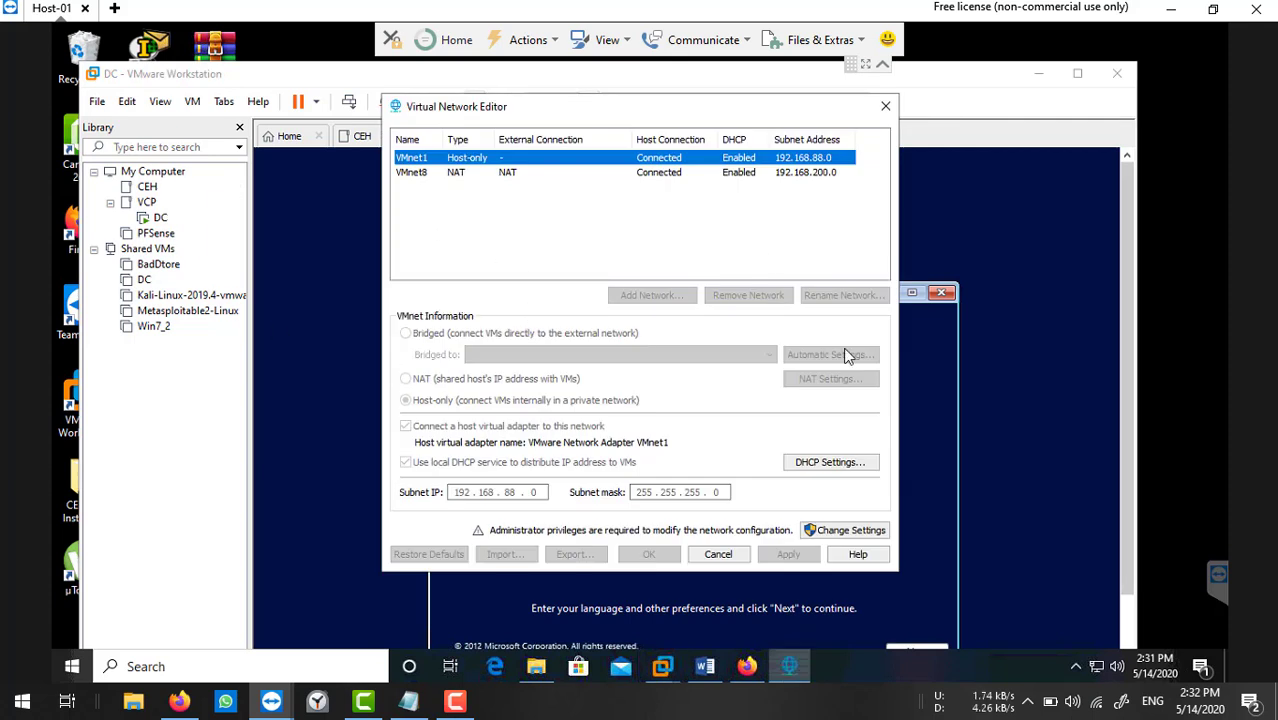
pyautogui.click(722, 555)
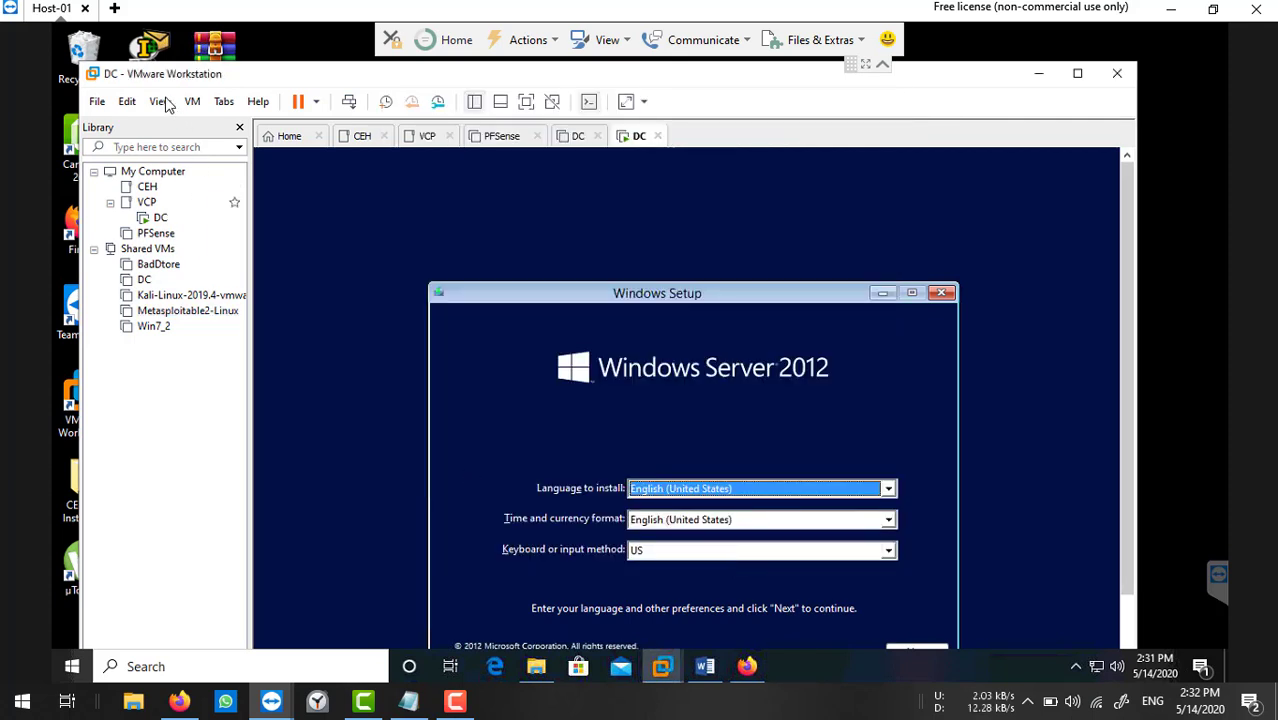
pyautogui.click(125, 102)
pyautogui.click(163, 209)
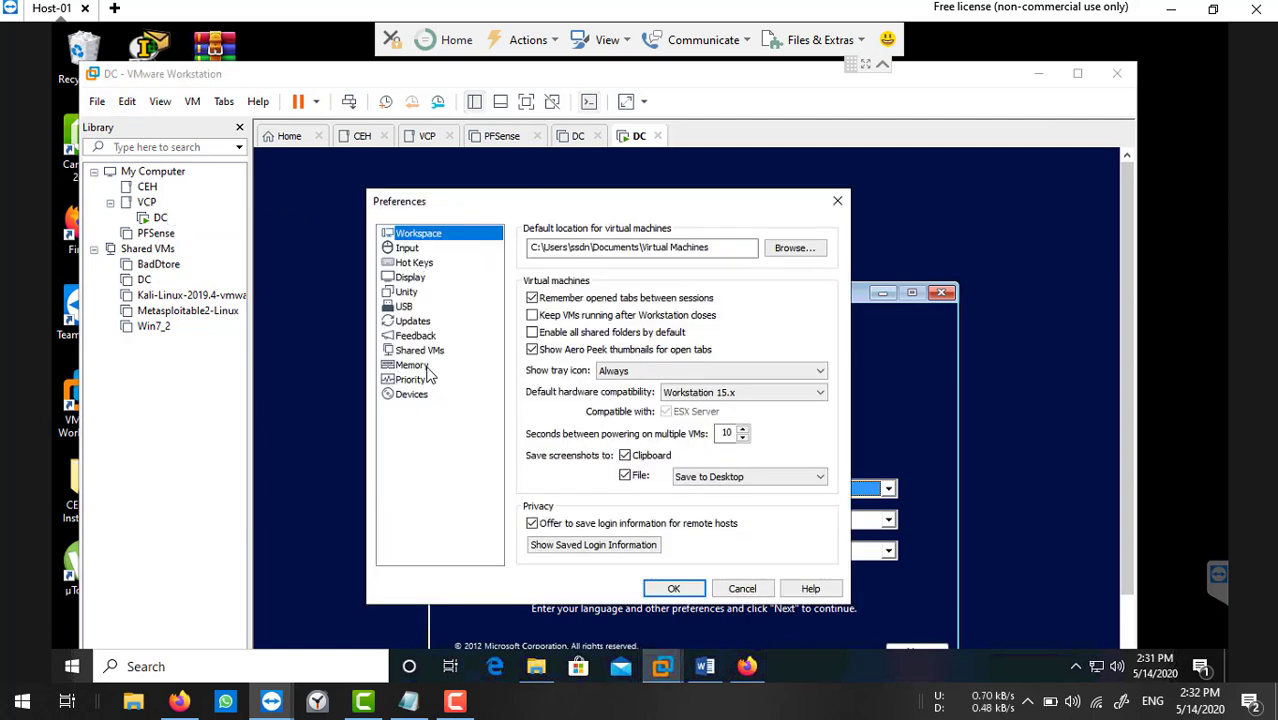
# Allow most virtual machine memory to be swapped in Memory preferences and approve the administrator prompt.
pyautogui.click(424, 366)
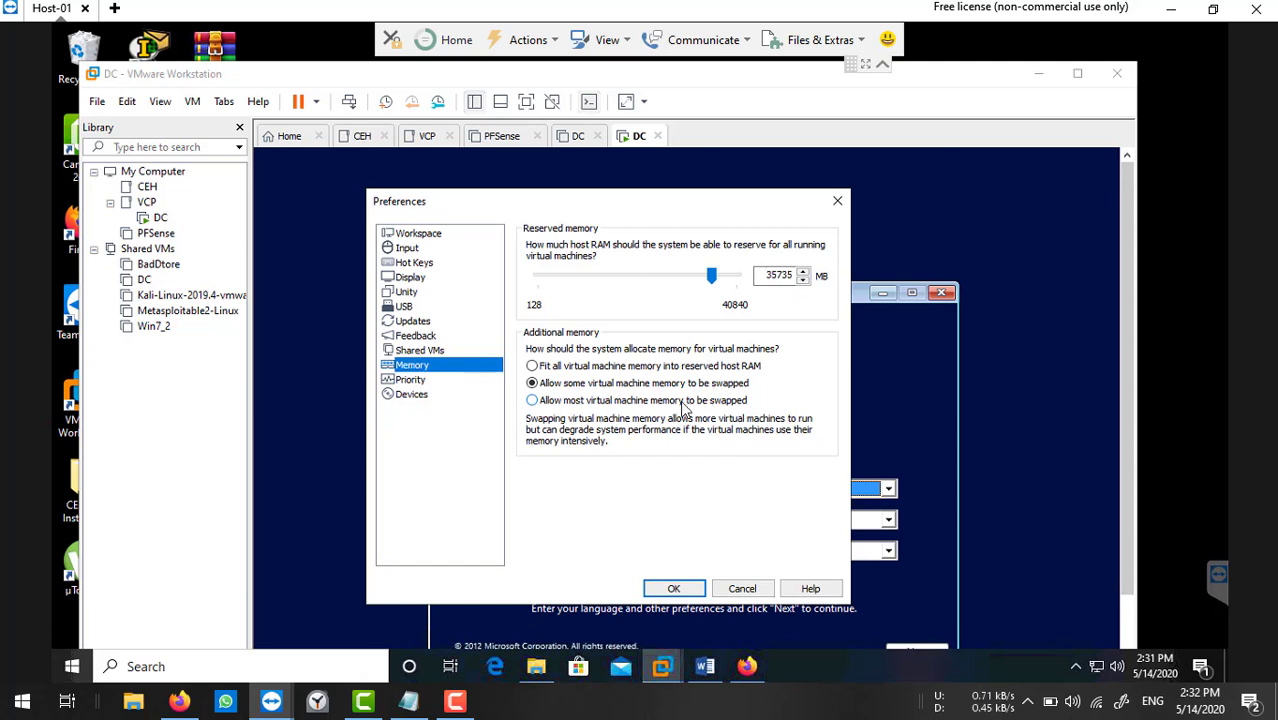
pyautogui.click(530, 401)
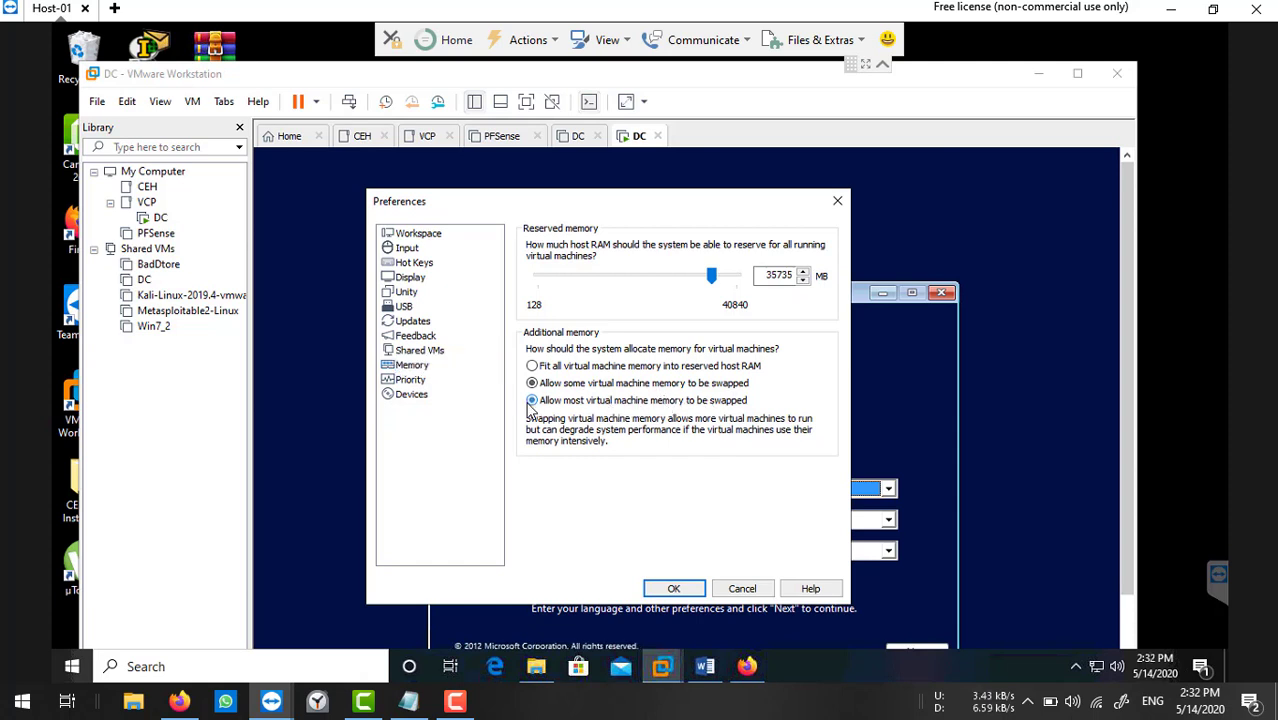
pyautogui.click(672, 588)
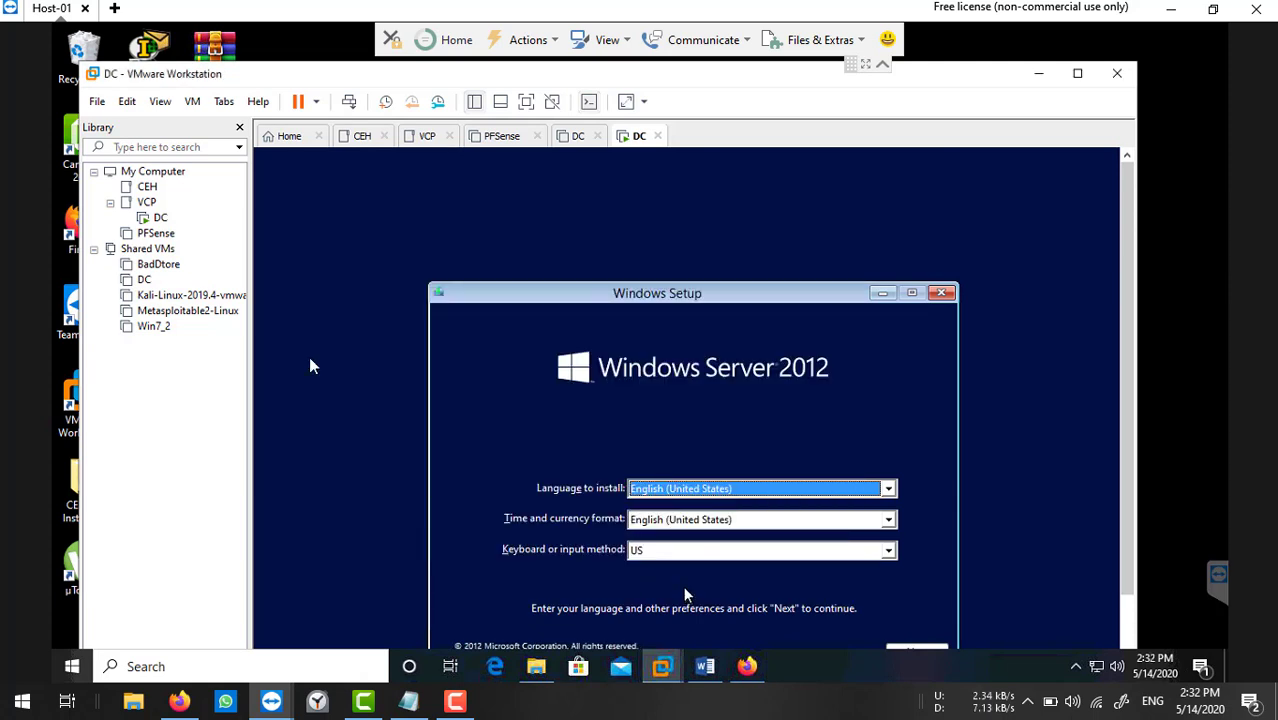
pyautogui.click(133, 104)
pyautogui.click(157, 207)
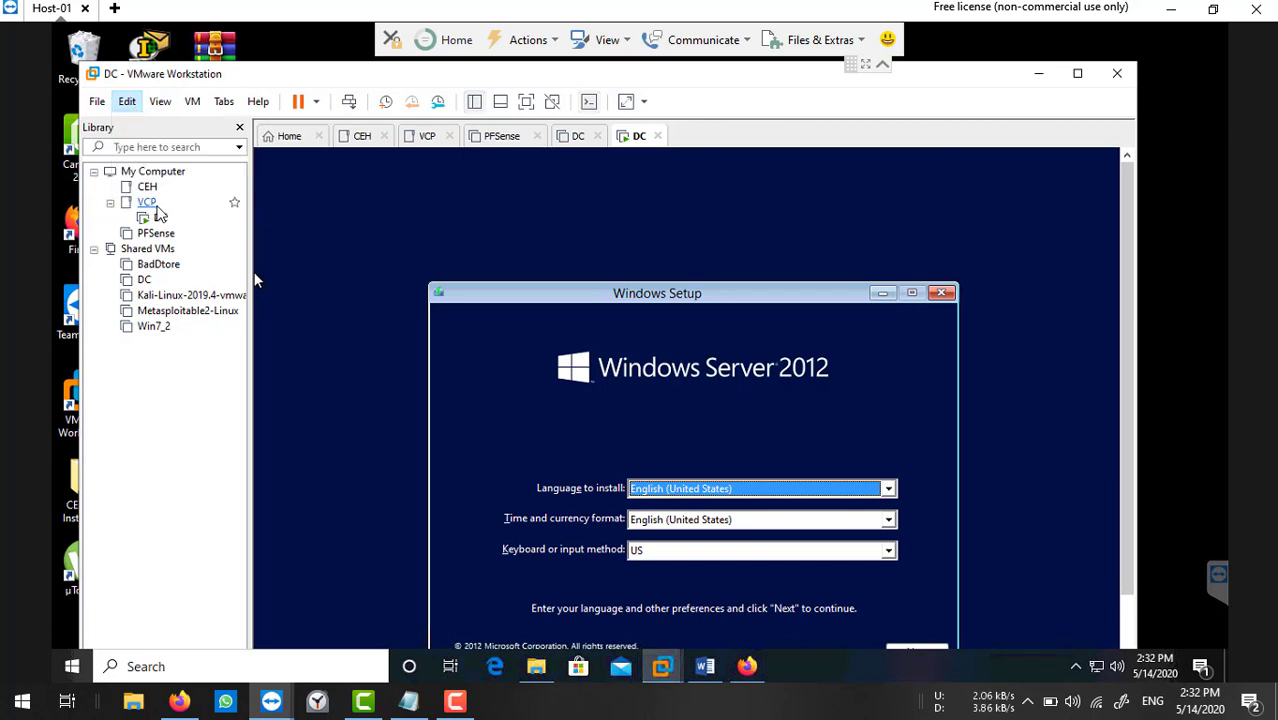
pyautogui.click(410, 367)
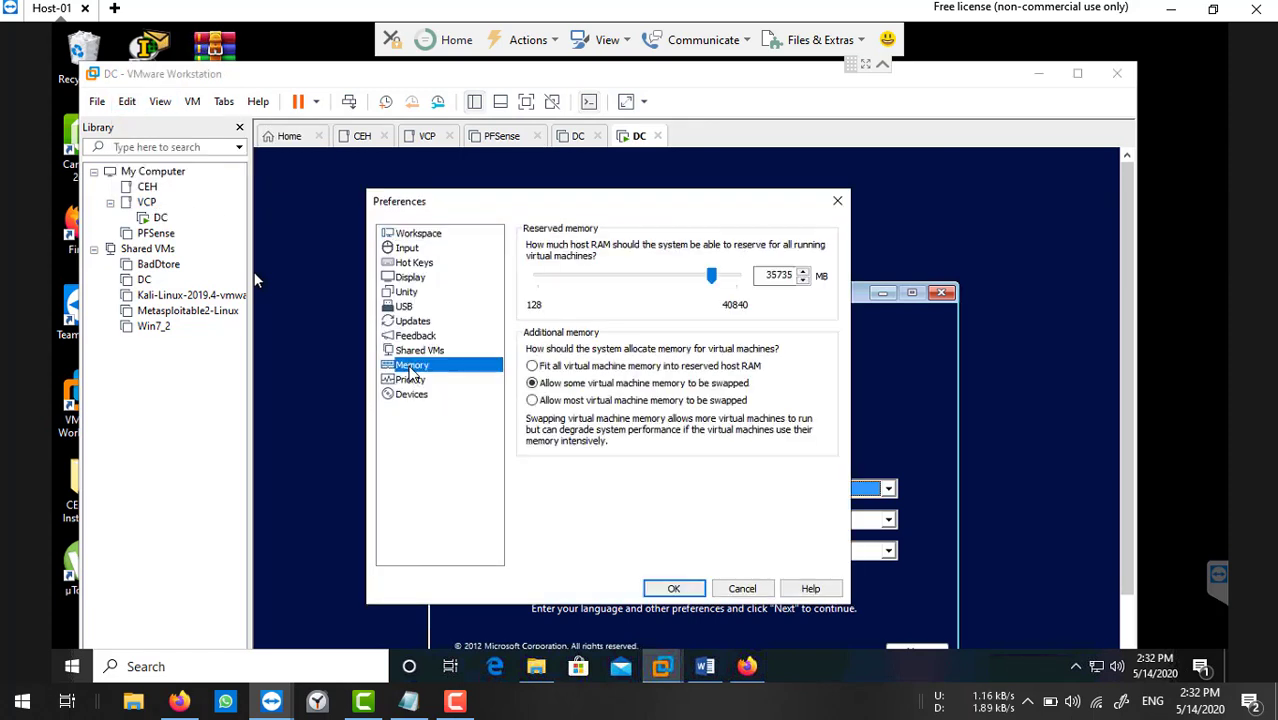
pyautogui.click(539, 401)
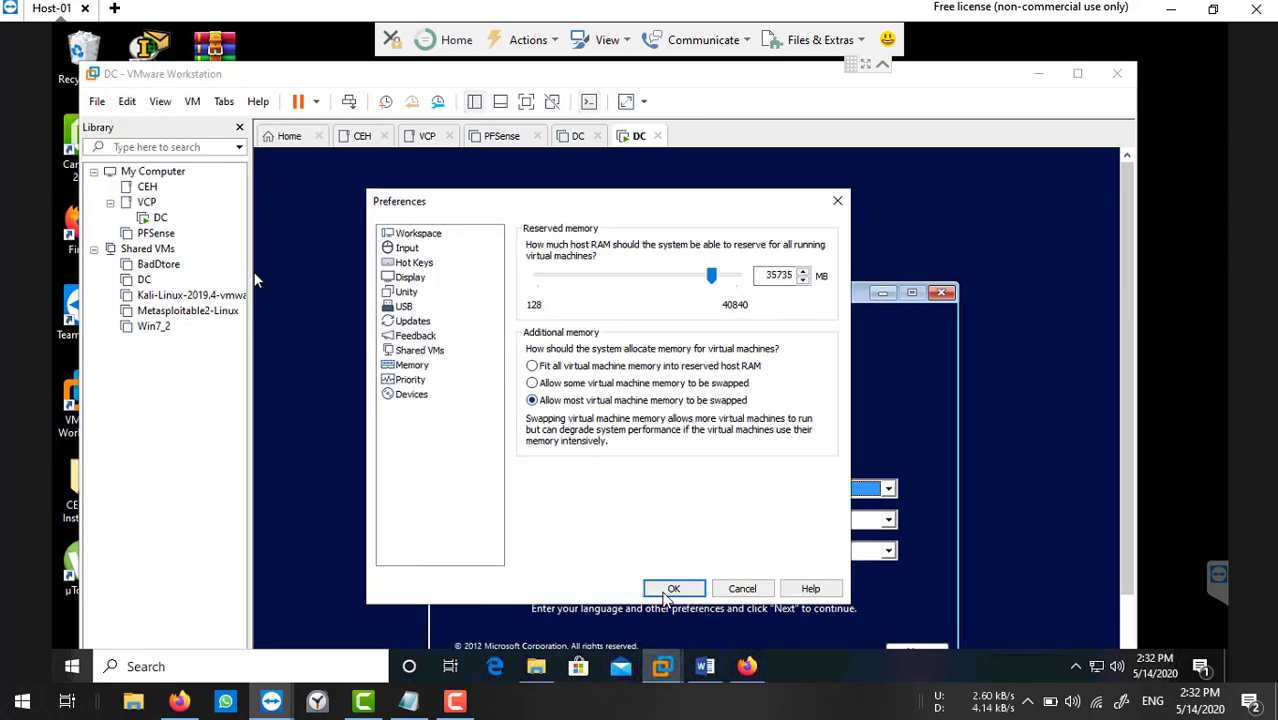
pyautogui.click(668, 592)
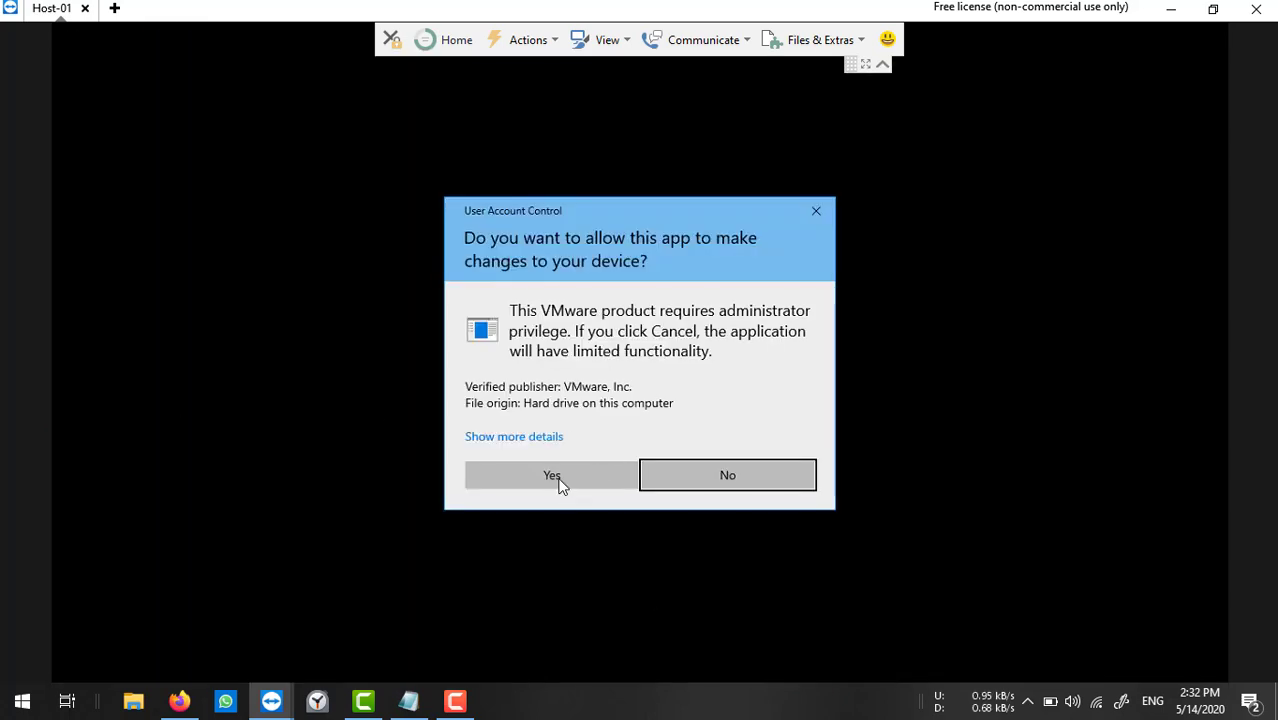
pyautogui.click(553, 476)
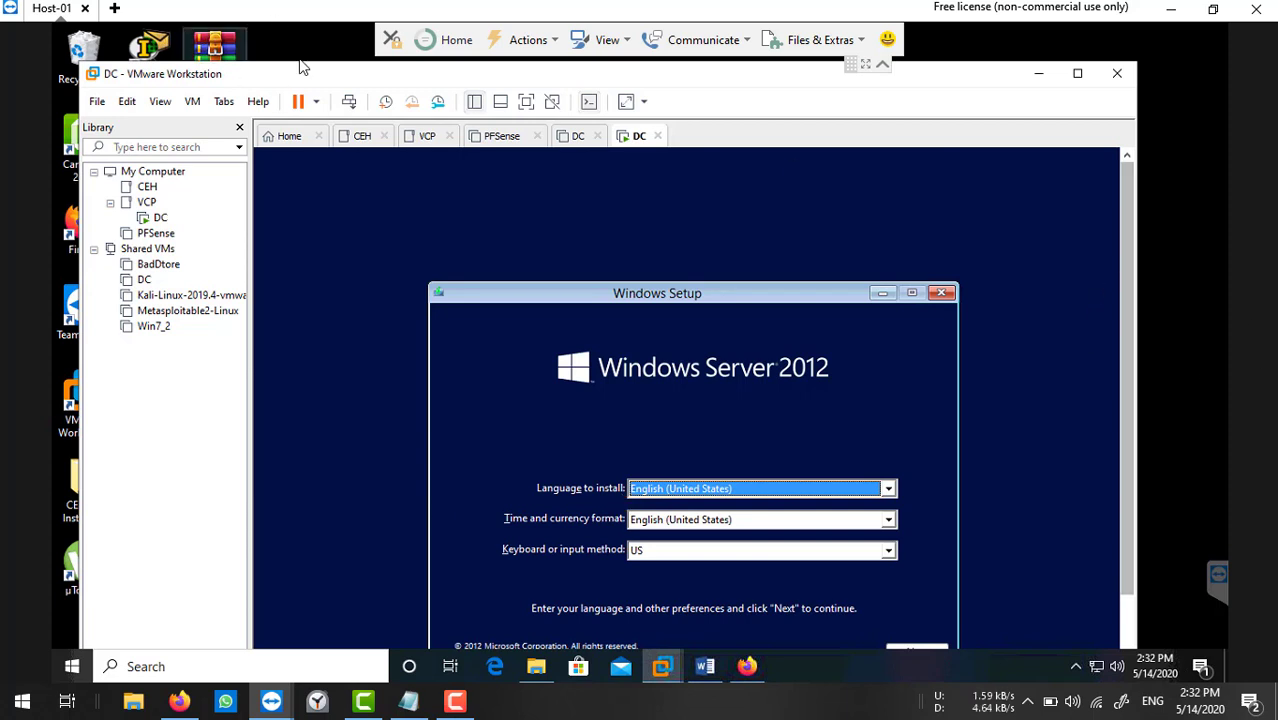
pyautogui.moveTo(304, 68); pyautogui.dragTo(294, 30)
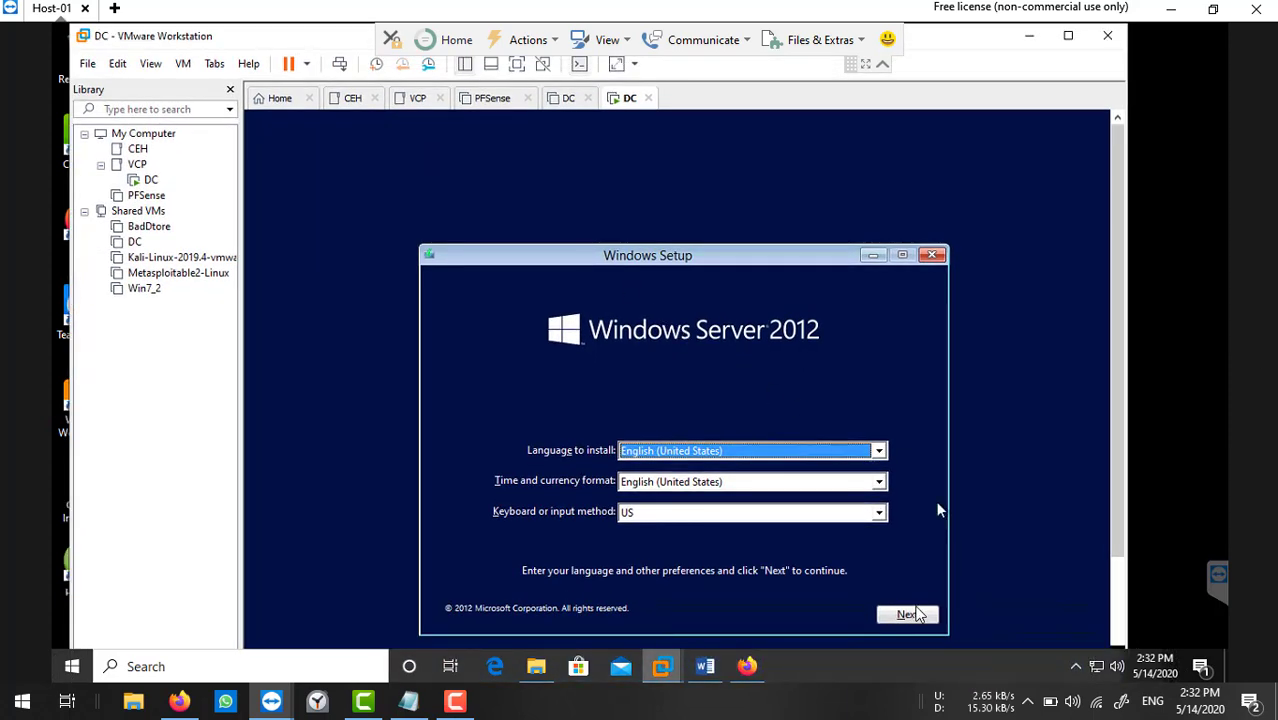
# Choose Windows Server 2012 Datacenter Evaluation (Server with a GUI) and accept the license terms.
pyautogui.click(916, 618)
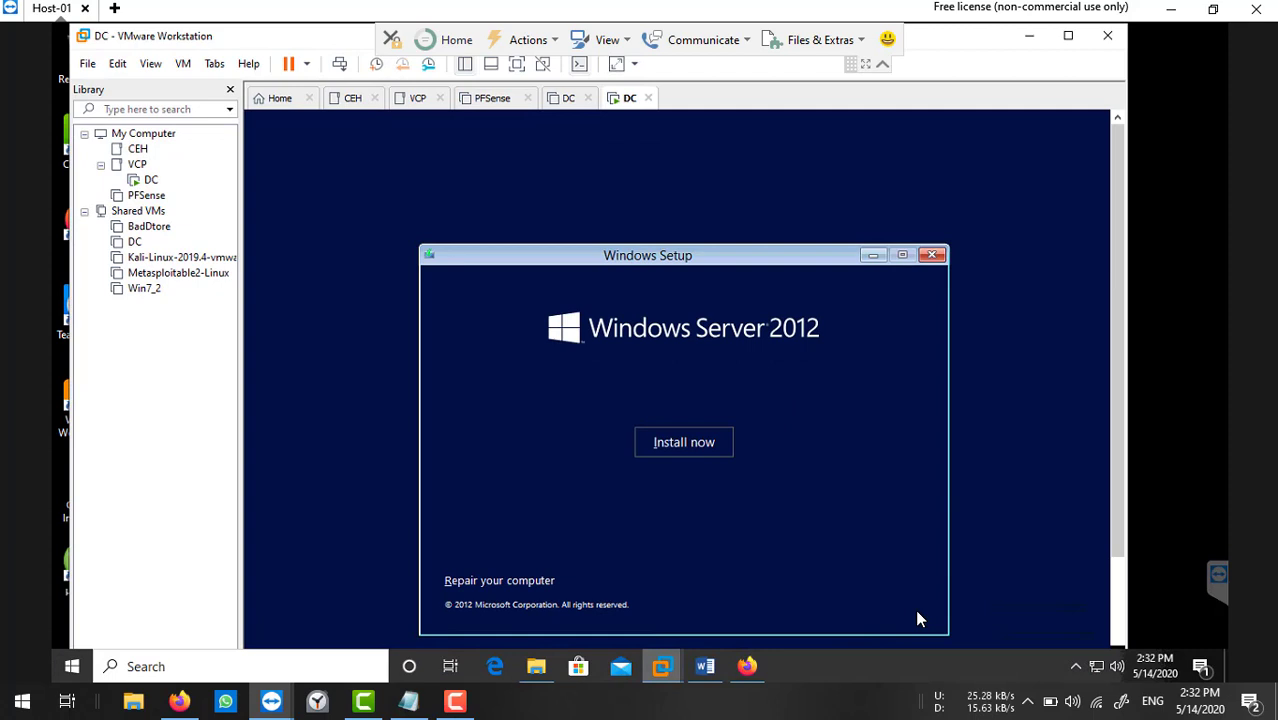
pyautogui.click(679, 455)
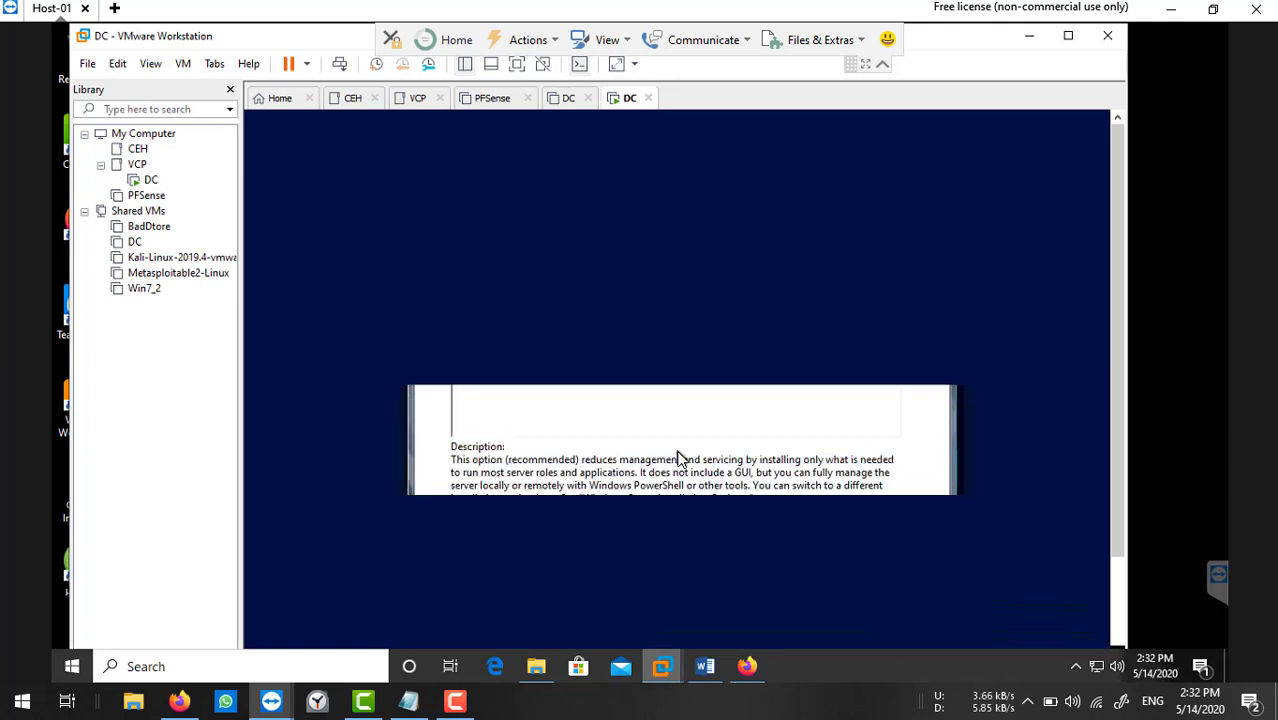
pyautogui.click(608, 361)
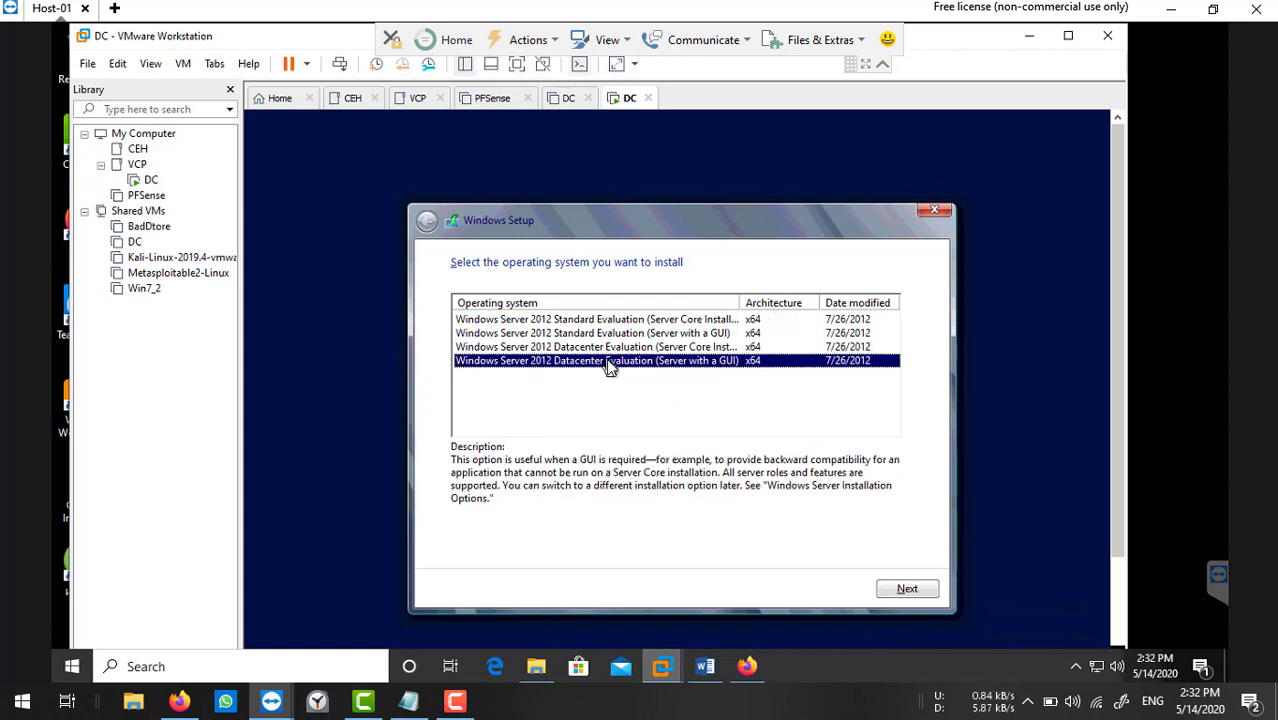
pyautogui.click(895, 587)
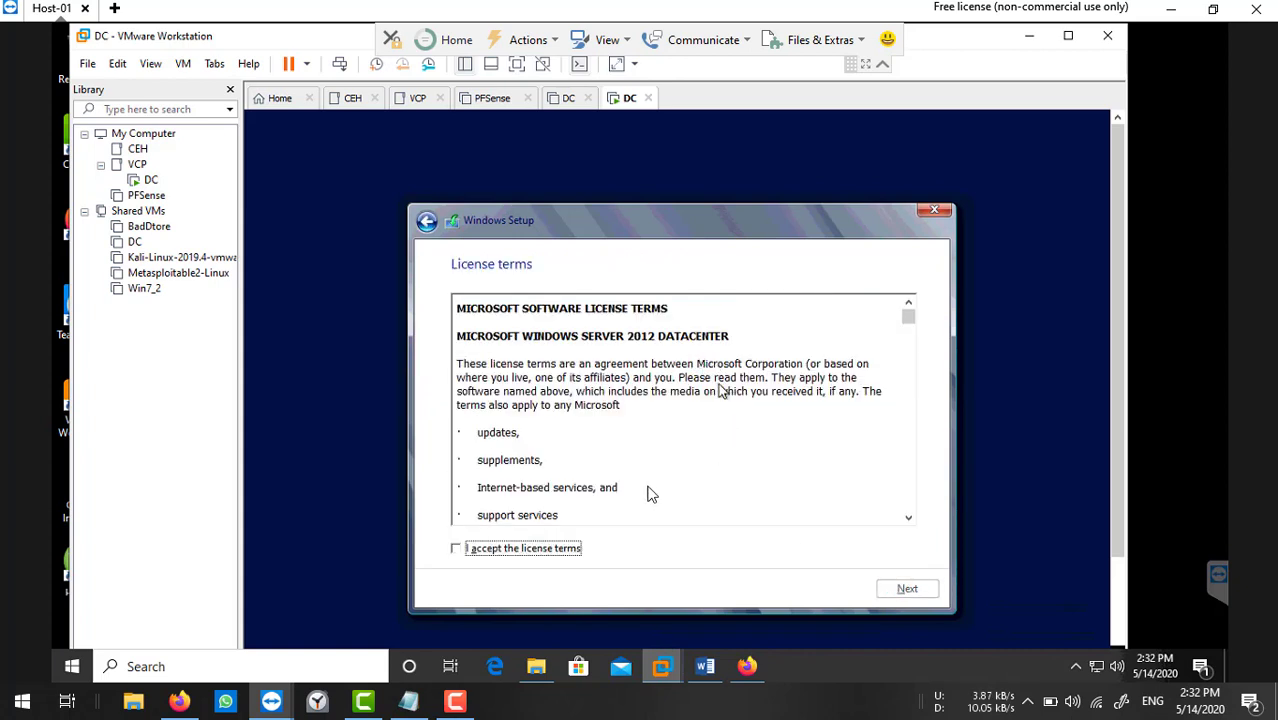
pyautogui.click(505, 550)
pyautogui.click(907, 588)
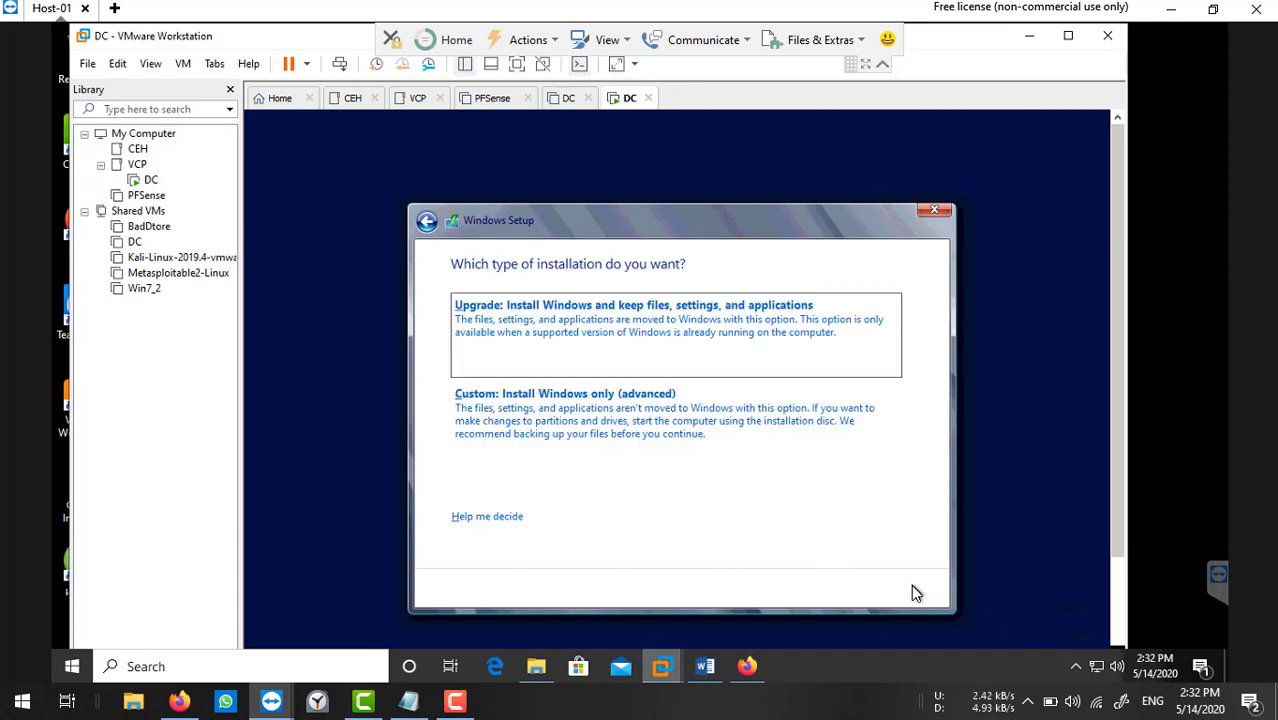
# Choose a custom Windows-only installation and start installing onto Drive 0.
pyautogui.click(519, 385)
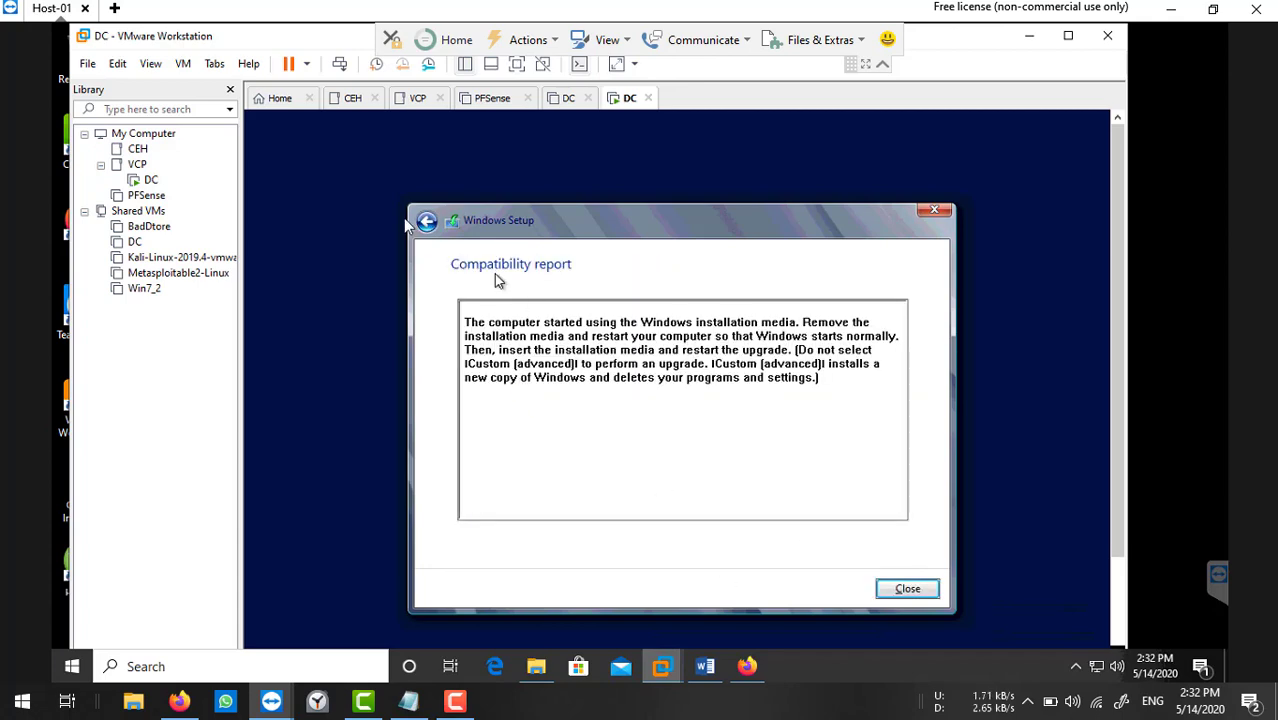
pyautogui.click(426, 222)
pyautogui.click(532, 398)
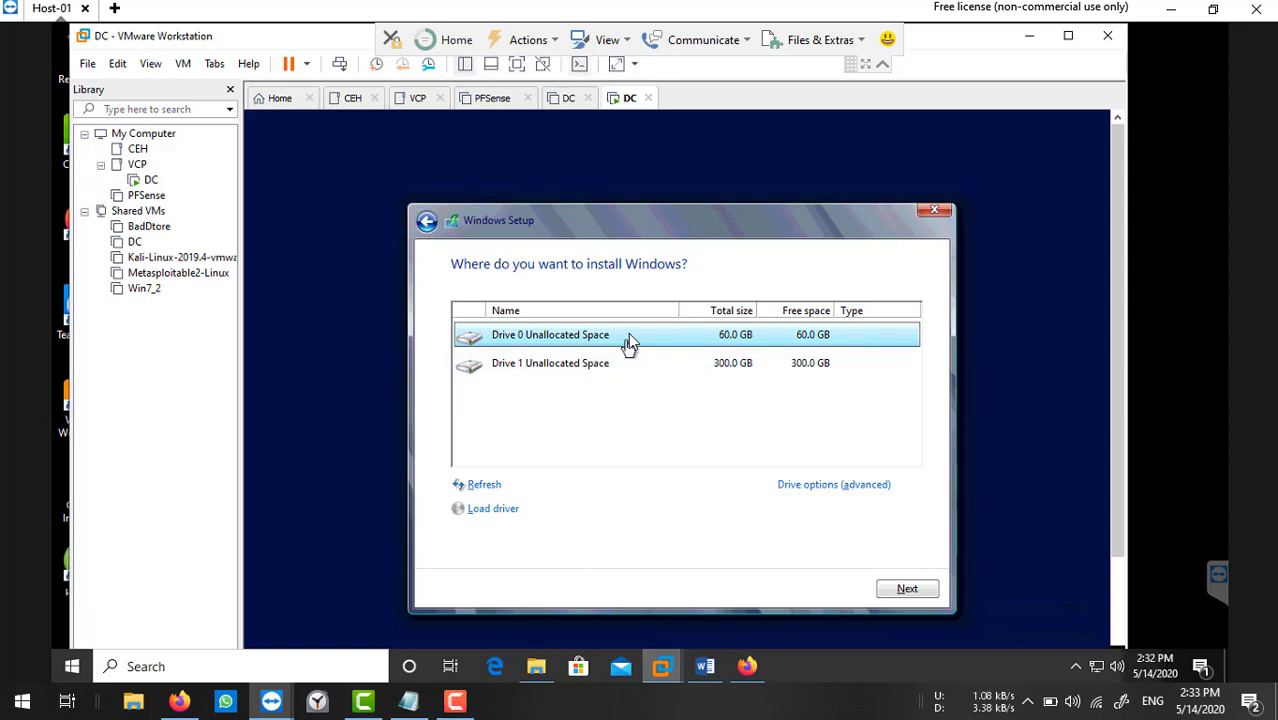
pyautogui.click(922, 590)
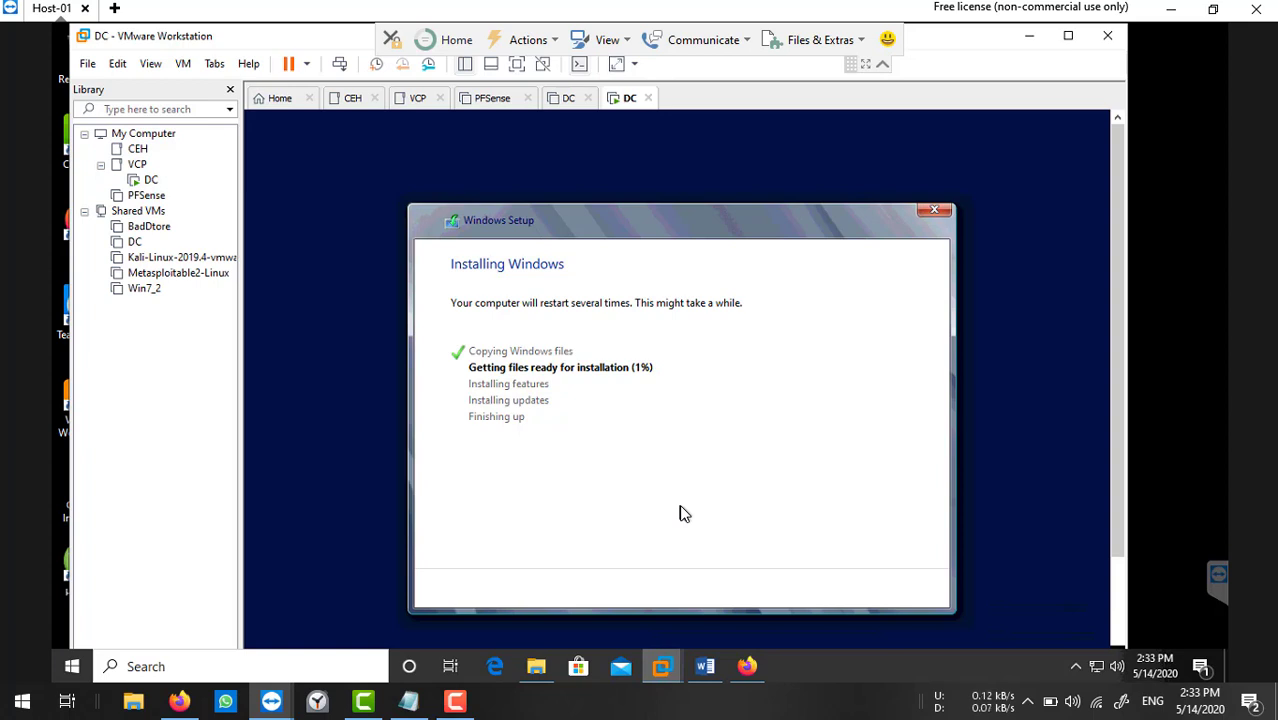
# Start a typical new virtual machine using the VMvisor installer ISO from Downloads.
pyautogui.click(82, 65)
pyautogui.click(104, 89)
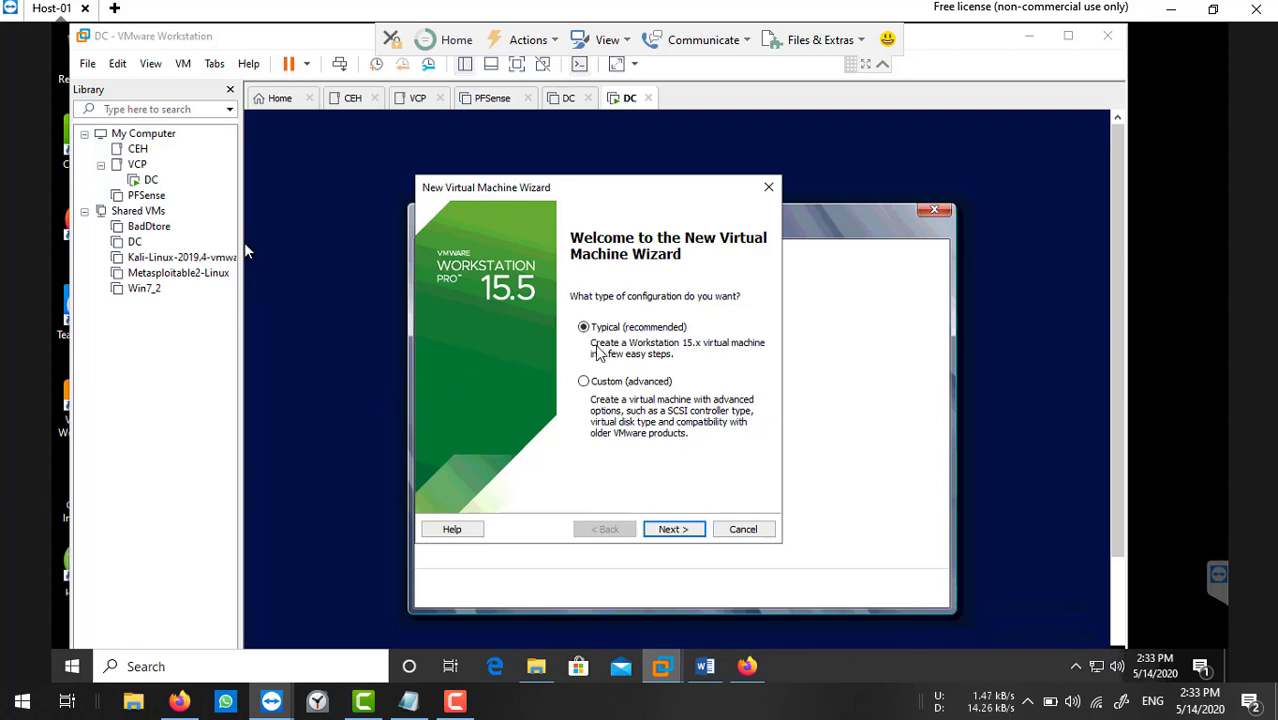
pyautogui.click(670, 529)
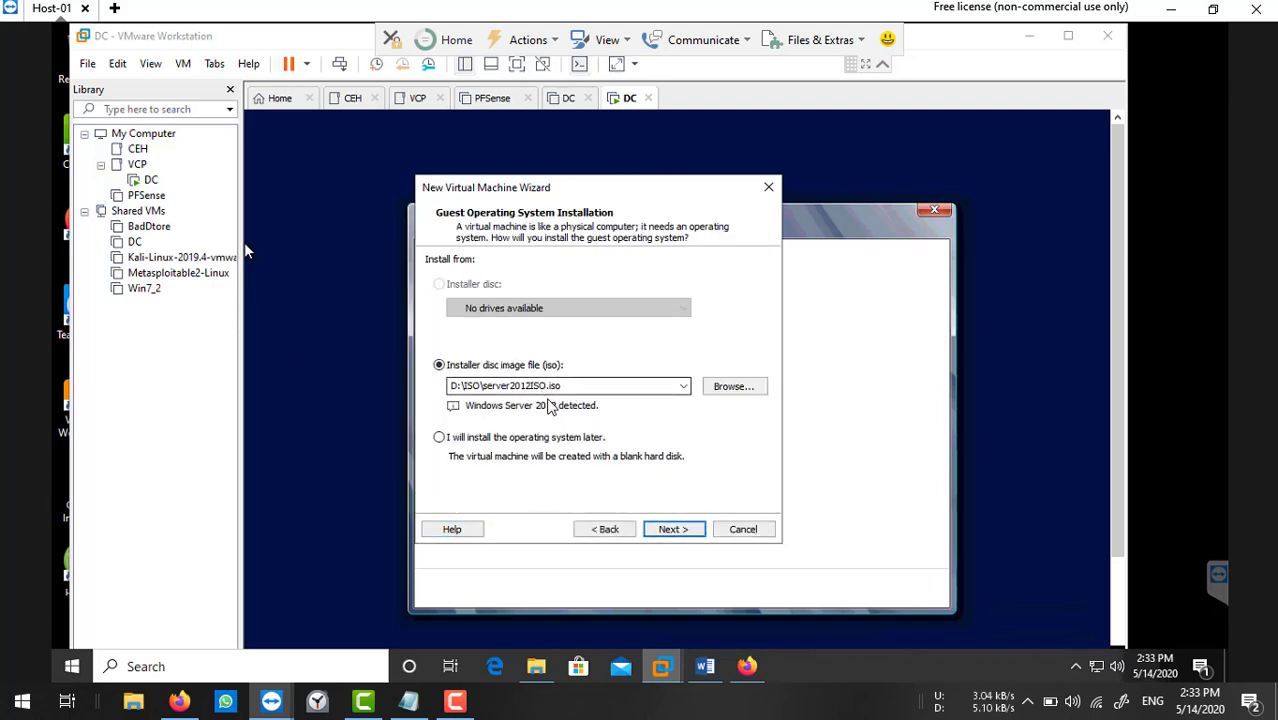
pyautogui.click(735, 398)
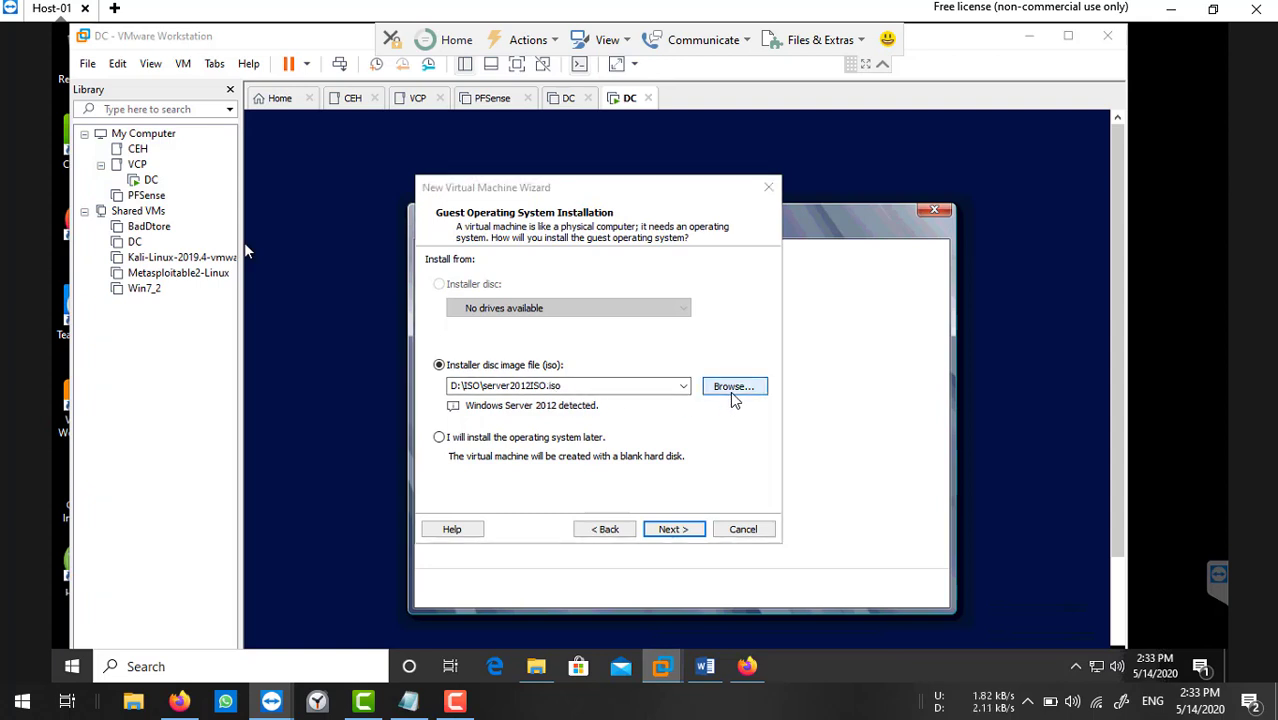
pyautogui.click(500, 395)
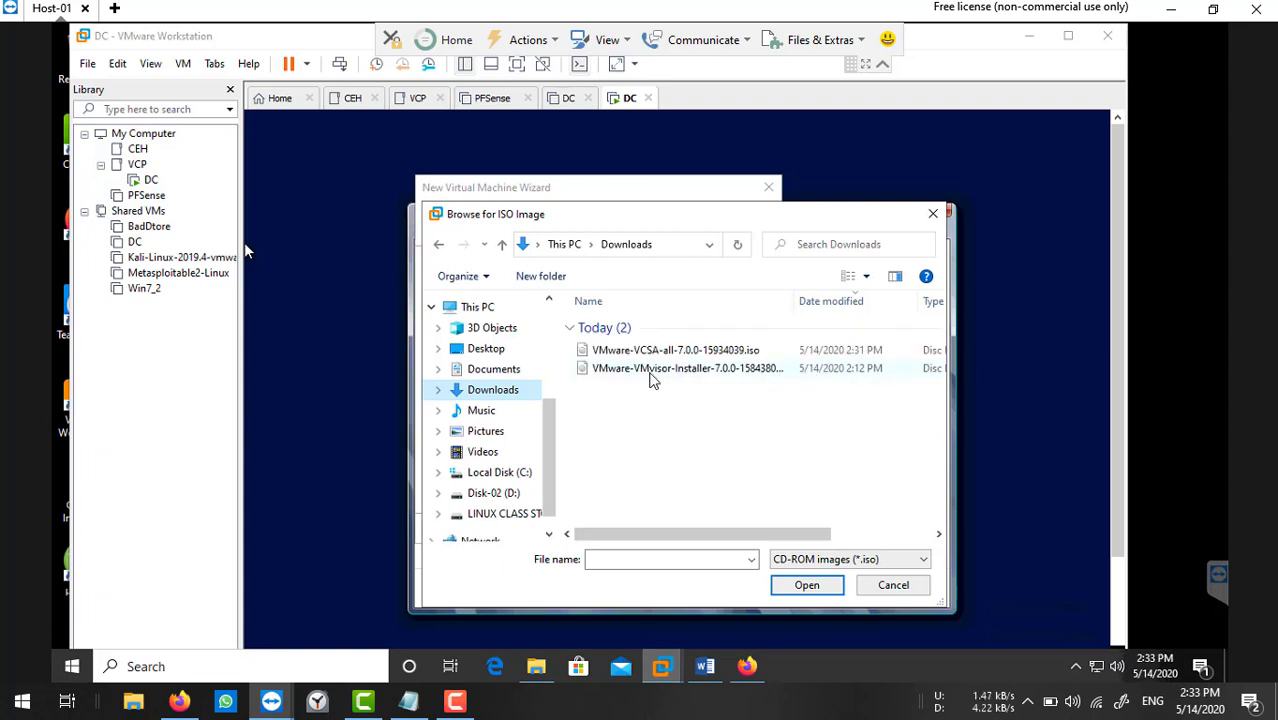
pyautogui.click(652, 372)
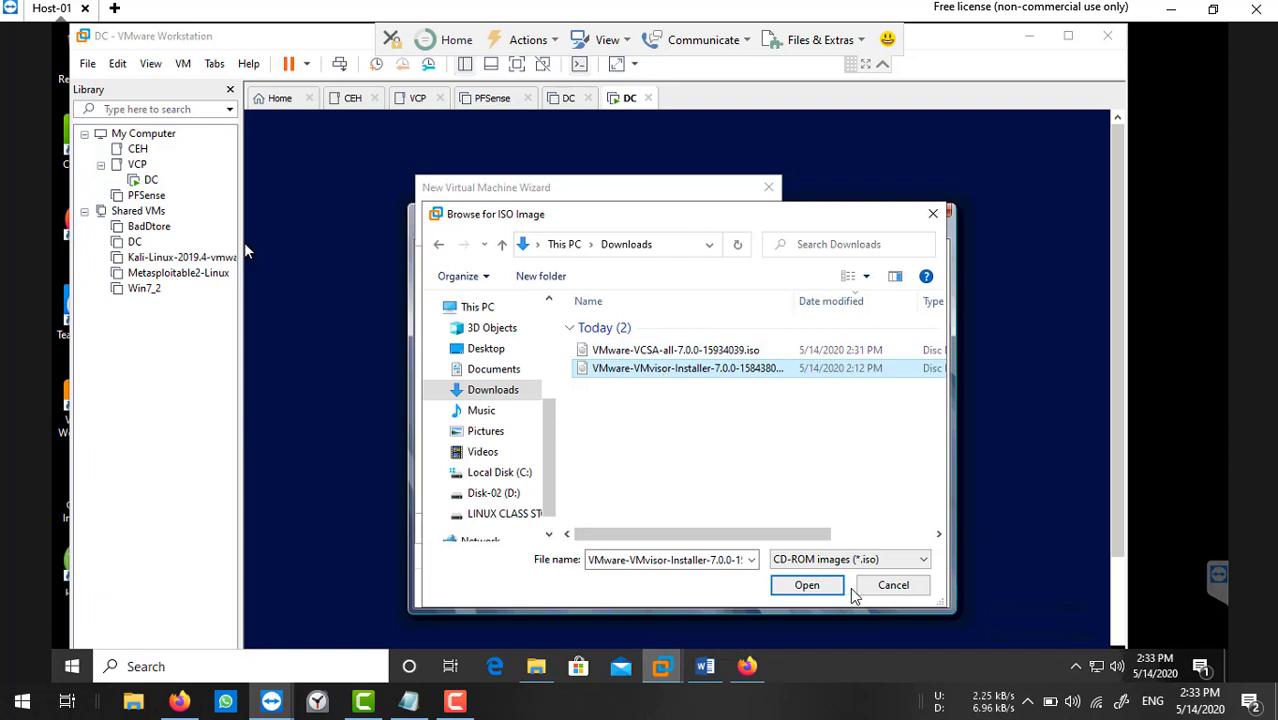
pyautogui.click(810, 584)
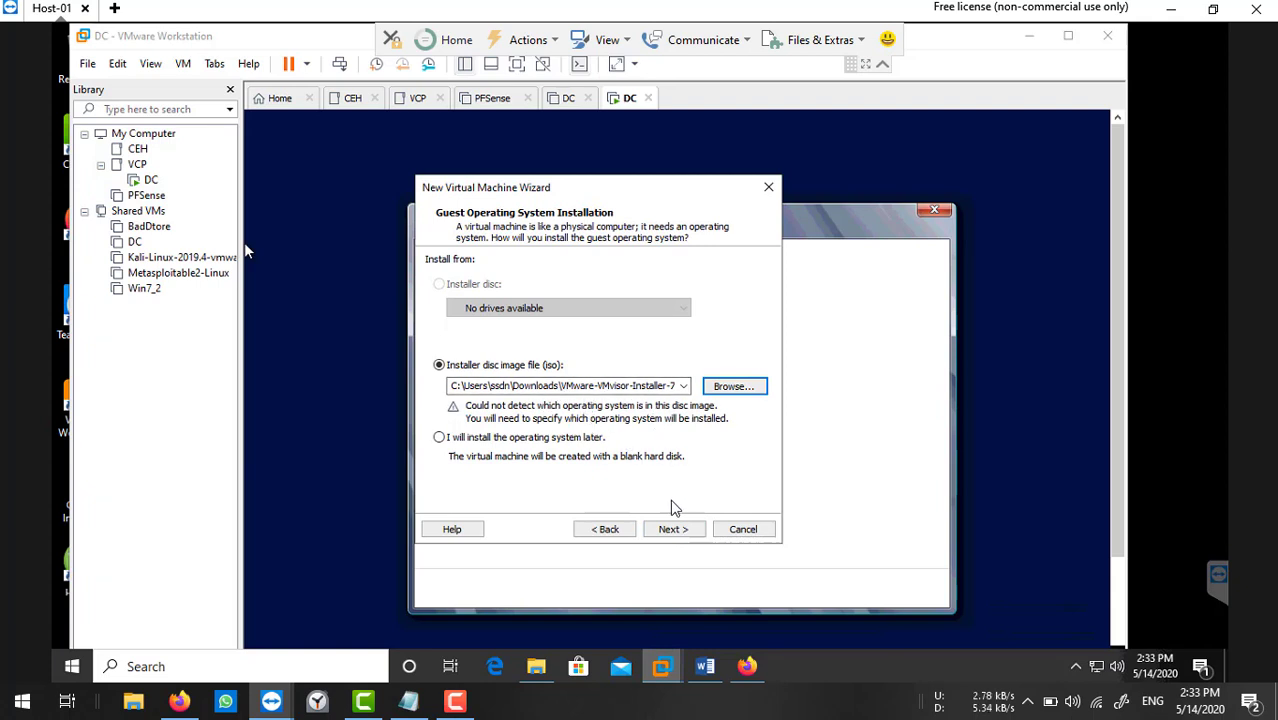
# Set the guest operating system to VMware ESX, version VMware ESXi 6.x.
pyautogui.click(678, 532)
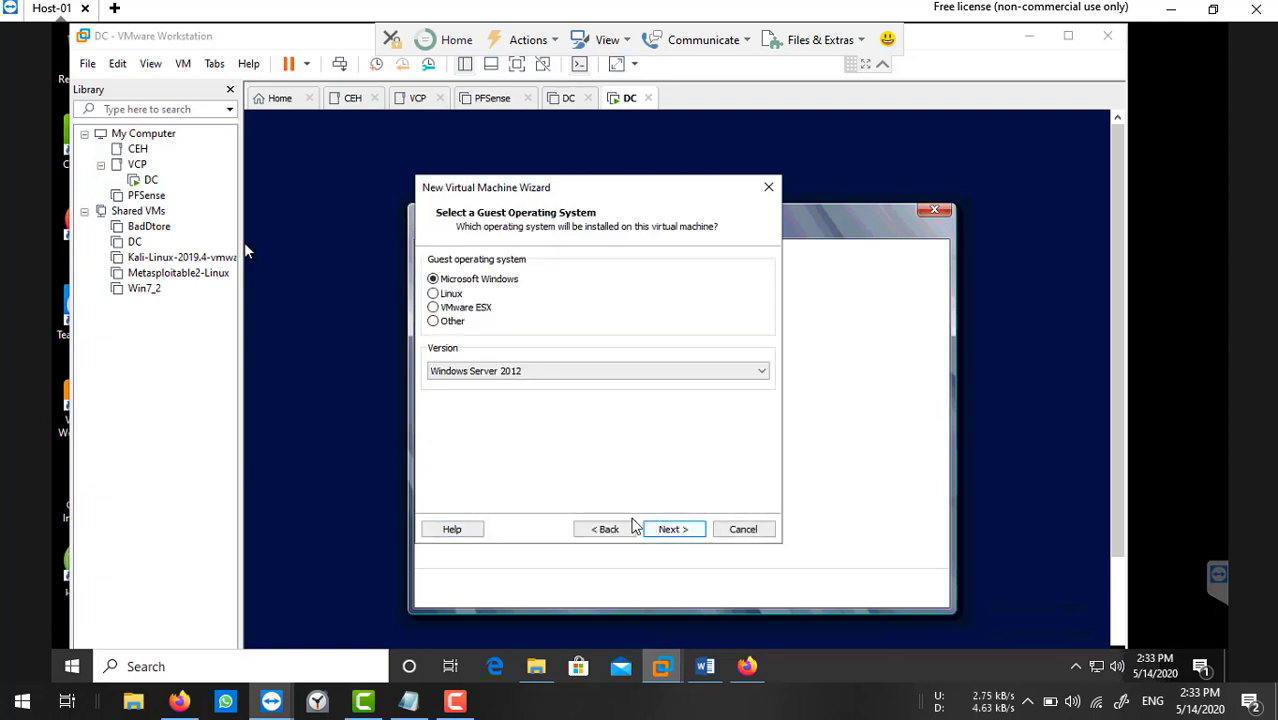
pyautogui.click(452, 310)
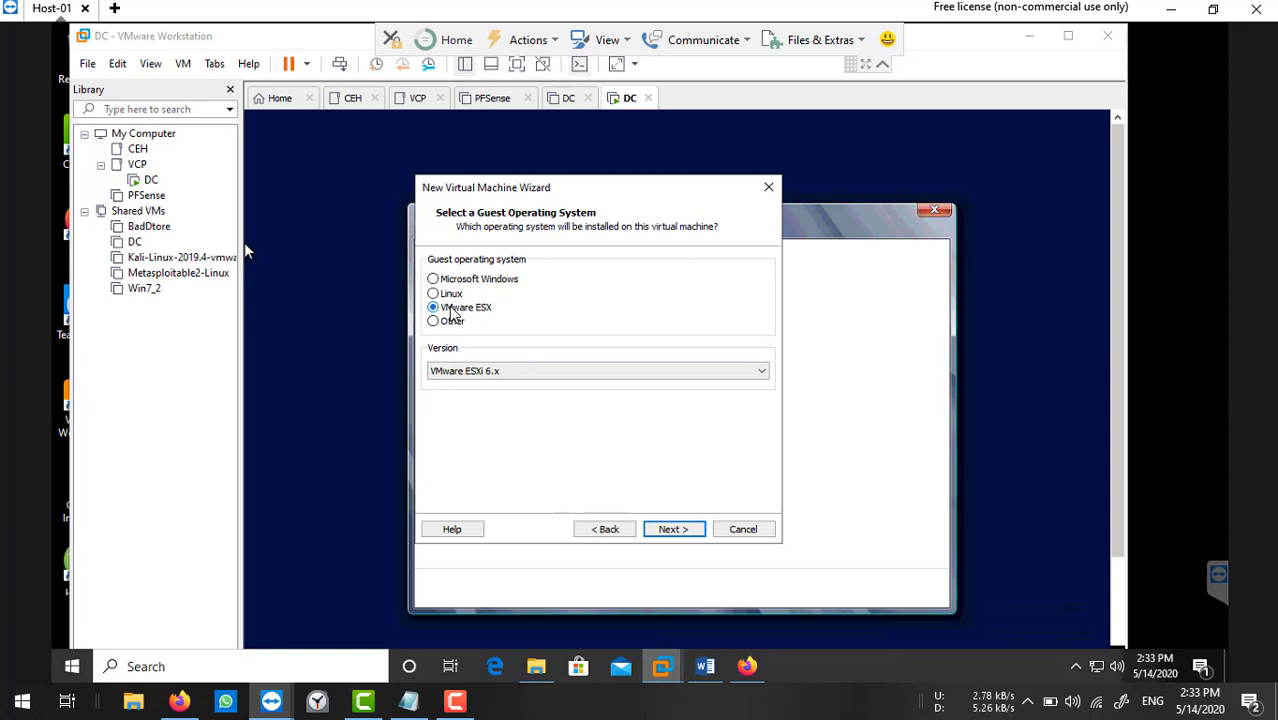
pyautogui.click(538, 371)
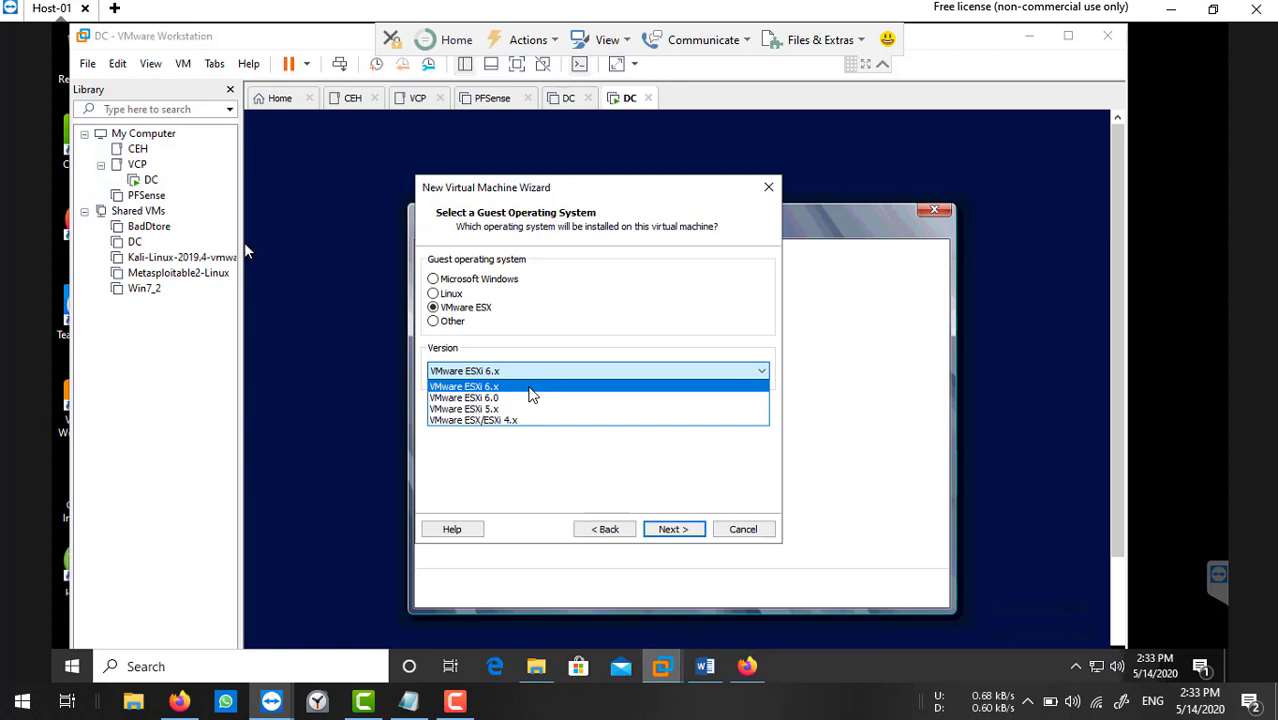
pyautogui.click(532, 394)
pyautogui.click(676, 529)
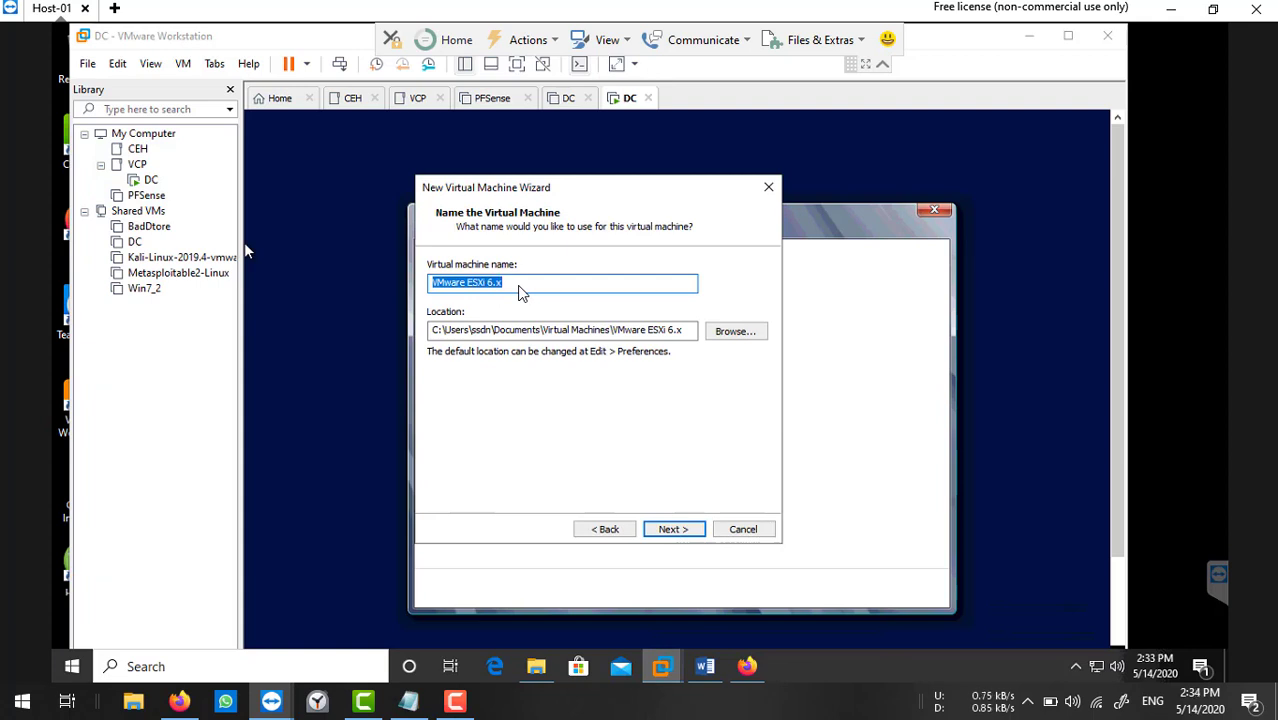
# Name the virtual machine ESXi-01 and store it in C:\VCP-DCV\ESXi-01.
pyautogui.write('ESXi-01')
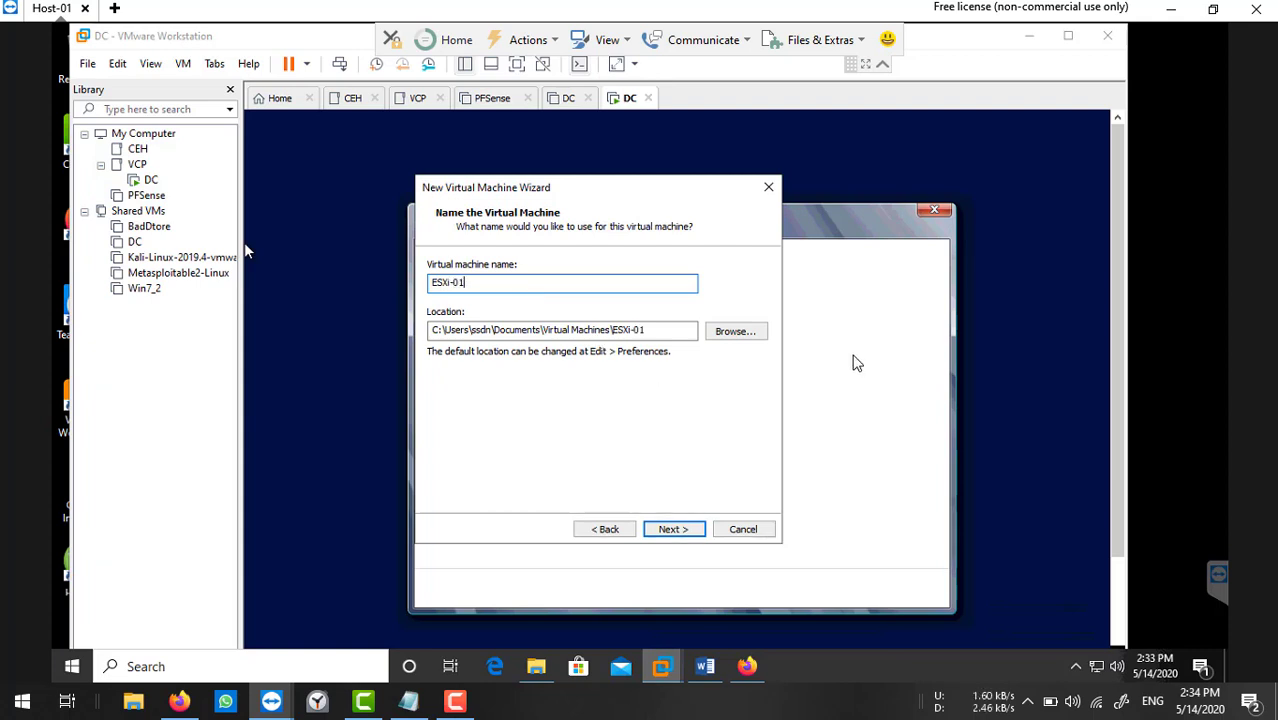
pyautogui.click(745, 331)
pyautogui.scroll(-3, 699, 390)
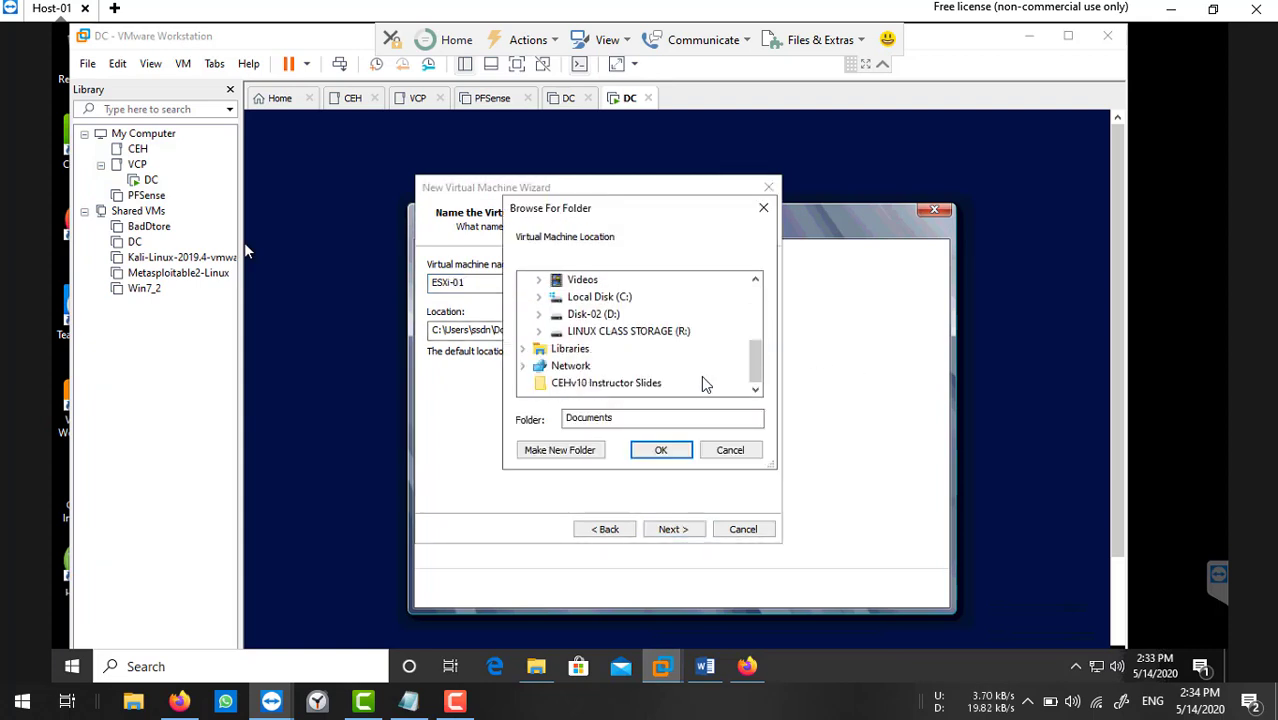
pyautogui.click(539, 298)
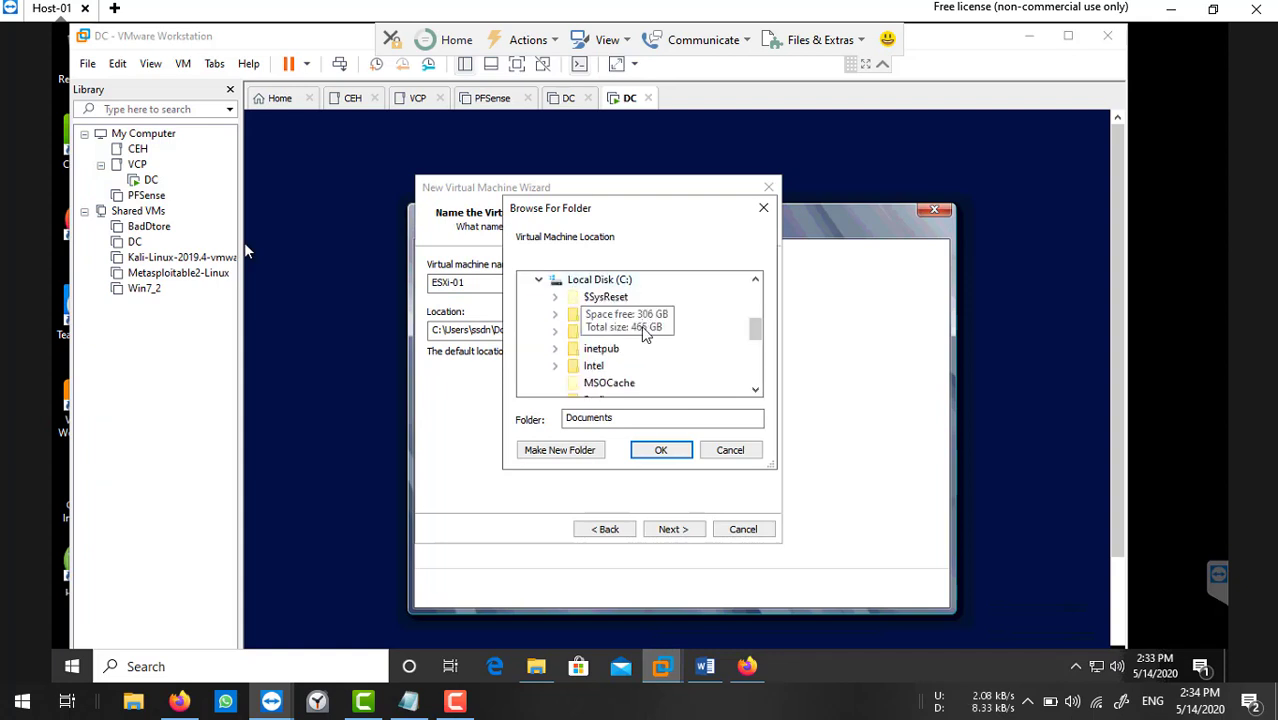
pyautogui.scroll(-3, 637, 370)
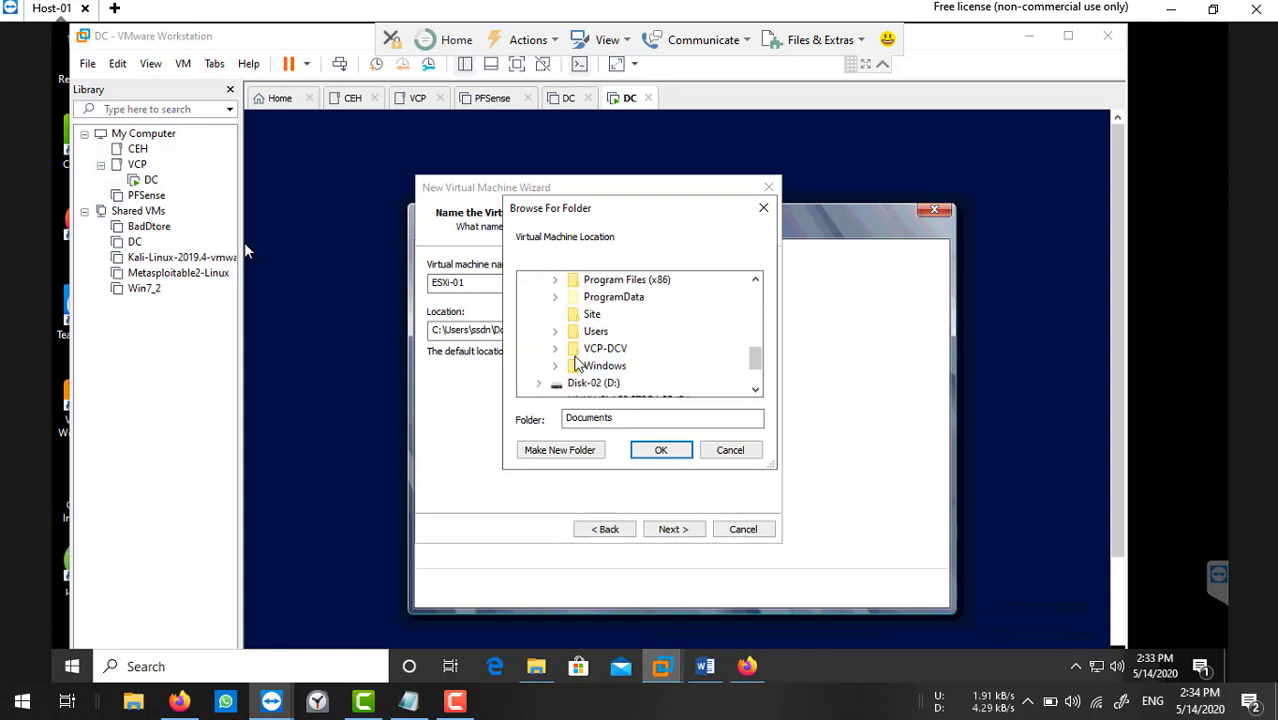
pyautogui.click(556, 348)
pyautogui.click(617, 366)
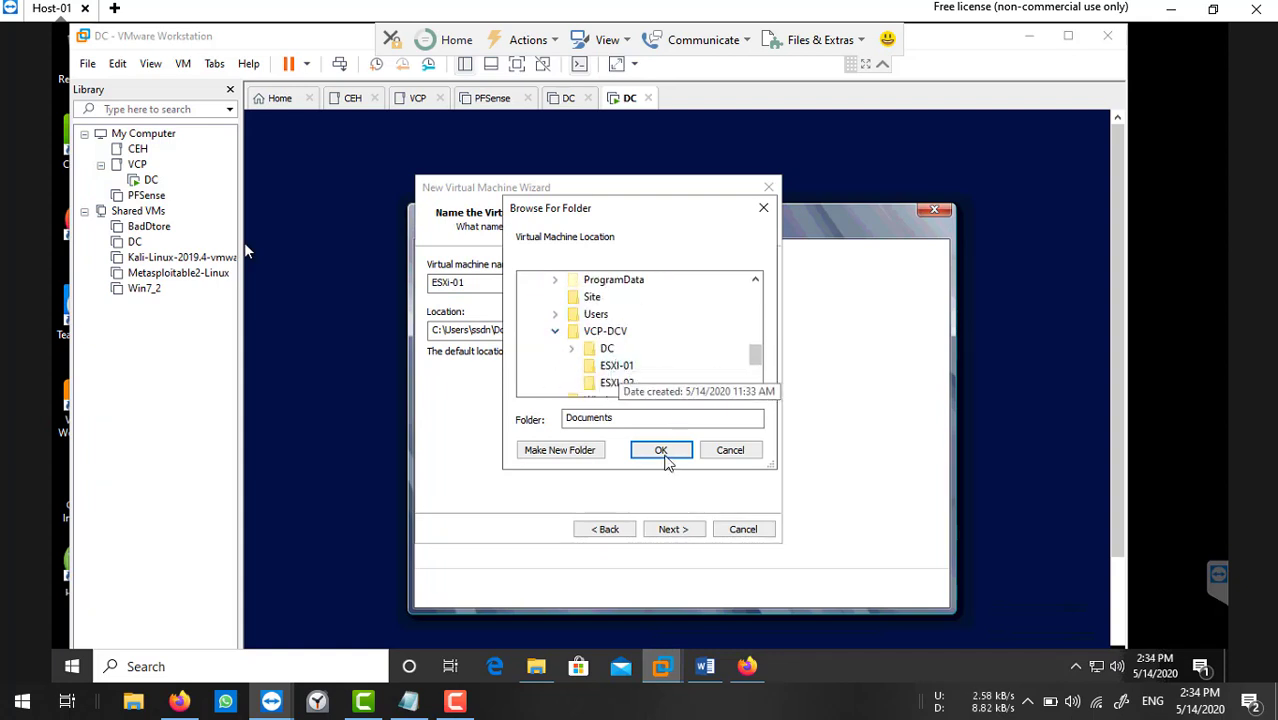
pyautogui.click(660, 450)
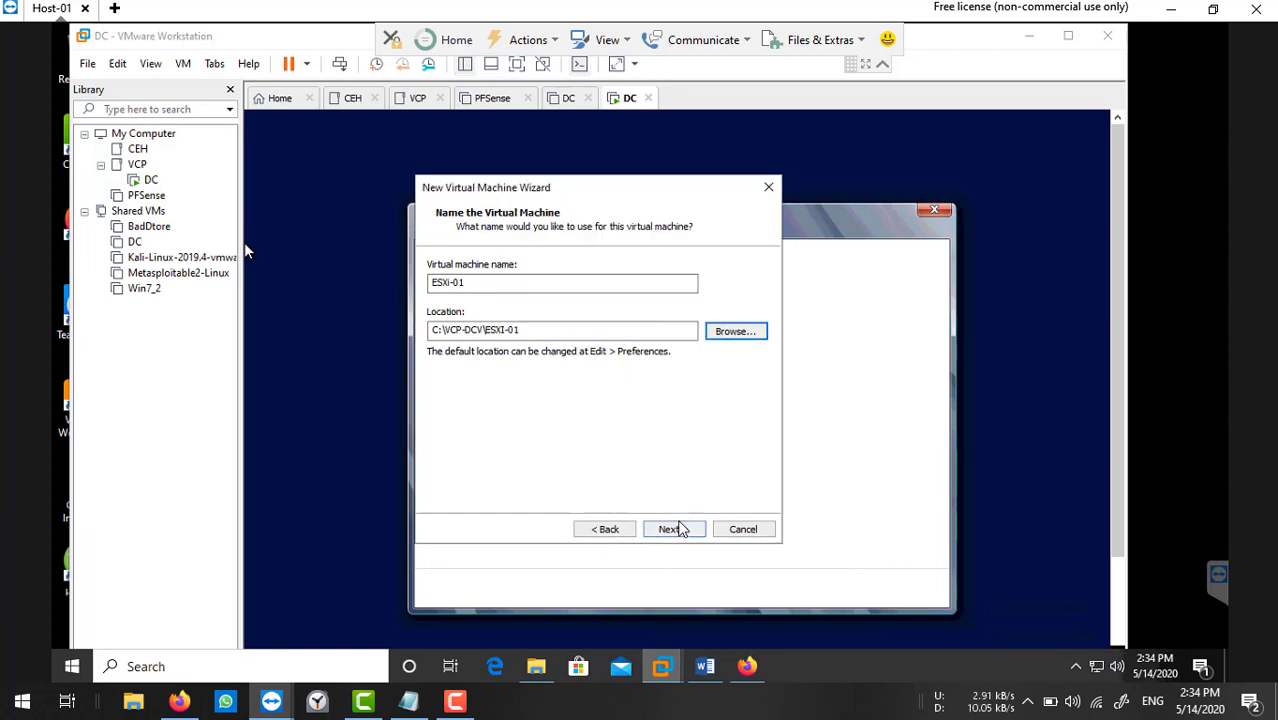
# Give it a 100 GB disk stored as a single file and create the VM.
pyautogui.click(688, 530)
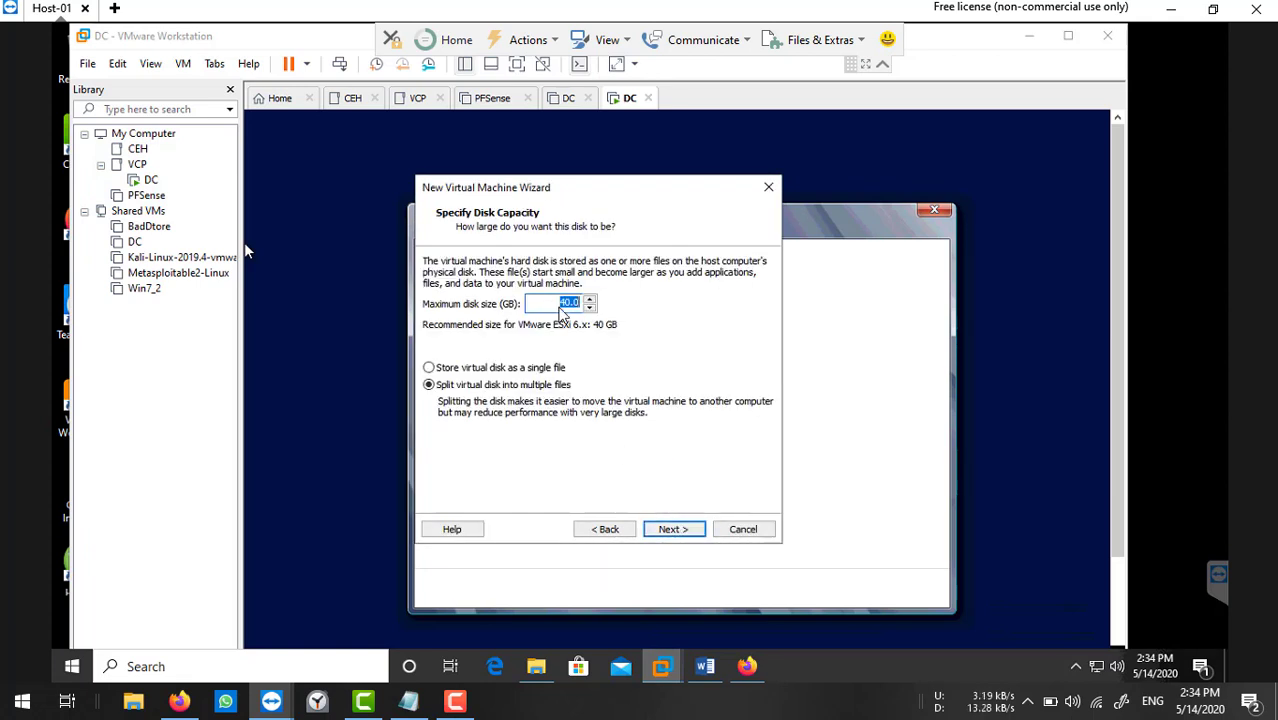
pyautogui.write('1')
pyautogui.click(516, 372)
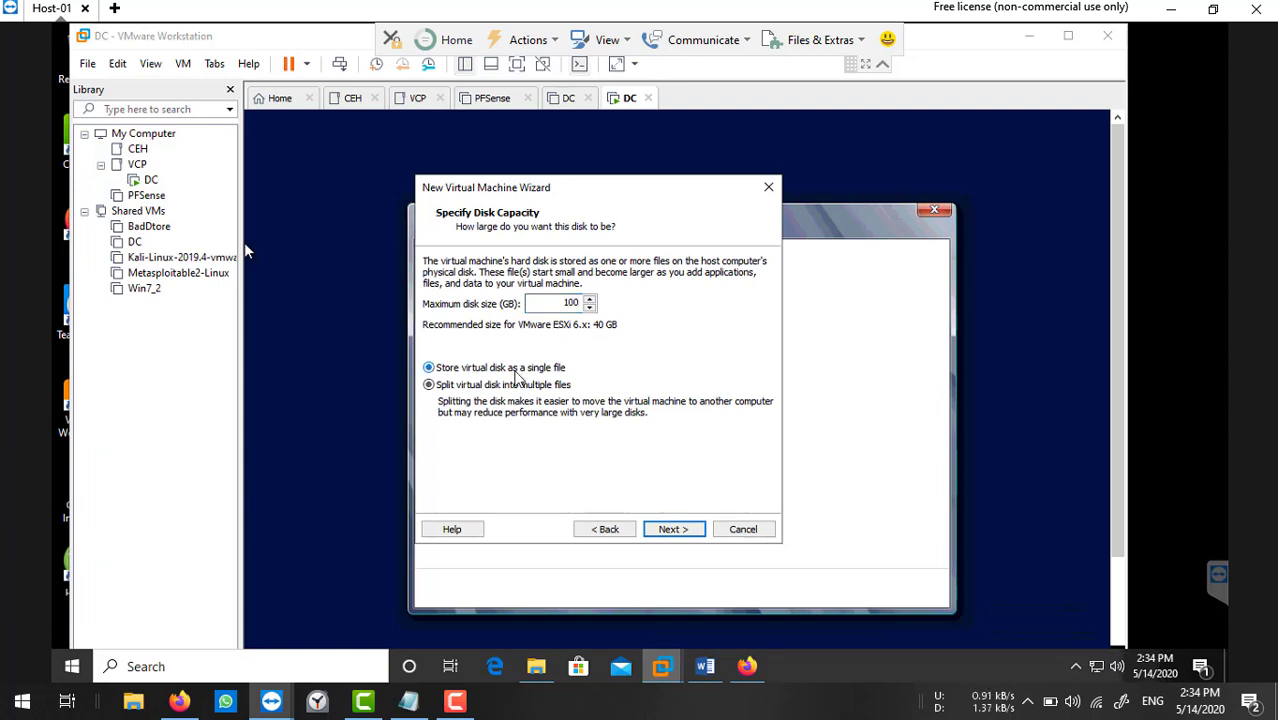
pyautogui.click(655, 530)
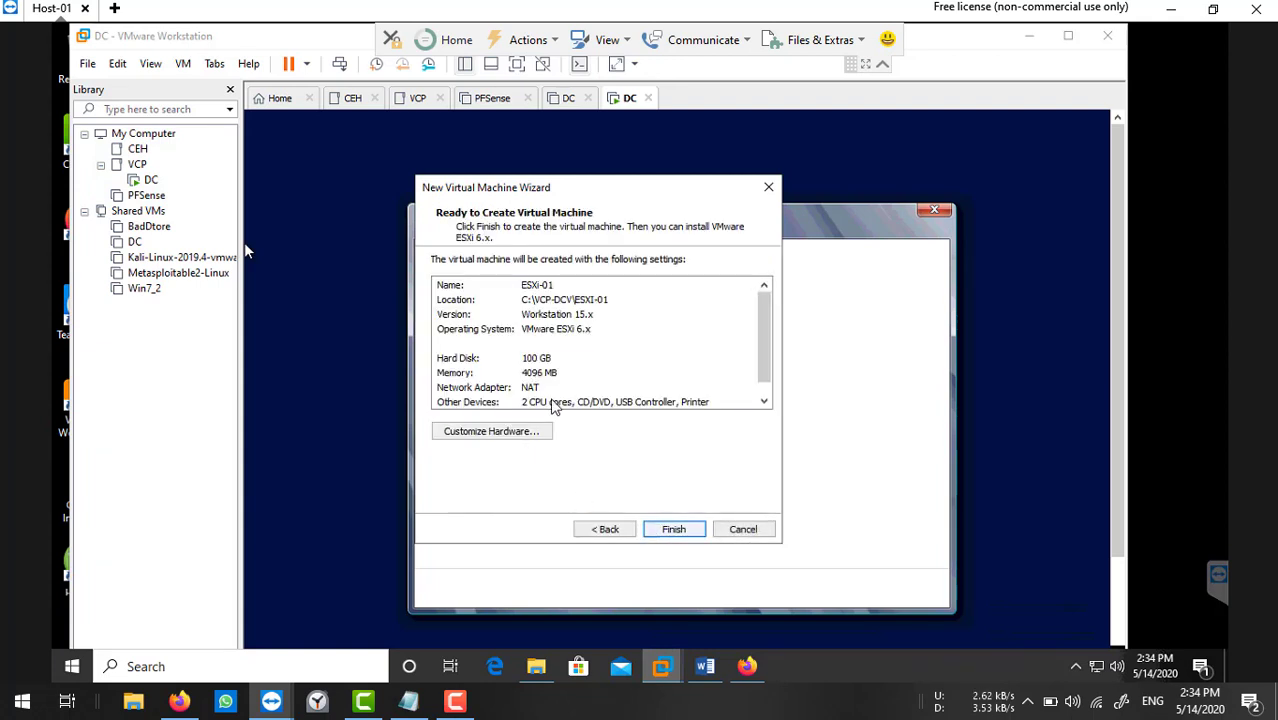
pyautogui.click(670, 530)
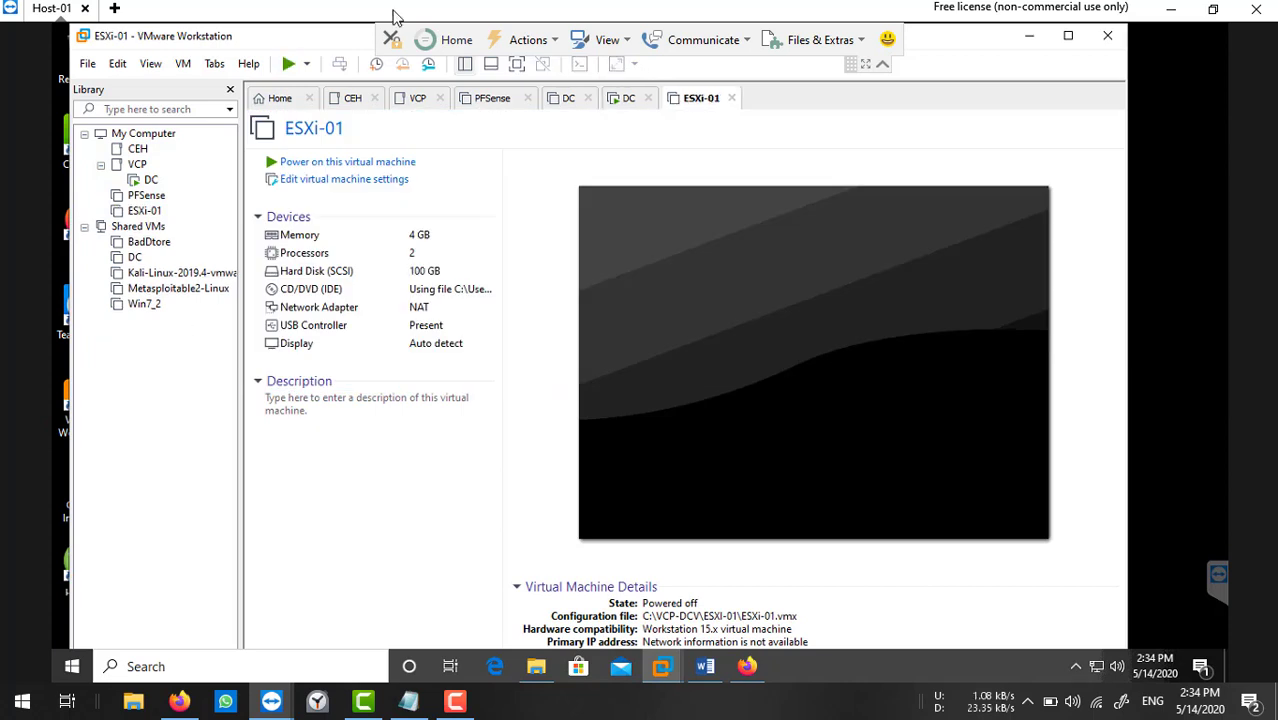
# Move ESXi-01 into the VCP folder and set its memory to 20480 MB.
pyautogui.moveTo(140, 212); pyautogui.dragTo(137, 165)
pyautogui.click(162, 181)
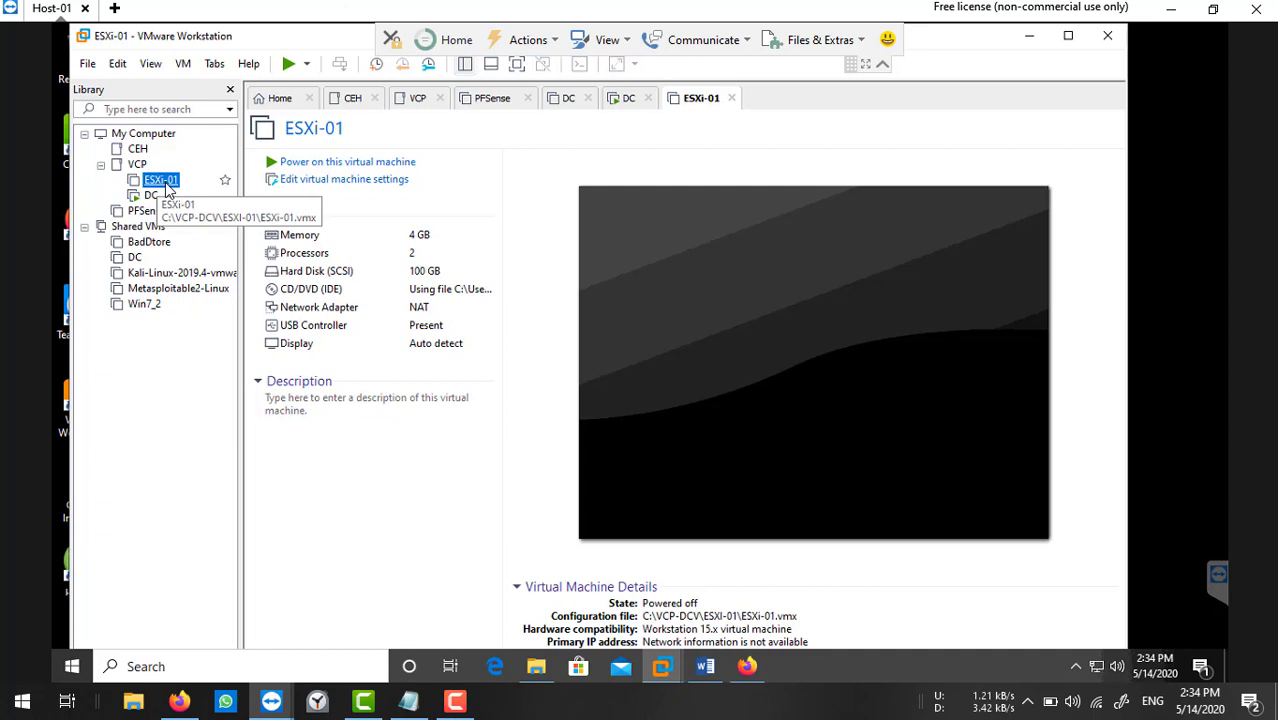
pyautogui.click(321, 186)
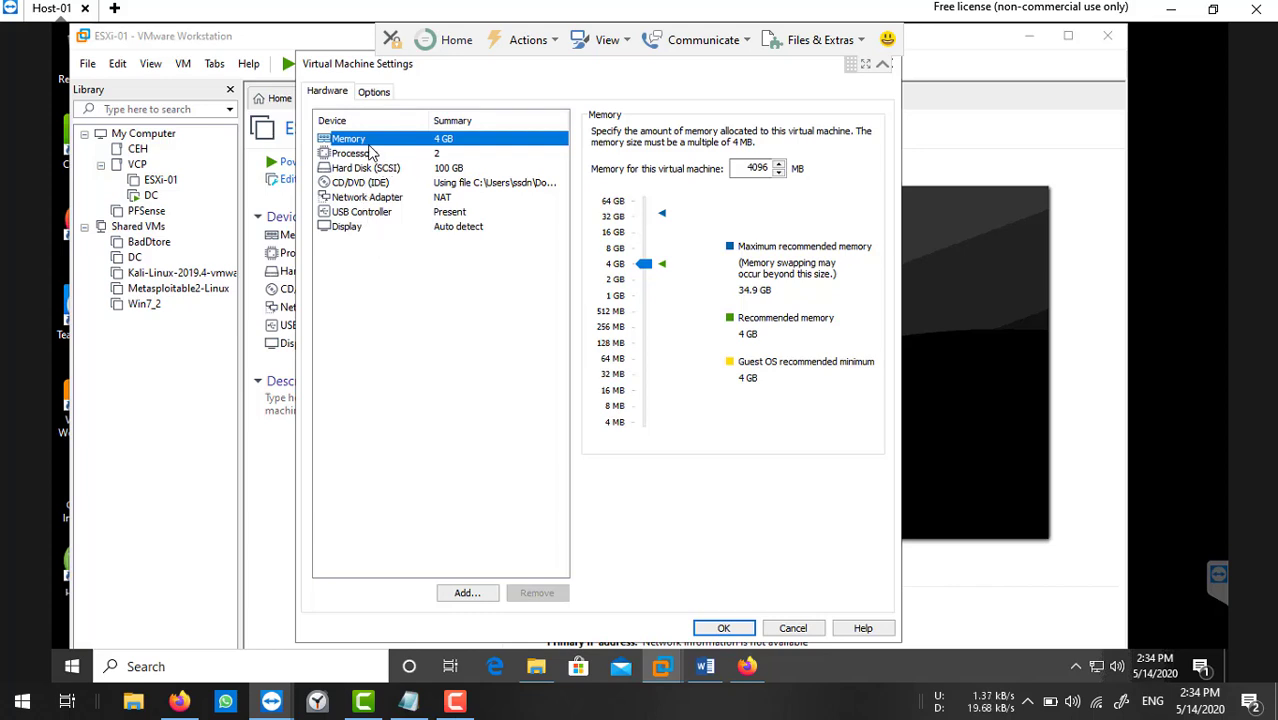
pyautogui.doubleClick(754, 167)
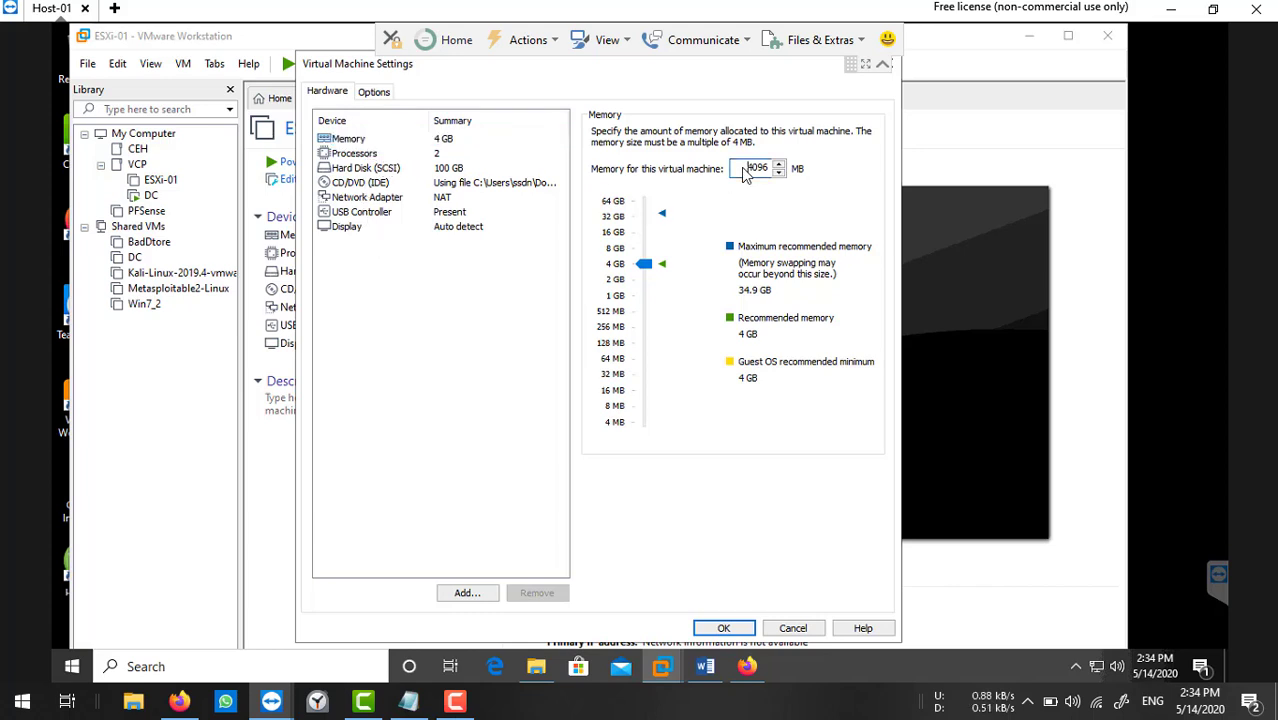
pyautogui.write('20480')
# Set the network adapter to Bridged with physical connection state replicated.
pyautogui.click(390, 200)
pyautogui.click(612, 197)
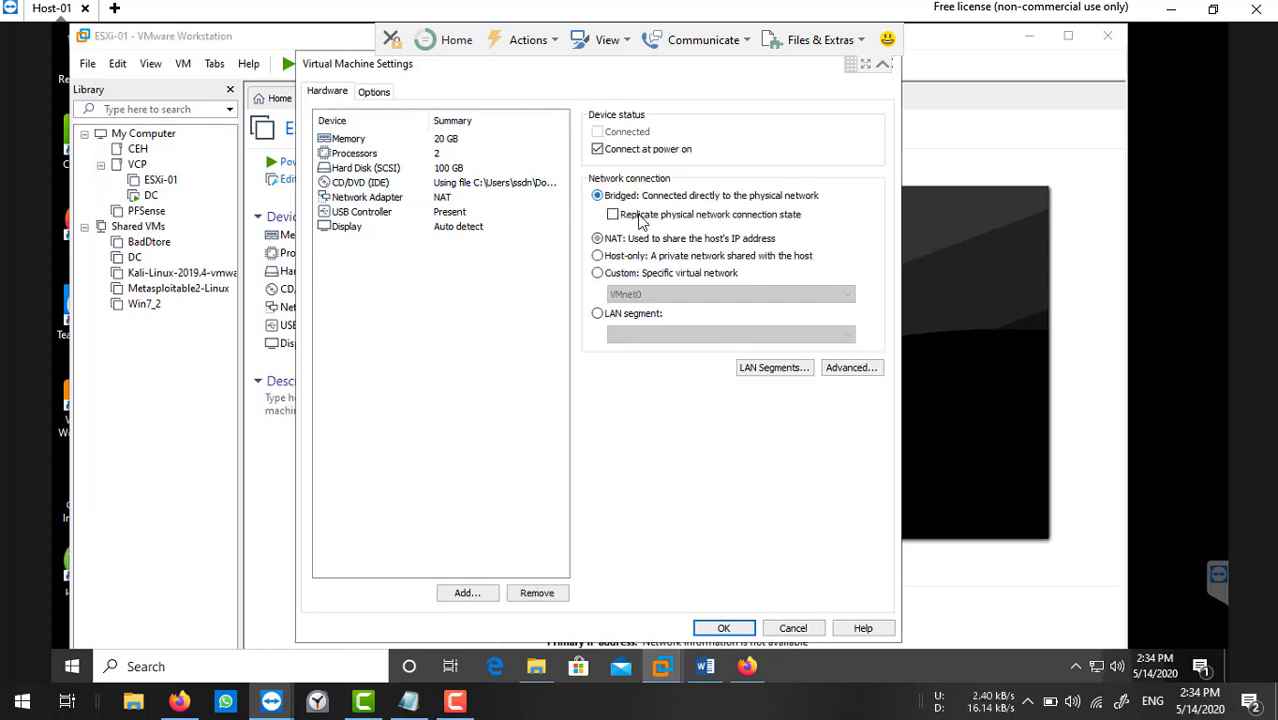
pyautogui.click(640, 217)
pyautogui.click(467, 593)
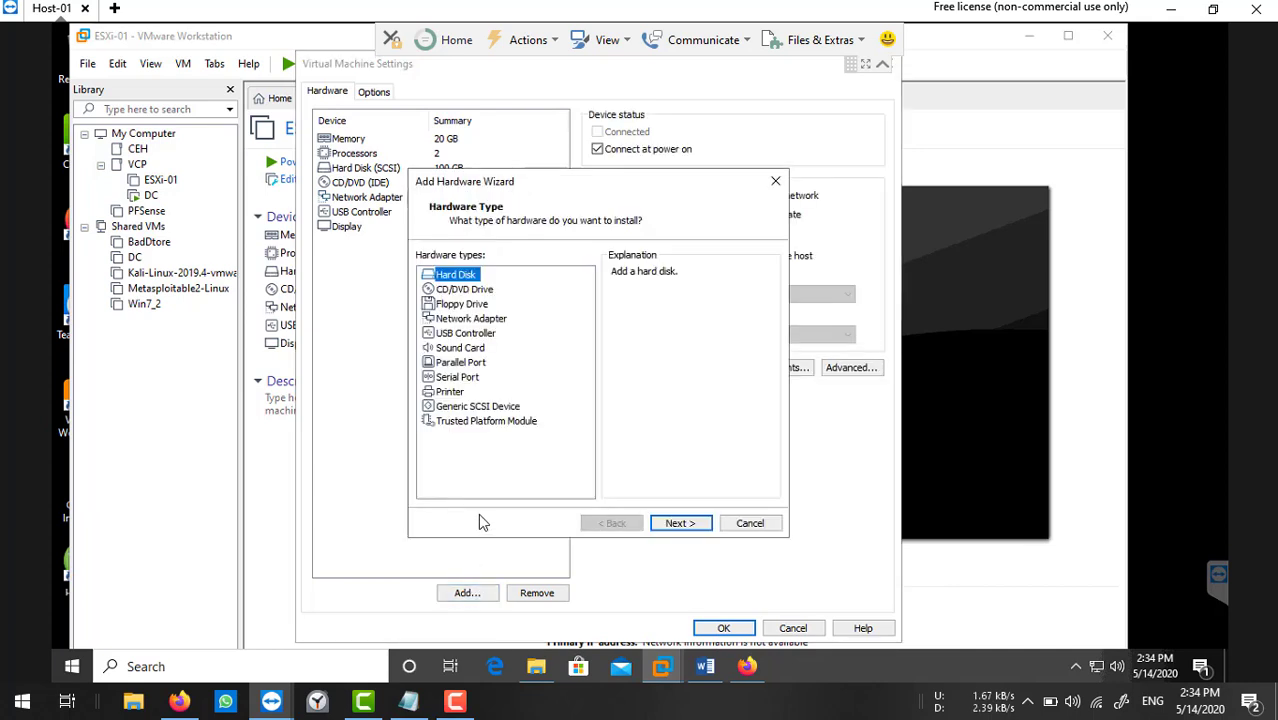
# Add network adapters 2 and 3, each bridged with physical connection state replicated.
pyautogui.click(484, 322)
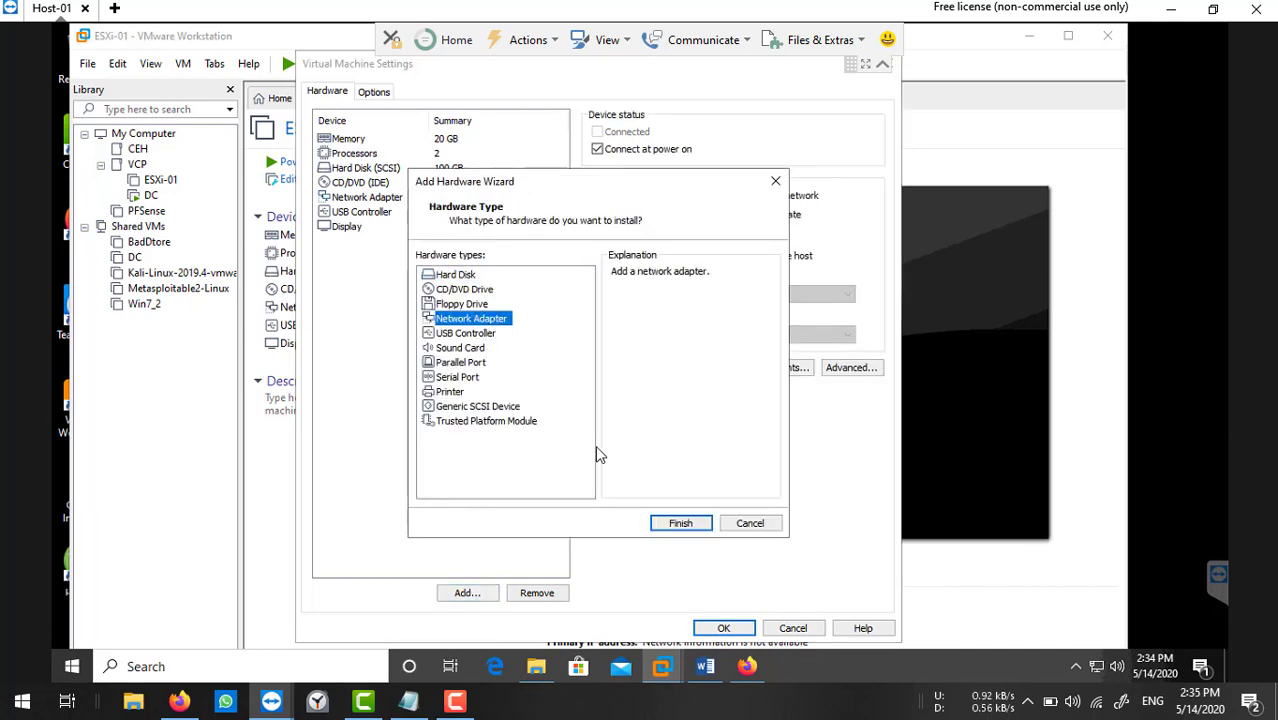
pyautogui.click(674, 526)
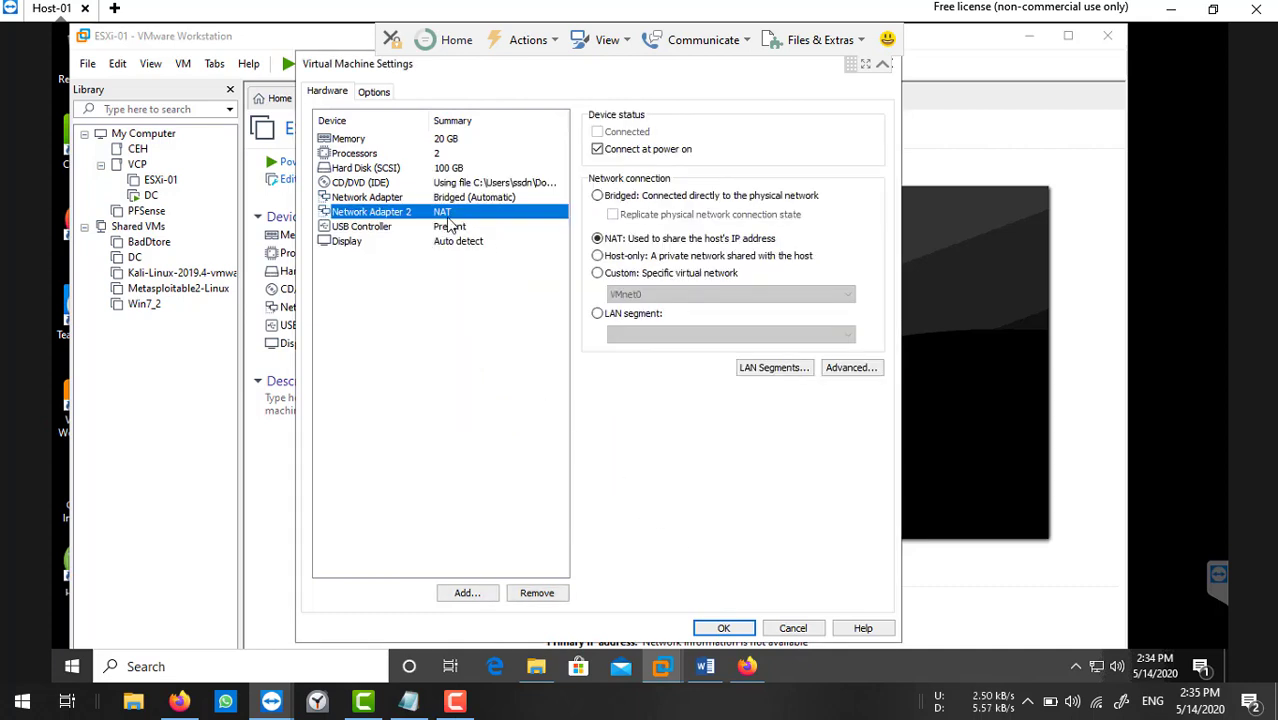
pyautogui.click(605, 195)
pyautogui.click(613, 214)
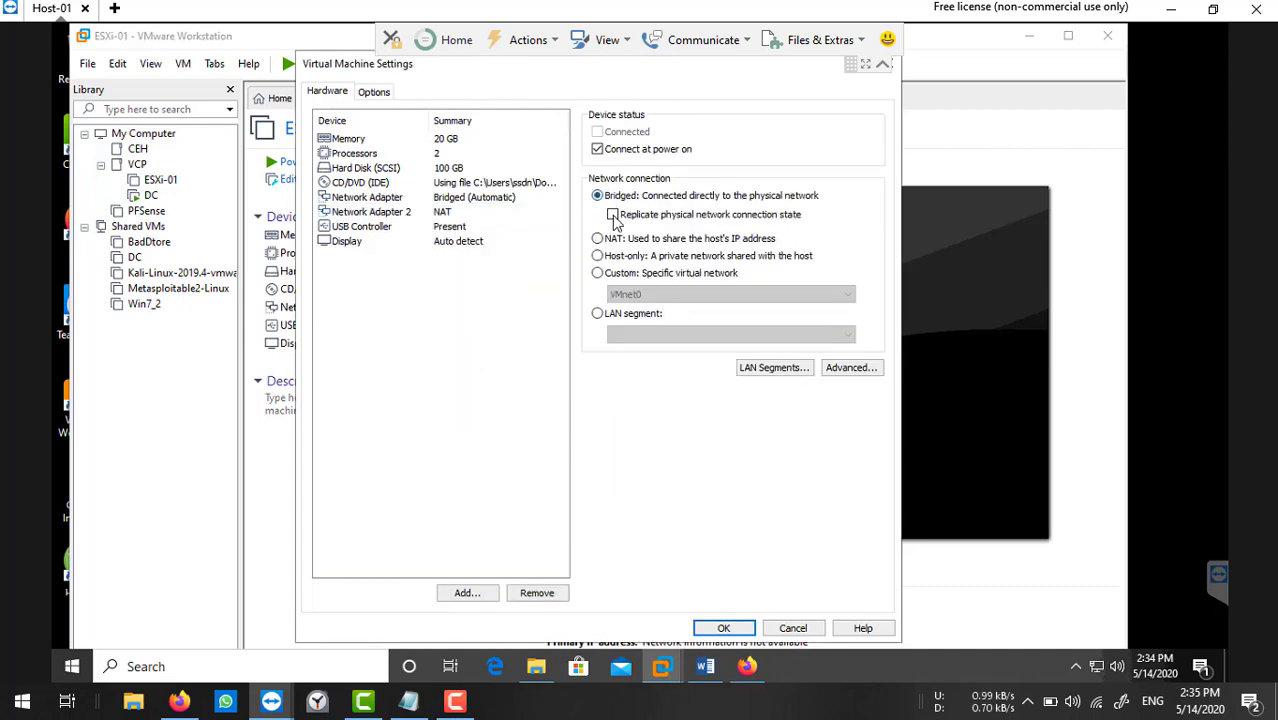
pyautogui.click(466, 592)
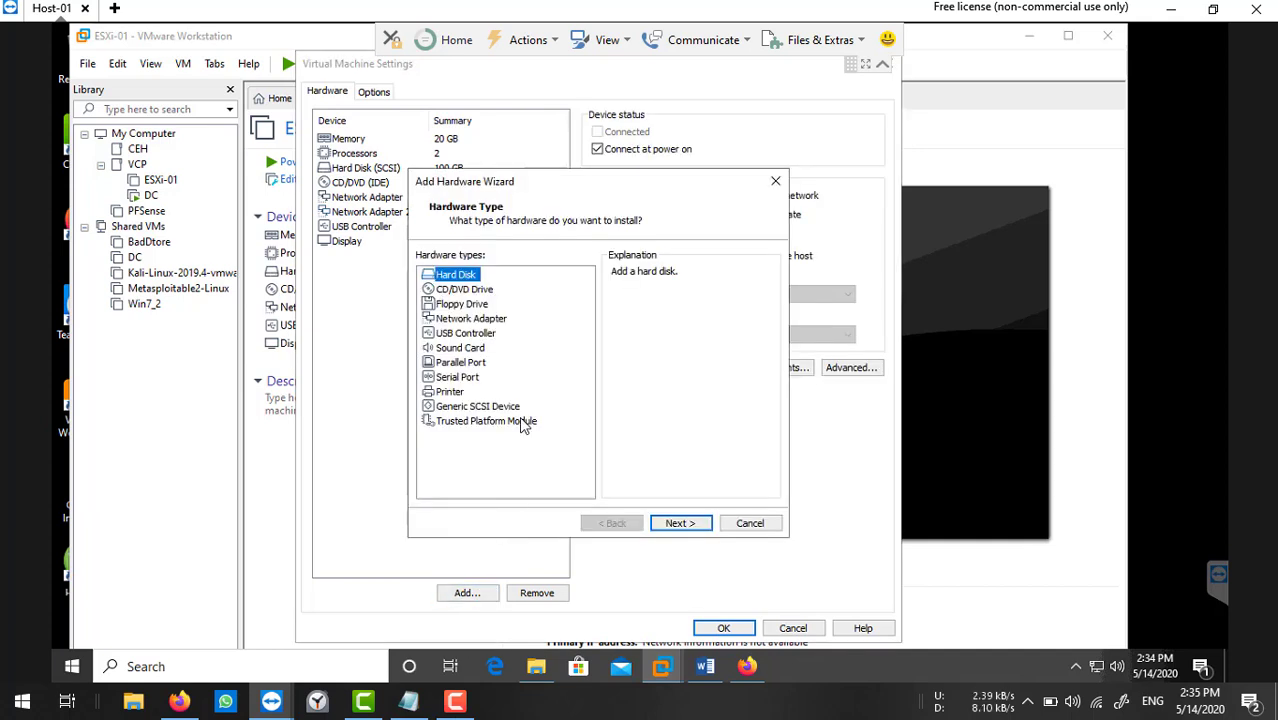
pyautogui.click(503, 320)
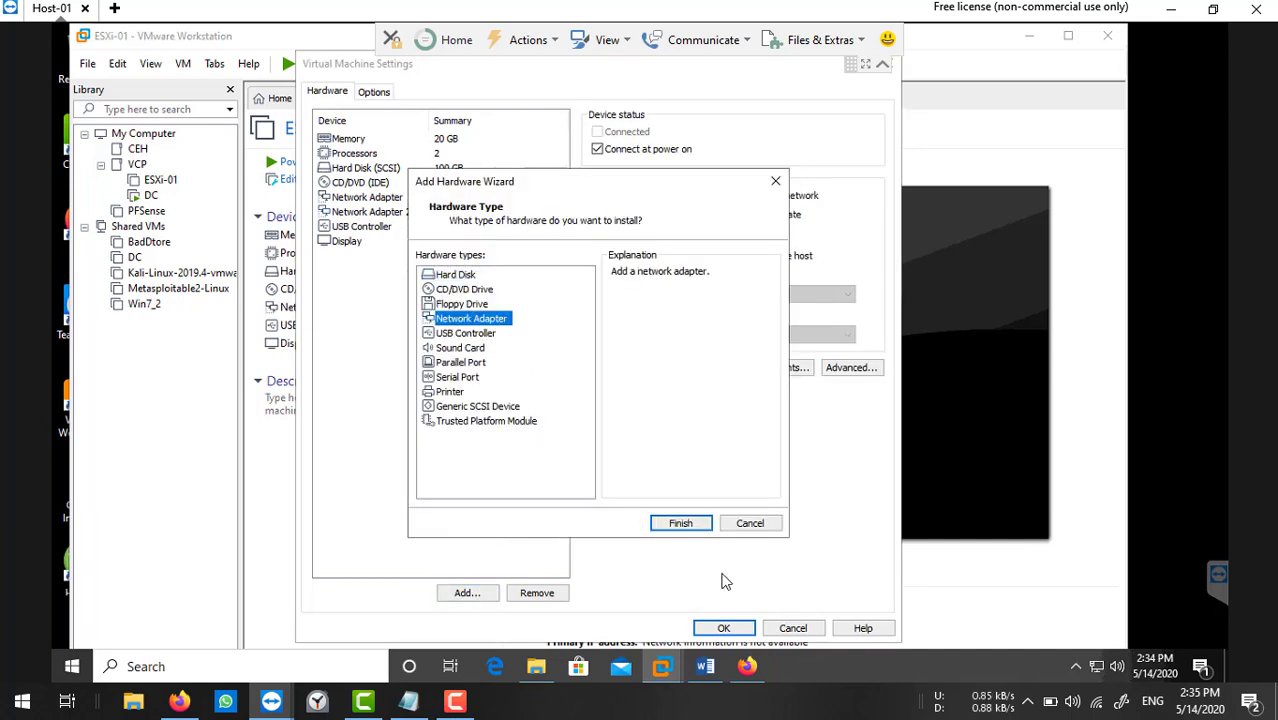
pyautogui.click(680, 524)
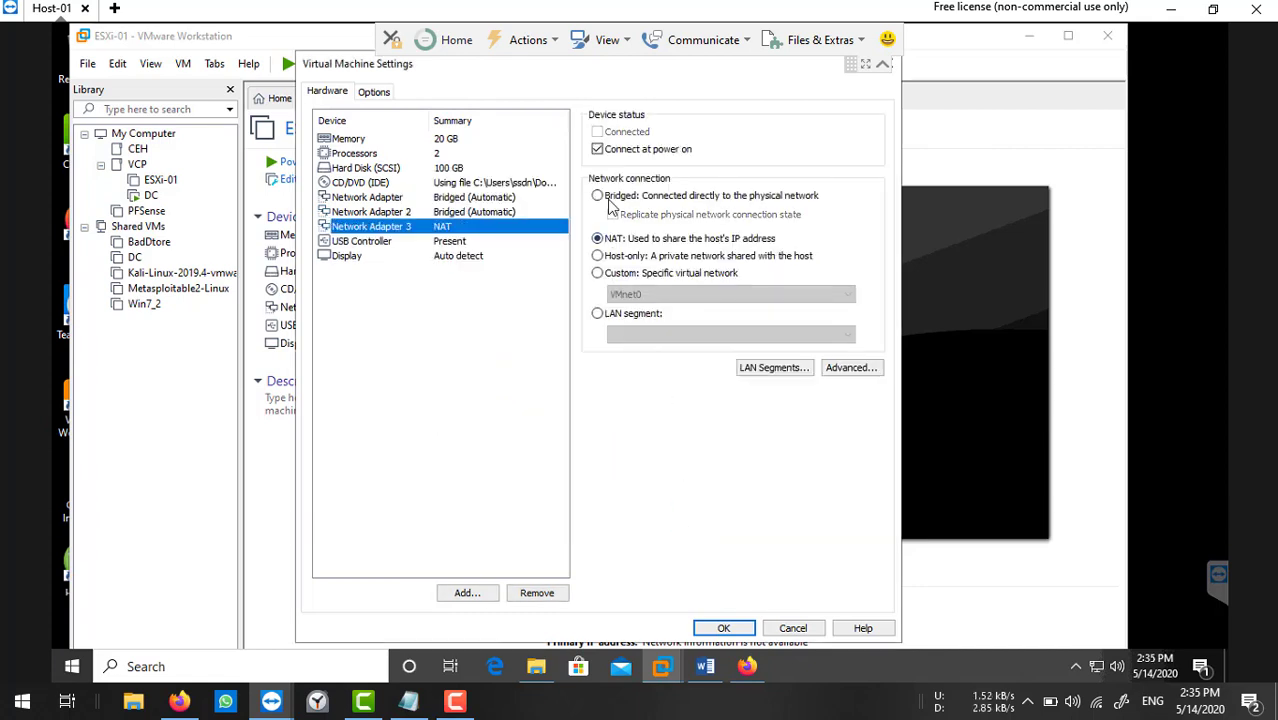
pyautogui.click(610, 196)
pyautogui.click(612, 214)
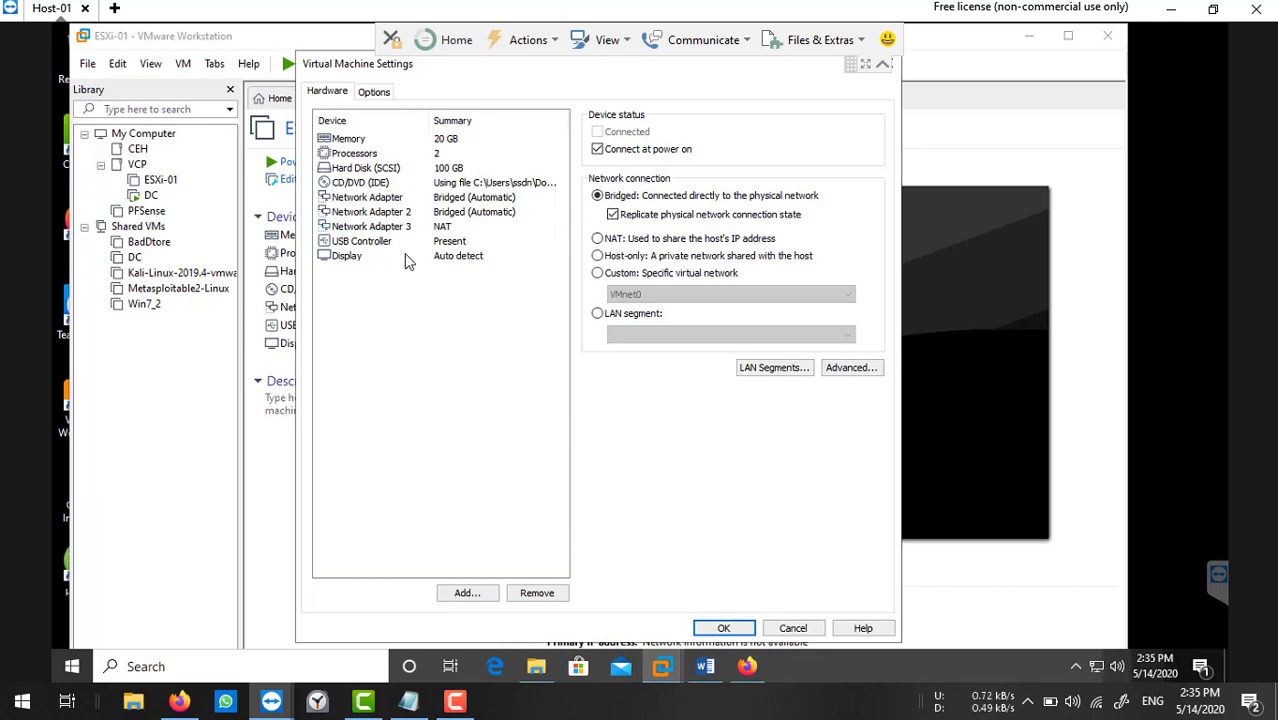
# Add a fourth bridged network adapter and save the hardware settings.
pyautogui.click(467, 593)
pyautogui.click(476, 319)
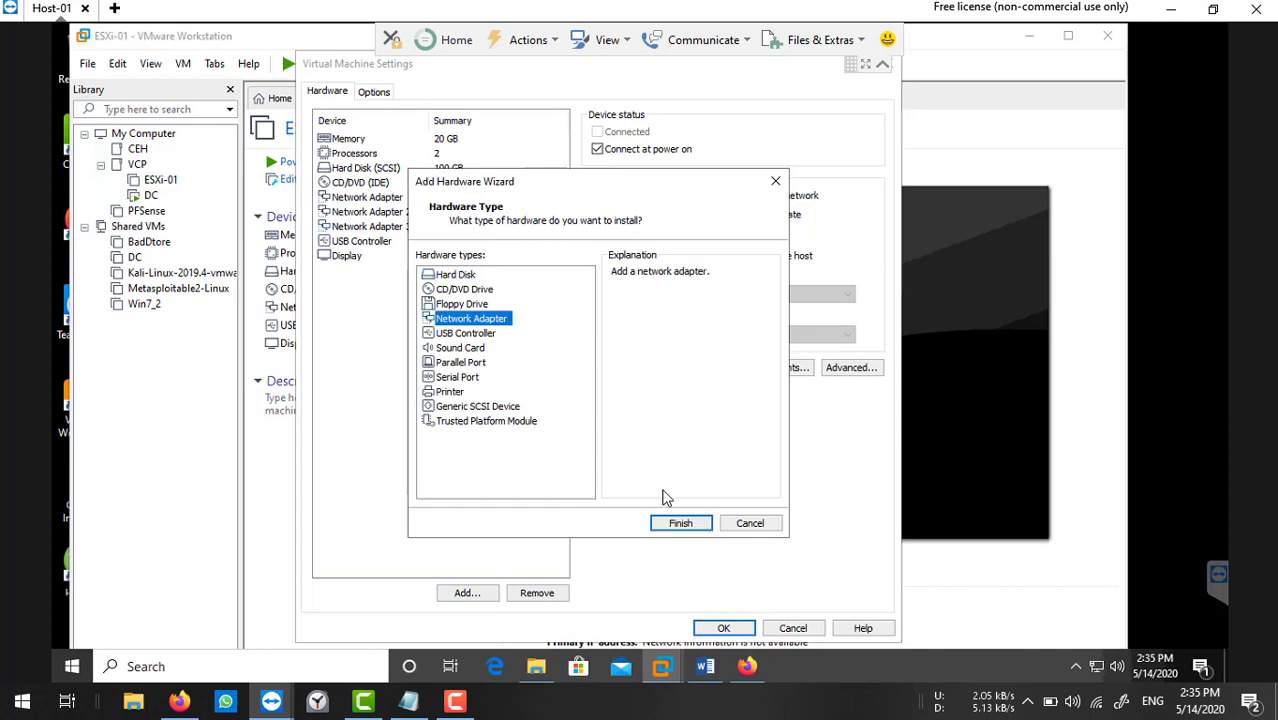
pyautogui.click(680, 523)
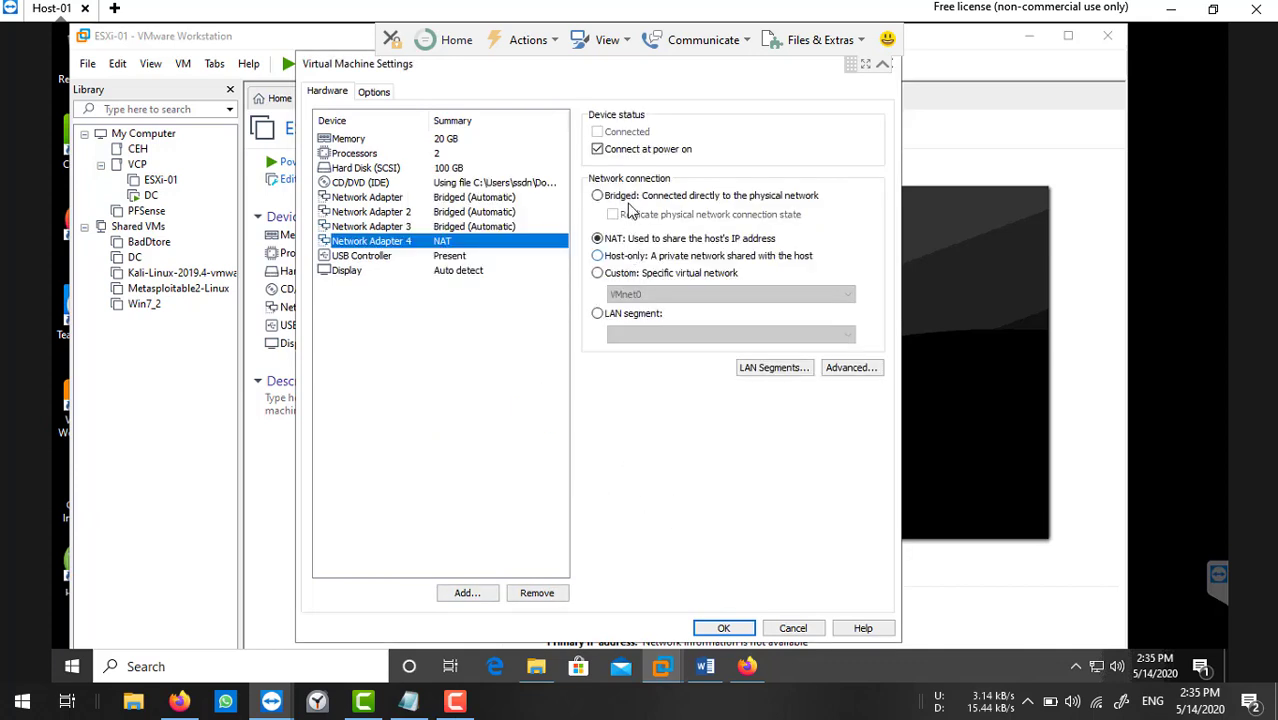
pyautogui.click(628, 198)
pyautogui.click(636, 215)
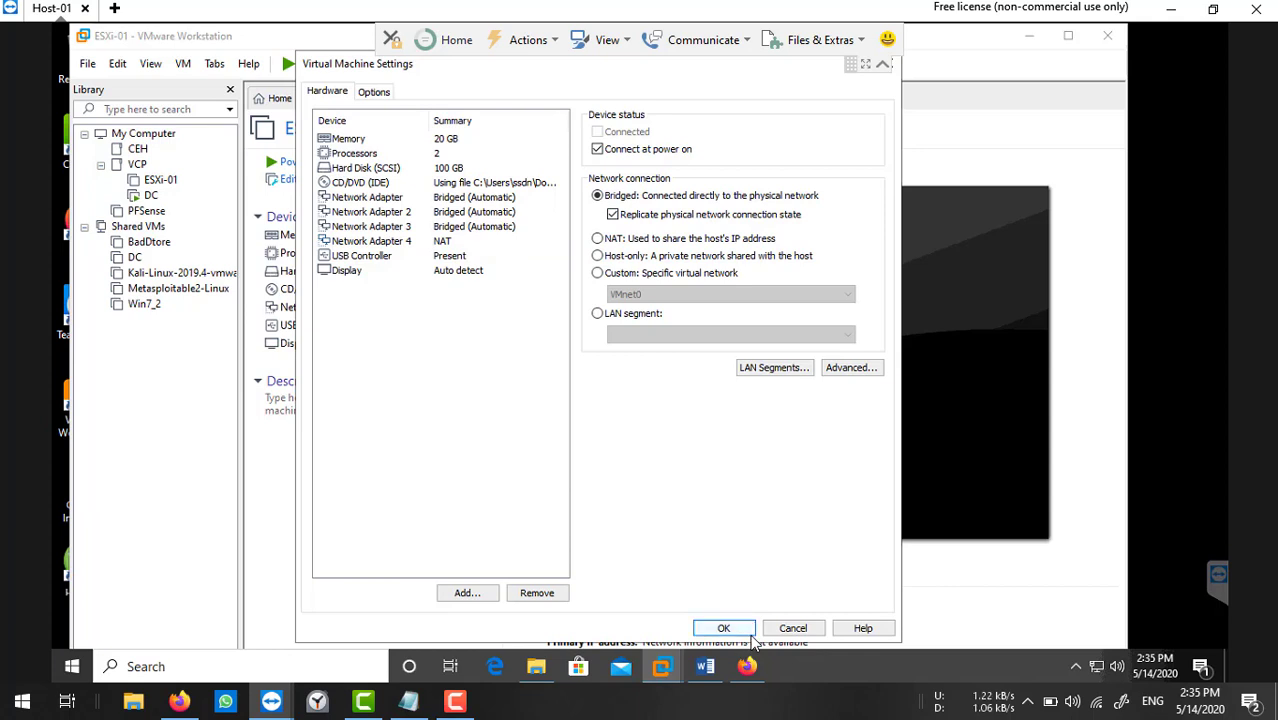
pyautogui.click(421, 246)
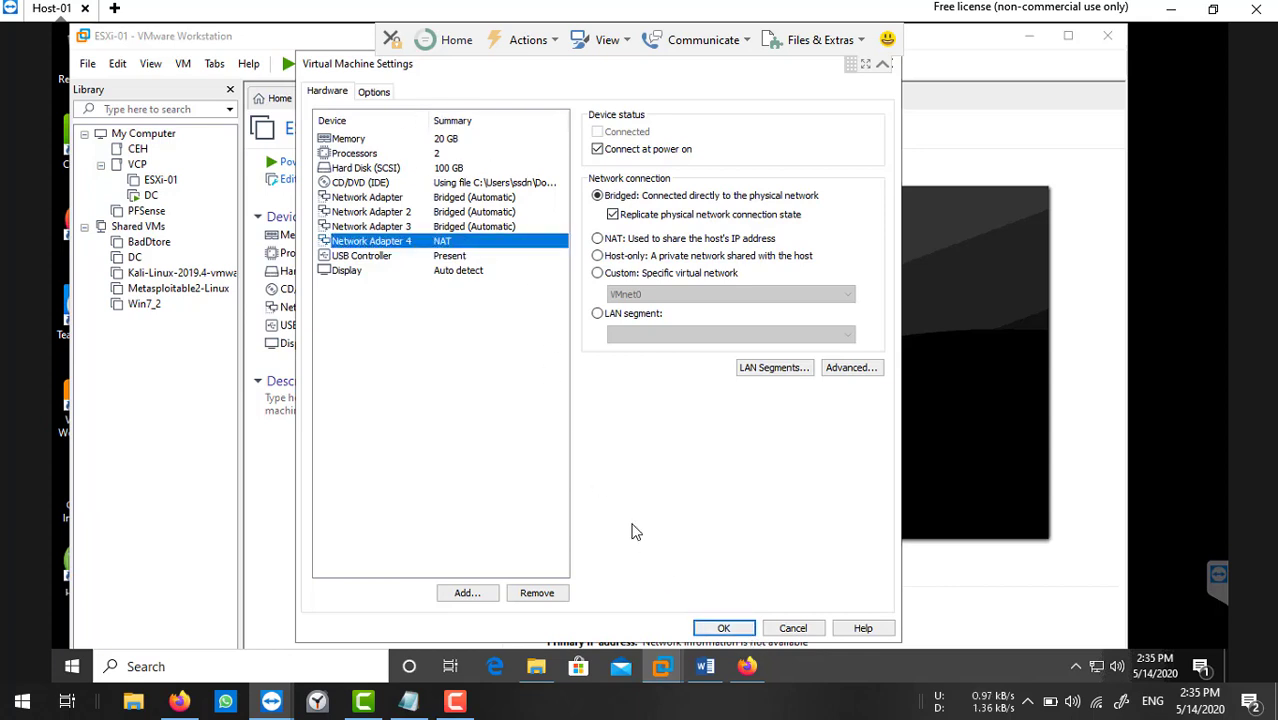
pyautogui.click(738, 628)
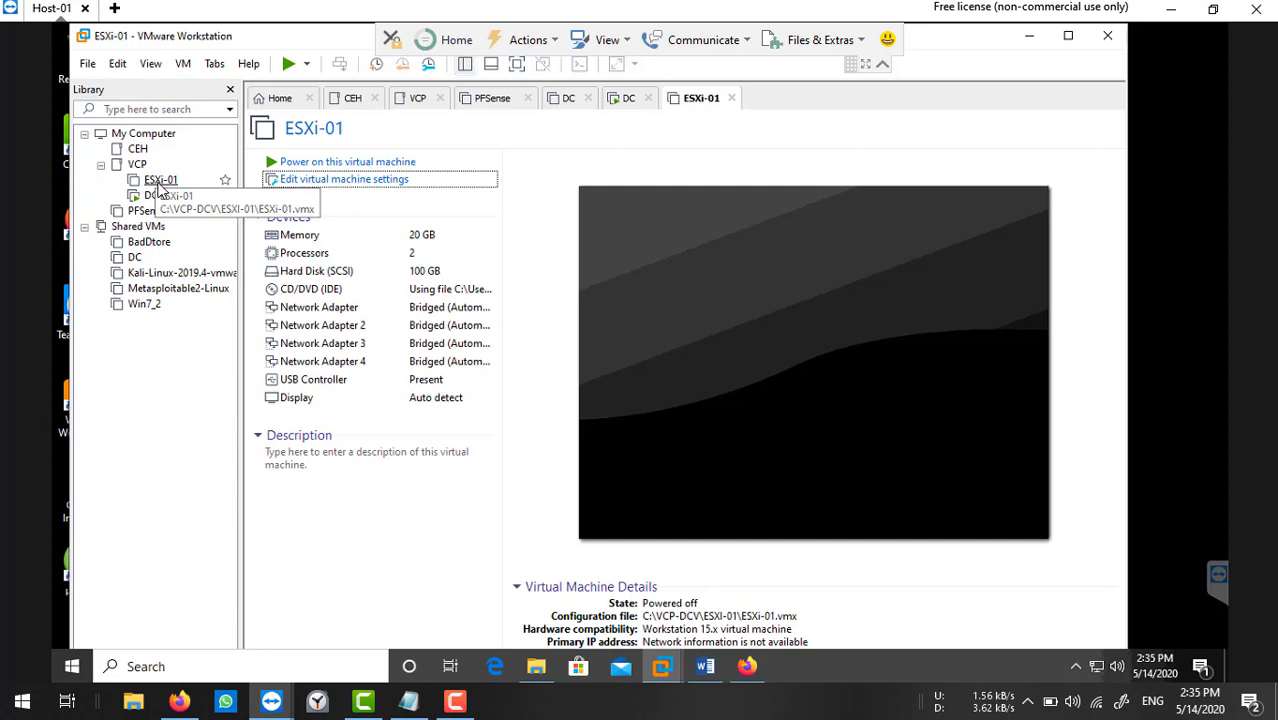
# Power on ESXi-01, take console control, and wait for the ESXi 7.0.0 installer welcome screen.
pyautogui.click(338, 162)
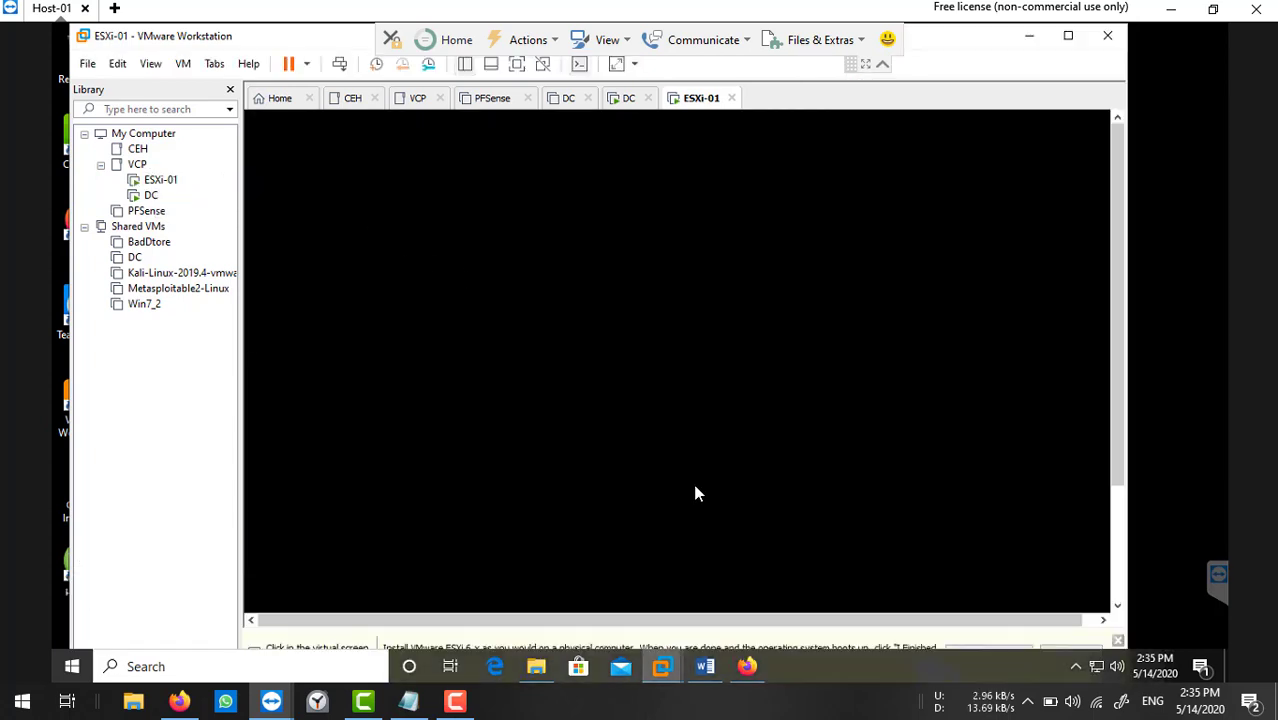
pyautogui.click(737, 409)
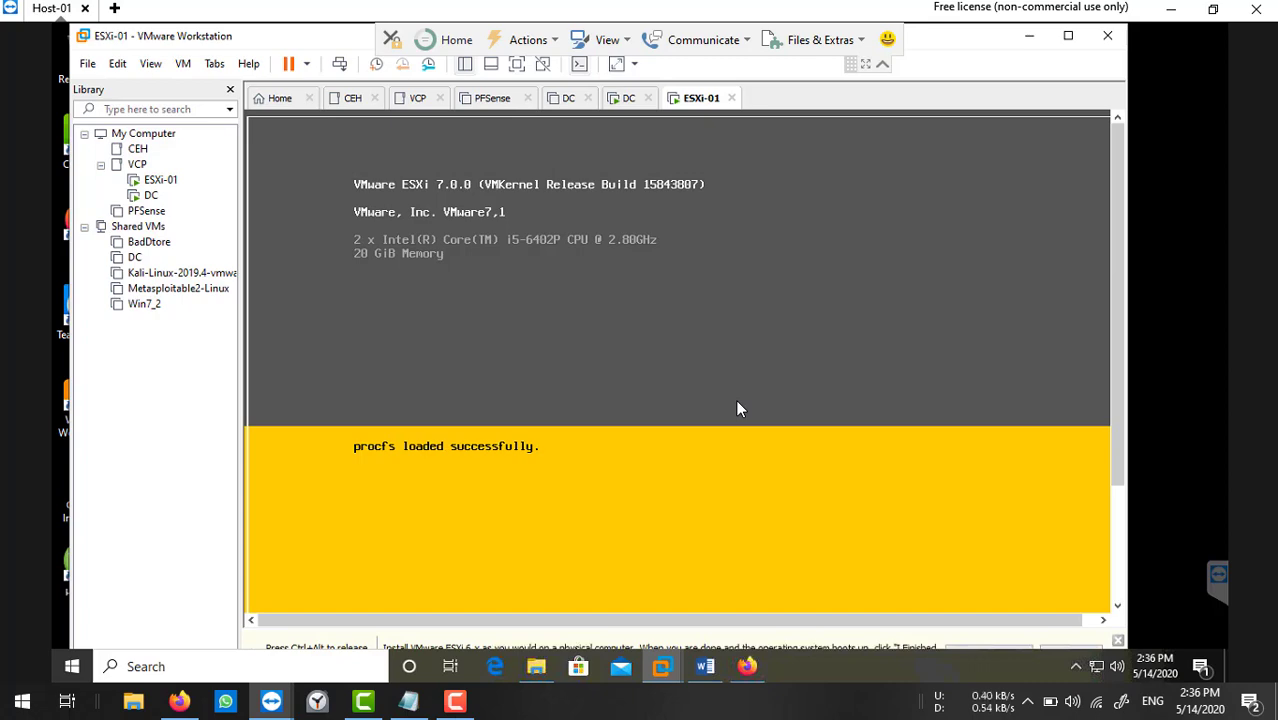
pyautogui.click(1213, 9)
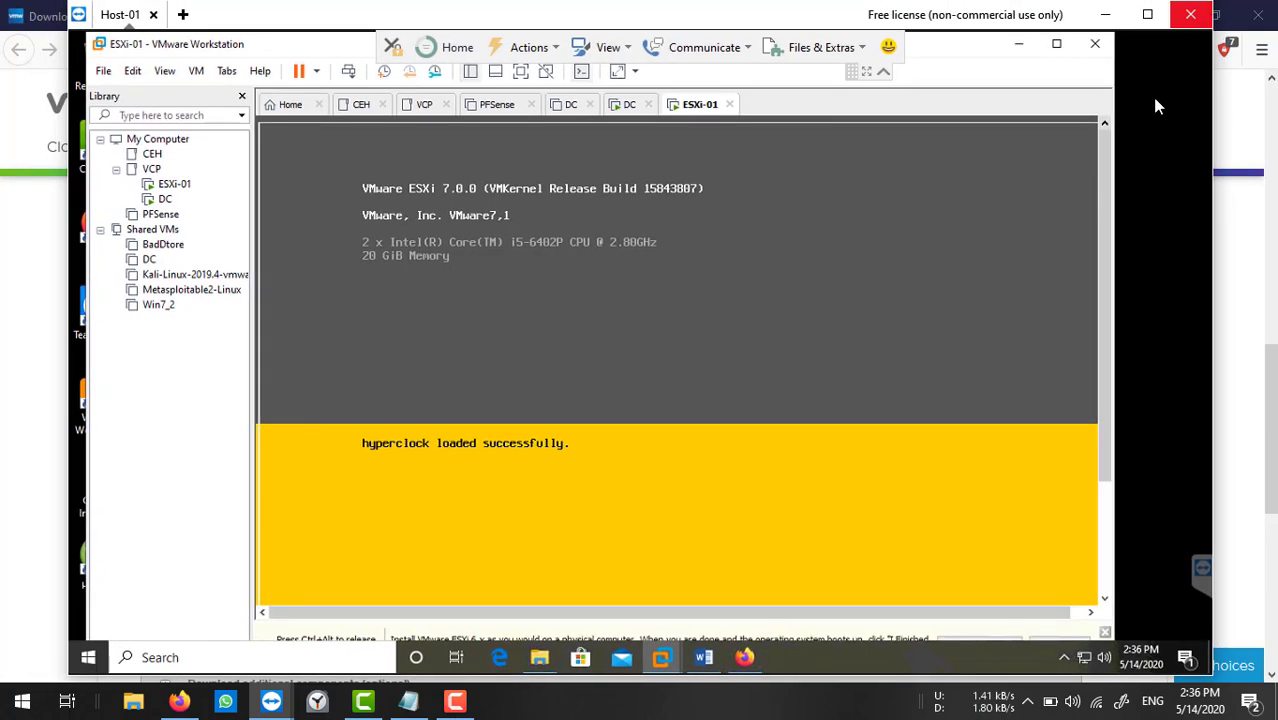
pyautogui.click(1146, 18)
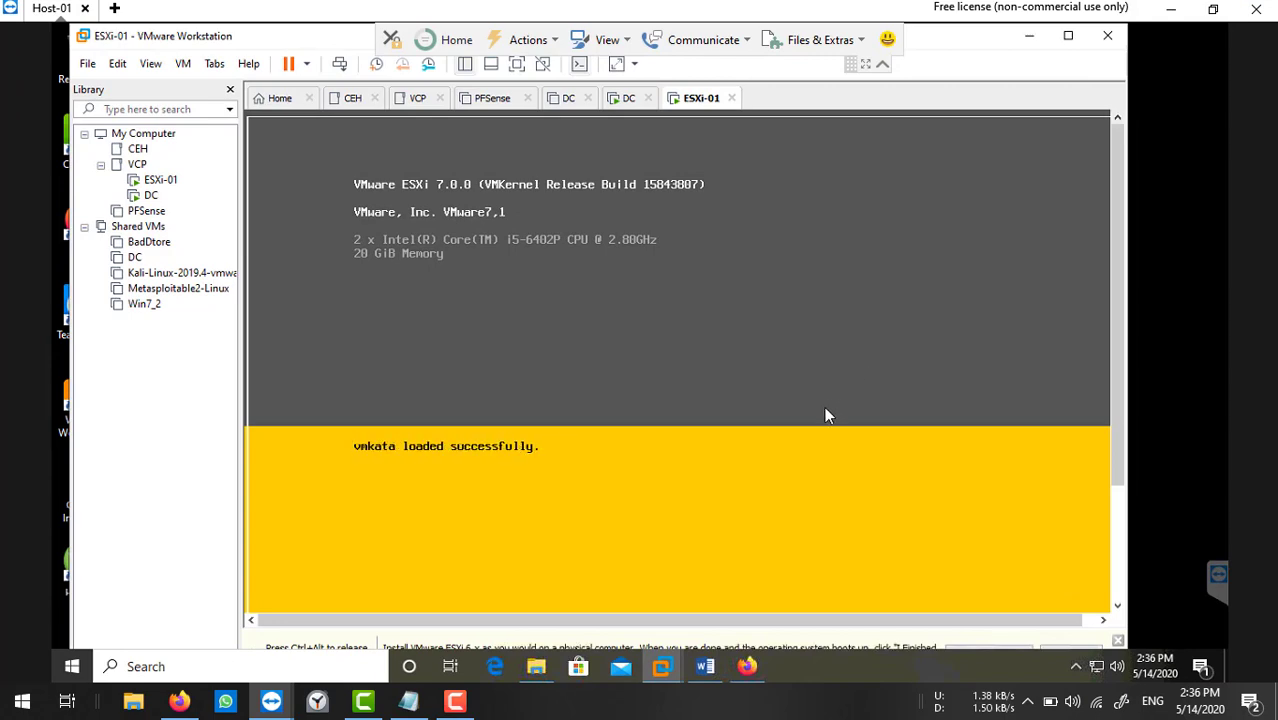
pyautogui.click(866, 63)
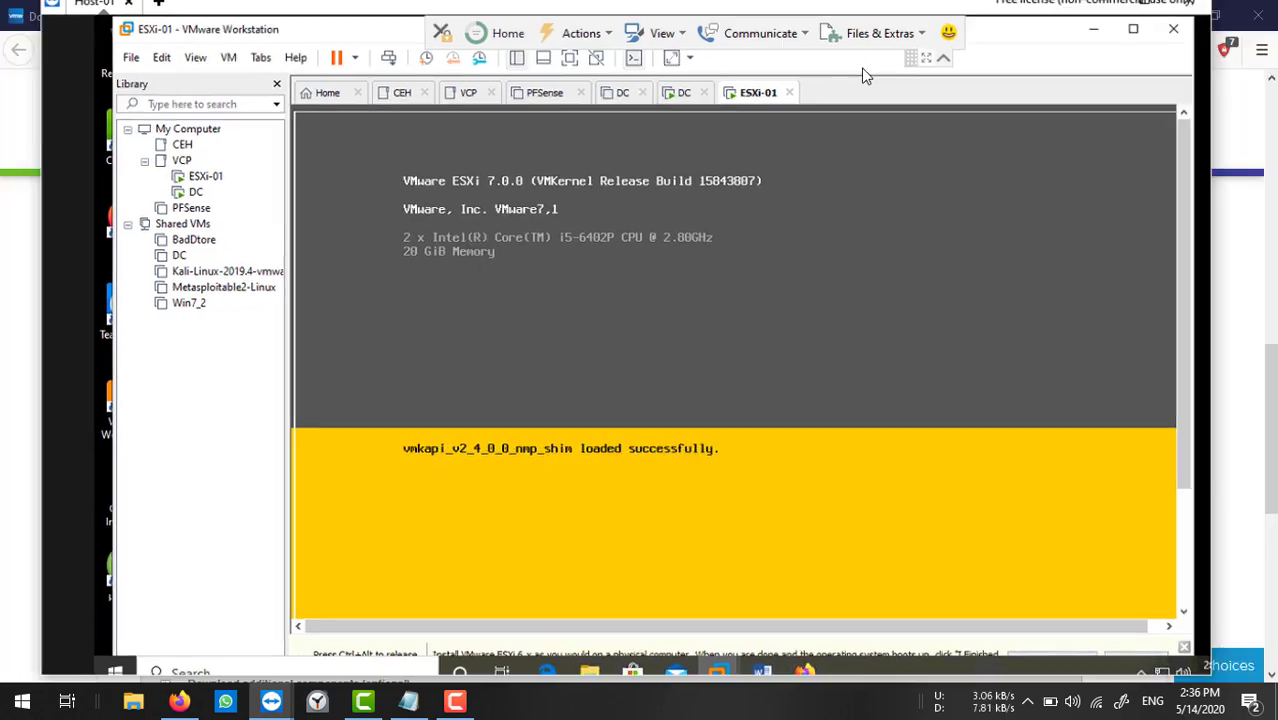
pyautogui.click(882, 43)
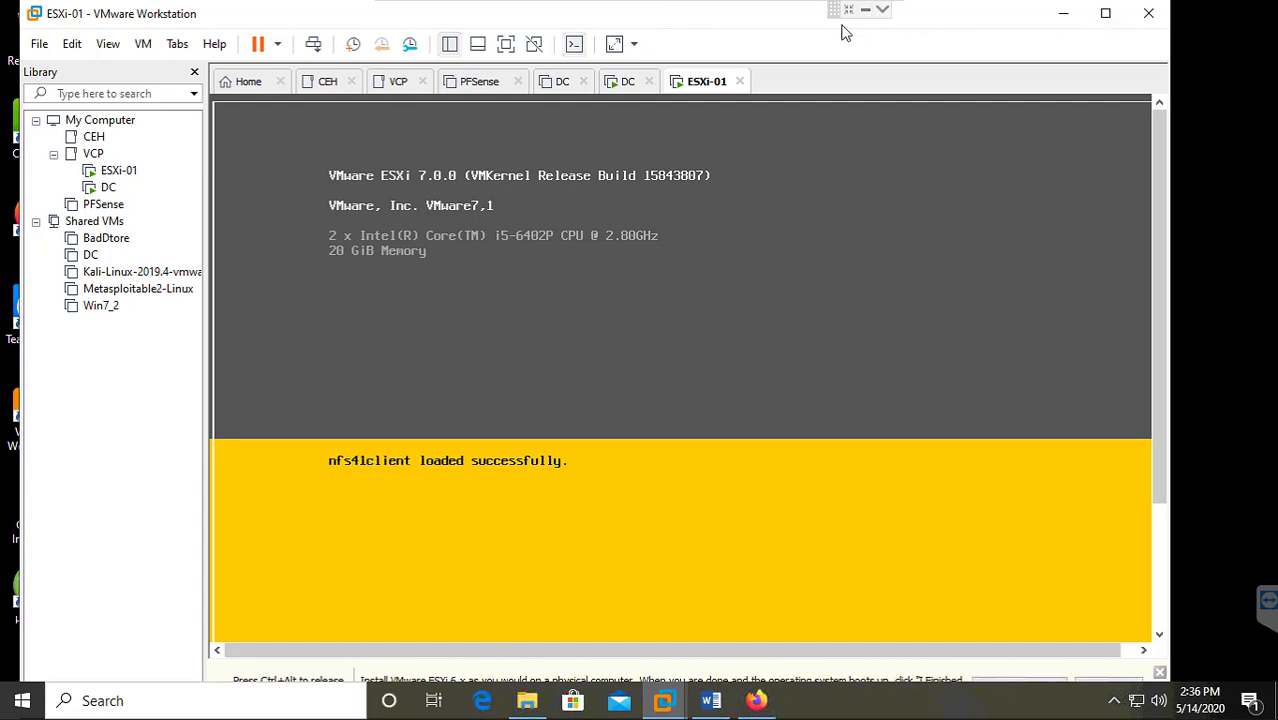
pyautogui.click(882, 10)
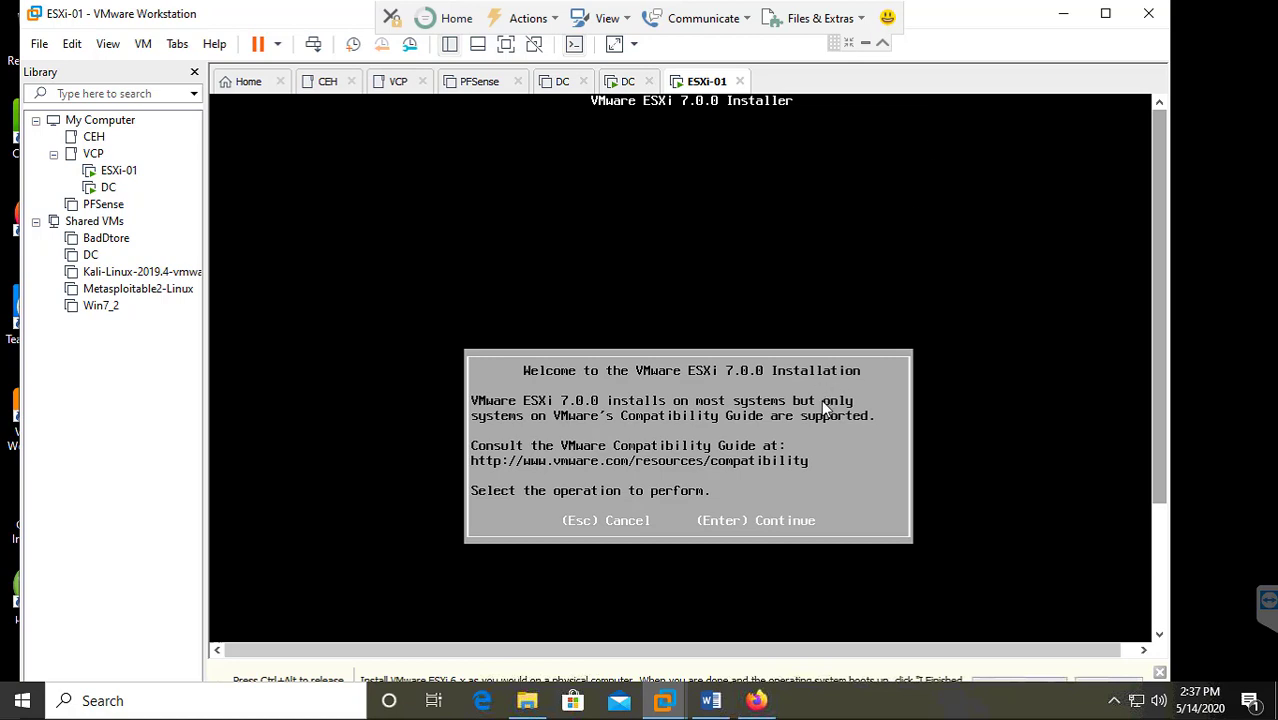
# Accept the ESXi EULA, install to the 100 GB local disk, and keep US Default keyboard.
pyautogui.press('Return')
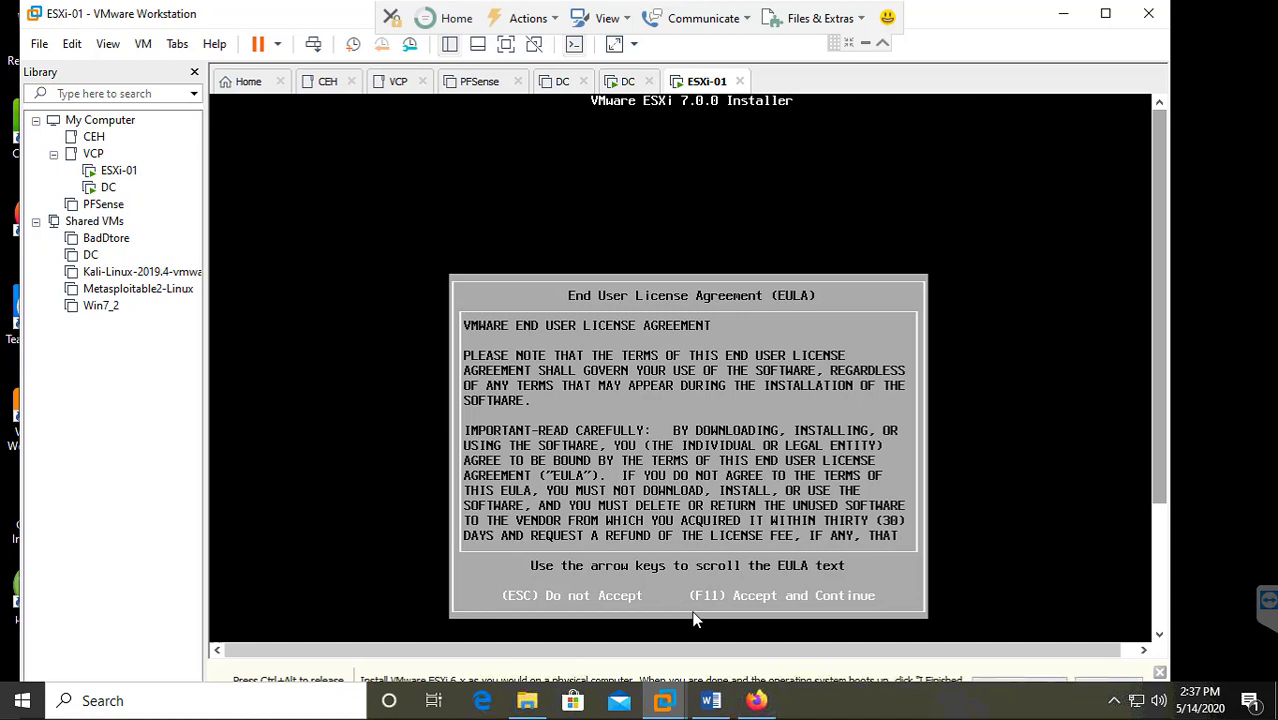
pyautogui.press('F11')
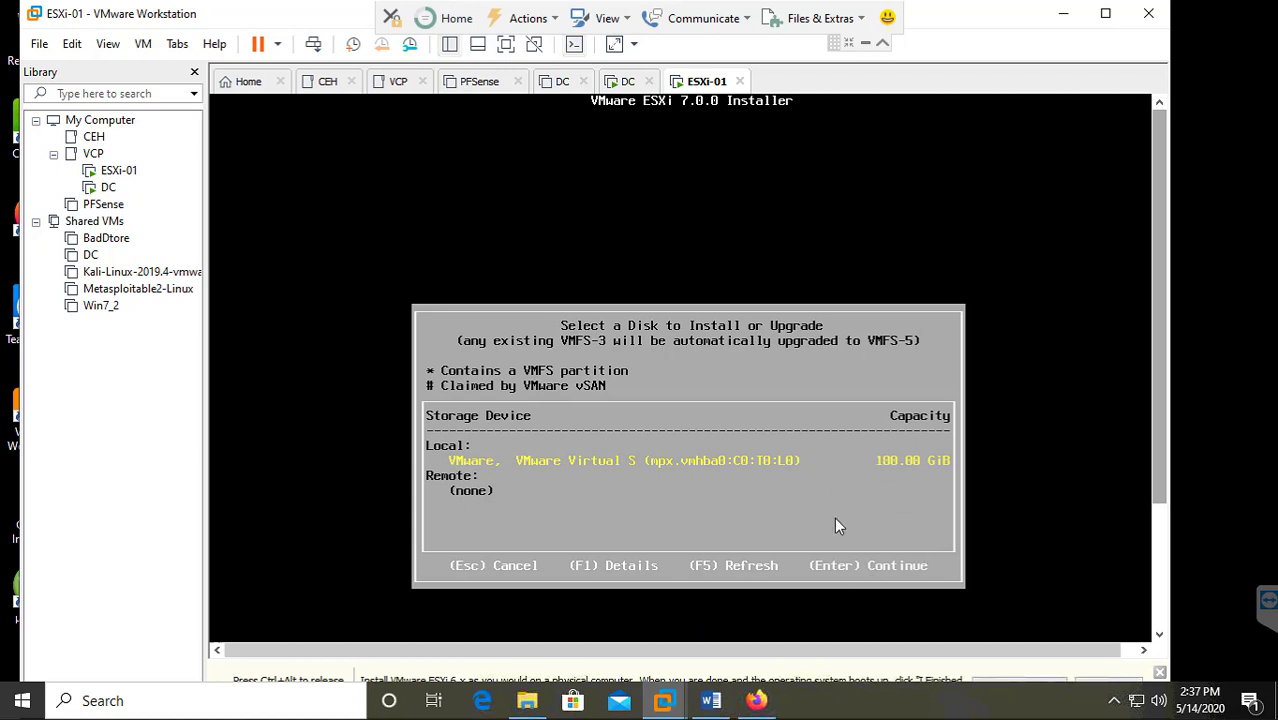
pyautogui.press('Return')
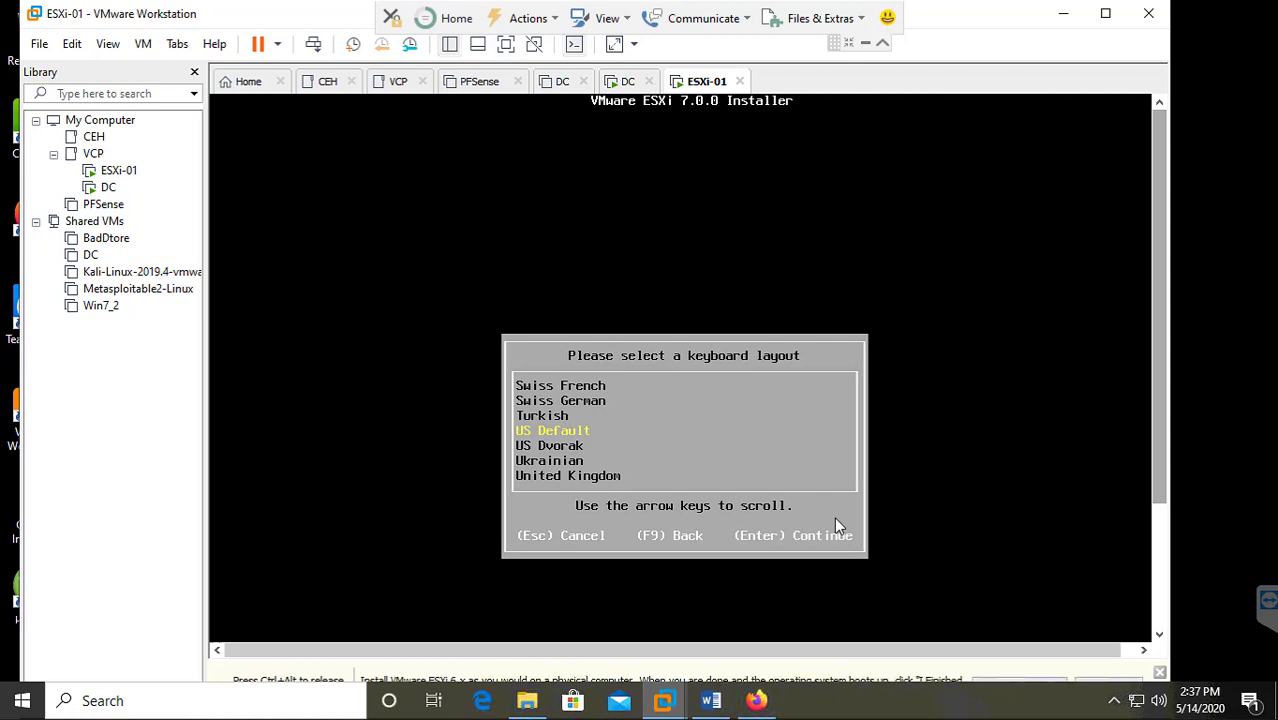
pyautogui.press('Return')
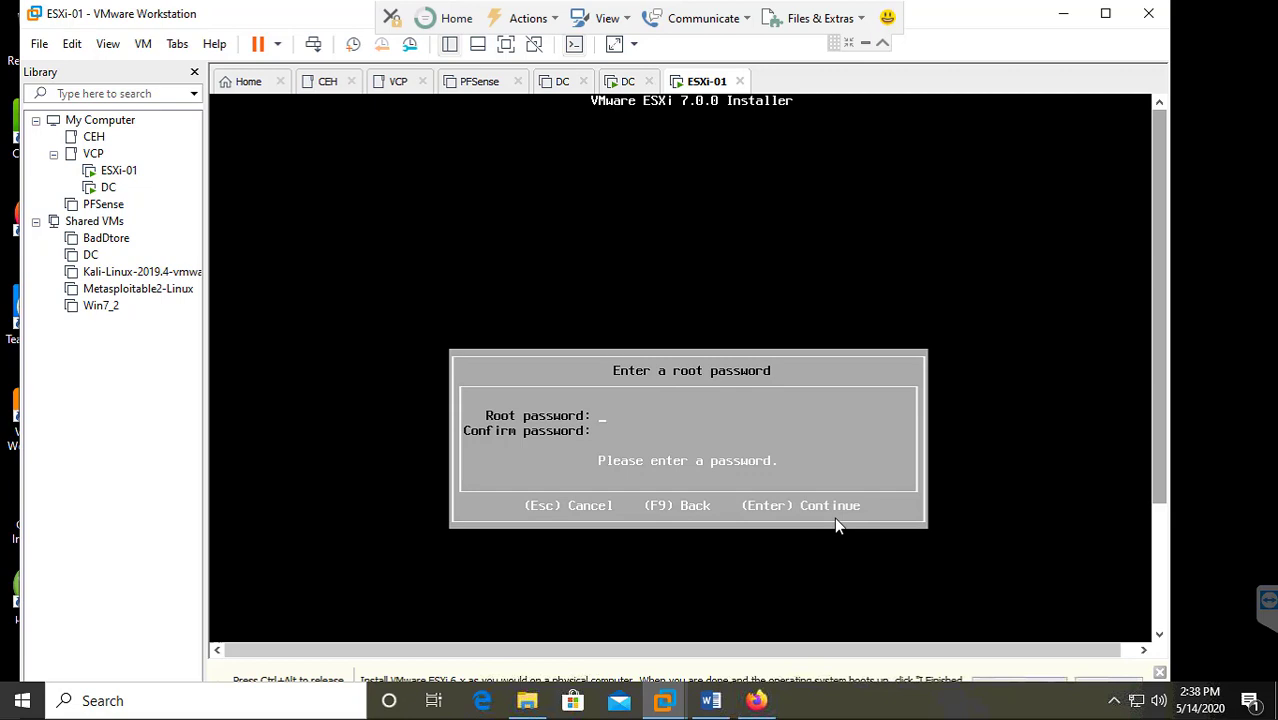
# Enter and confirm the root password, then confirm installing ESXi with disk repartitioning.
pyautogui.write('P@ss')
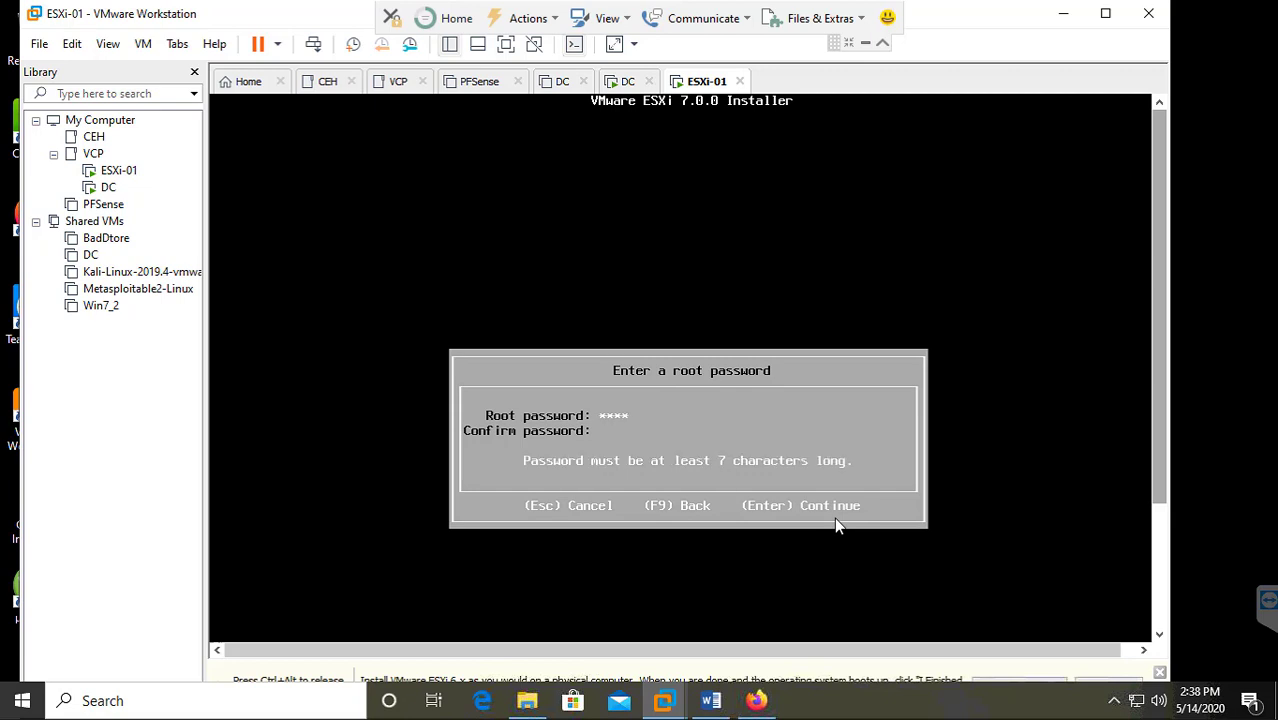
pyautogui.write('****')
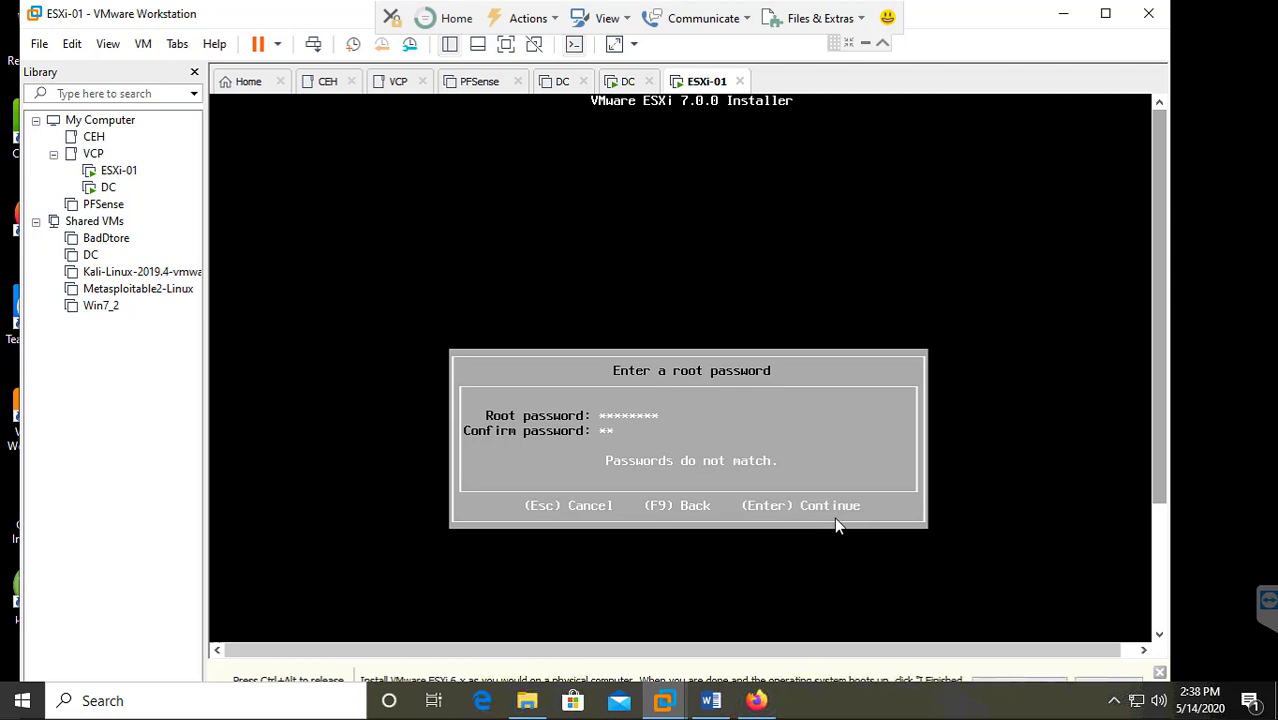
pyautogui.write('0rd')
pyautogui.press('Return')
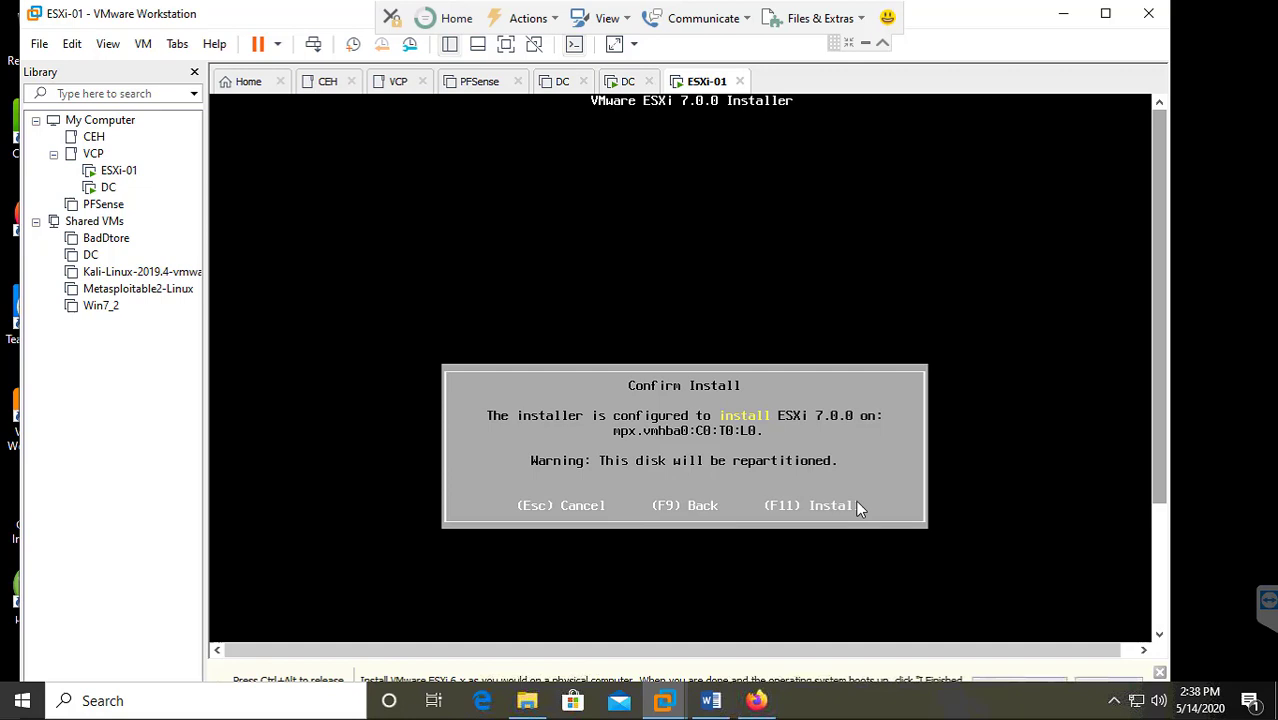
pyautogui.press('F11')
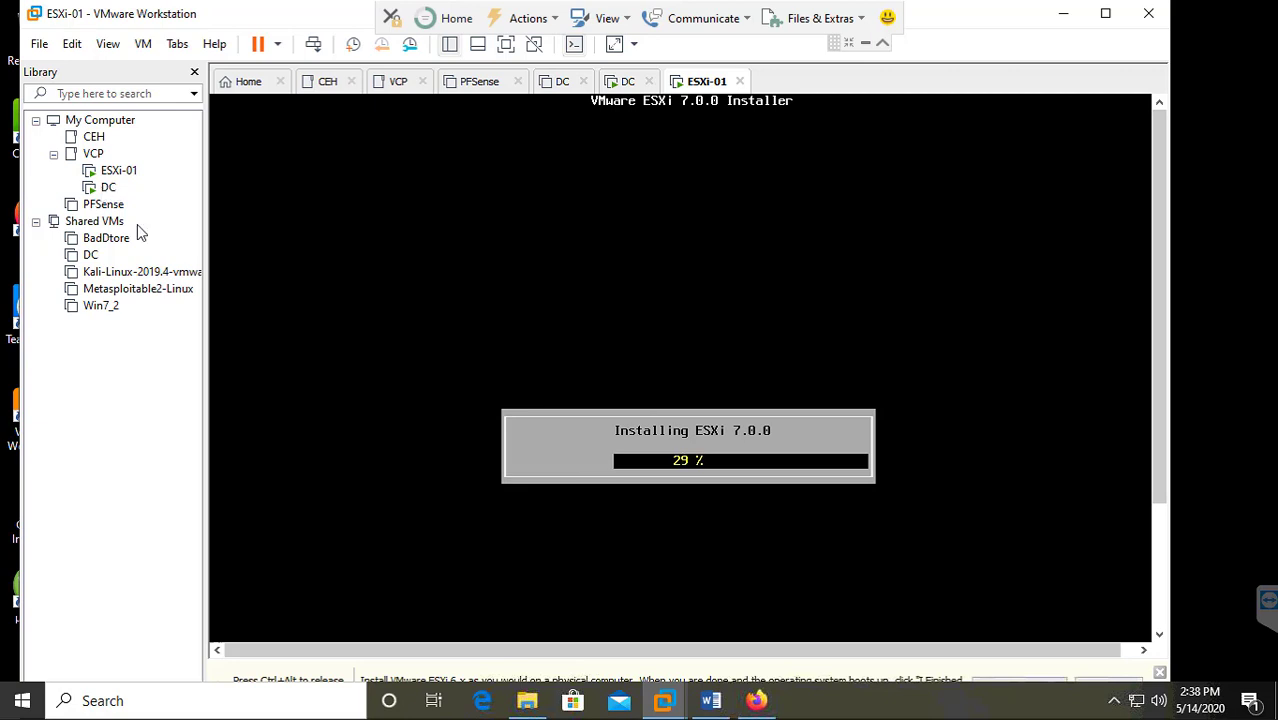
# On the DC machine, enter and re-enter the Administrator password and apply it.
pyautogui.click(99, 191)
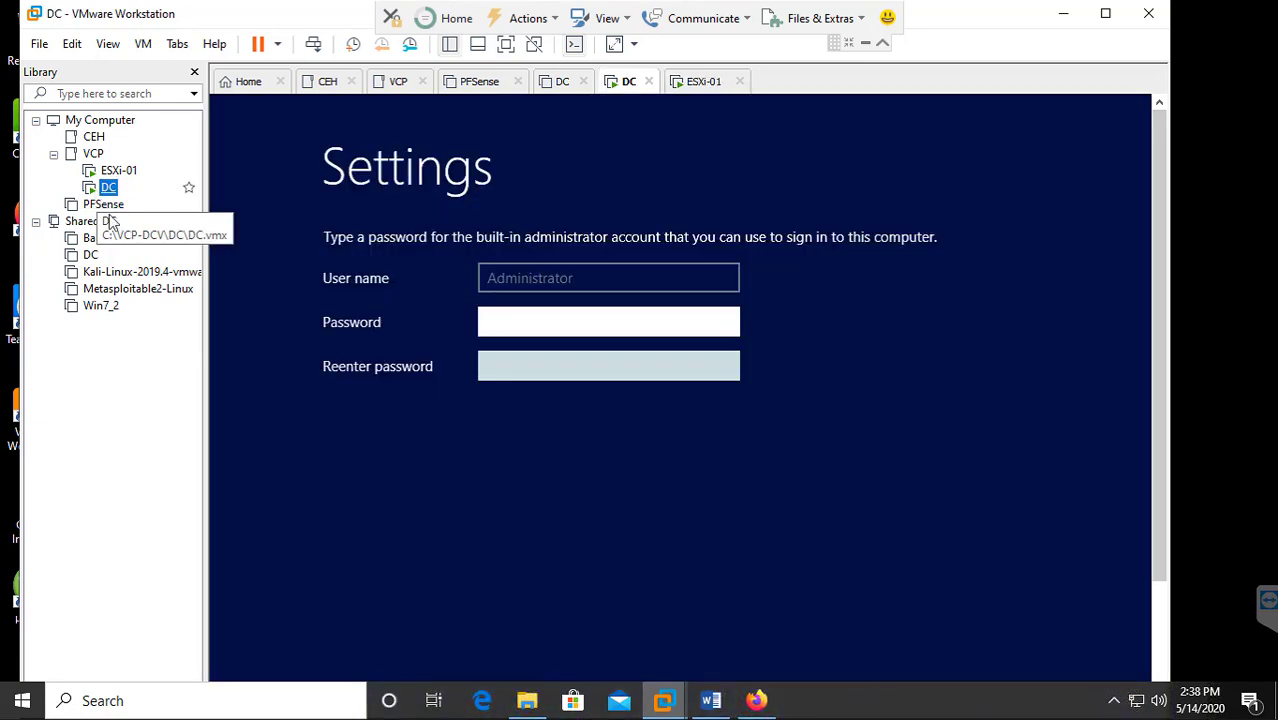
pyautogui.click(519, 323)
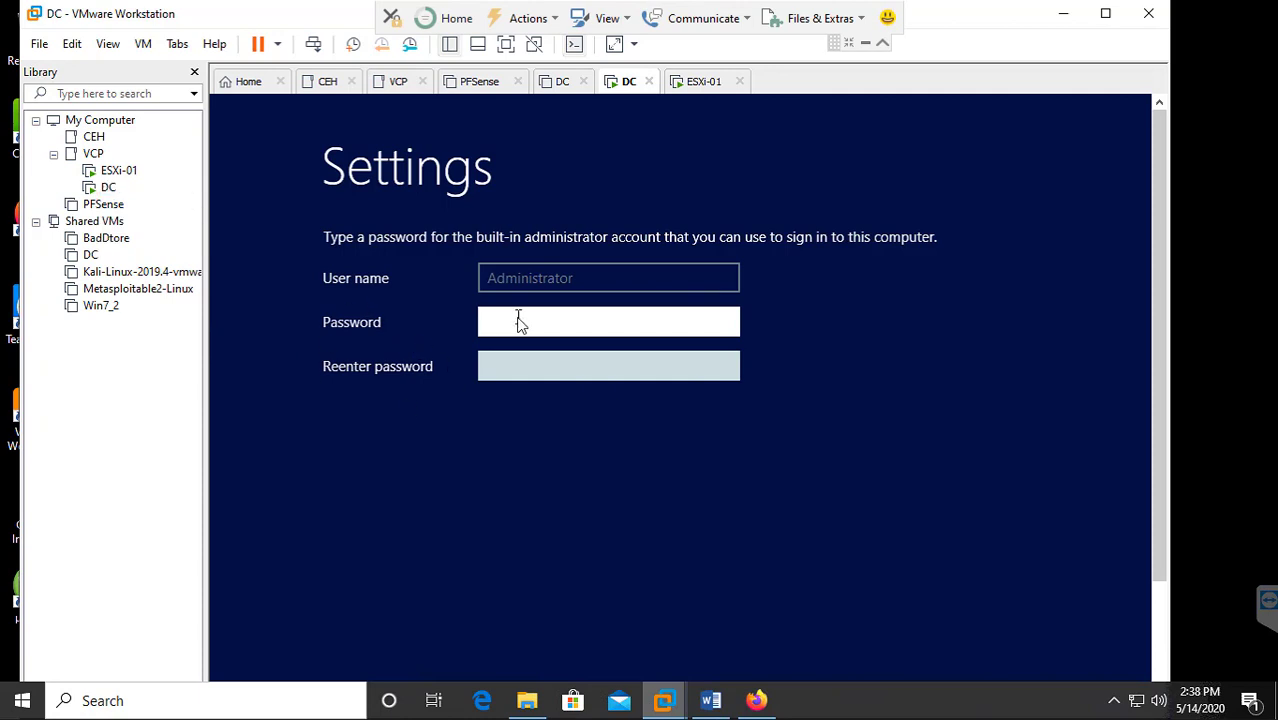
pyautogui.write('Pa$$w0rd')
pyautogui.press('Tab')
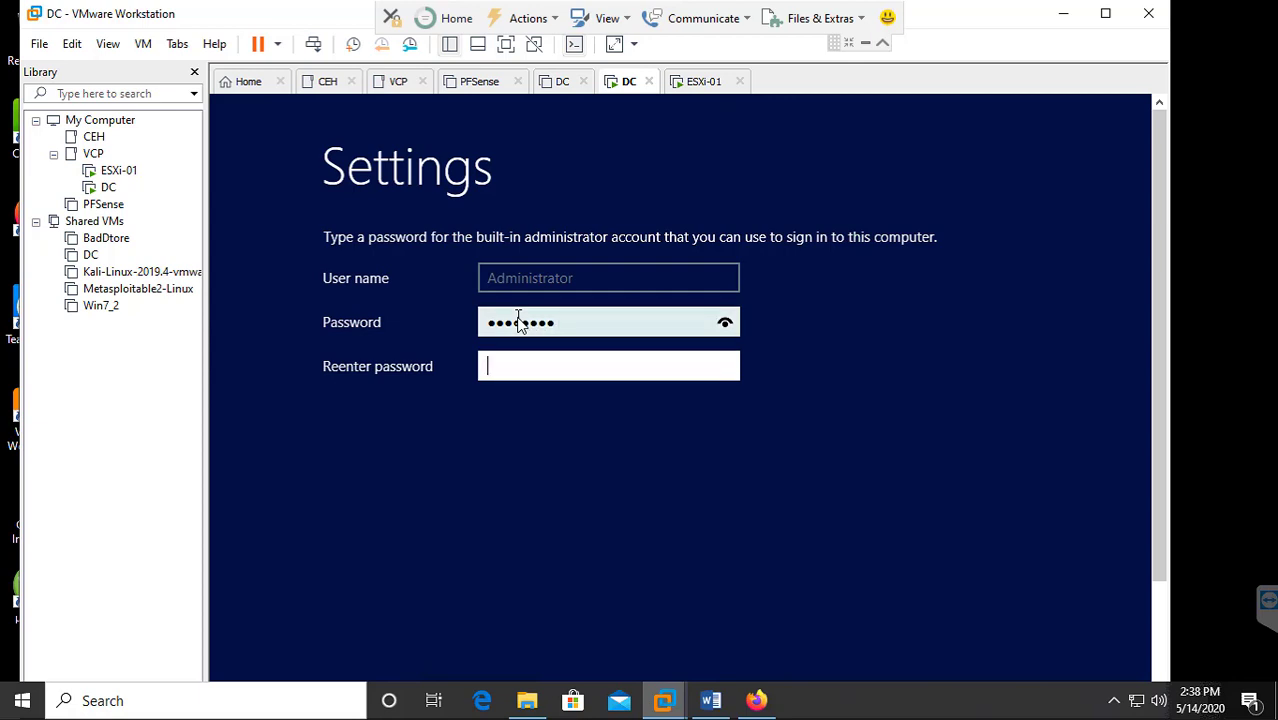
pyautogui.write('Pa$$w0rd')
pyautogui.press('Return')
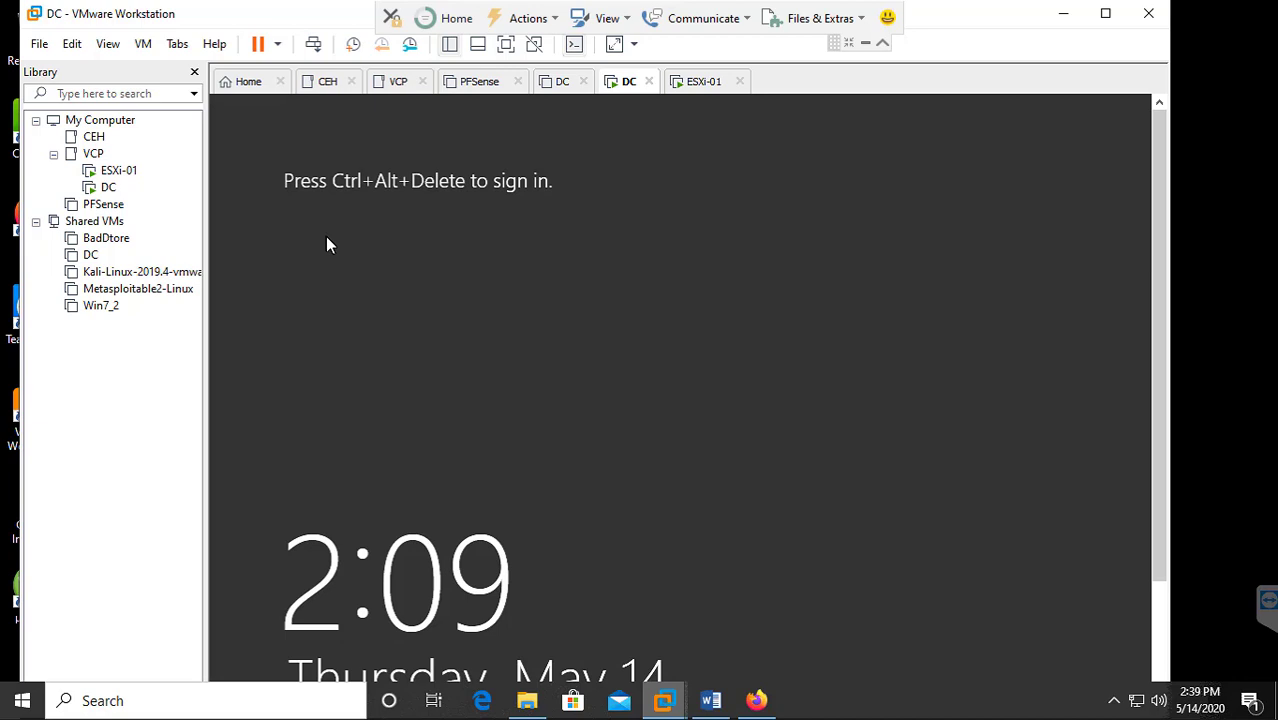
pyautogui.click(40, 44)
# Start a new VM from the ESXi installer ISO in Downloads with guest OS VMware ESX.
pyautogui.click(106, 72)
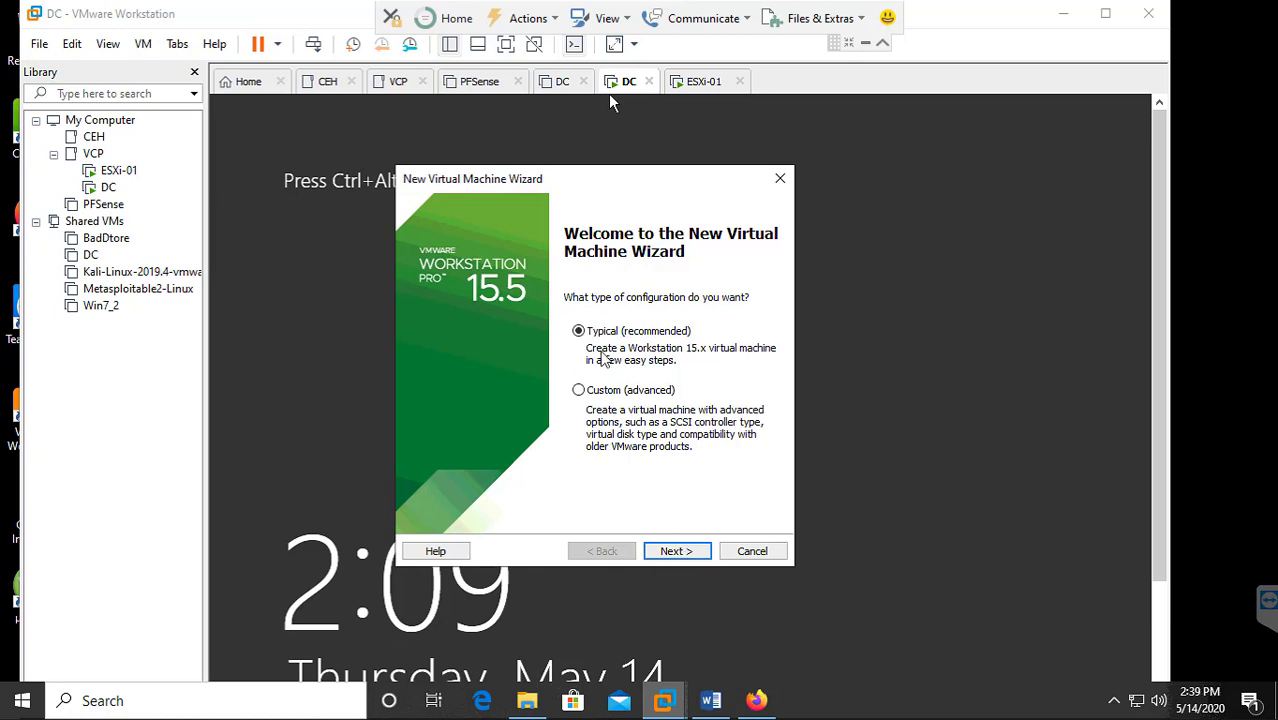
pyautogui.click(677, 551)
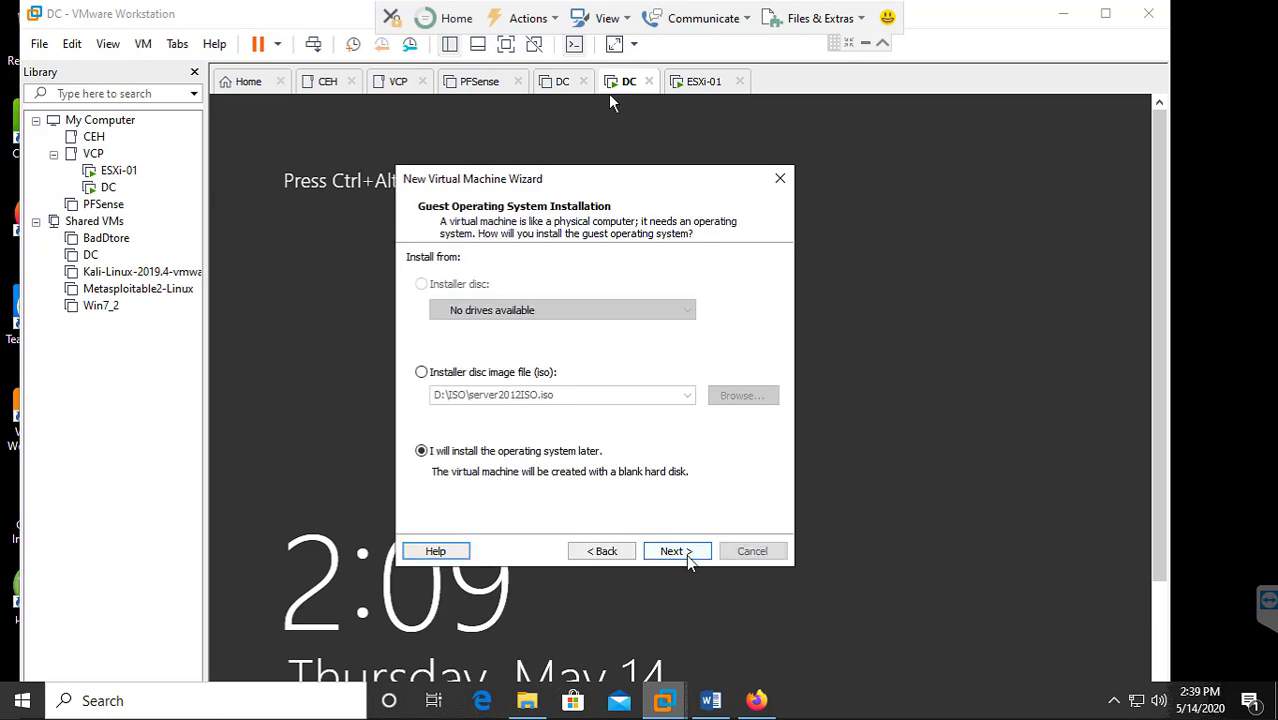
pyautogui.click(478, 373)
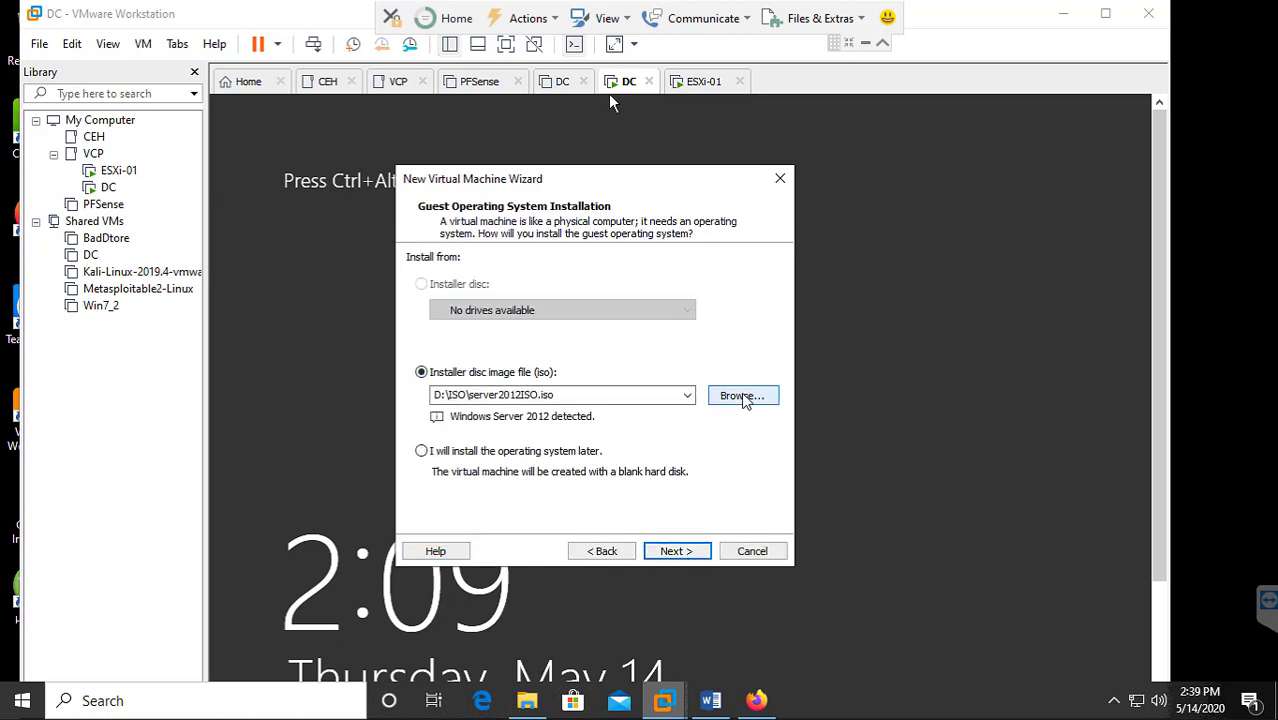
pyautogui.click(742, 396)
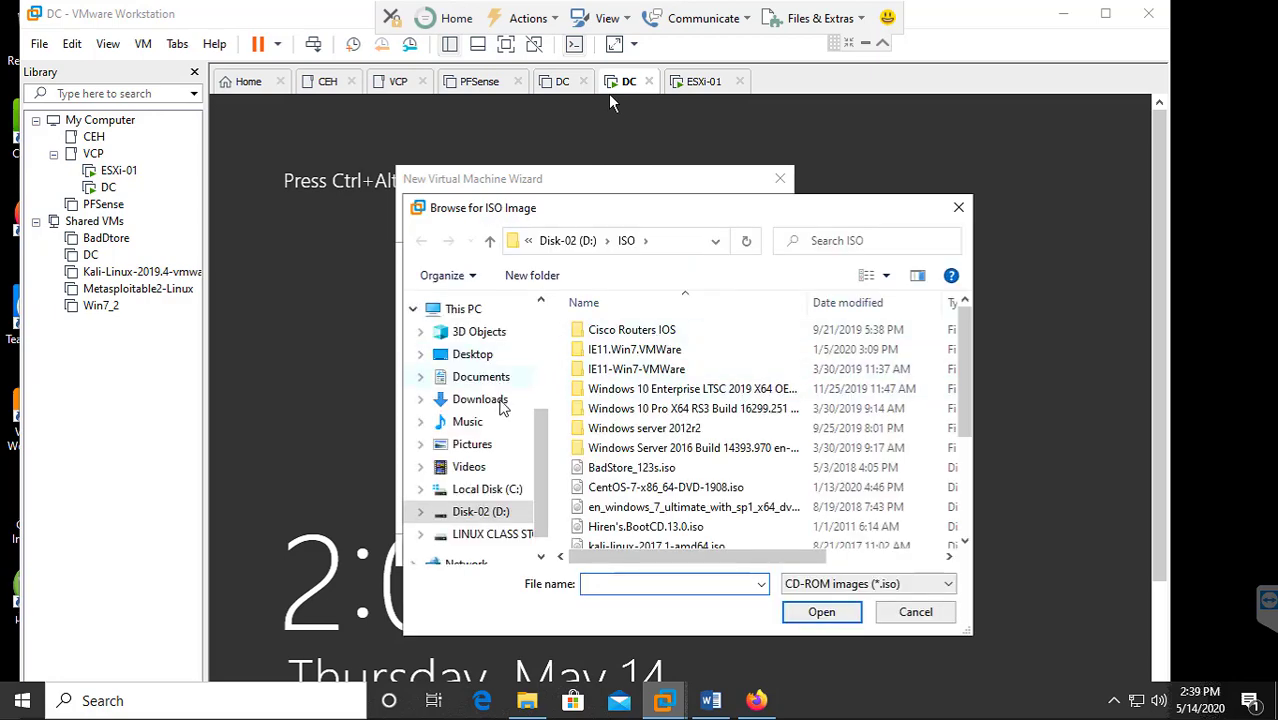
pyautogui.click(502, 402)
pyautogui.doubleClick(645, 378)
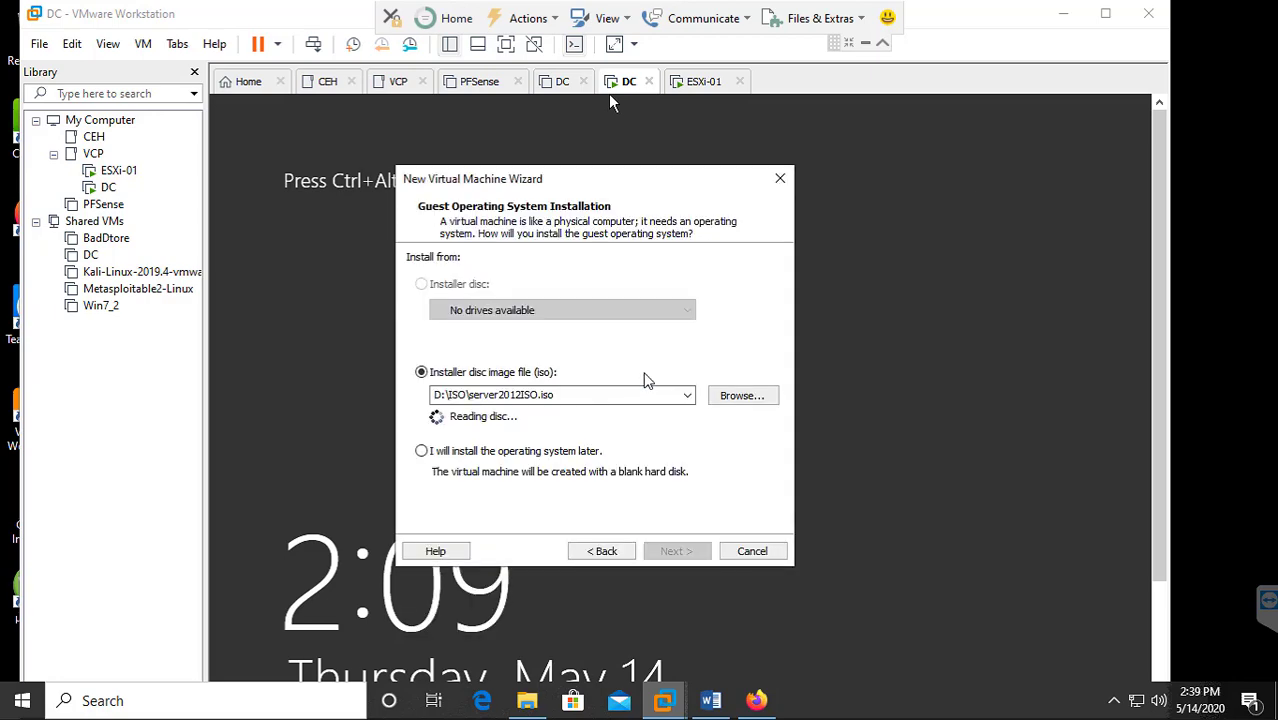
pyautogui.click(678, 551)
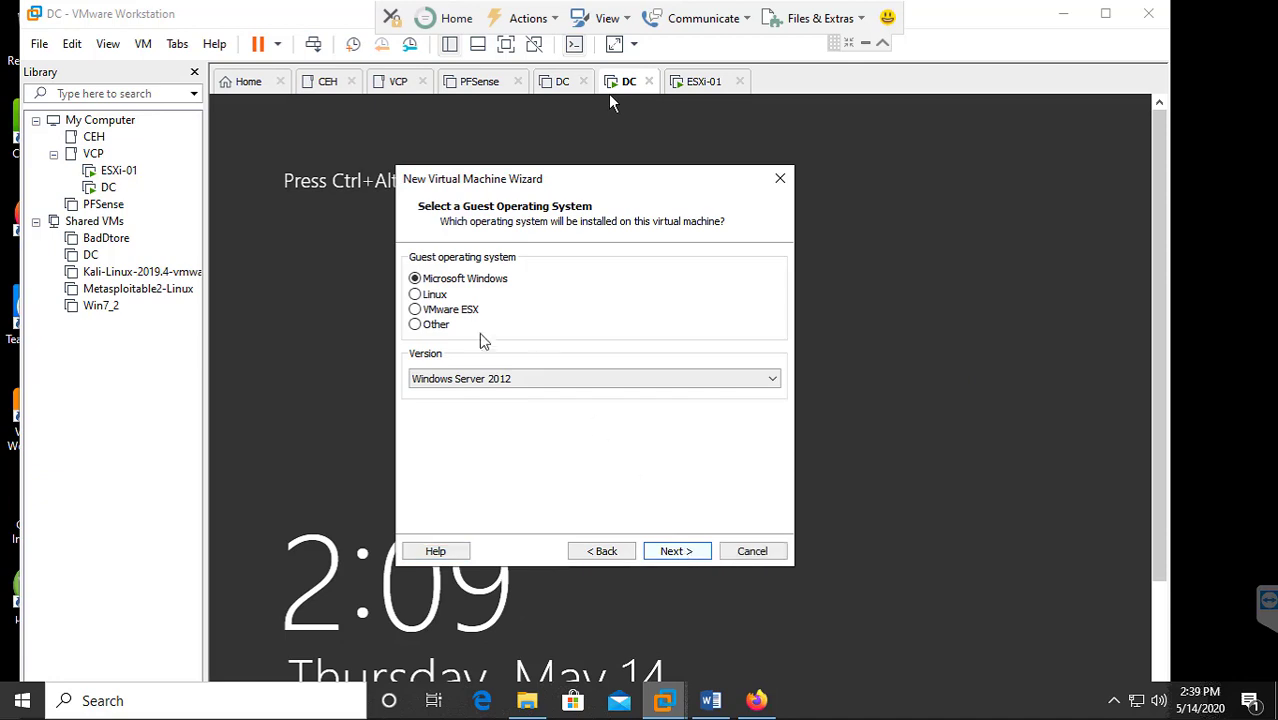
pyautogui.click(446, 311)
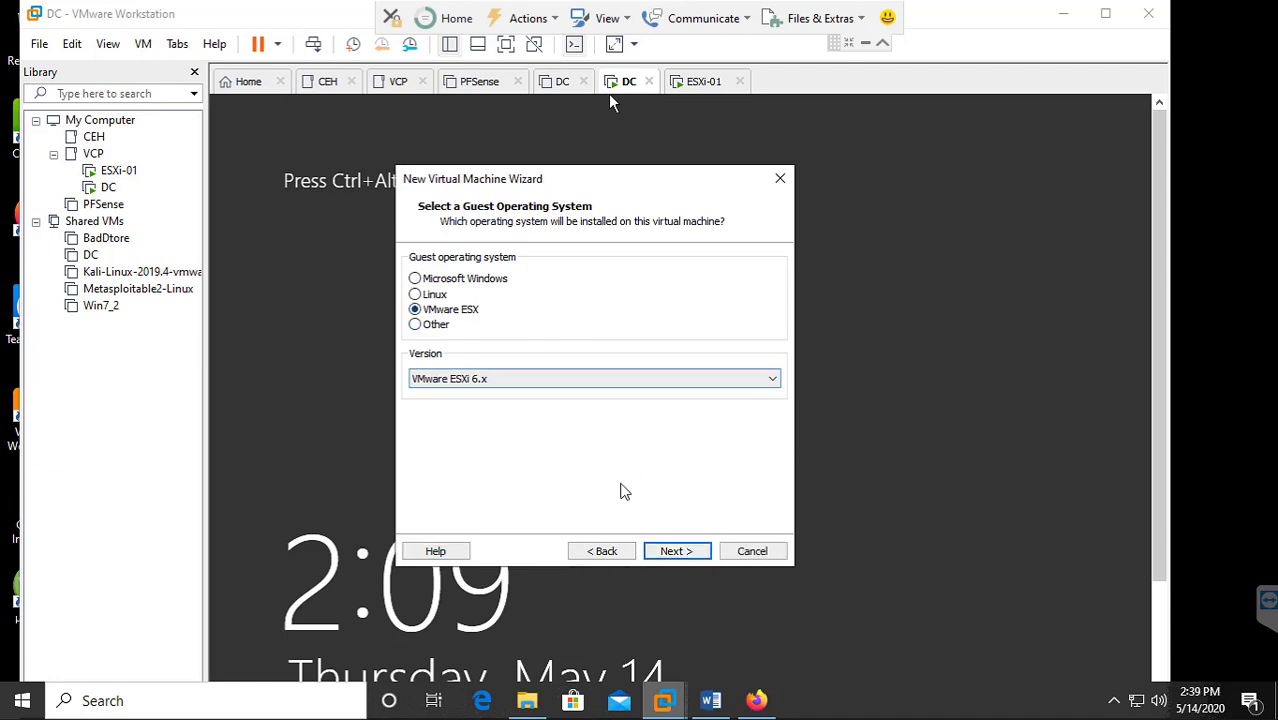
pyautogui.click(677, 551)
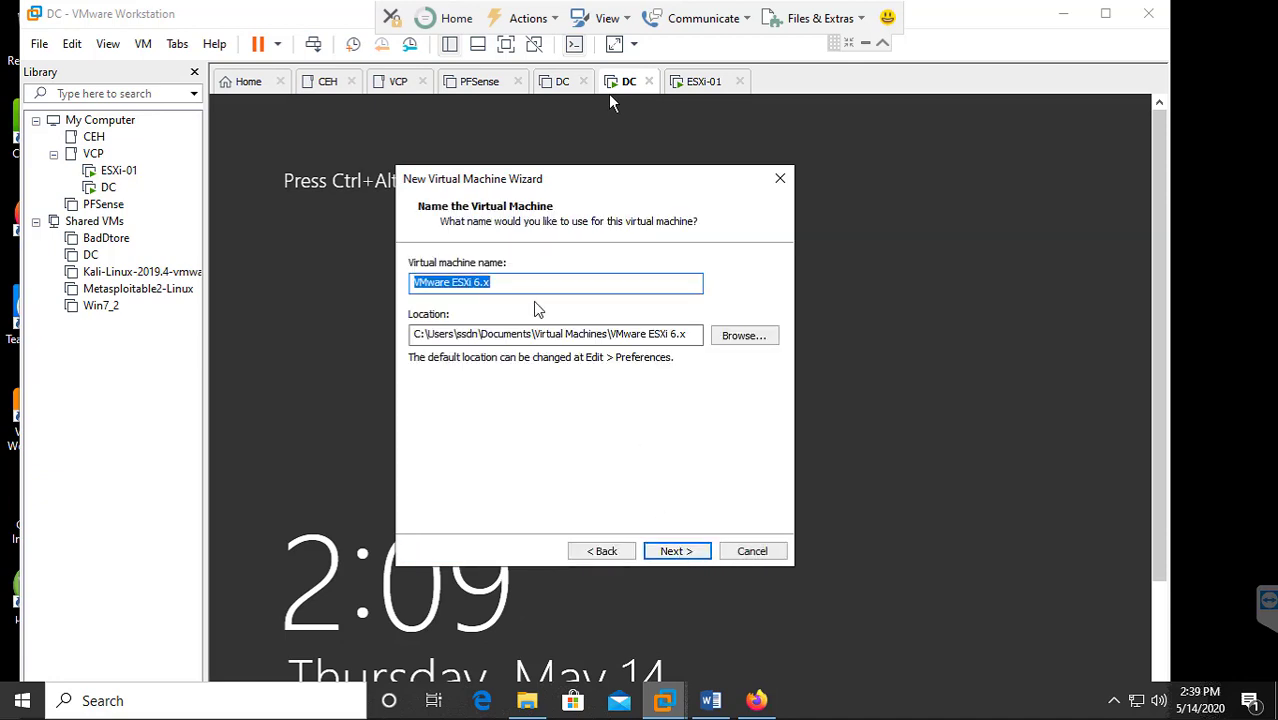
# Name the VM ESXi-02 and set its location to c:\VCP-DCV\ESXI-02.
pyautogui.write('ES')
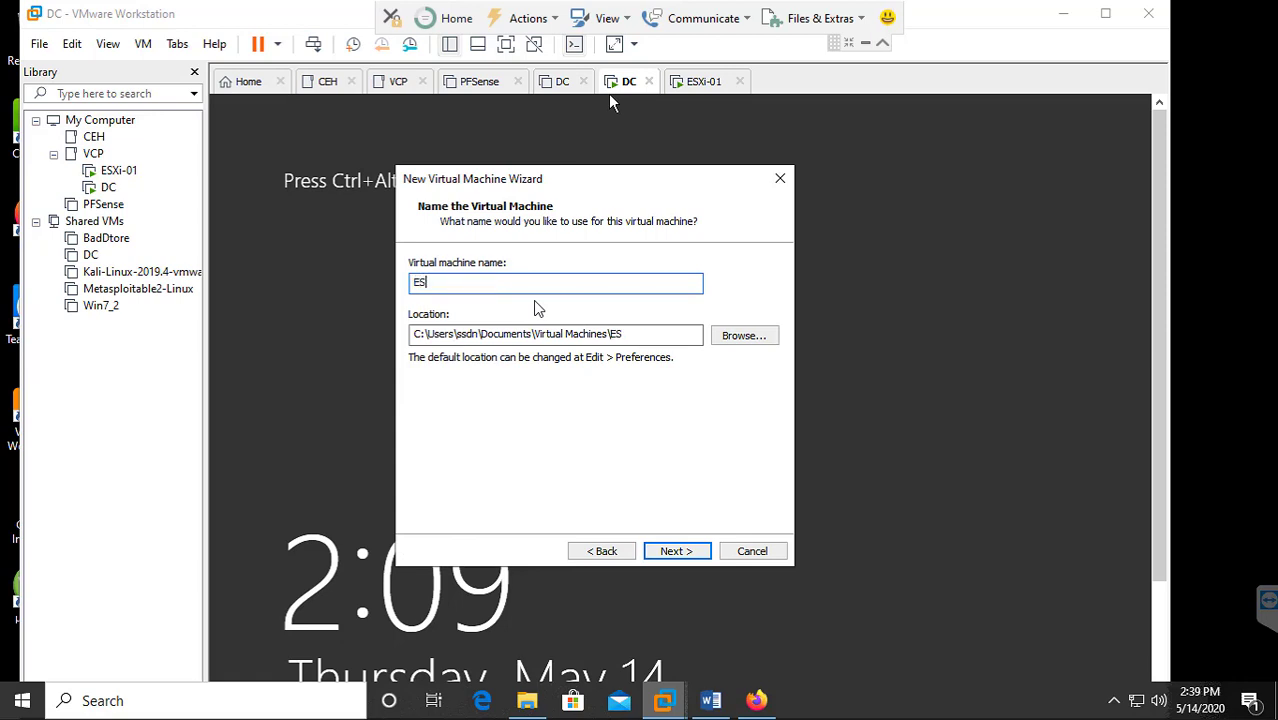
pyautogui.write('Xi-02')
pyautogui.press('Tab')
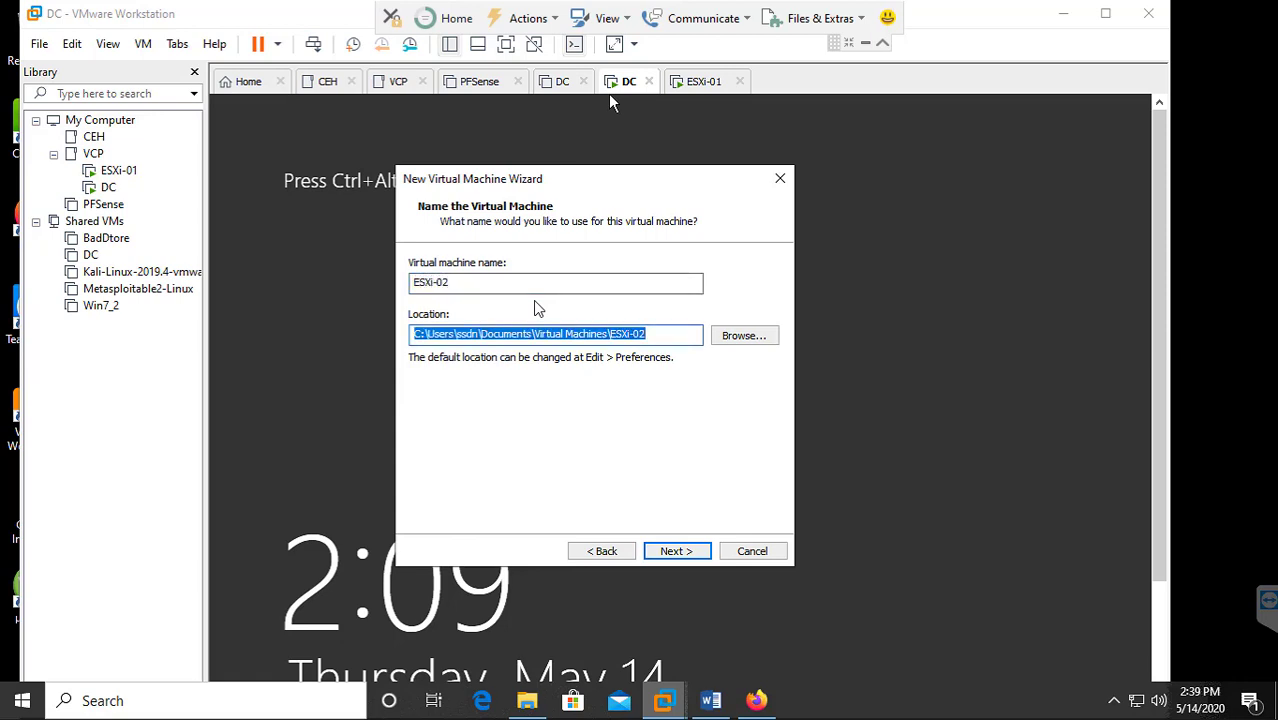
pyautogui.write('c:\\')
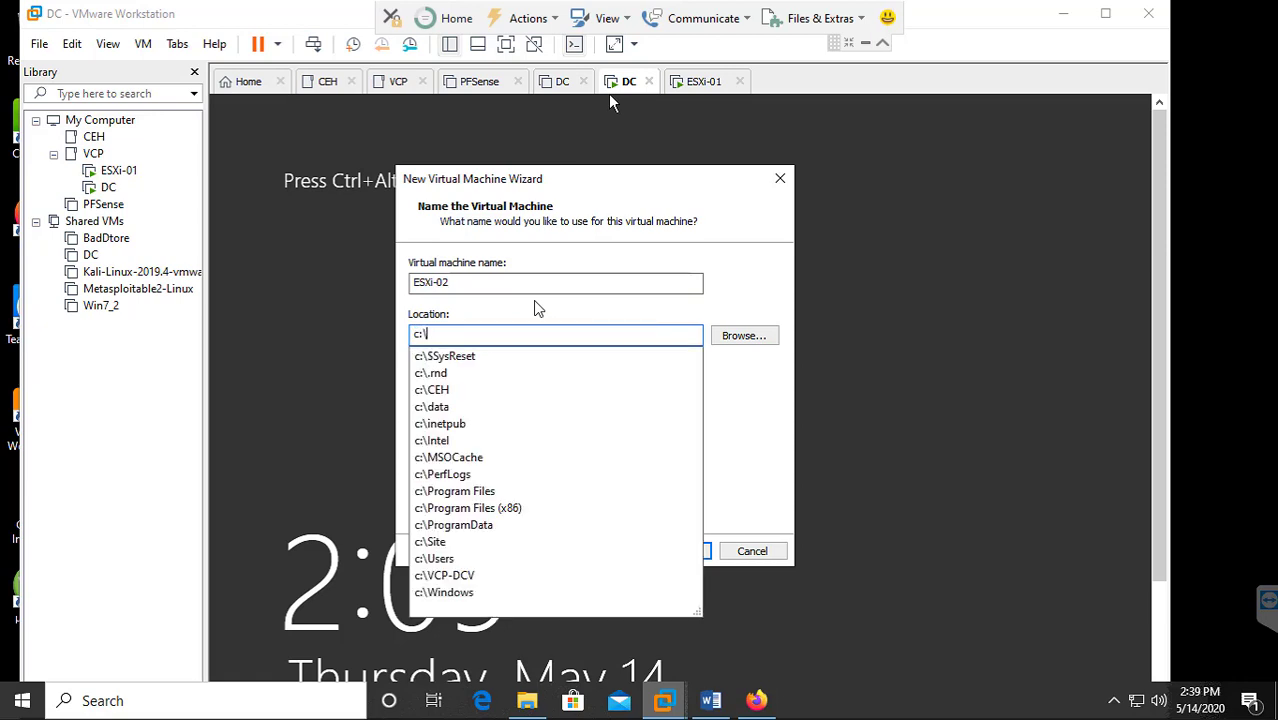
pyautogui.write('vcp')
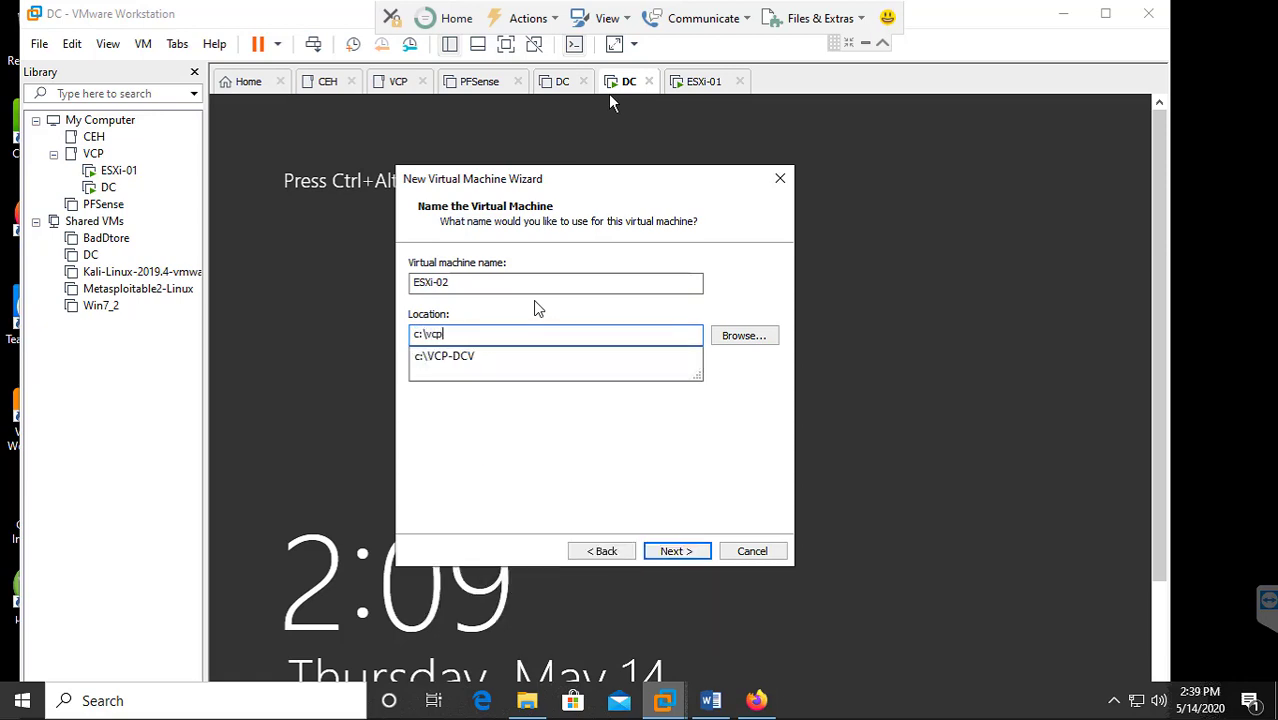
pyautogui.press('Down')
pyautogui.write('\\')
pyautogui.press('Down')
pyautogui.press('Down')
pyautogui.press('Down')
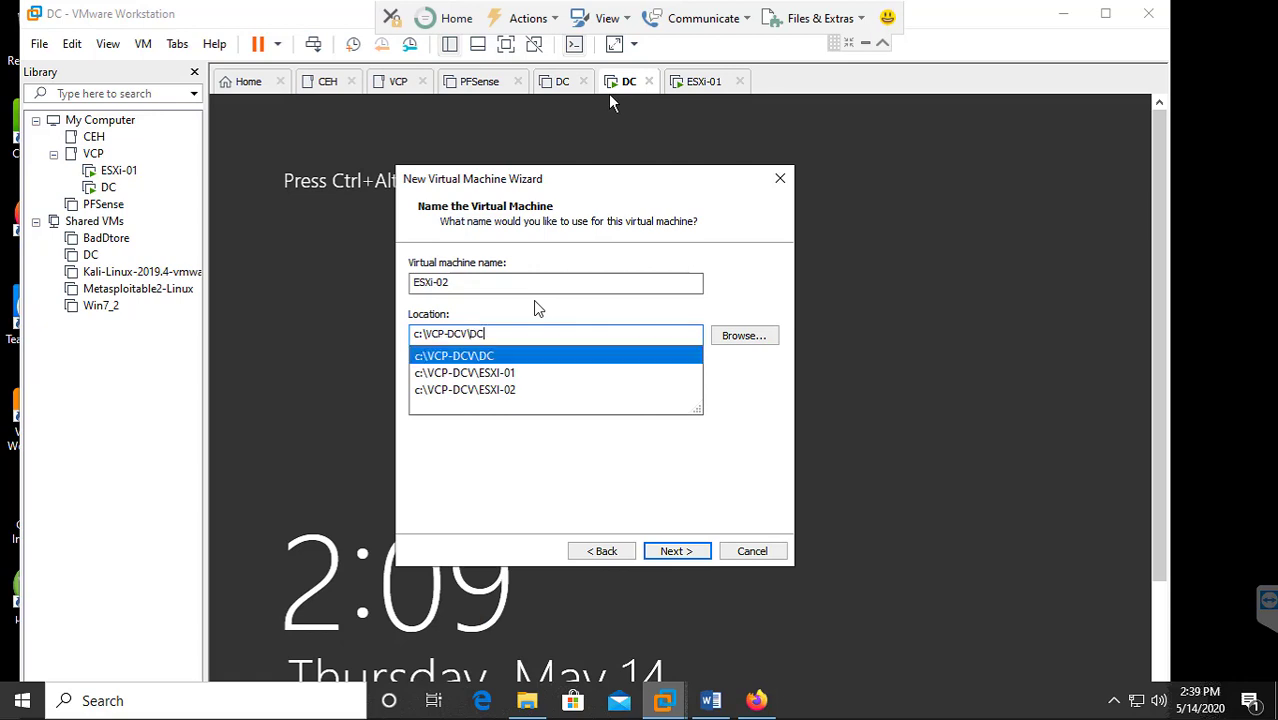
pyautogui.press('Return')
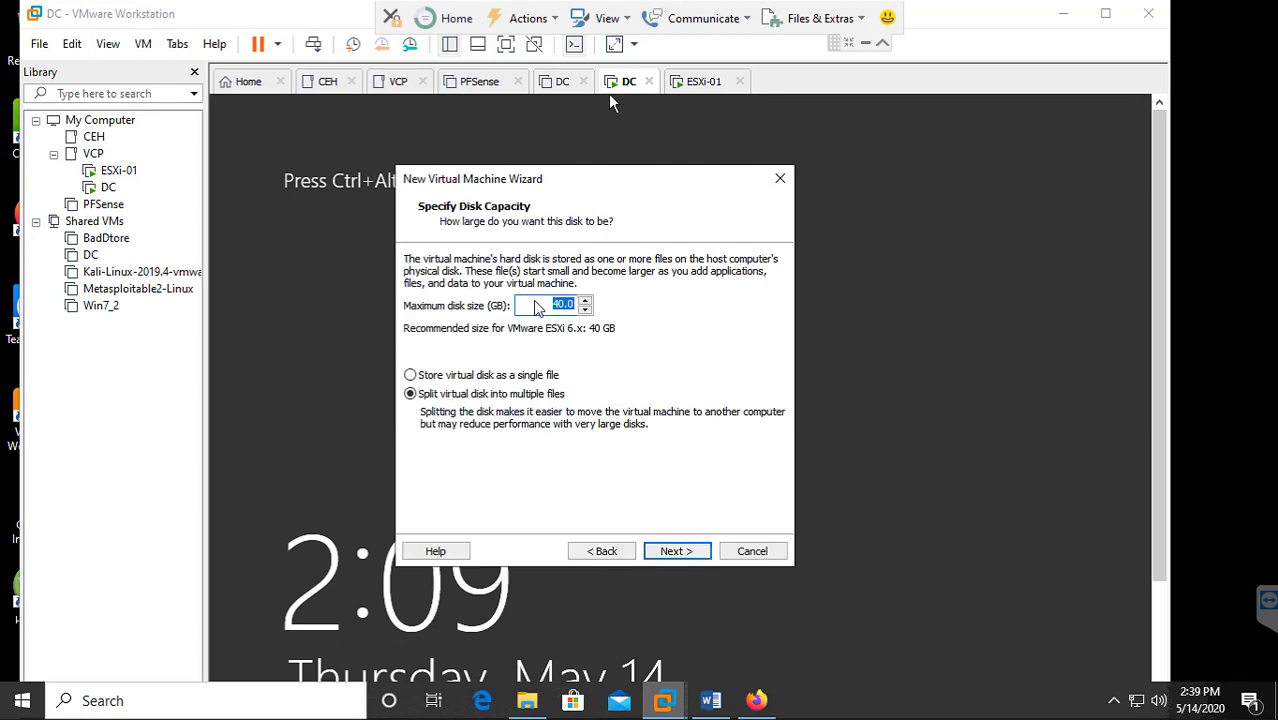
pyautogui.click(598, 551)
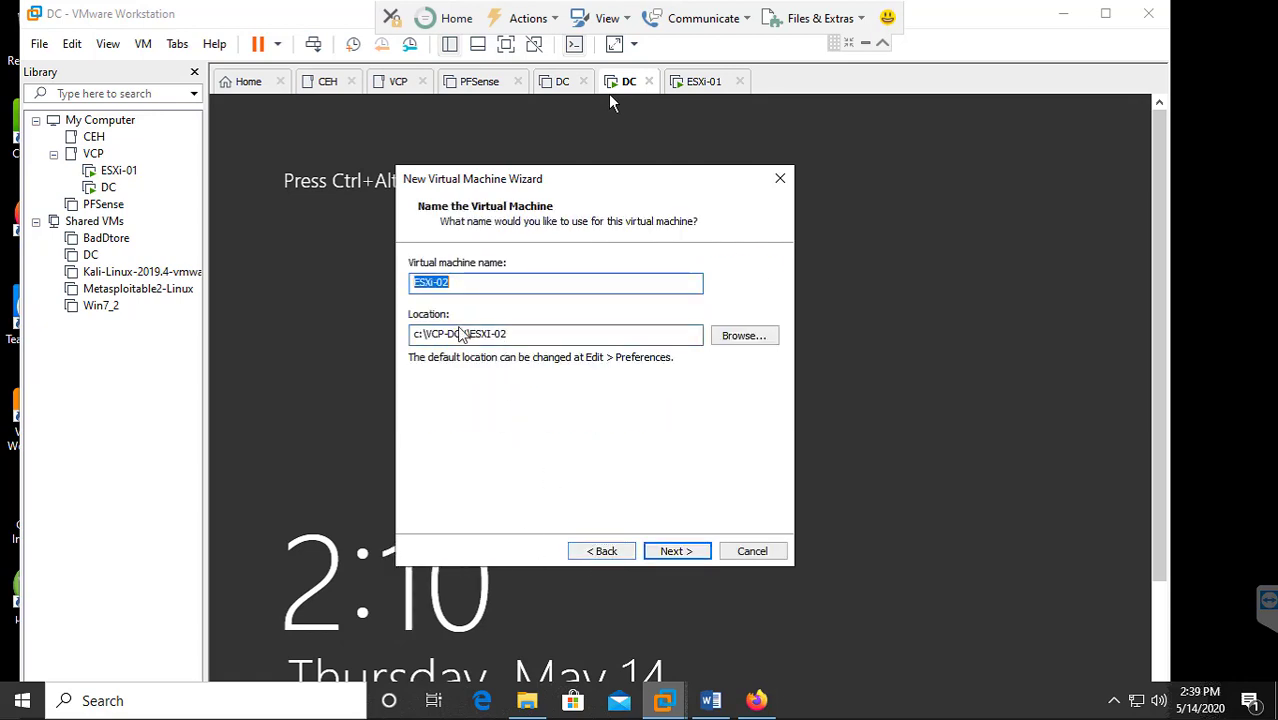
pyautogui.click(676, 551)
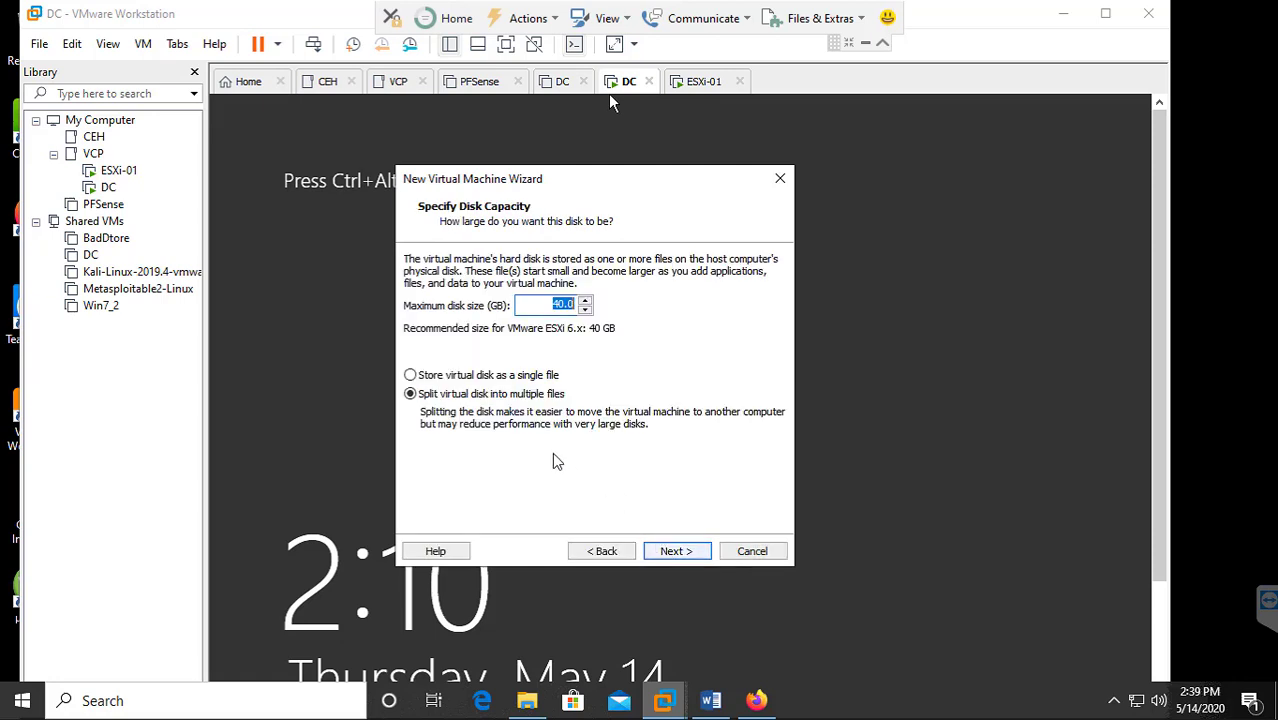
# Give it a 100 GB single-file disk, create the VM, and file it under VCP.
pyautogui.write('100')
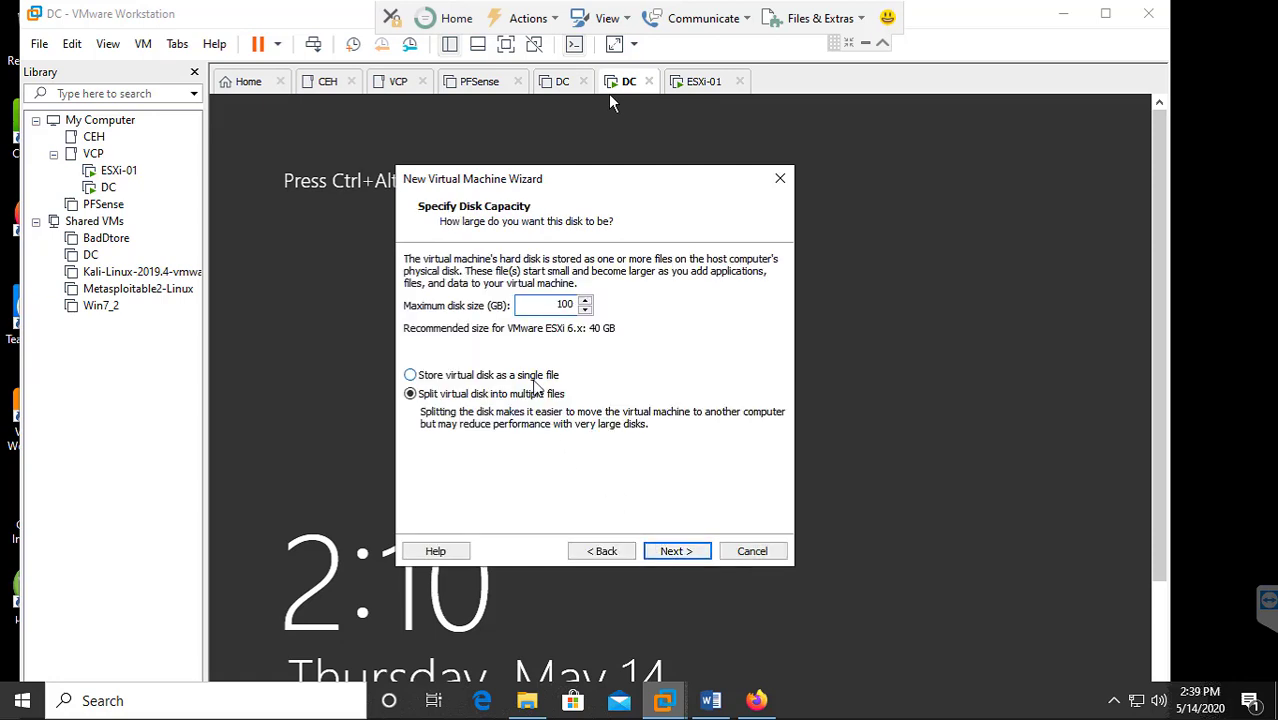
pyautogui.click(532, 376)
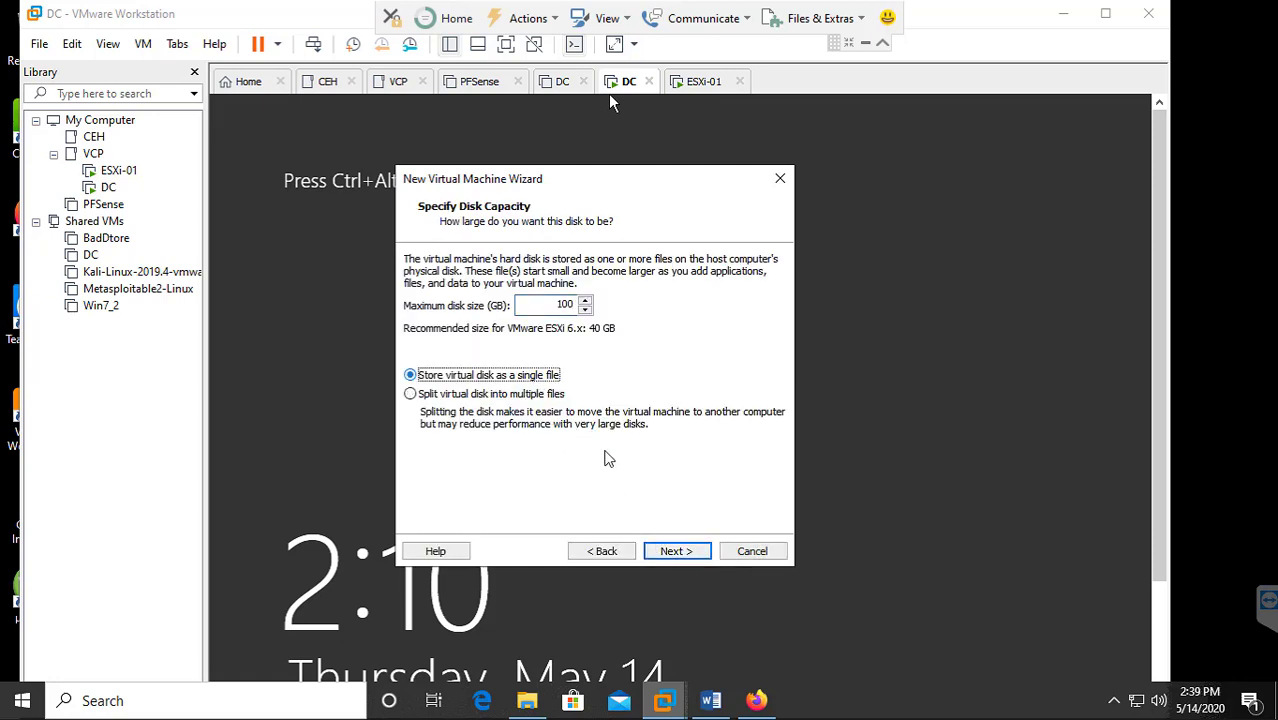
pyautogui.click(676, 551)
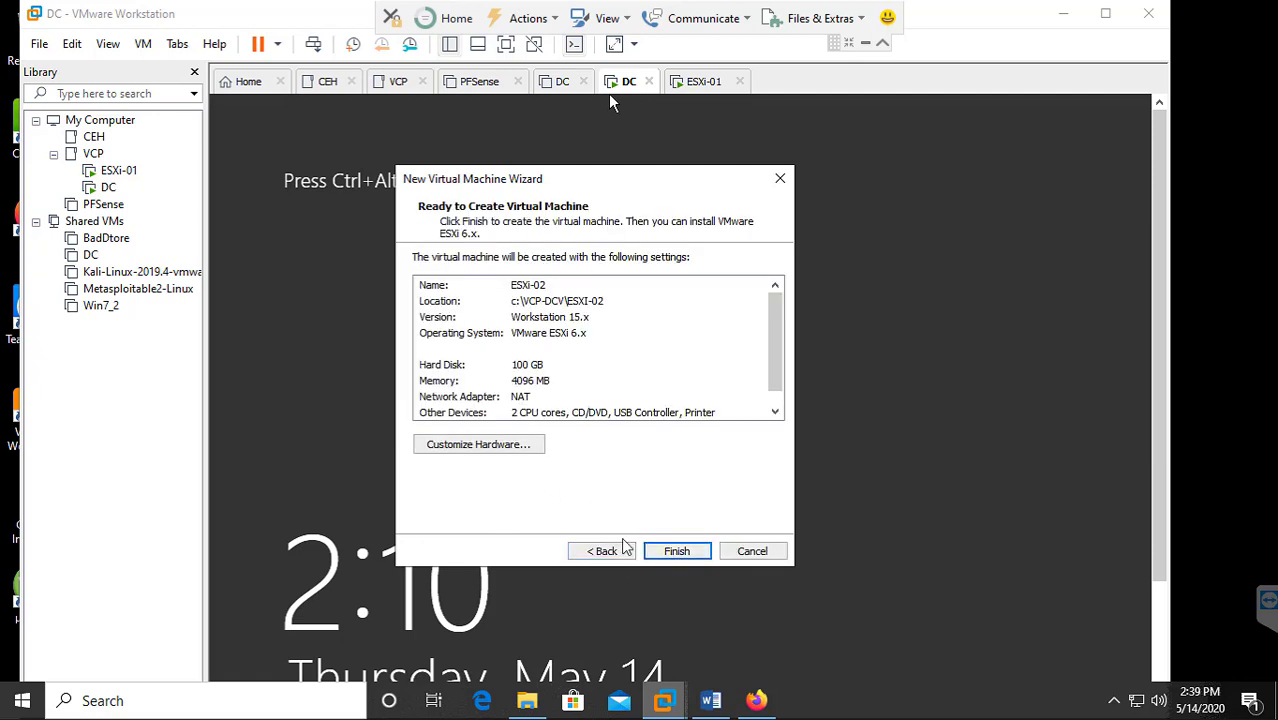
pyautogui.click(673, 551)
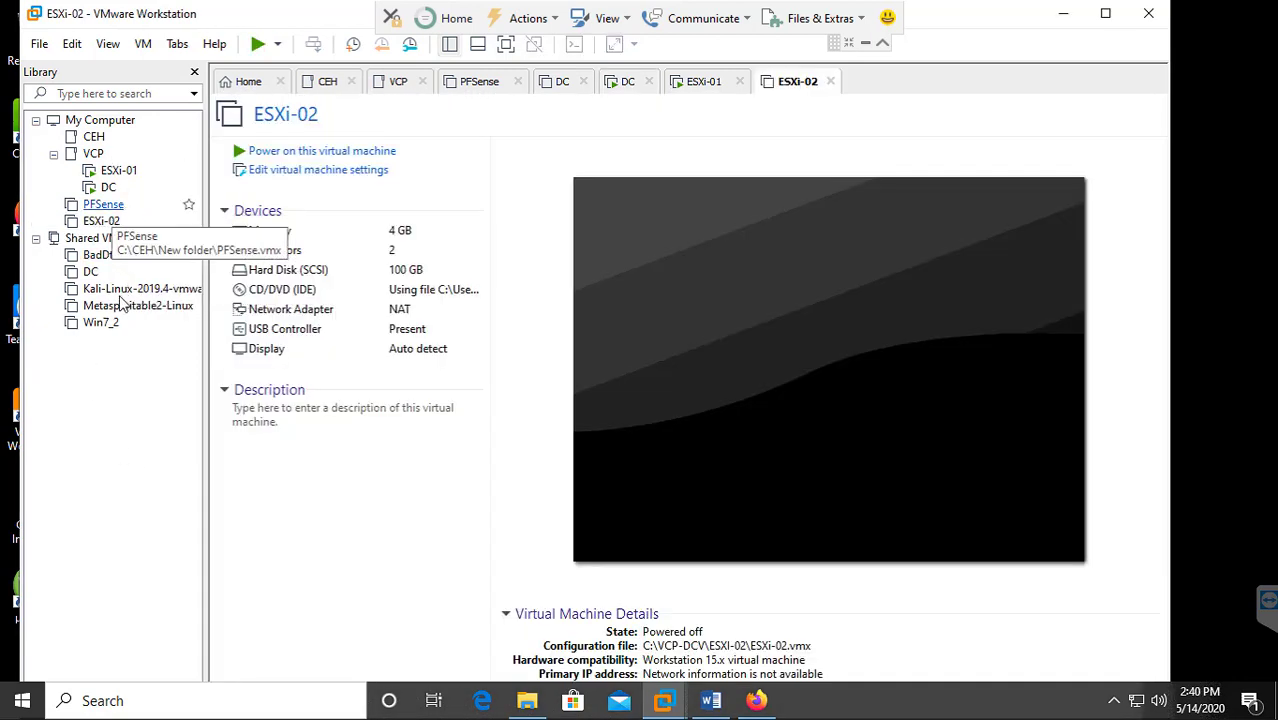
pyautogui.moveTo(100, 222); pyautogui.dragTo(94, 155)
pyautogui.click(120, 172)
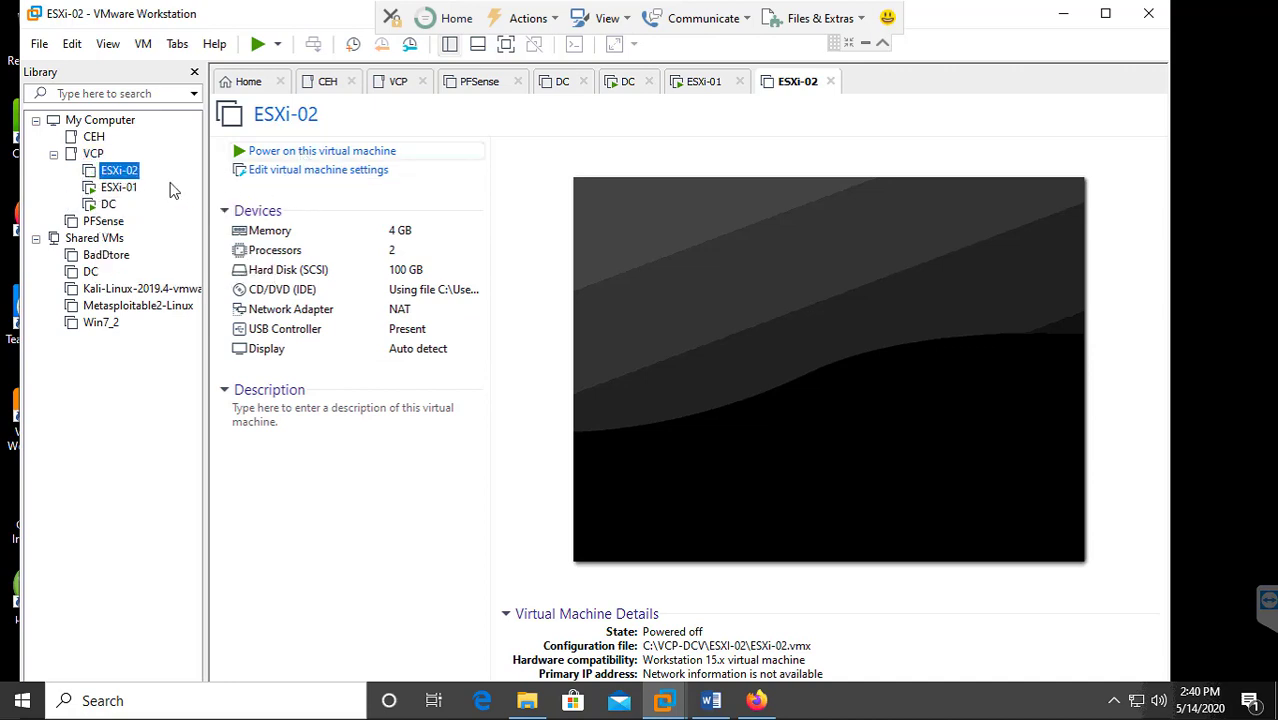
pyautogui.click(292, 172)
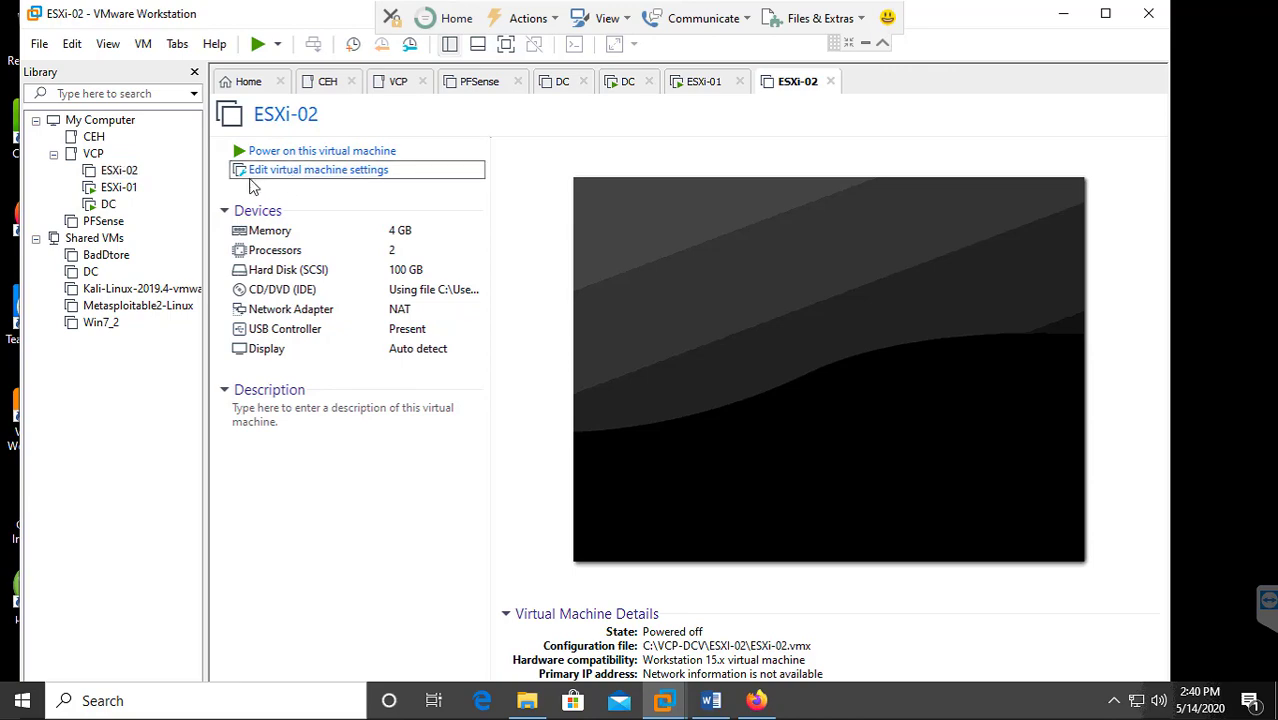
# Check the drives under This PC in File Explorer, then minimize Explorer to reveal ESXi-02's settings.
pyautogui.click(527, 703)
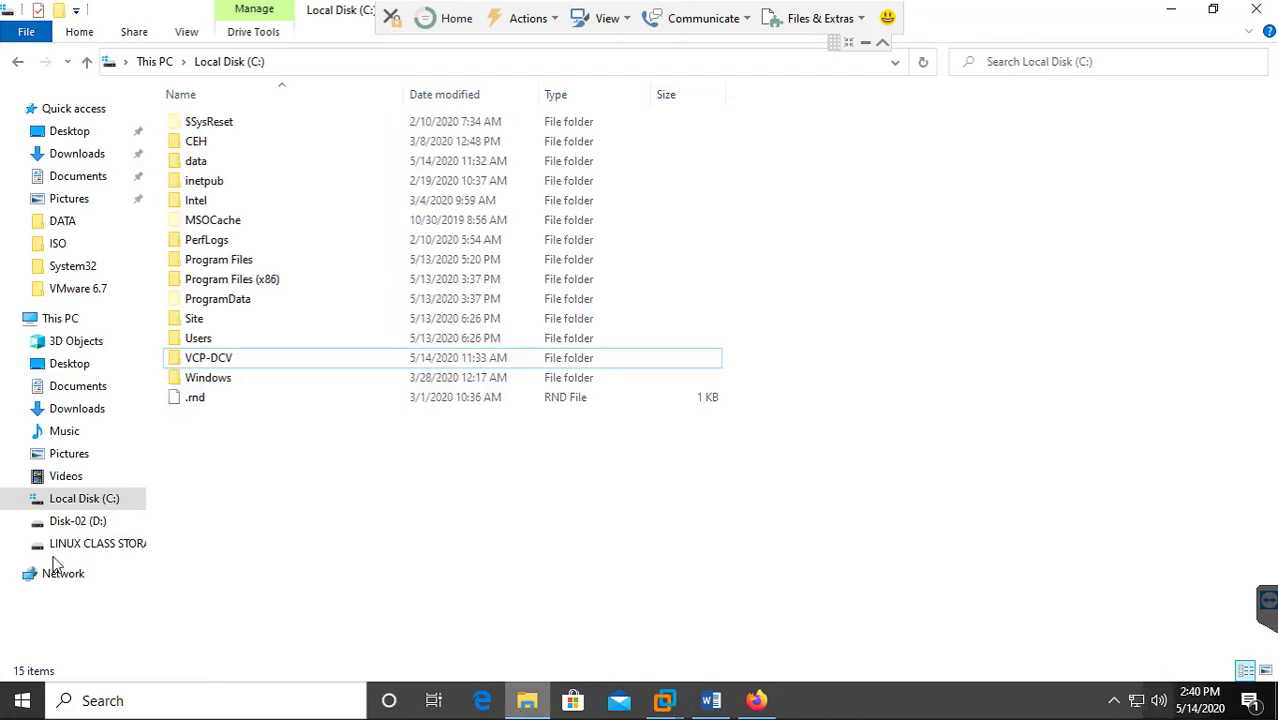
pyautogui.click(55, 318)
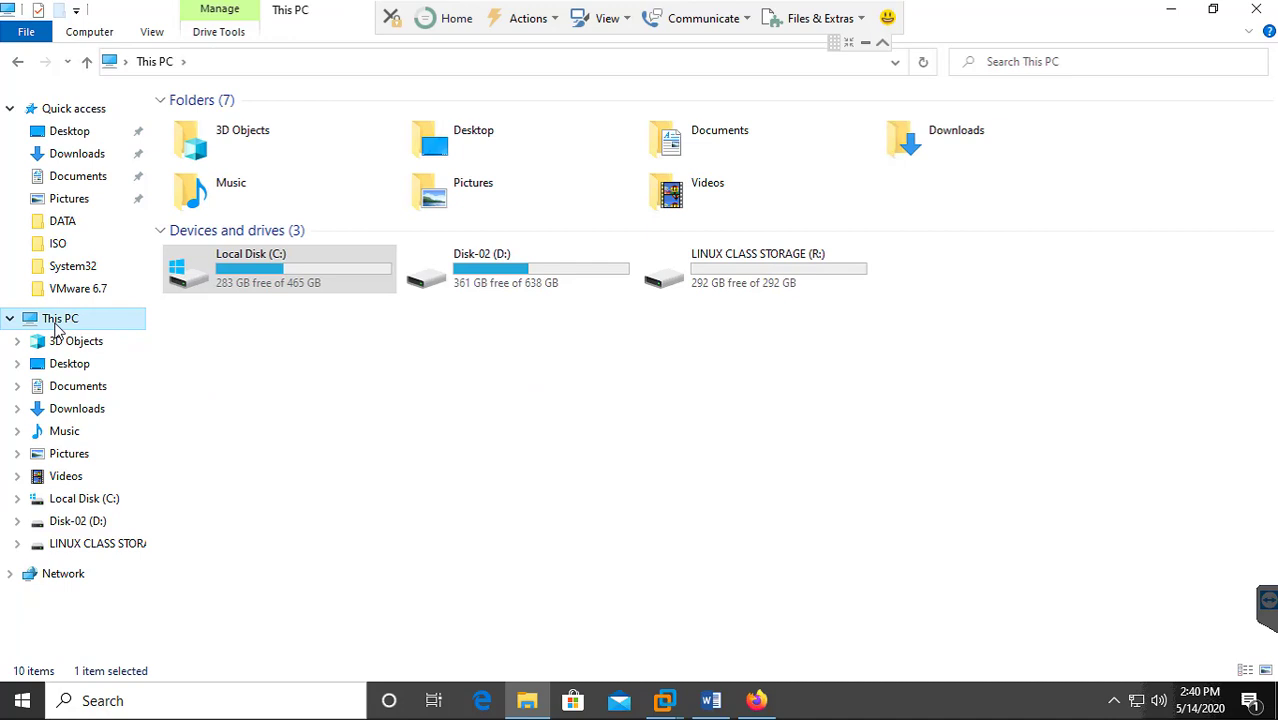
pyautogui.click(1178, 16)
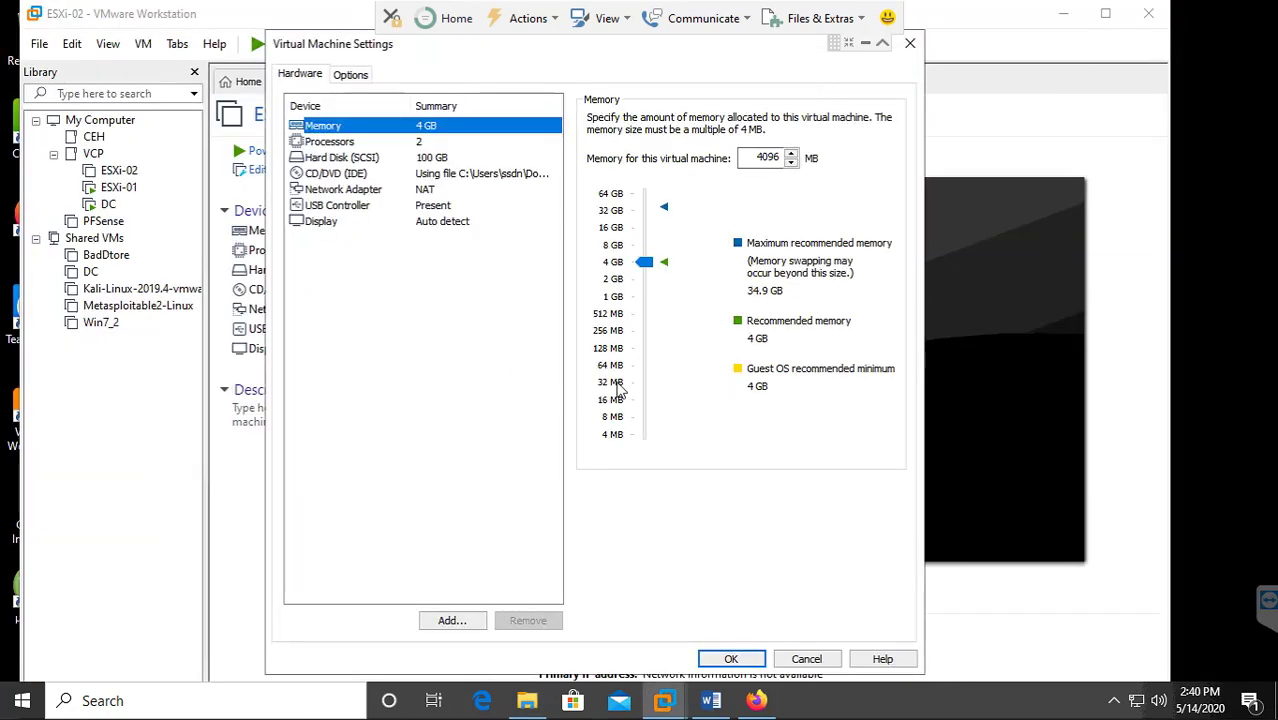
# Change ESXi-02's memory from 4096 MB to 20480 MB (20 GB).
pyautogui.click(765, 160)
pyautogui.doubleClick(765, 160)
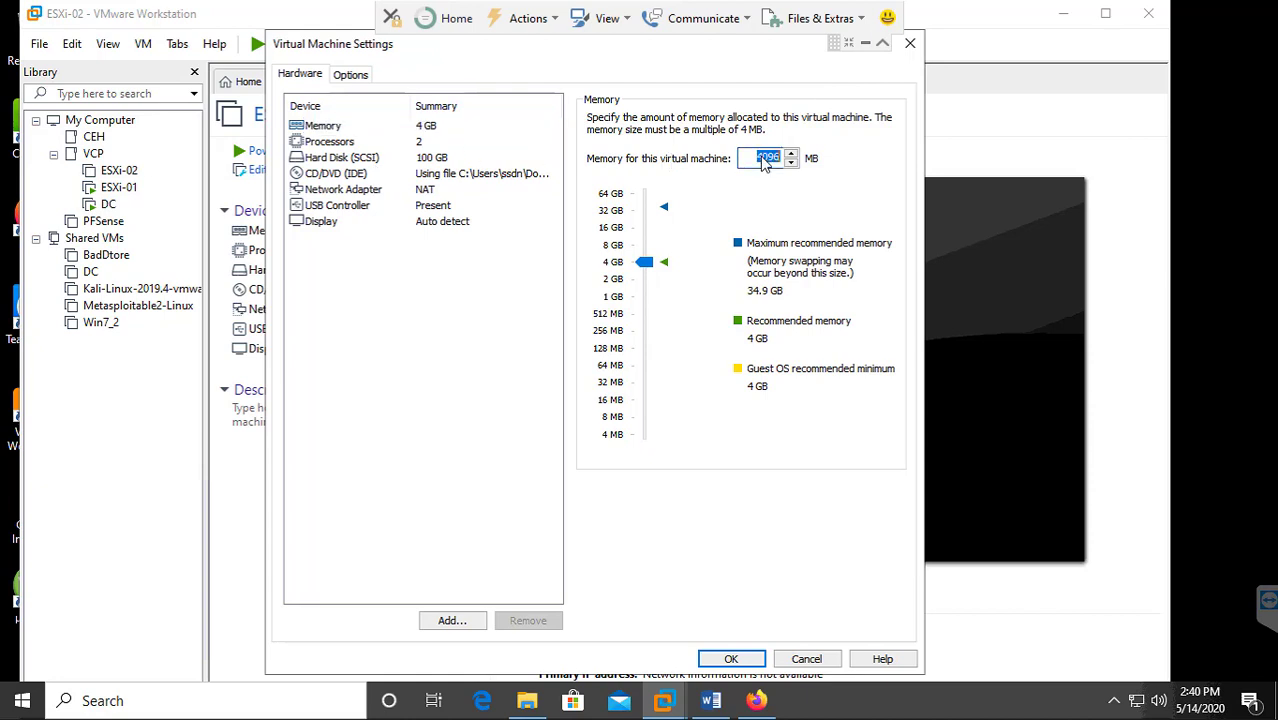
pyautogui.write('20480')
pyautogui.click(458, 333)
# Set the existing network adapter to Bridged and add a second network adapter.
pyautogui.click(340, 191)
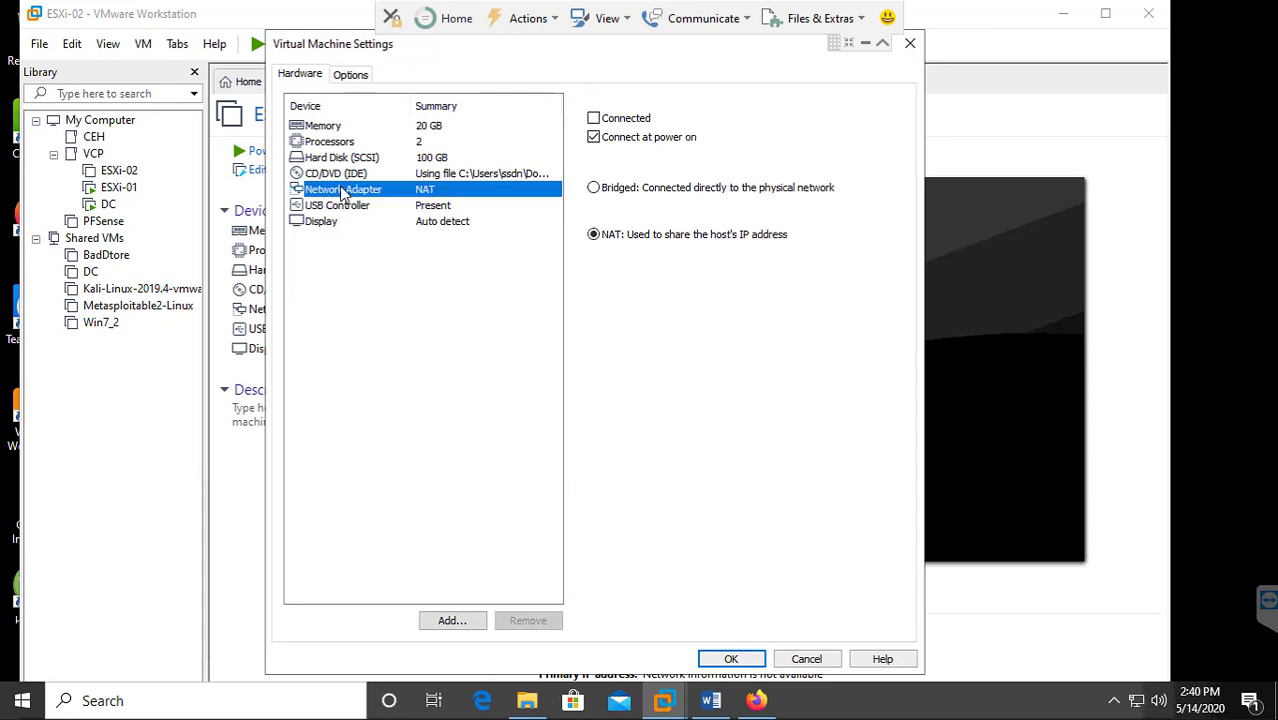
pyautogui.click(593, 188)
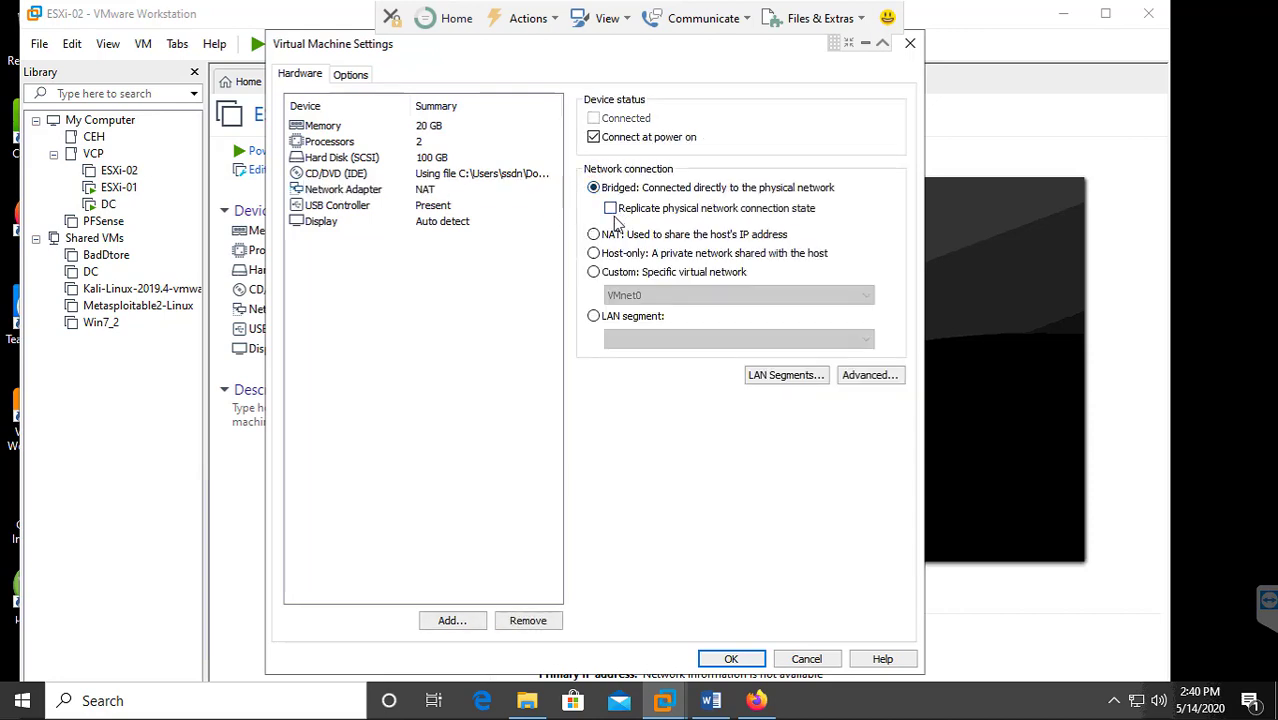
pyautogui.click(463, 621)
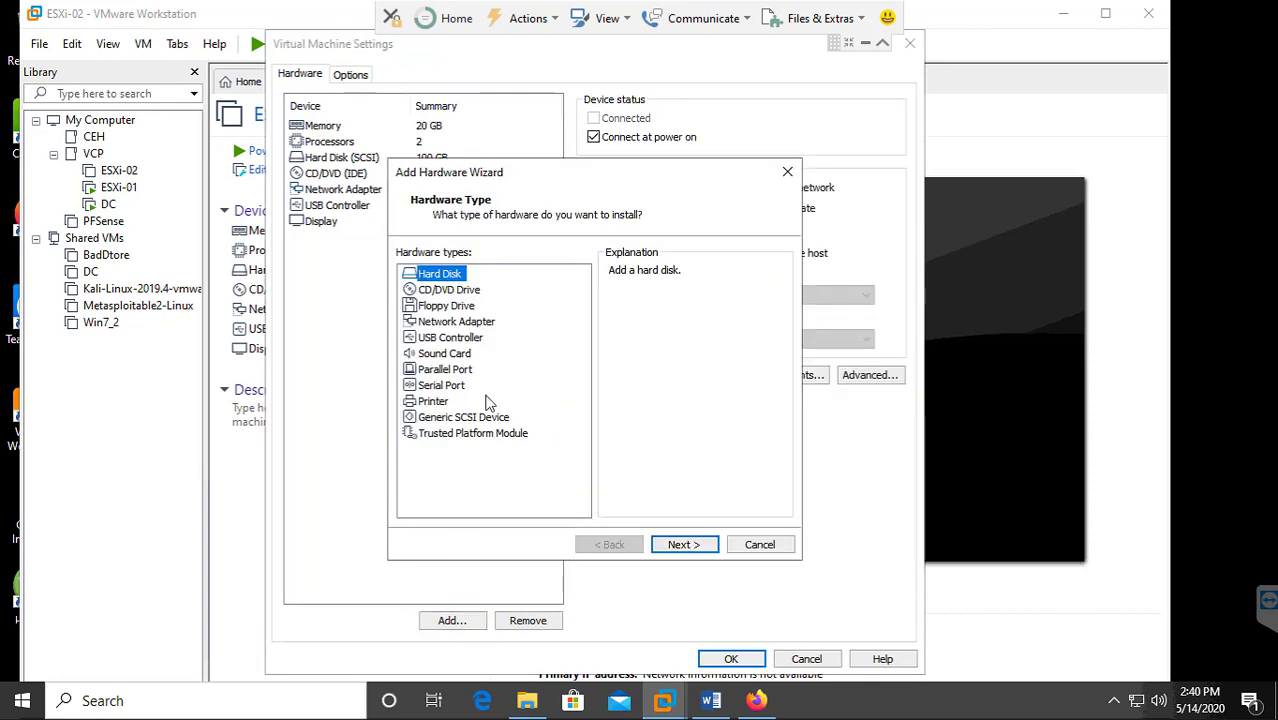
pyautogui.click(454, 321)
pyautogui.click(674, 546)
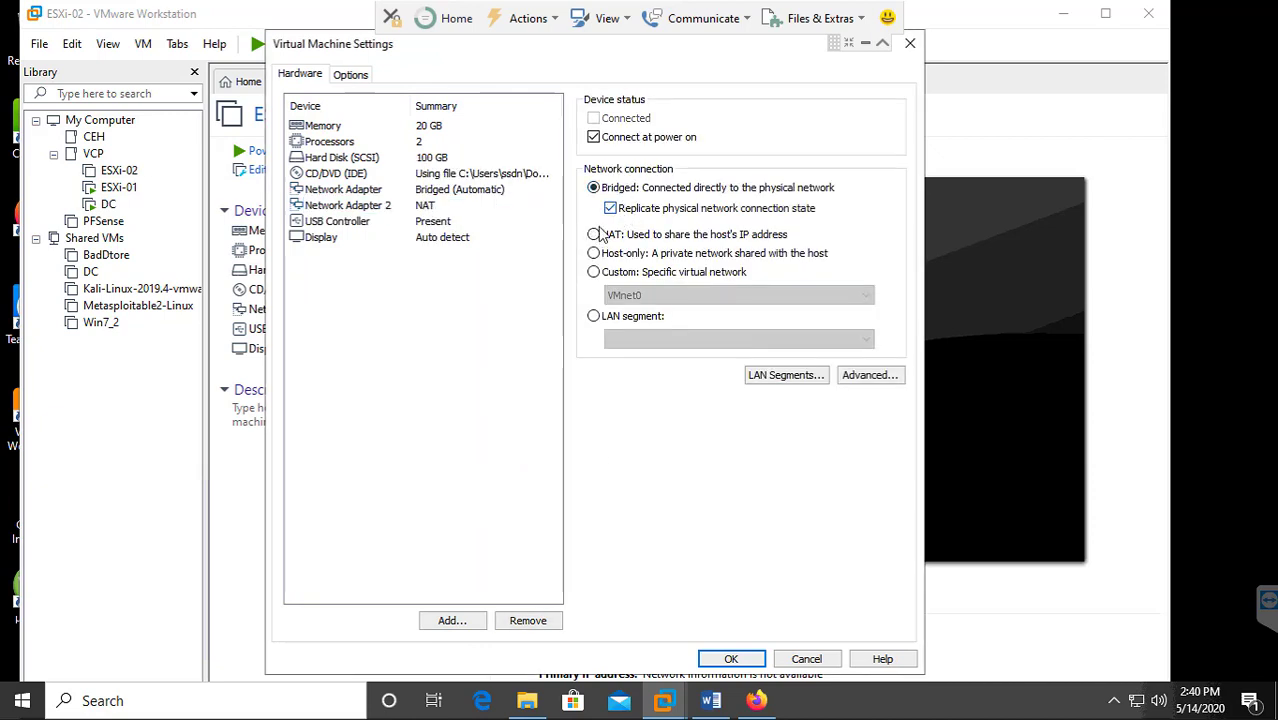
# Add a third network adapter, bridged, with physical network connection state replicated.
pyautogui.click(456, 621)
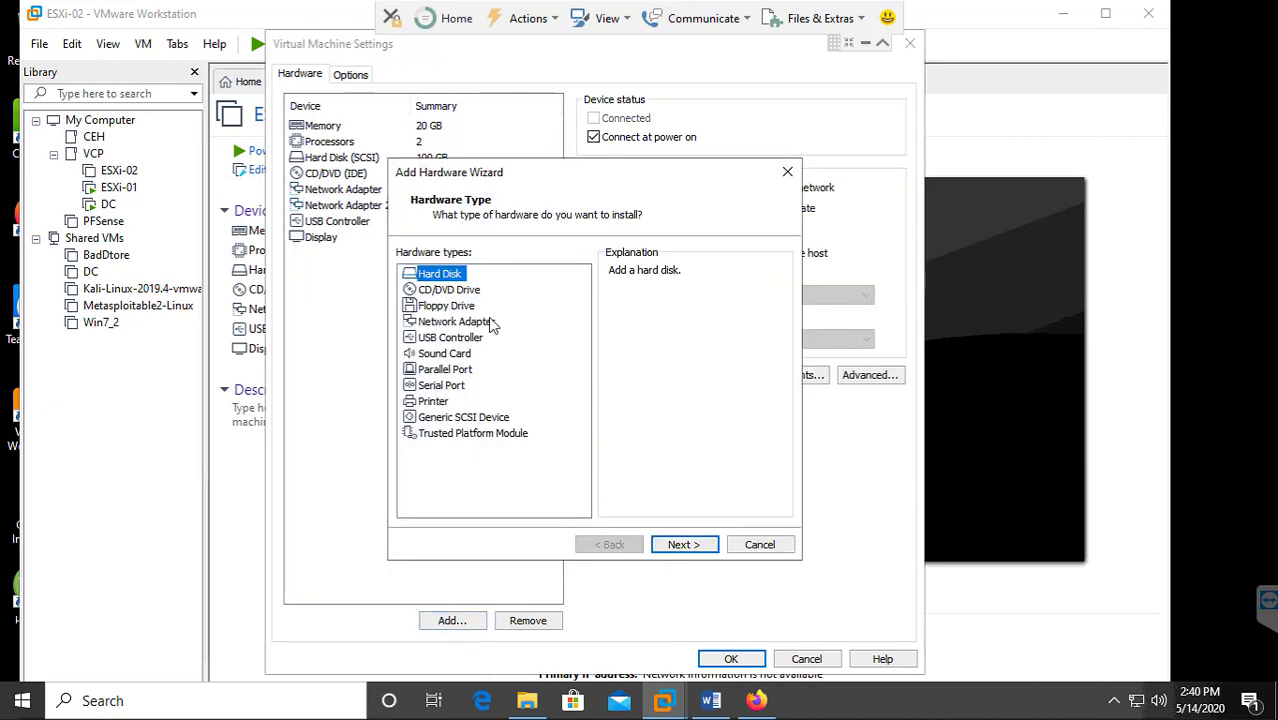
pyautogui.click(465, 321)
pyautogui.click(684, 545)
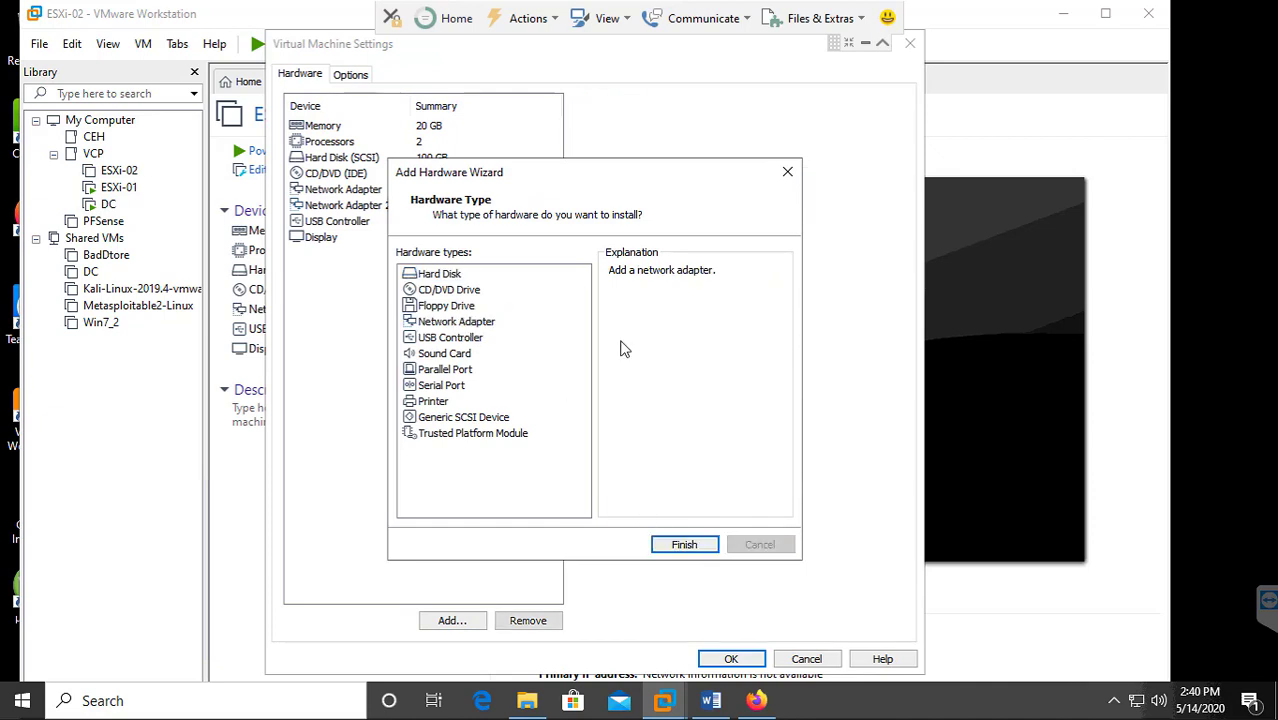
pyautogui.click(628, 189)
pyautogui.click(632, 212)
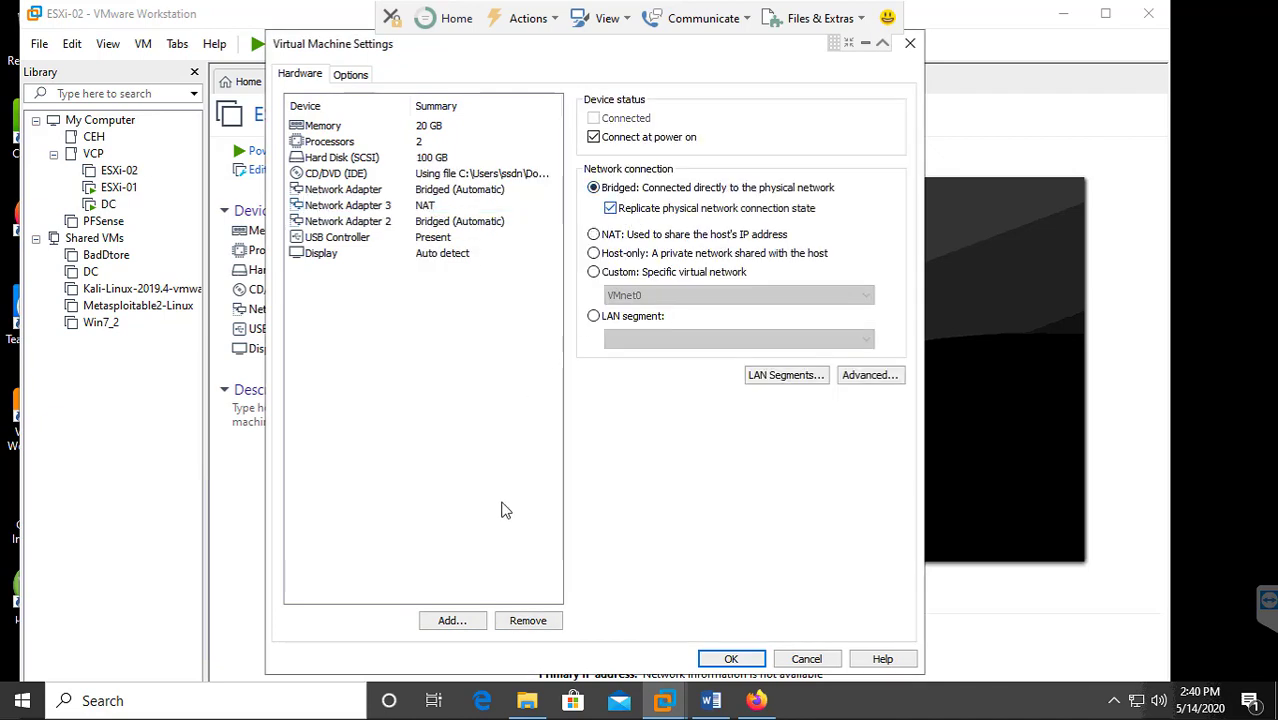
# Add a fourth network adapter set to Bridged and apply the hardware settings.
pyautogui.click(450, 621)
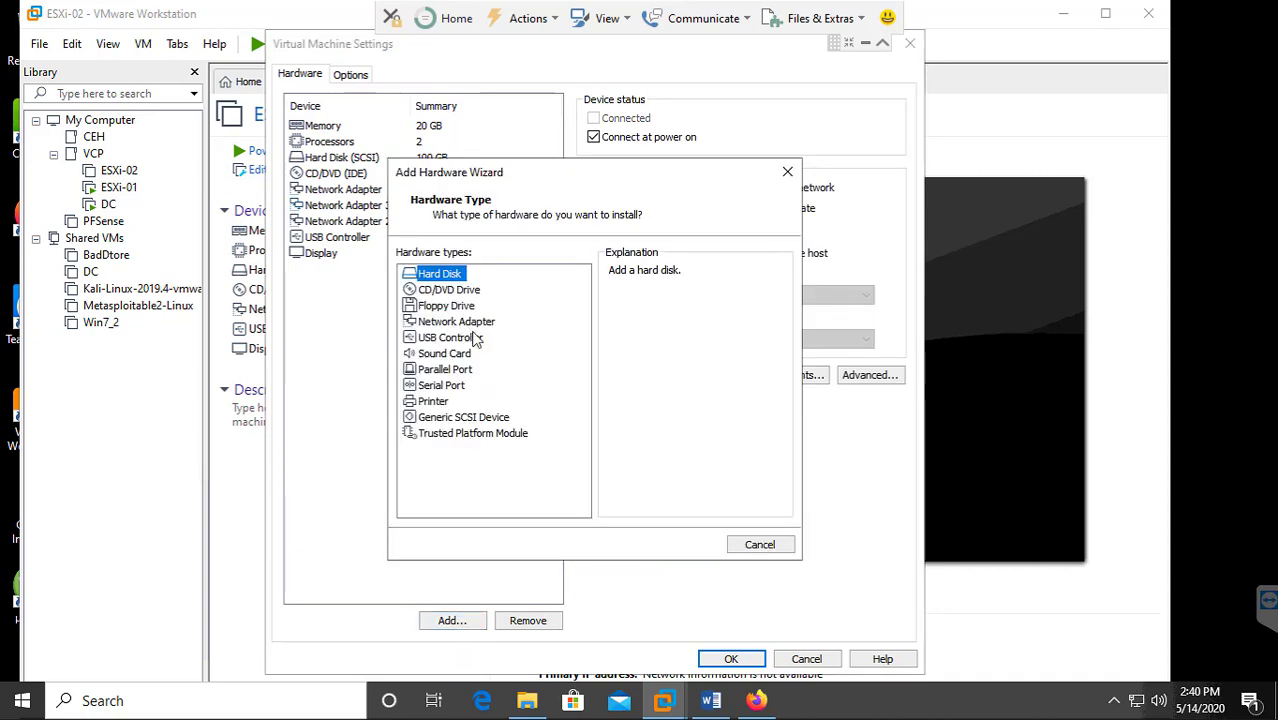
pyautogui.click(456, 321)
pyautogui.click(684, 545)
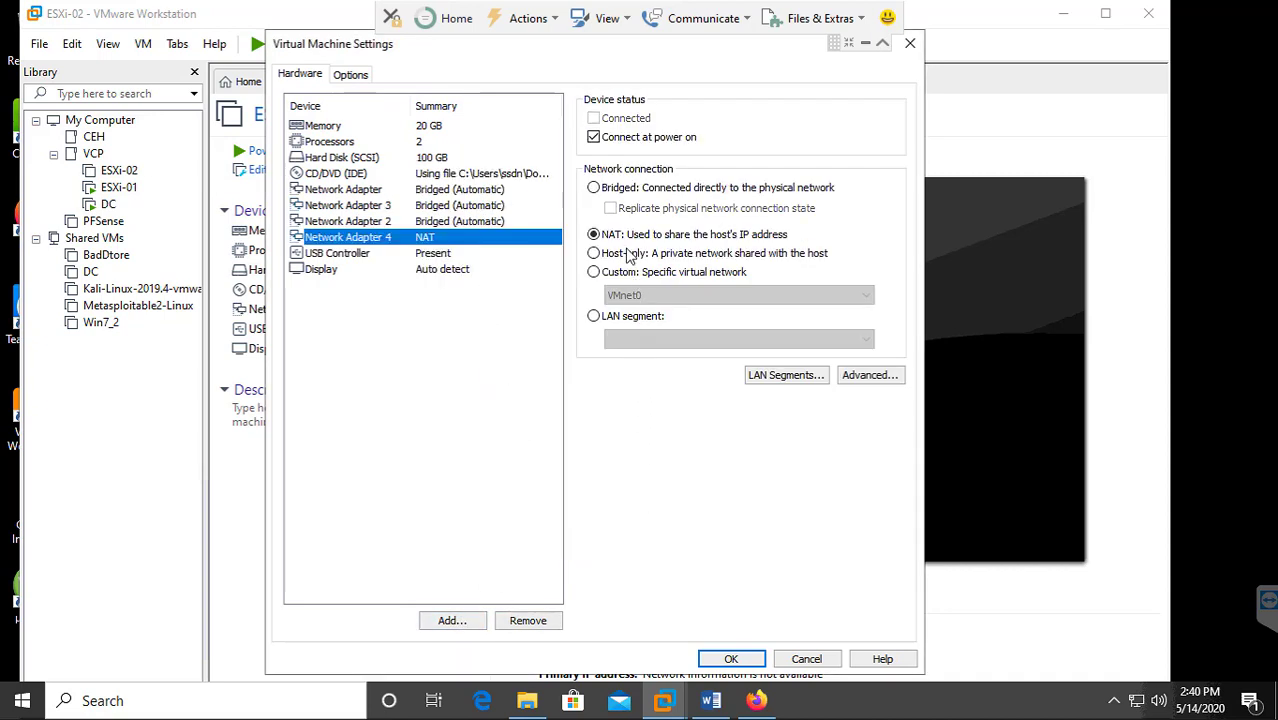
pyautogui.click(596, 188)
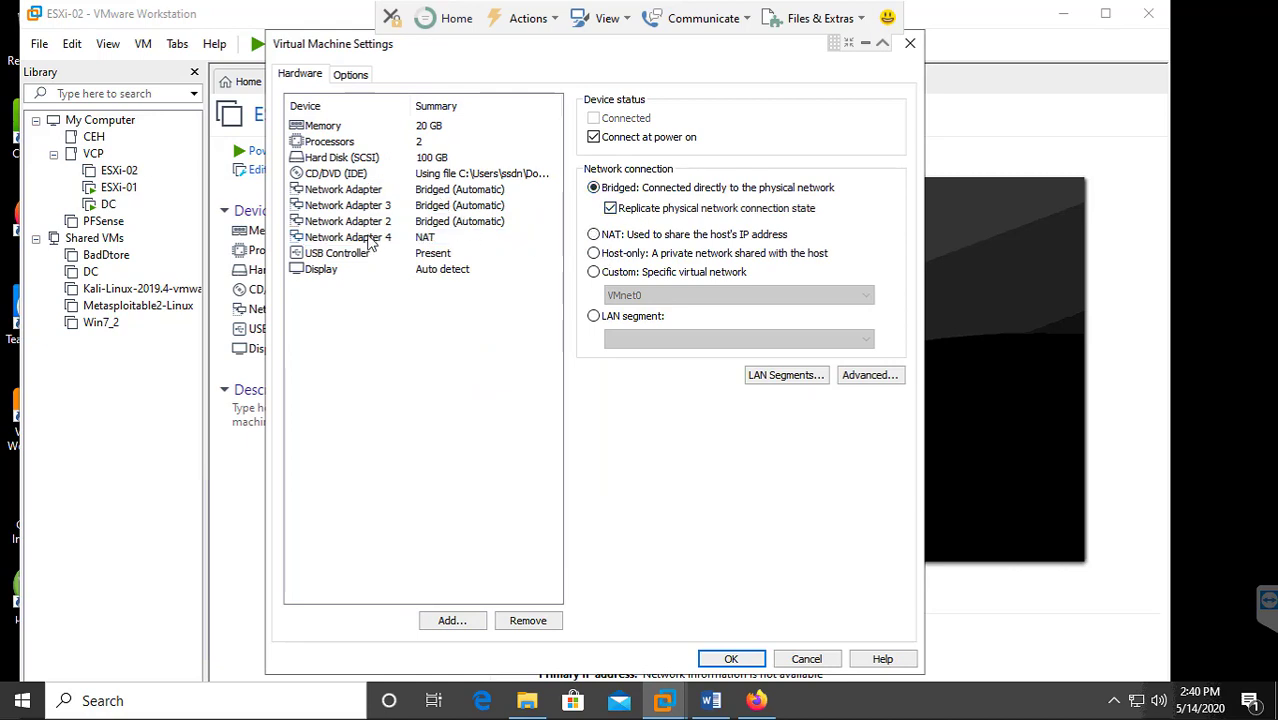
pyautogui.click(734, 660)
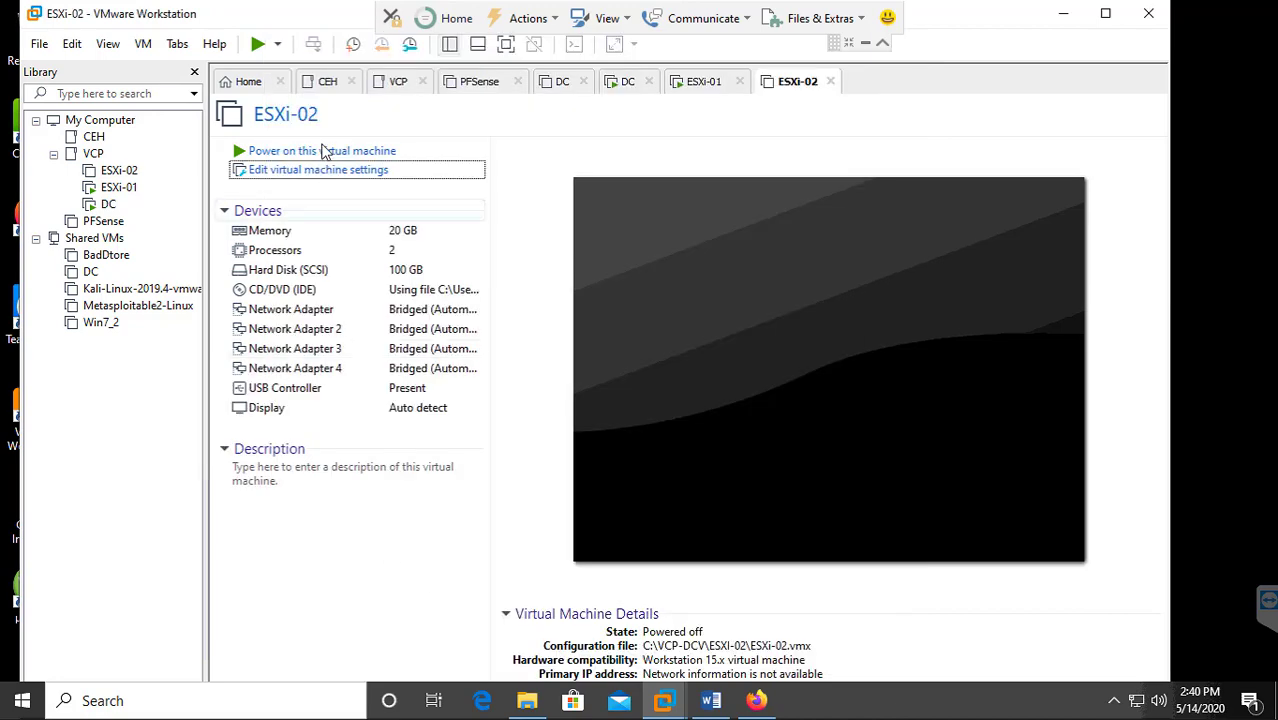
# Power on ESXi-02 to load its ESXi installer, then select ESXi-01 in the Library.
pyautogui.click(322, 150)
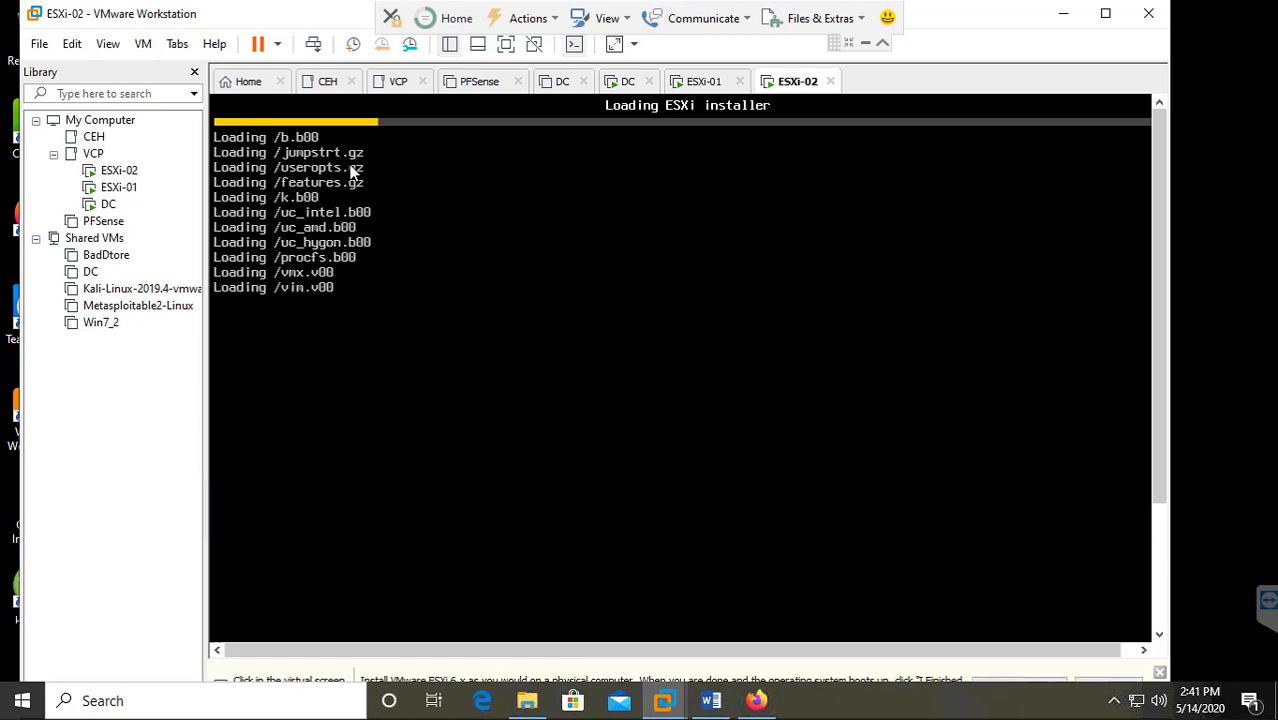
pyautogui.click(118, 188)
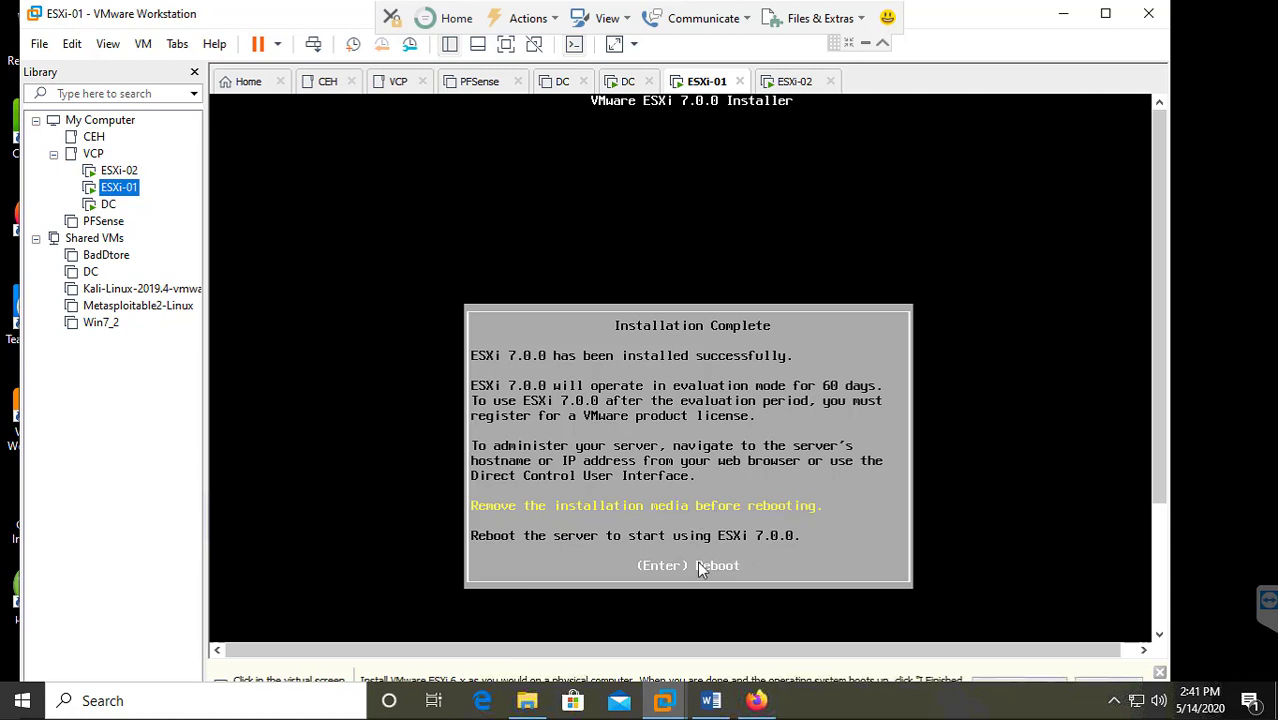
# Disconnect ESXi-01's CD/DVD installation media, reboot it, and switch back to the booting ESXi-02.
pyautogui.click(1107, 14)
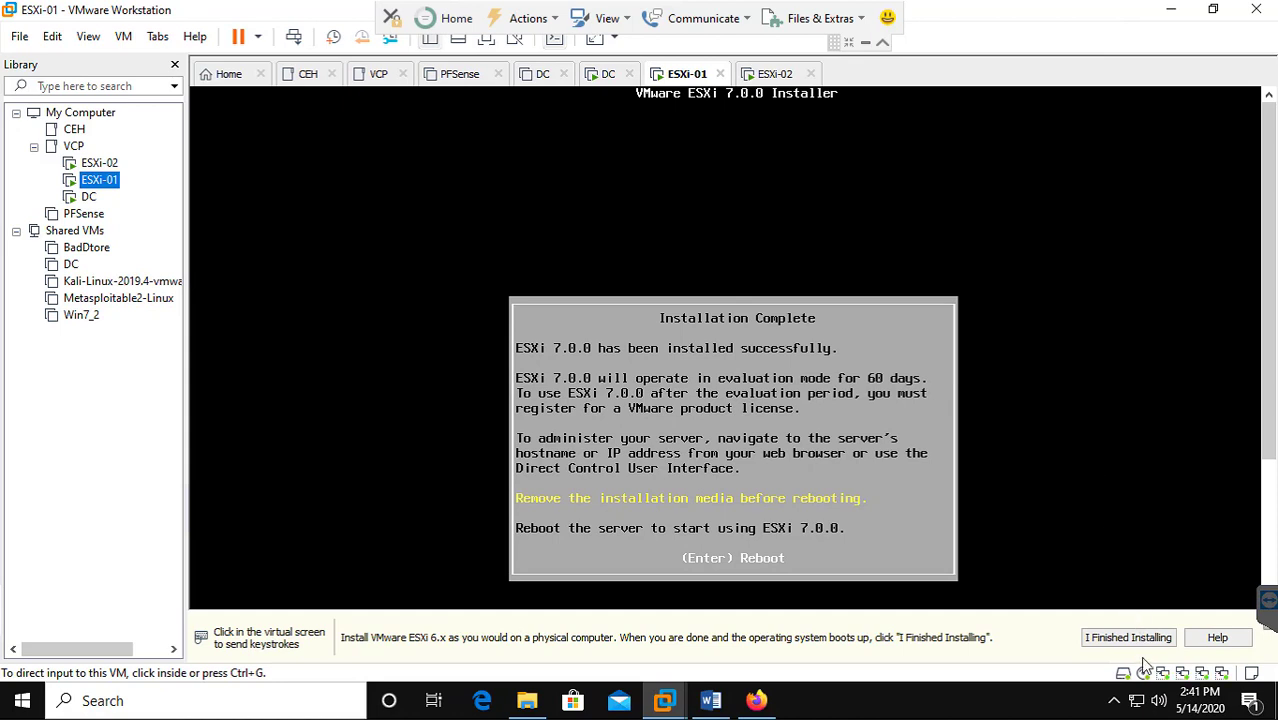
pyautogui.click(1143, 671)
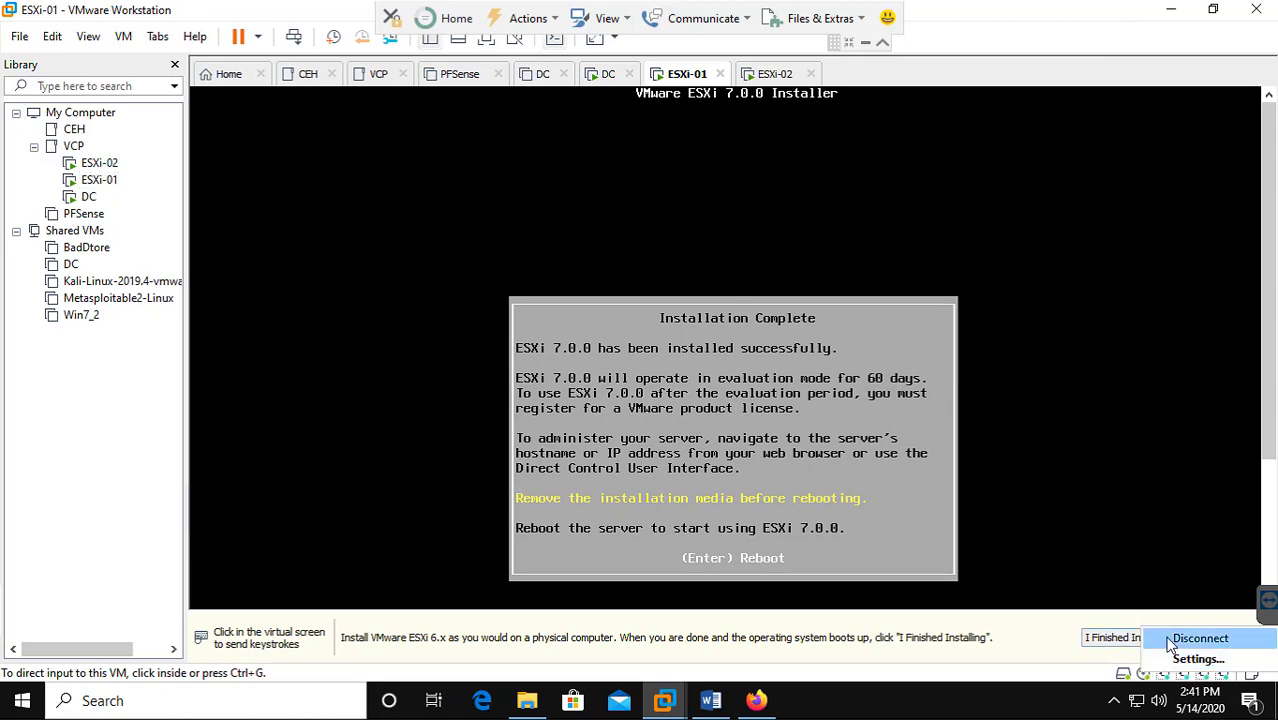
pyautogui.click(1172, 645)
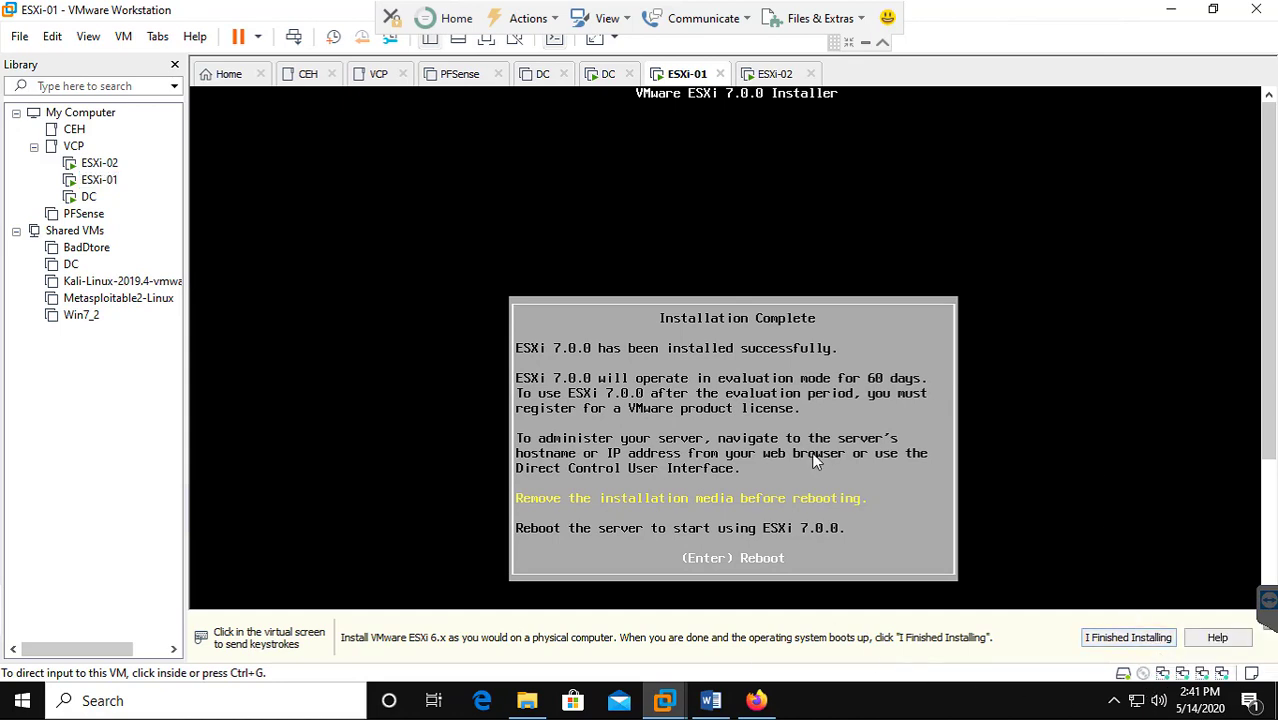
pyautogui.click(816, 460)
pyautogui.press('Return')
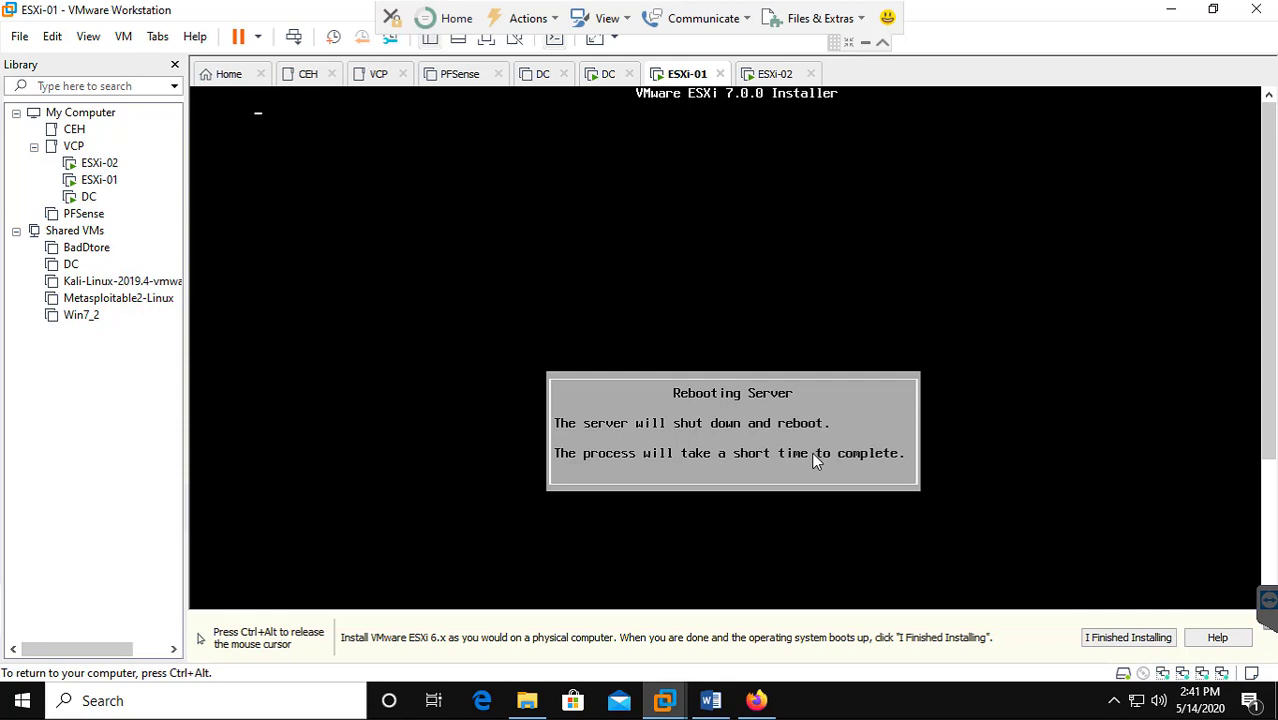
pyautogui.click(103, 164)
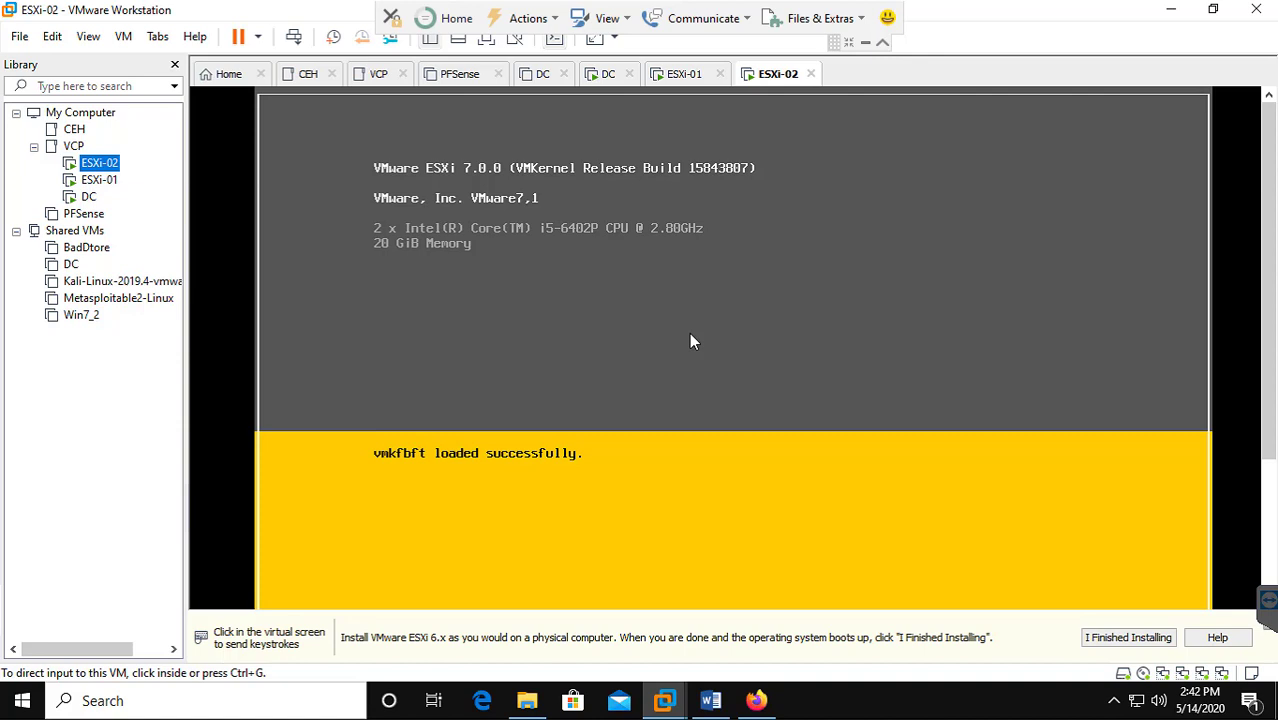
# Exit TeamViewer full screen and wait for ESXi-02 to reach the ESXi 7.0.0 Welcome screen.
pyautogui.click(1114, 700)
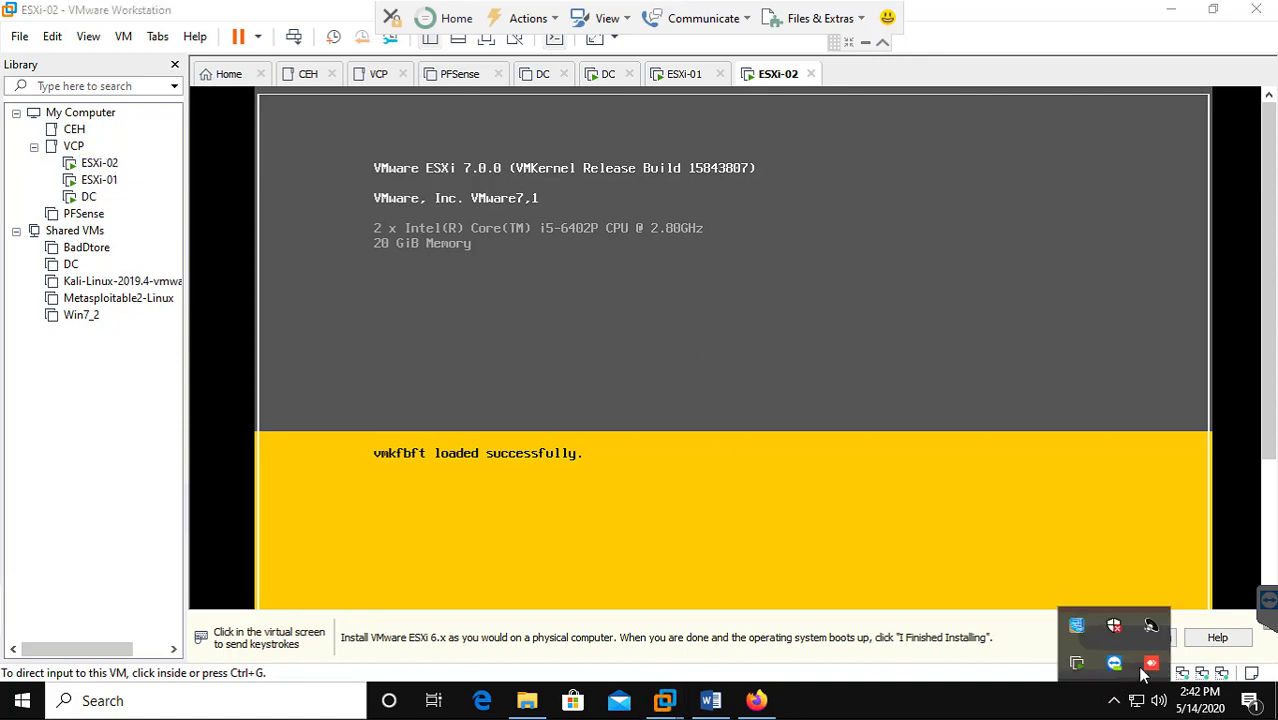
pyautogui.click(1067, 705)
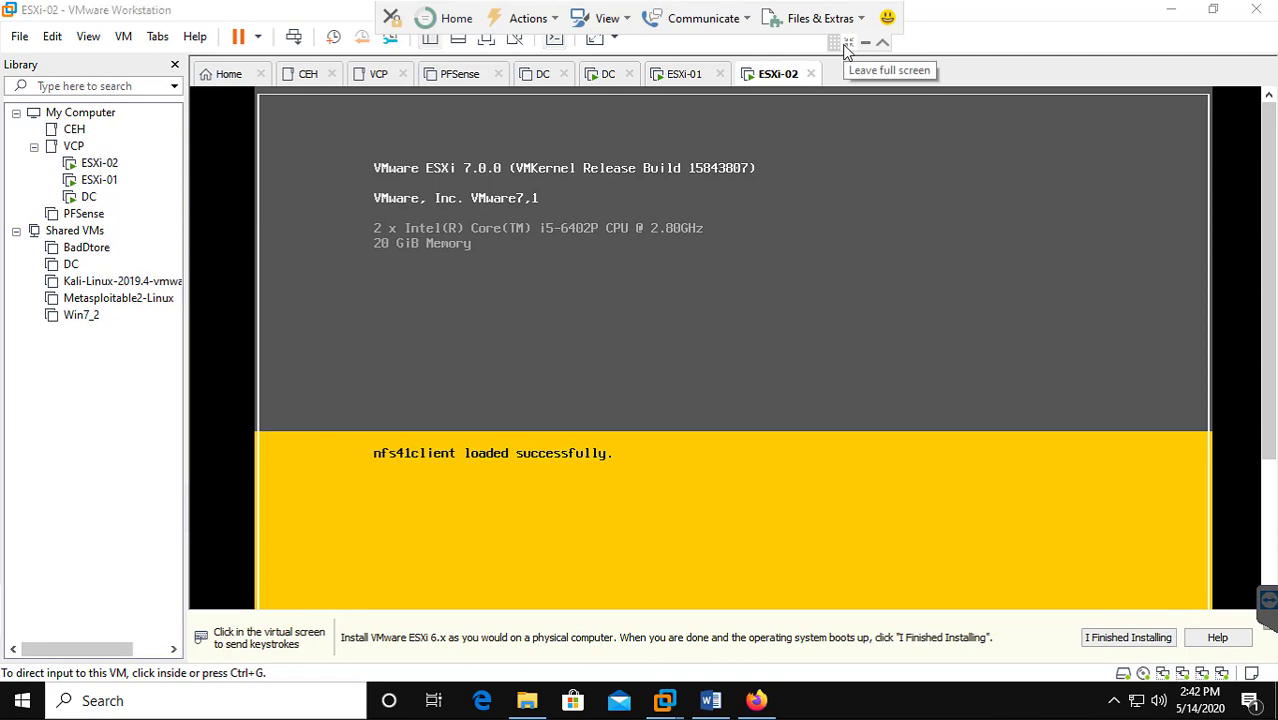
pyautogui.click(845, 50)
pyautogui.click(457, 702)
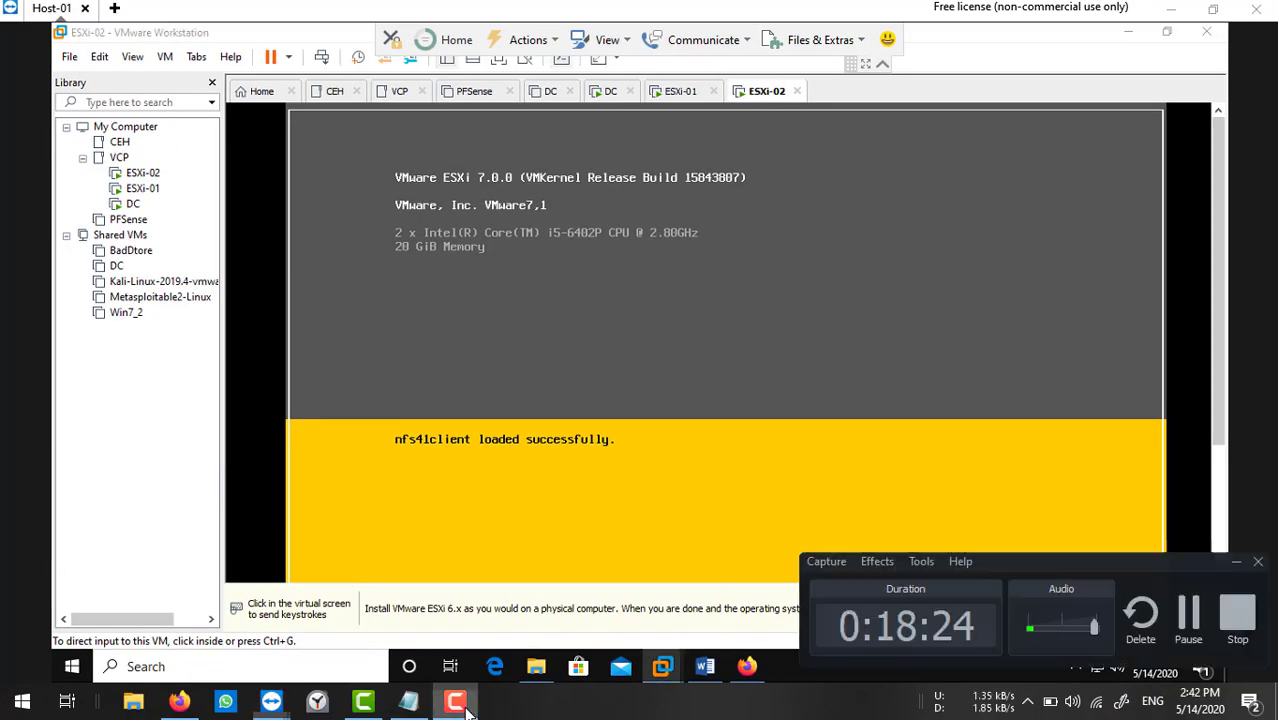
pyautogui.click(1186, 620)
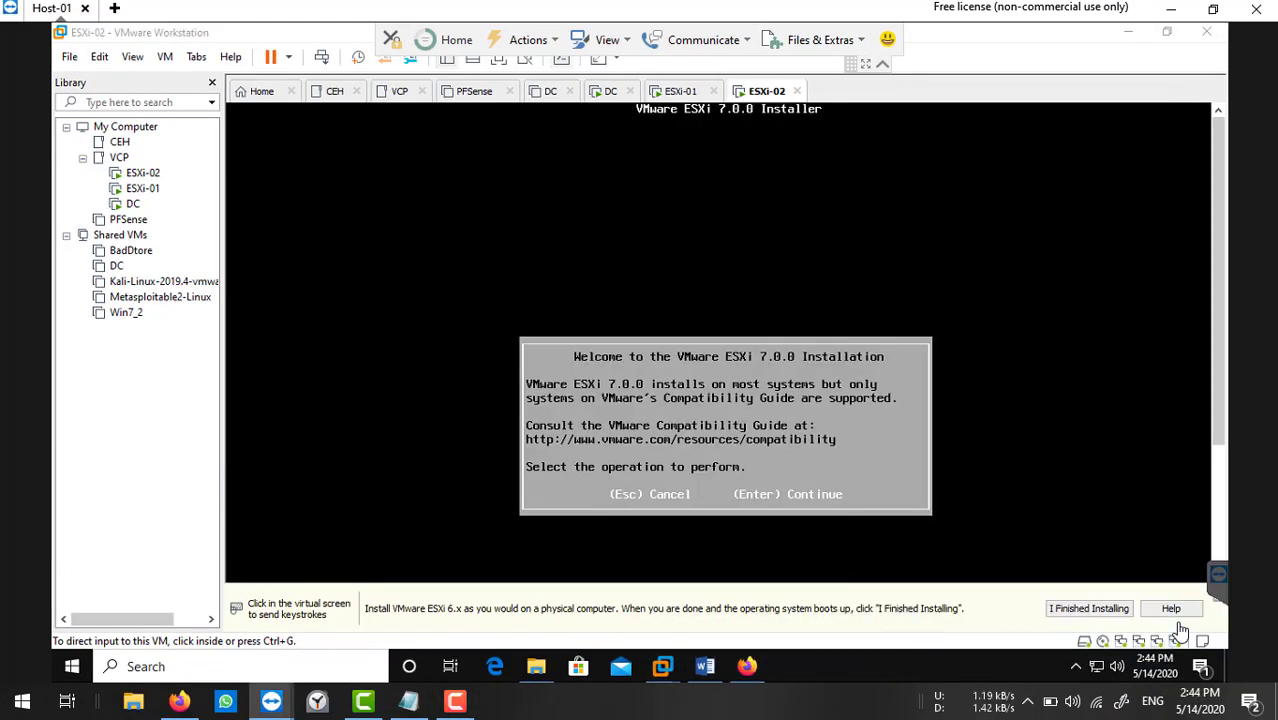
pyautogui.click(1025, 702)
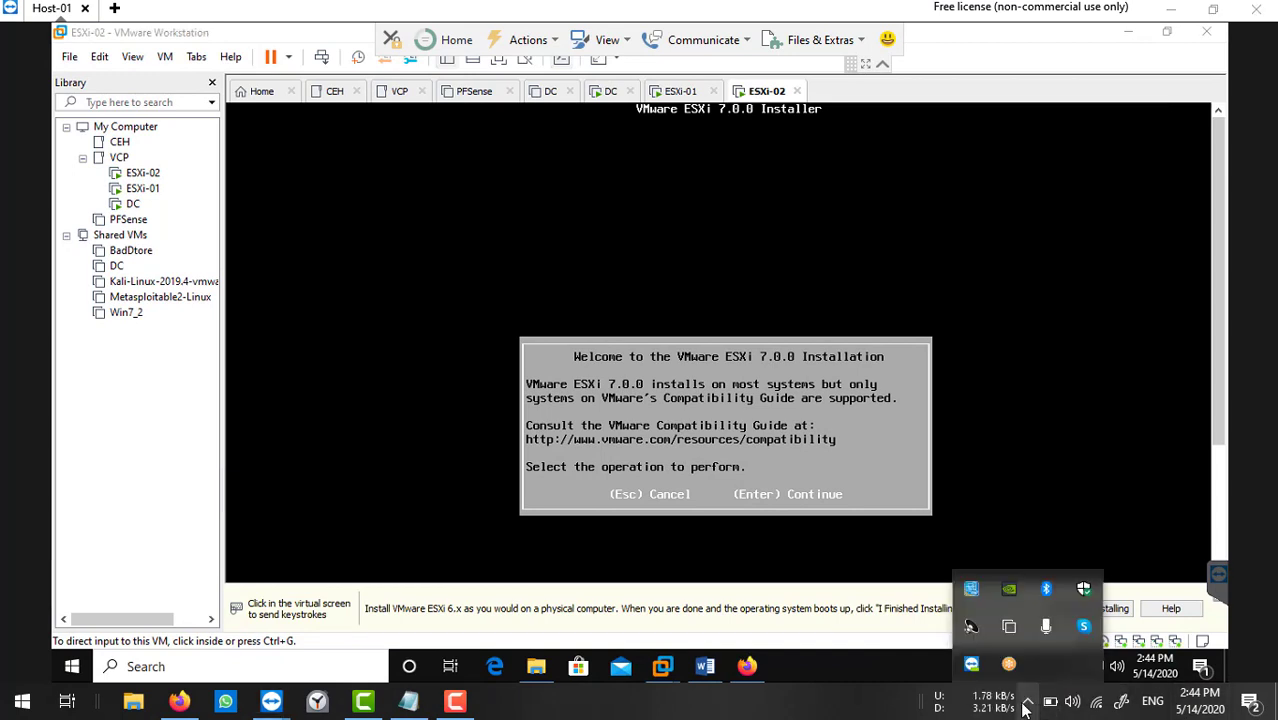
pyautogui.click(1025, 706)
pyautogui.click(455, 702)
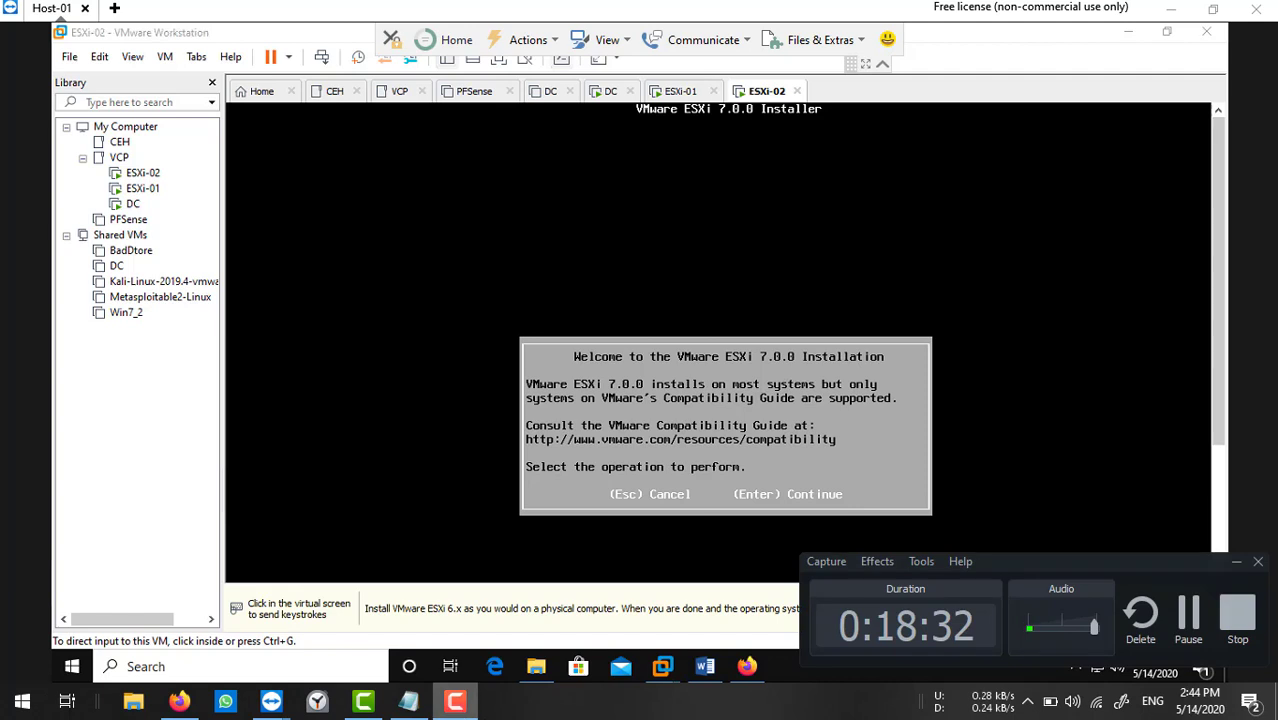
pyautogui.click(1236, 561)
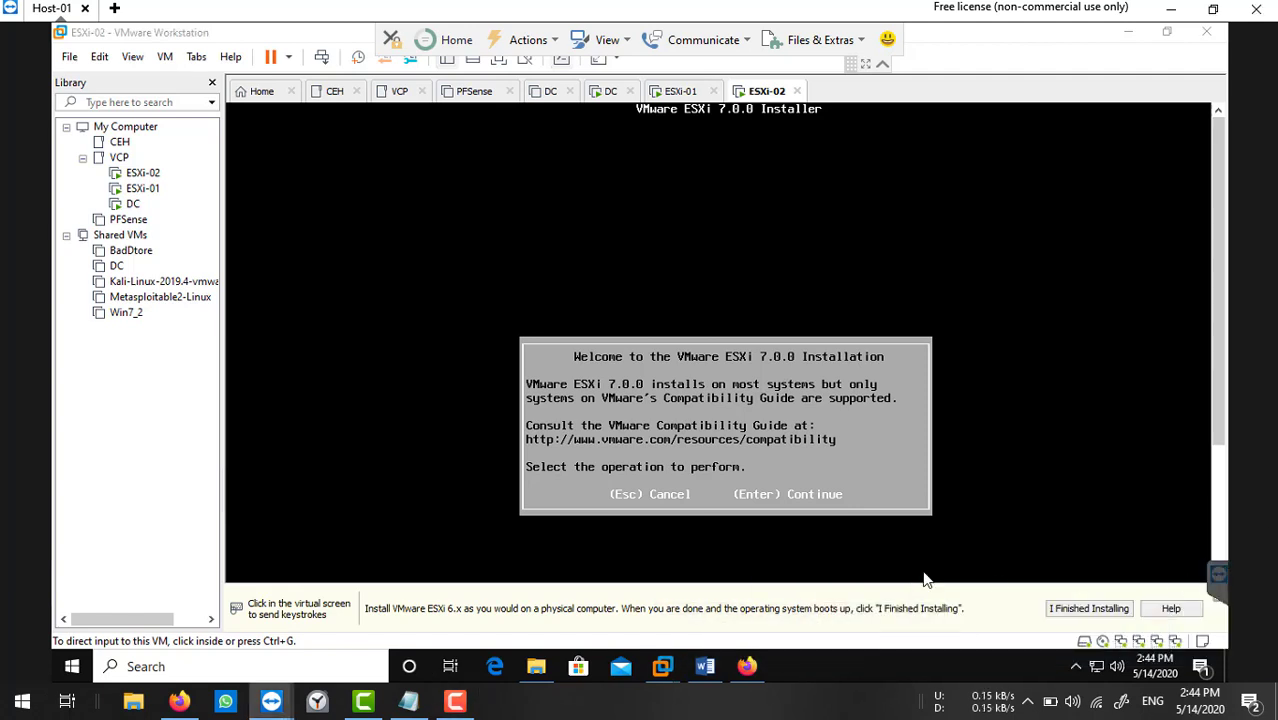
# Accept the EULA, then choose the 100 GB local disk and US Default keyboard.
pyautogui.click(895, 376)
pyautogui.press('Return')
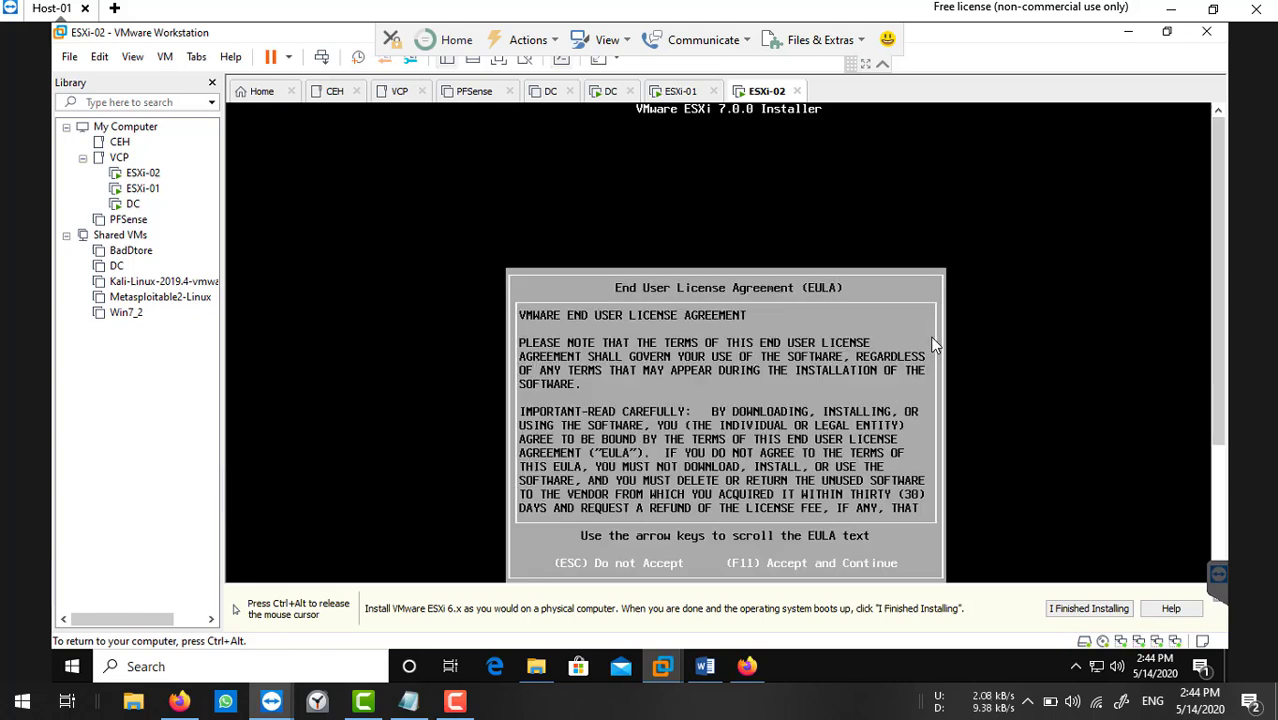
pyautogui.press('F11')
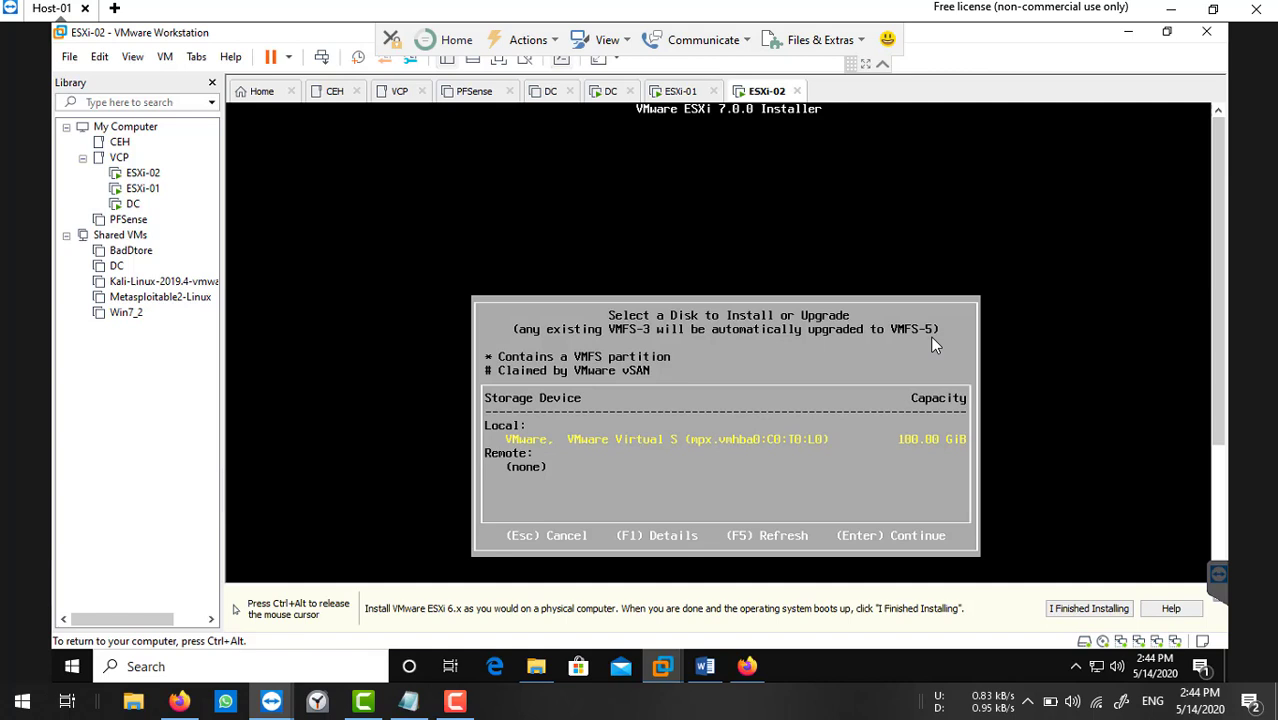
pyautogui.press('Return')
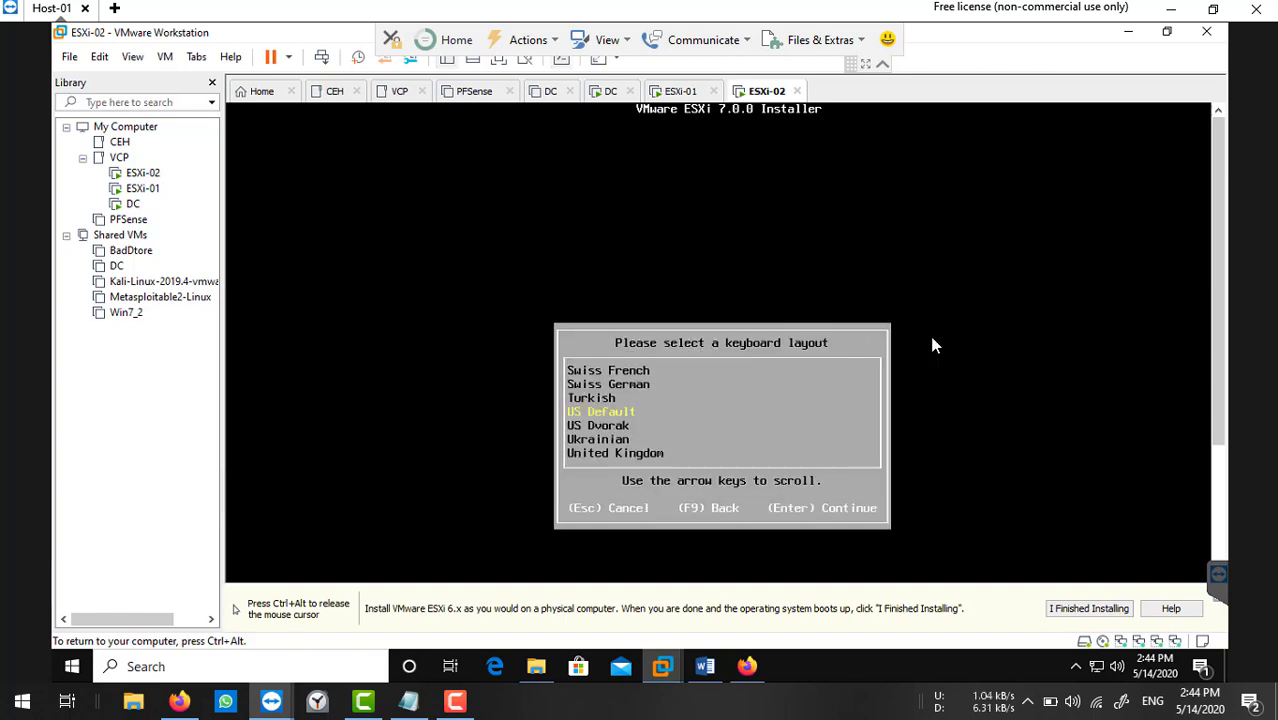
pyautogui.press('Return')
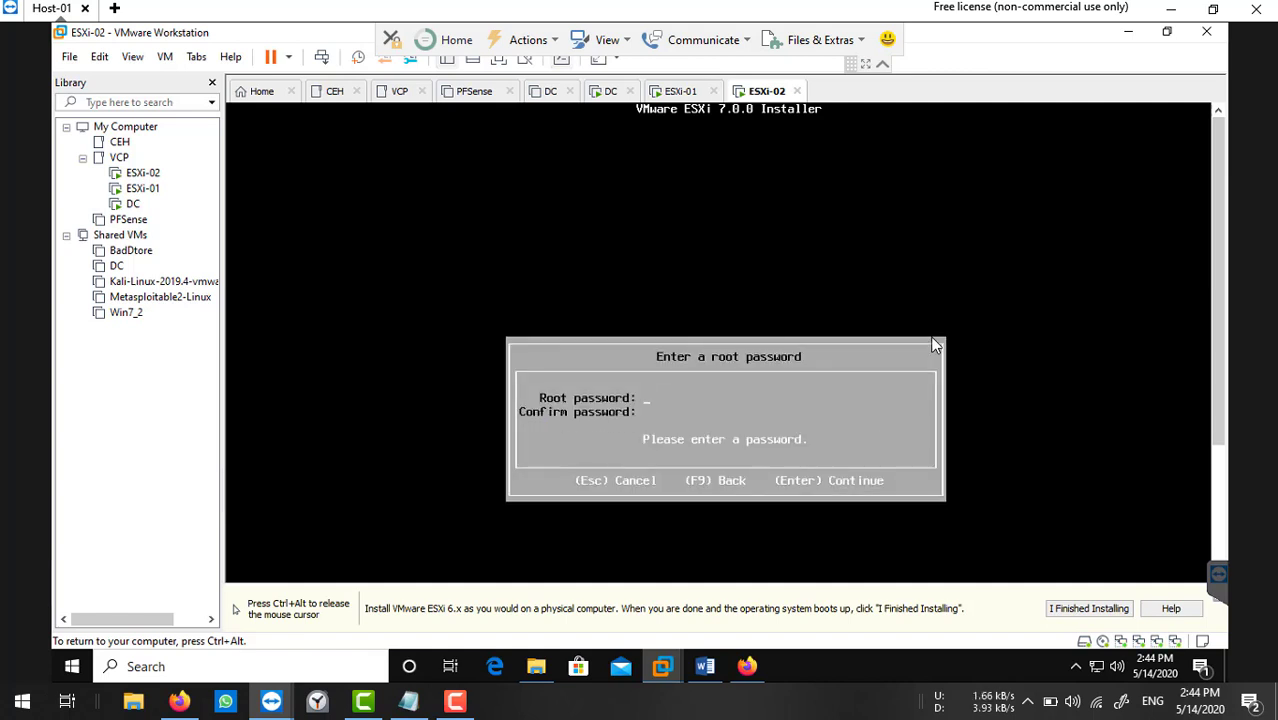
# Enter and confirm the root password, then start the ESXi installation with F11.
pyautogui.write('******')
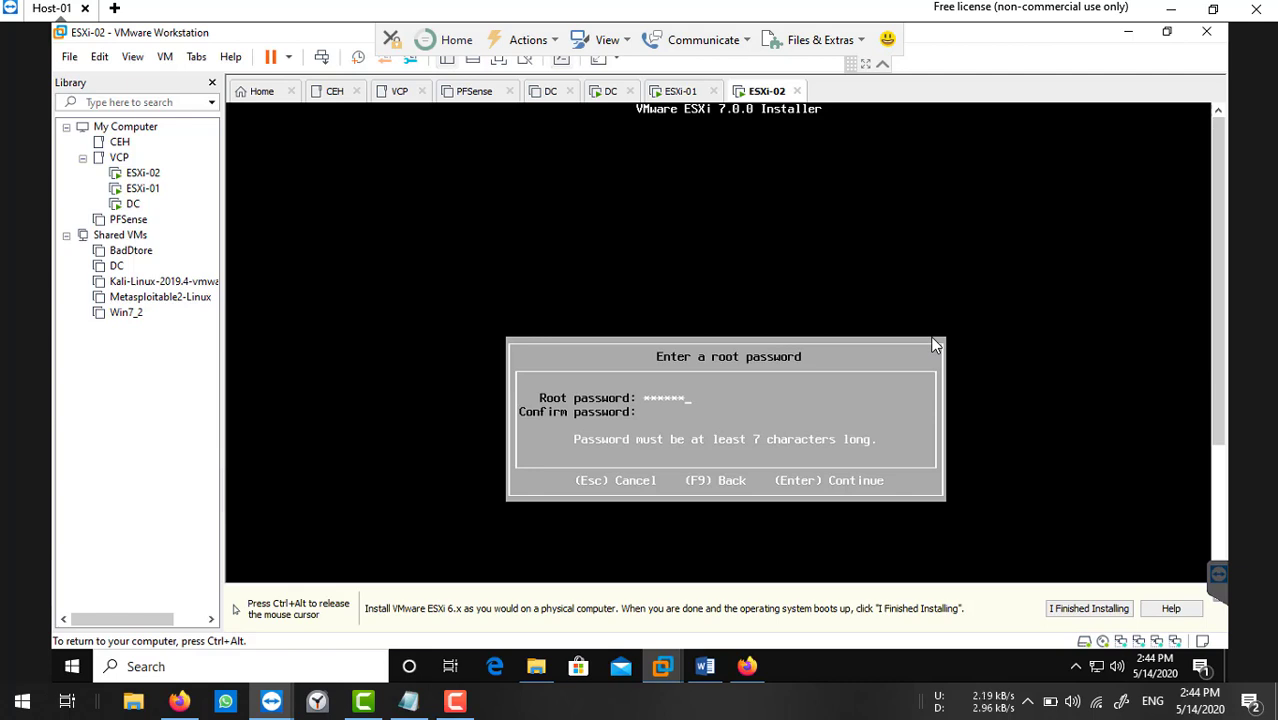
pyautogui.write('**')
pyautogui.press('Tab')
pyautogui.write('*')
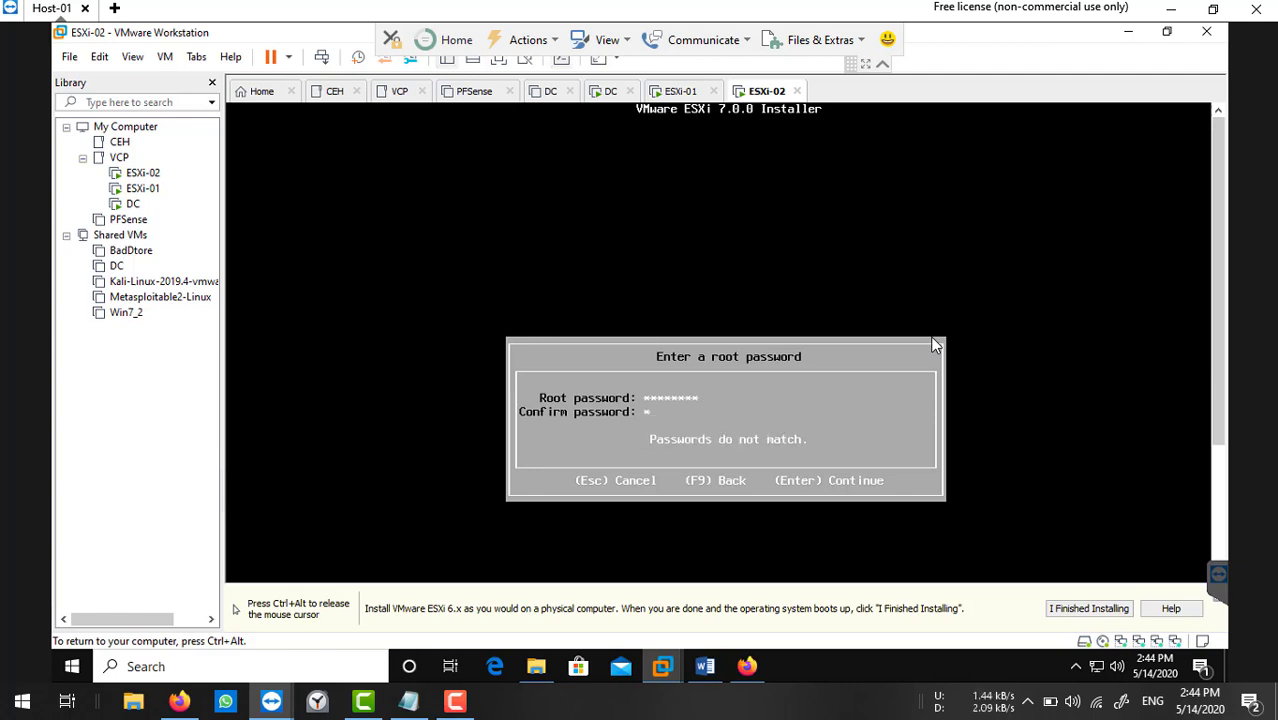
pyautogui.write('*****')
pyautogui.press('Return')
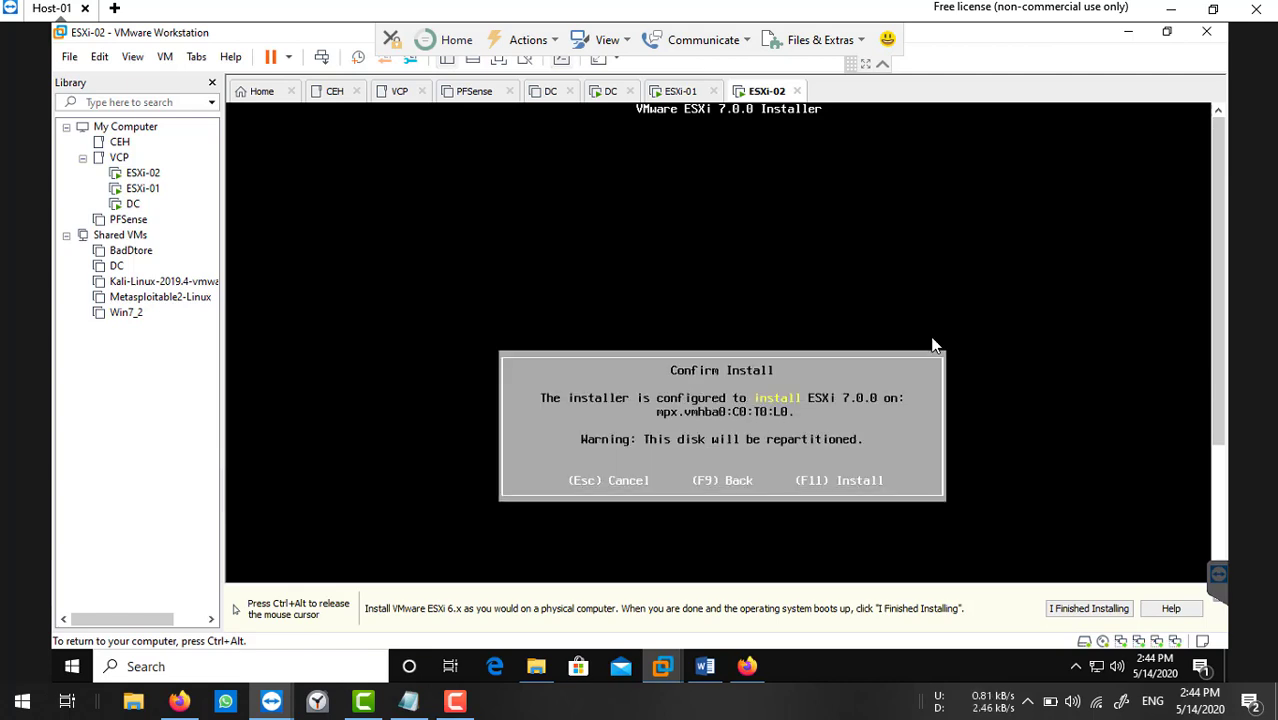
pyautogui.press('F11')
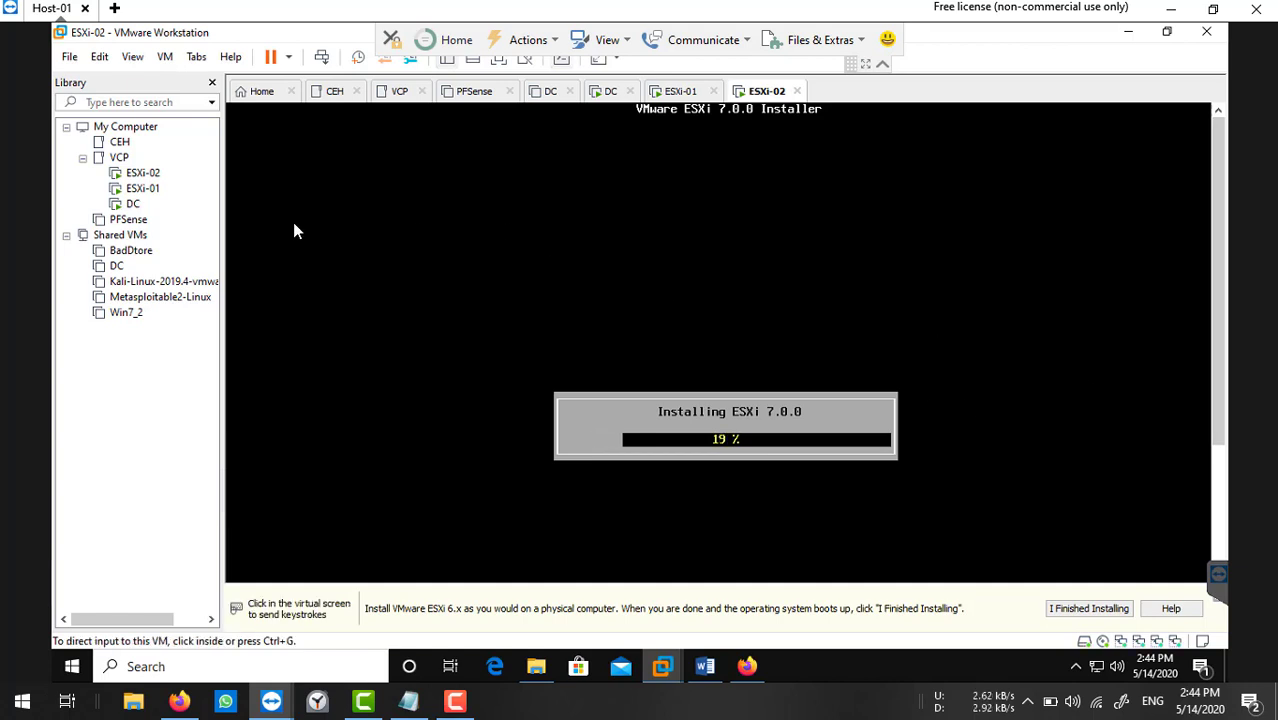
# Switch to the DC virtual machine and sign in with the Administrator password.
pyautogui.click(133, 204)
pyautogui.click(481, 270)
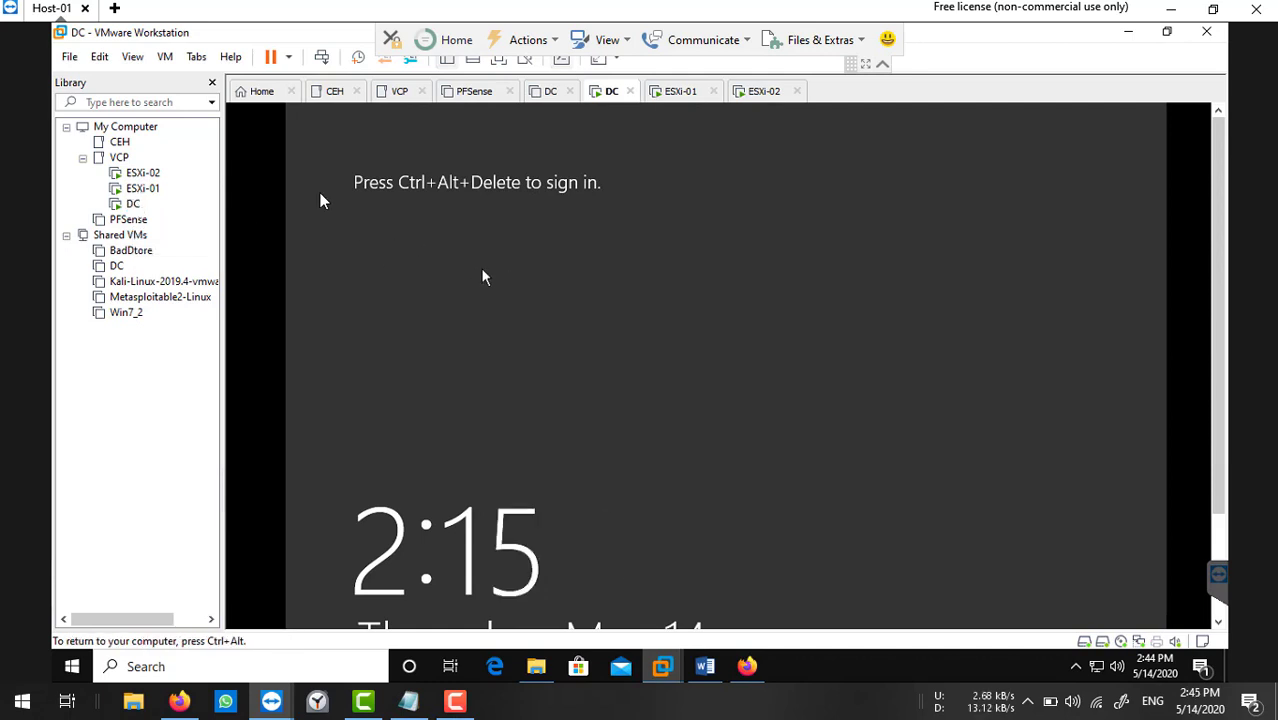
pyautogui.click(322, 58)
pyautogui.click(850, 321)
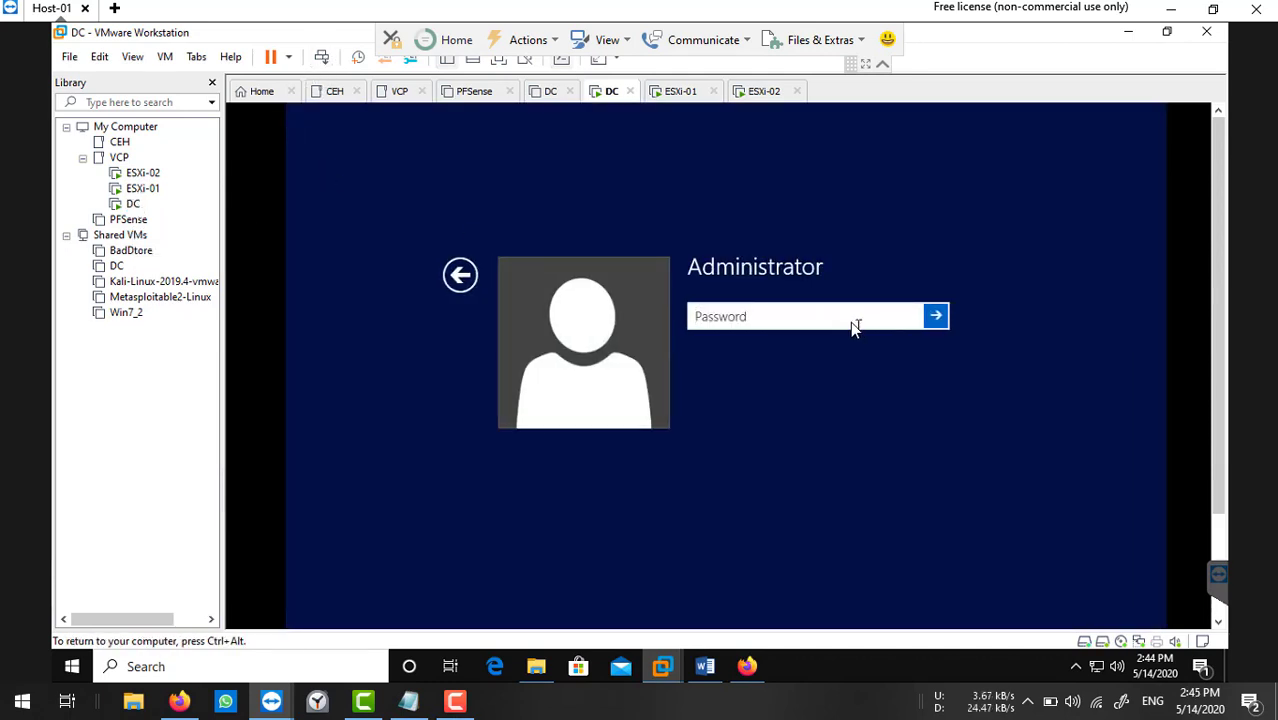
pyautogui.write('••••••••')
pyautogui.press('Return')
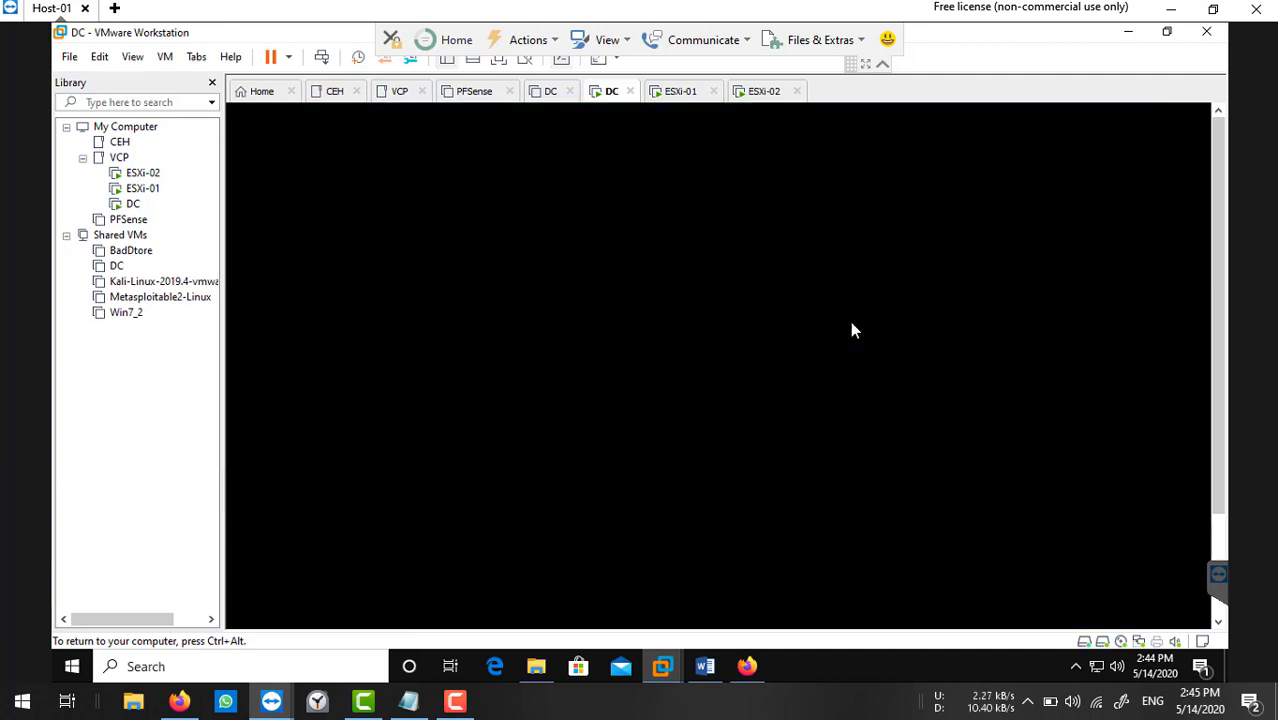
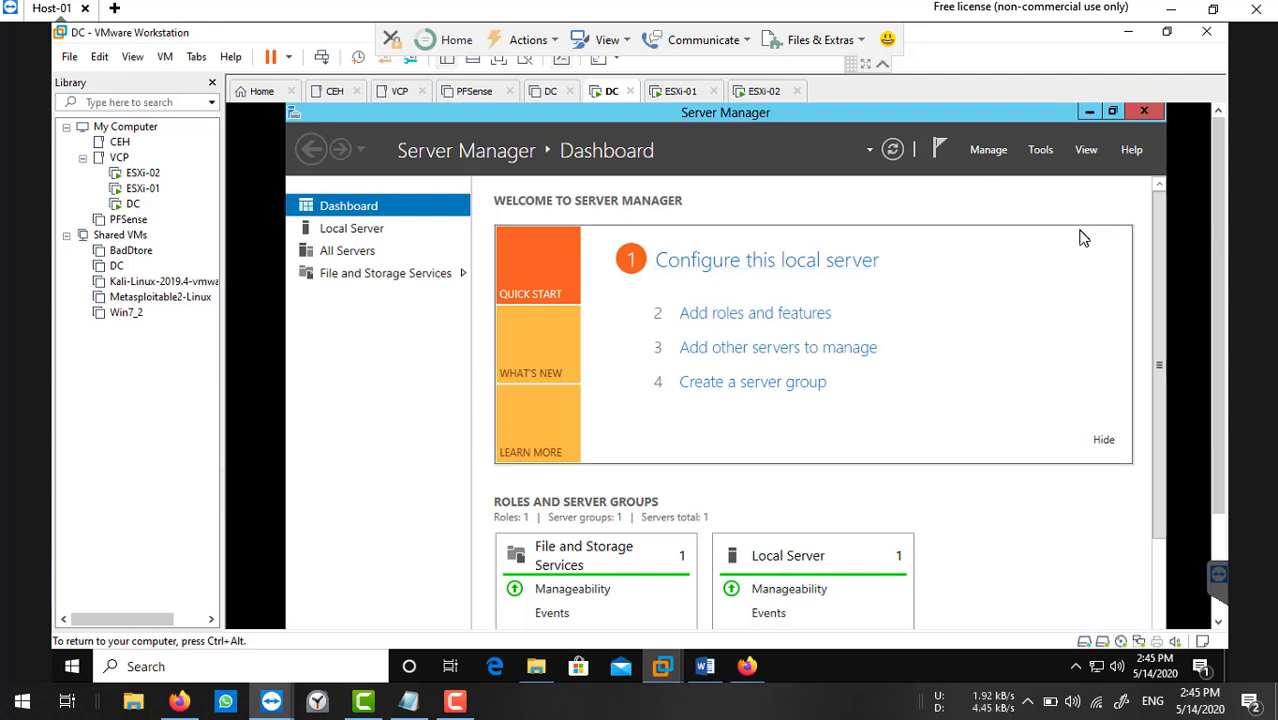
# Minimize Server Manager on DC and scroll the console down to the Windows taskbar.
pyautogui.click(1088, 112)
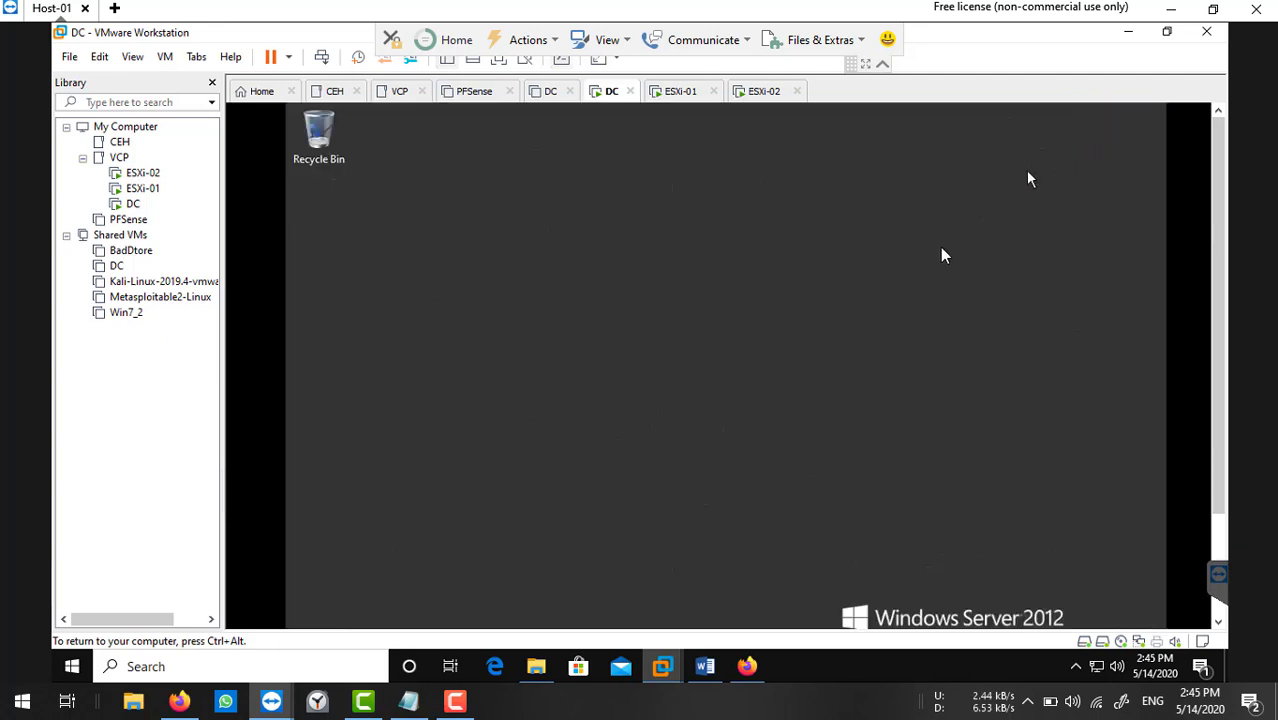
pyautogui.moveTo(1227, 397); pyautogui.dragTo(1231, 523)
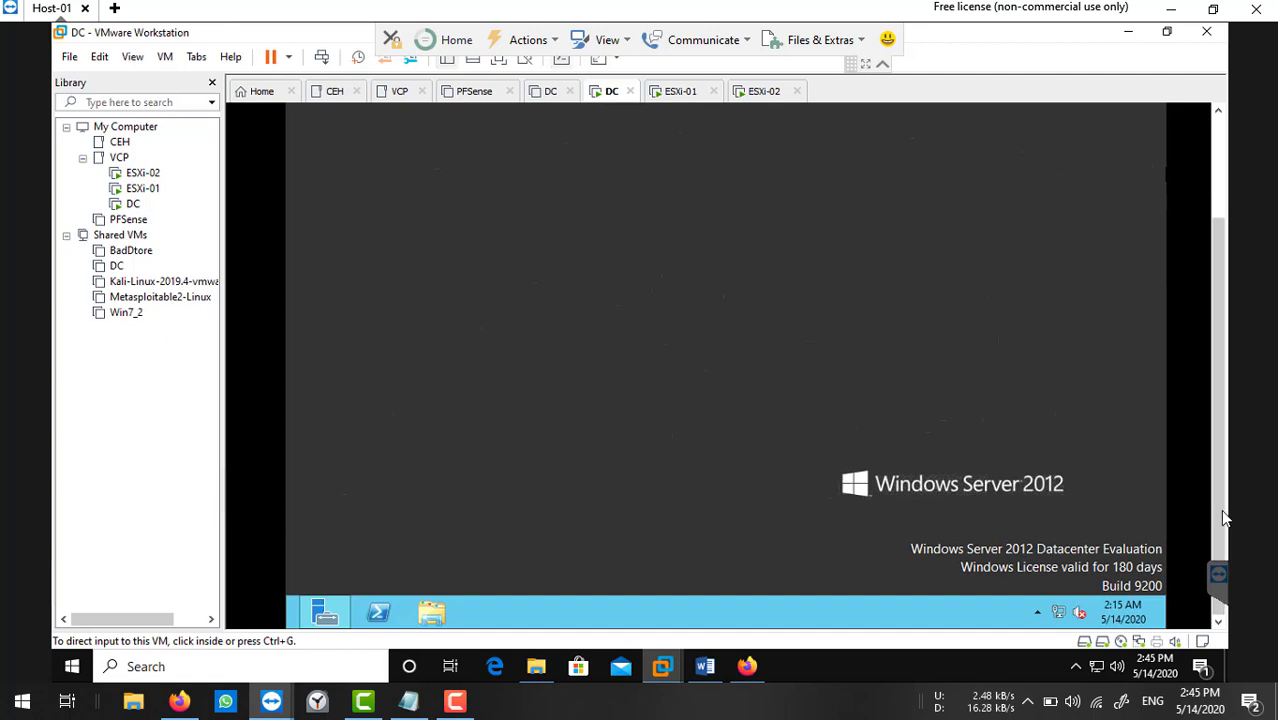
pyautogui.click(827, 420)
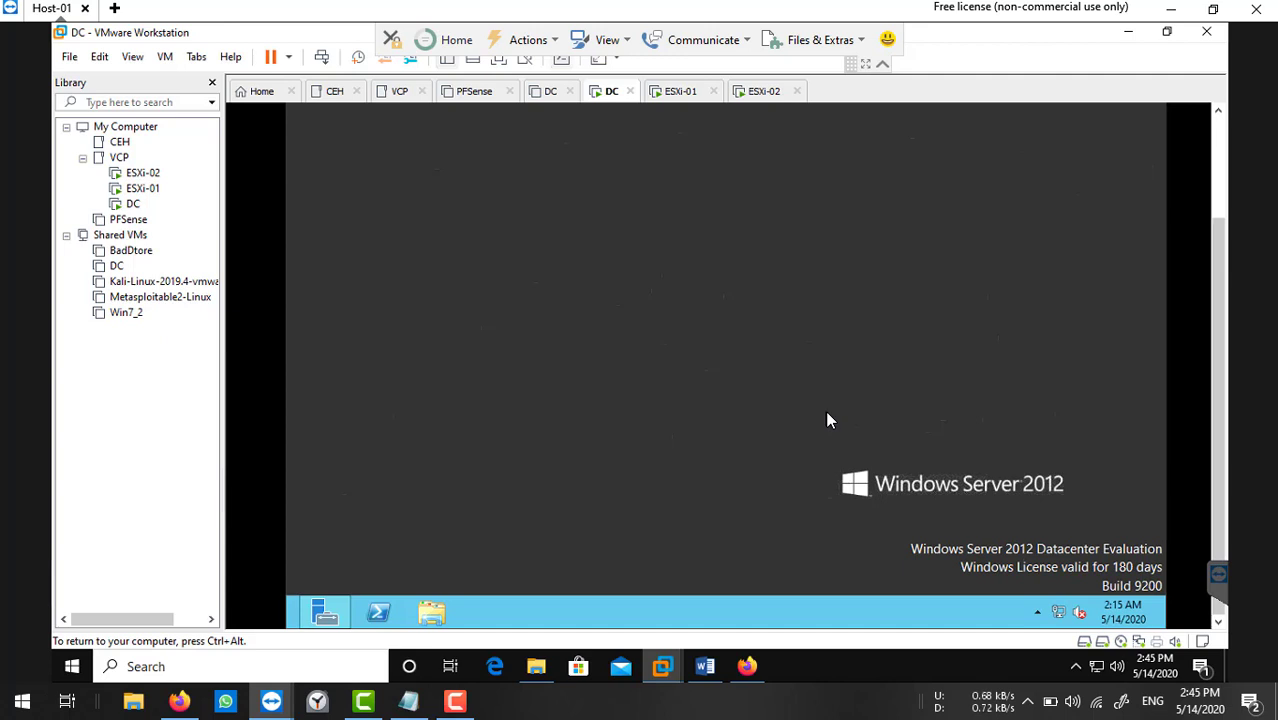
# Open Ethernet0's IPv4 properties through ncpa.cpl.
pyautogui.press('super+r')
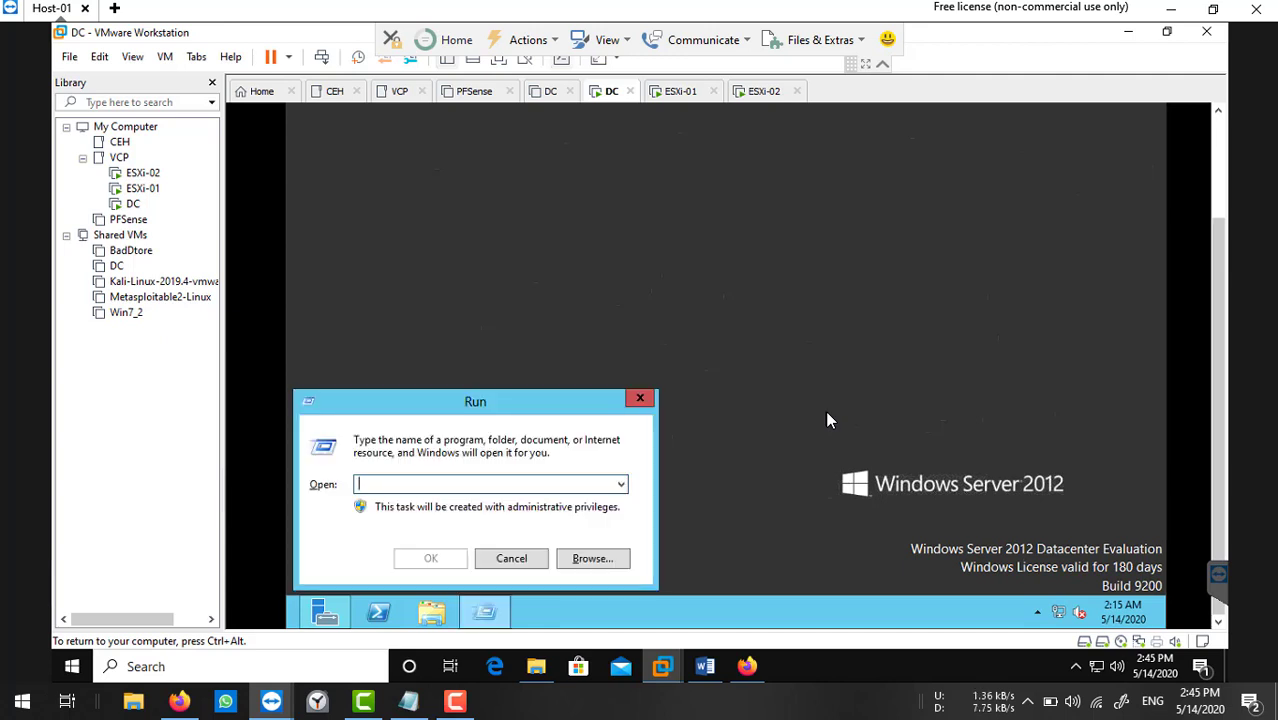
pyautogui.write('ncpa')
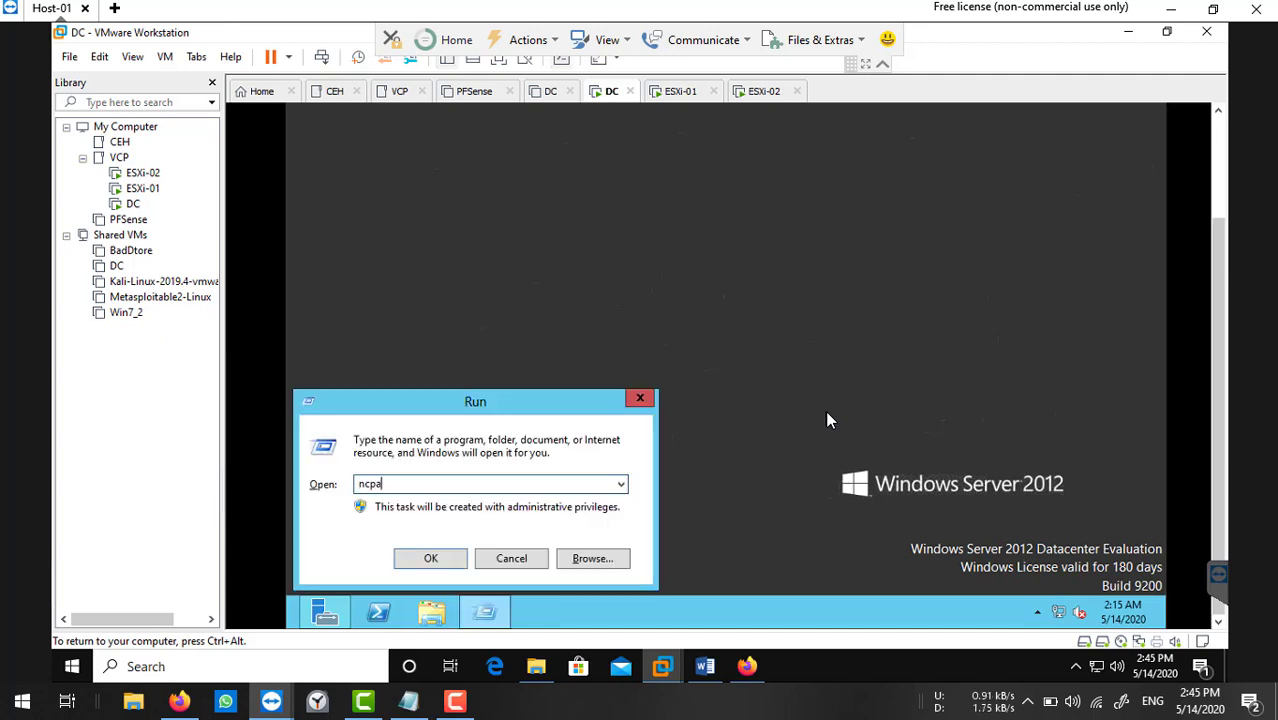
pyautogui.write('.cpl')
pyautogui.press('Return')
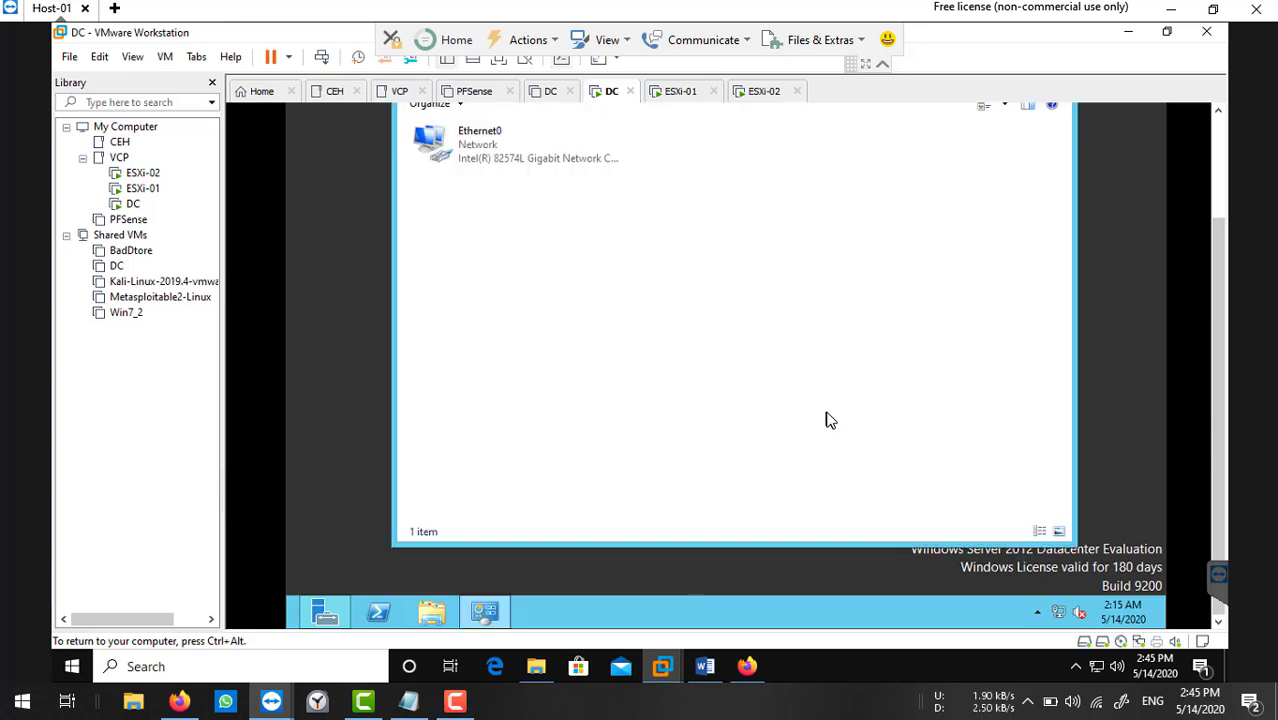
pyautogui.doubleClick(507, 130)
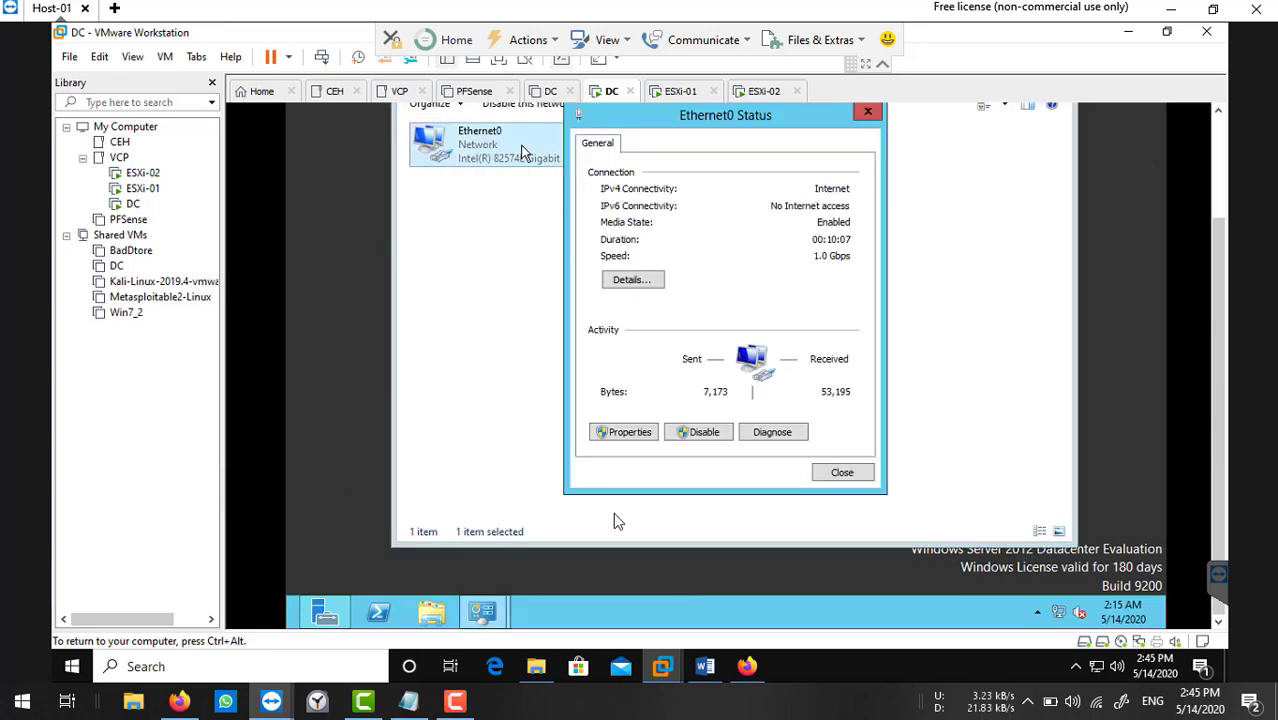
pyautogui.click(645, 432)
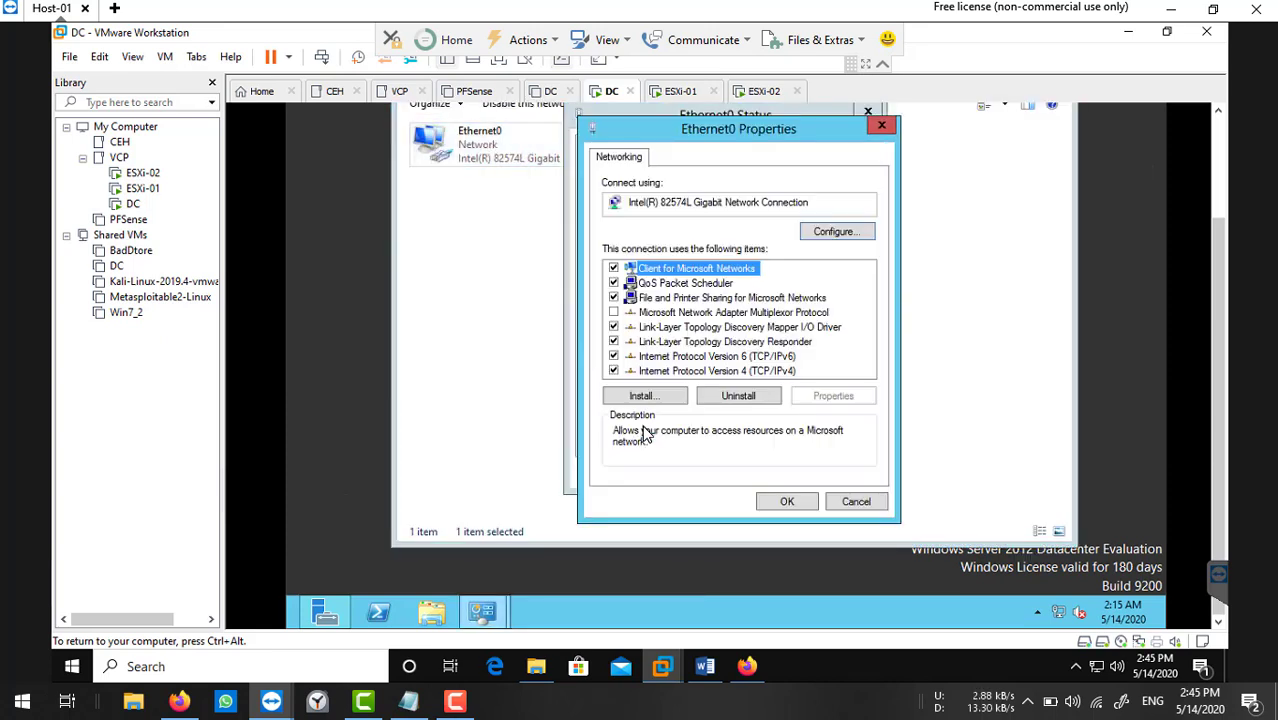
pyautogui.doubleClick(748, 370)
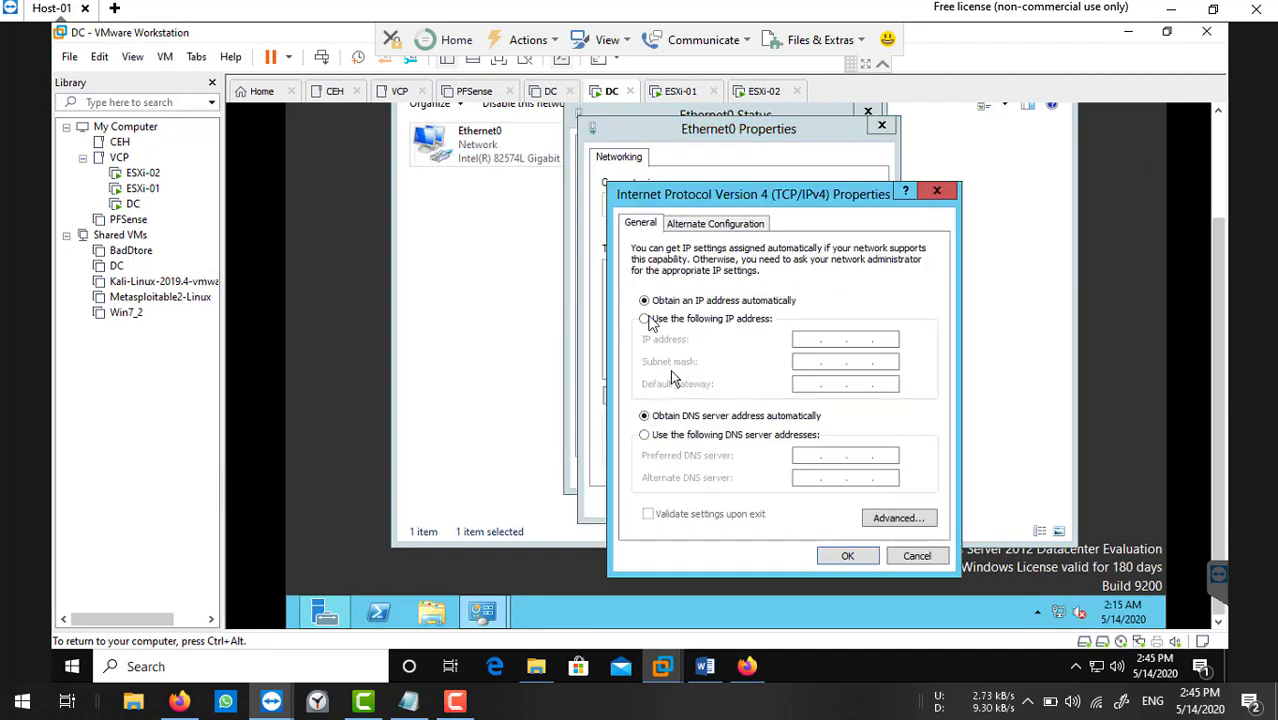
# Set static IP 192.168.1.201, mask 255.255.255.0, gateway 192.168.1.1, DNS 192.168.1.201.
pyautogui.click(645, 318)
pyautogui.click(805, 340)
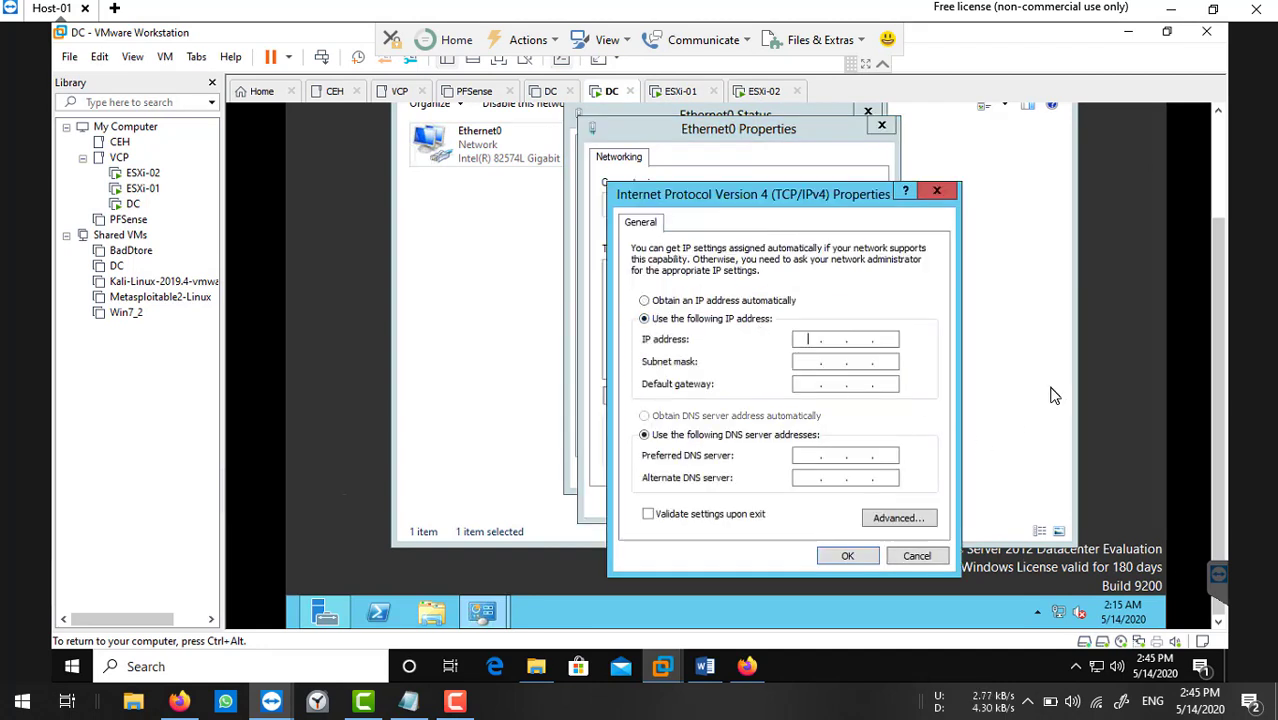
pyautogui.write('192 . 168 . 1 . 201')
pyautogui.press('Tab')
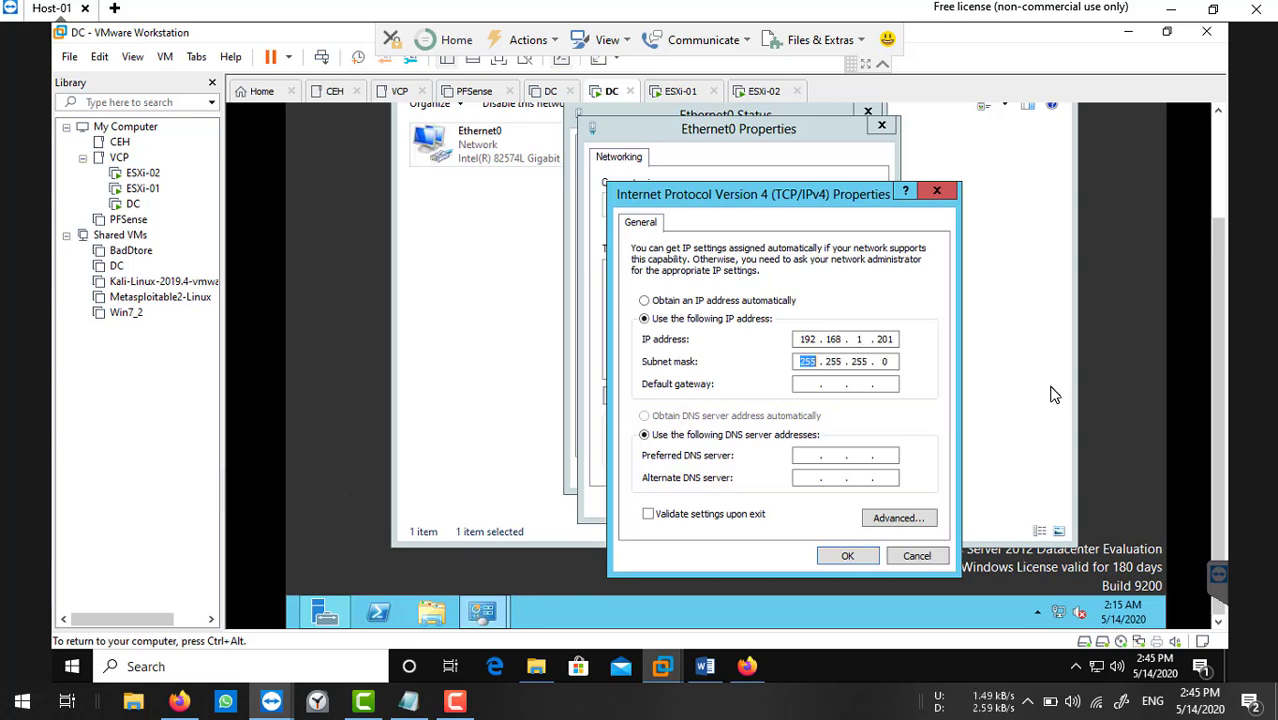
pyautogui.press('Tab')
pyautogui.write('192 . 168 . 1 . 1')
pyautogui.press('Tab')
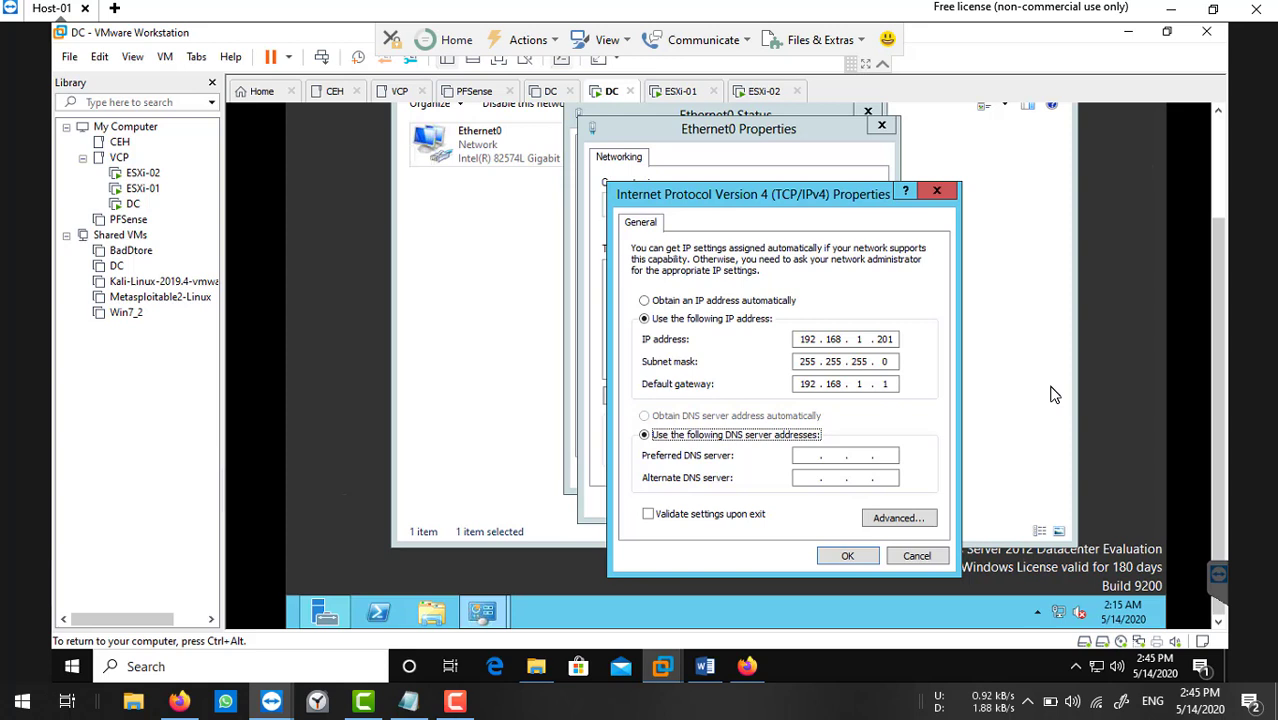
pyautogui.click(806, 456)
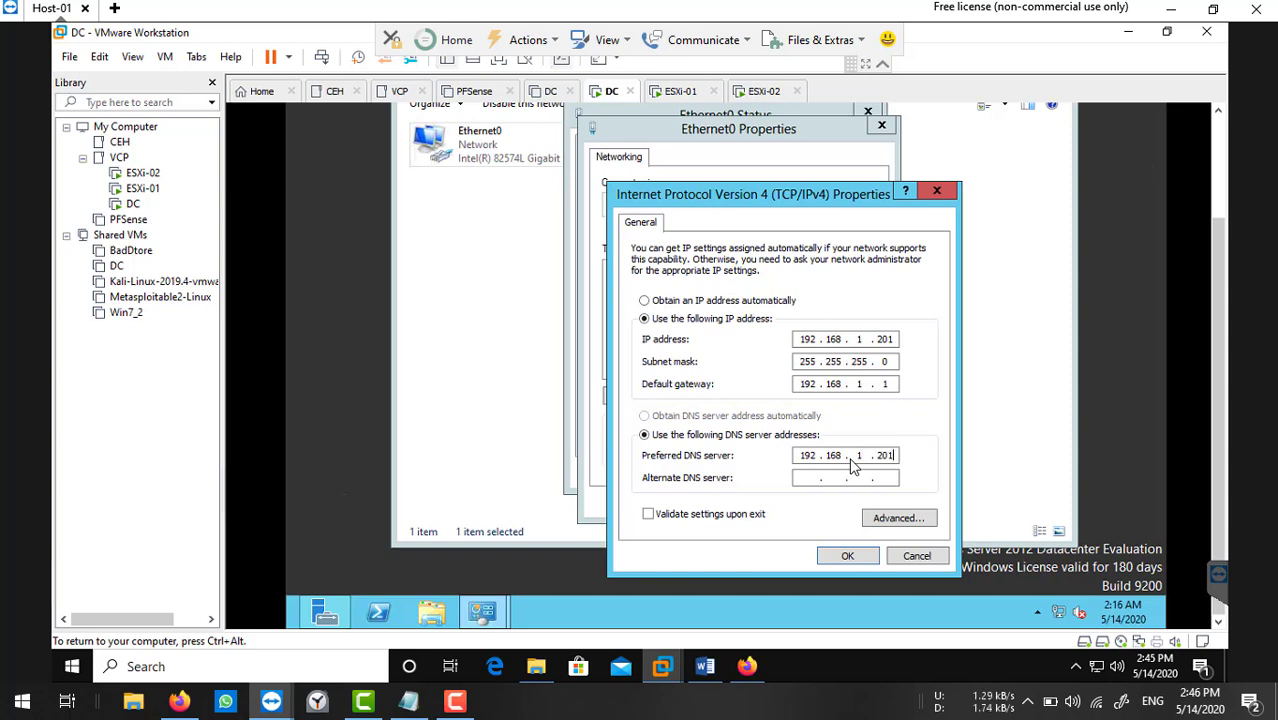
pyautogui.click(846, 555)
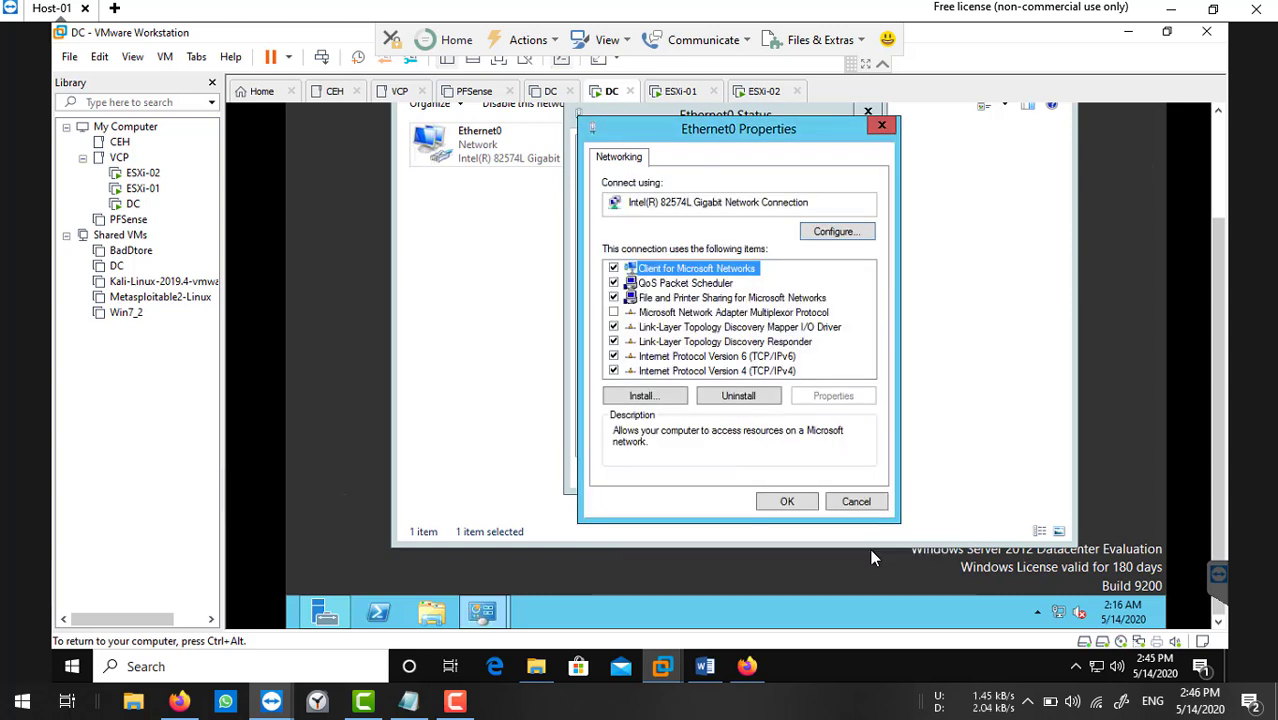
# Apply the Ethernet0 properties and close the status and Network Connections windows.
pyautogui.click(795, 502)
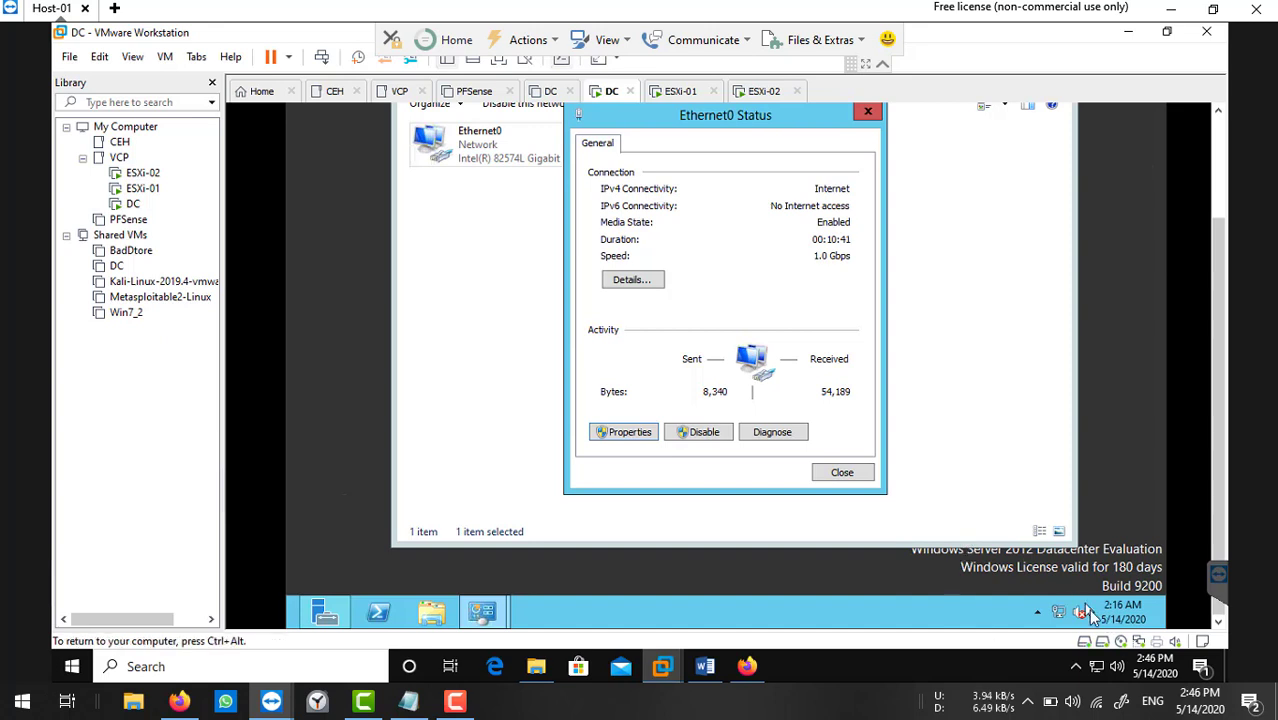
pyautogui.click(842, 473)
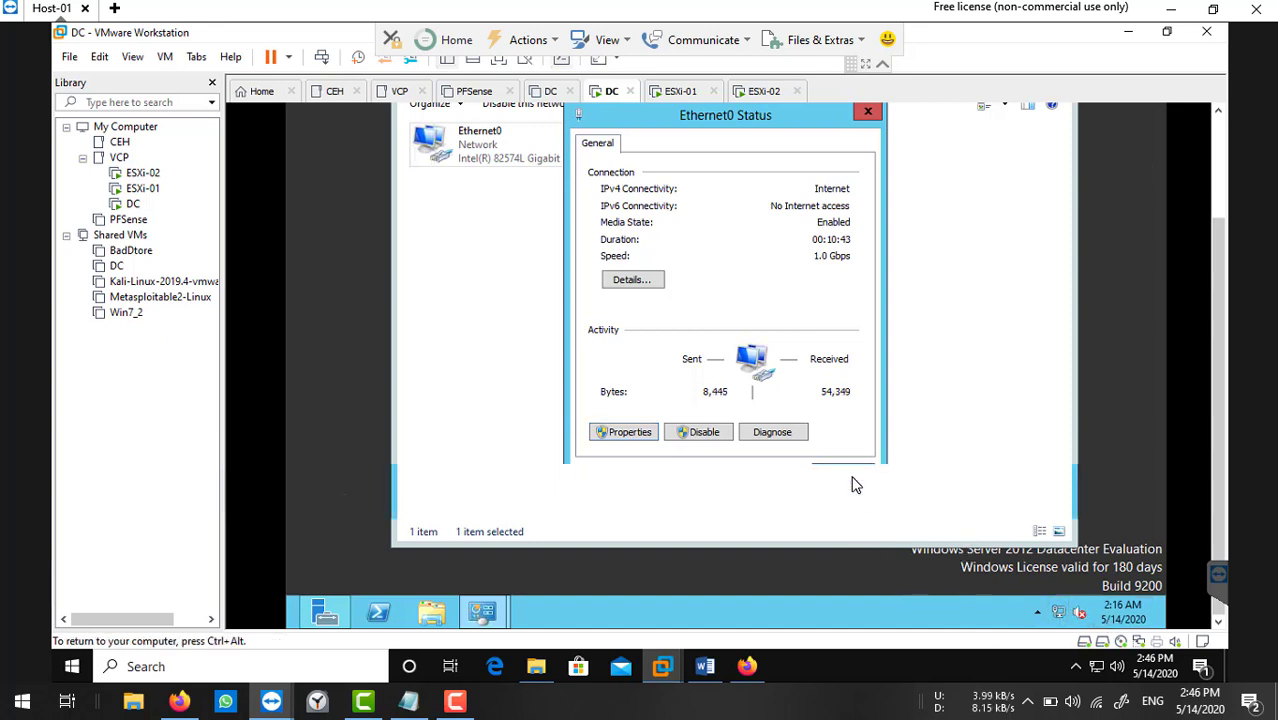
pyautogui.scroll(3, 1213, 312)
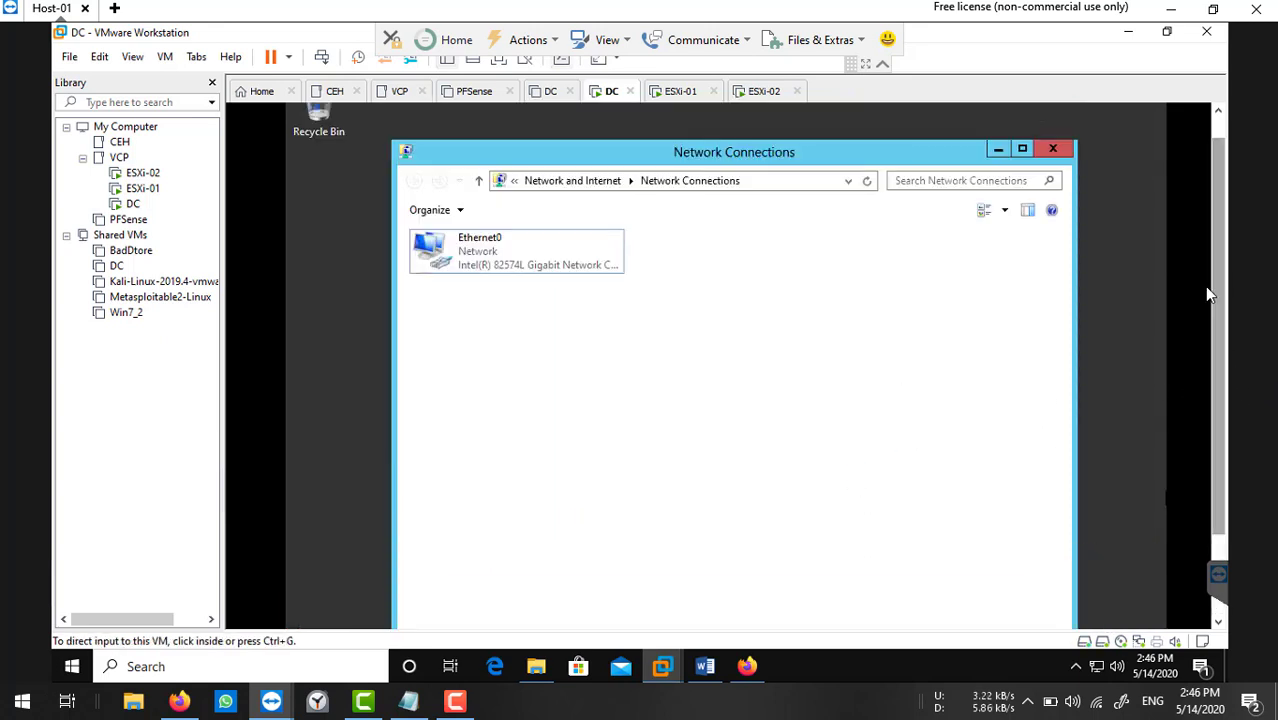
pyautogui.click(1062, 157)
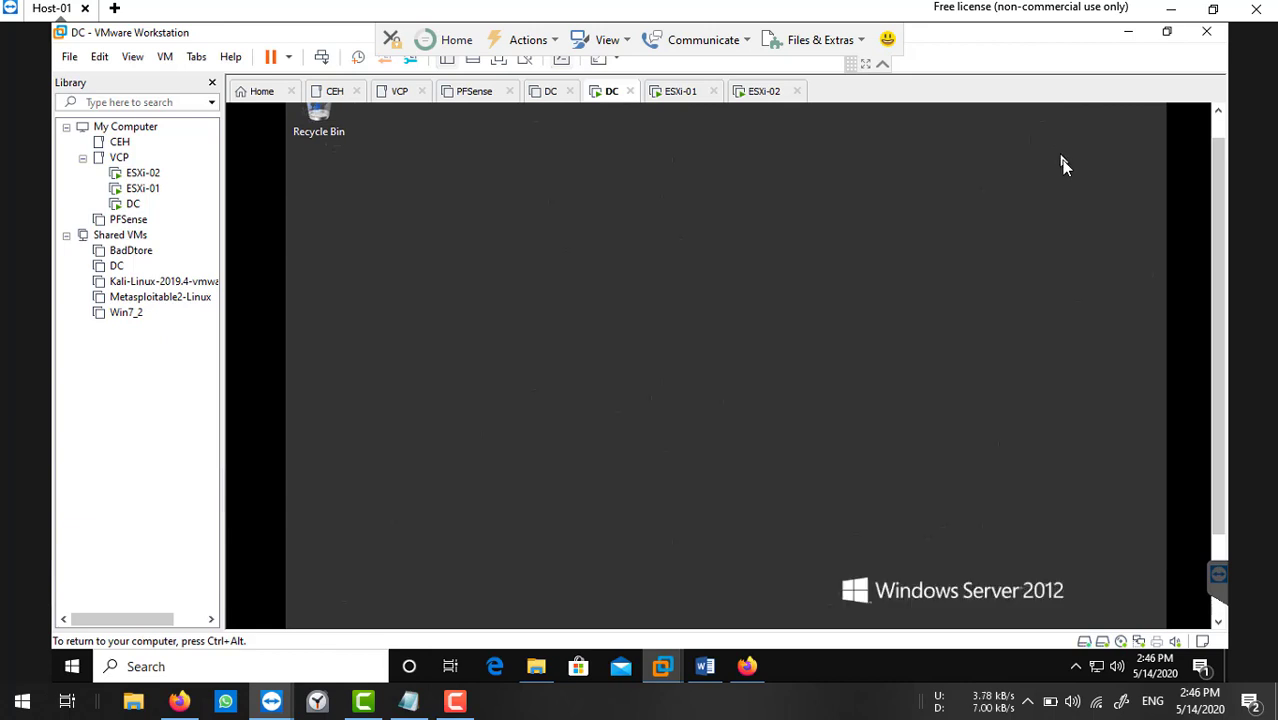
# Open System Properties on DC with sysdm.cpl and return to the Computer Name tab.
pyautogui.scroll(-3, 1216, 325)
pyautogui.click(627, 418)
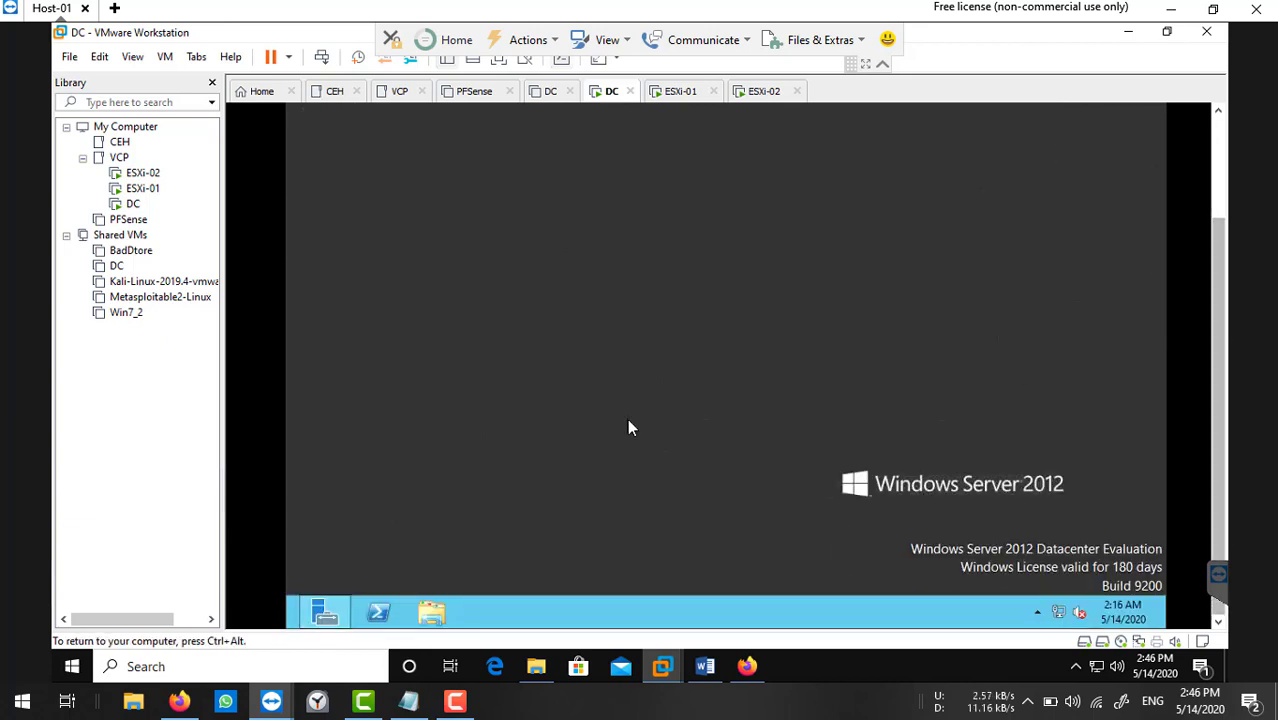
pyautogui.press('super+r')
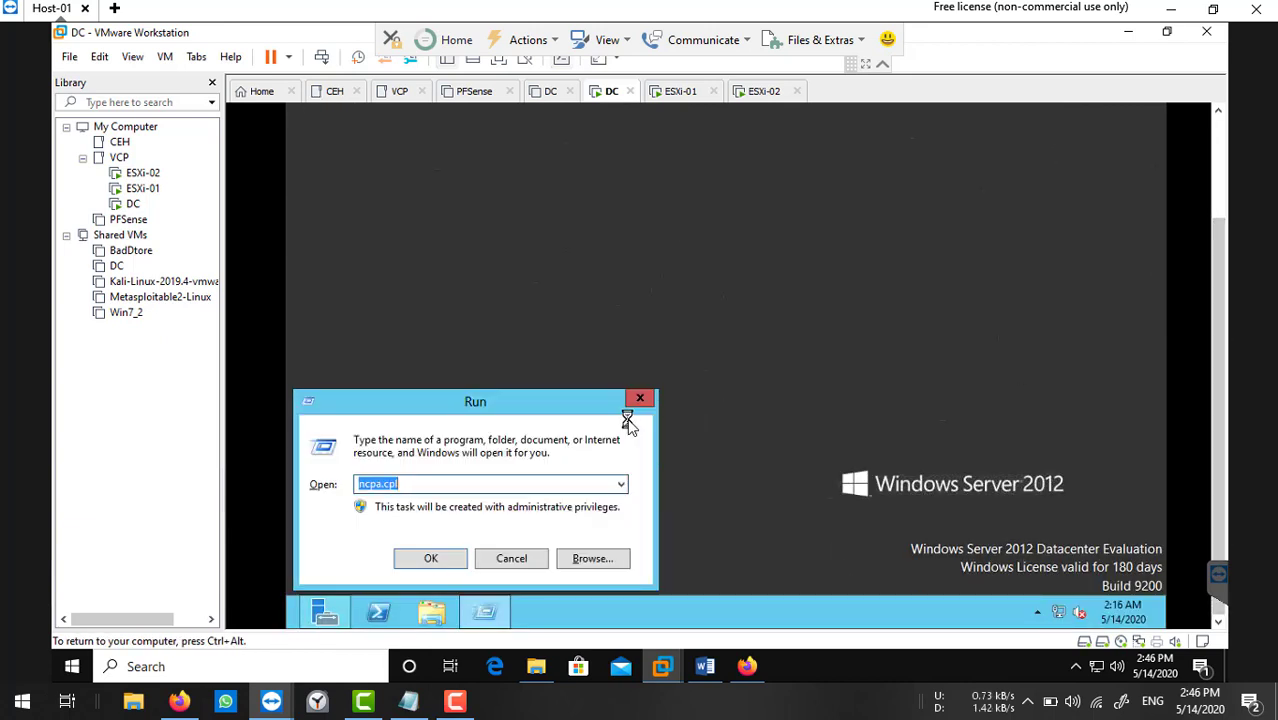
pyautogui.click(648, 399)
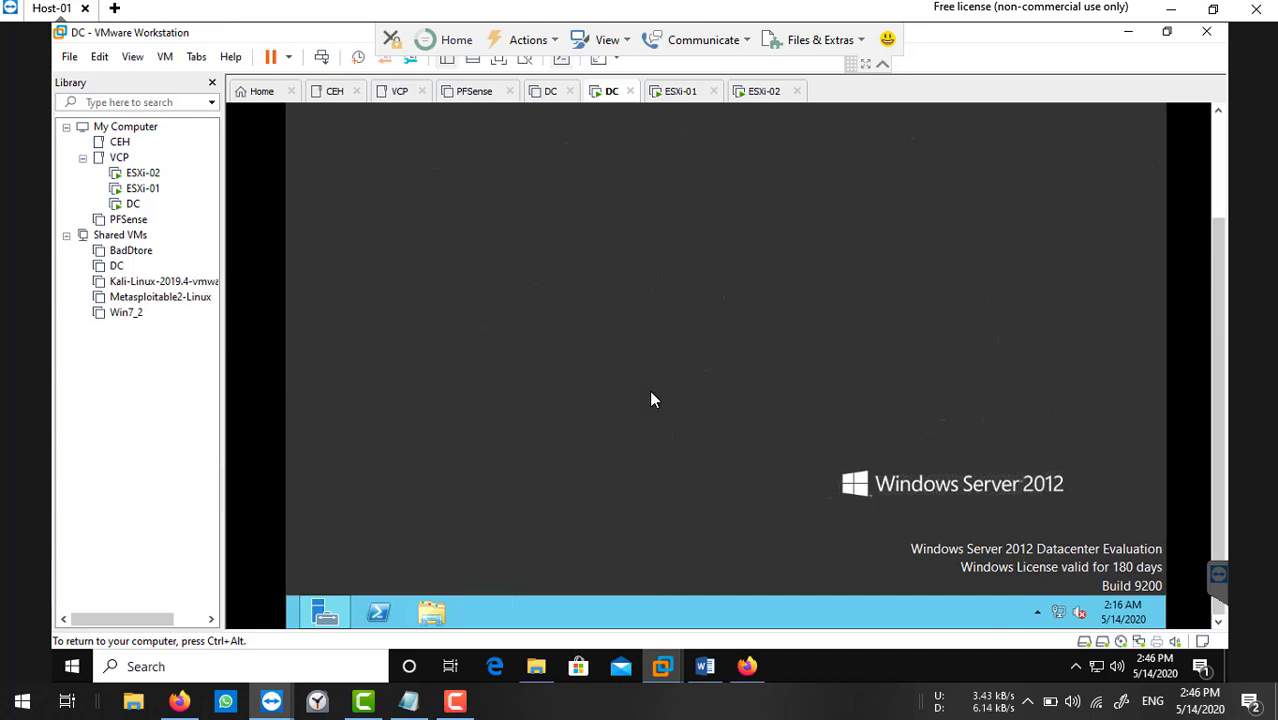
pyautogui.press('super+r')
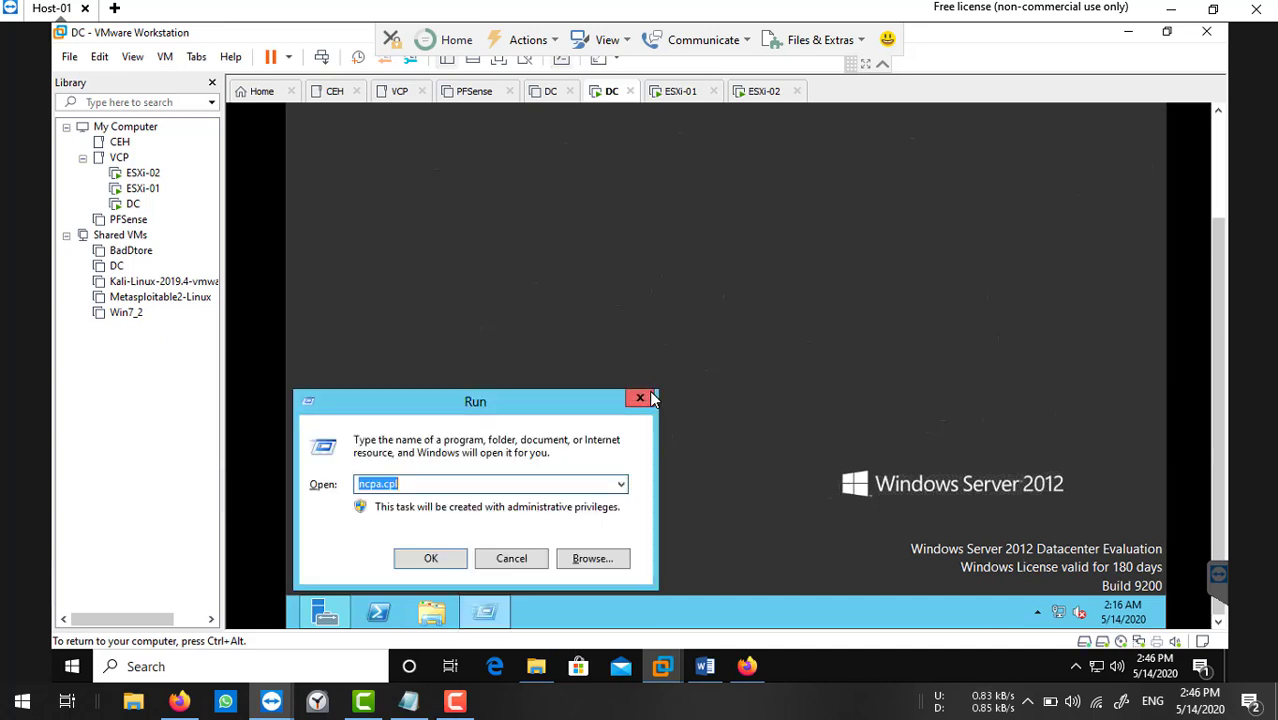
pyautogui.write('sysdm')
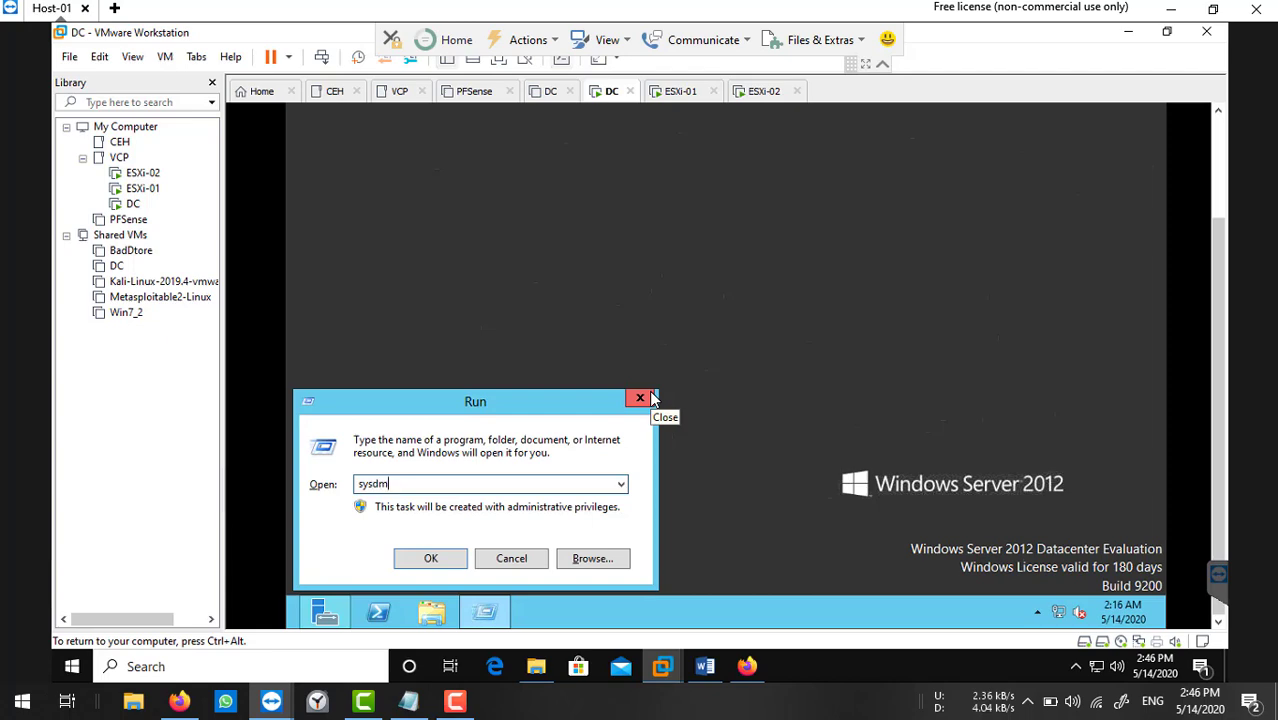
pyautogui.write('.cpl')
pyautogui.press('Return')
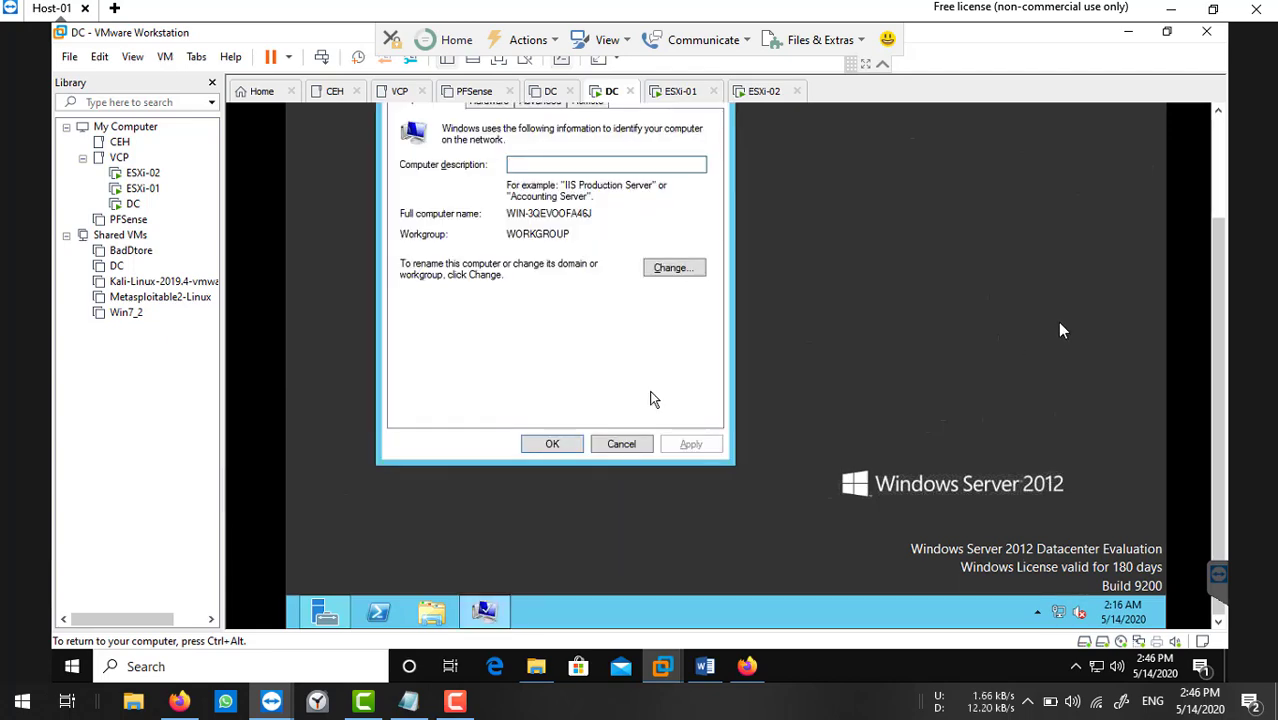
pyautogui.scroll(3, 1218, 280)
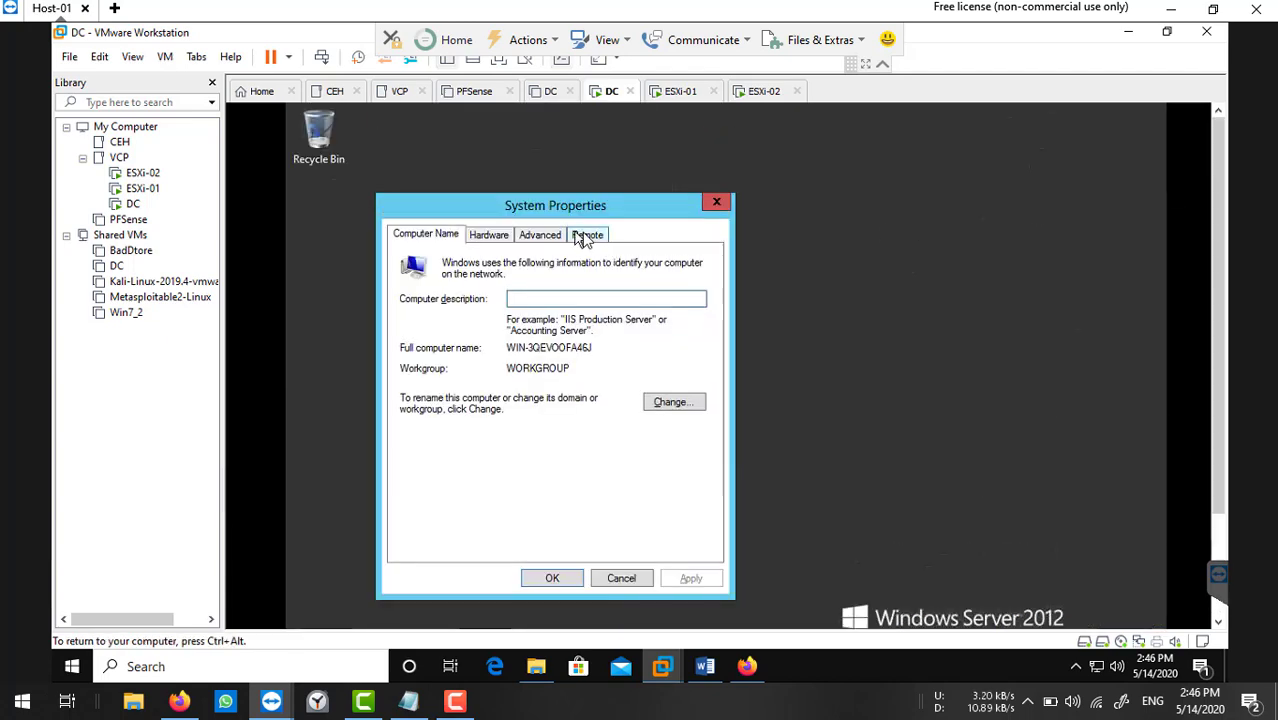
pyautogui.click(588, 234)
pyautogui.click(422, 236)
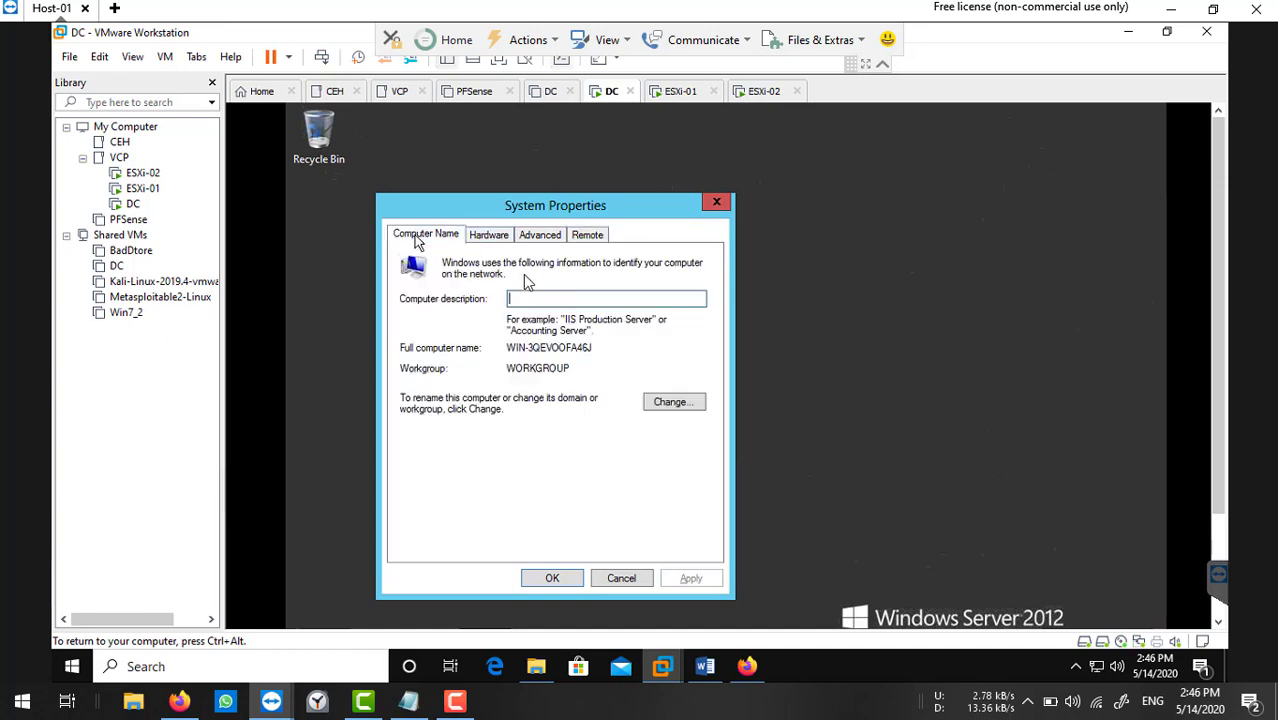
# Try renaming the computer to DC and dismiss the resulting duplicate-name error.
pyautogui.click(672, 403)
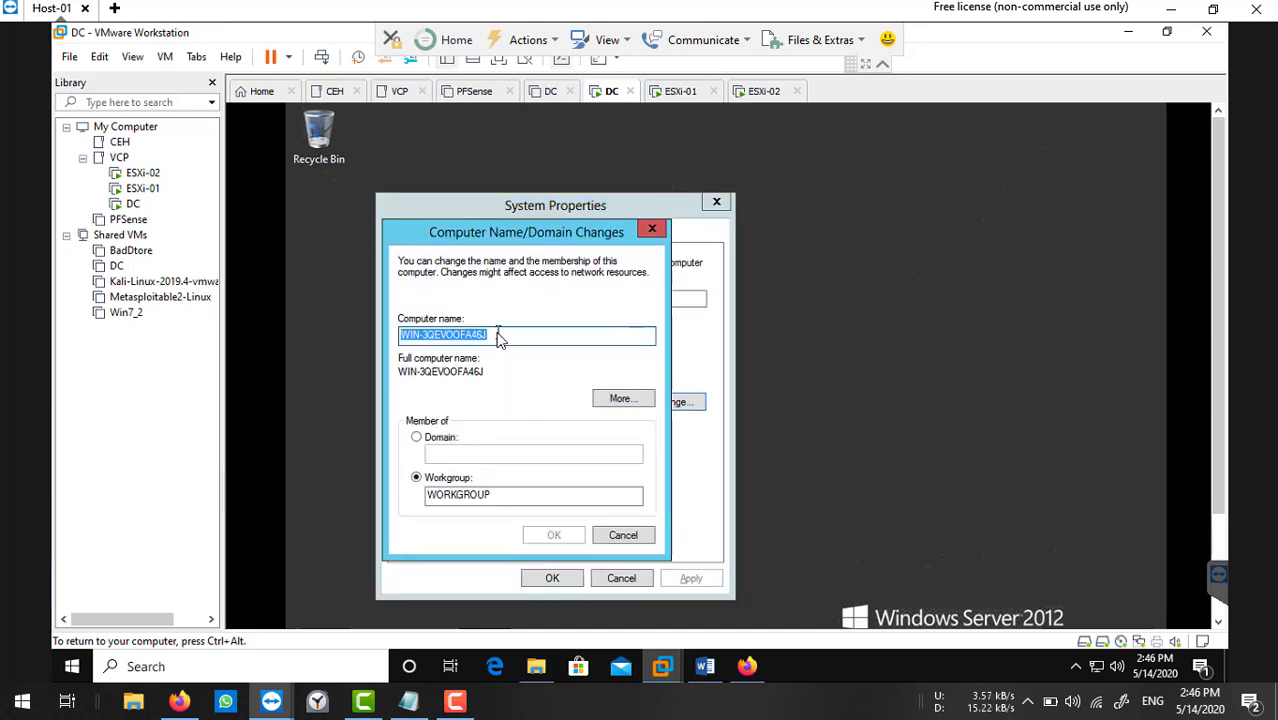
pyautogui.write('DC')
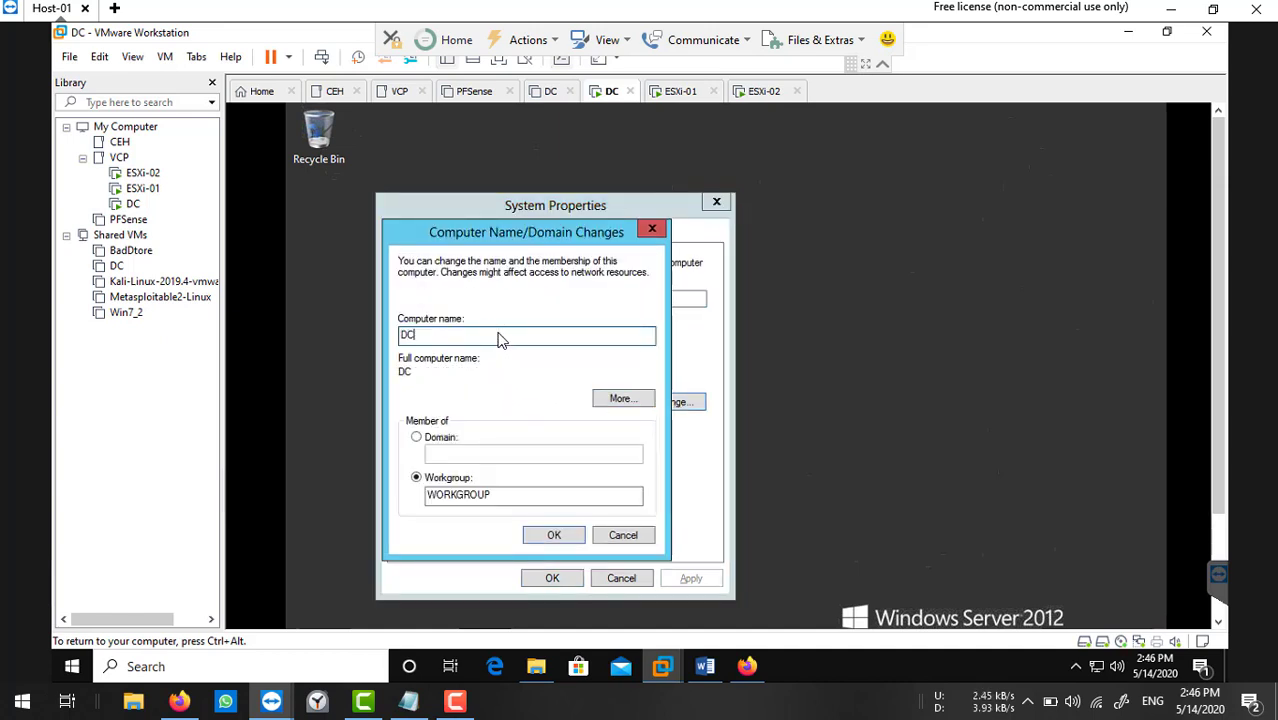
pyautogui.click(553, 535)
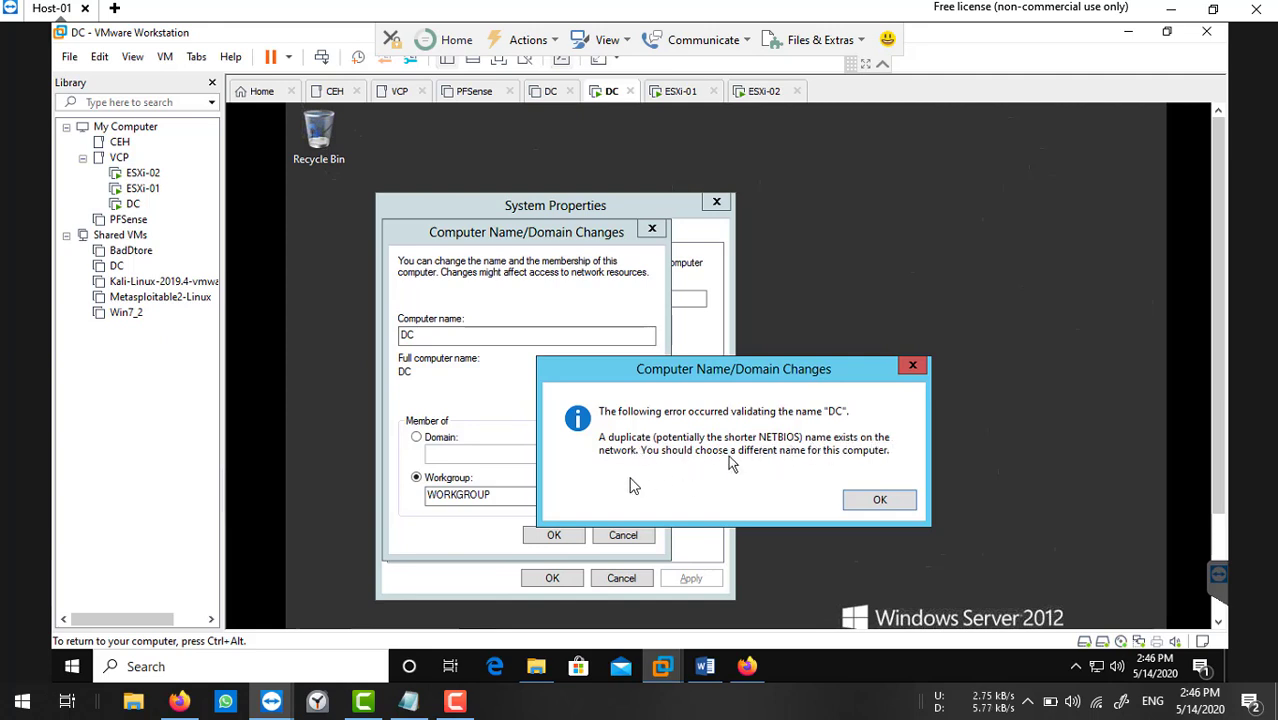
pyautogui.click(879, 500)
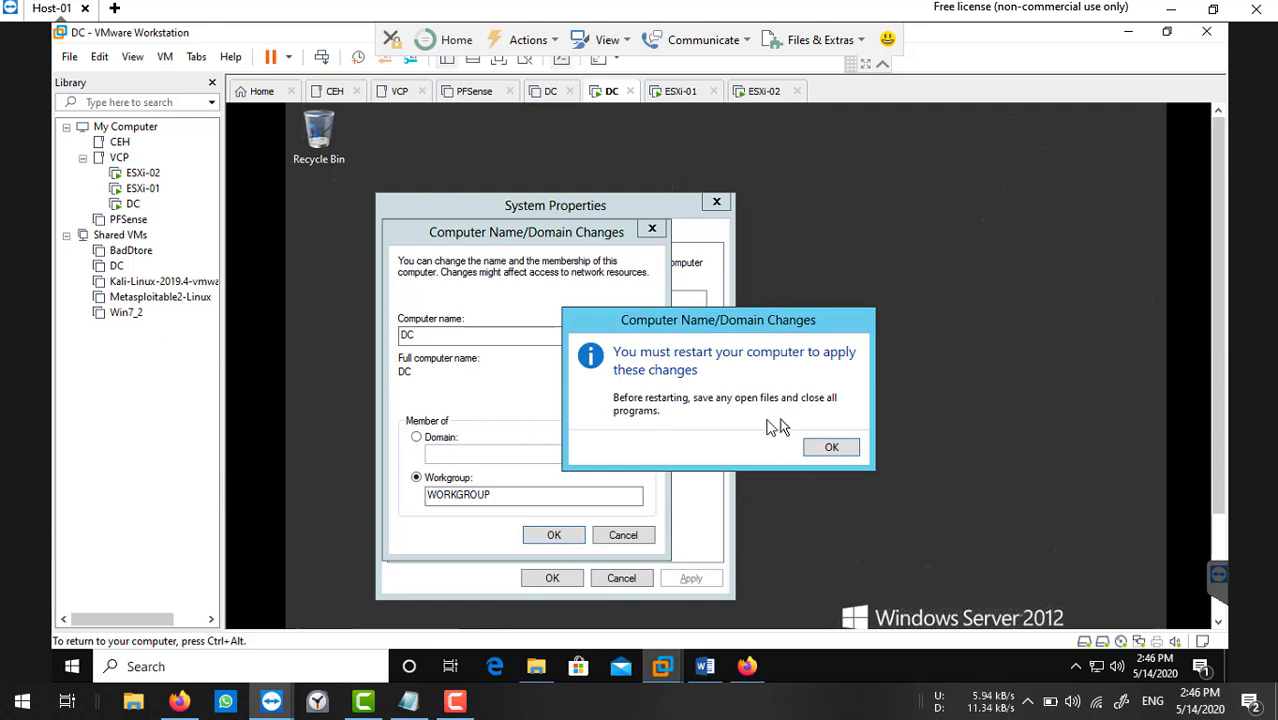
pyautogui.click(831, 448)
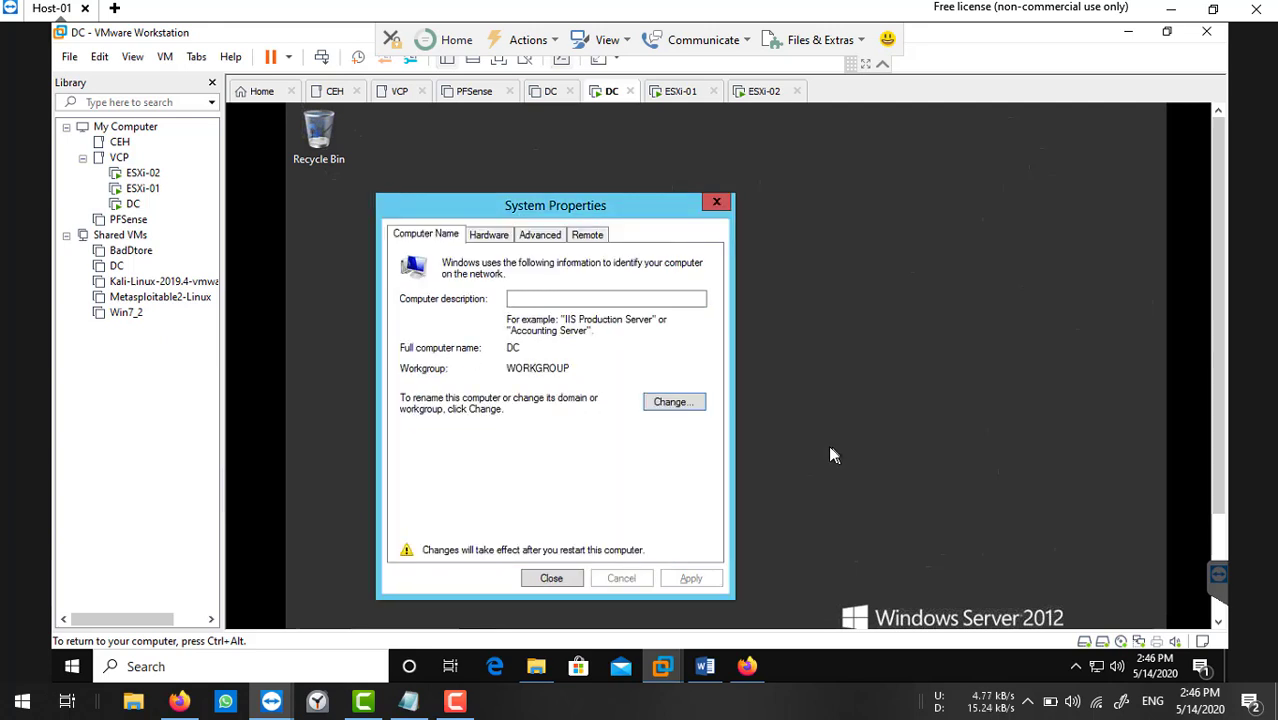
# Rename the computer to DC-01 and restart the server now.
pyautogui.click(672, 402)
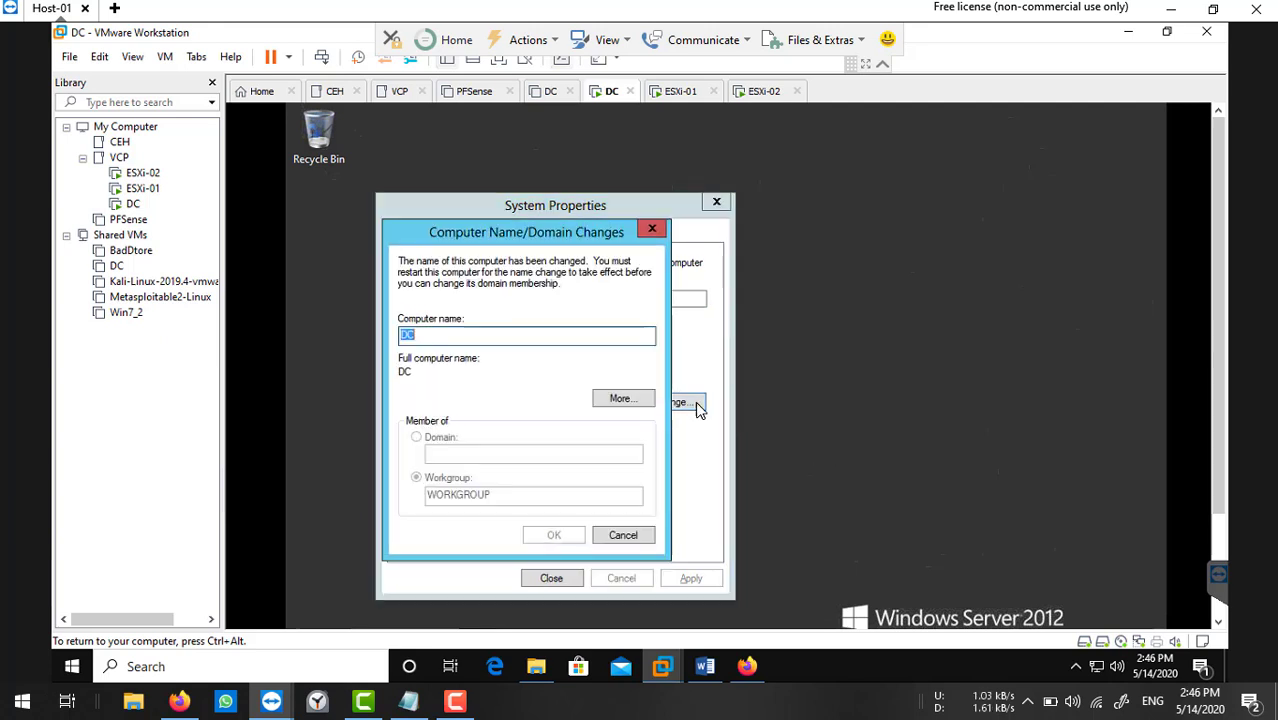
pyautogui.click(449, 337)
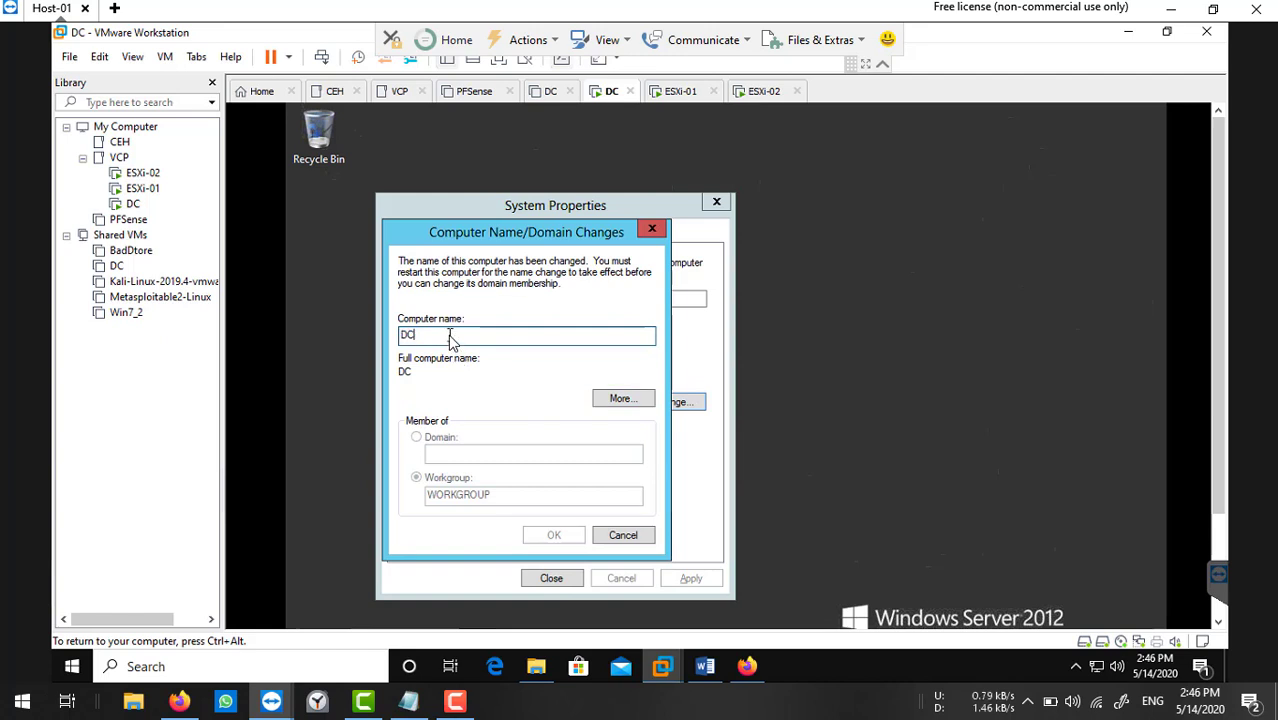
pyautogui.write('-01')
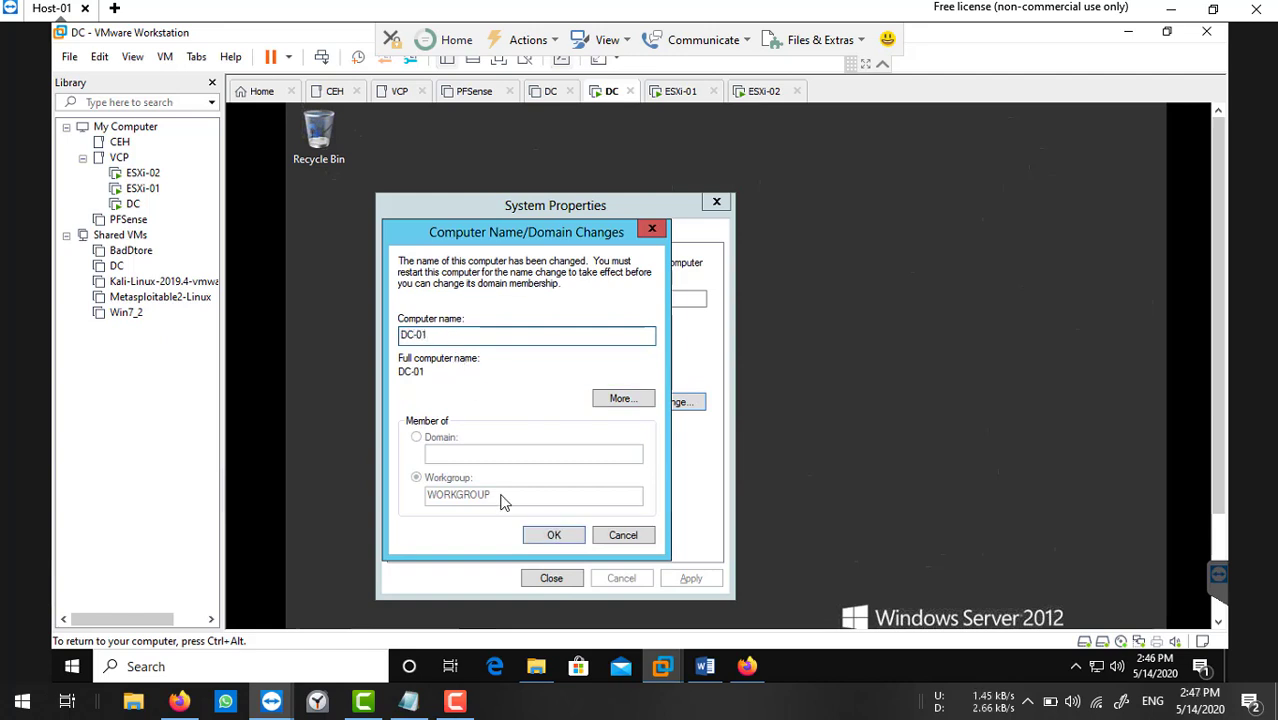
pyautogui.click(531, 537)
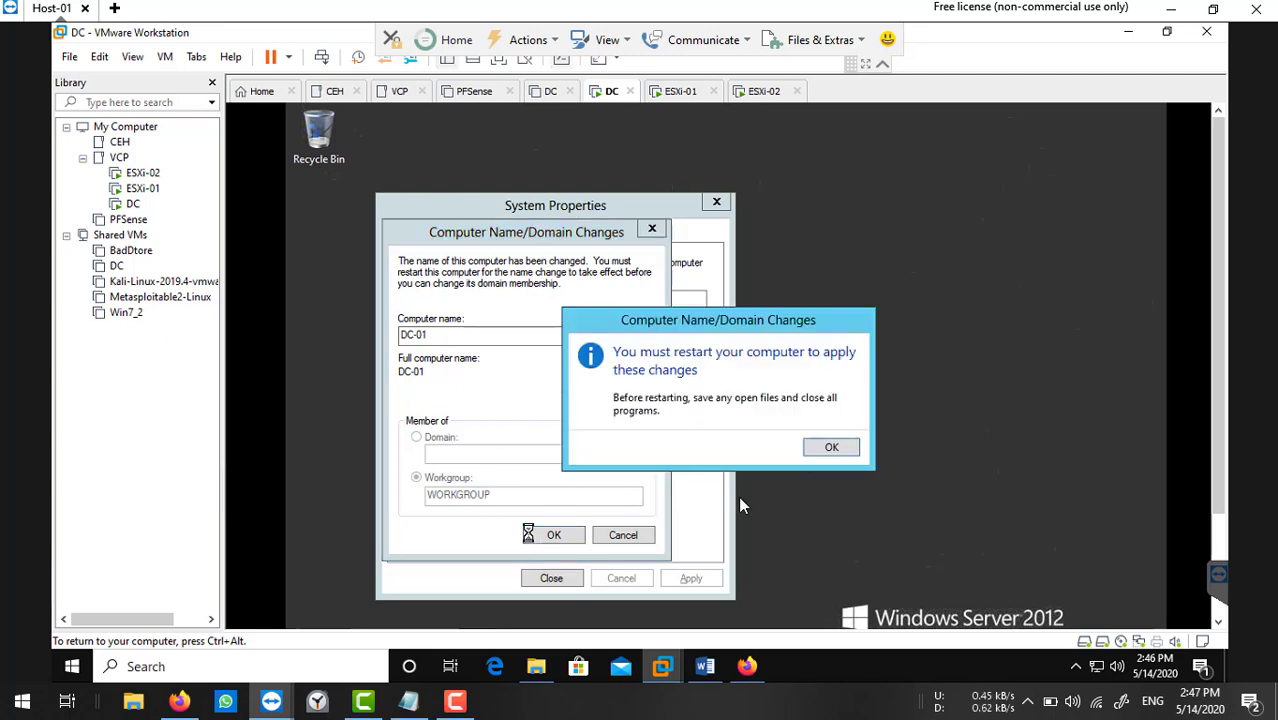
pyautogui.click(831, 447)
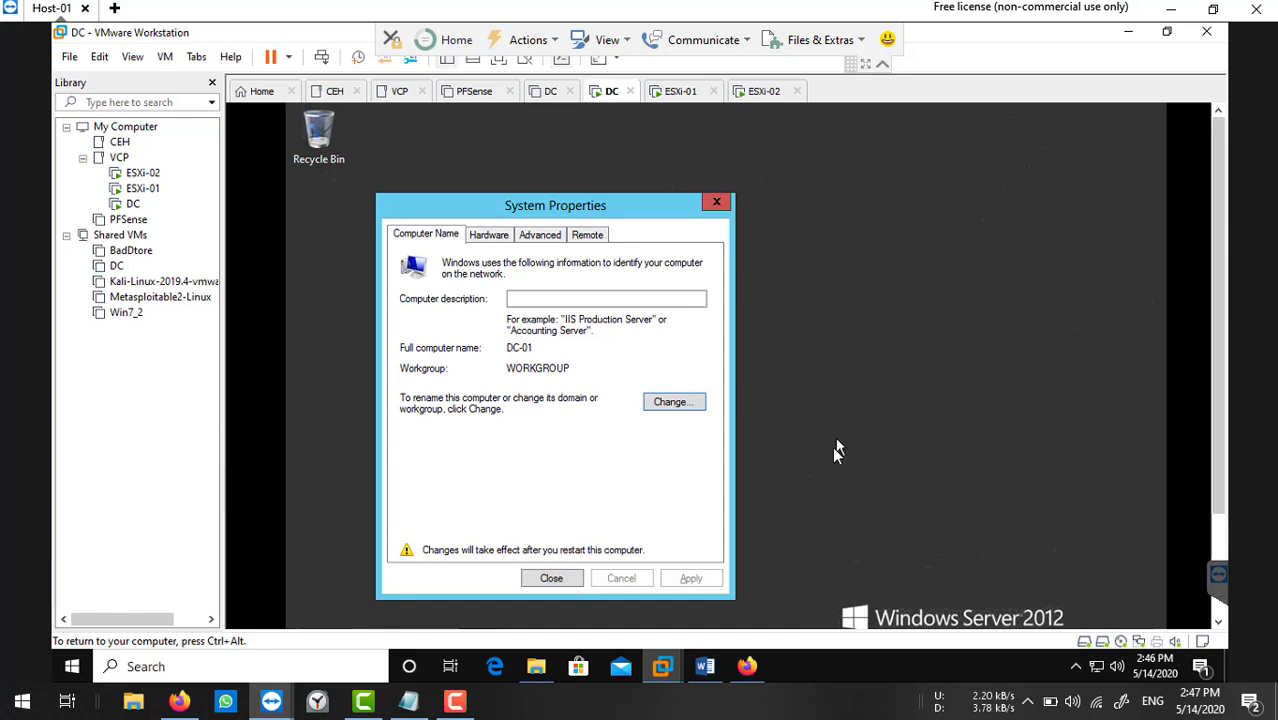
pyautogui.click(563, 578)
pyautogui.click(739, 445)
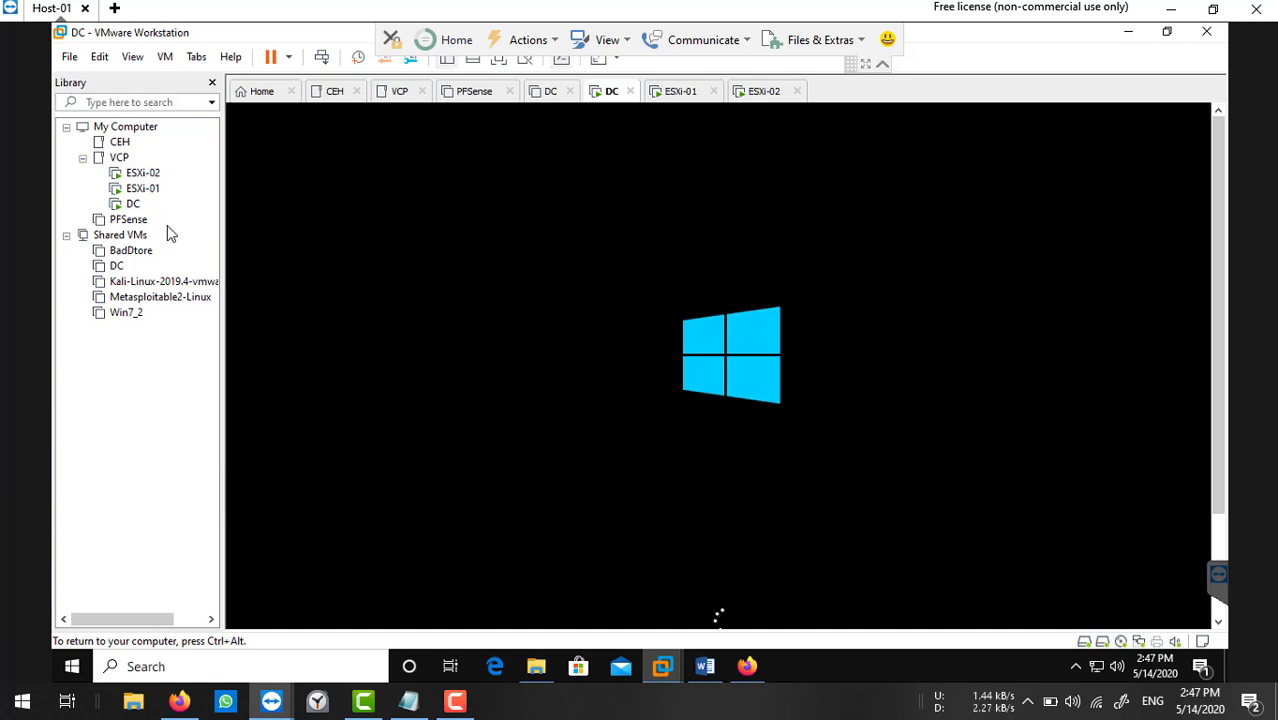
# Switch to the ESXi-02 virtual machine in the Library.
pyautogui.click(143, 173)
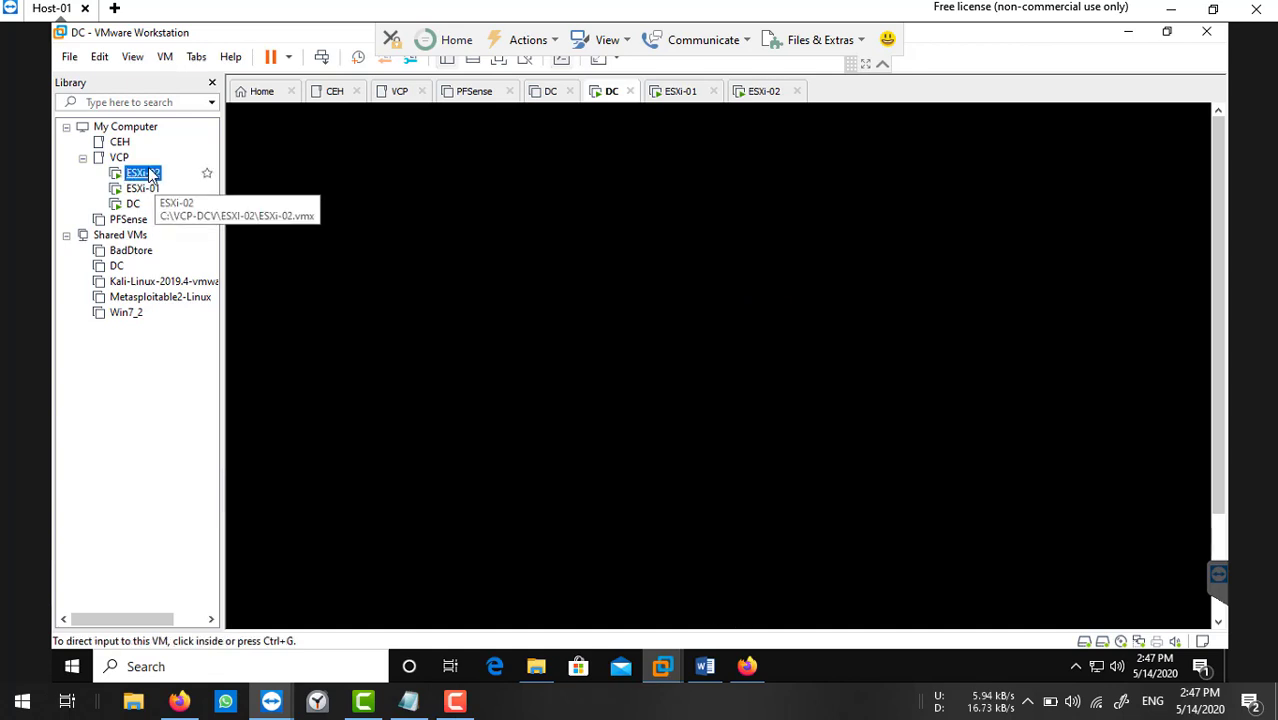
# Disconnect the ESXi-02 installation CD/DVD and reboot the newly installed host.
pyautogui.click(839, 457)
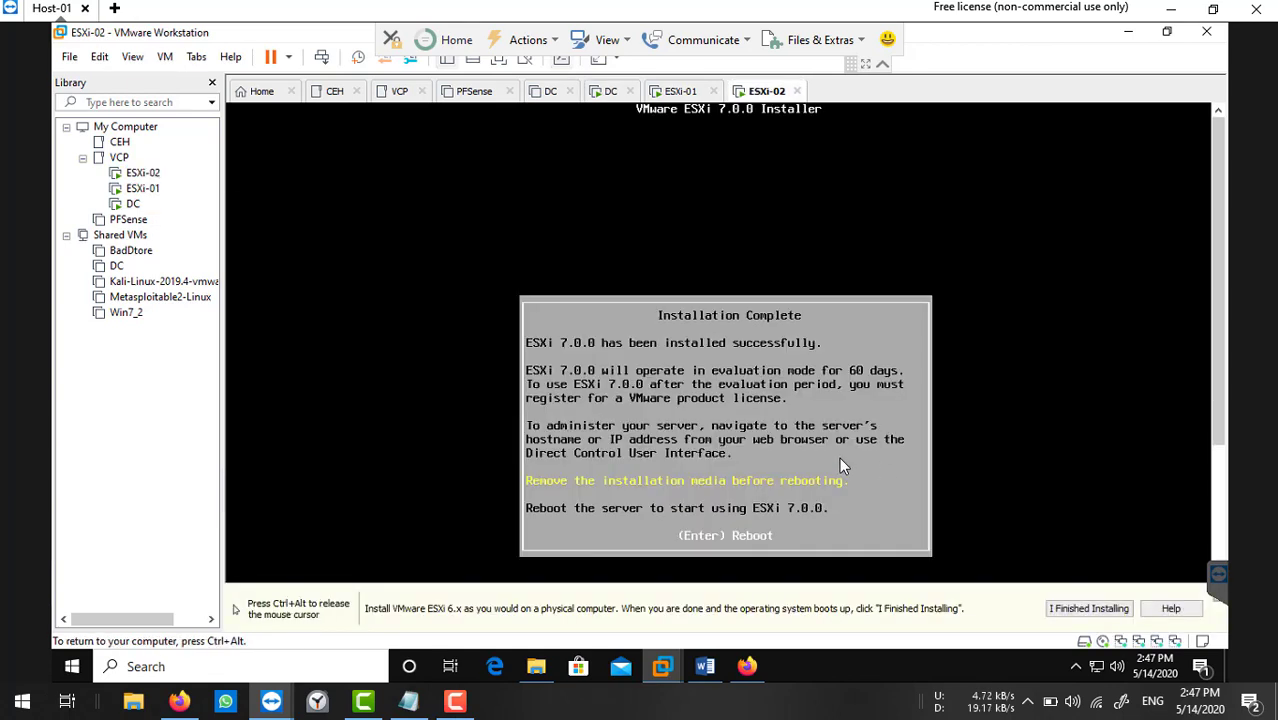
pyautogui.click(1102, 645)
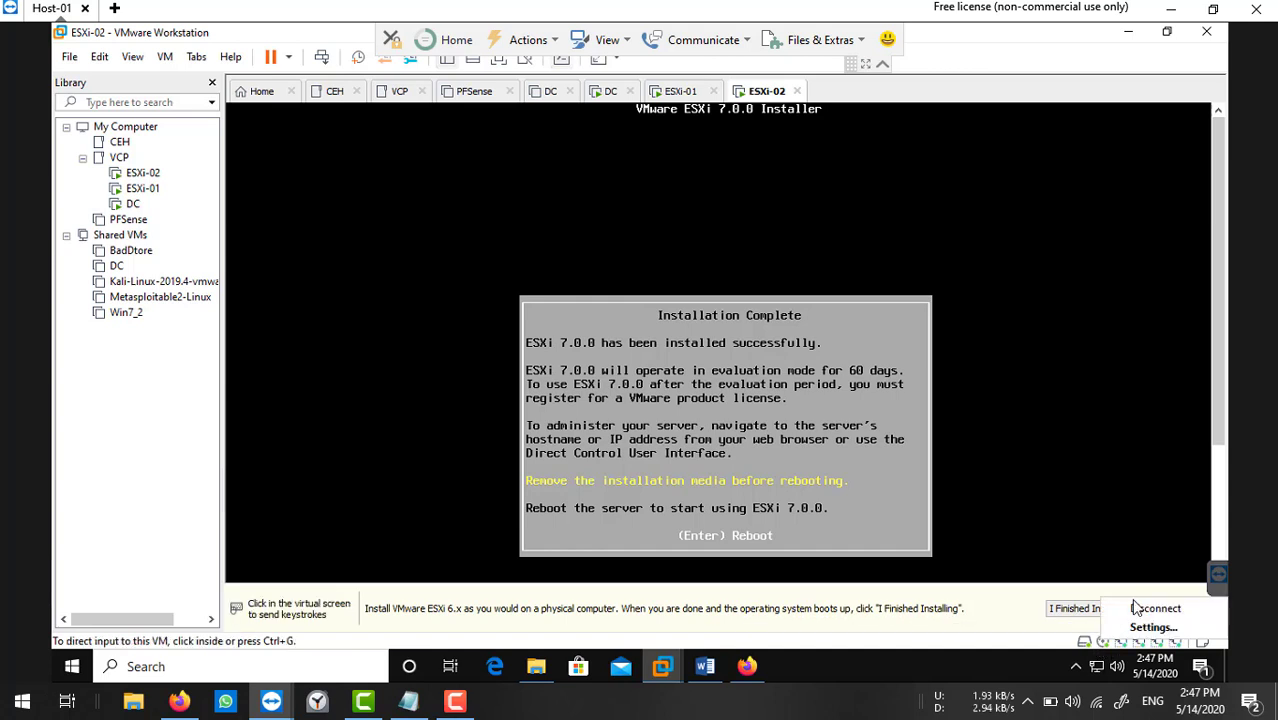
pyautogui.click(1136, 609)
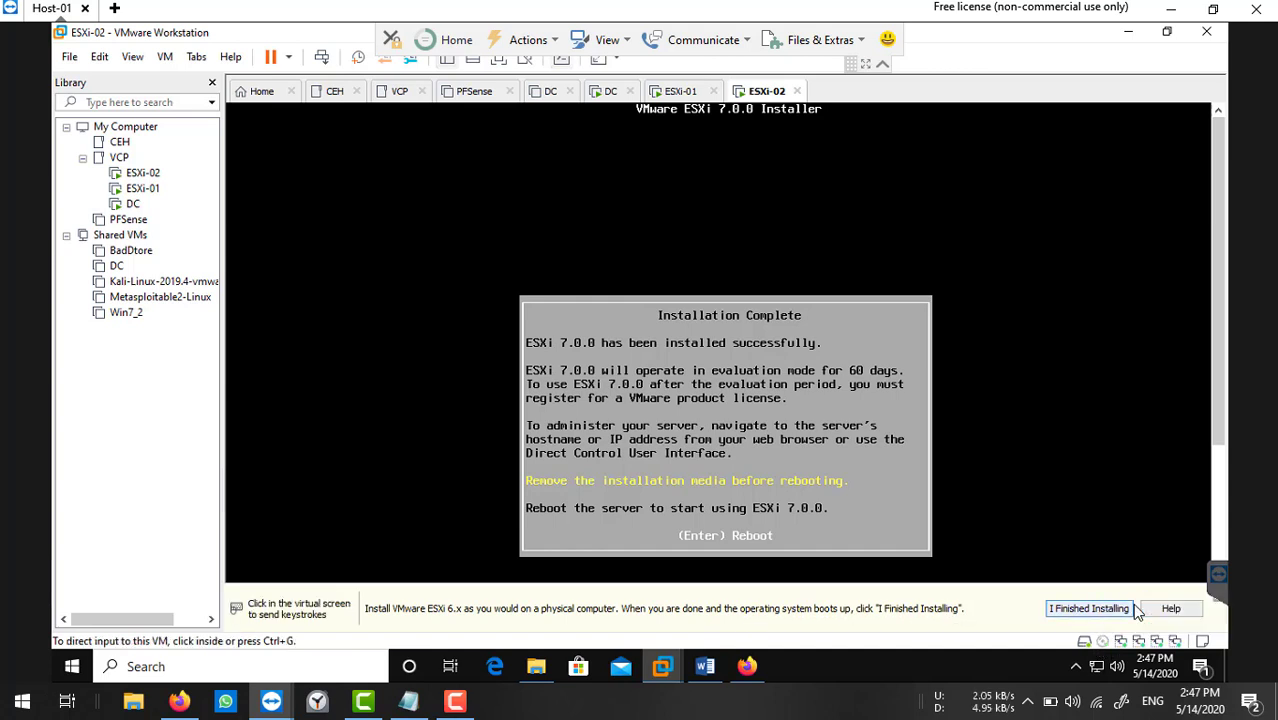
pyautogui.click(652, 463)
pyautogui.press('Return')
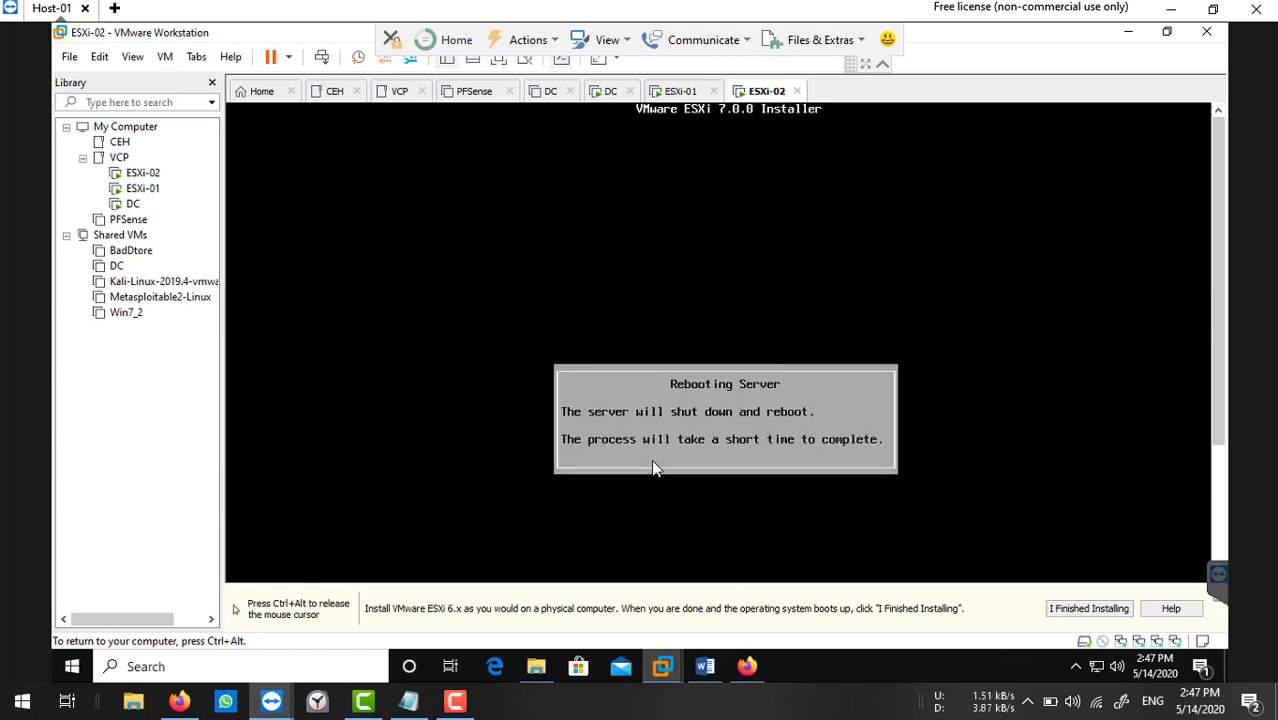
# Release input from ESXi-02 and switch back to the DC virtual machine.
pyautogui.hotkey('ctrl', 'alt')
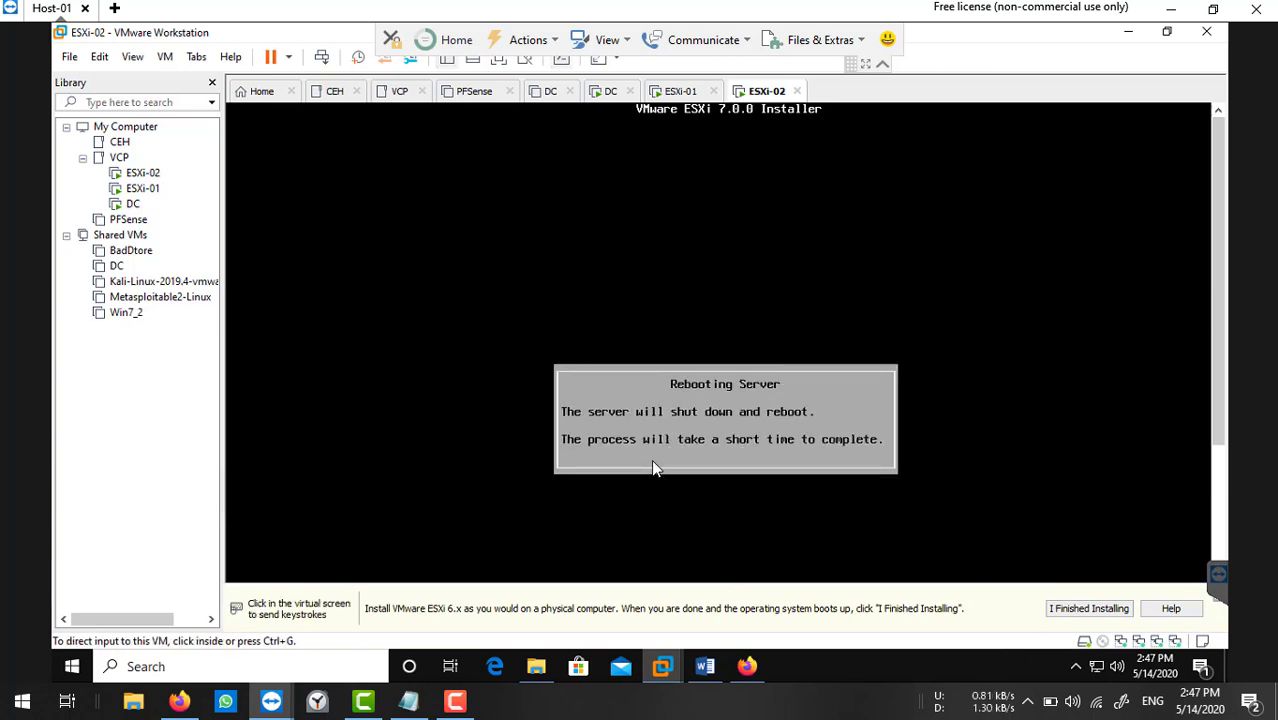
pyautogui.click(133, 176)
pyautogui.click(133, 204)
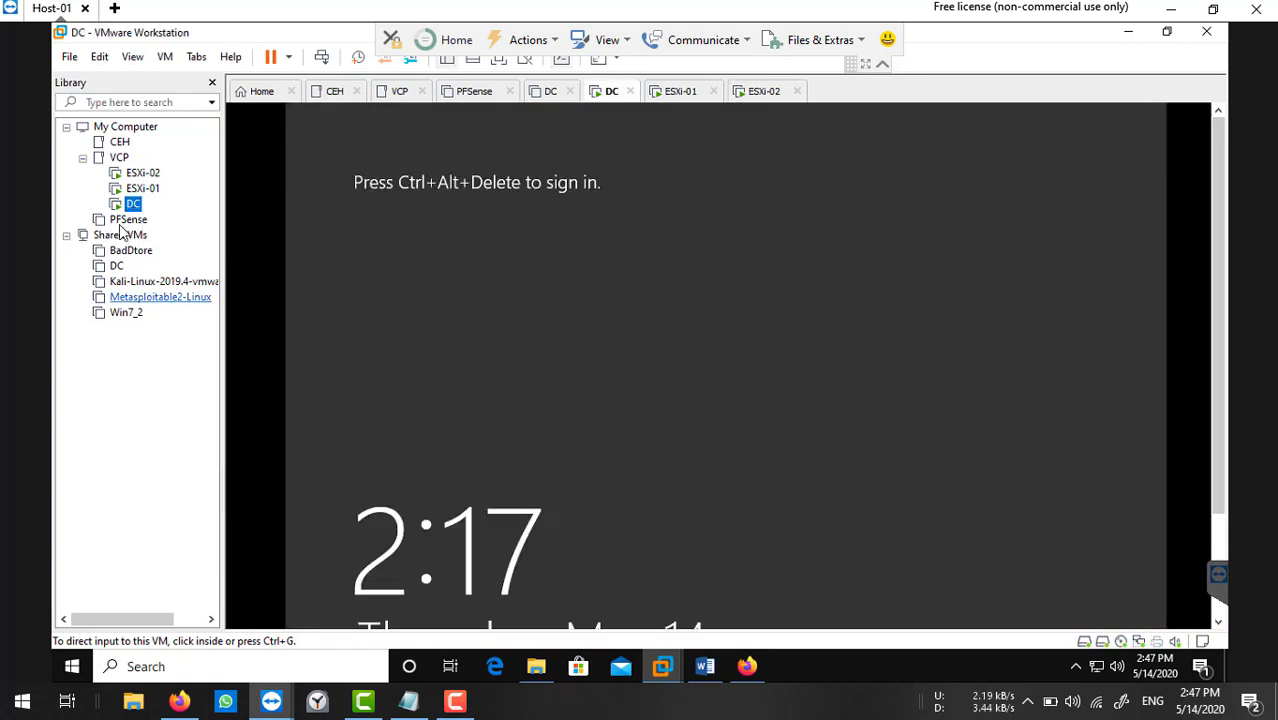
# Send Ctrl+Alt+Del to DC and sign in with the Administrator password.
pyautogui.click(325, 57)
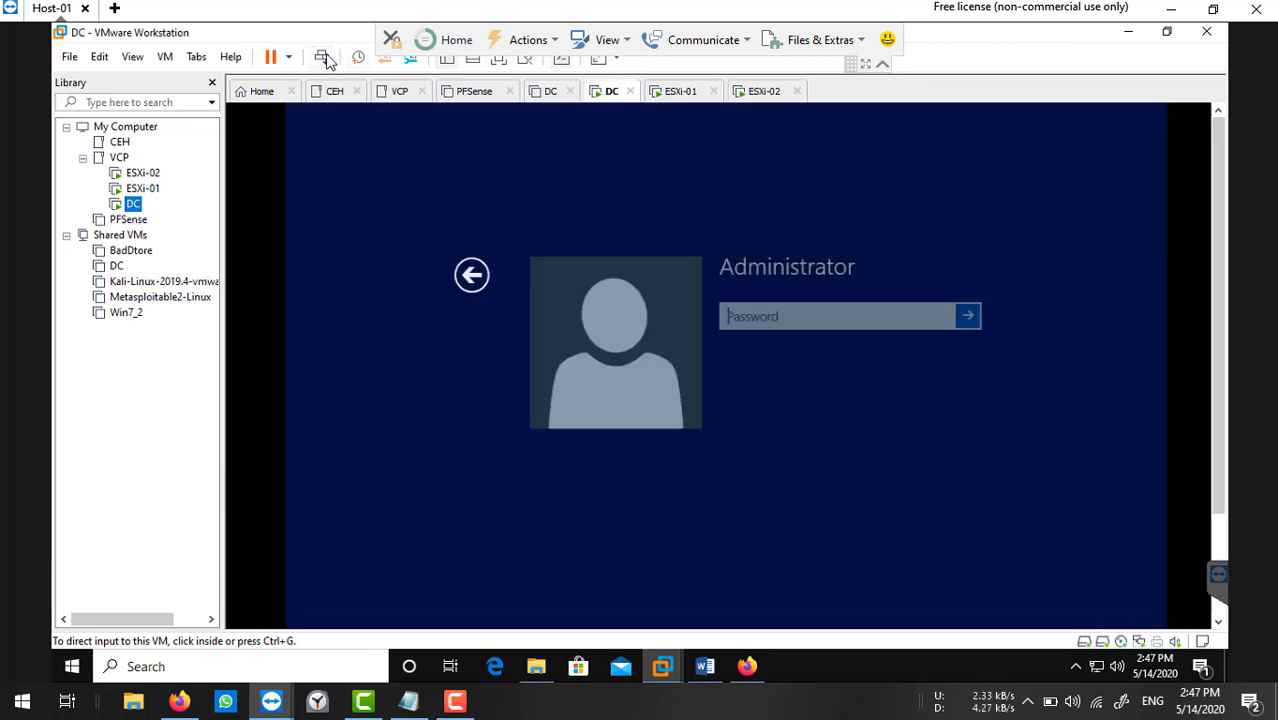
pyautogui.click(797, 321)
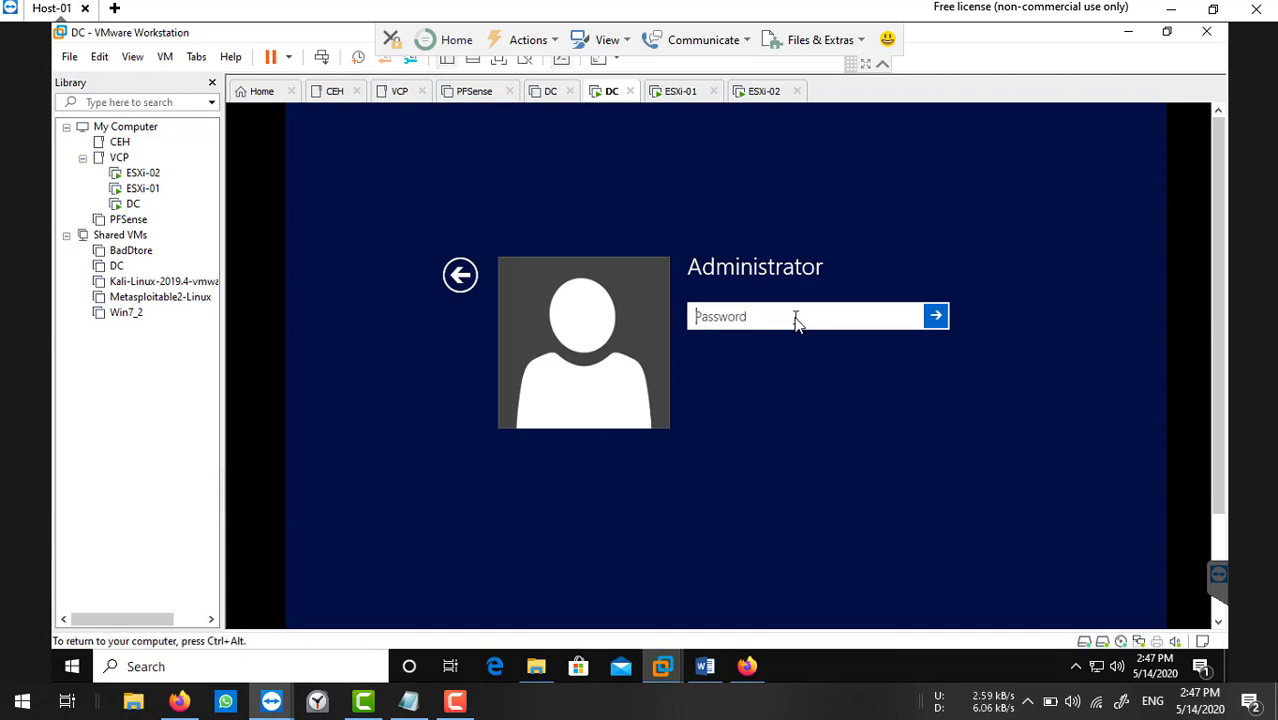
pyautogui.write('P')
pyautogui.press('Return')
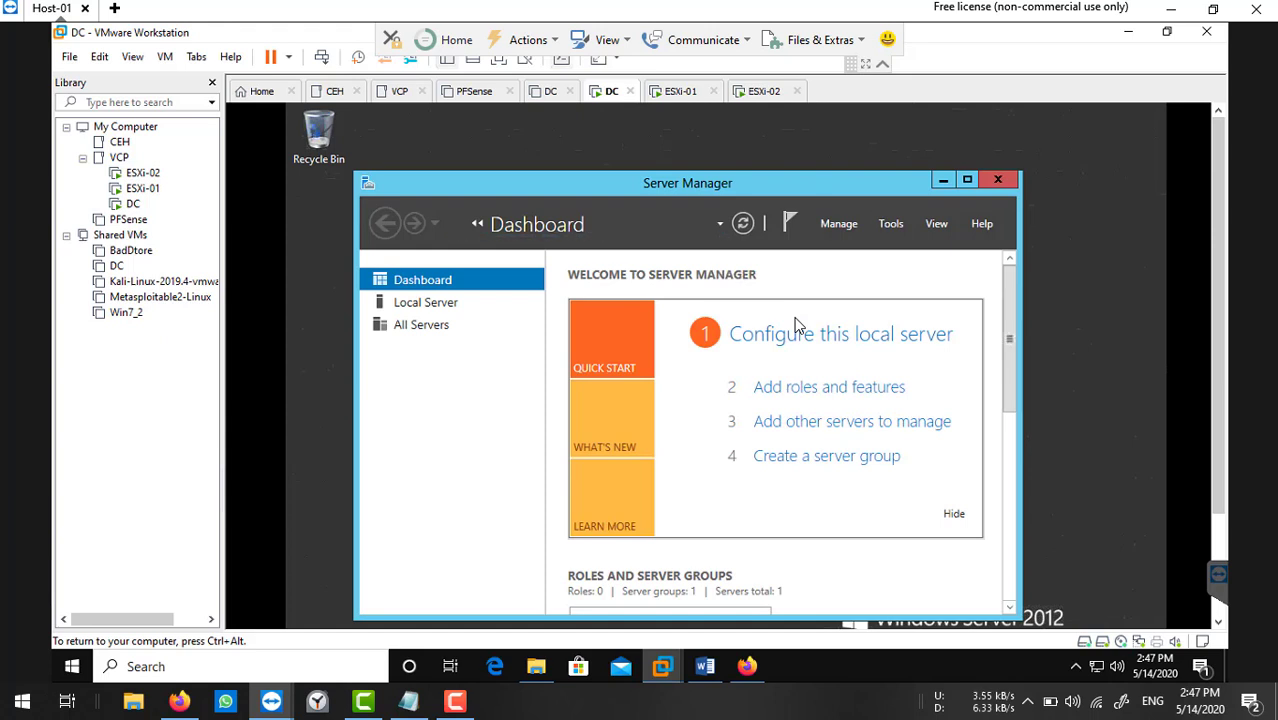
# Launch Add Roles and Features, keeping the default installation type and DC-01 as destination.
pyautogui.click(967, 180)
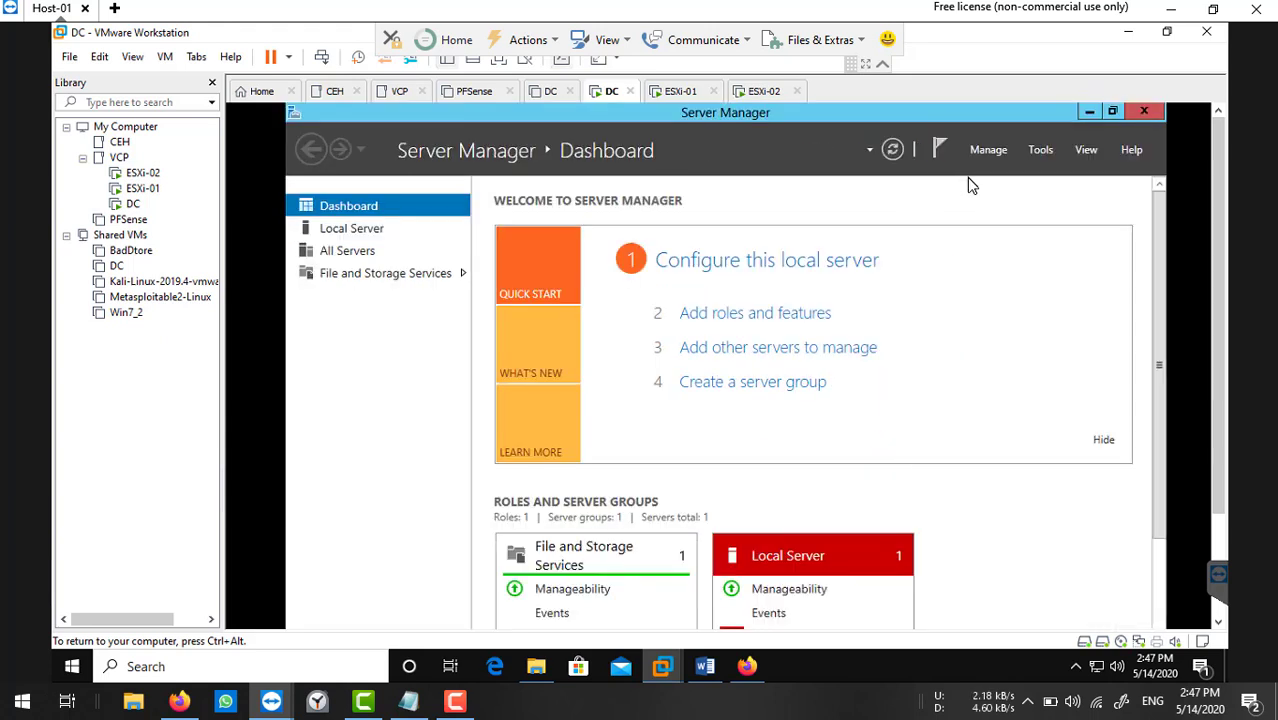
pyautogui.click(742, 318)
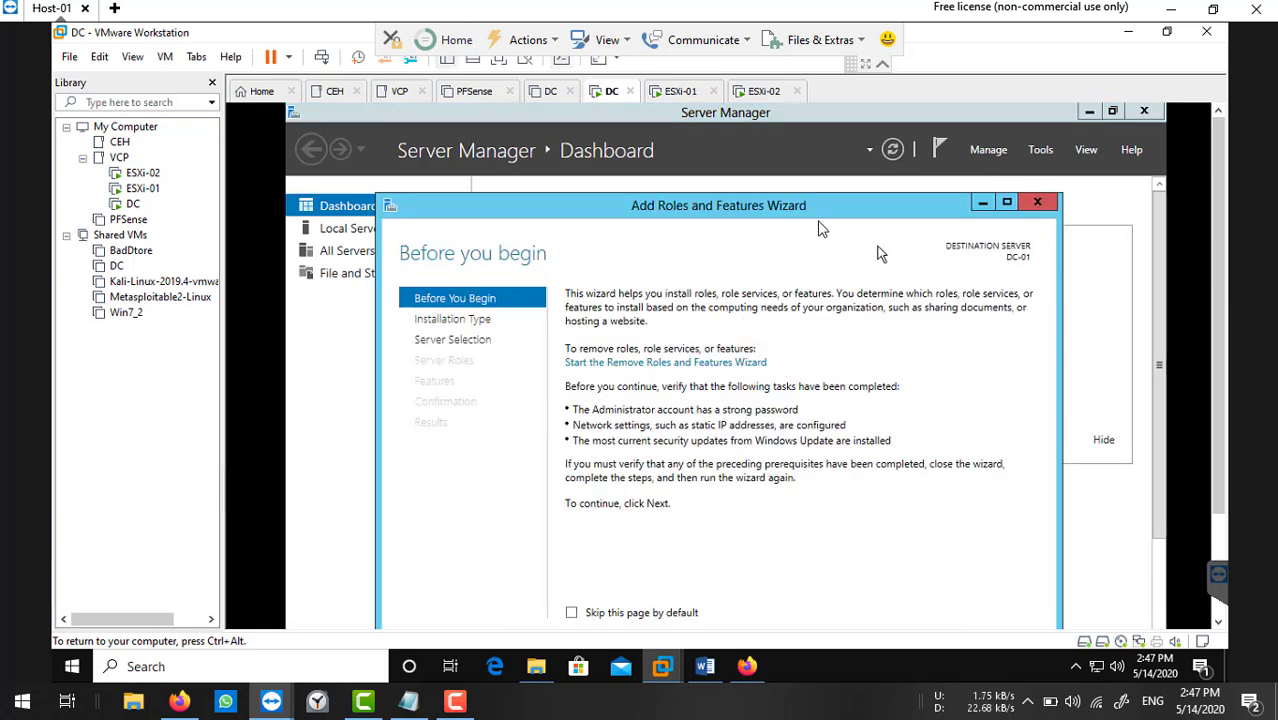
pyautogui.moveTo(812, 210); pyautogui.dragTo(816, 163)
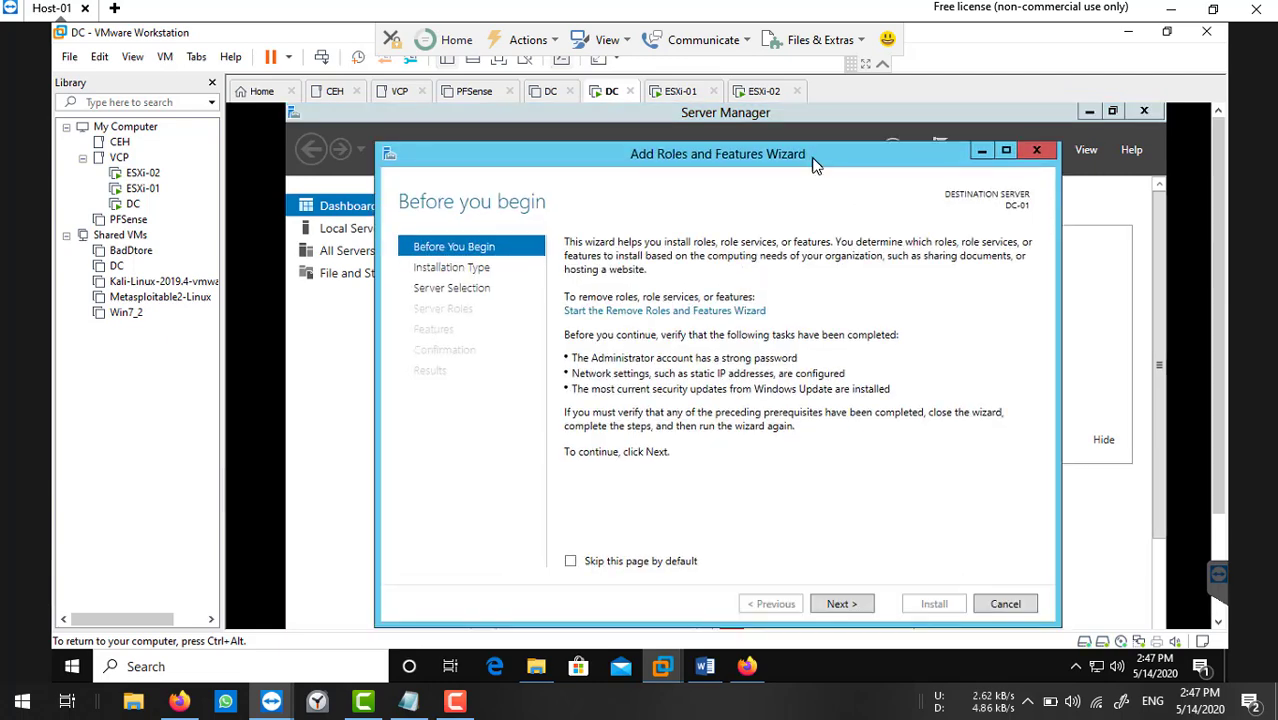
pyautogui.click(861, 603)
pyautogui.click(861, 603)
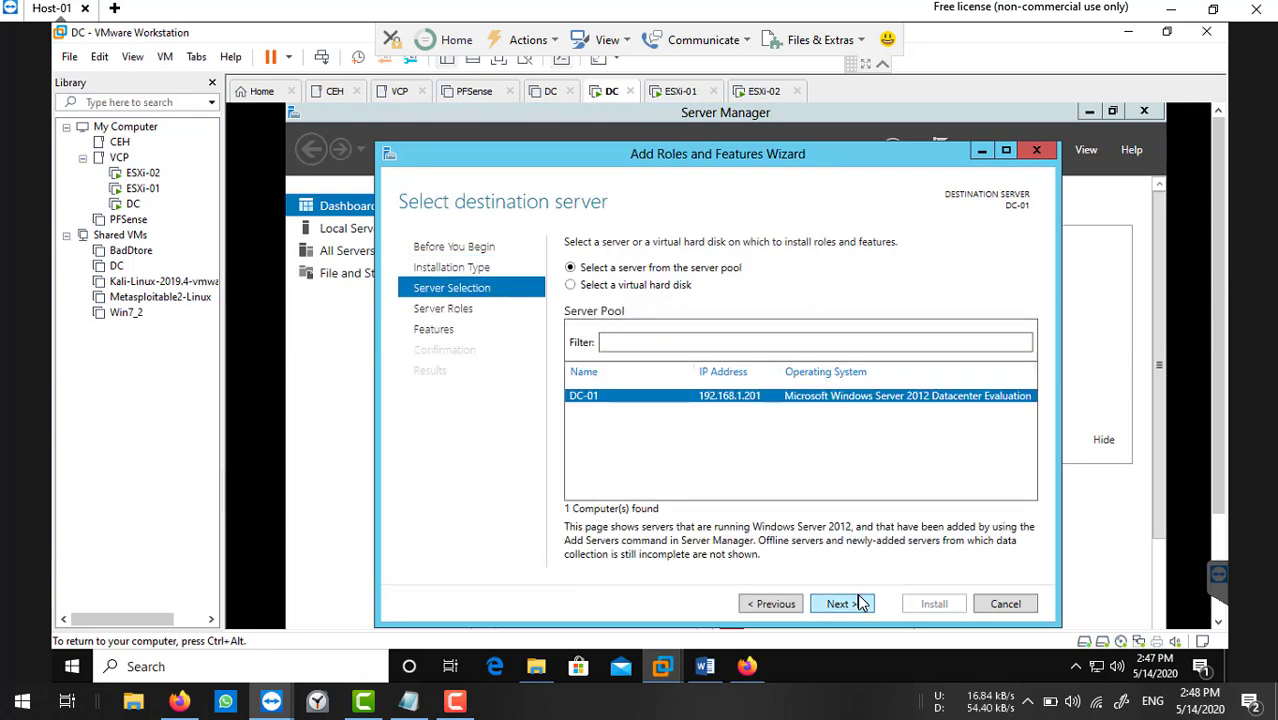
pyautogui.click(848, 603)
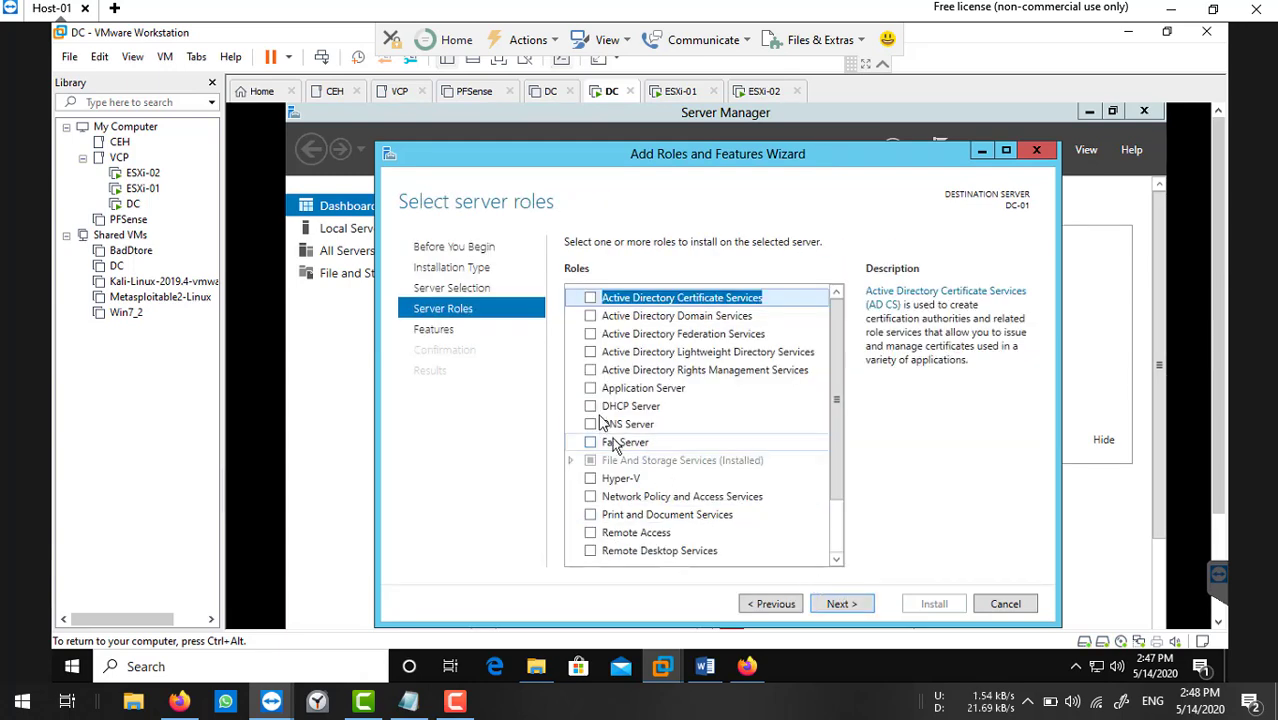
# Select the Active Directory Domain Services and DNS Server roles with their required features.
pyautogui.click(592, 317)
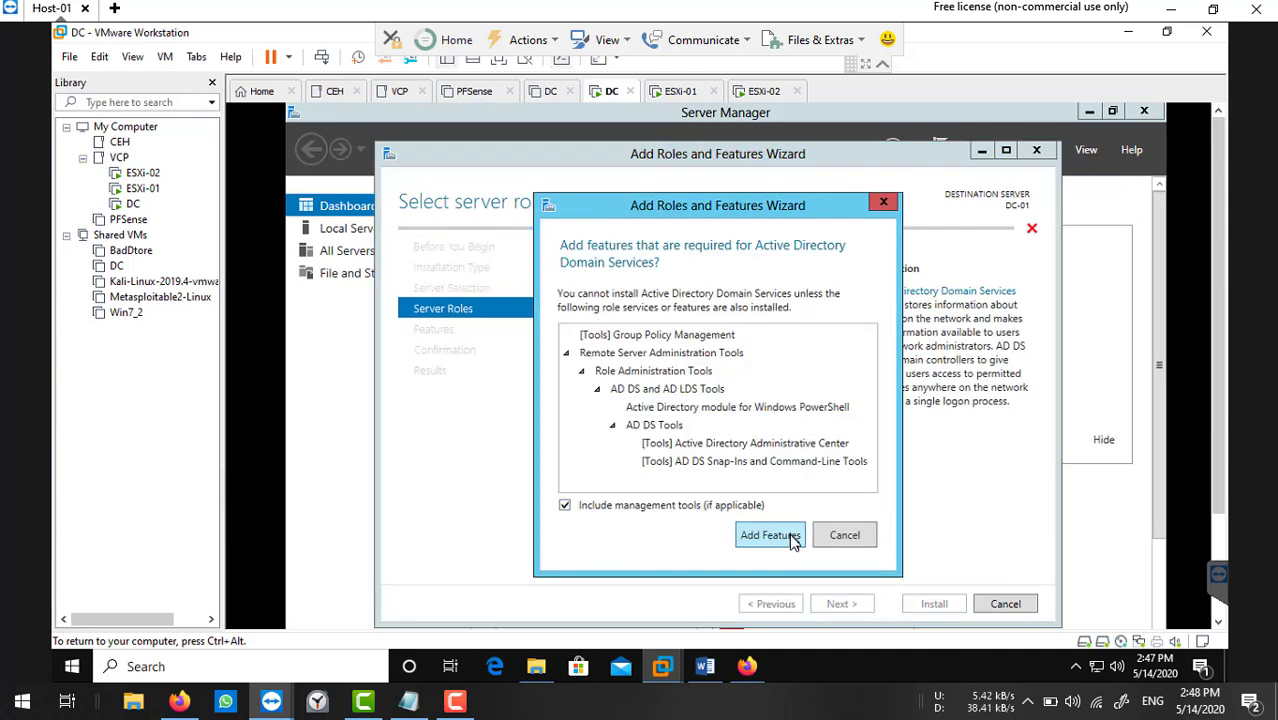
pyautogui.click(760, 534)
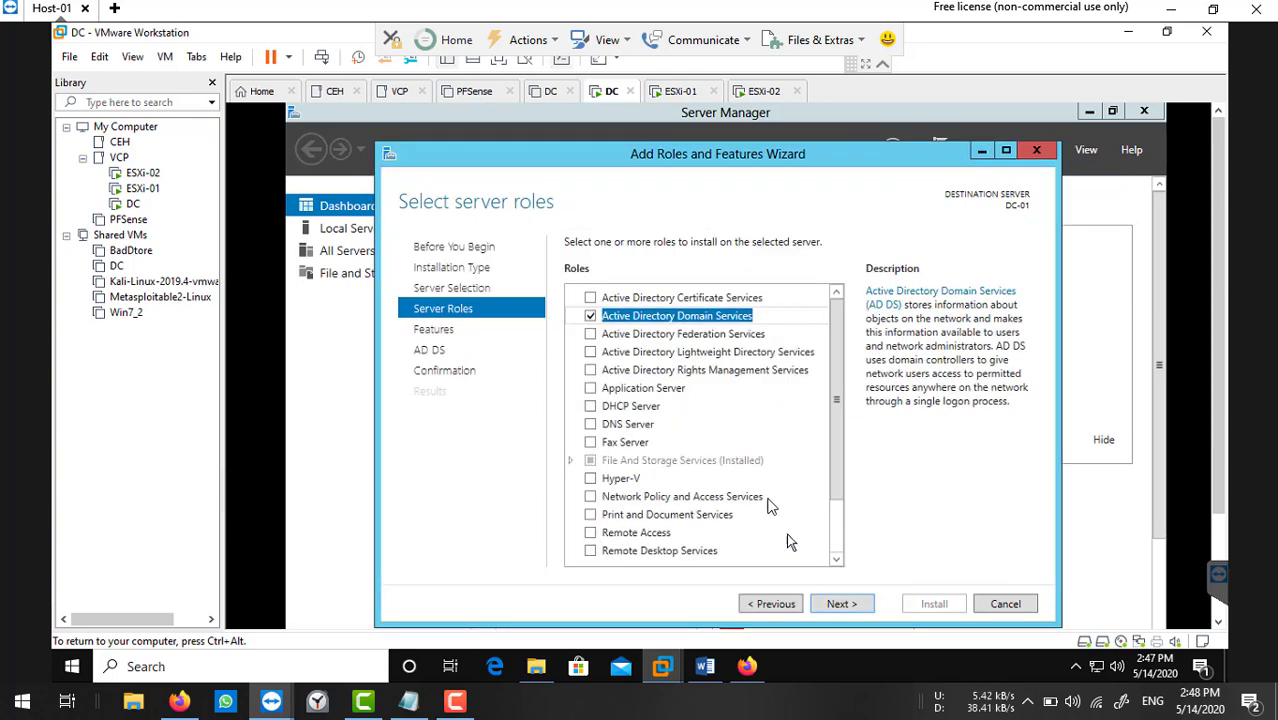
pyautogui.click(591, 425)
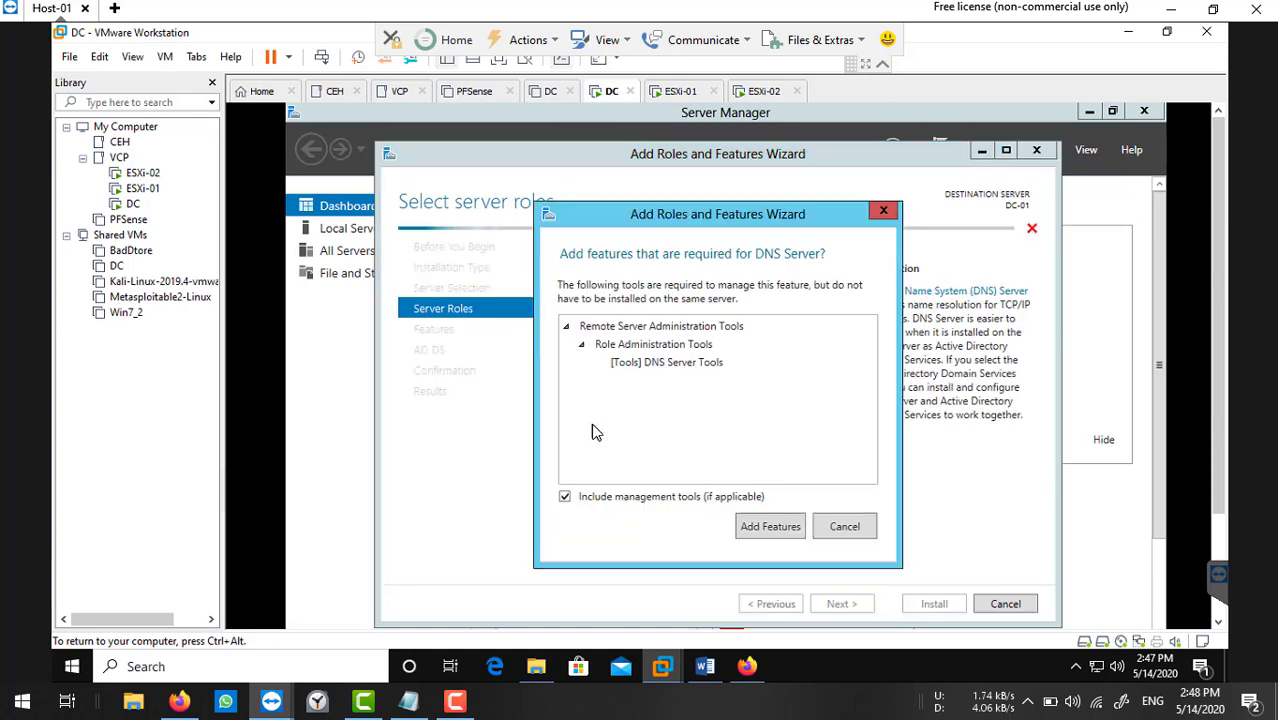
pyautogui.click(770, 529)
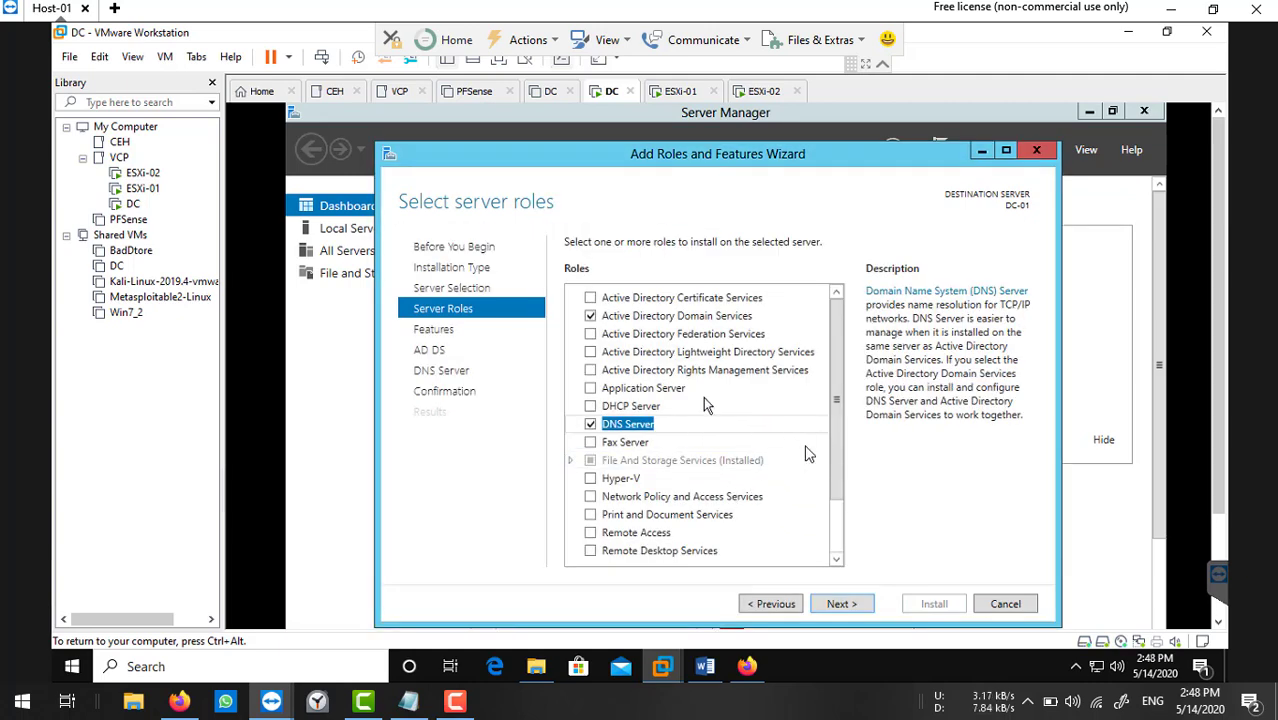
# Add Server for NFS and iSCSI Target Server under File and iSCSI Services.
pyautogui.click(572, 461)
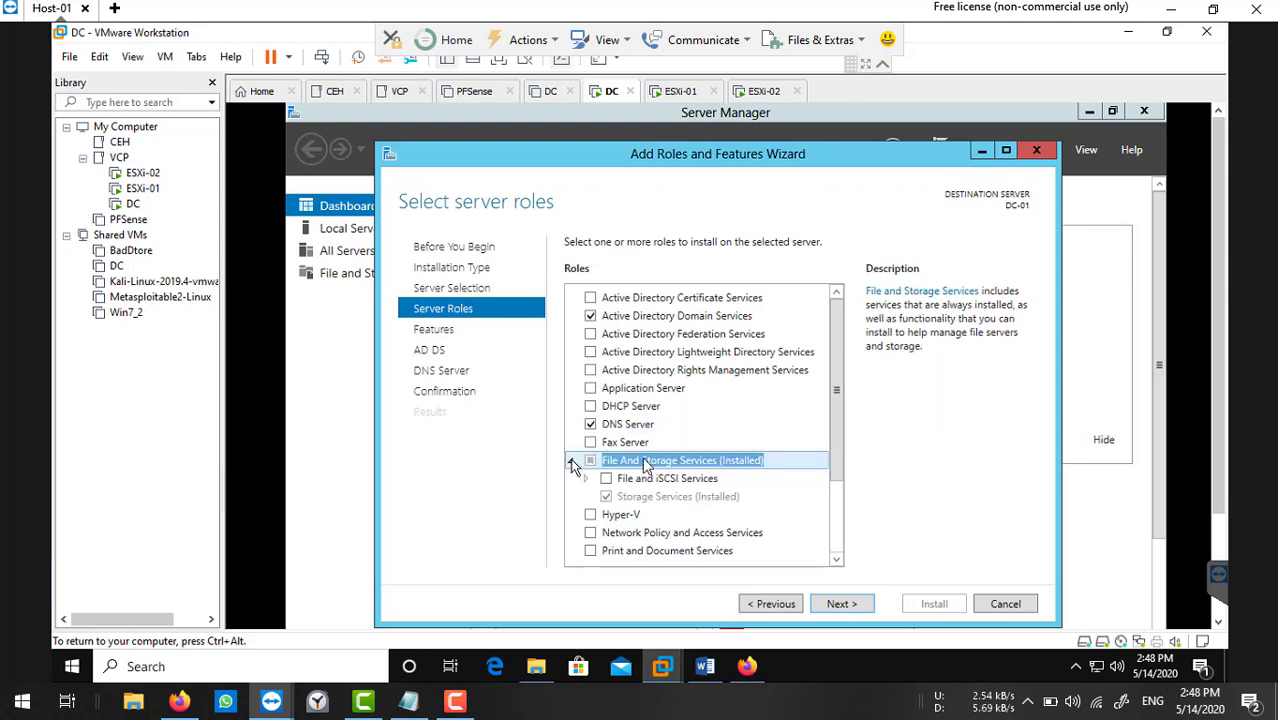
pyautogui.click(587, 479)
pyautogui.scroll(-1, 755, 437)
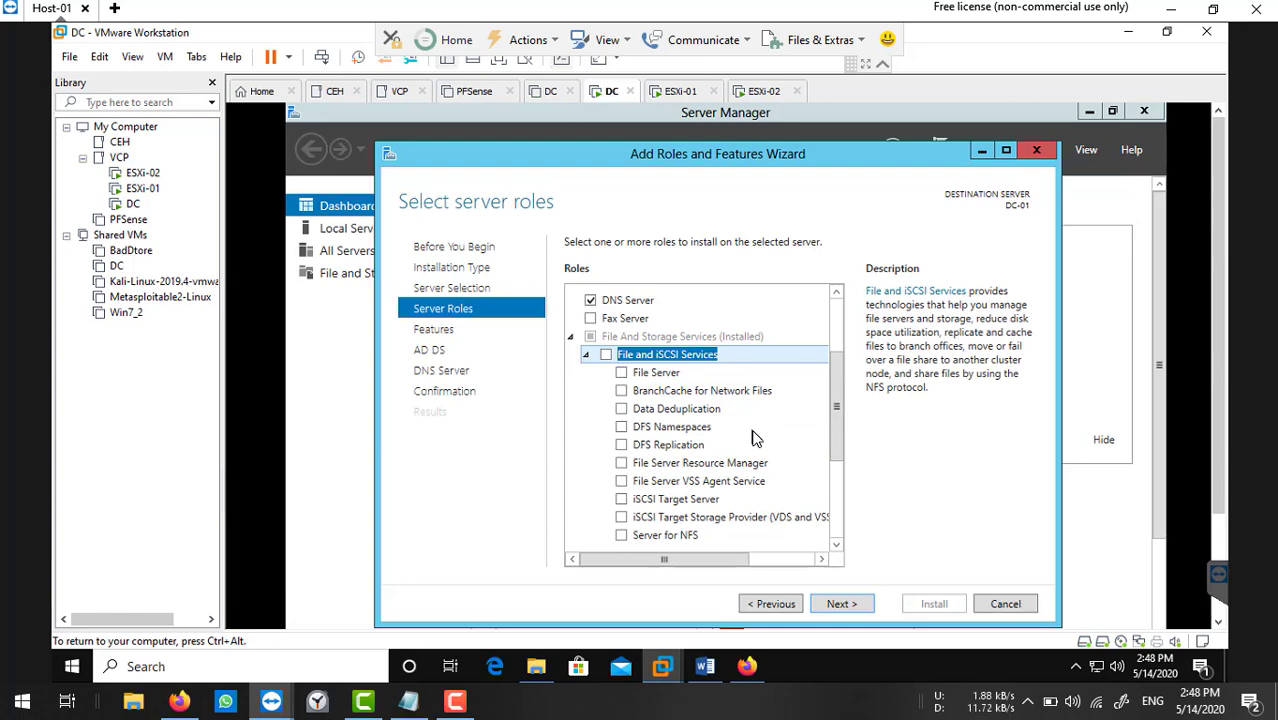
pyautogui.click(622, 536)
pyautogui.click(757, 530)
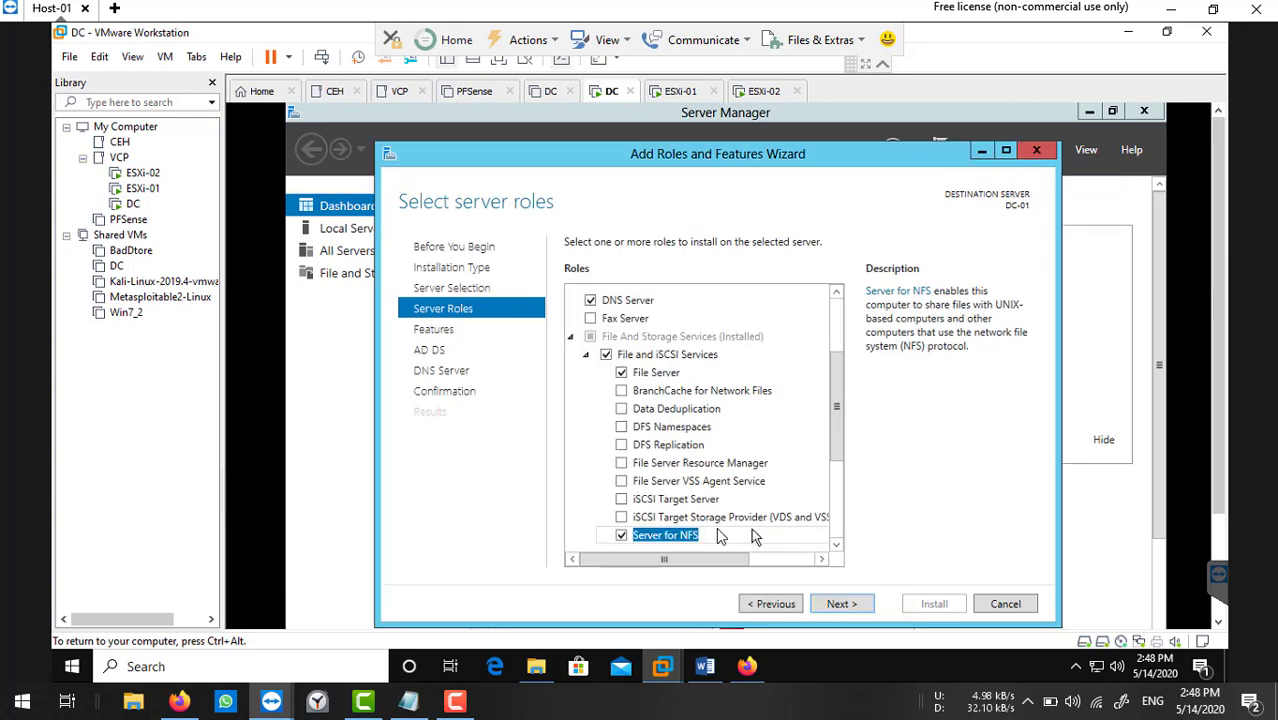
pyautogui.click(622, 500)
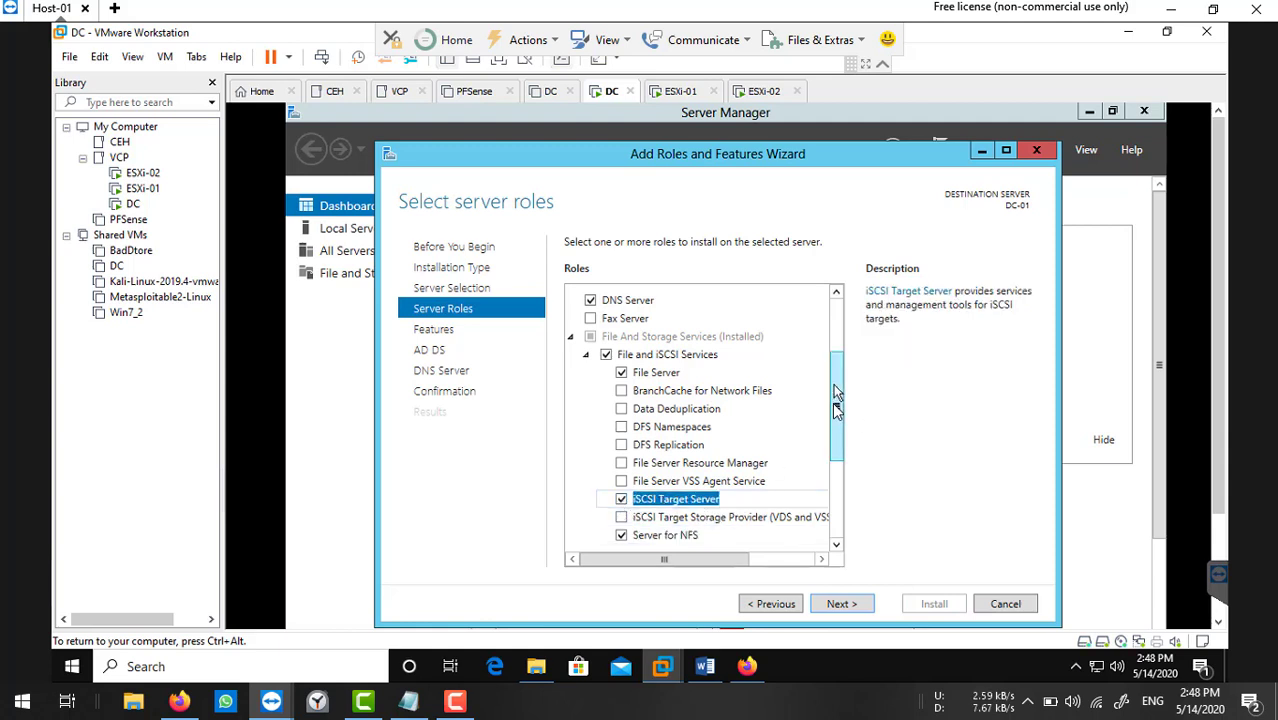
pyautogui.moveTo(836, 400); pyautogui.dragTo(836, 438)
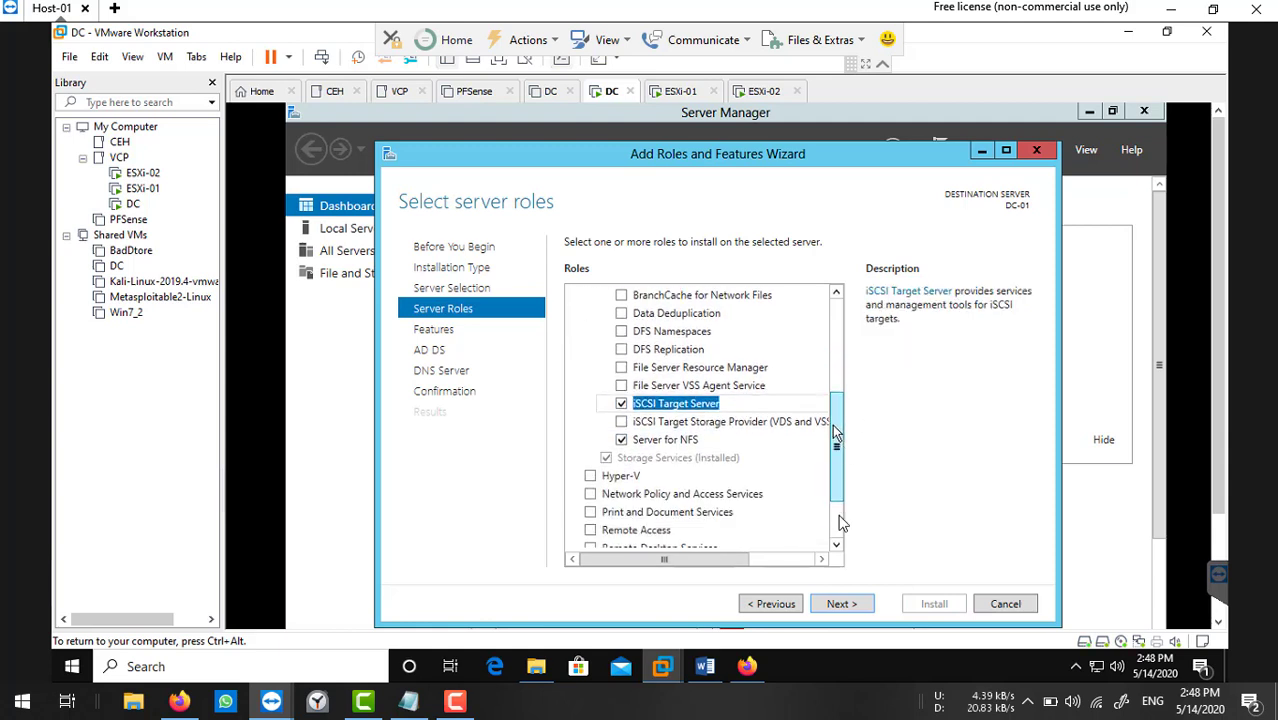
pyautogui.click(840, 604)
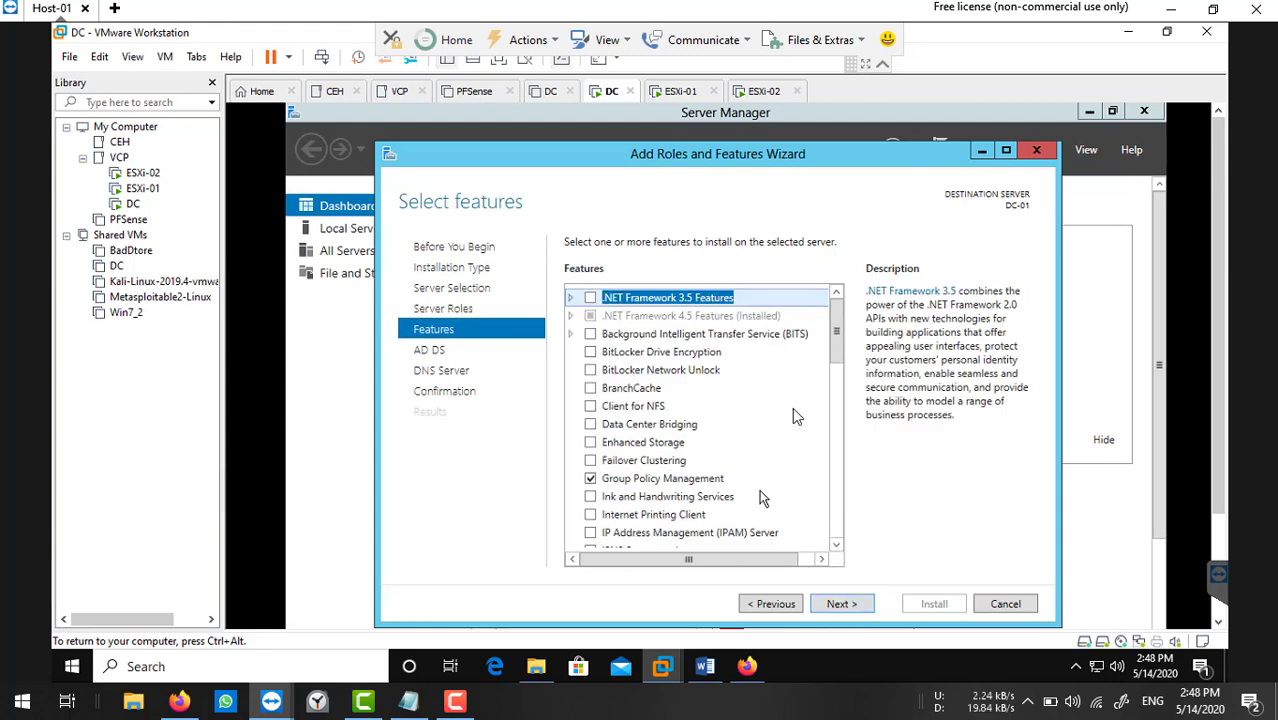
# Tick Client for NFS, pass the AD DS and DNS Server pages, and click Install.
pyautogui.click(592, 411)
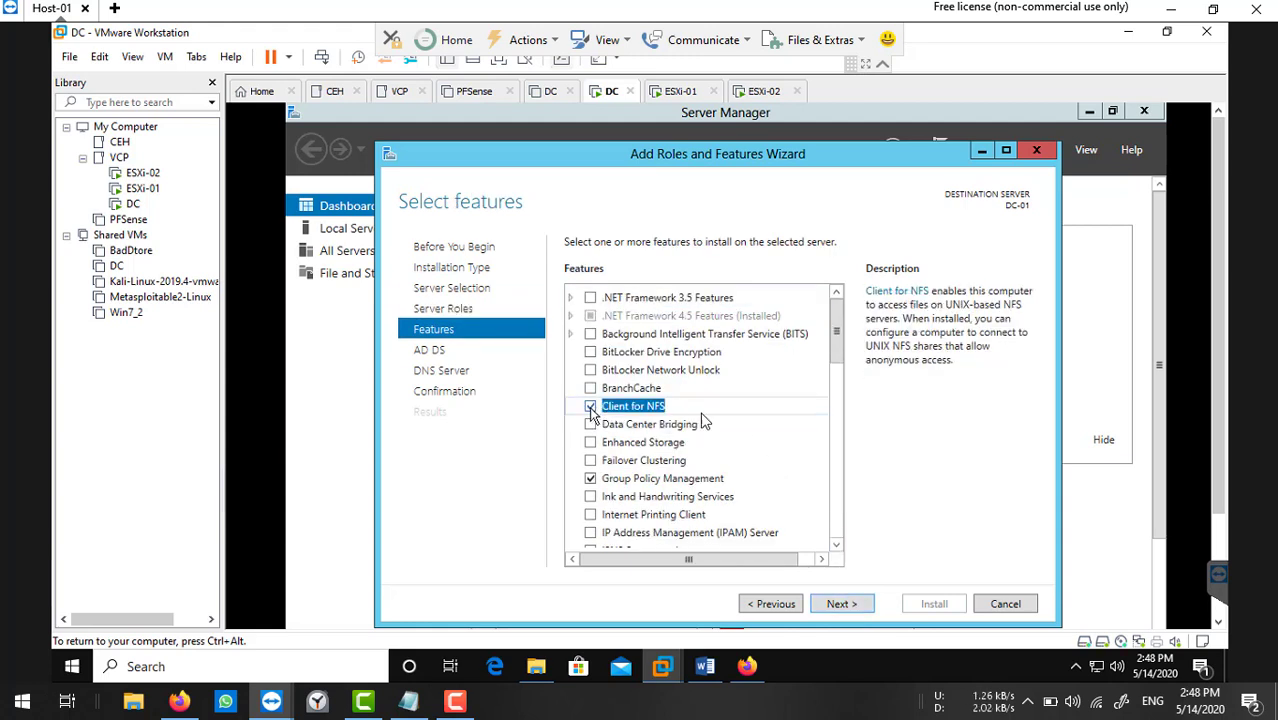
pyautogui.click(854, 609)
pyautogui.click(854, 609)
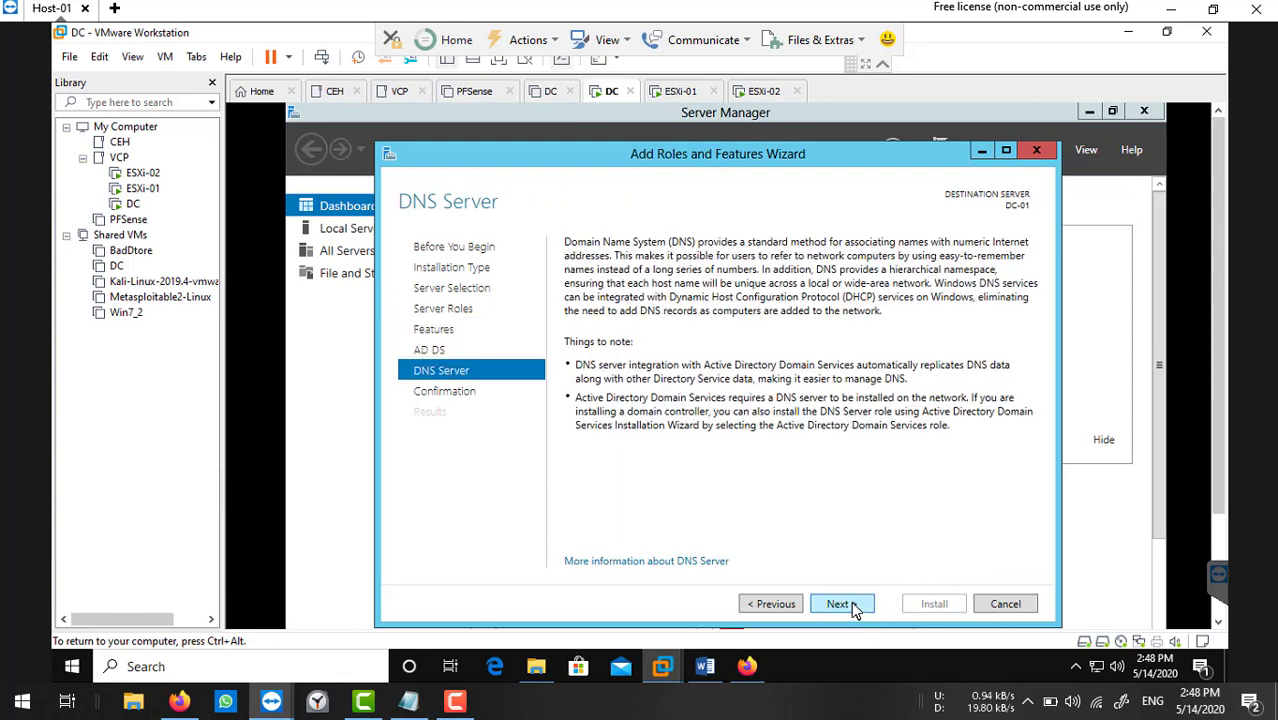
pyautogui.click(854, 609)
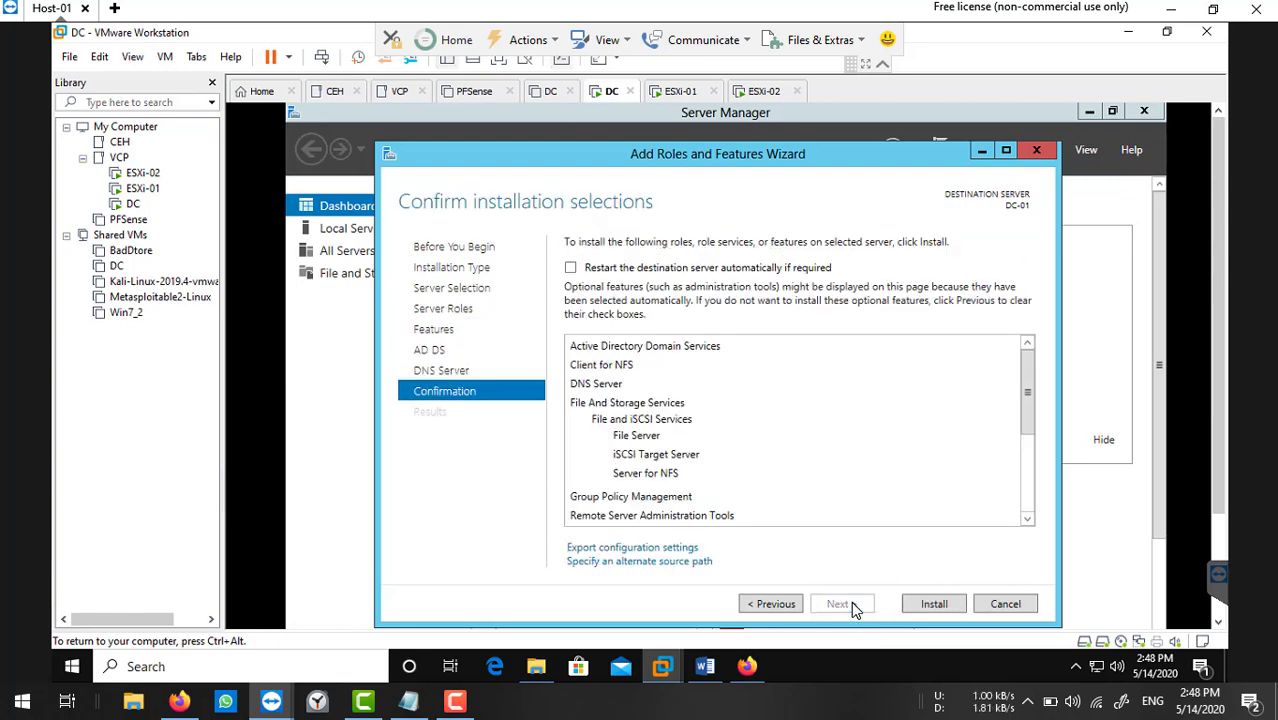
pyautogui.click(946, 608)
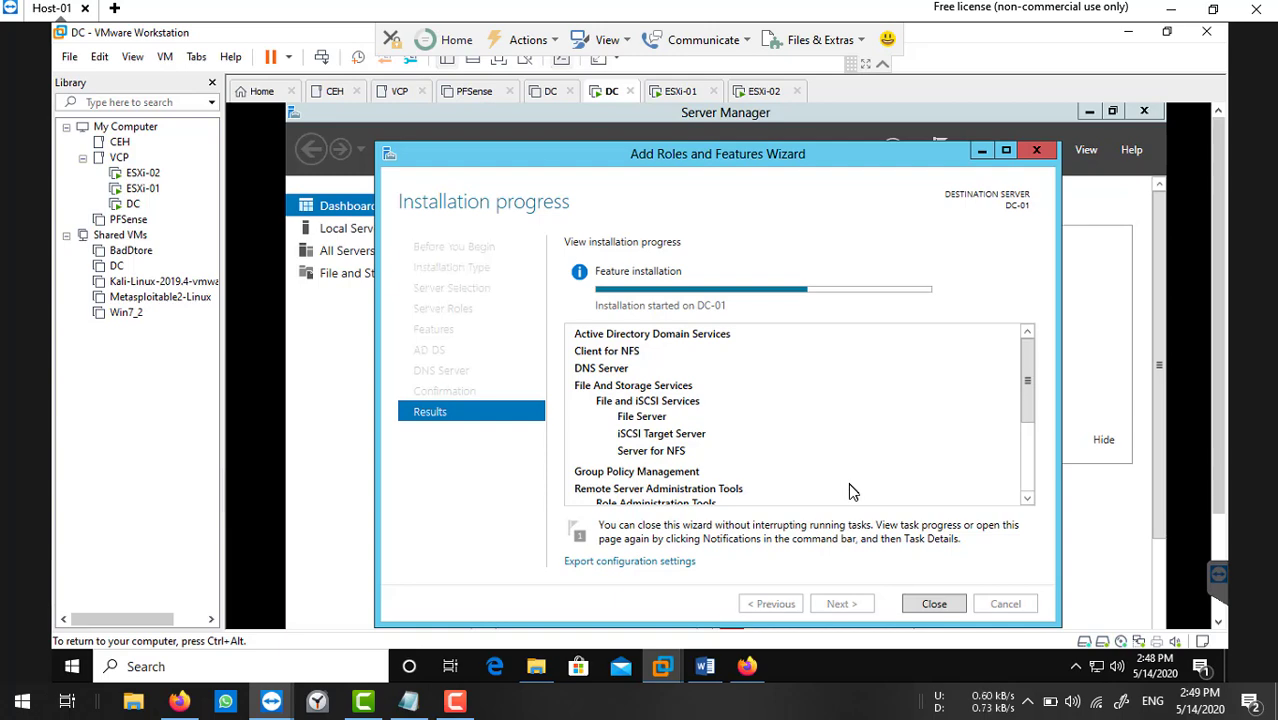
# Hide the Library pane, exit full screen, and show the ESXi-01 console at 192.168.1.9.
pyautogui.click(1166, 32)
pyautogui.click(1067, 37)
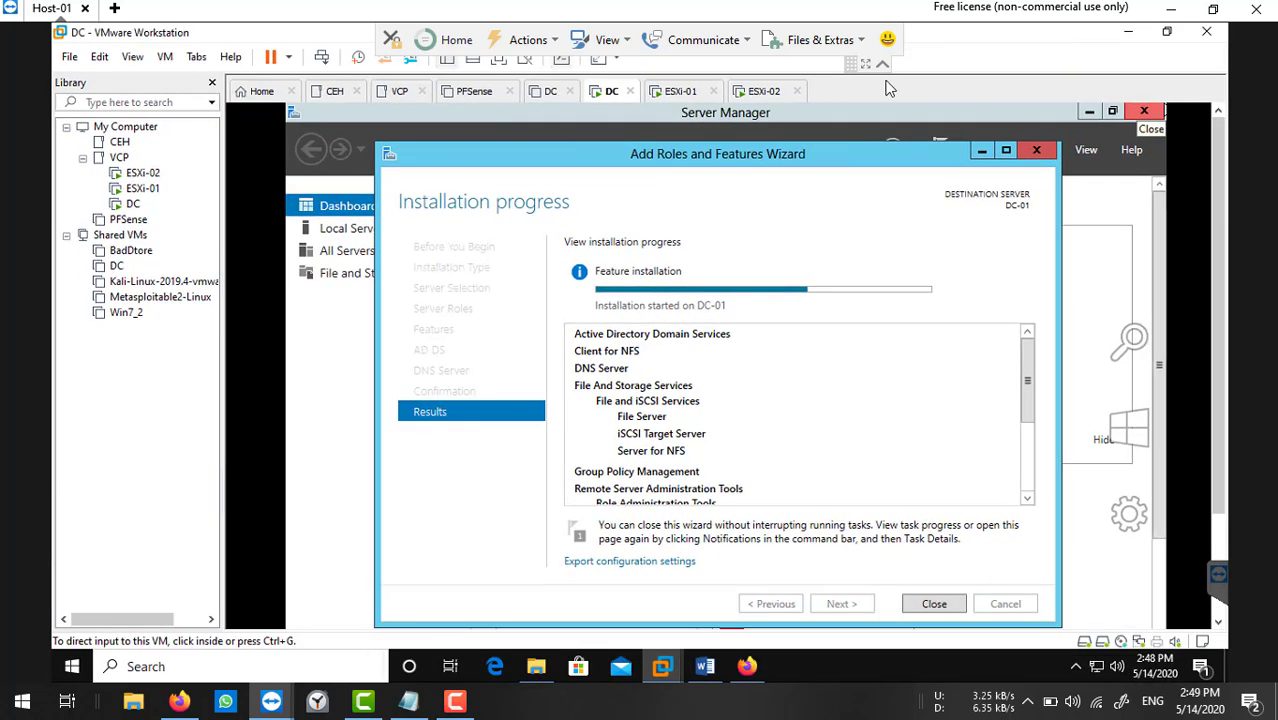
pyautogui.click(212, 84)
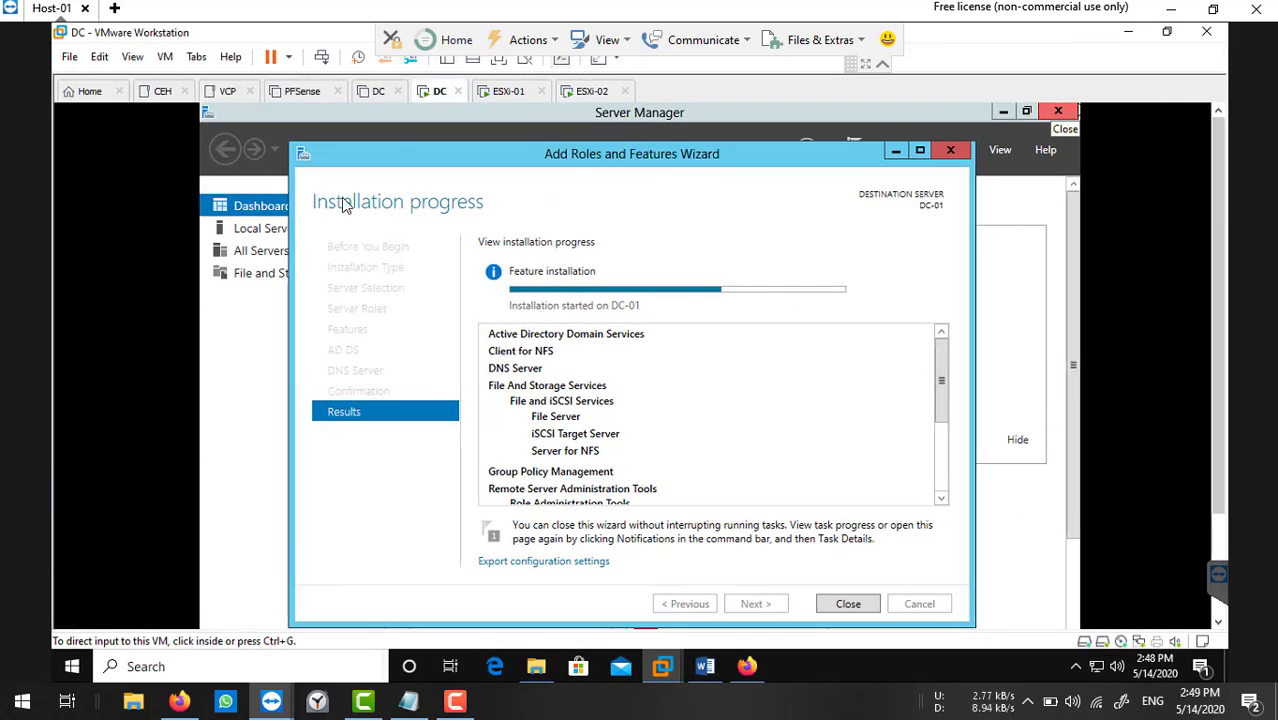
pyautogui.click(502, 63)
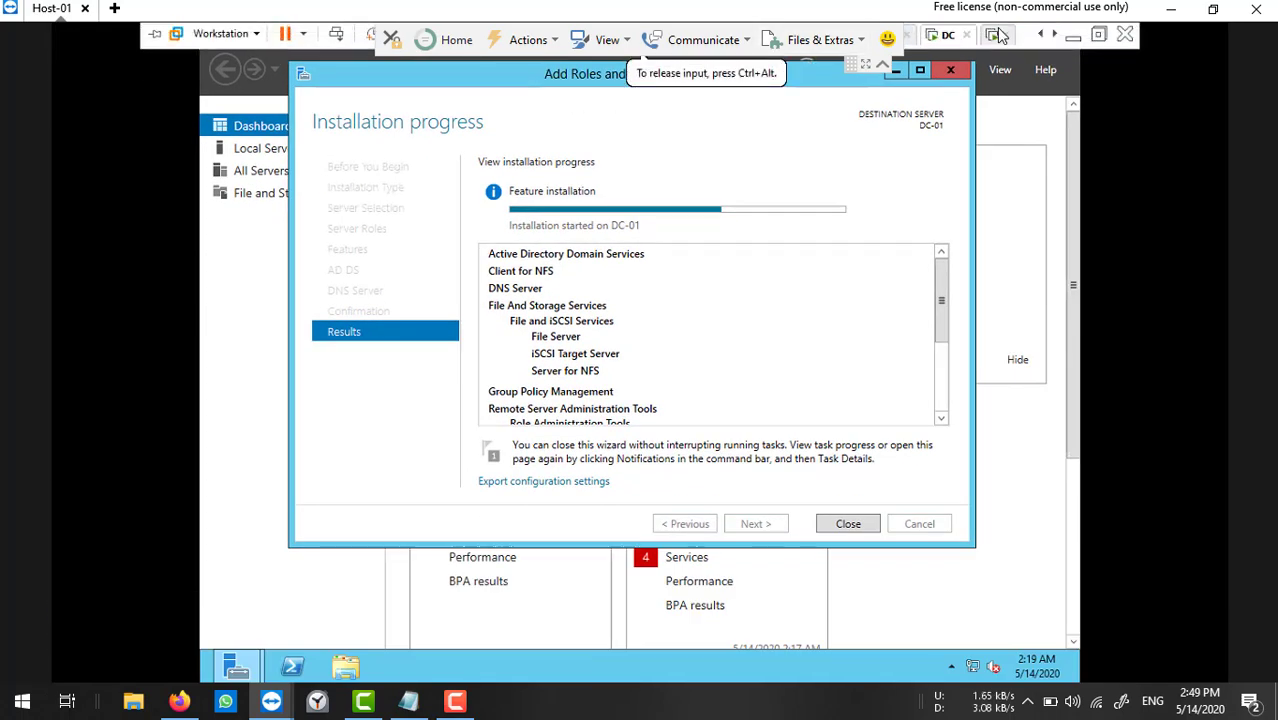
pyautogui.click(1098, 35)
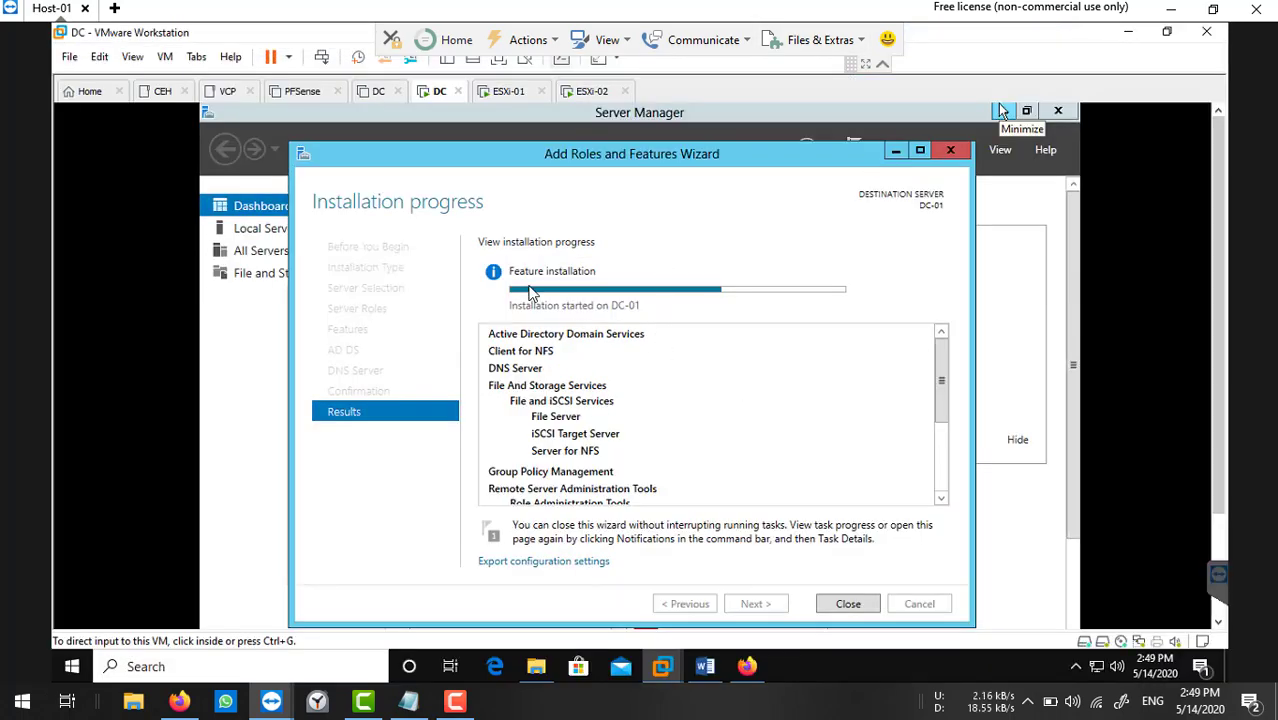
pyautogui.click(525, 92)
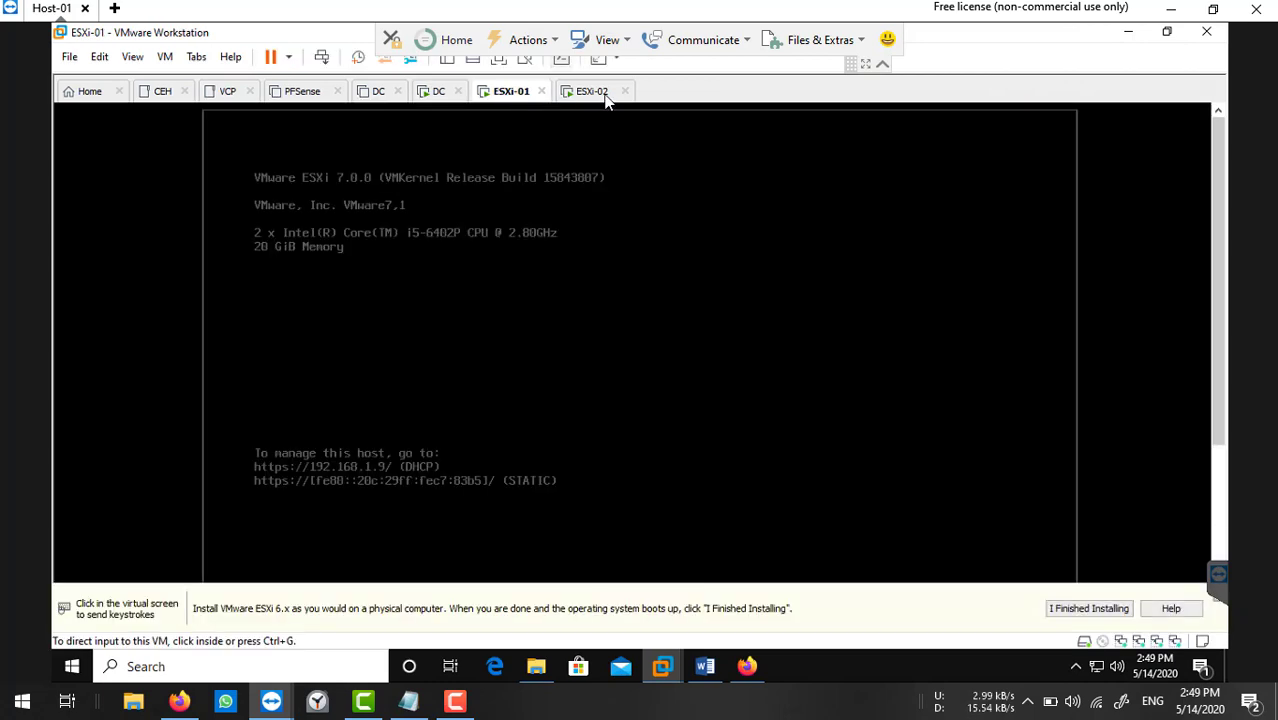
# Compare the ESXi-01 and ESXi-02 consoles to read ESXi-02's DHCP address, then return to the DC.
pyautogui.click(600, 92)
pyautogui.click(512, 93)
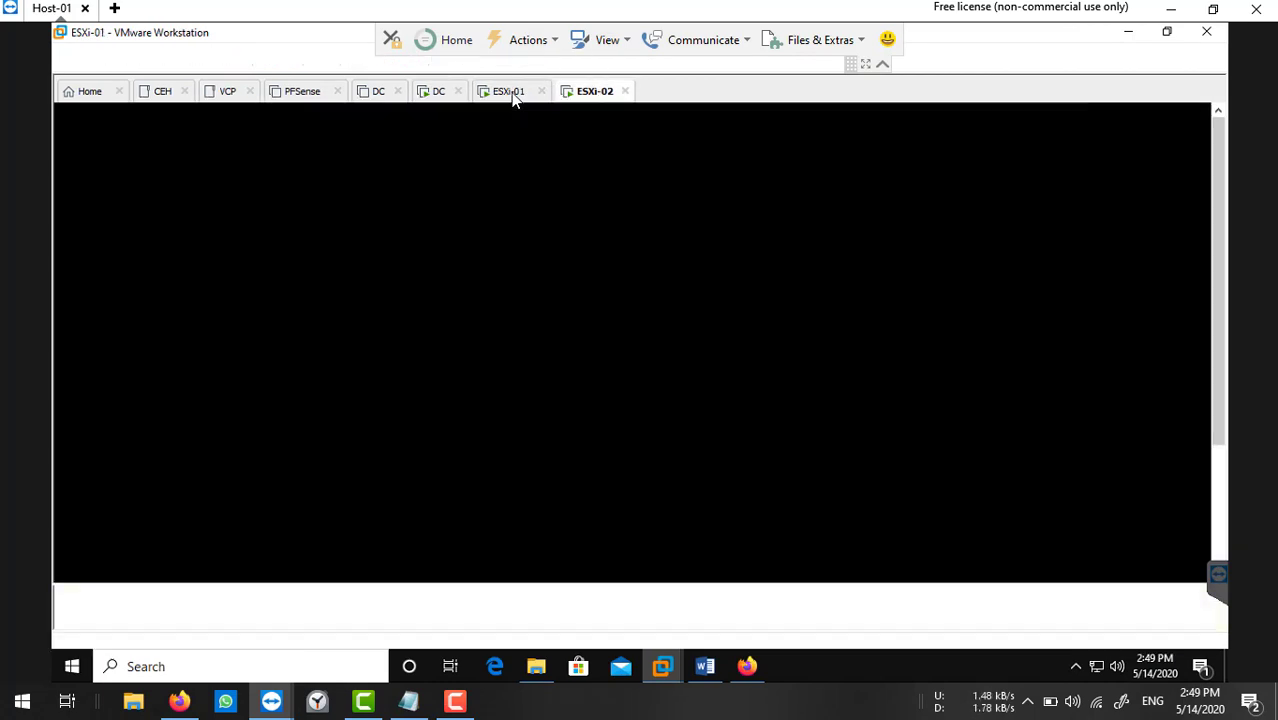
pyautogui.click(590, 92)
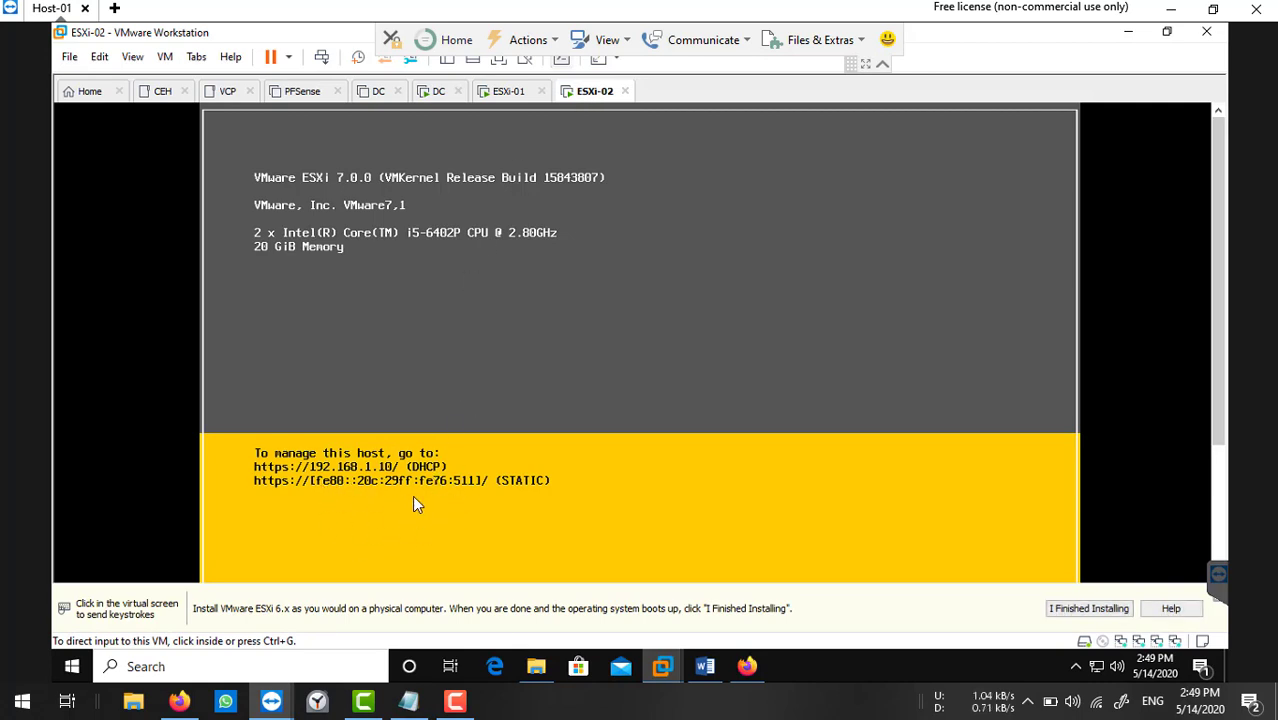
pyautogui.click(503, 94)
pyautogui.click(600, 92)
pyautogui.click(434, 91)
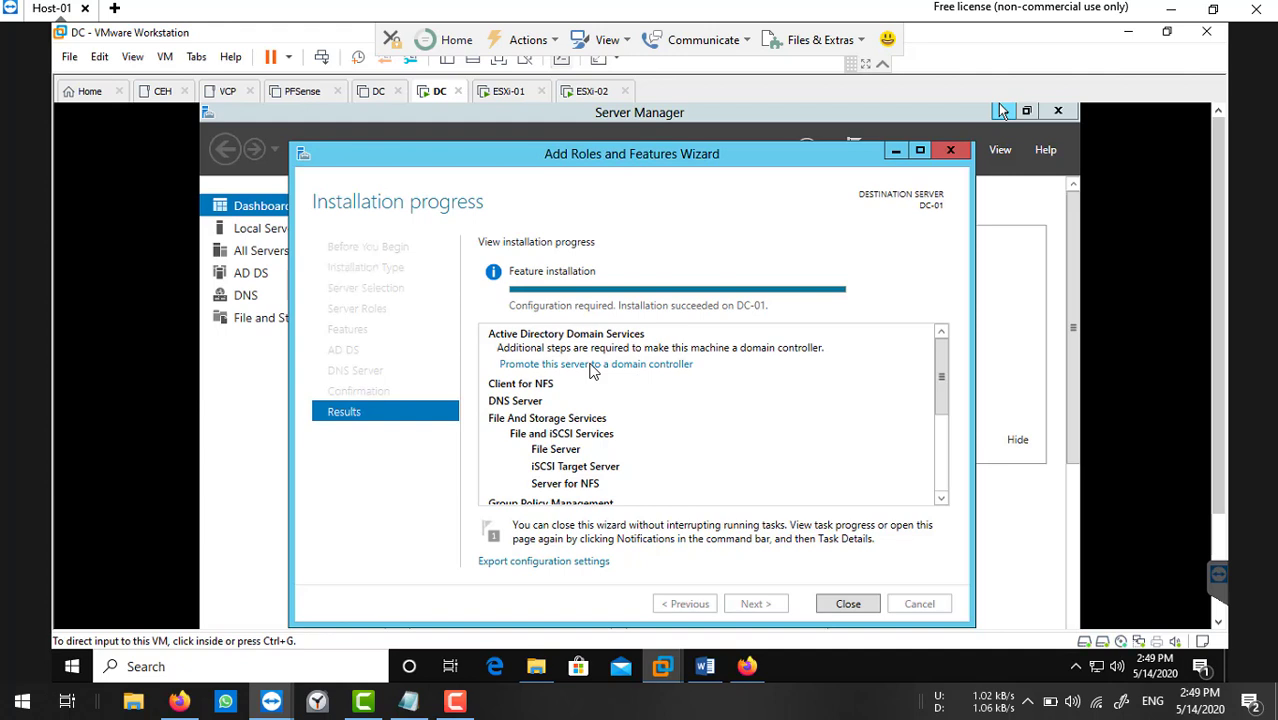
# Close the finished role installation wizard and start promoting DC-01 to a domain controller.
pyautogui.click(836, 607)
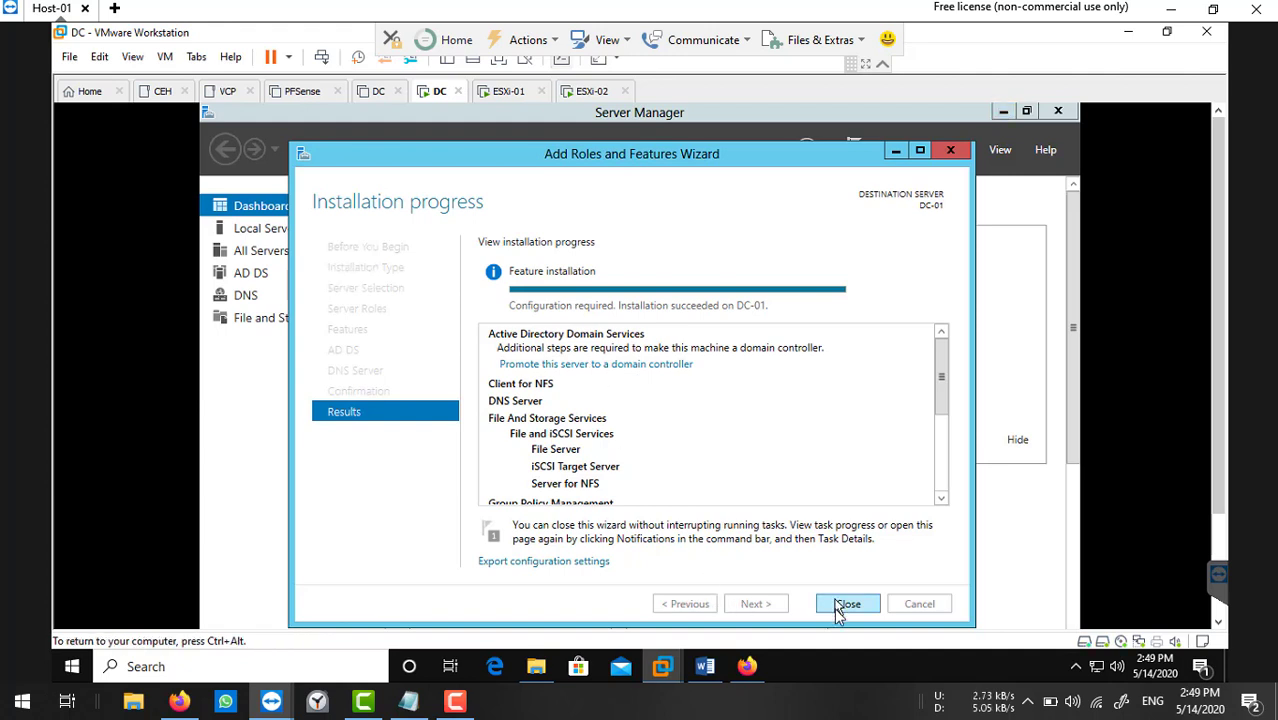
pyautogui.click(843, 605)
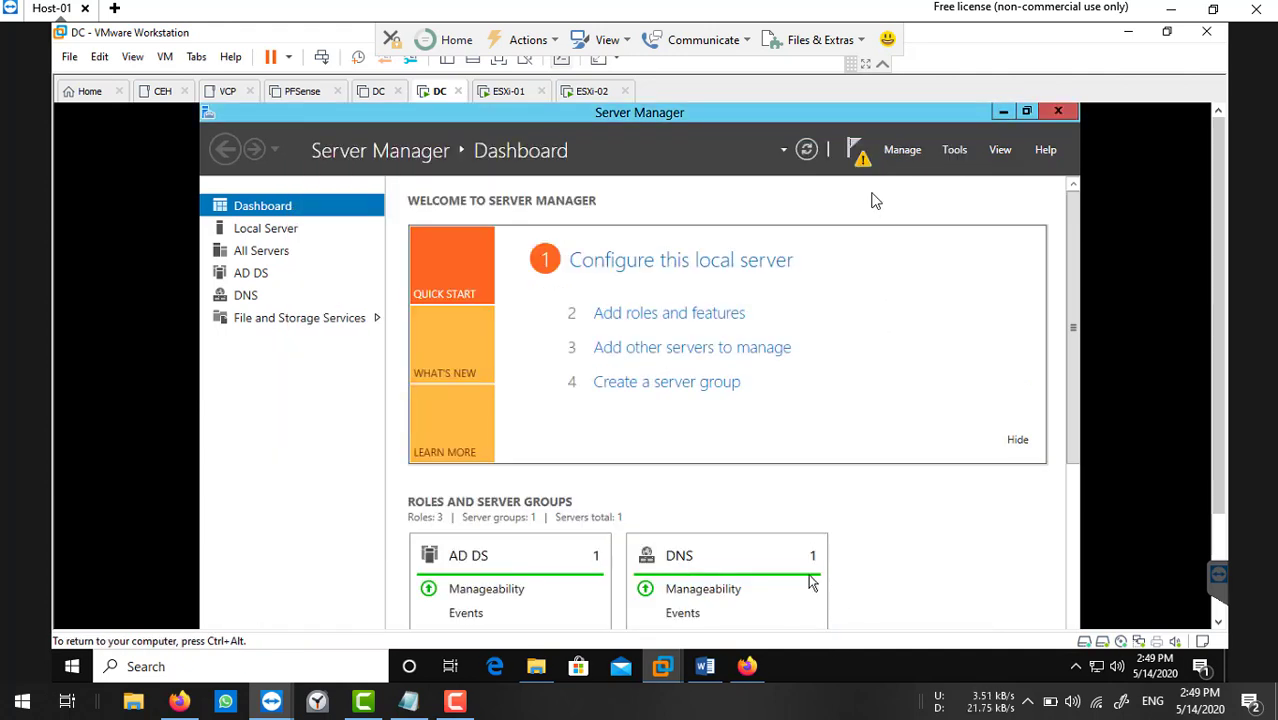
pyautogui.click(858, 151)
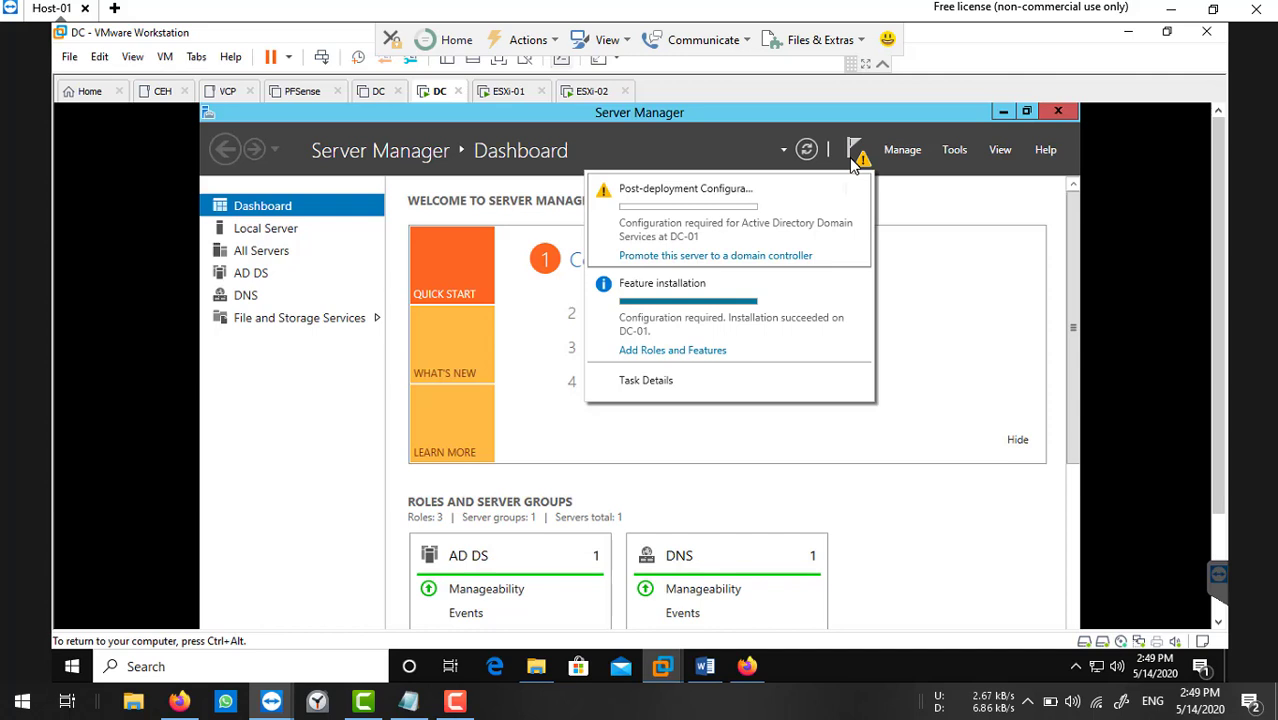
pyautogui.click(689, 256)
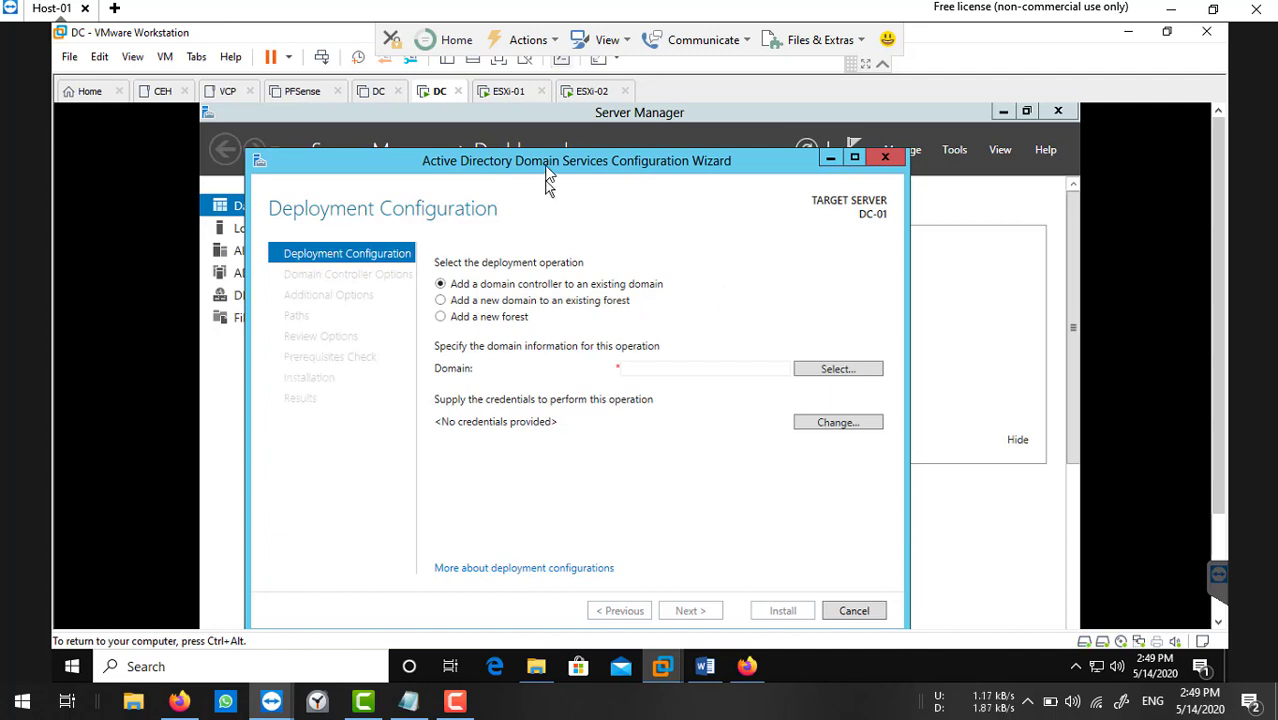
pyautogui.moveTo(545, 150); pyautogui.dragTo(547, 145)
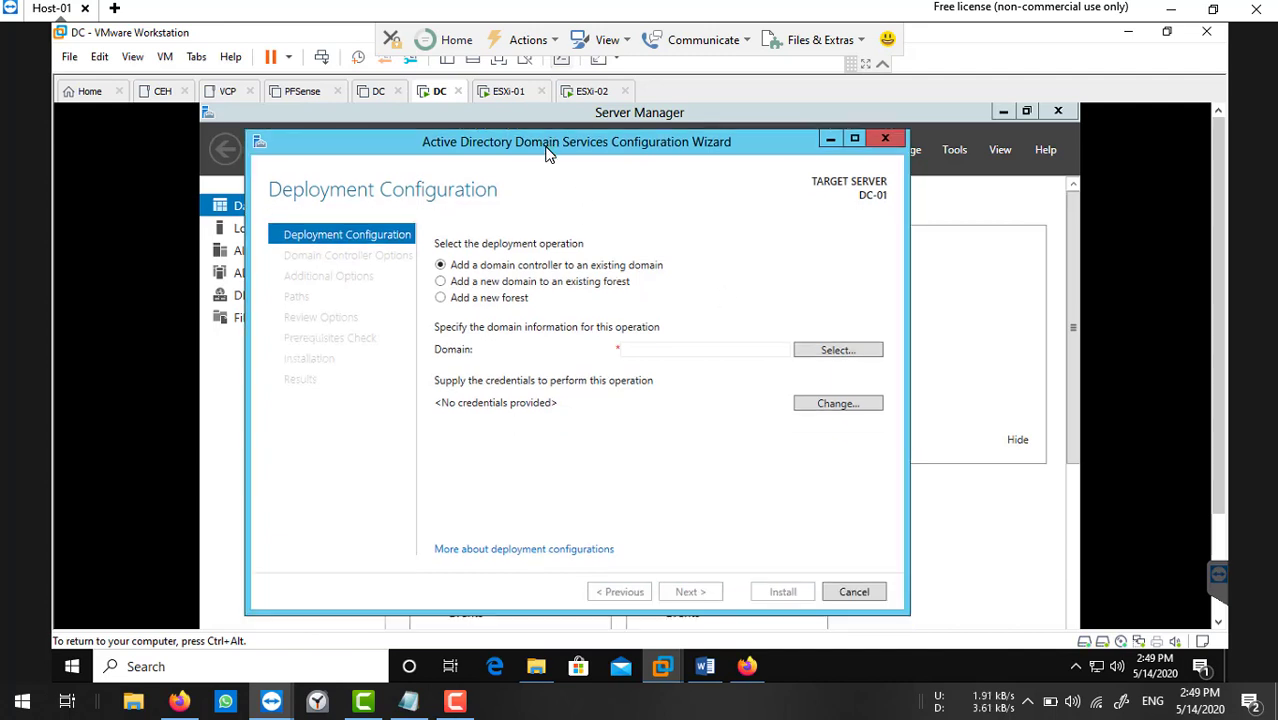
# Add a new forest with root domain name 'ntvirt' and continue to Domain Controller Options.
pyautogui.click(446, 299)
pyautogui.click(661, 352)
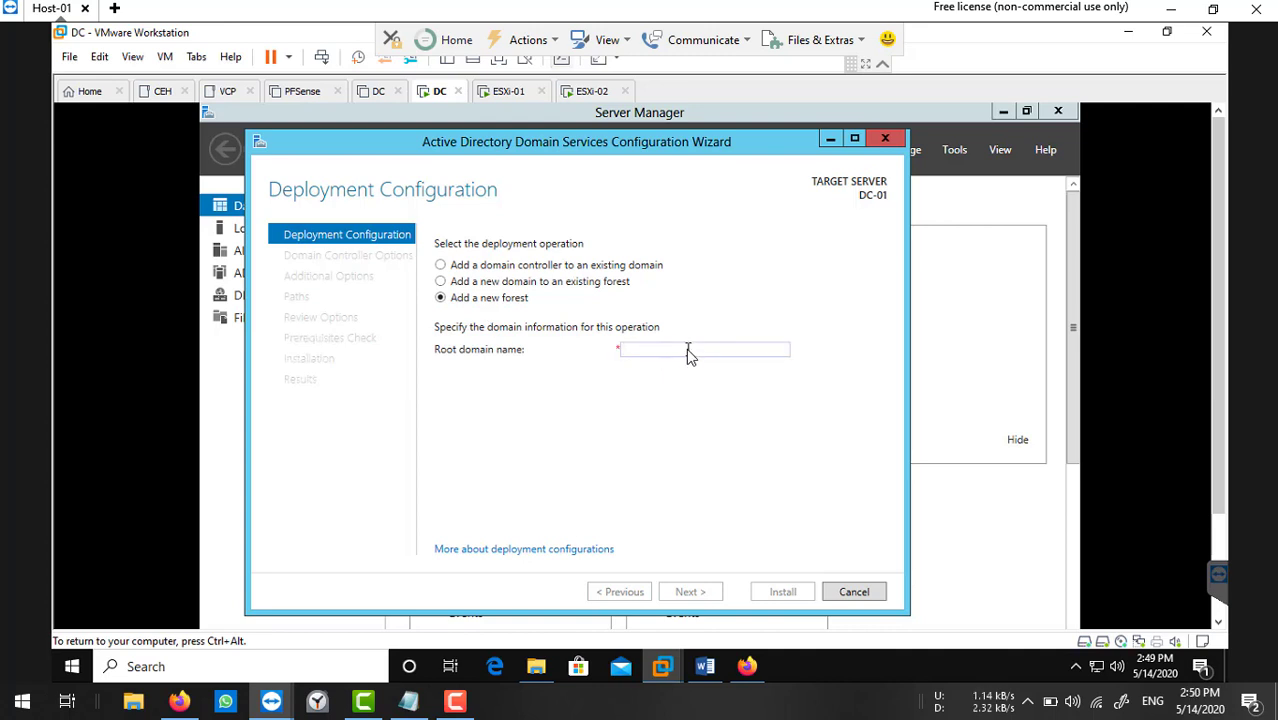
pyautogui.write('n')
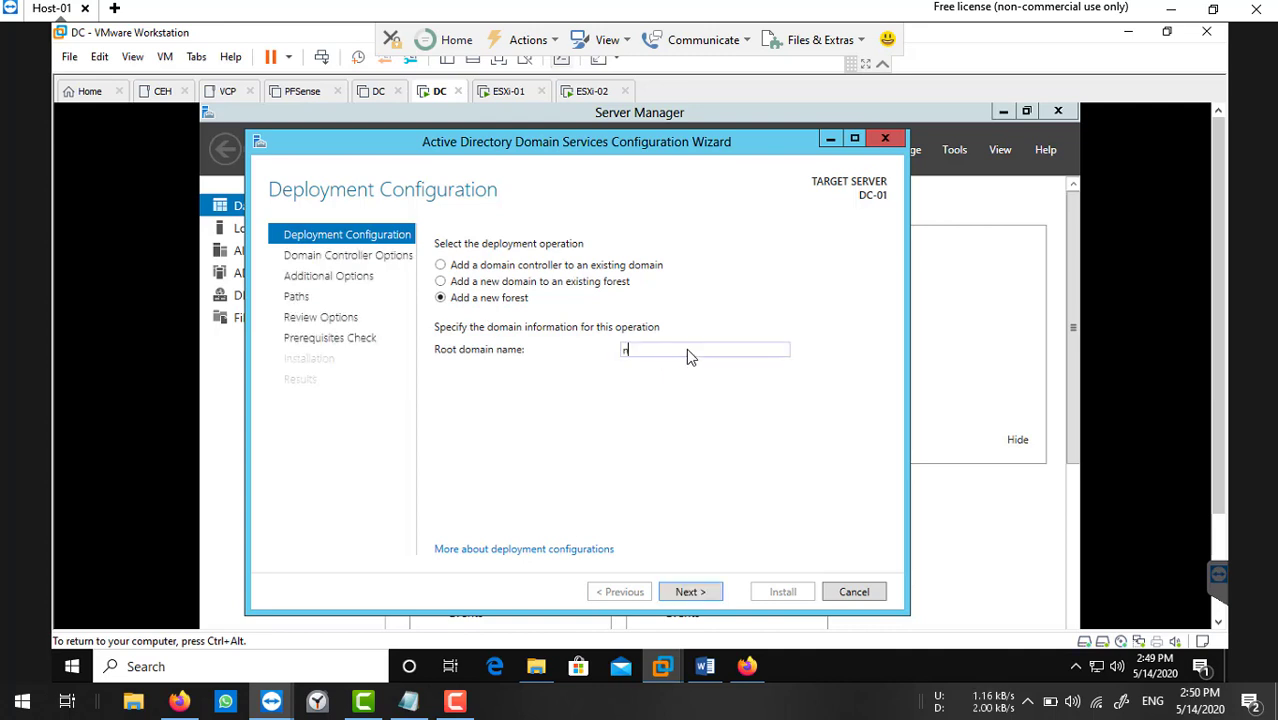
pyautogui.write('tvirtuallab.com')
pyautogui.click(697, 596)
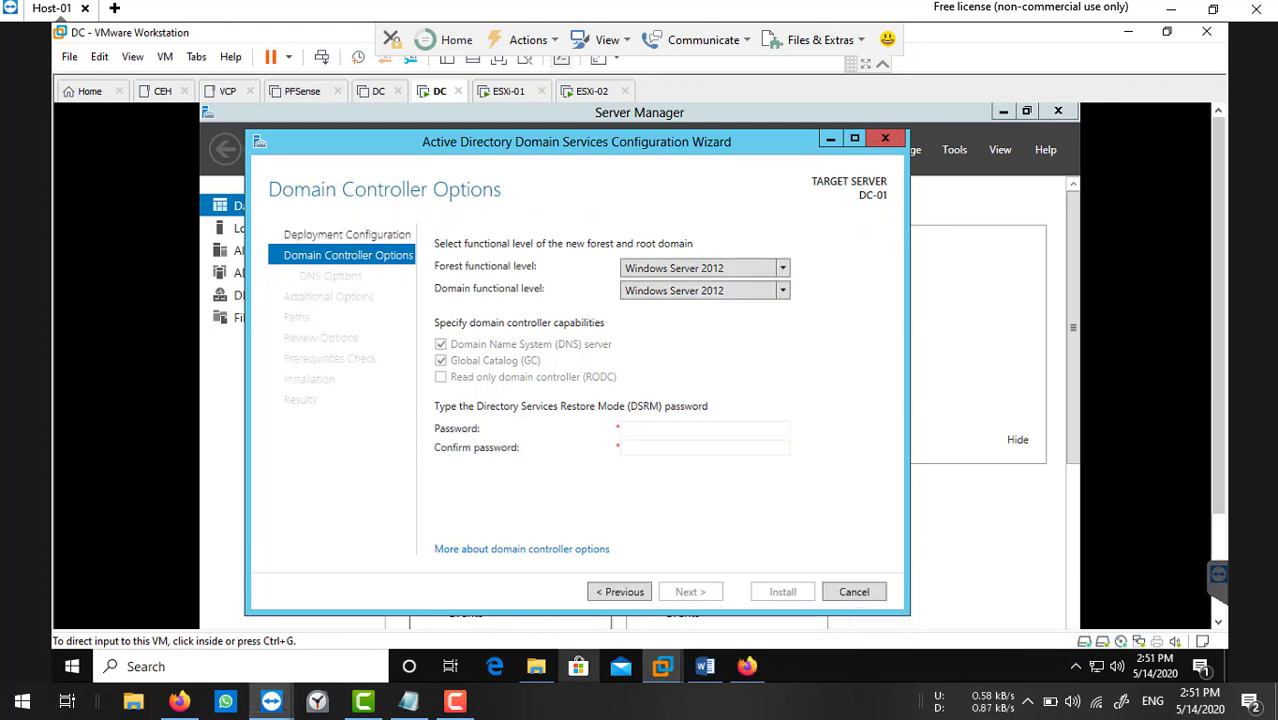
# Enter and confirm the DSRM password, then continue past DNS Options to Additional Options.
pyautogui.click(630, 429)
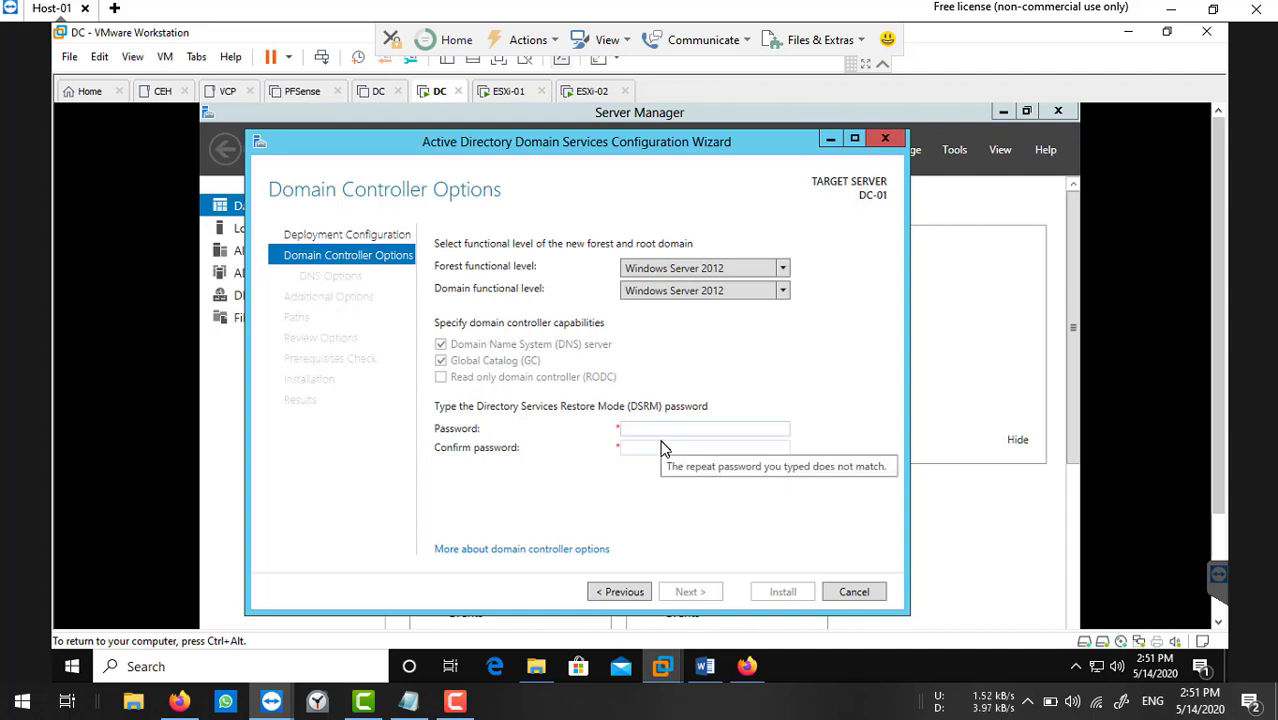
pyautogui.write('••••••')
pyautogui.press('Tab')
pyautogui.write('•••')
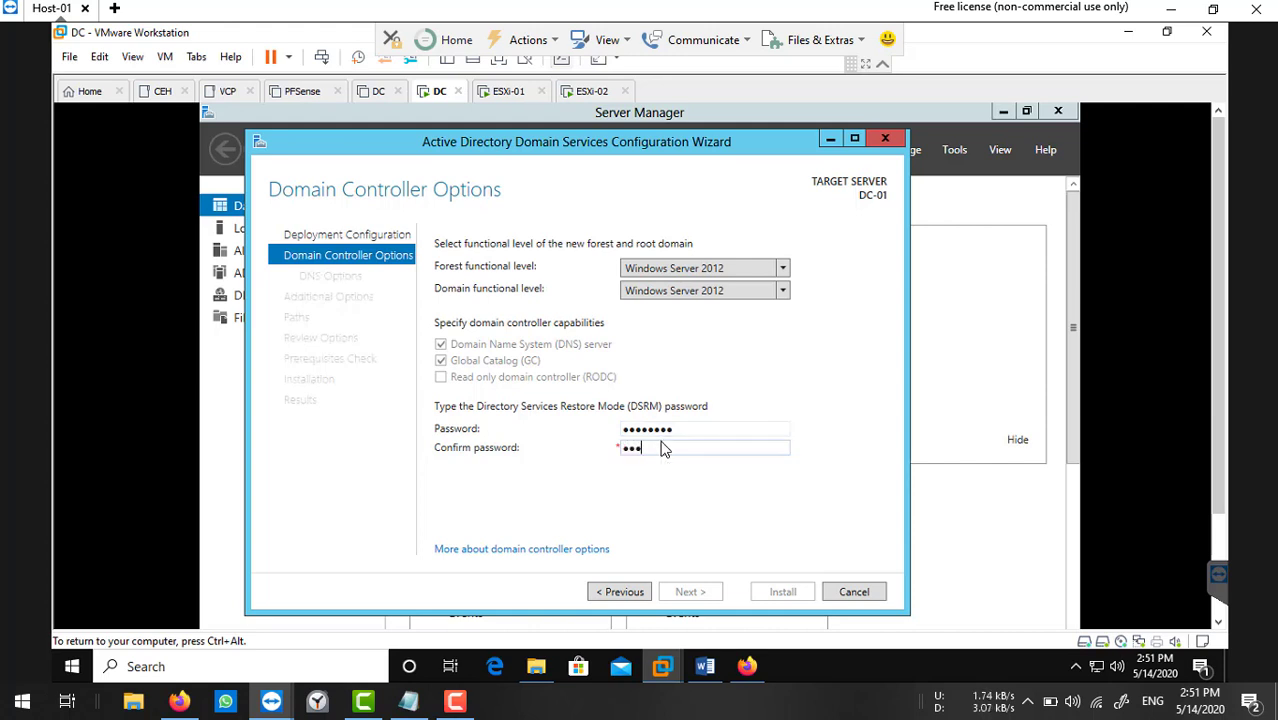
pyautogui.write('•••••')
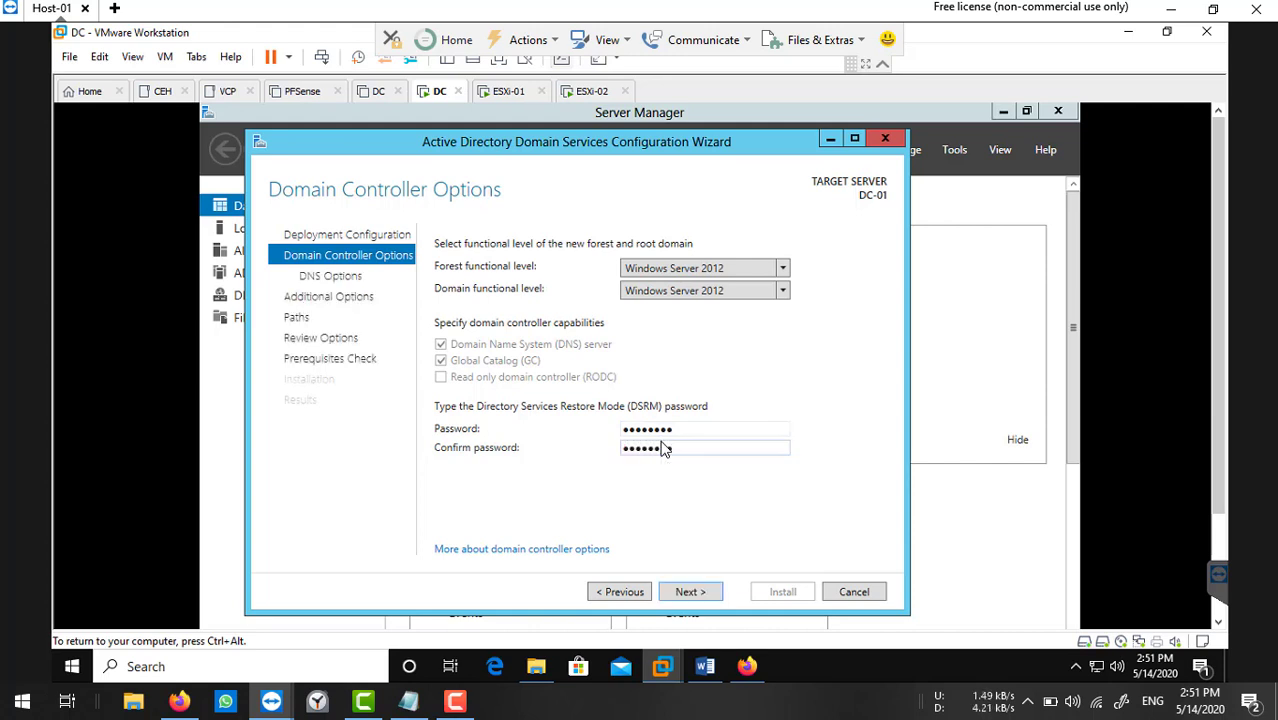
pyautogui.click(690, 592)
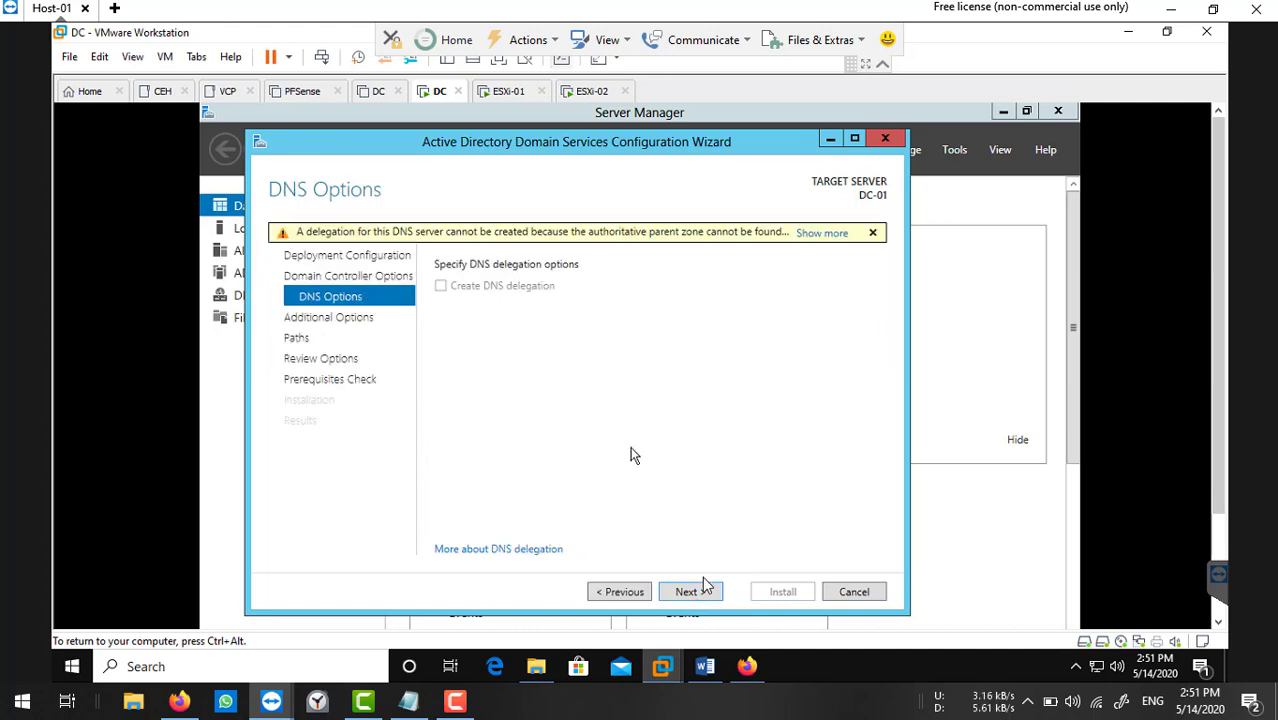
pyautogui.click(691, 592)
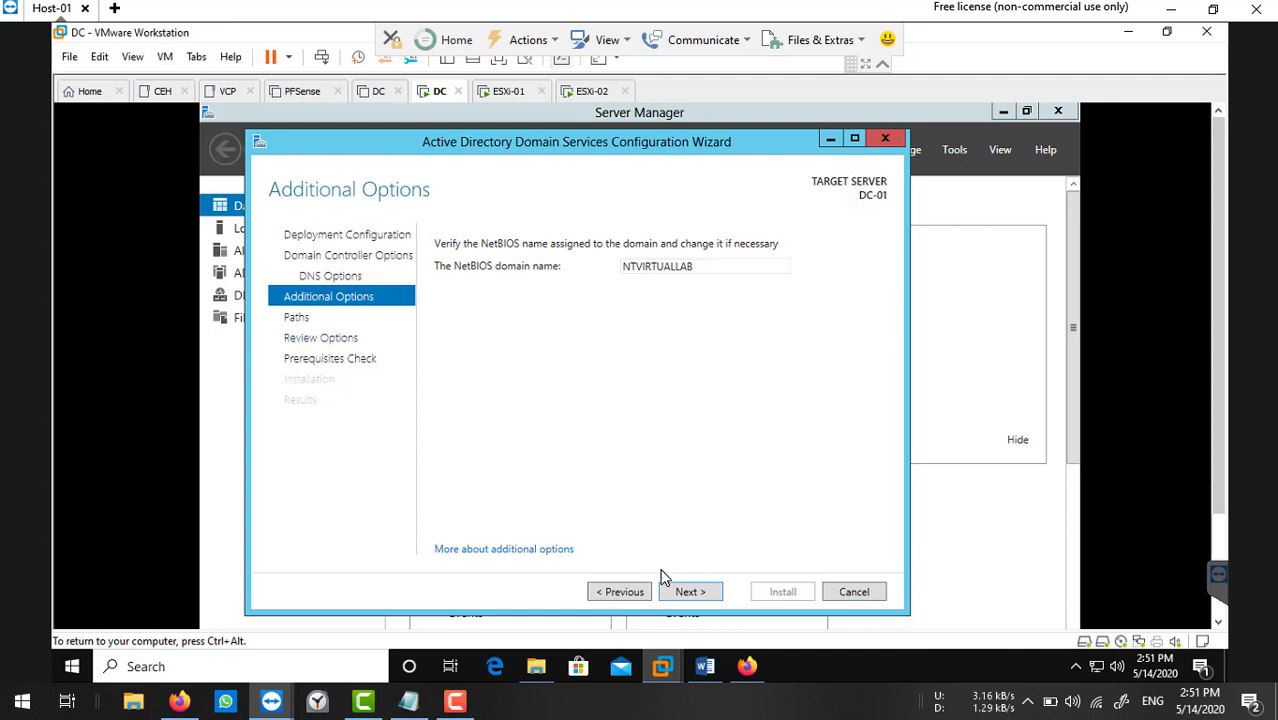
# Accept NetBIOS name NTVIRTUALLAB and default AD DS paths, then start the install after prerequisites pass.
pyautogui.click(672, 597)
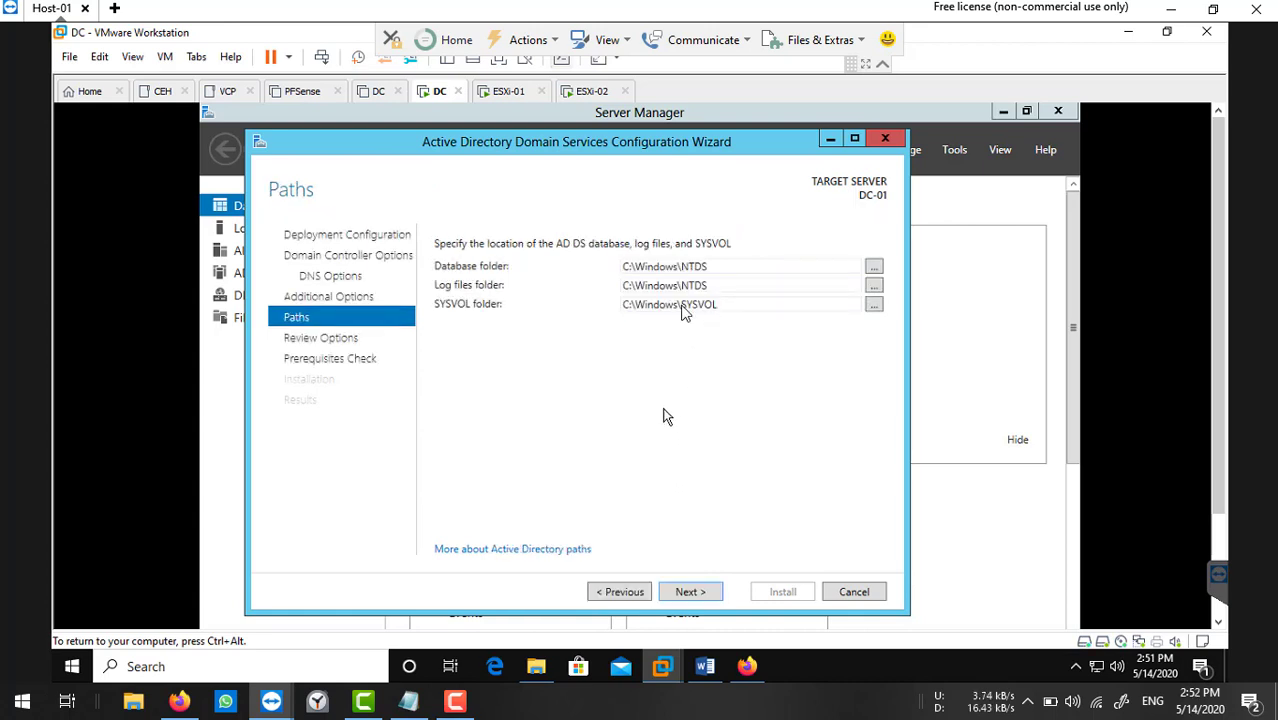
pyautogui.click(680, 592)
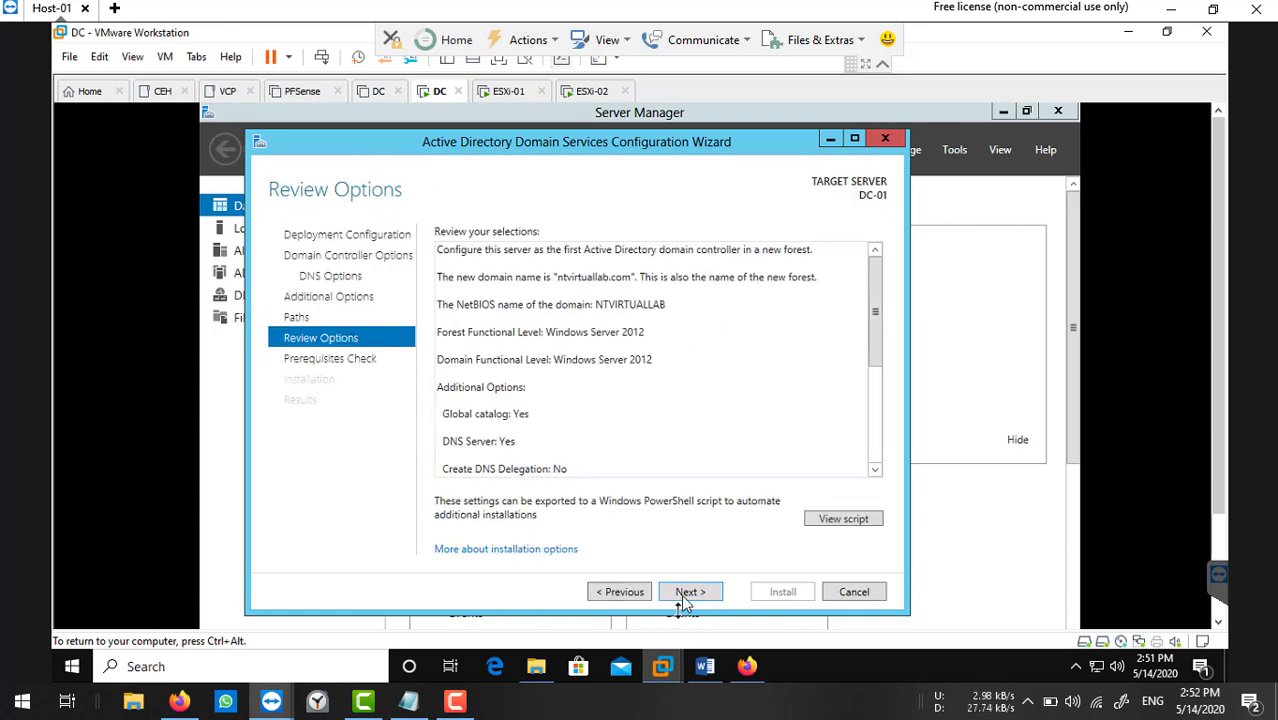
pyautogui.click(686, 594)
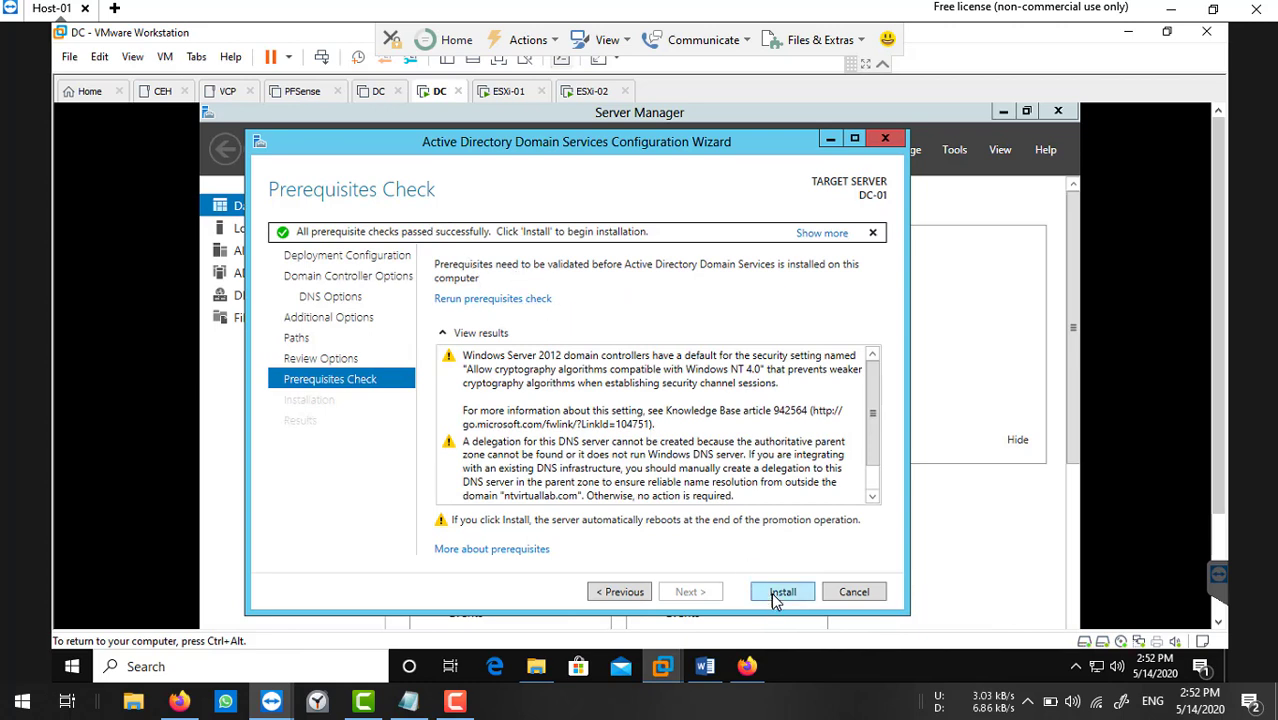
pyautogui.click(781, 593)
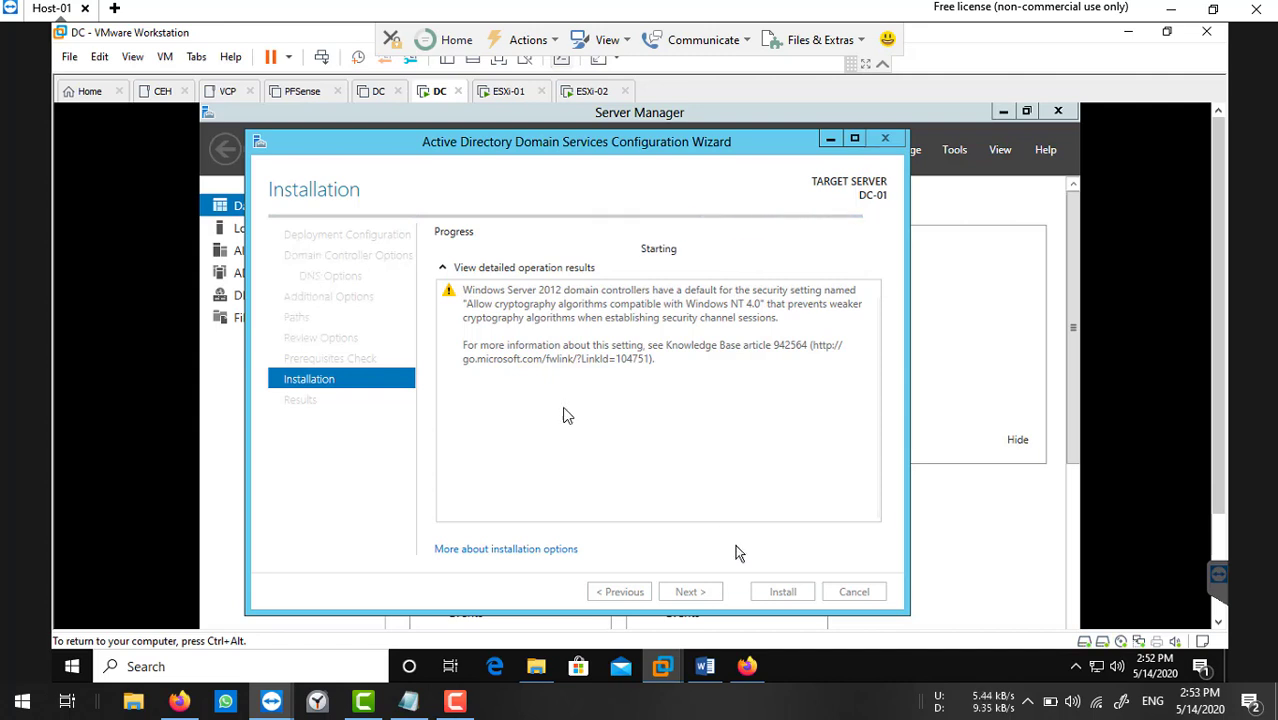
# Show ESXi-01's console full screen and bring up its F2 Authentication Required prompt.
pyautogui.click(496, 96)
pyautogui.click(575, 348)
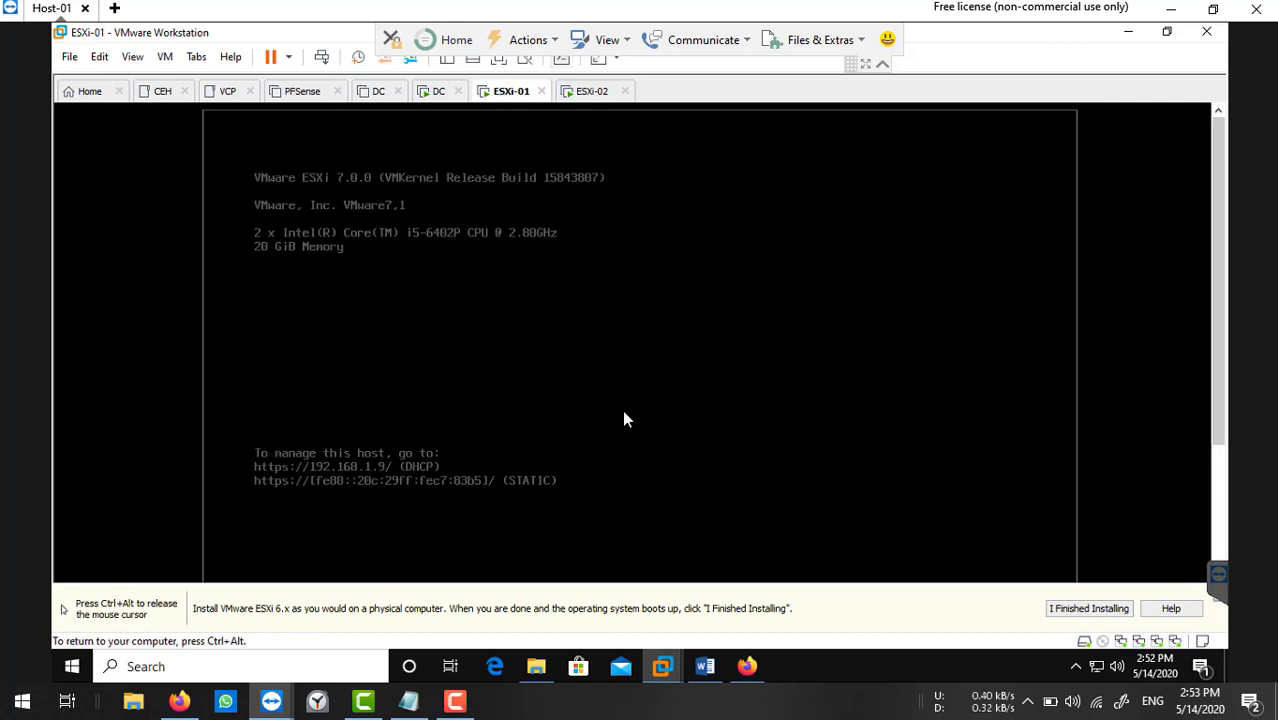
pyautogui.click(501, 65)
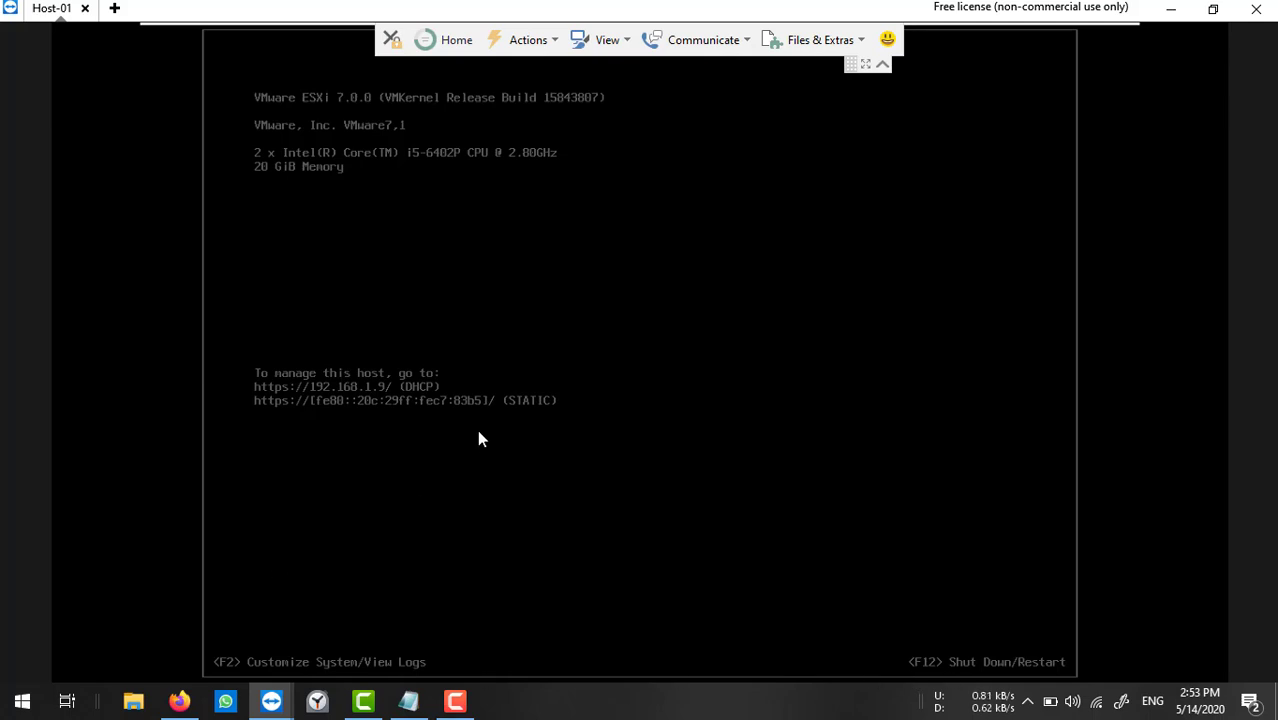
pyautogui.press('F2')
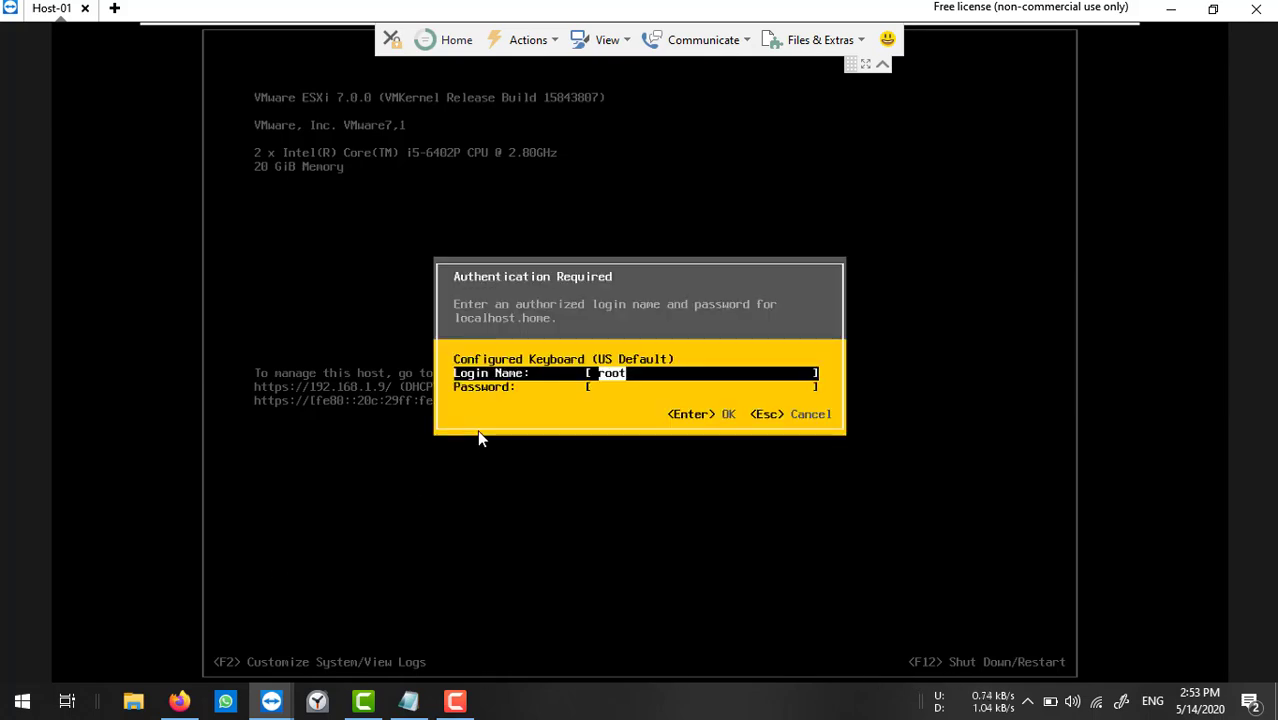
# Sign in to ESXi-01 as root and open Configure Management Network.
pyautogui.press('Tab')
pyautogui.write('****')
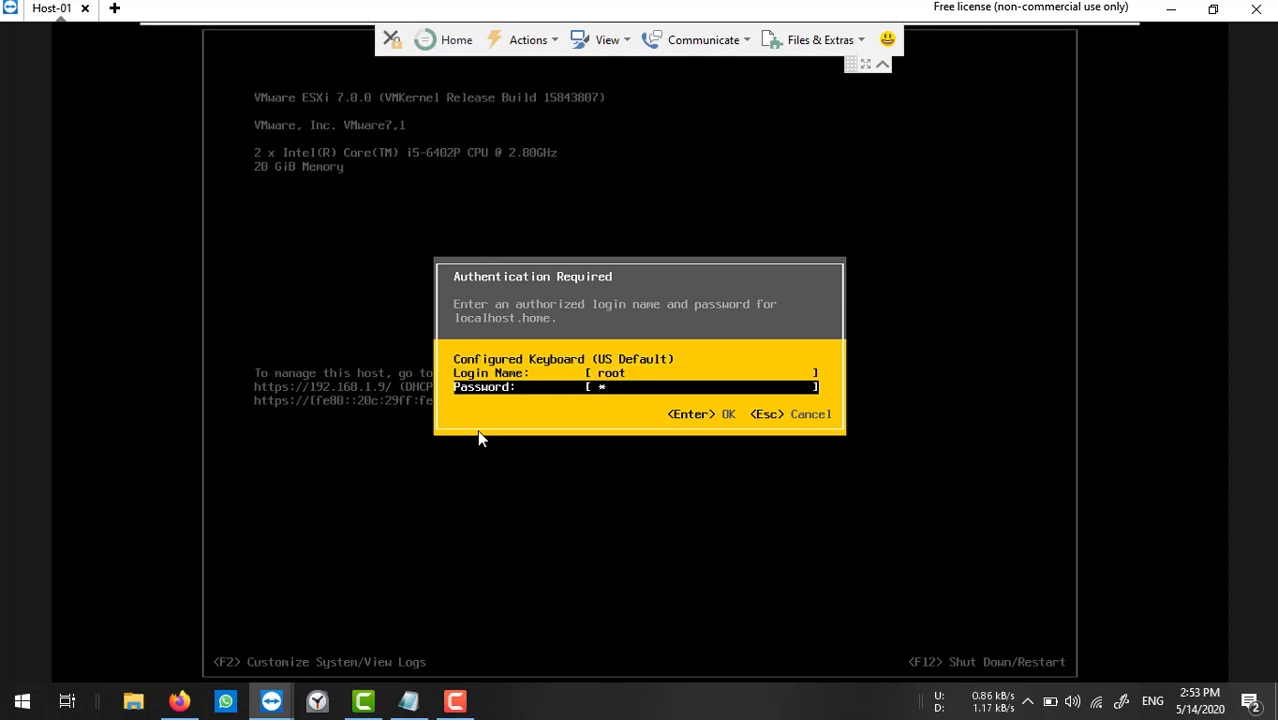
pyautogui.write('****')
pyautogui.press('Return')
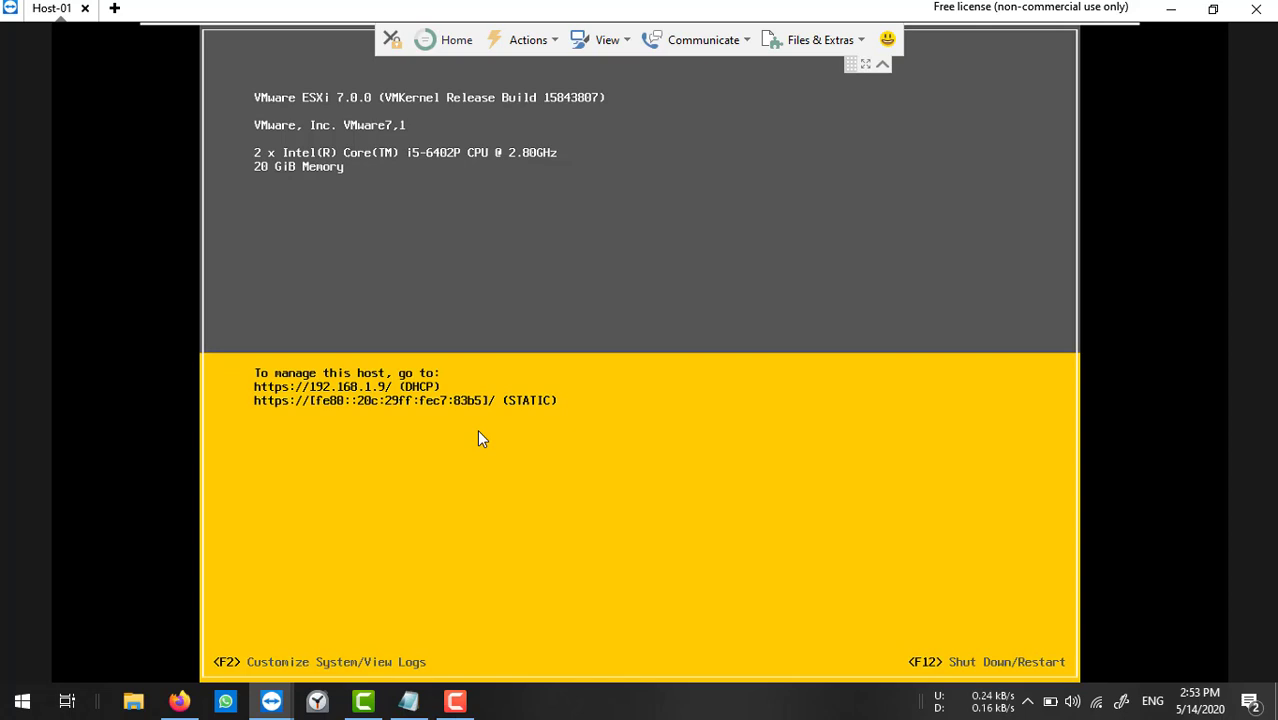
pyautogui.press('F2')
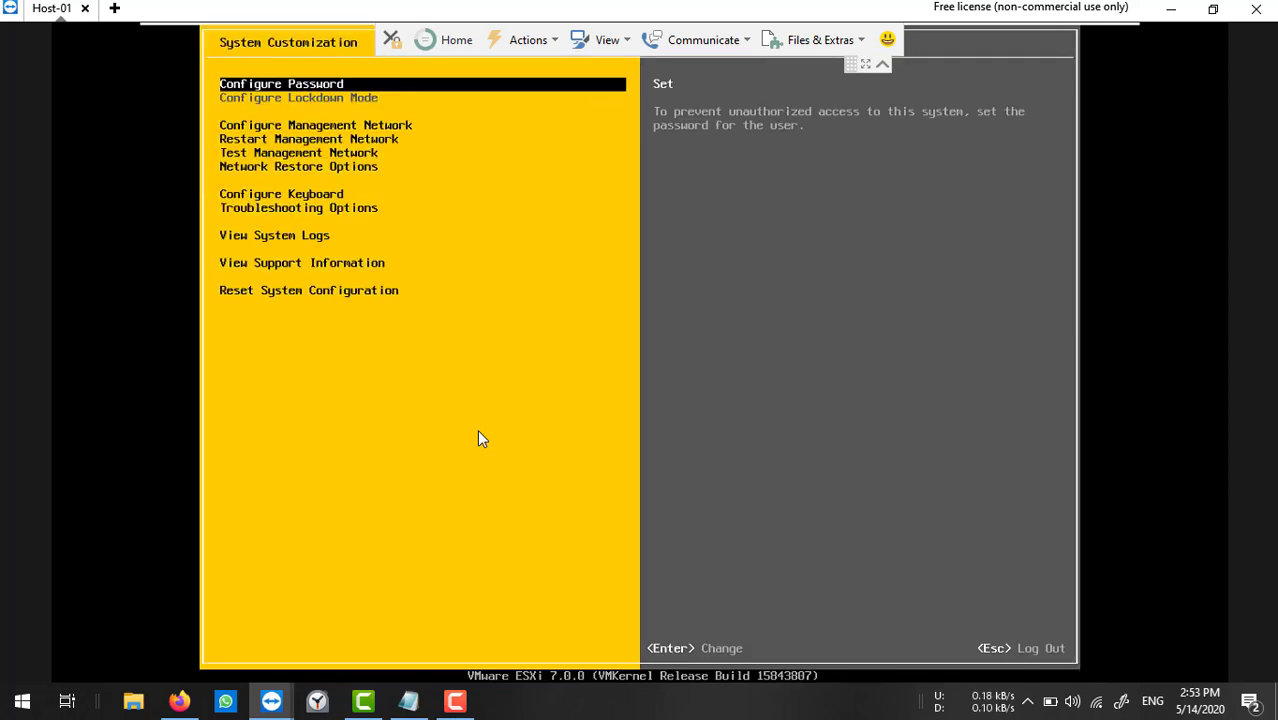
pyautogui.press('Down')
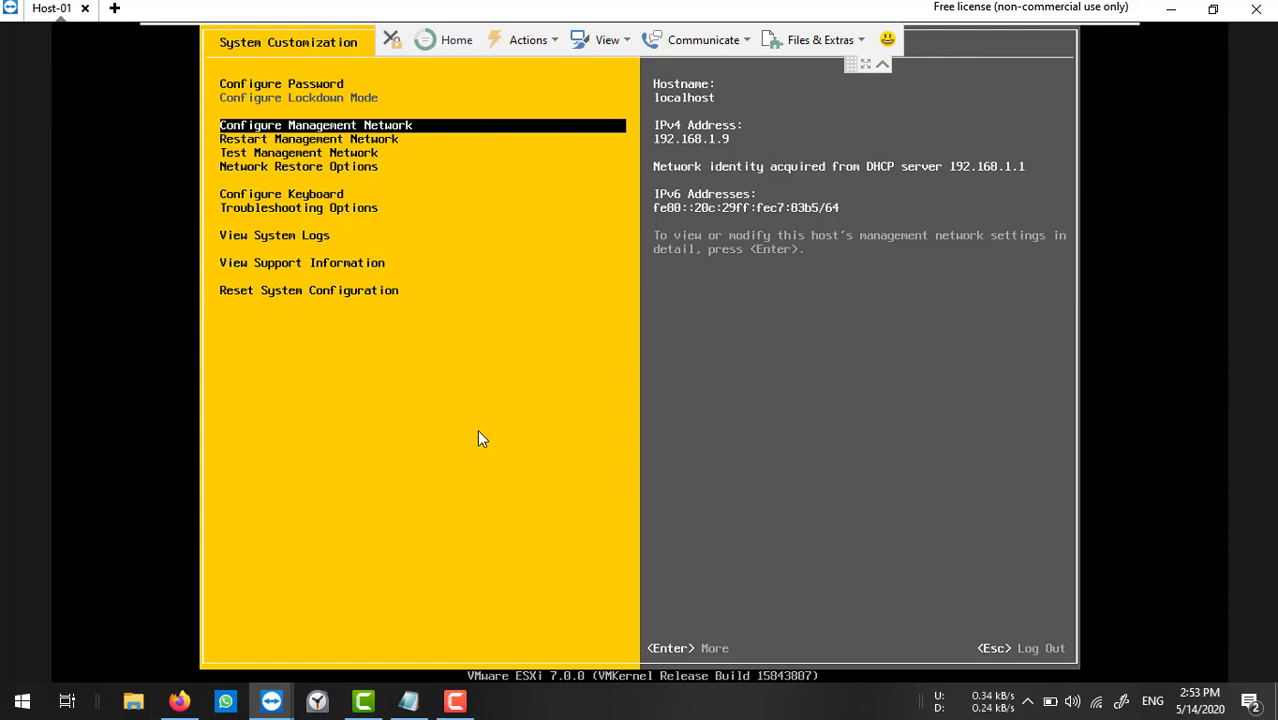
pyautogui.press('Return')
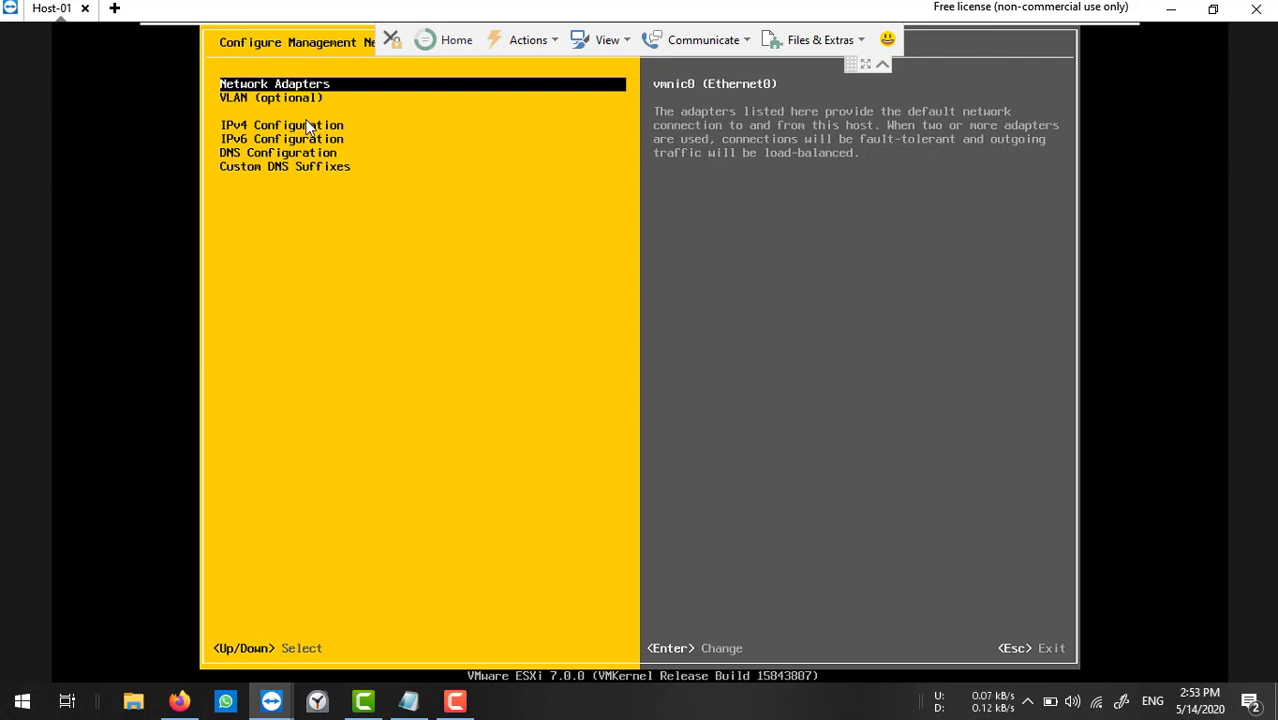
pyautogui.press('Return')
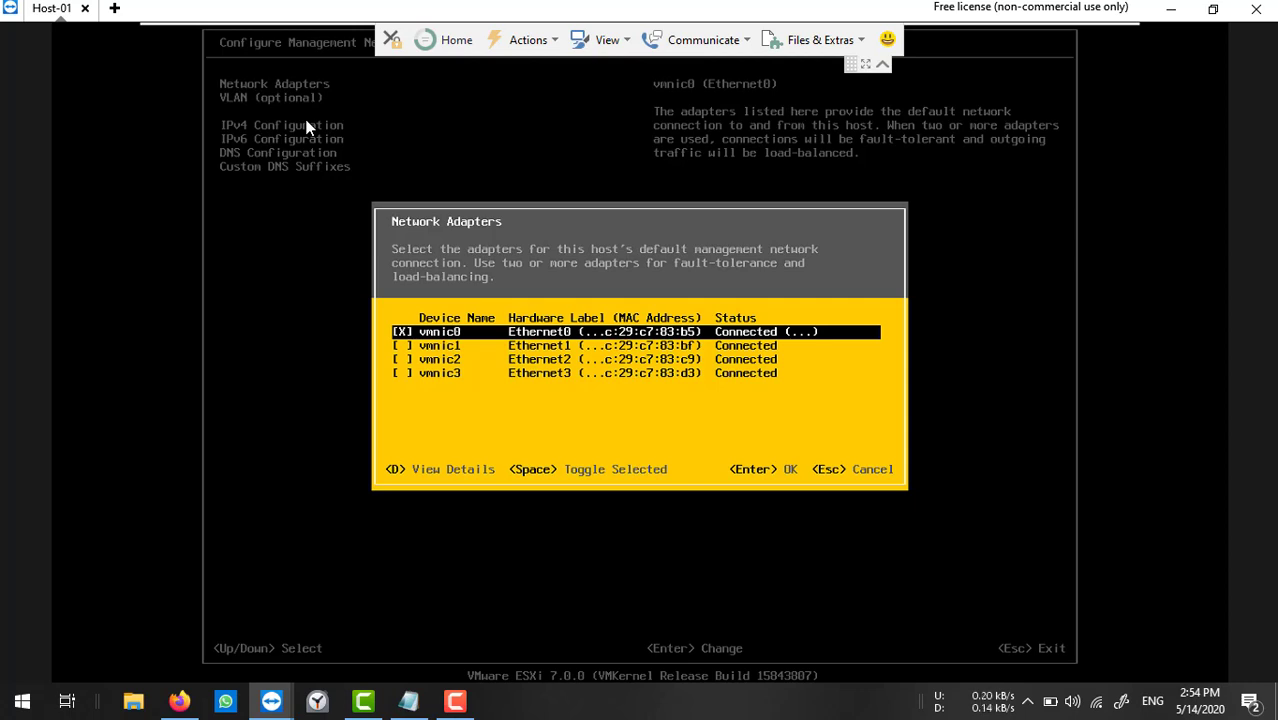
pyautogui.press('Return')
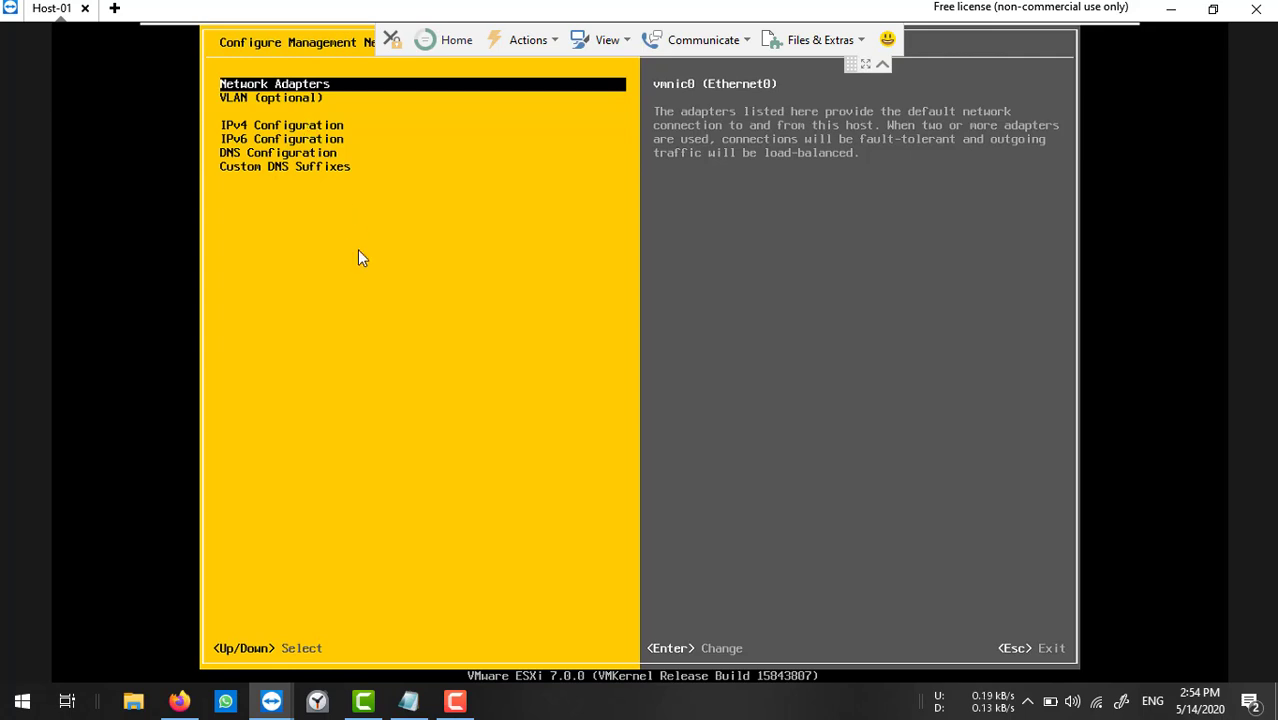
pyautogui.click(547, 717)
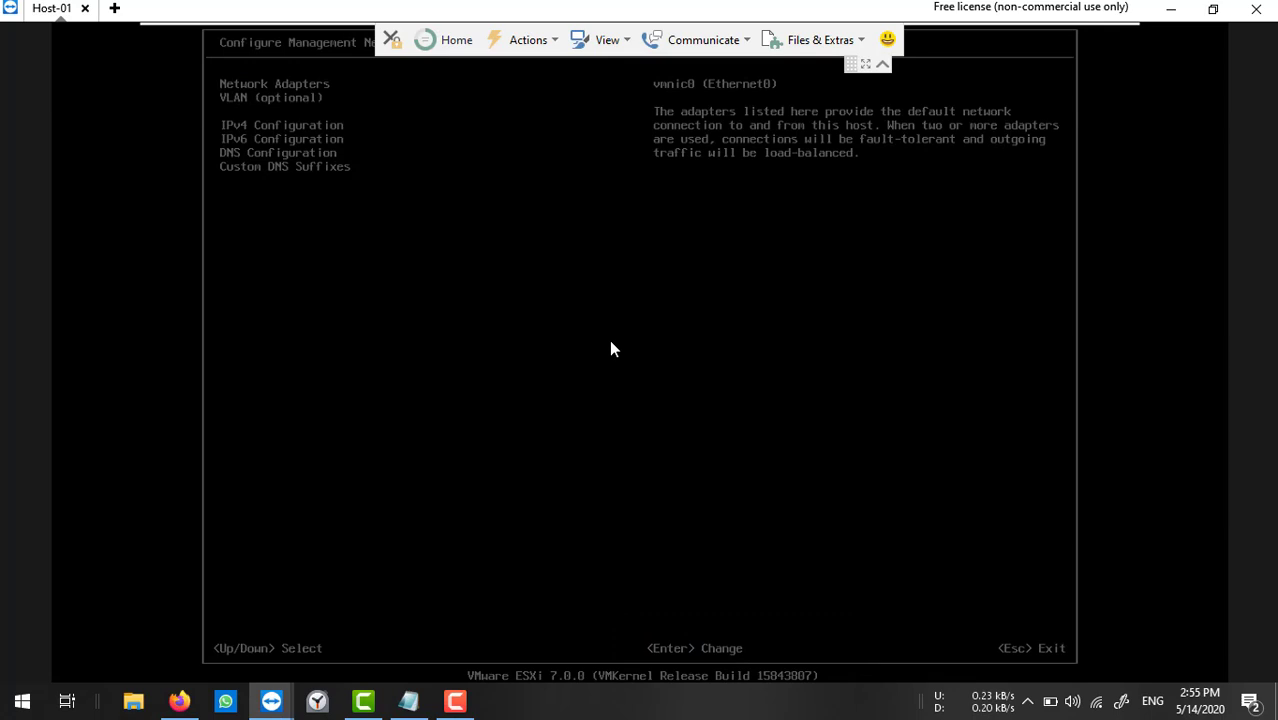
pyautogui.press('Return')
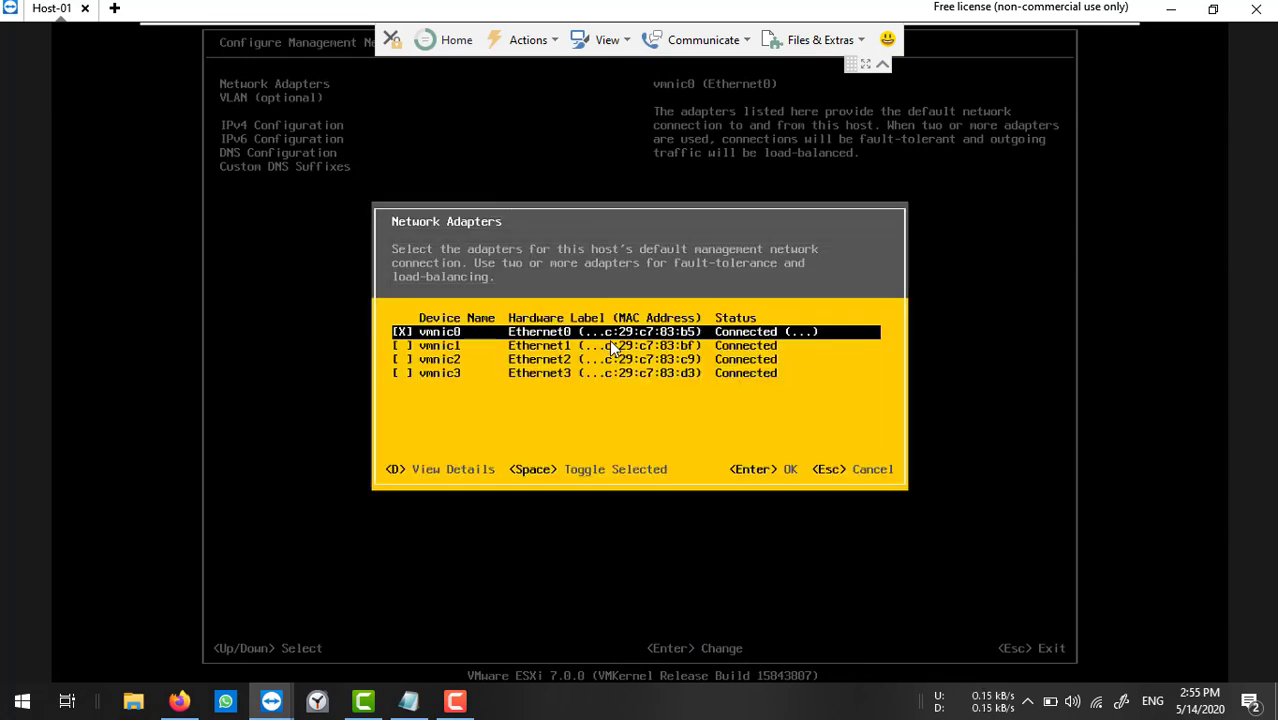
pyautogui.press('Escape')
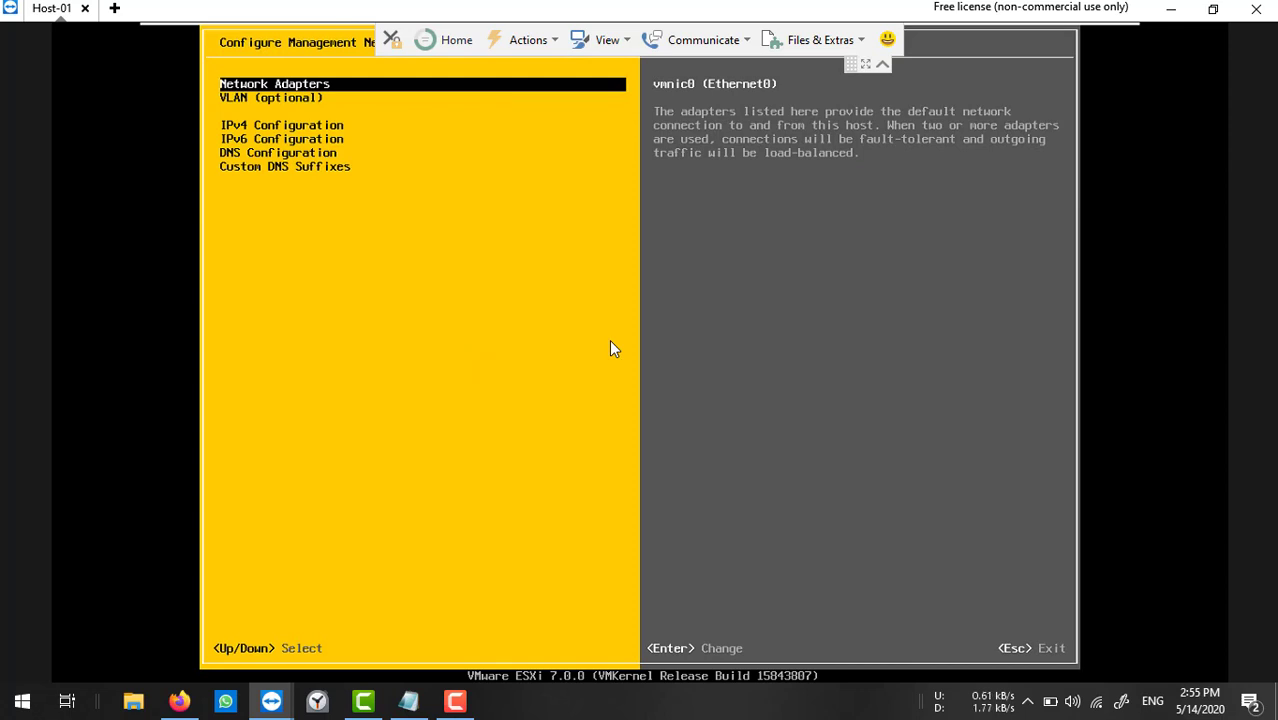
pyautogui.press('Down')
pyautogui.press('Down')
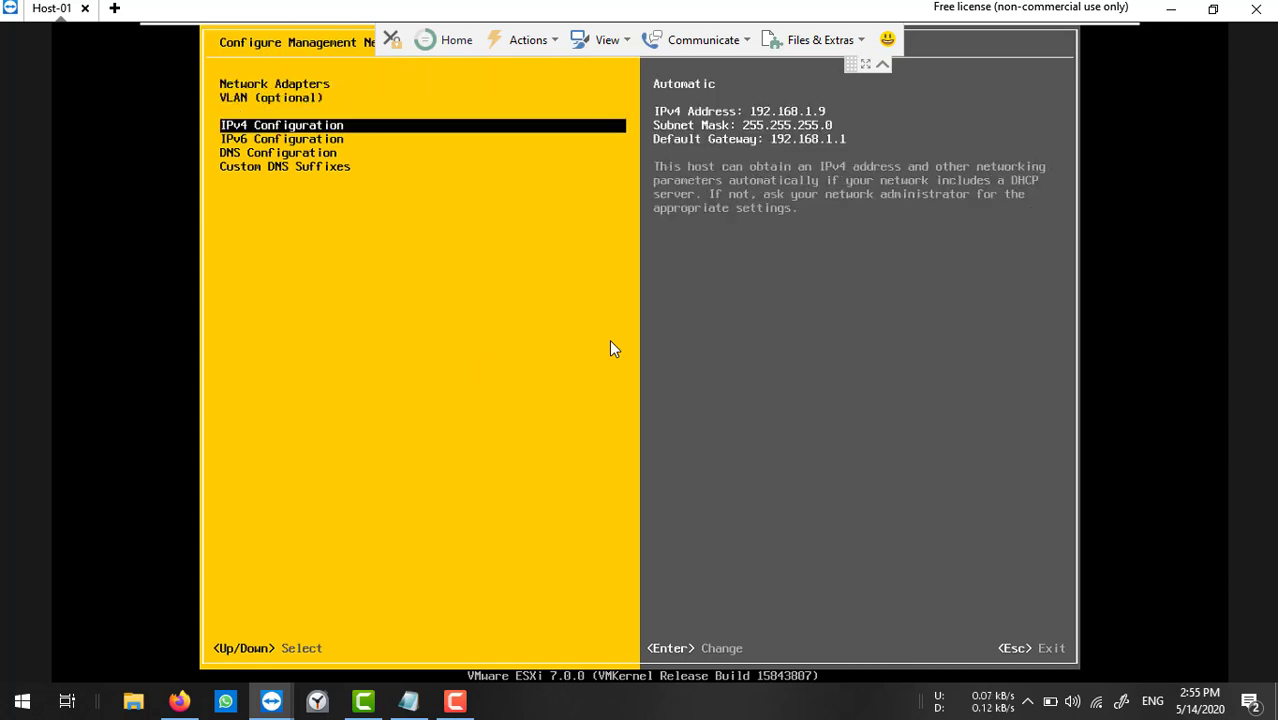
# Set ESXi-01 to static IPv4 192.168.1.202, mask 255.255.255.0, gateway 192.168.1.1.
pyautogui.press('Return')
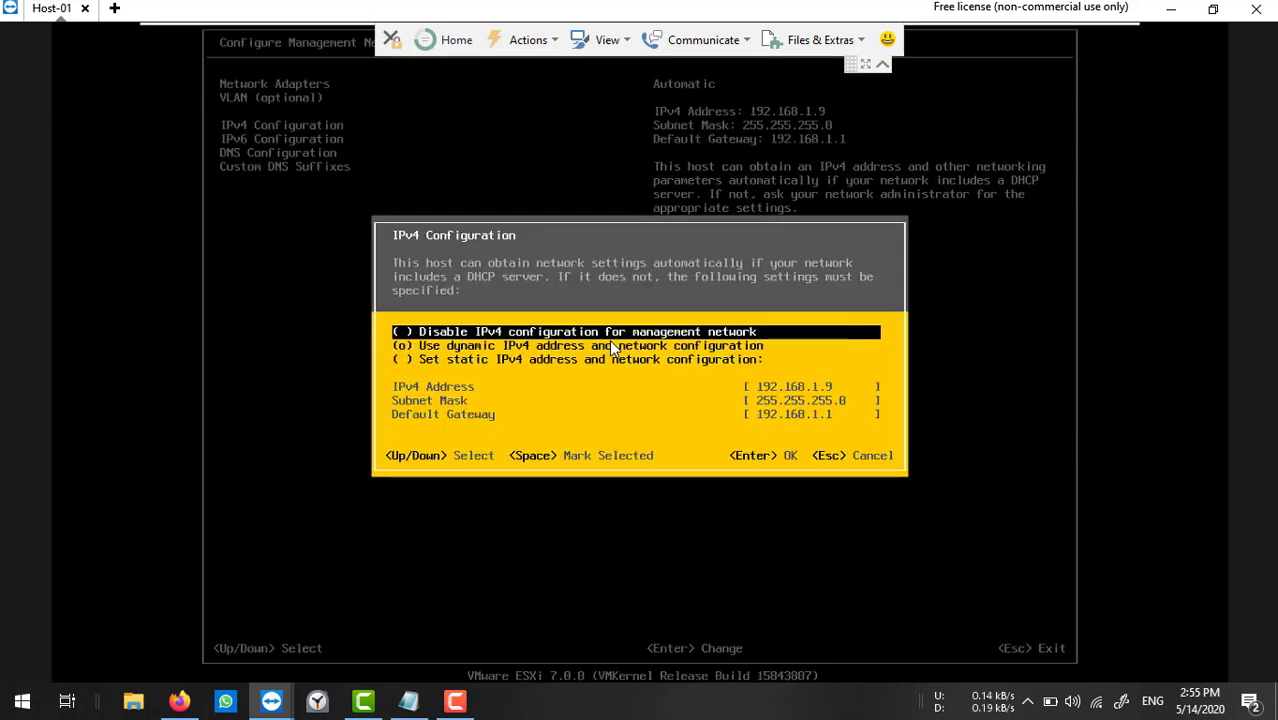
pyautogui.press('Down')
pyautogui.press('Down')
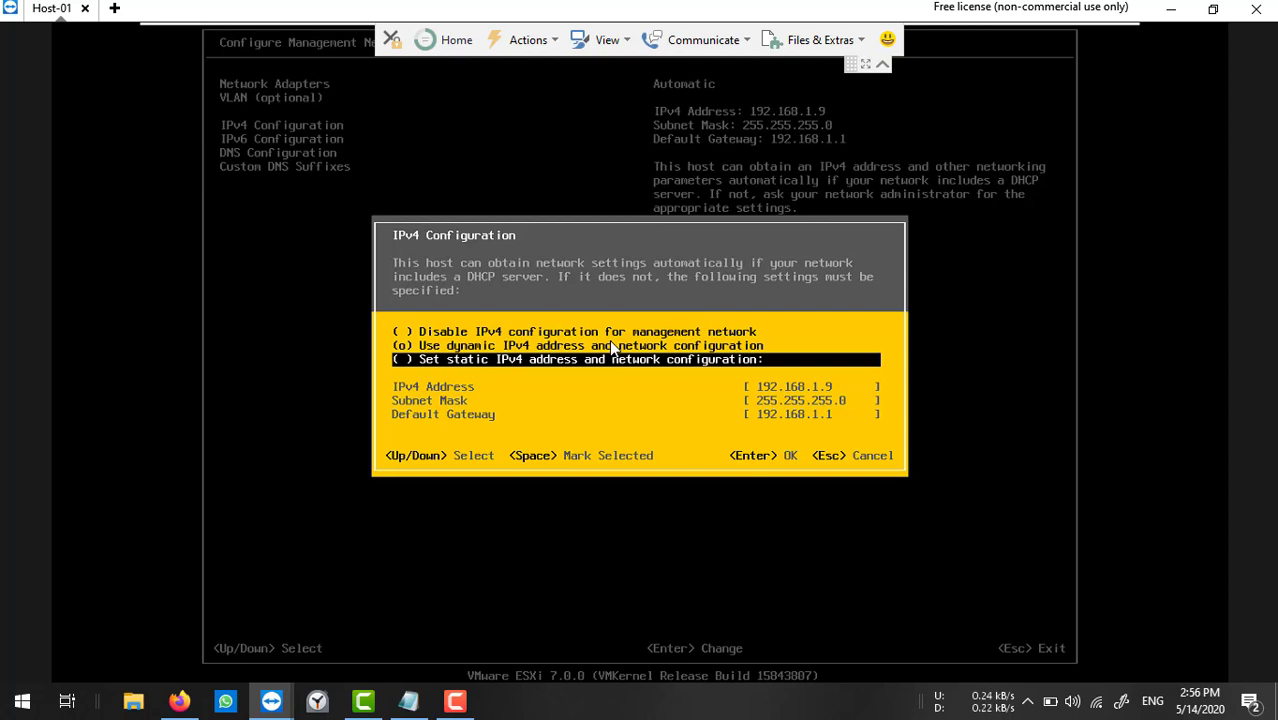
pyautogui.press('space')
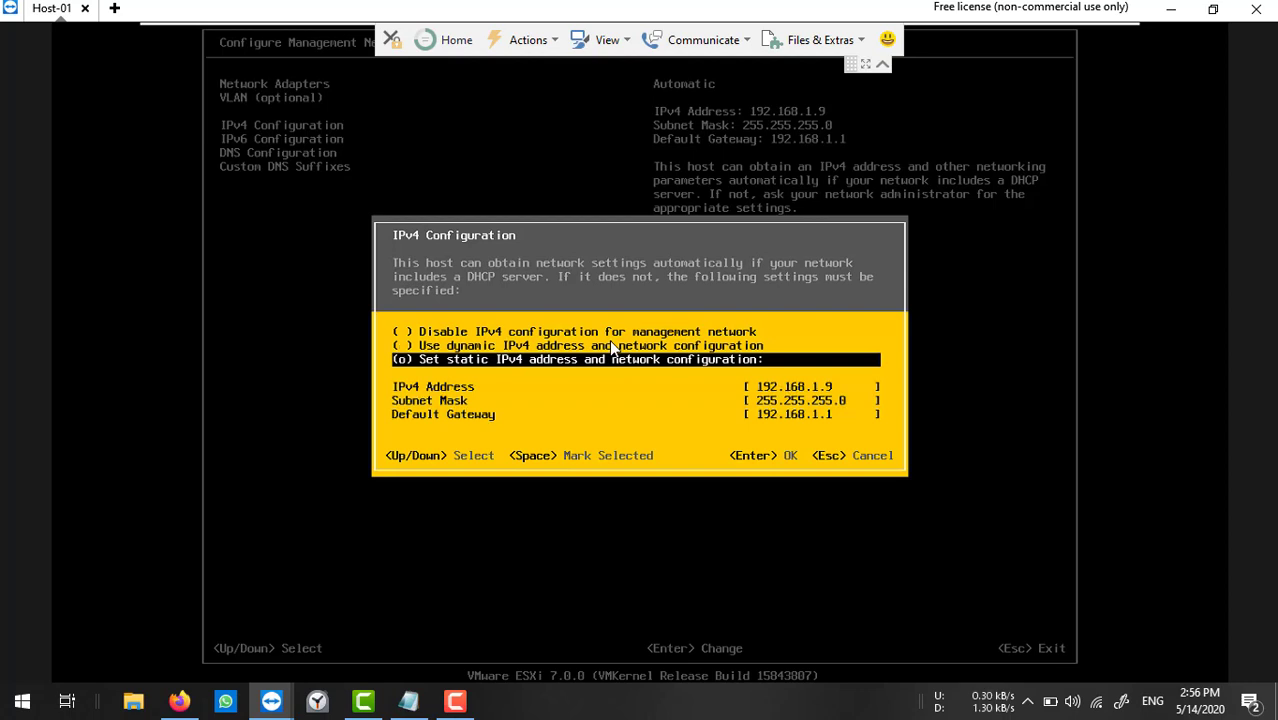
pyautogui.press('Down')
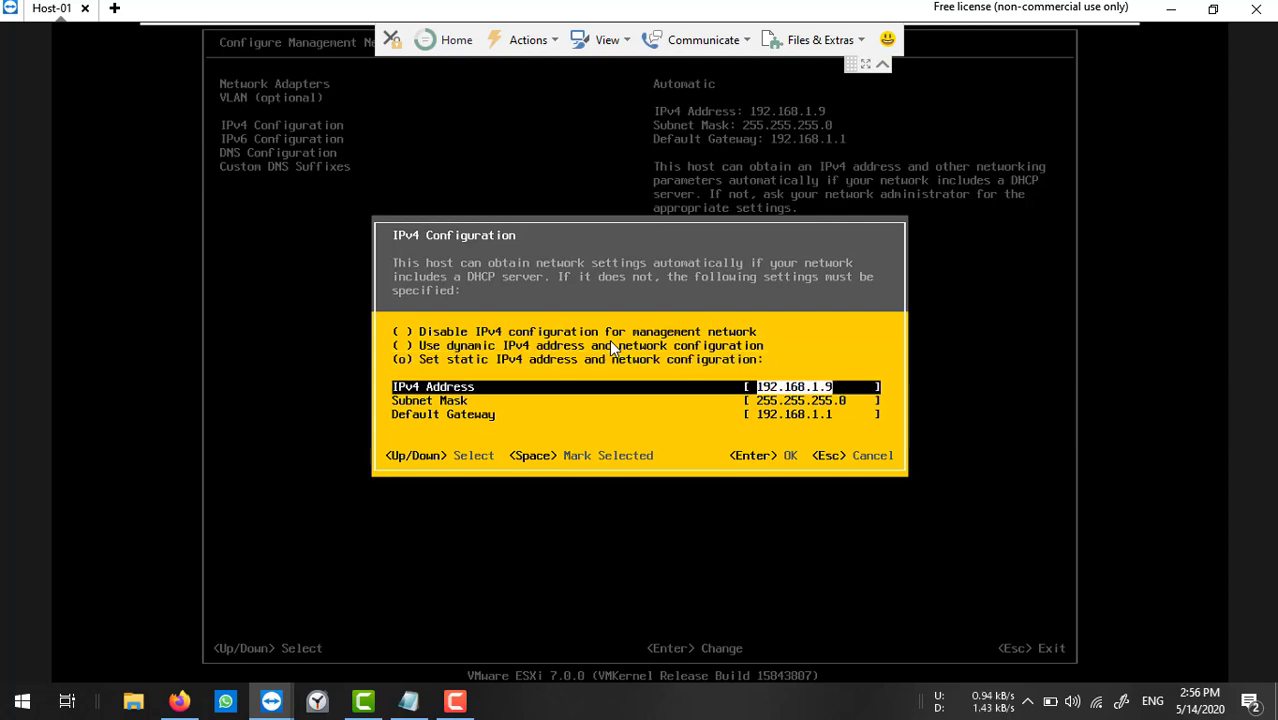
pyautogui.press('BackSpace')
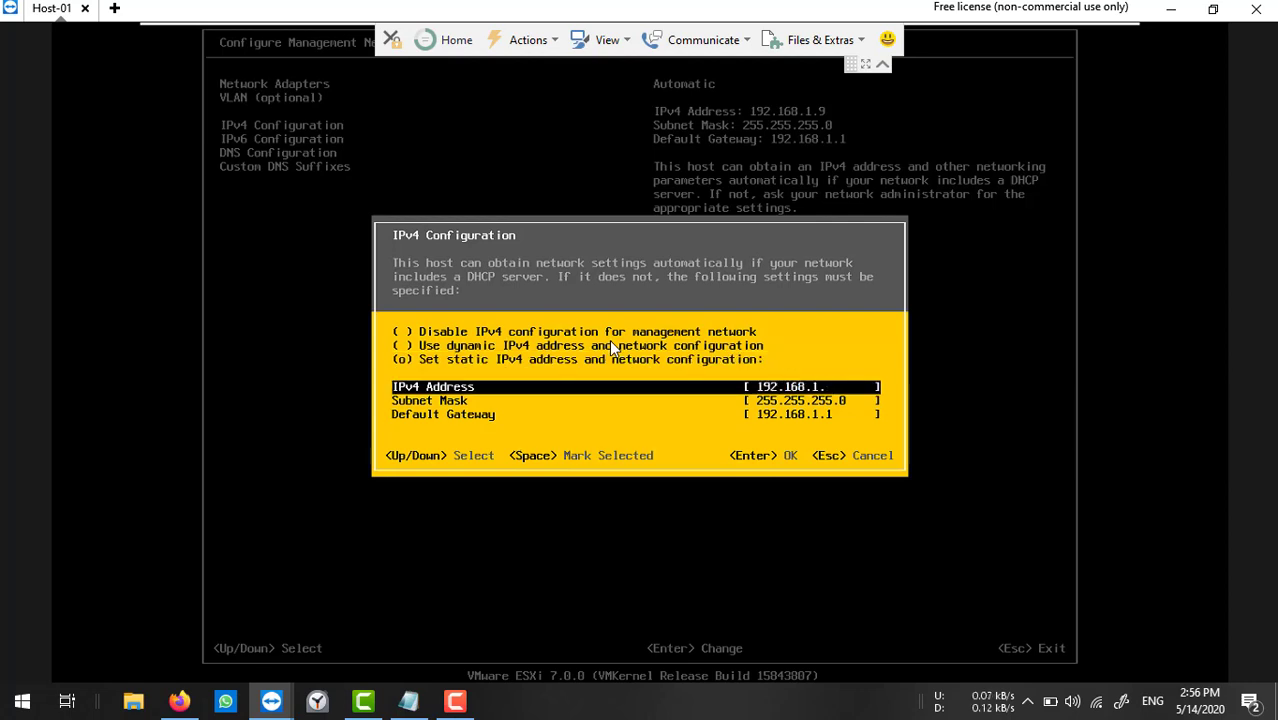
pyautogui.write('202')
pyautogui.press('Down')
pyautogui.press('Down')
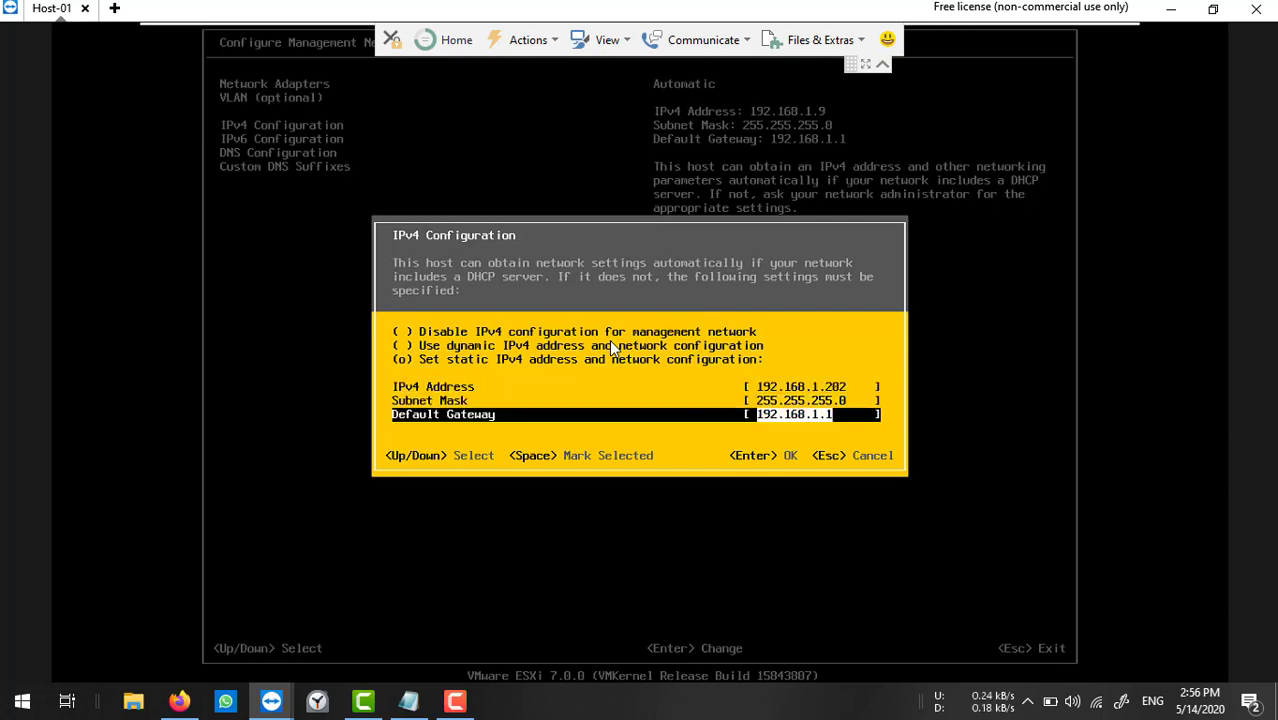
pyautogui.press('Return')
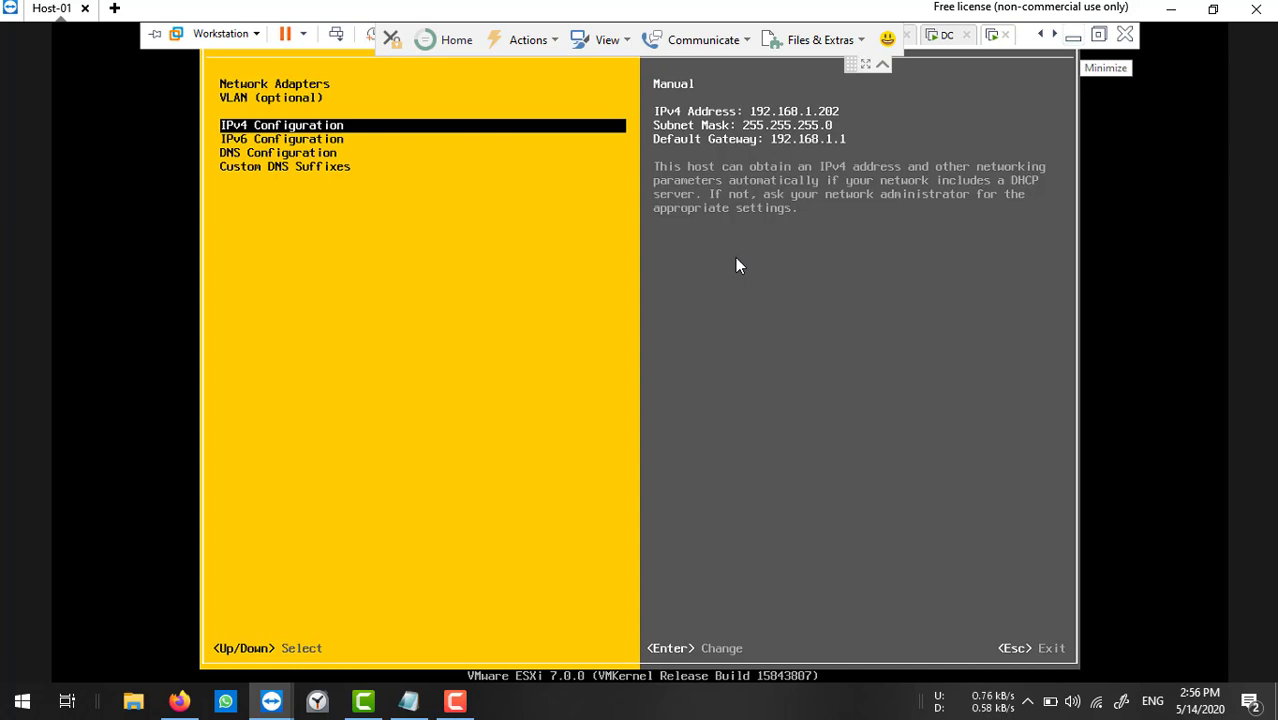
# Switch ESXi-01 to manual DNS servers and change the primary DNS to 192.168.1.201.
pyautogui.press('Down')
pyautogui.press('Down')
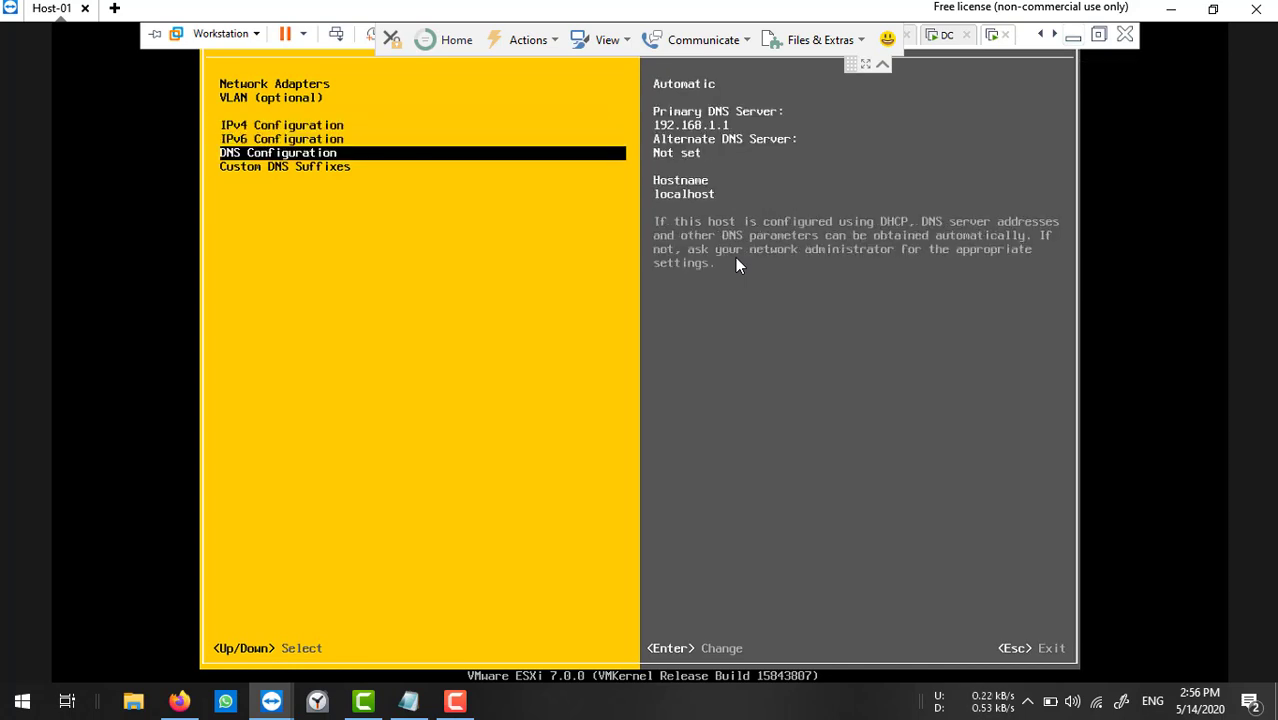
pyautogui.press('Return')
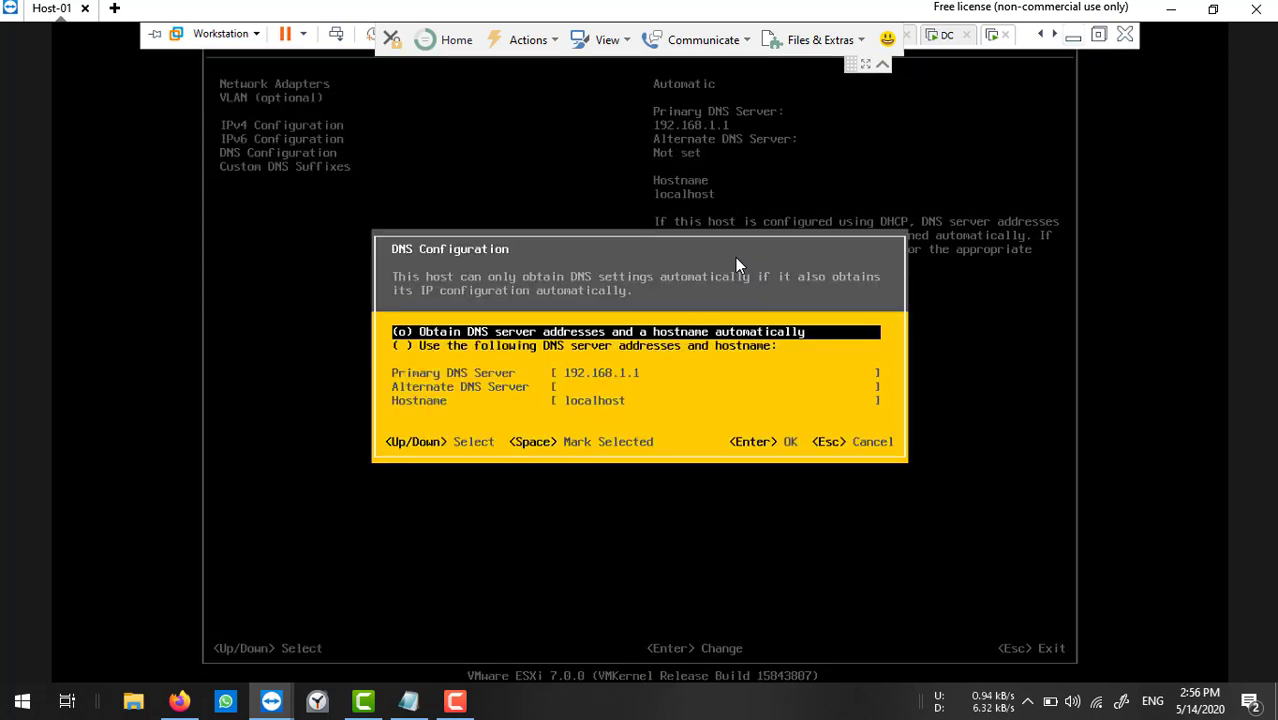
pyautogui.press('Down')
pyautogui.press('space')
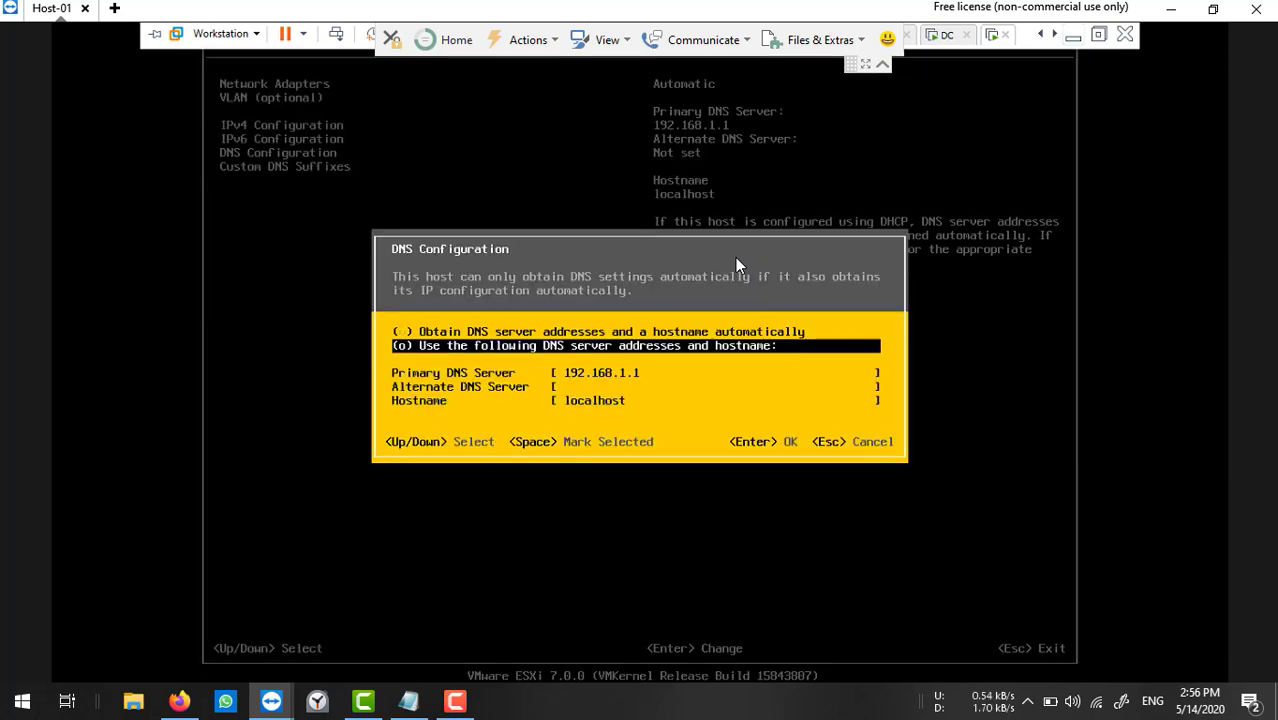
pyautogui.press('Down')
pyautogui.press('End')
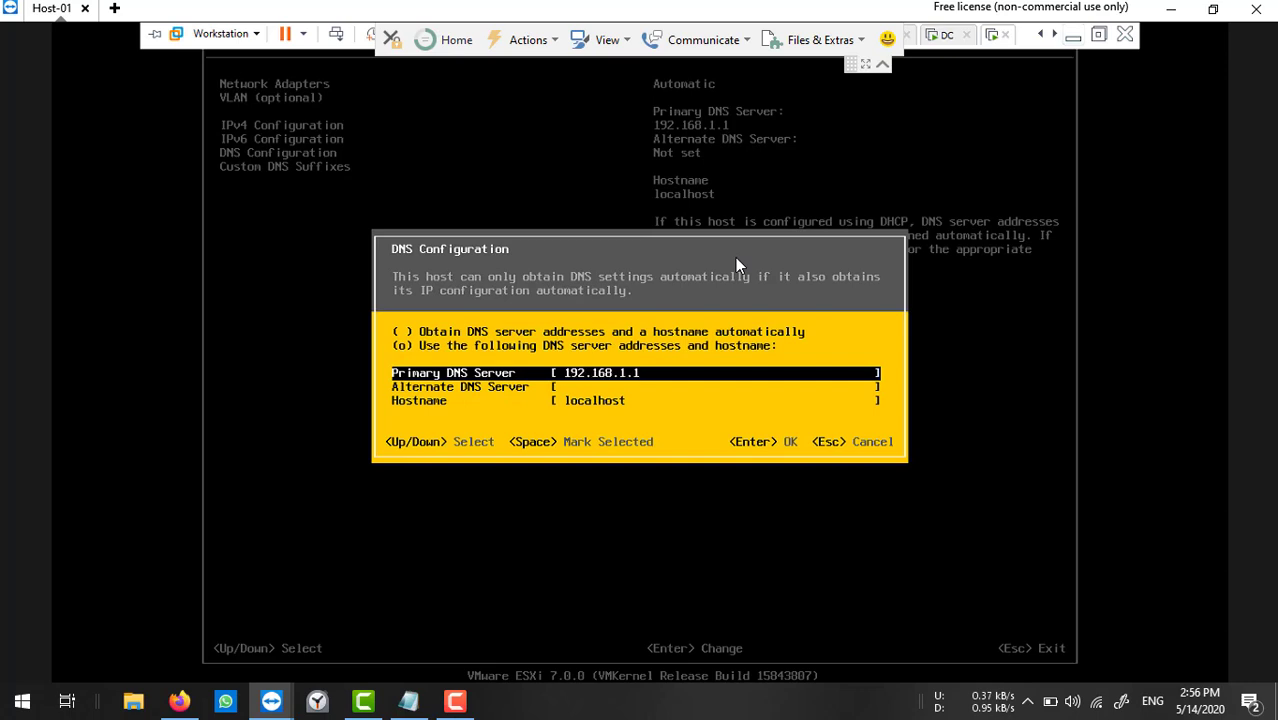
pyautogui.press('BackSpace')
pyautogui.write('201')
# Bring the DC virtual machine's console into view, leaving full screen and dismissing a Unity mode error.
pyautogui.click(948, 38)
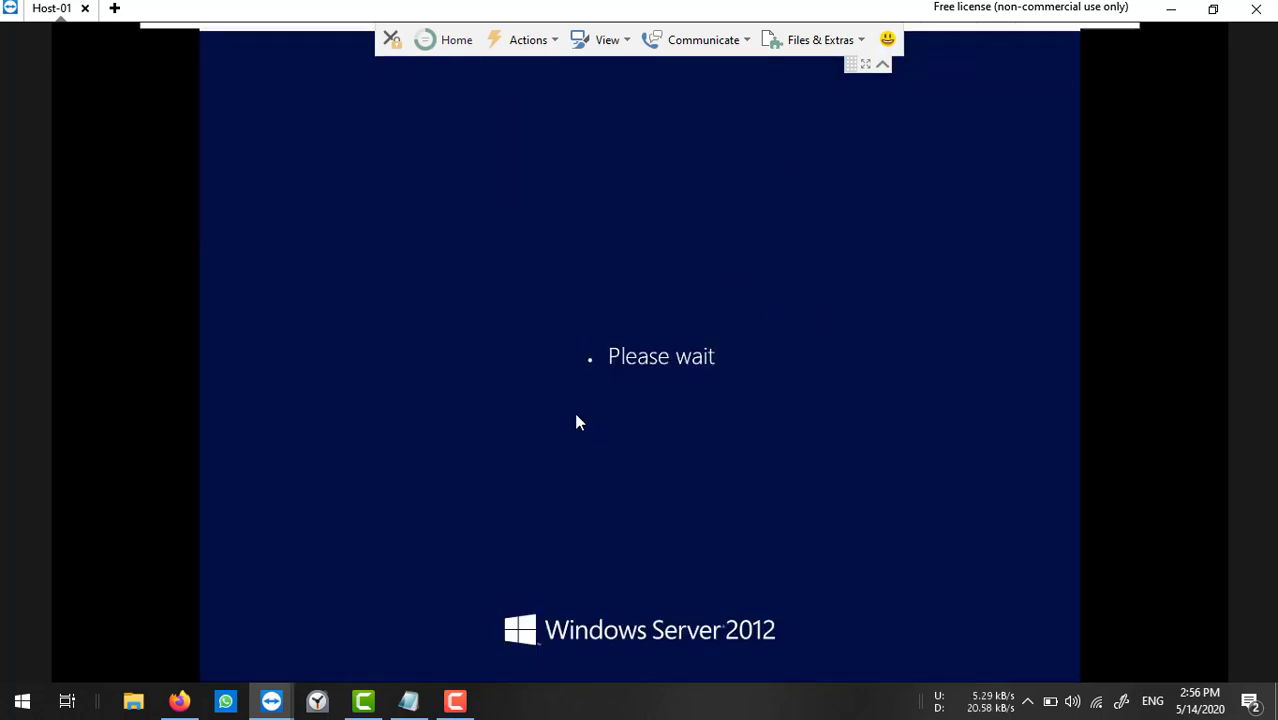
pyautogui.moveTo(1000, 28)
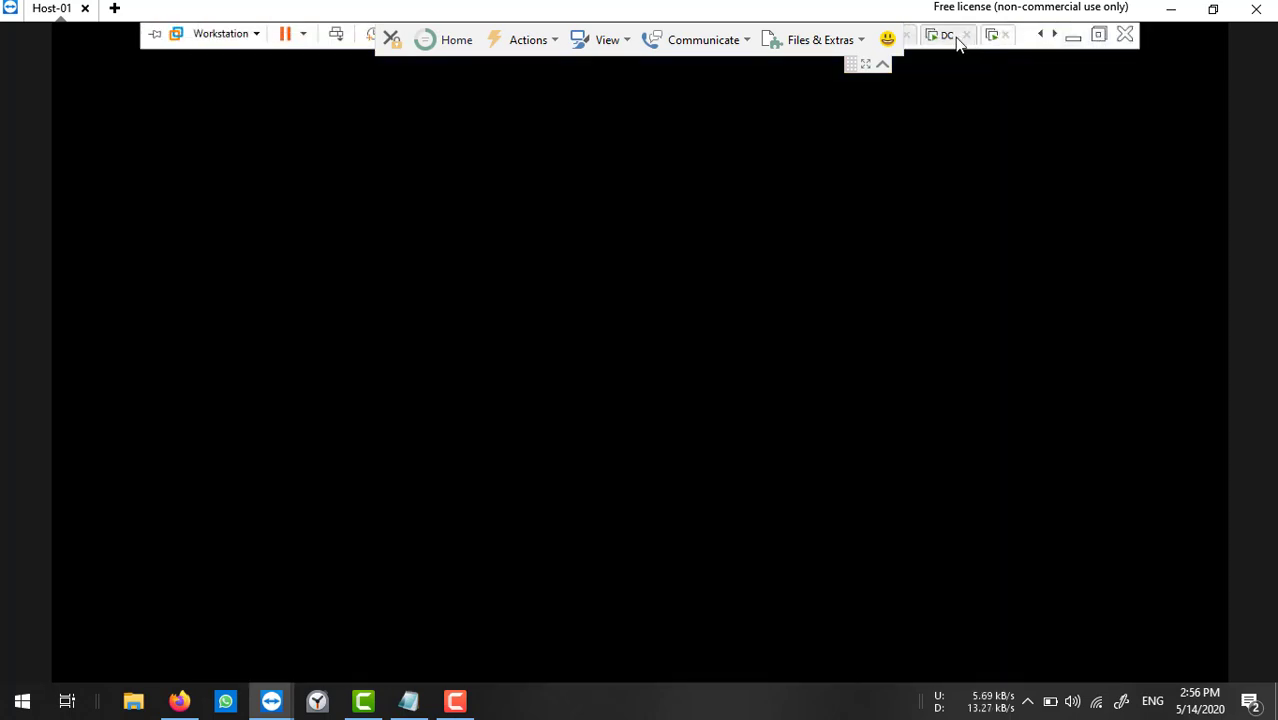
pyautogui.click(952, 37)
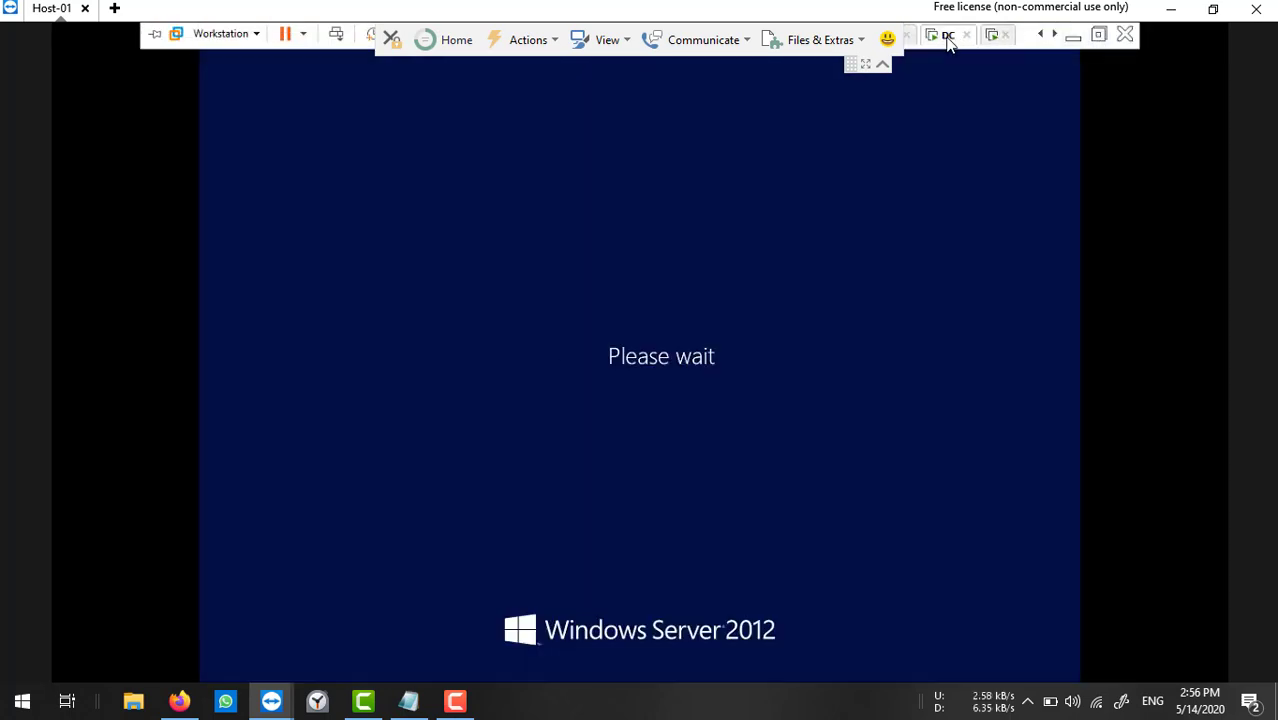
pyautogui.click(1099, 36)
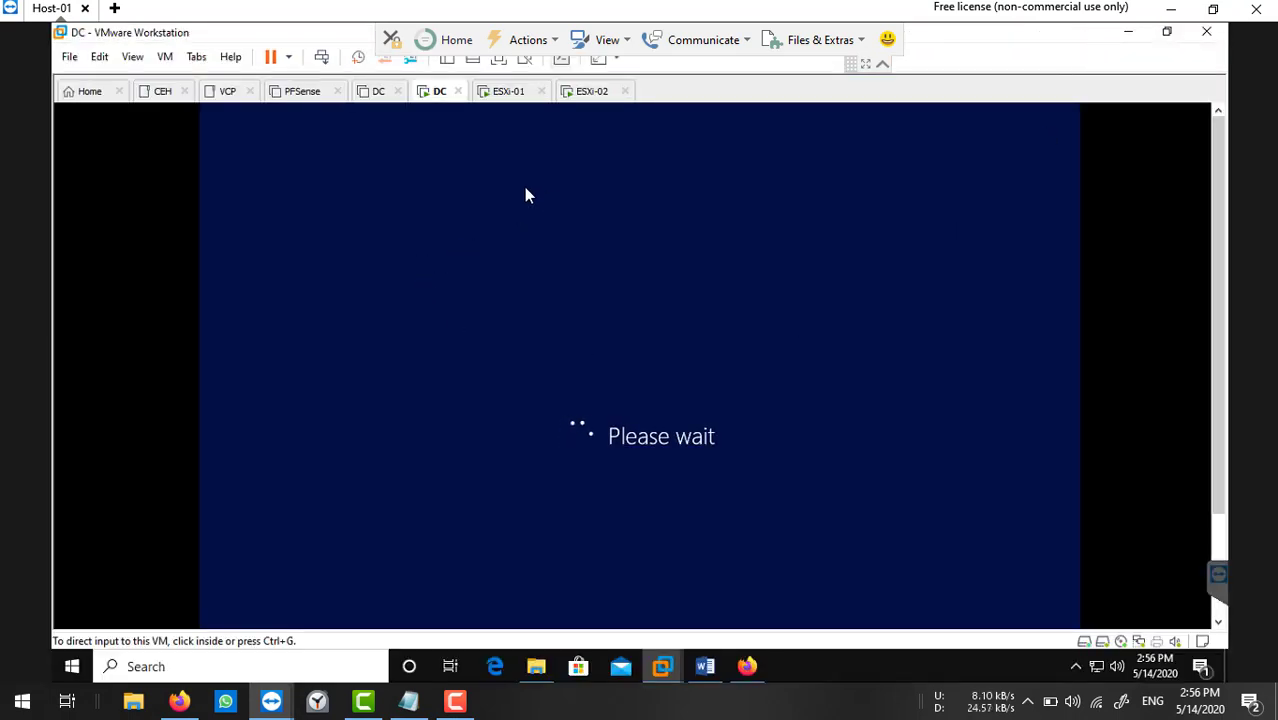
pyautogui.click(522, 66)
pyautogui.click(774, 385)
pyautogui.click(561, 60)
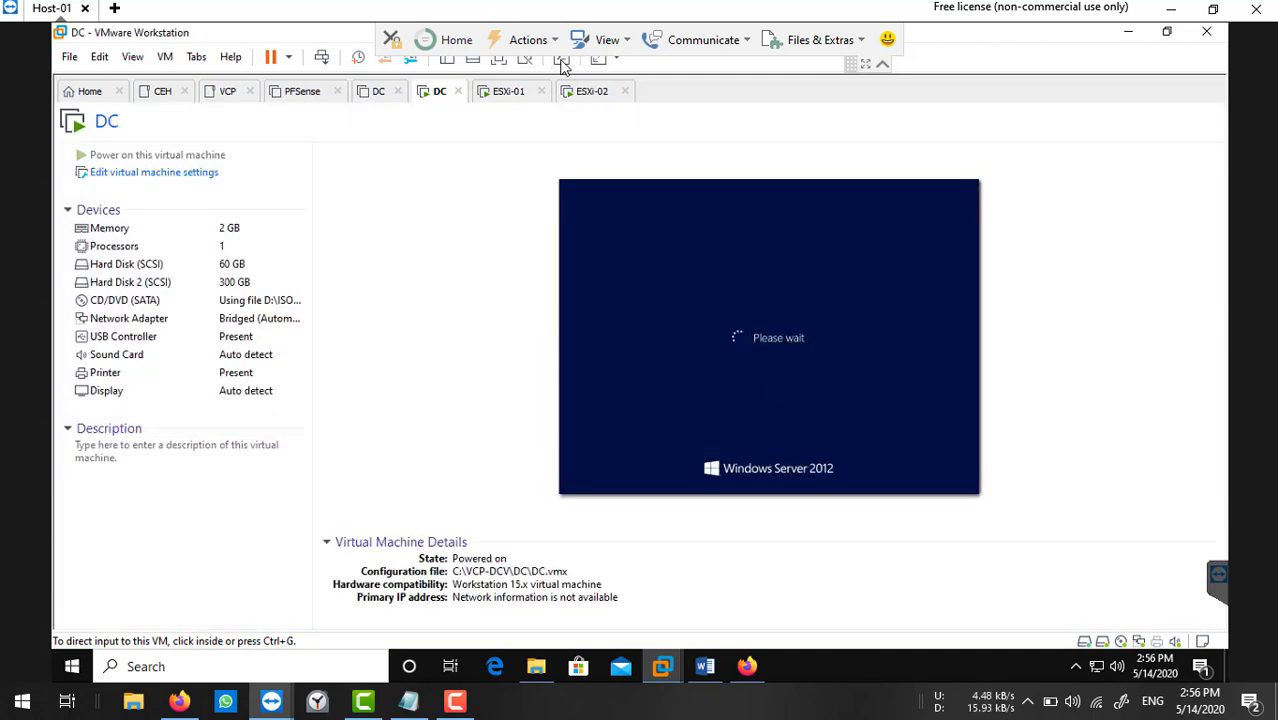
pyautogui.click(561, 60)
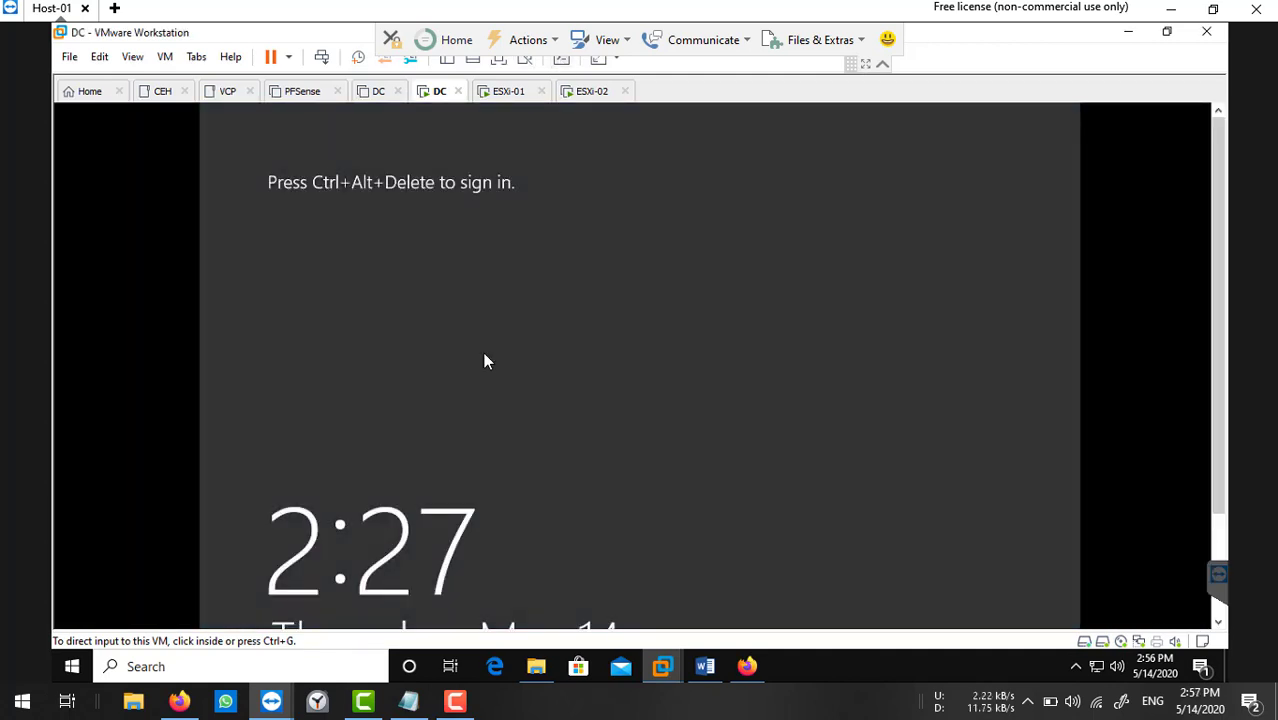
# Sign in to the DC server with the Administrator password.
pyautogui.click(321, 57)
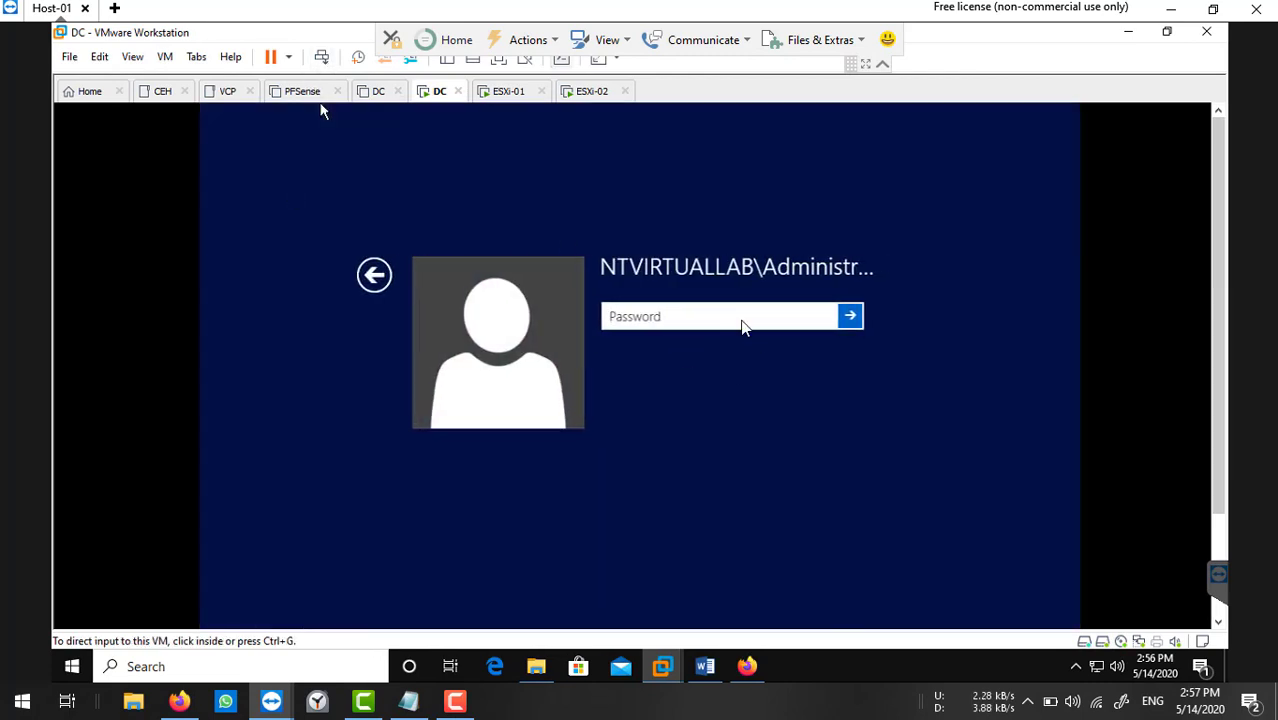
pyautogui.click(743, 318)
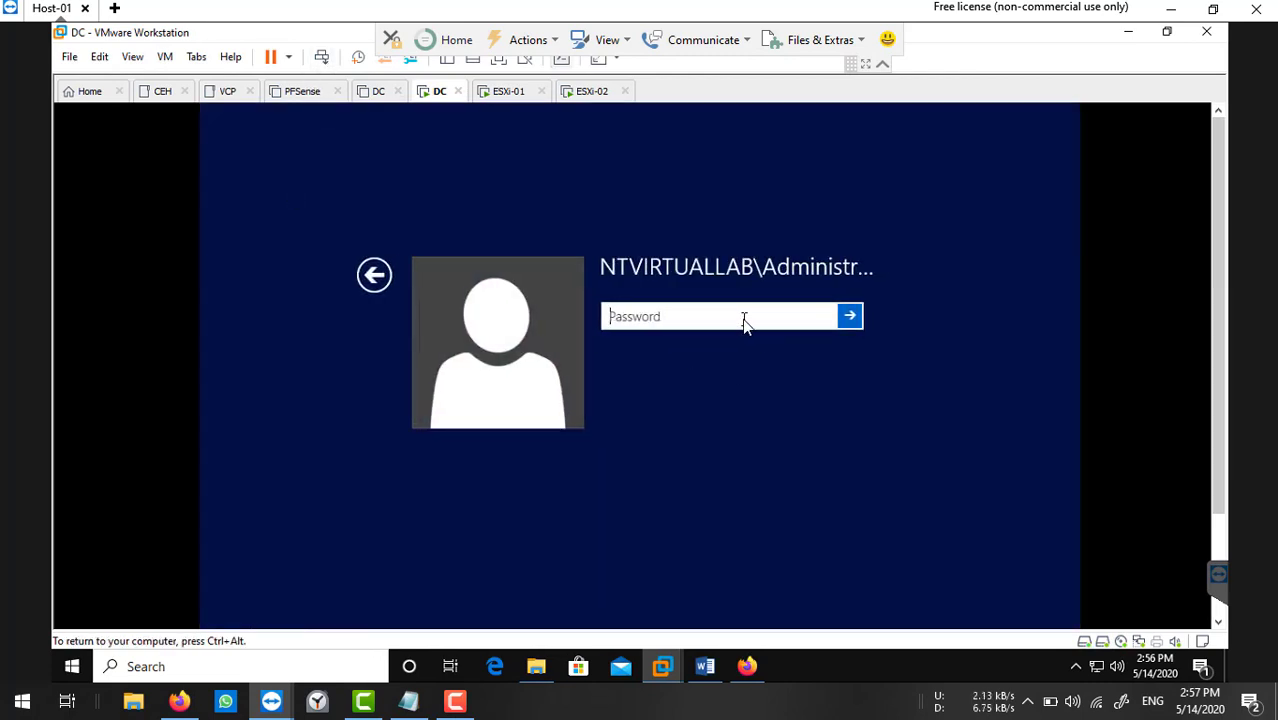
pyautogui.write('********')
pyautogui.press('Return')
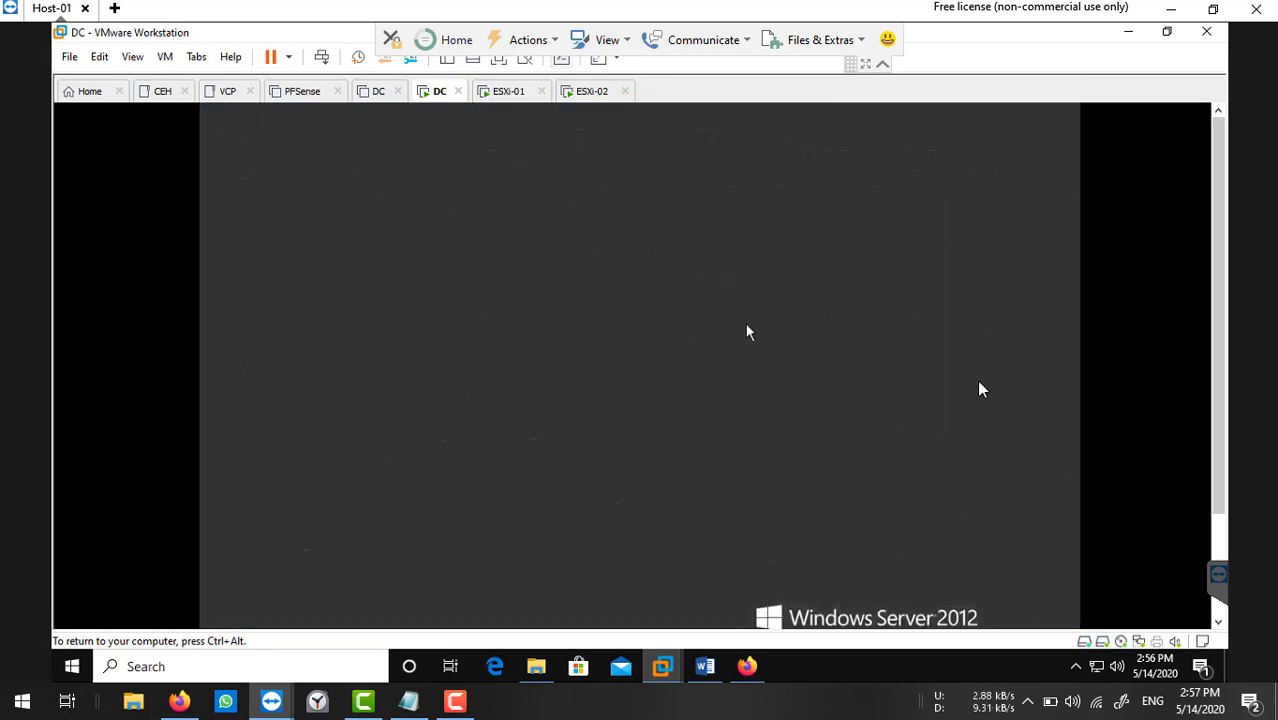
# Run ipconfig in a command prompt to confirm the DC's IPv4 address 192.168.1.201.
pyautogui.press('super+r')
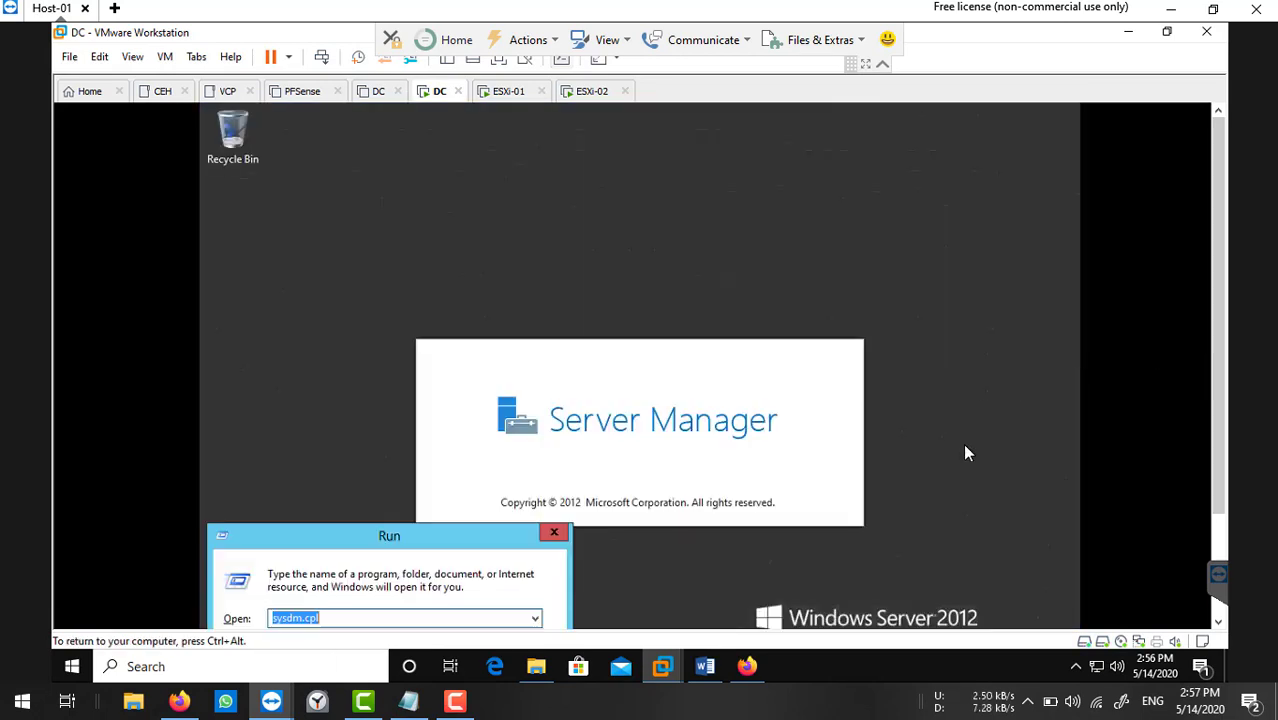
pyautogui.write('cmd')
pyautogui.press('Return')
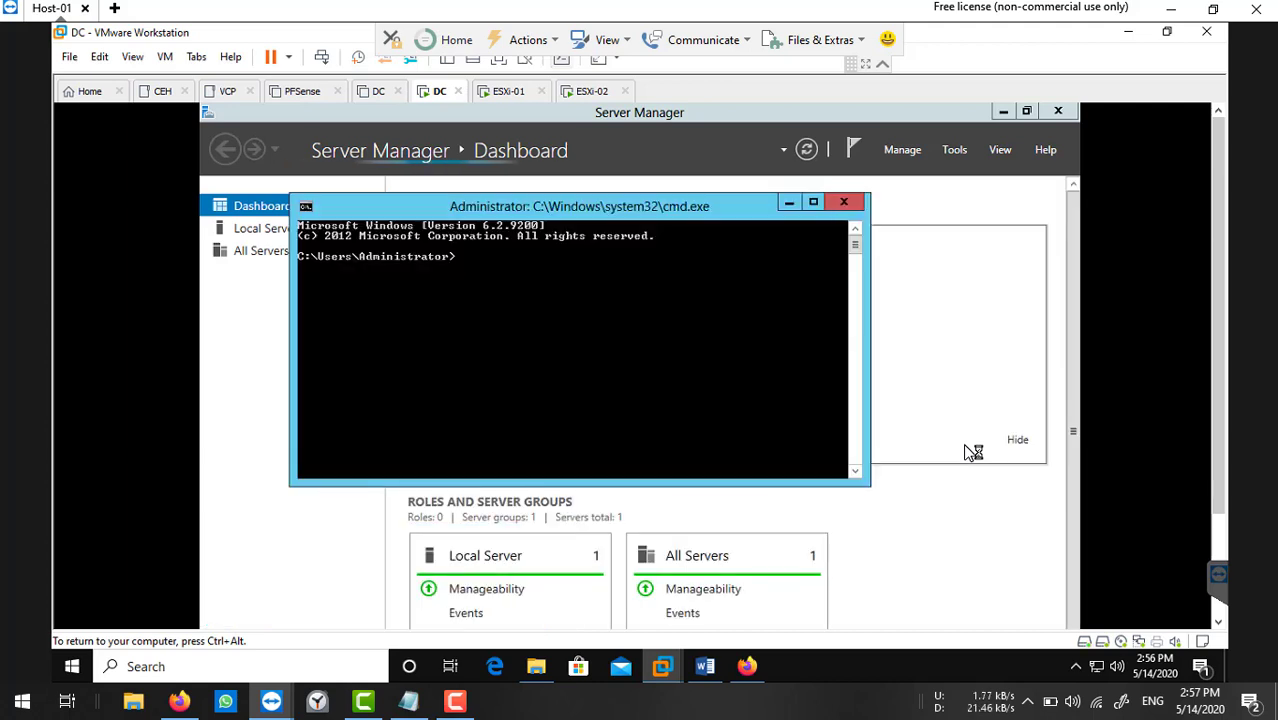
pyautogui.write('ipconf')
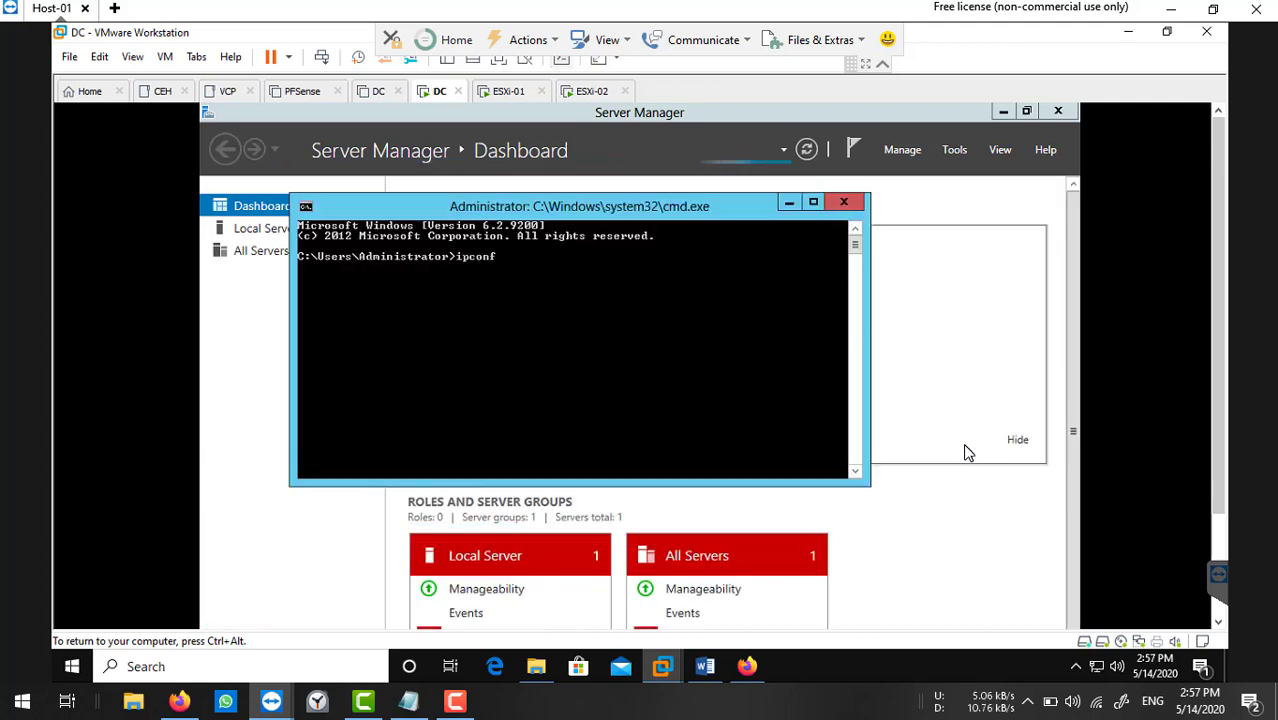
pyautogui.write('ig')
pyautogui.press('Return')
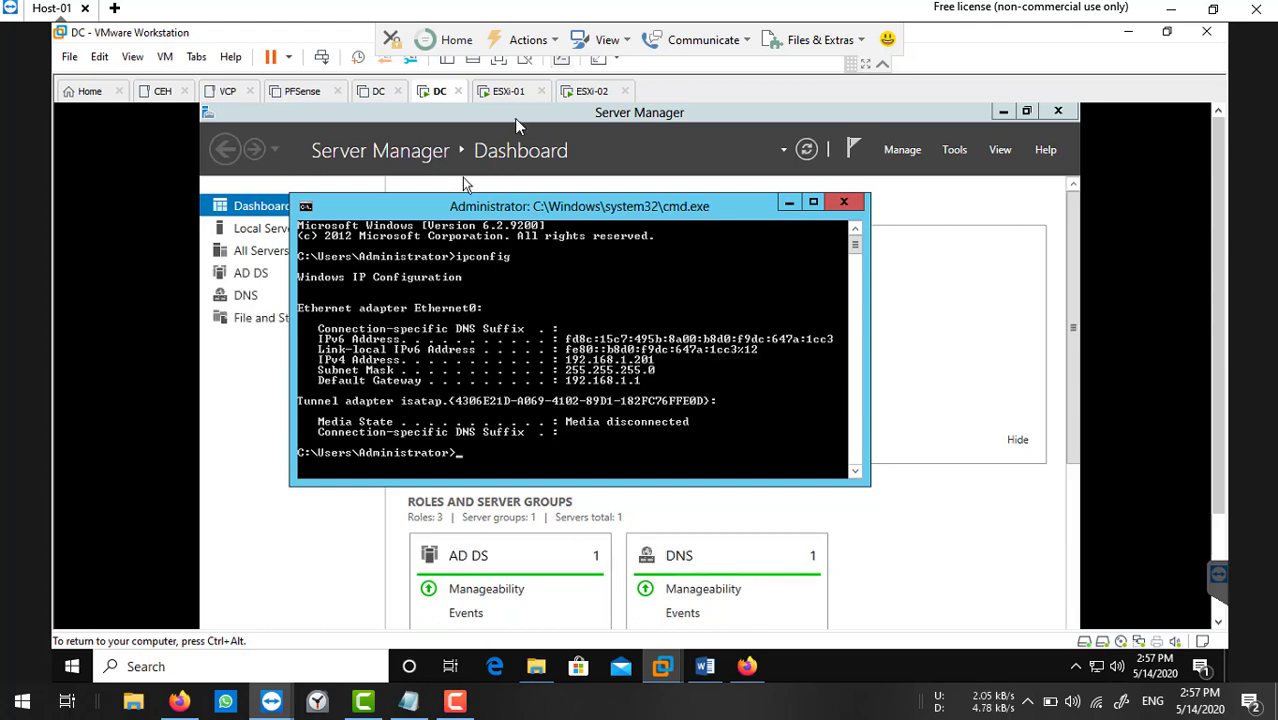
pyautogui.click(508, 91)
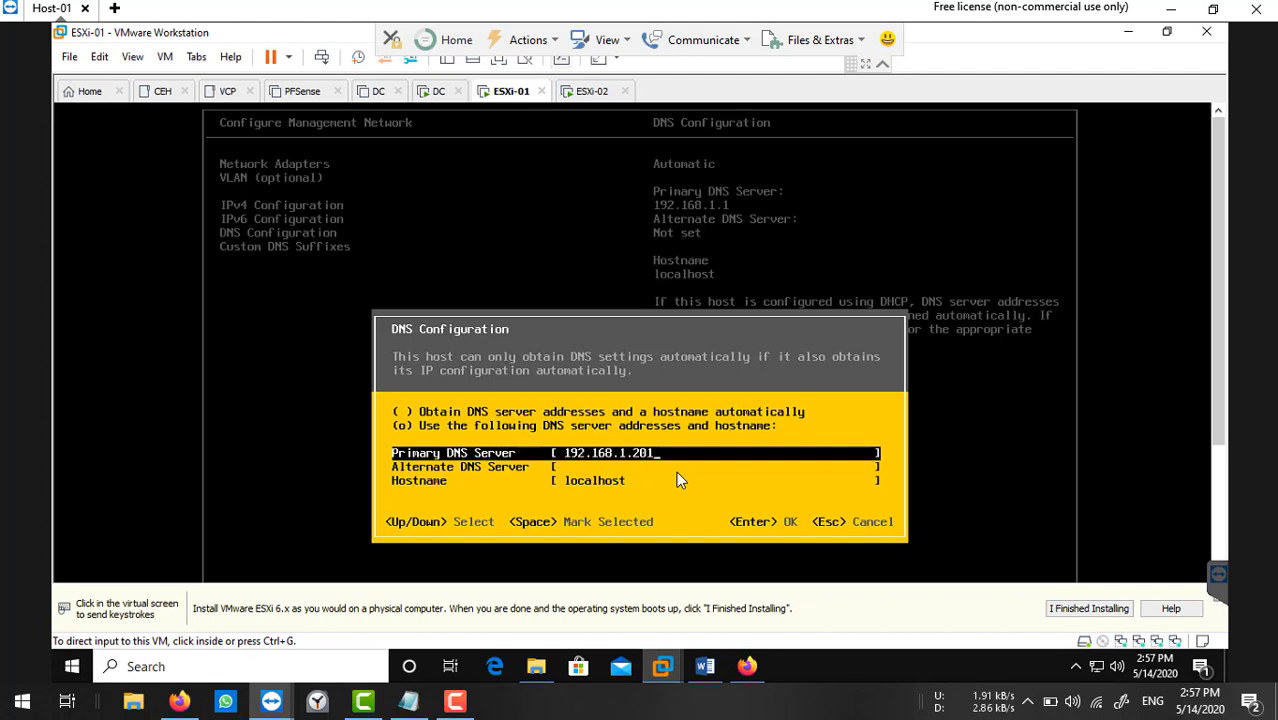
# Leave ESXi-01's alternate DNS empty and set its hostname to esxi-01, keeping primary 192.168.1.201.
pyautogui.click(841, 404)
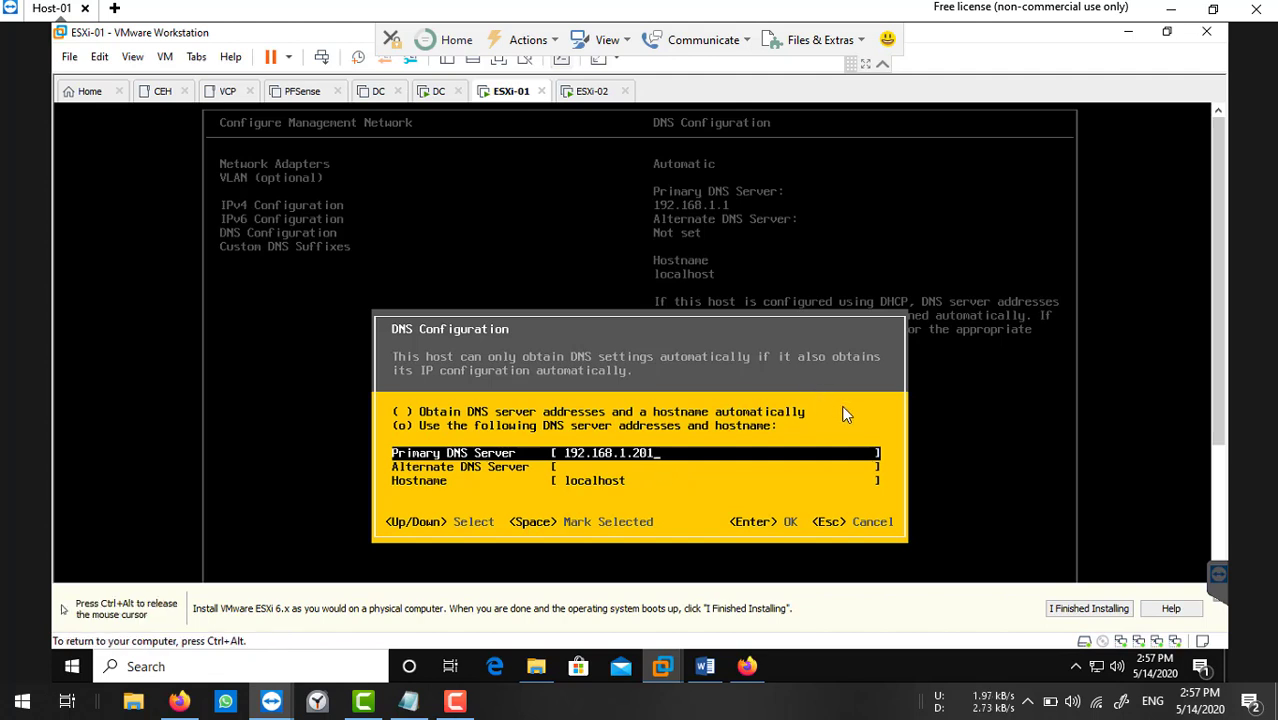
pyautogui.press('Down')
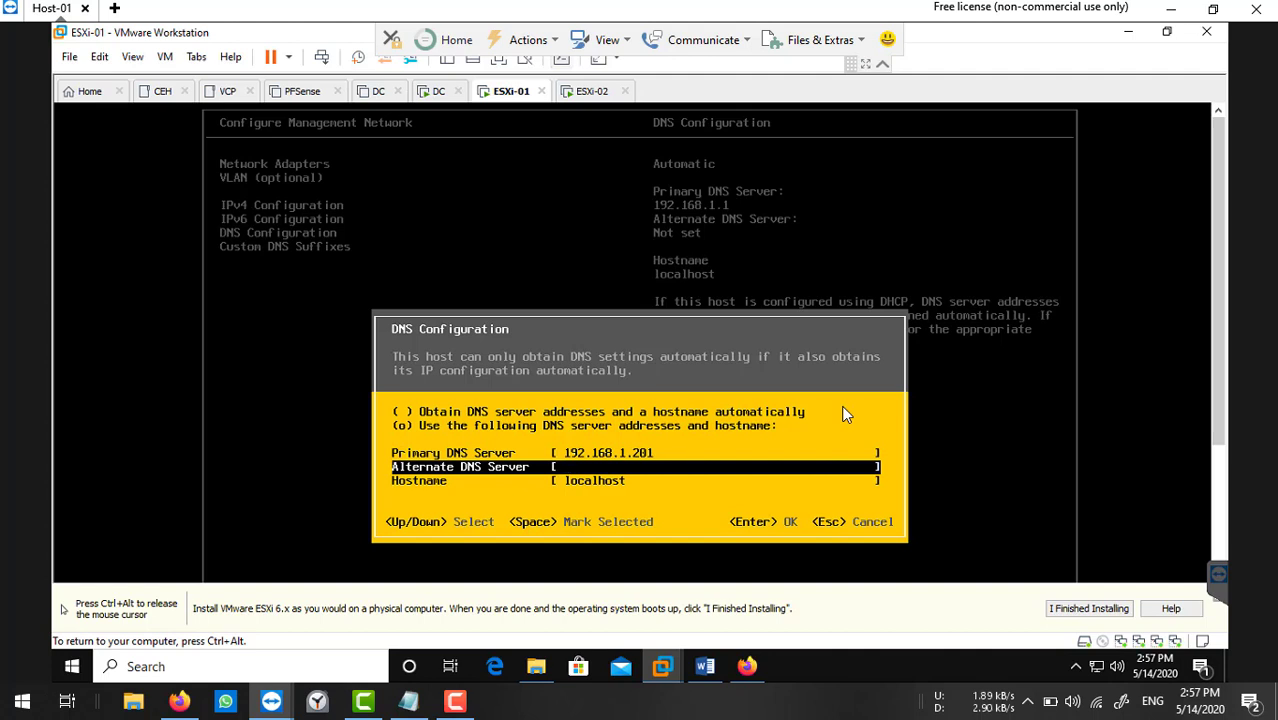
pyautogui.write('8.8.8.8')
pyautogui.press('BackSpace')
pyautogui.press('BackSpace')
pyautogui.press('BackSpace')
pyautogui.press('BackSpace')
pyautogui.press('BackSpace')
pyautogui.press('BackSpace')
pyautogui.press('BackSpace')
pyautogui.press('Down')
pyautogui.press('BackSpace')
pyautogui.press('BackSpace')
pyautogui.press('BackSpace')
pyautogui.press('BackSpace')
pyautogui.press('BackSpace')
pyautogui.press('BackSpace')
pyautogui.press('BackSpace')
pyautogui.press('BackSpace')
pyautogui.press('BackSpace')
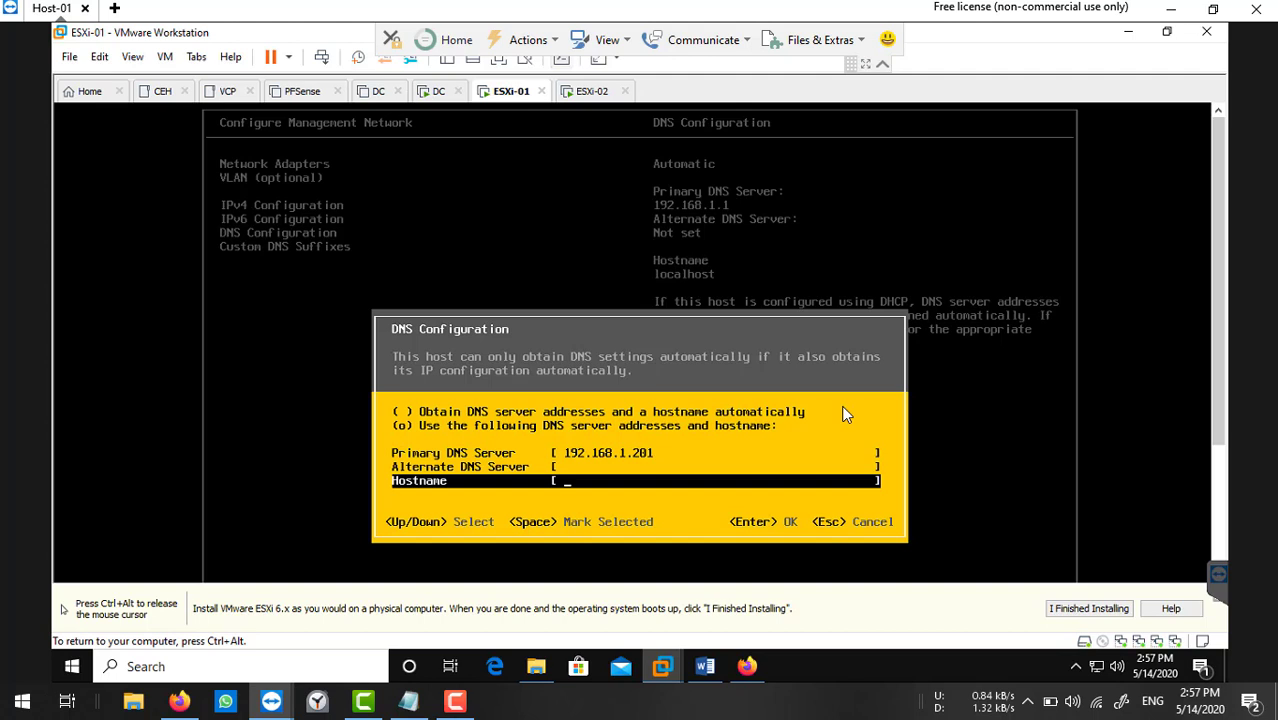
pyautogui.write('esxi-01')
pyautogui.press('Return')
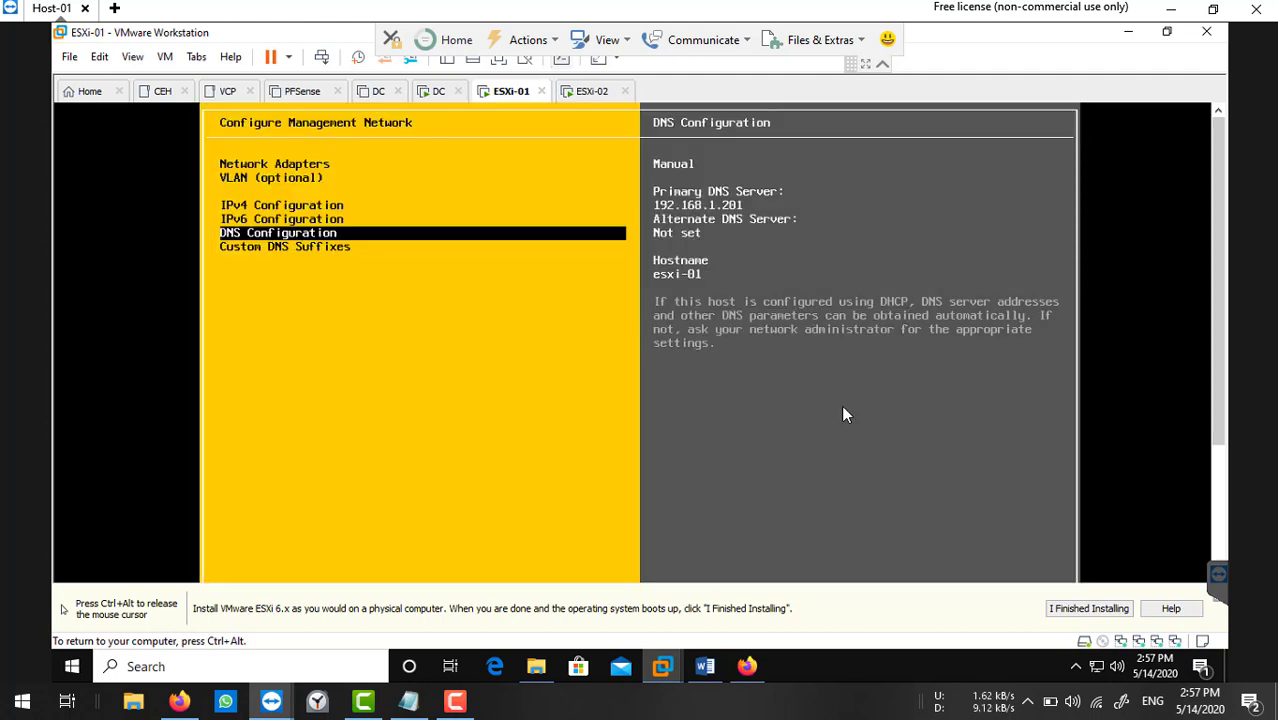
pyautogui.press('Down')
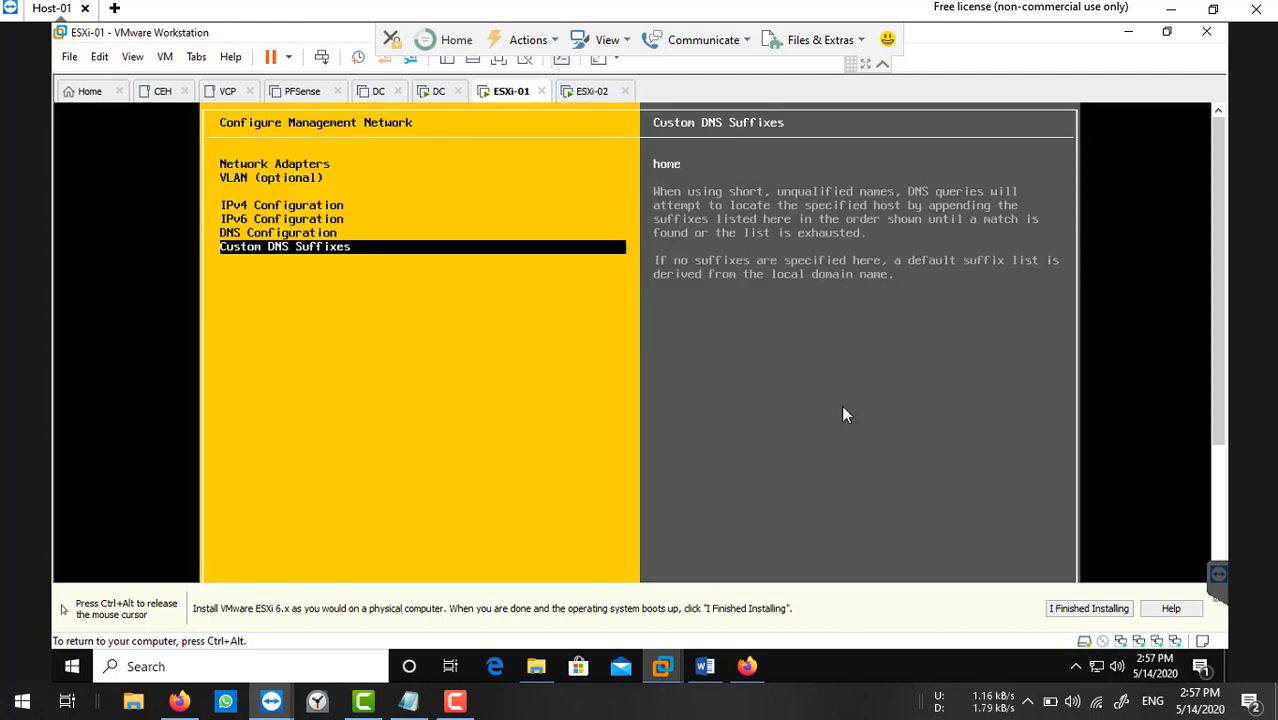
# Change ESXi-01's custom DNS suffix from 'home' to ntvirtuallab.com.
pyautogui.press('Return')
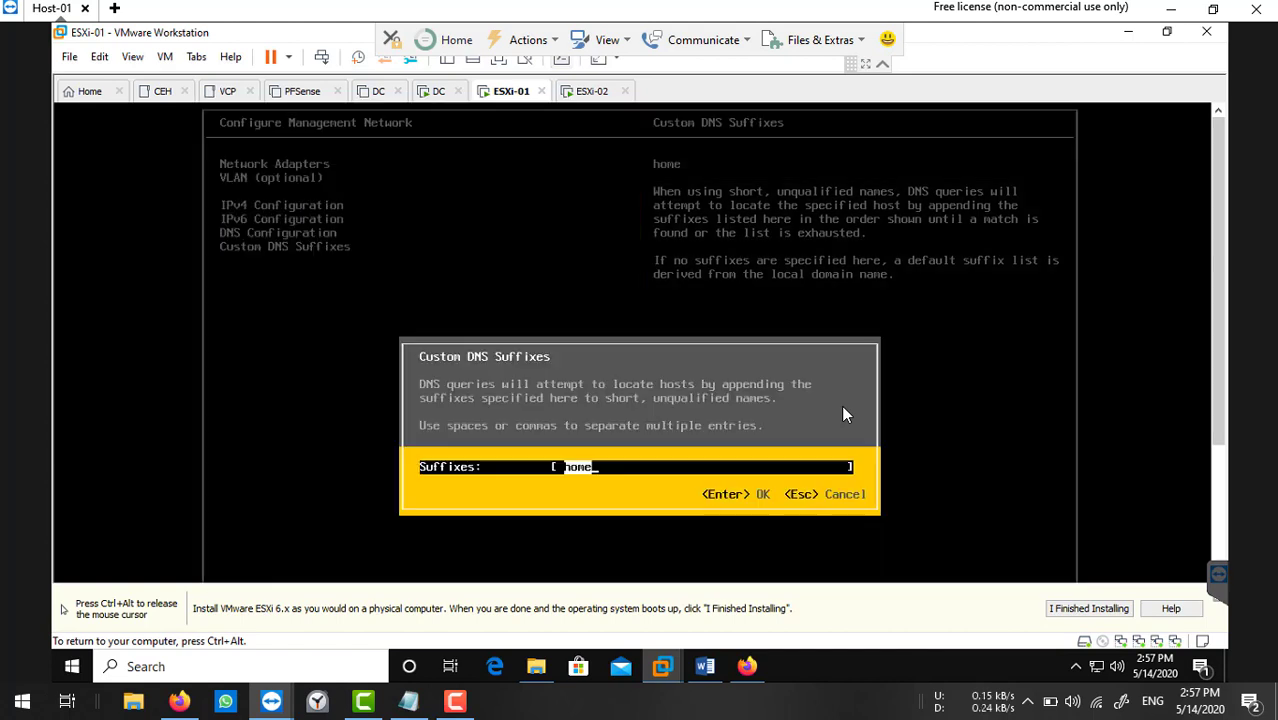
pyautogui.press('BackSpace')
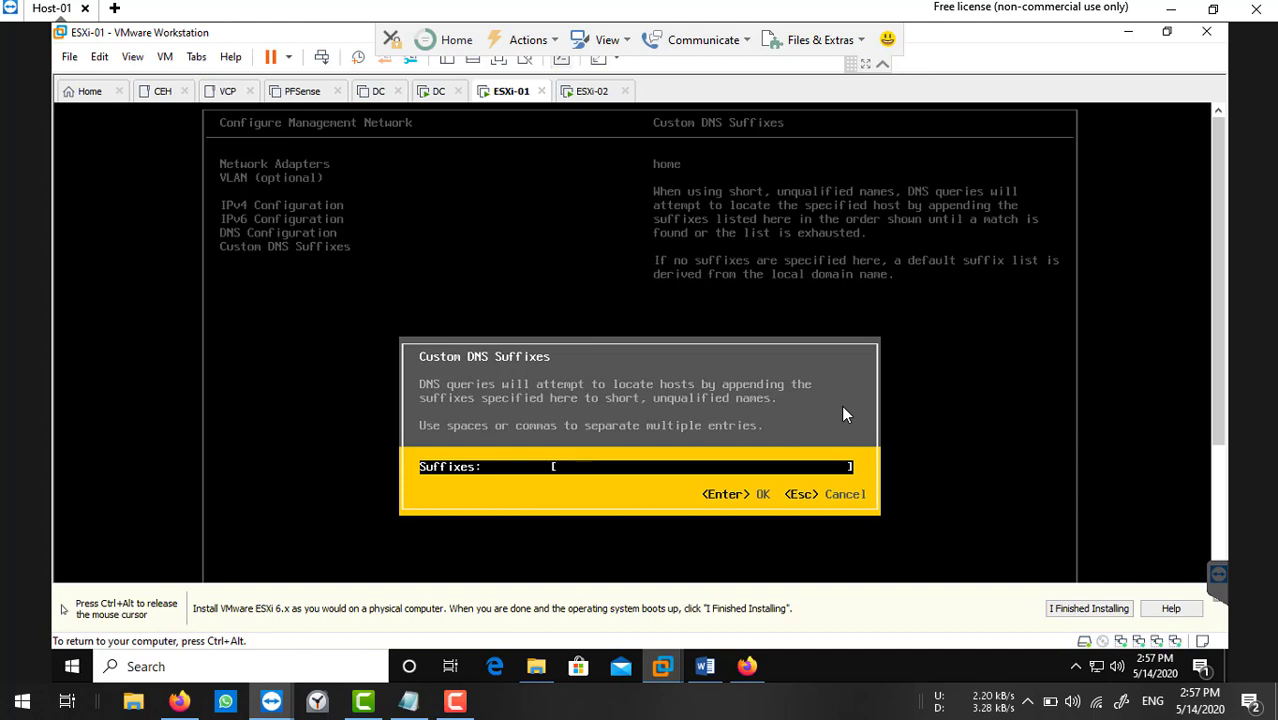
pyautogui.write('ntvirtuallab.com')
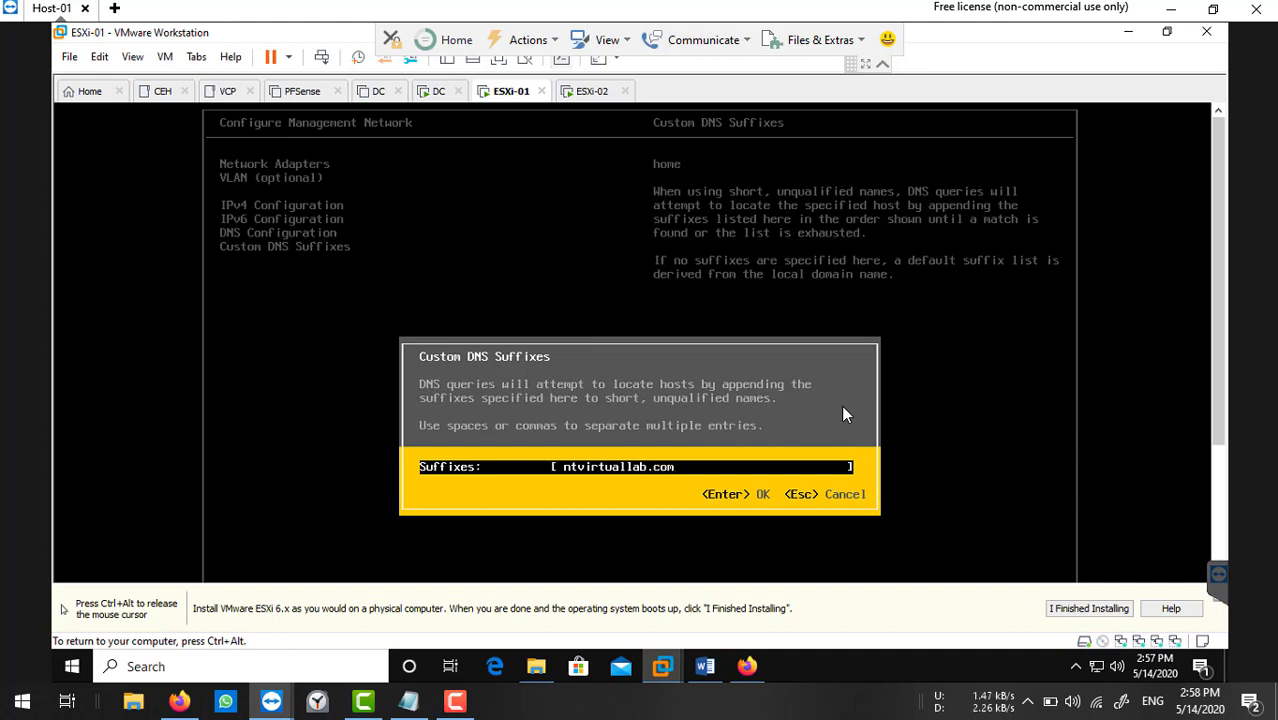
pyautogui.press('Return')
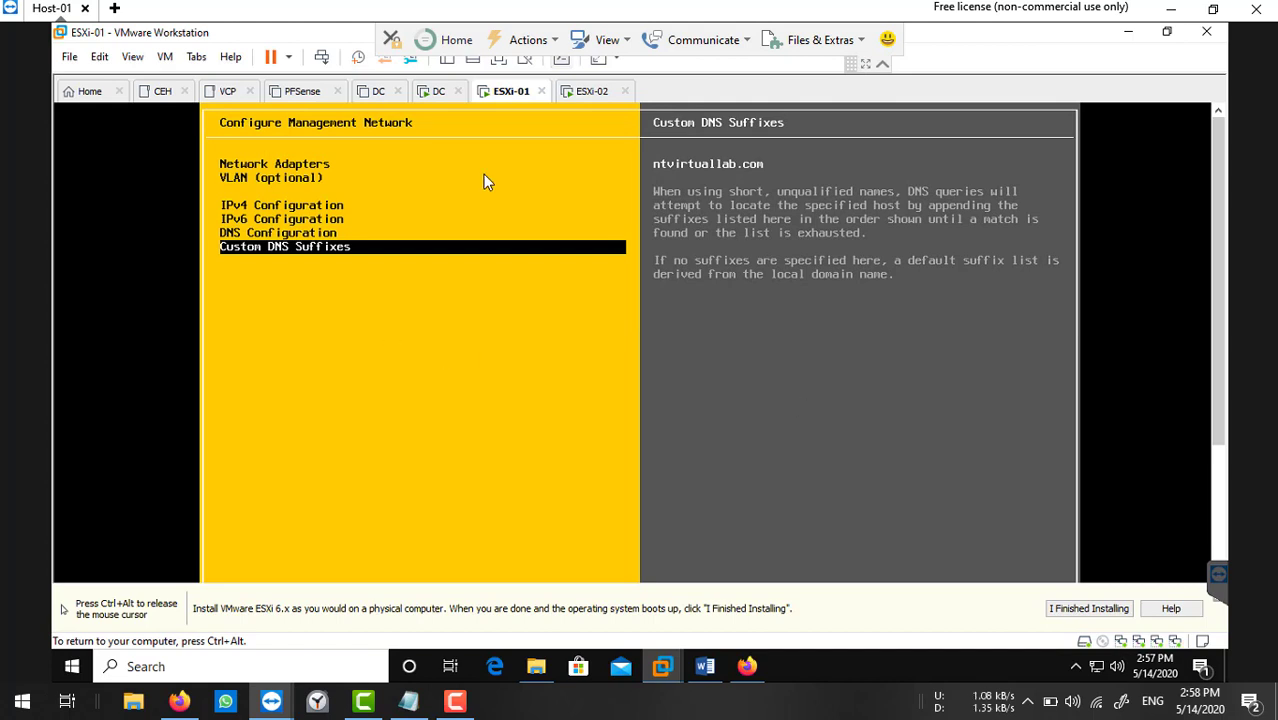
# Show the ESXi-01 console full screen and leave the network menu to get the apply-changes prompt.
pyautogui.hotkey('ctrl', 'alt')
pyautogui.click(499, 60)
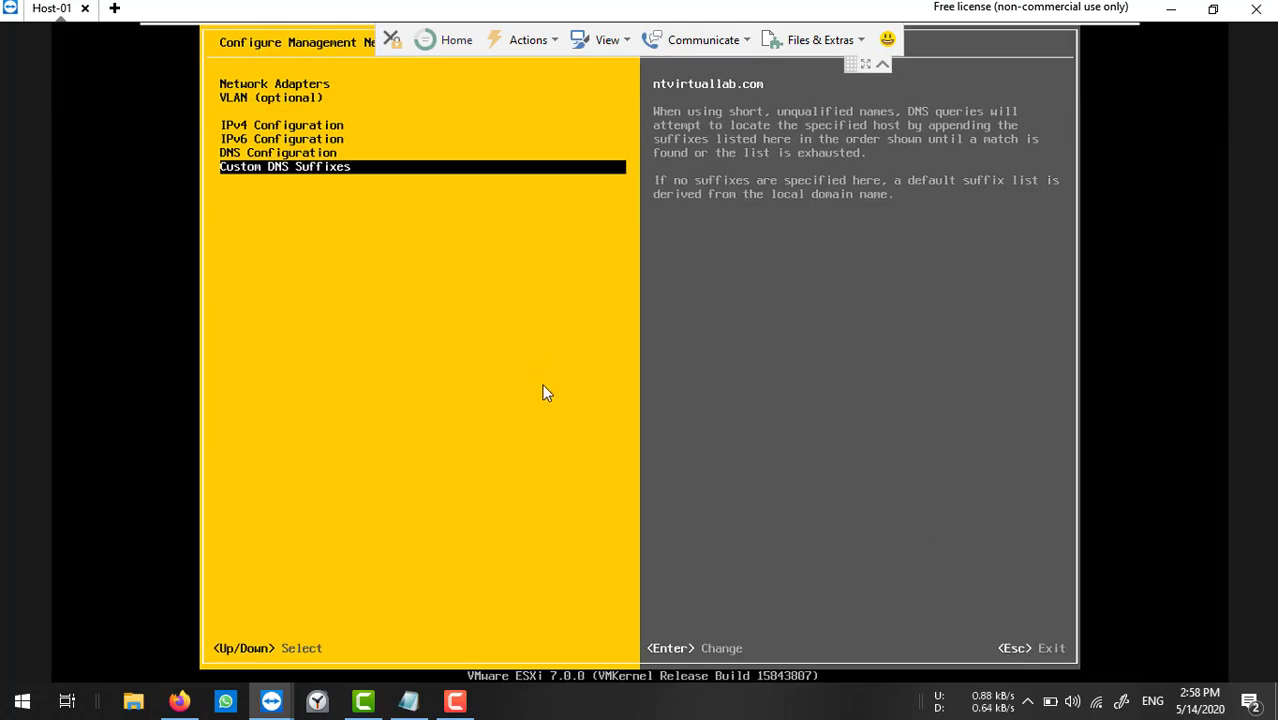
pyautogui.press('Escape')
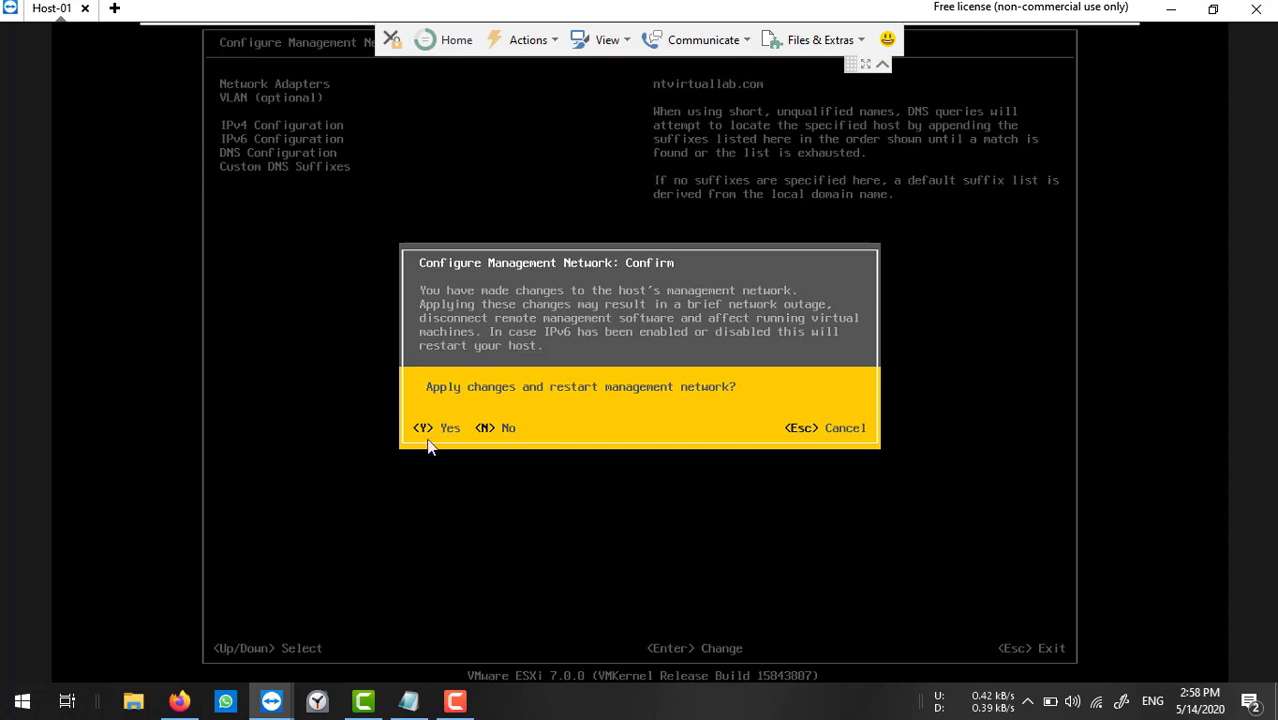
# Apply ESXi-01's network changes and return to its main screen showing esxi-01 at 192.168.1.202.
pyautogui.press('y')
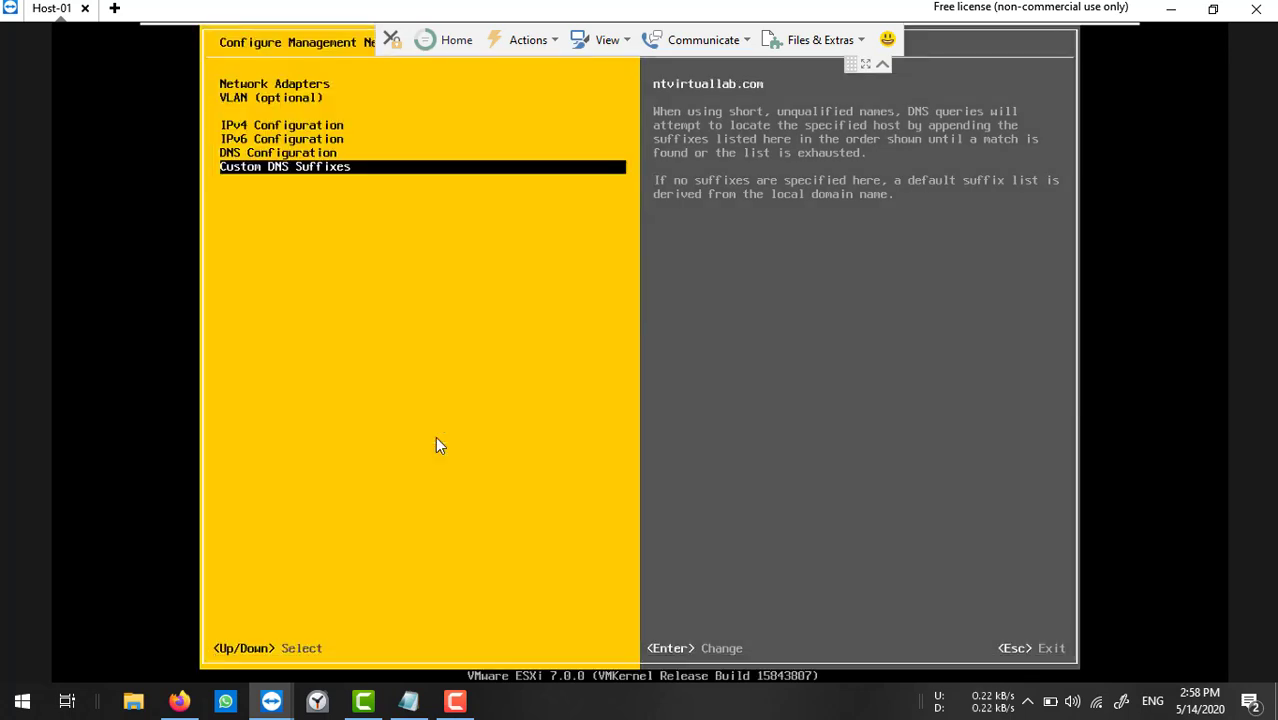
pyautogui.press('Escape')
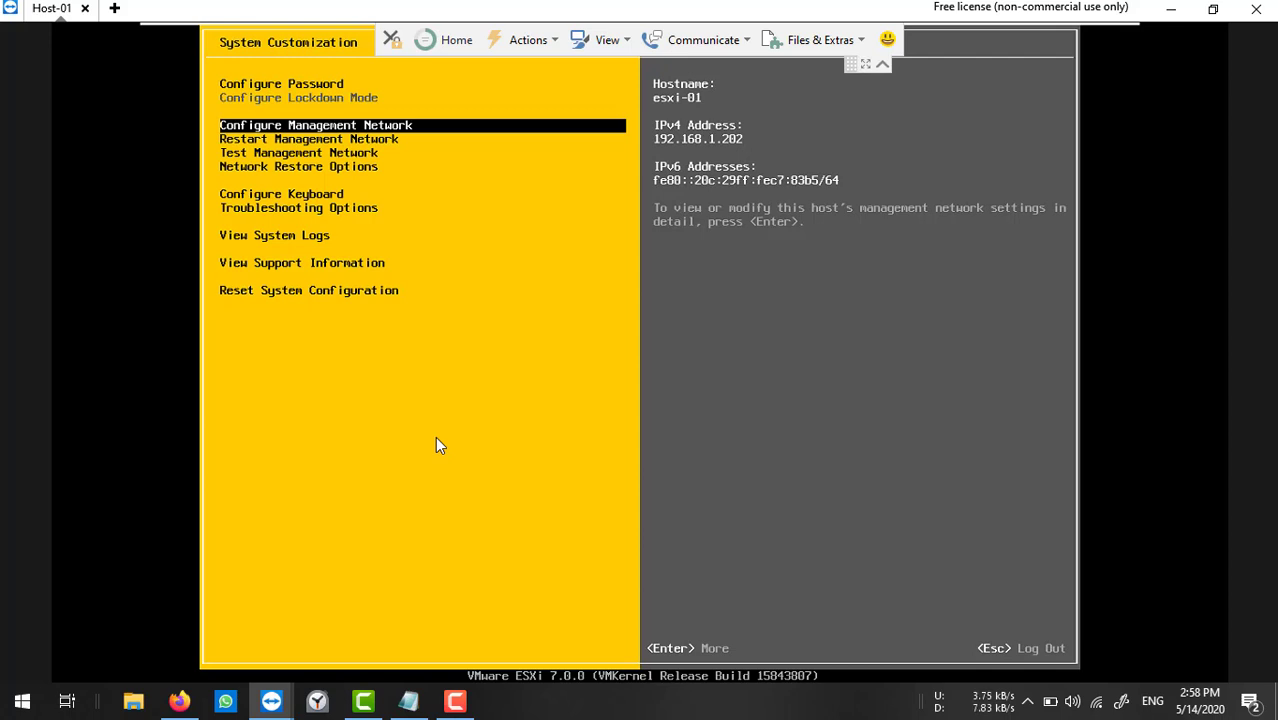
pyautogui.press('Escape')
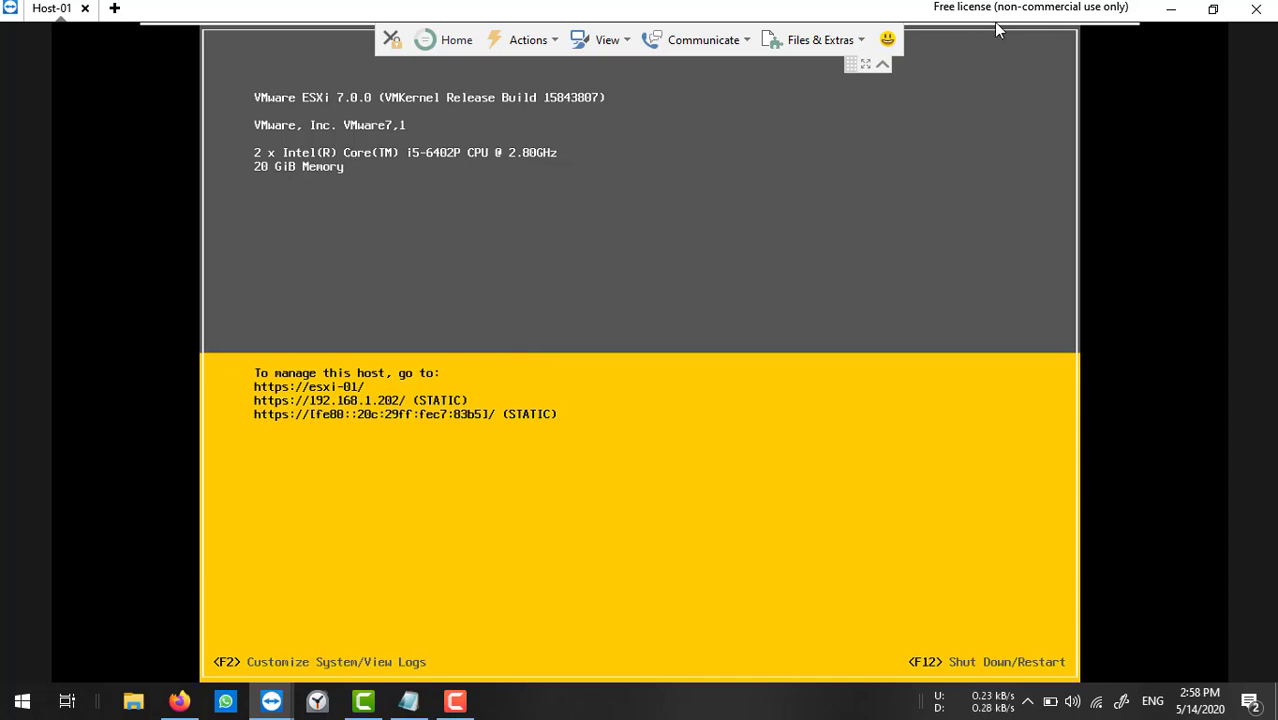
pyautogui.moveTo(1014, 22)
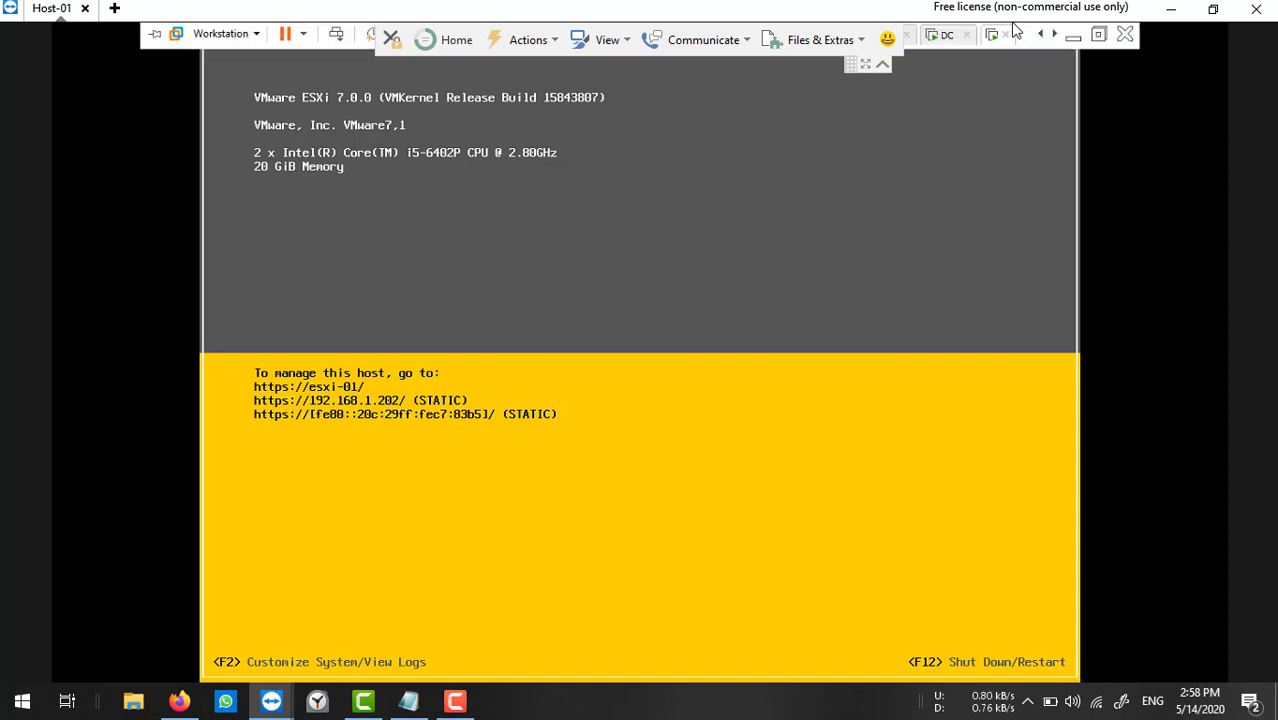
pyautogui.click(1067, 36)
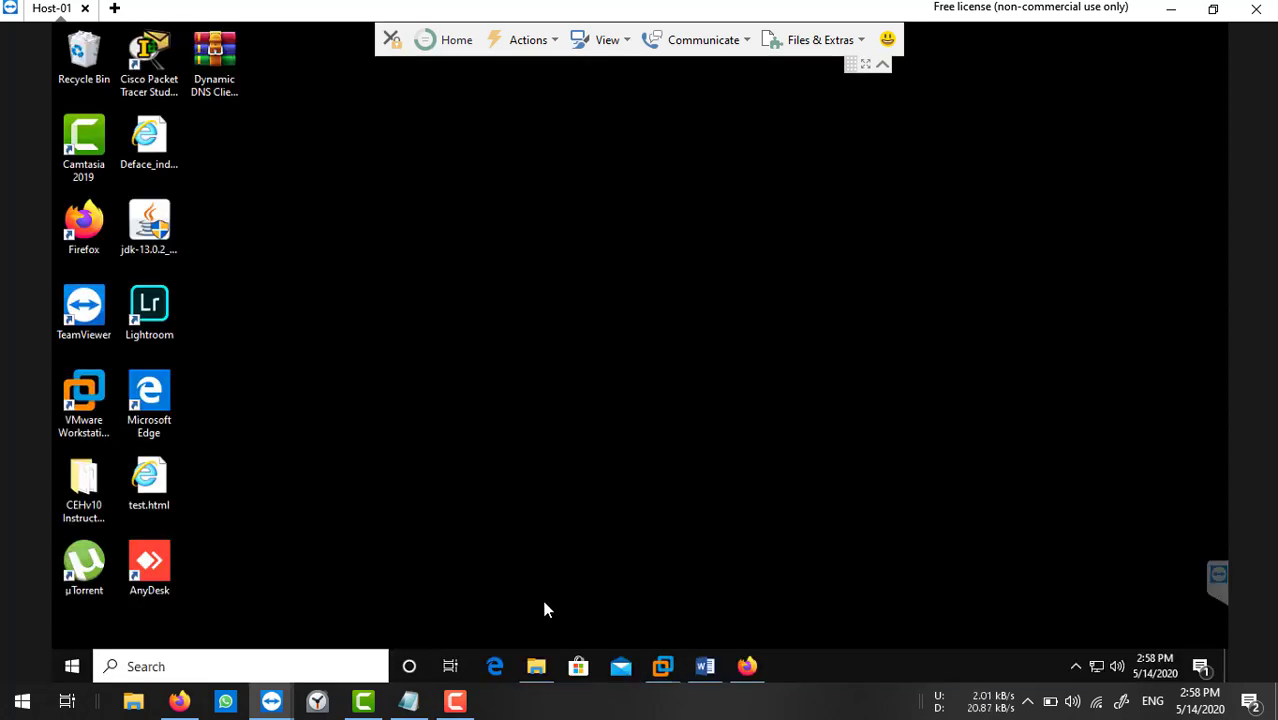
pyautogui.click(748, 666)
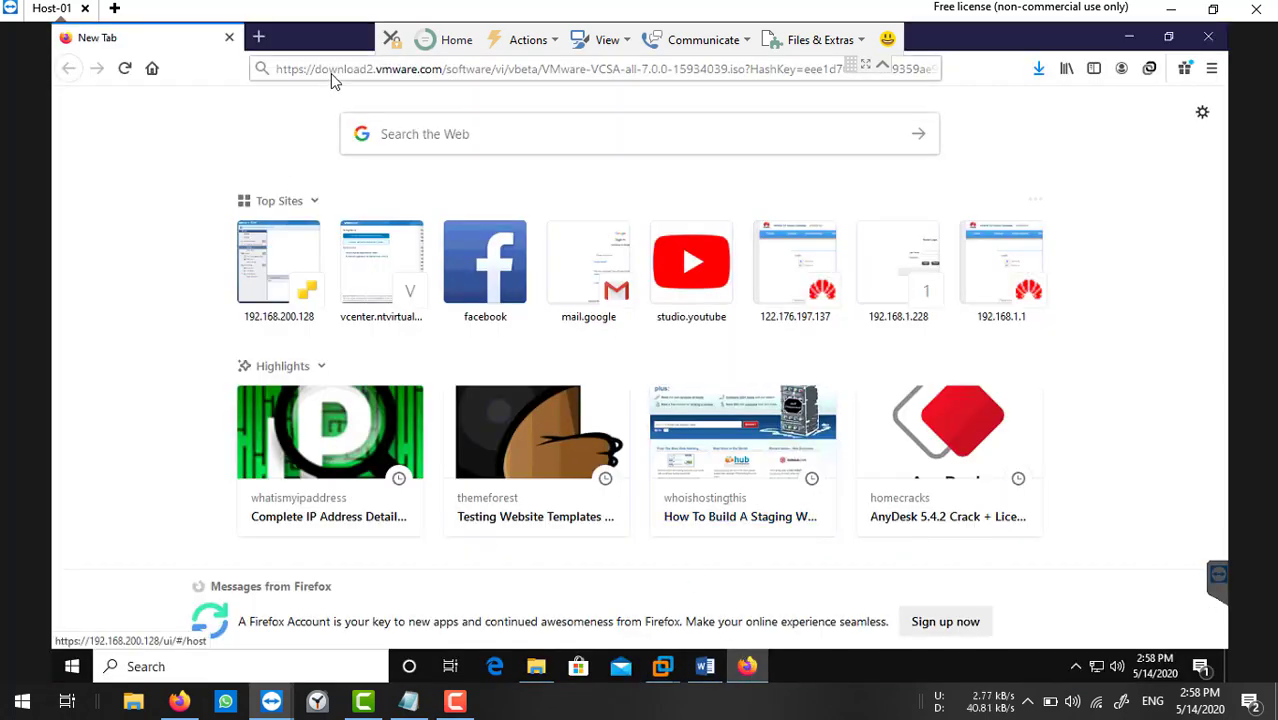
pyautogui.click(333, 72)
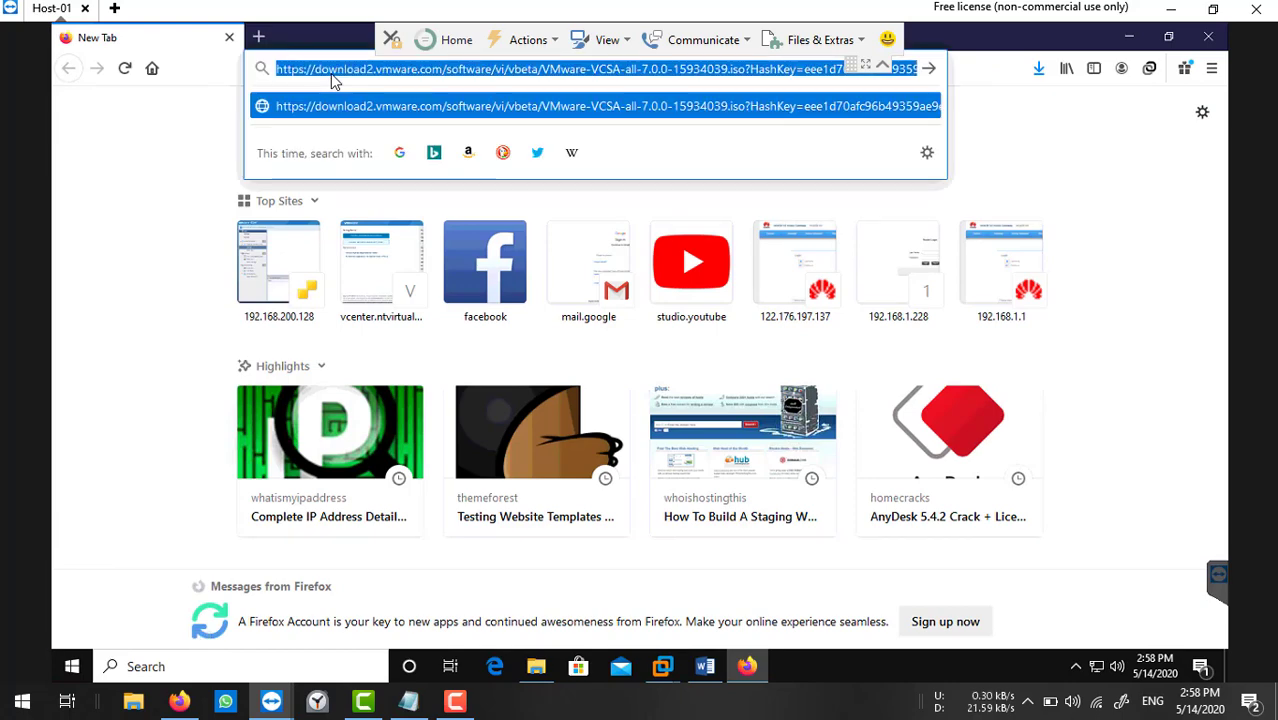
pyautogui.write('https:///')
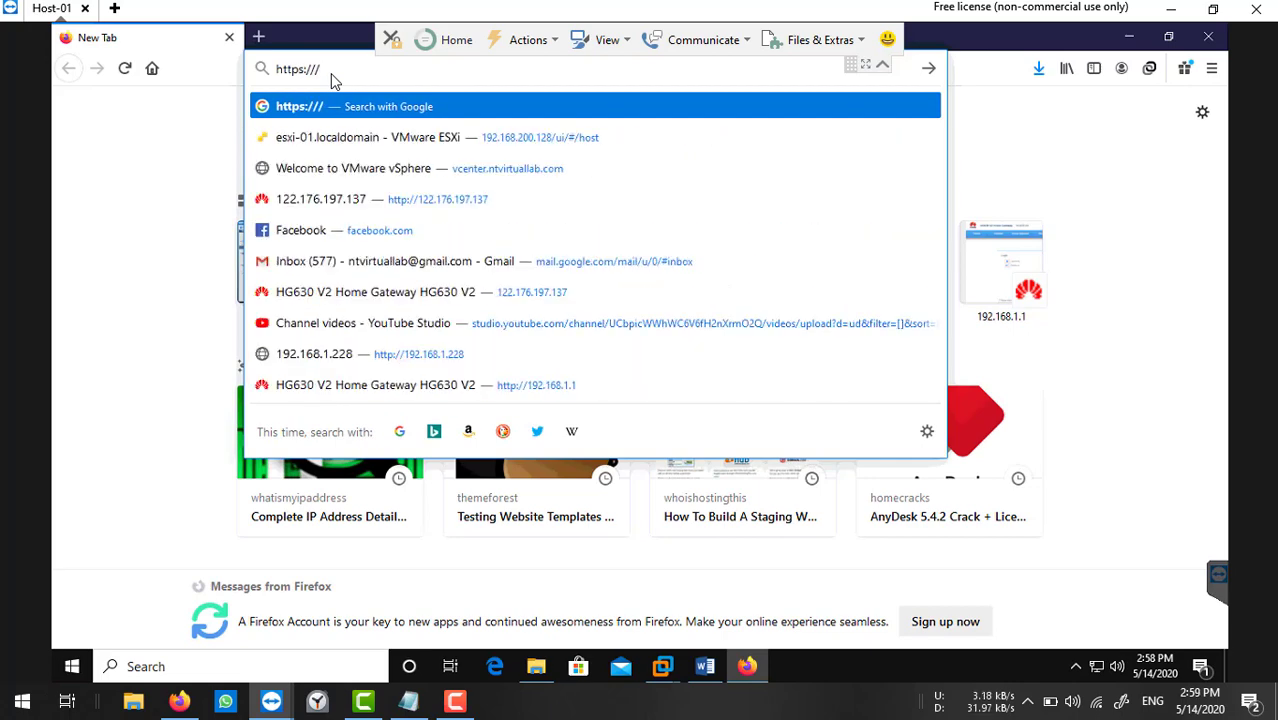
pyautogui.press('BackSpace')
pyautogui.write('192.1')
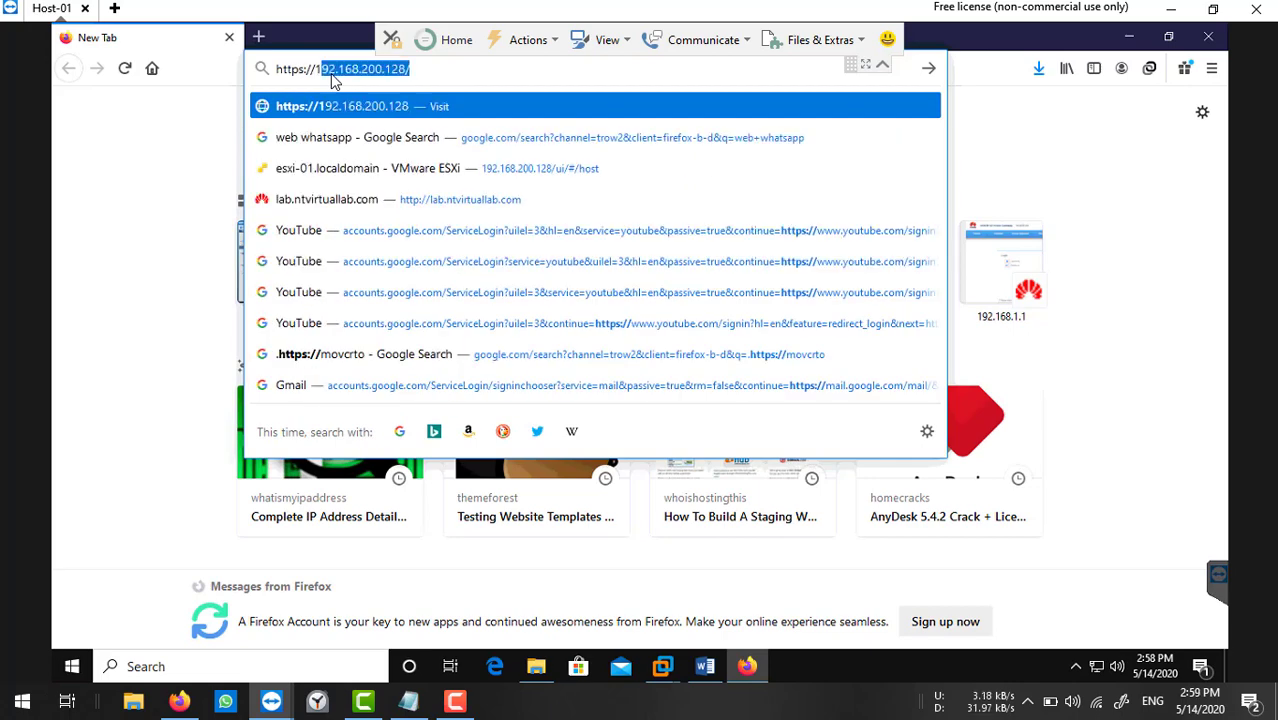
pyautogui.write('68')
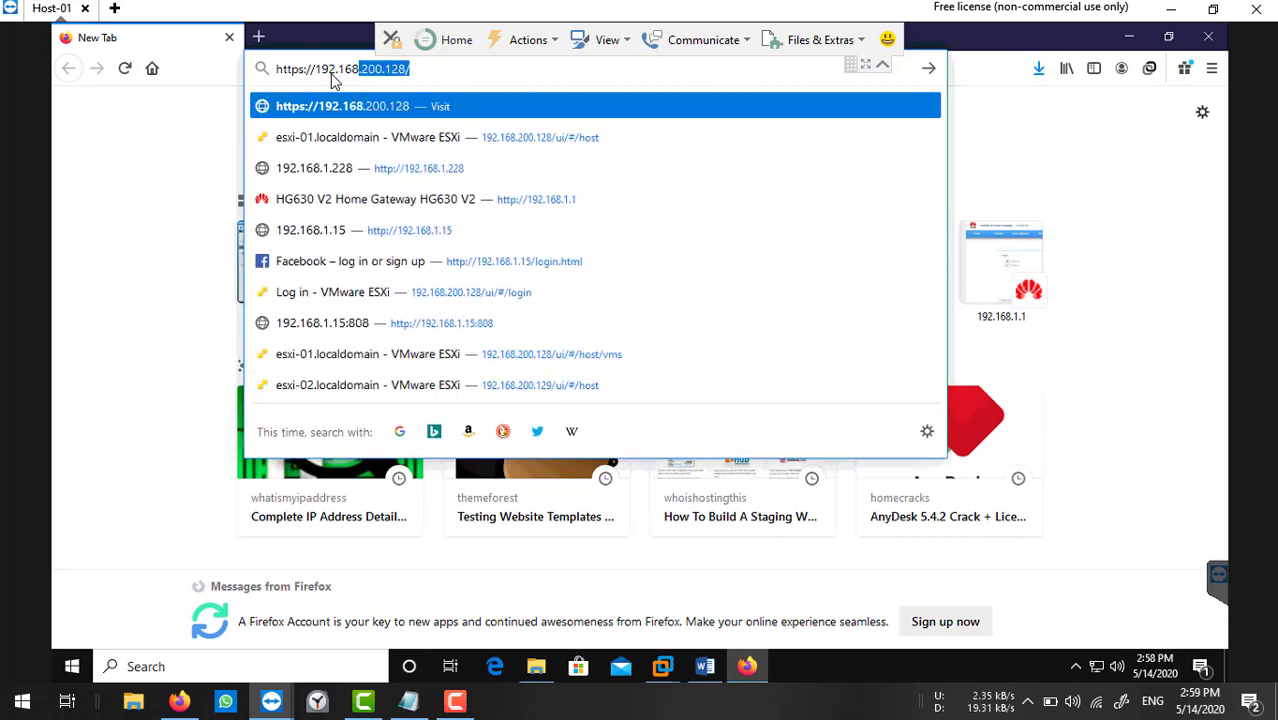
pyautogui.write('.1.20')
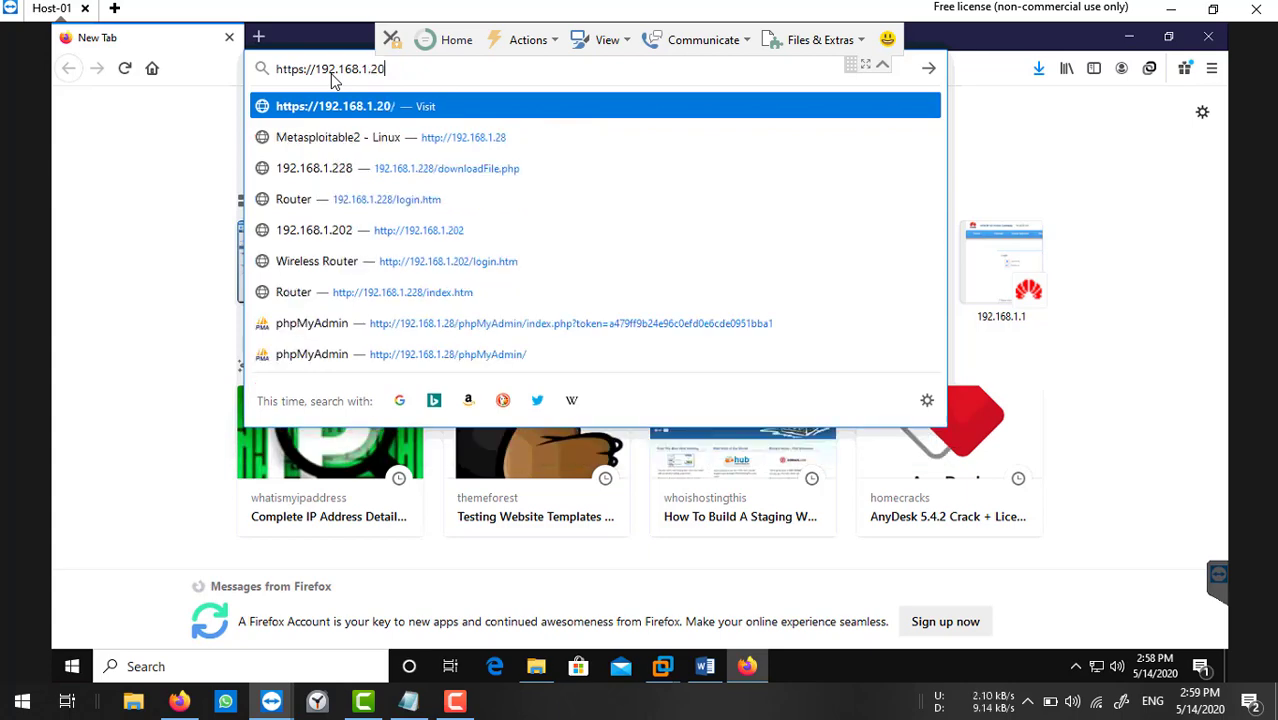
pyautogui.write('2')
pyautogui.press('Return')
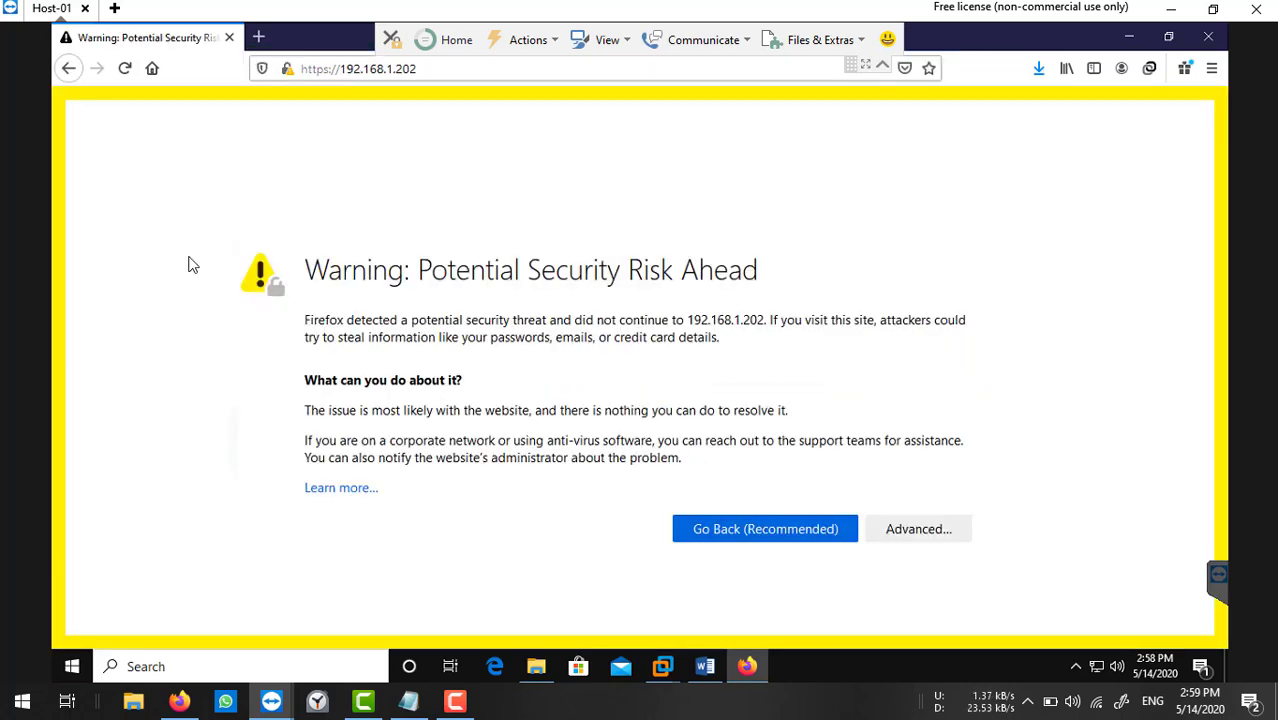
pyautogui.click(897, 531)
pyautogui.scroll(-2, 936, 442)
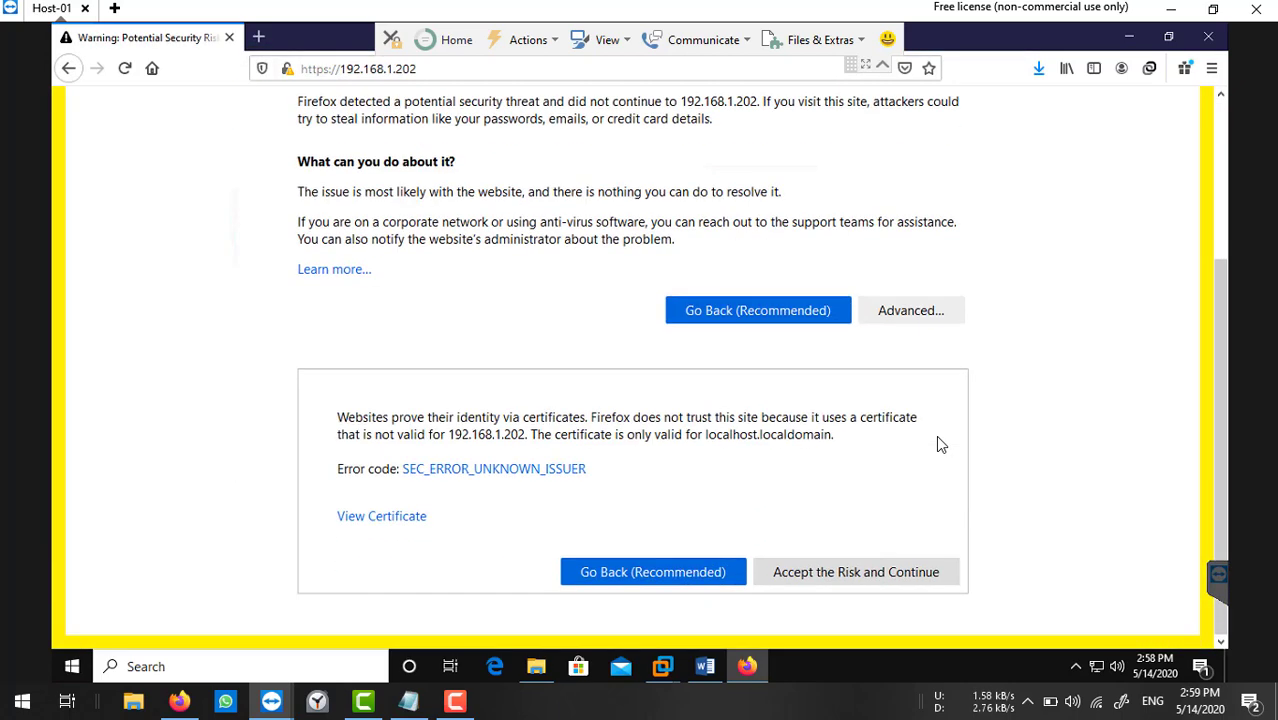
pyautogui.click(822, 574)
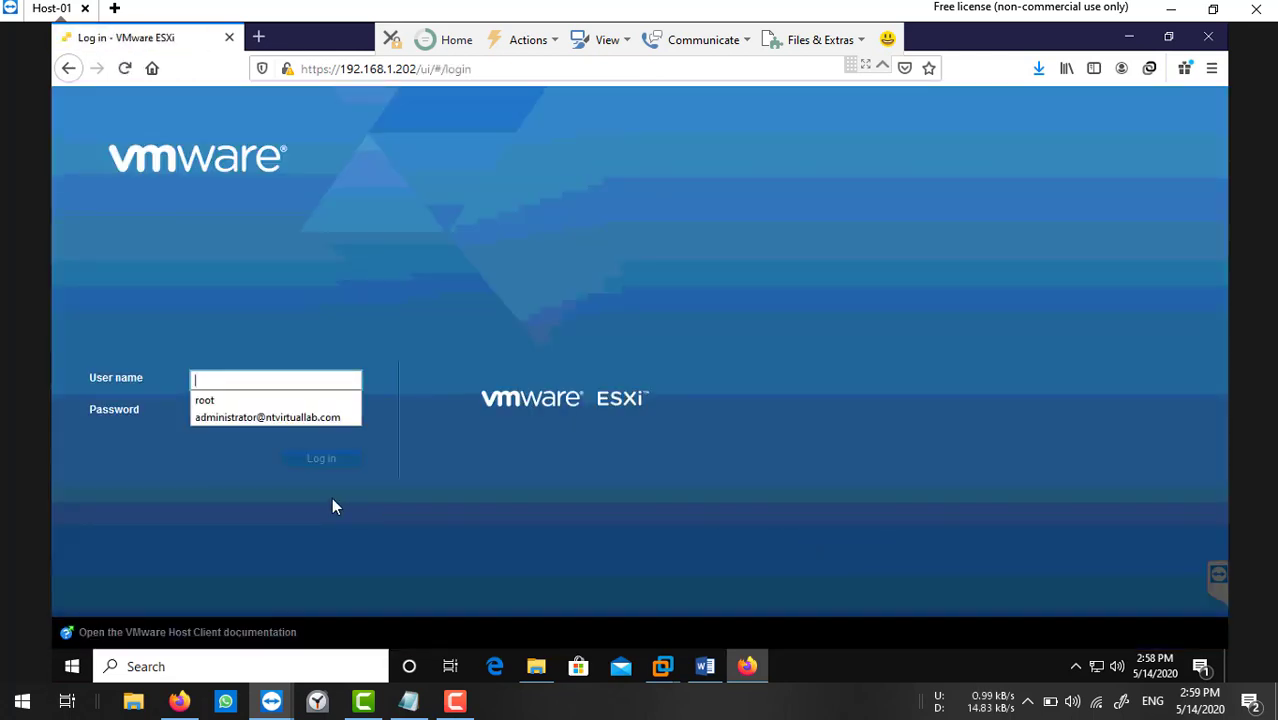
# Log in to the ESXi Host Client as root and save the login in the browser.
pyautogui.click(250, 402)
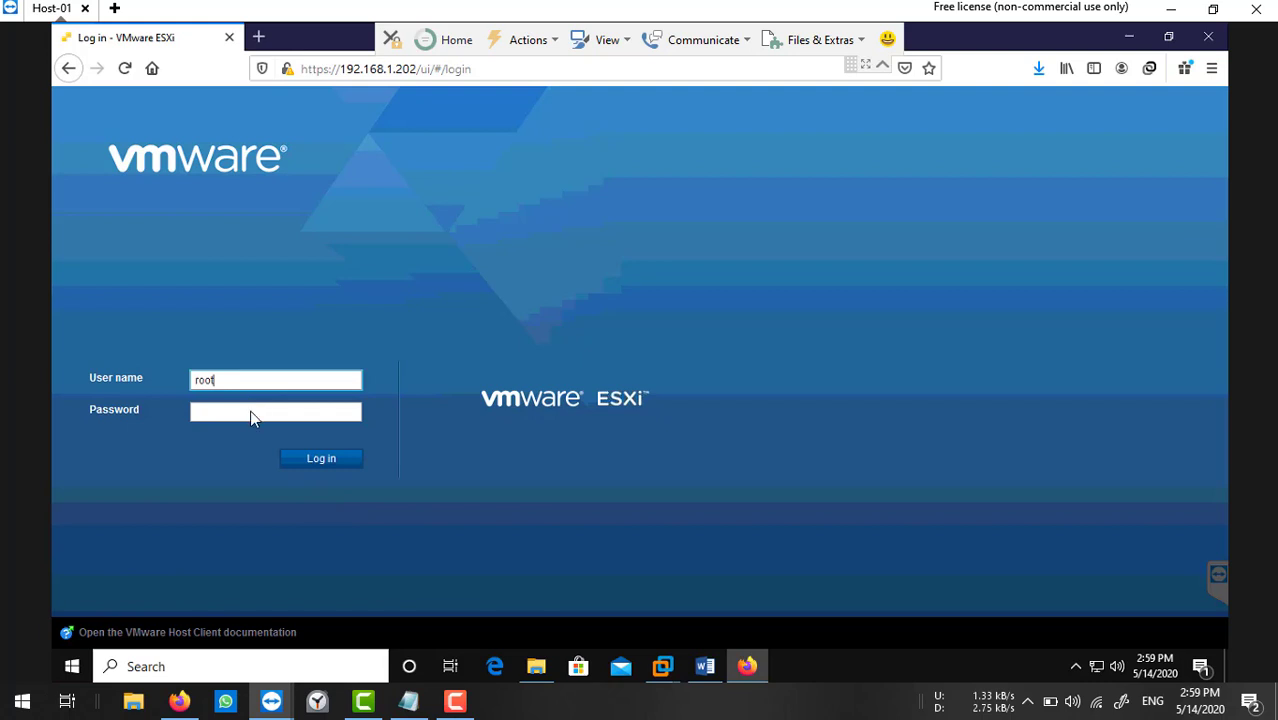
pyautogui.click(251, 412)
pyautogui.write('*******')
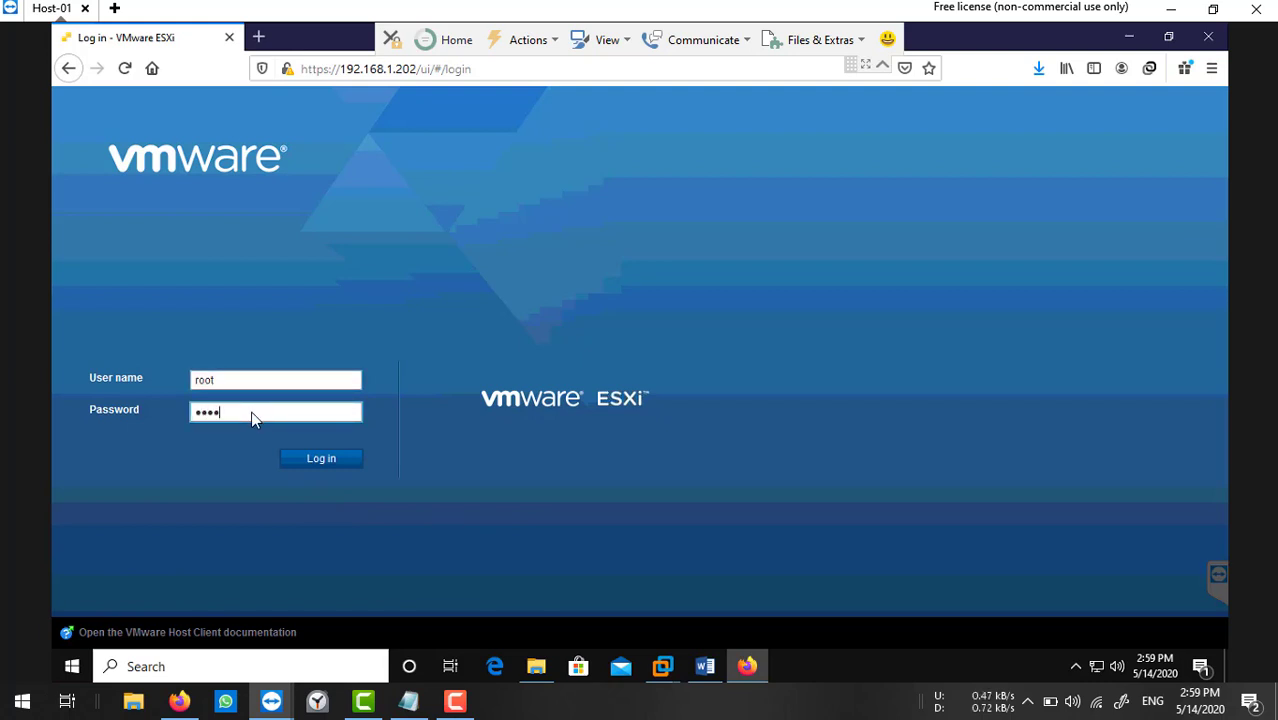
pyautogui.press('Return')
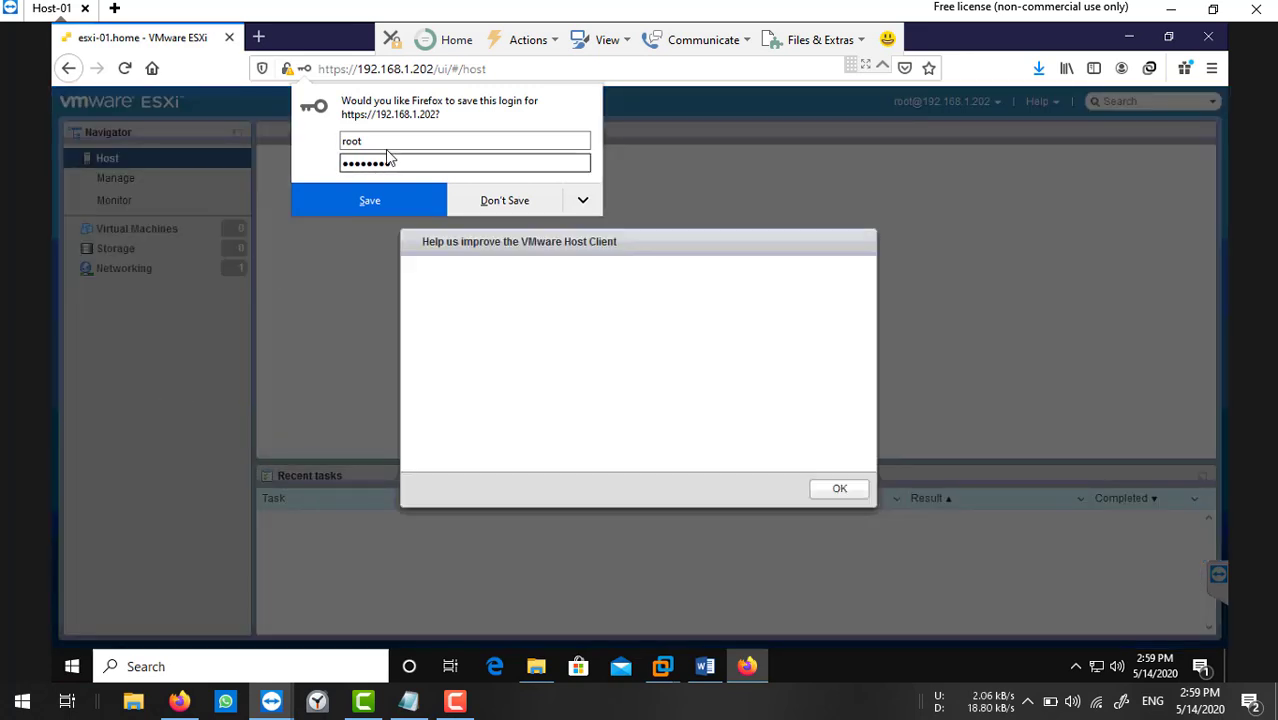
pyautogui.click(368, 205)
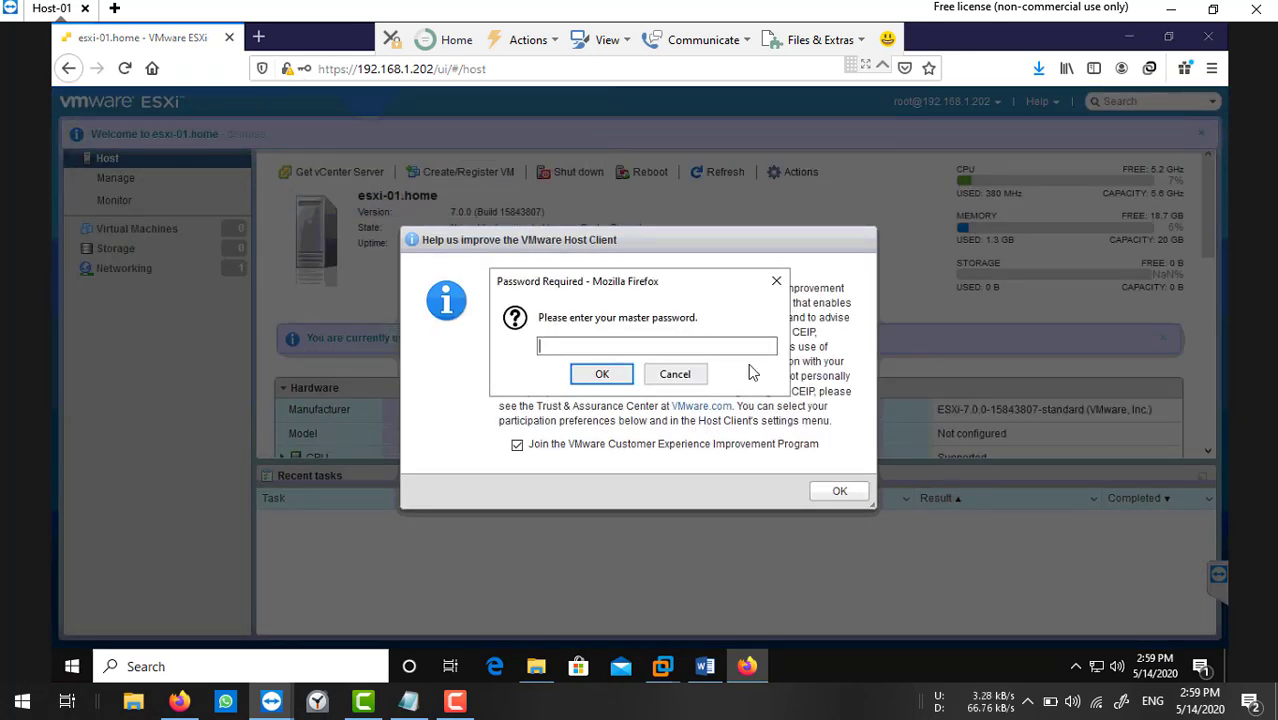
pyautogui.write('***')
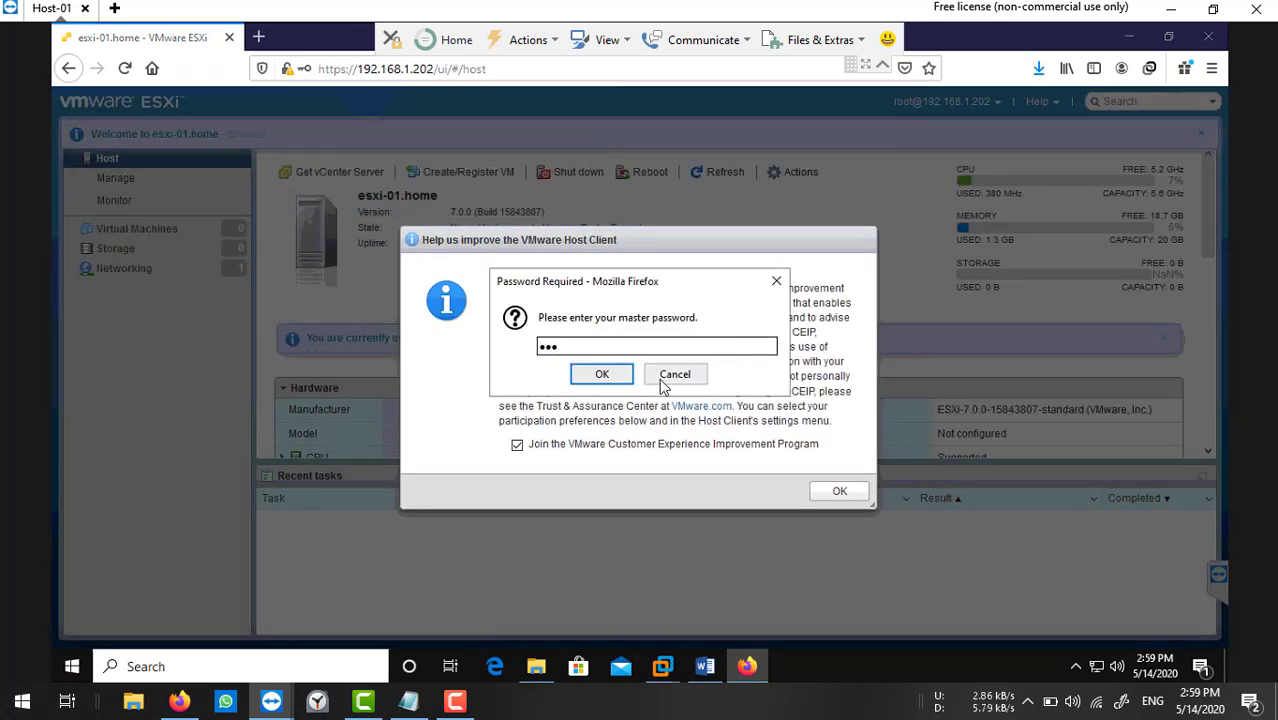
pyautogui.click(601, 374)
# Opt out of the Customer Experience Improvement Program and minimize the browser.
pyautogui.click(613, 445)
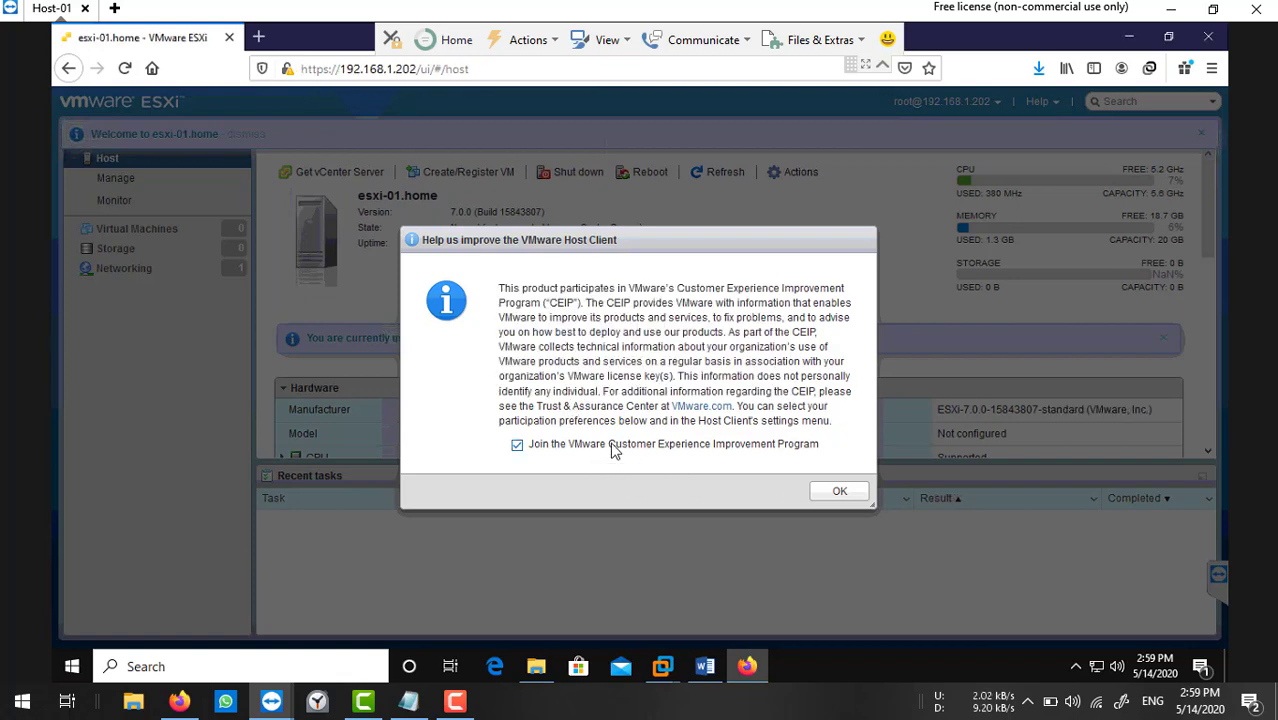
pyautogui.click(839, 491)
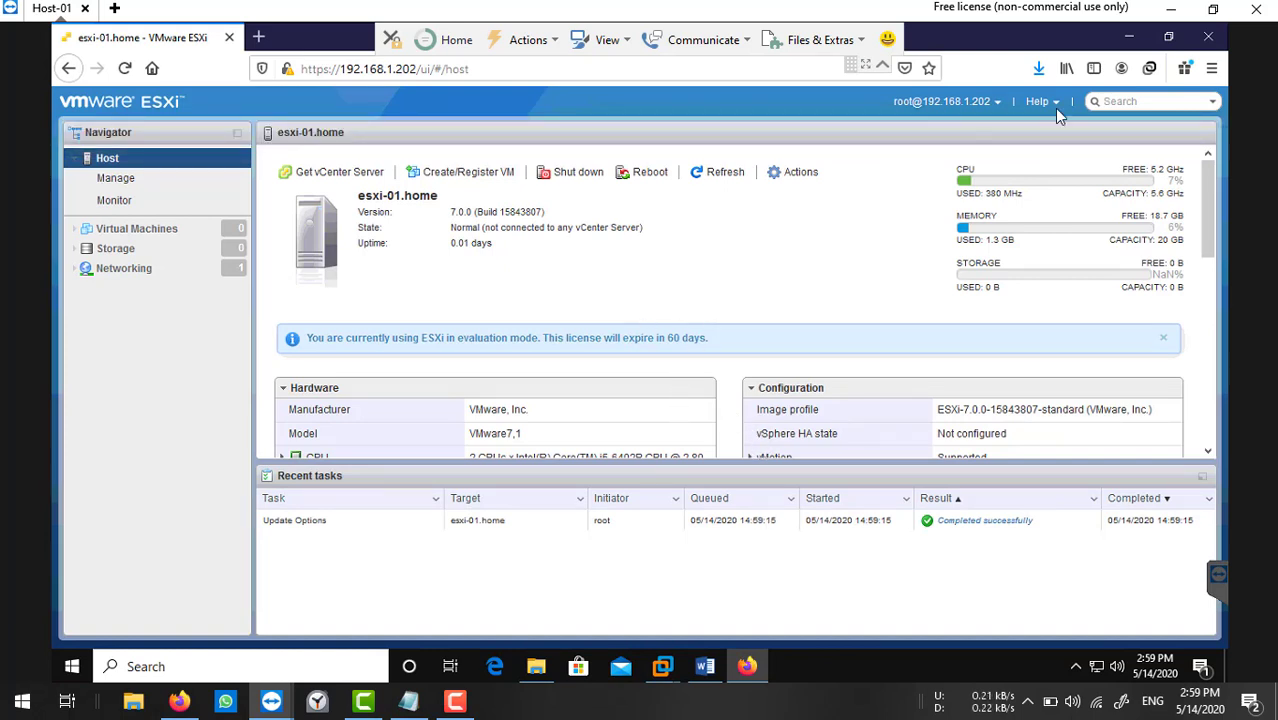
pyautogui.click(1129, 39)
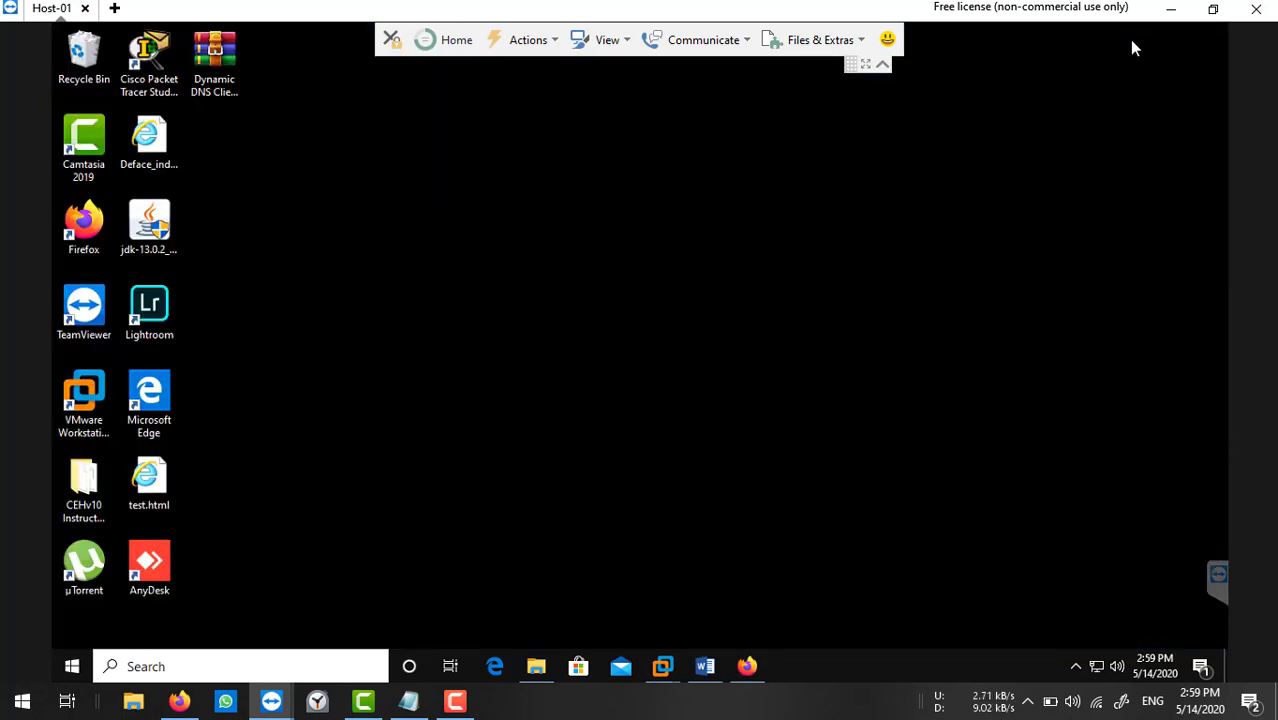
# Bring up the ESXi-02 virtual machine console in VMware Workstation.
pyautogui.click(747, 666)
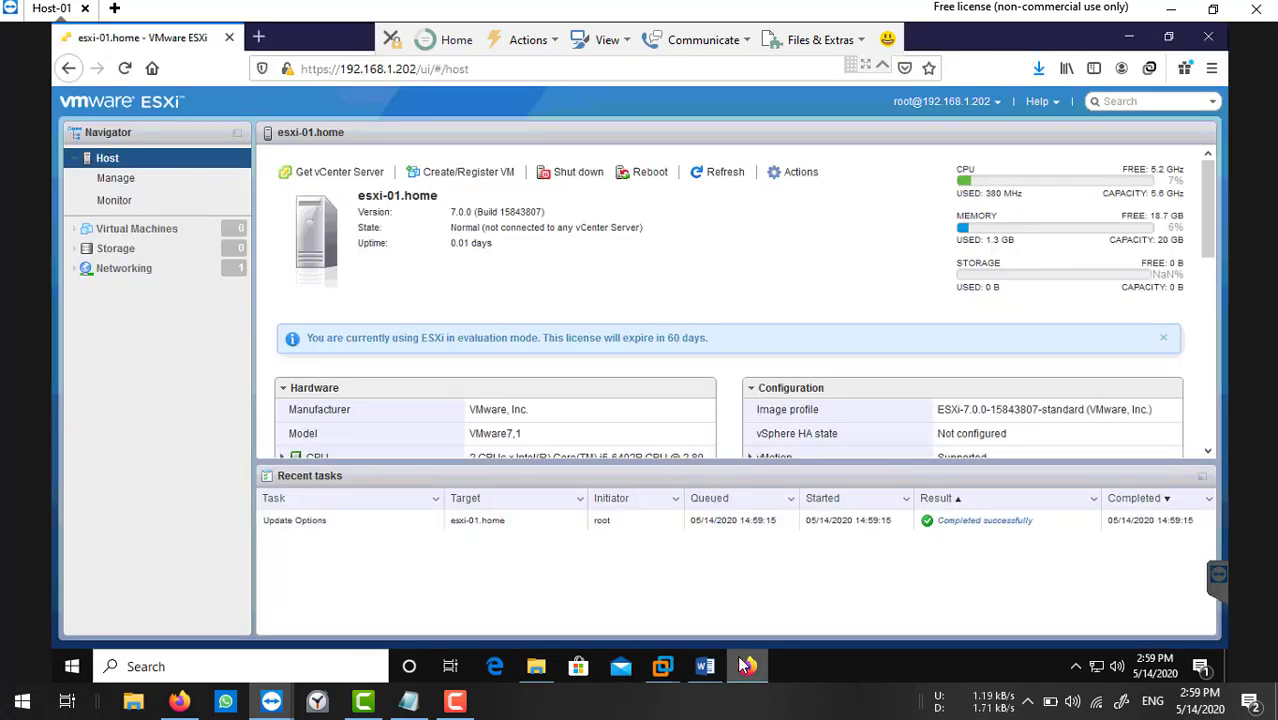
pyautogui.click(747, 666)
pyautogui.moveTo(662, 666)
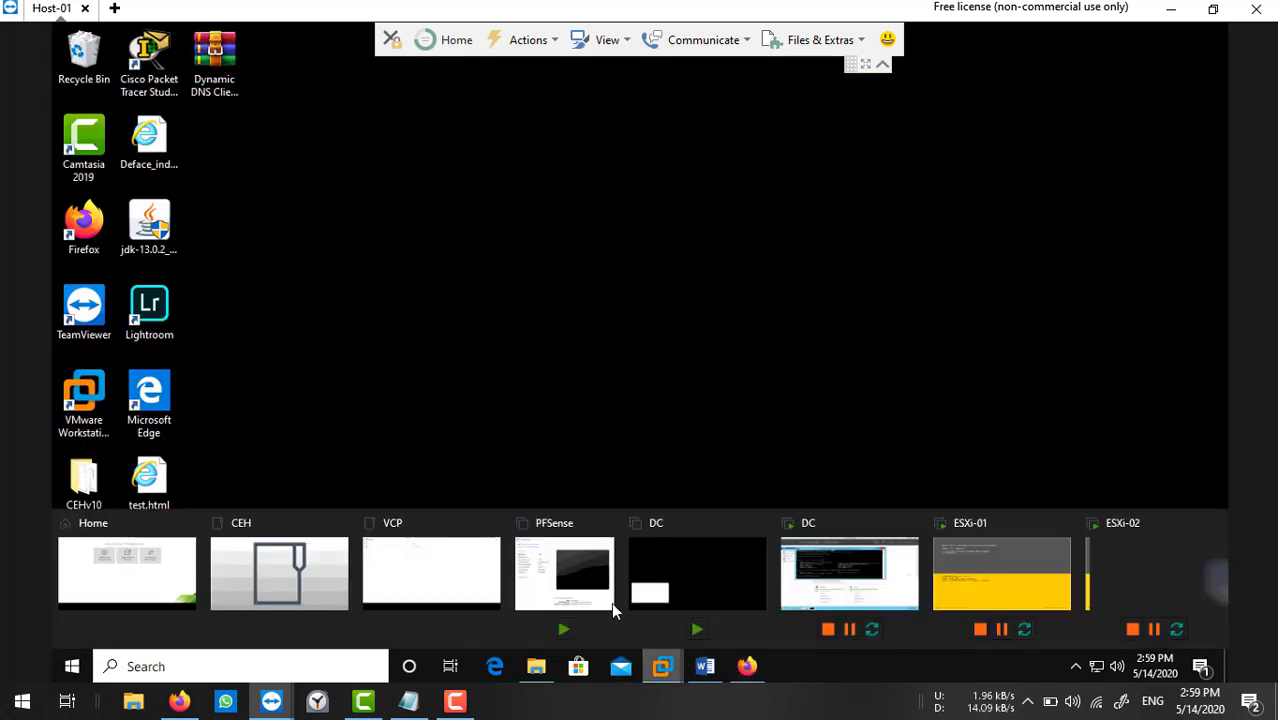
pyautogui.click(1020, 576)
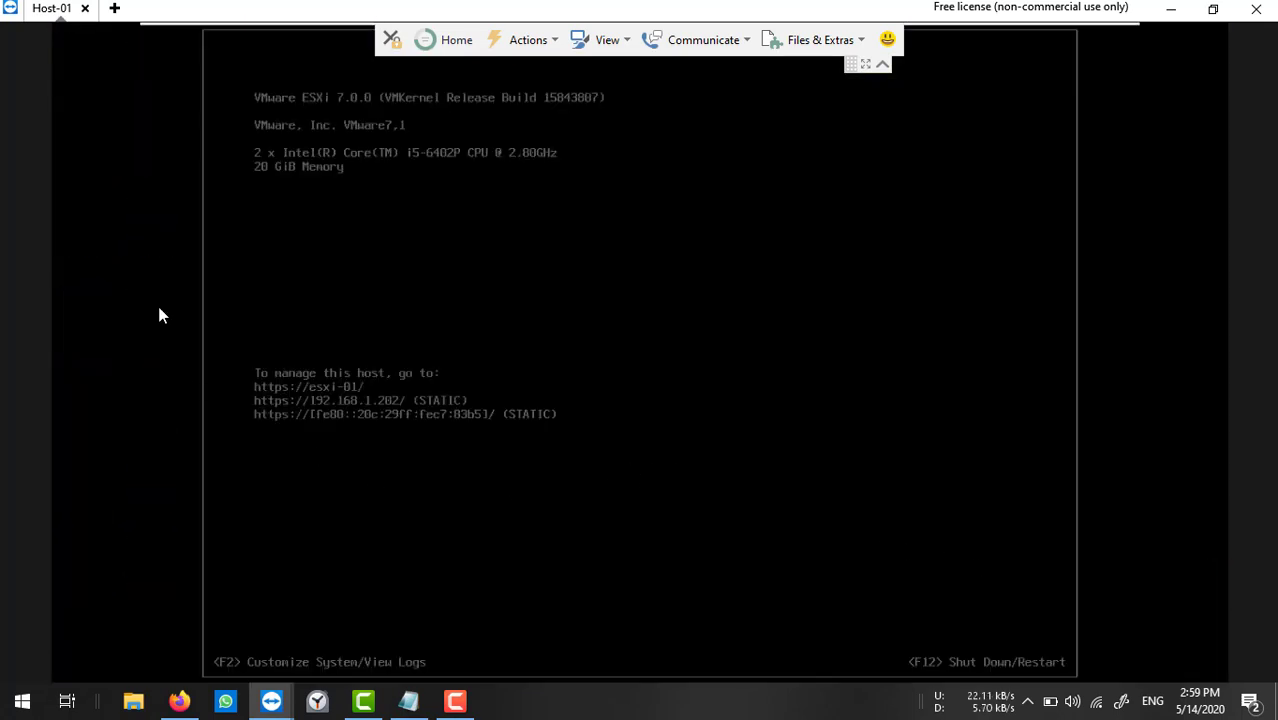
pyautogui.click(883, 64)
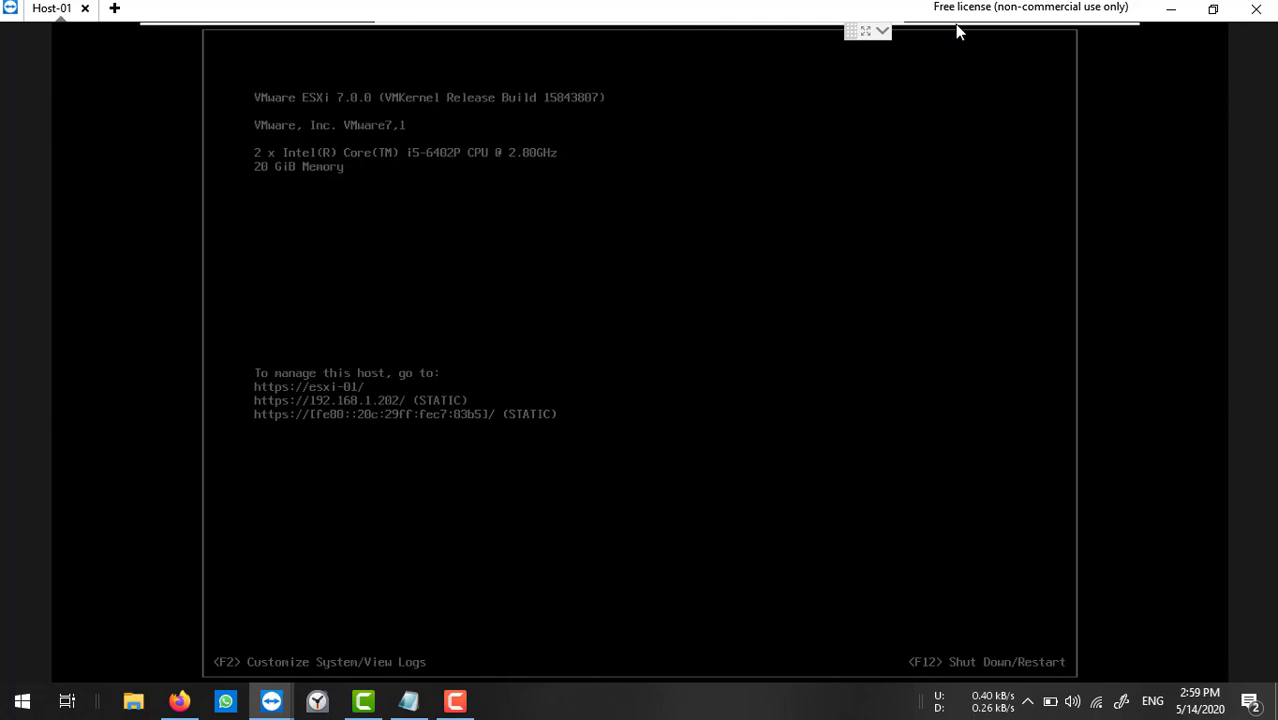
pyautogui.moveTo(978, 28)
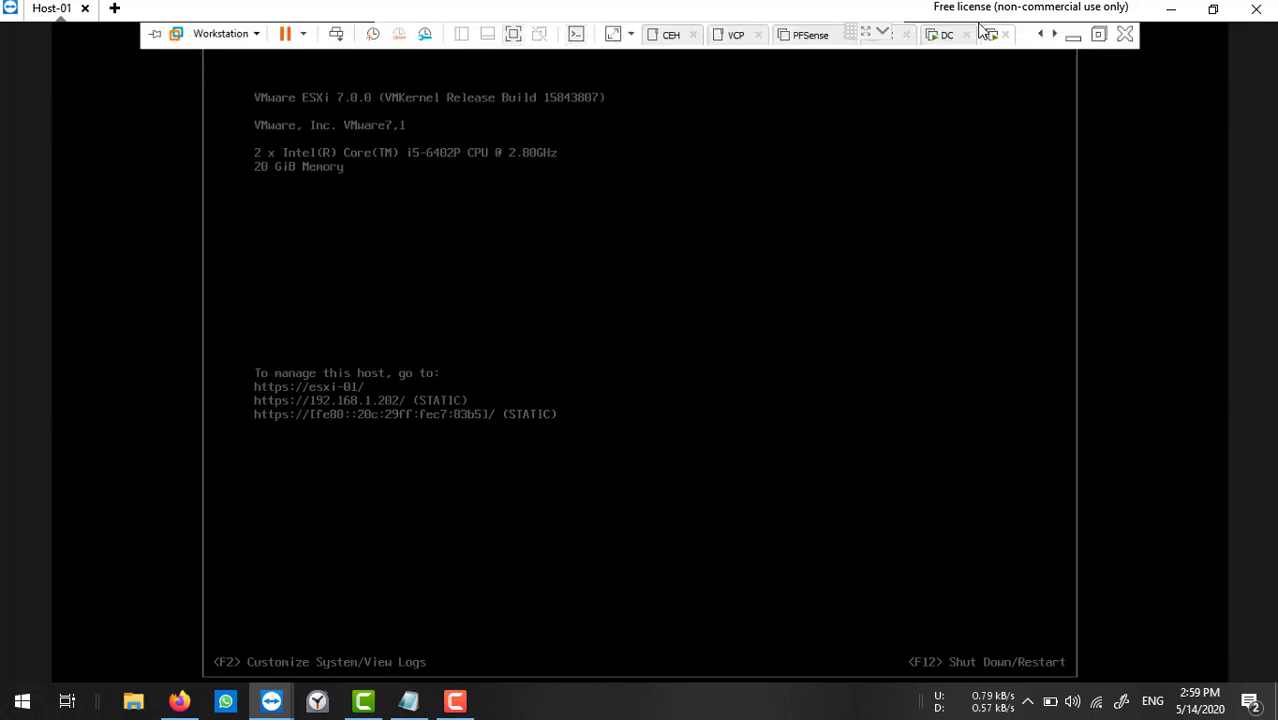
pyautogui.click(1055, 35)
pyautogui.click(1055, 35)
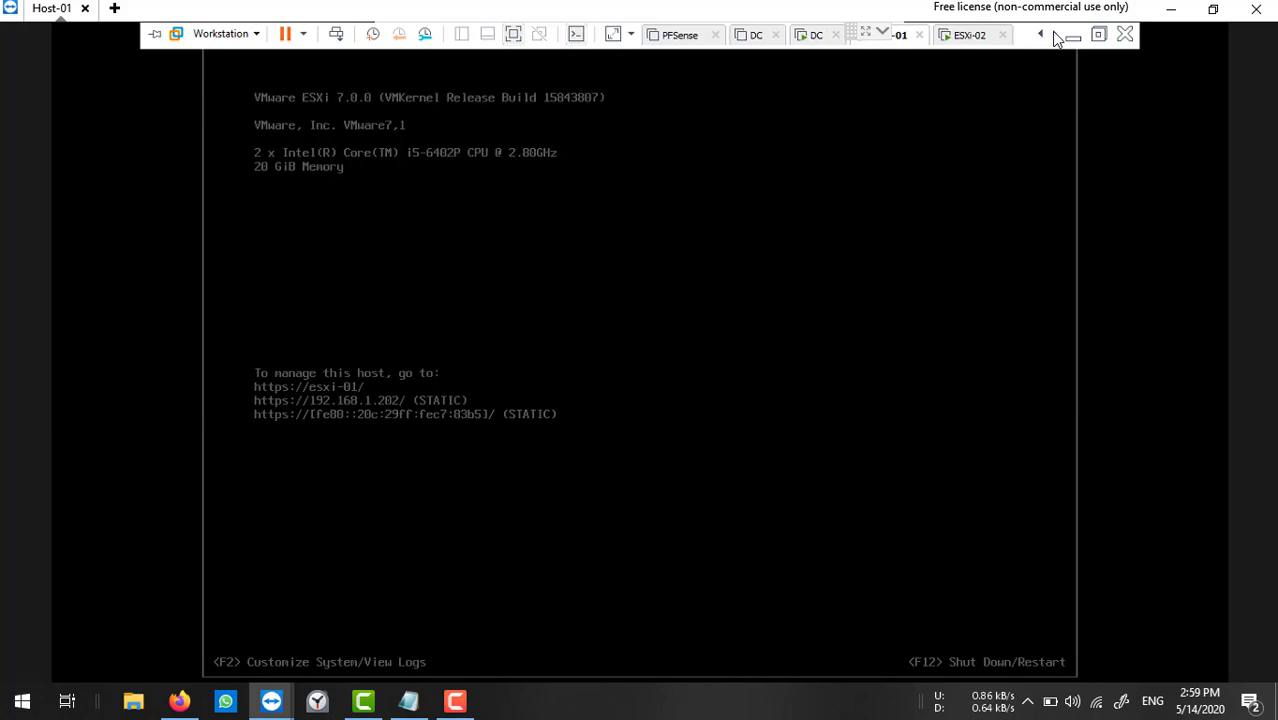
pyautogui.click(955, 40)
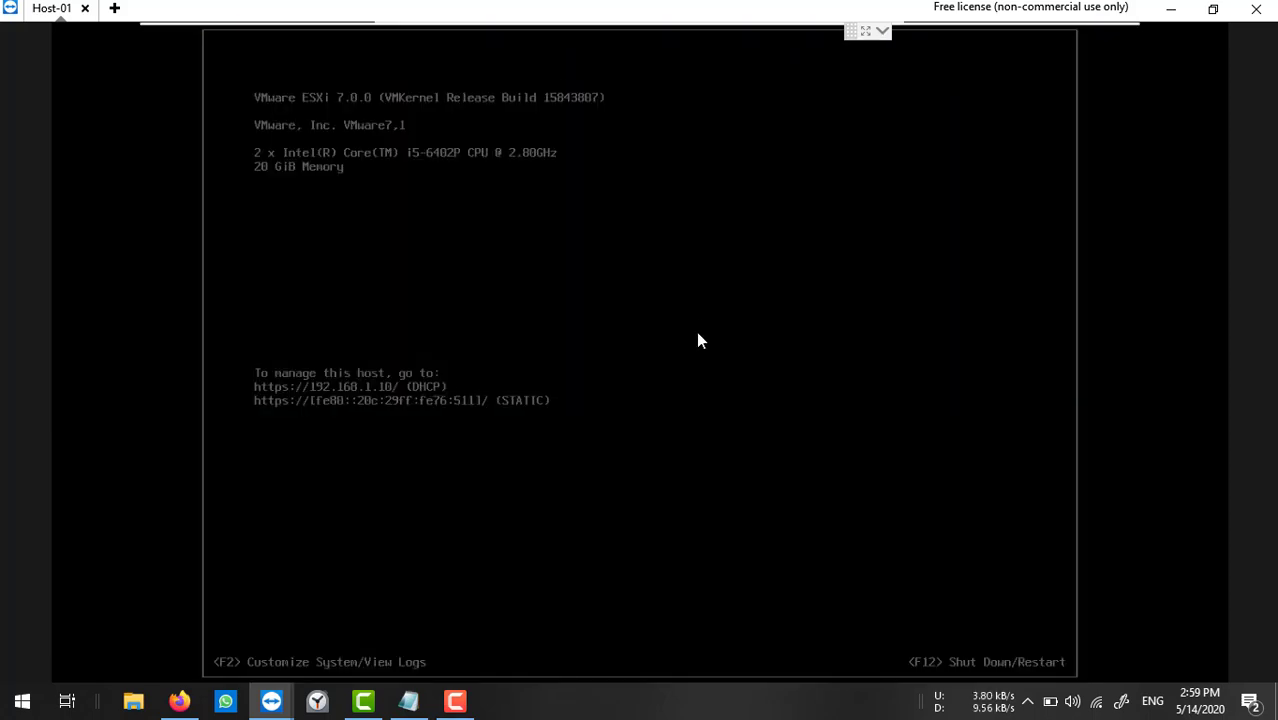
# Sign in to ESXi-02's system customization as root.
pyautogui.press('F2')
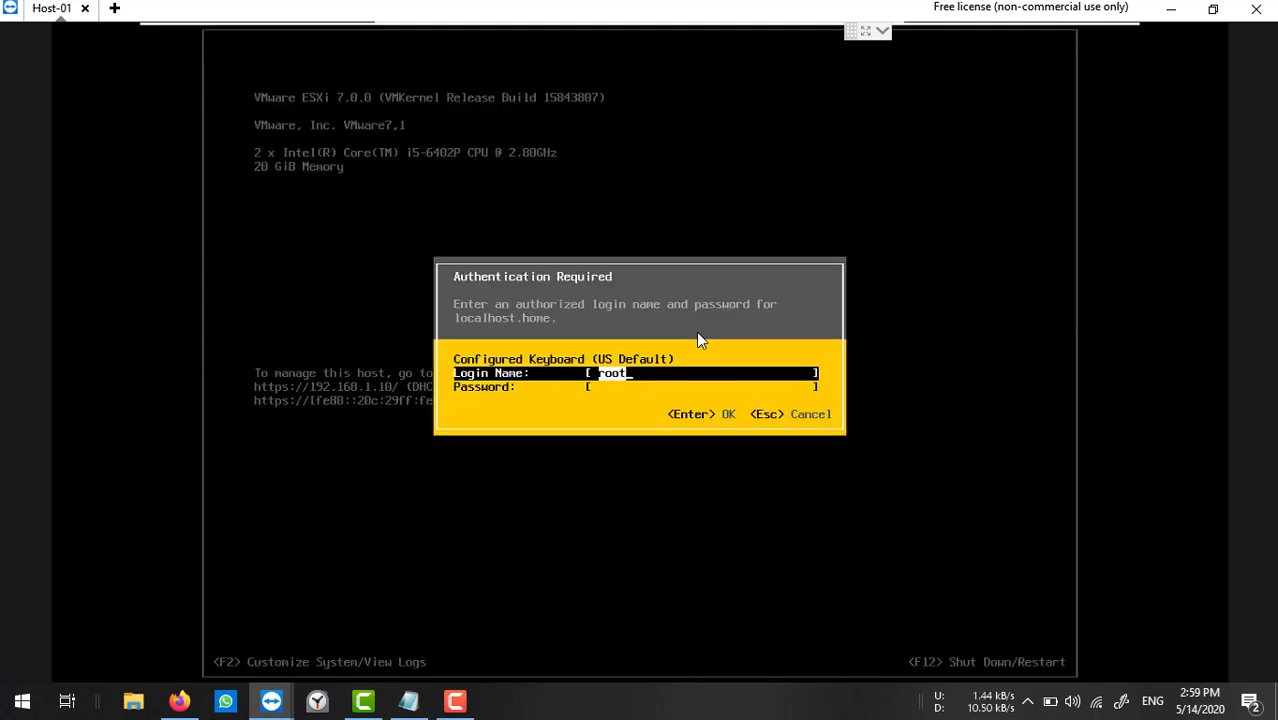
pyautogui.press('Tab')
pyautogui.write('****')
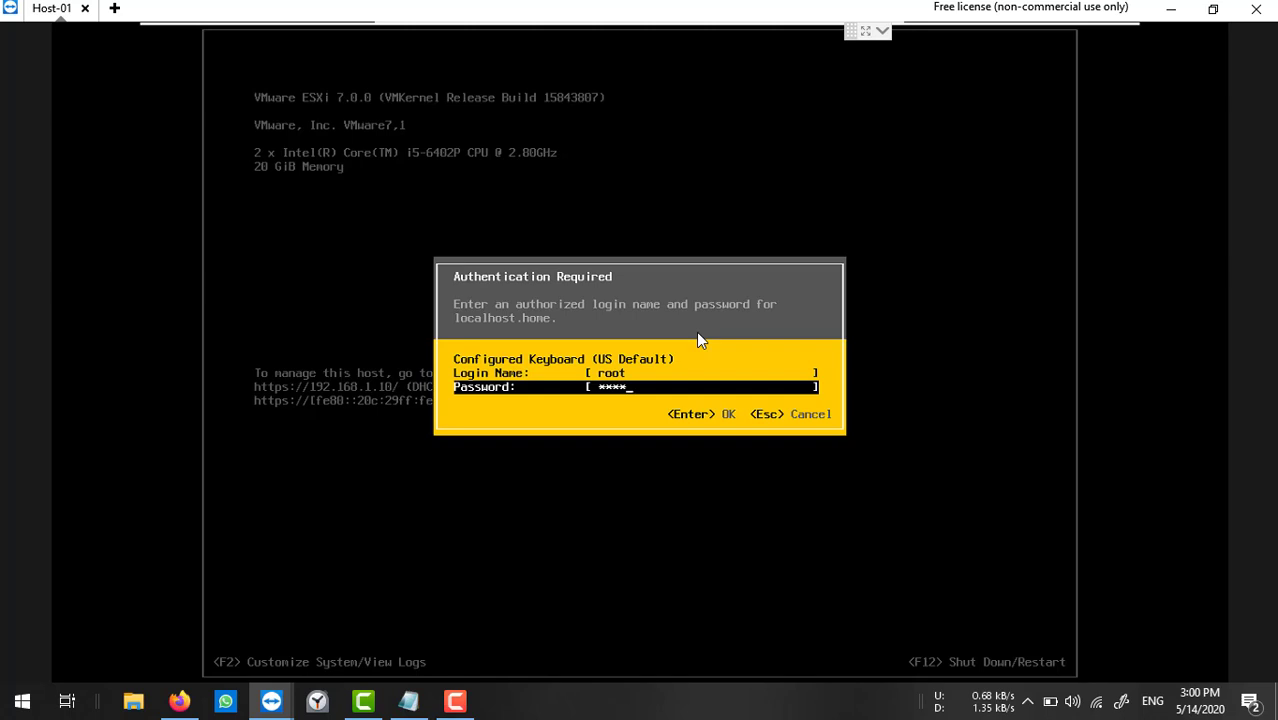
pyautogui.press('BackSpace')
pyautogui.press('BackSpace')
pyautogui.press('BackSpace')
pyautogui.press('BackSpace')
pyautogui.write('*********')
pyautogui.press('Return')
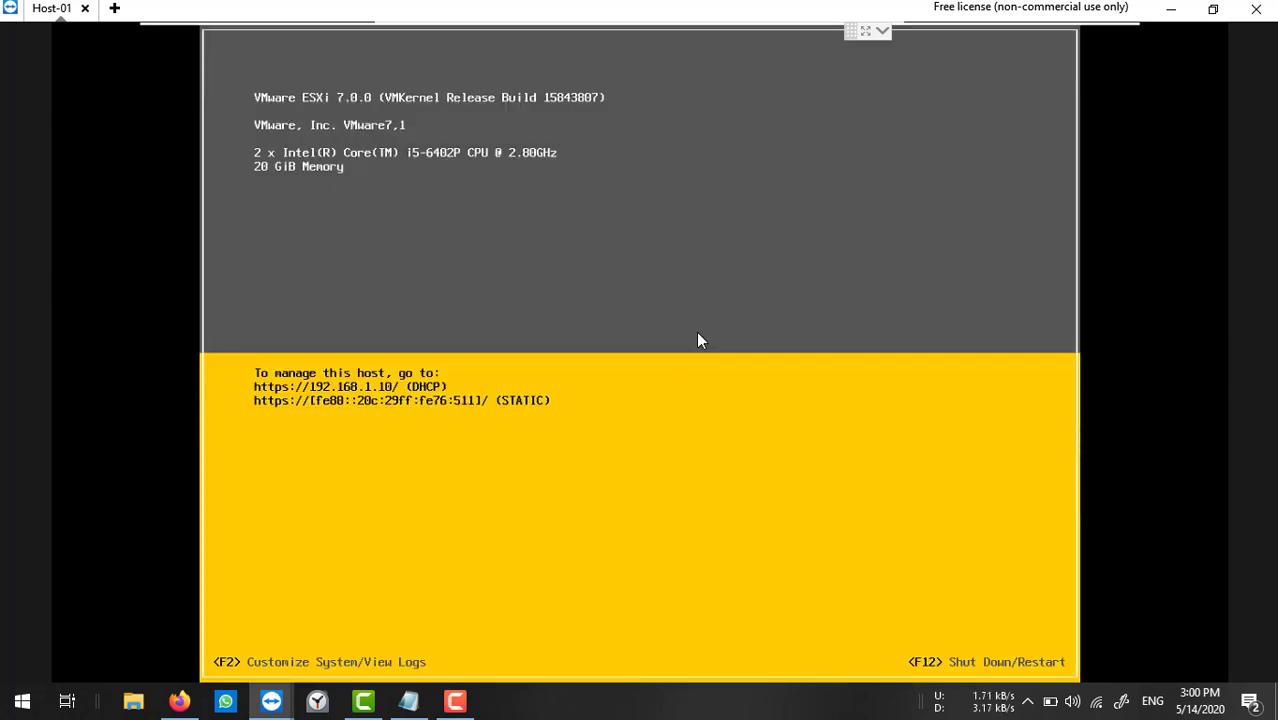
# Give ESXi-02's management network the static IPv4 address 192.168.1.203.
pyautogui.press('Down')
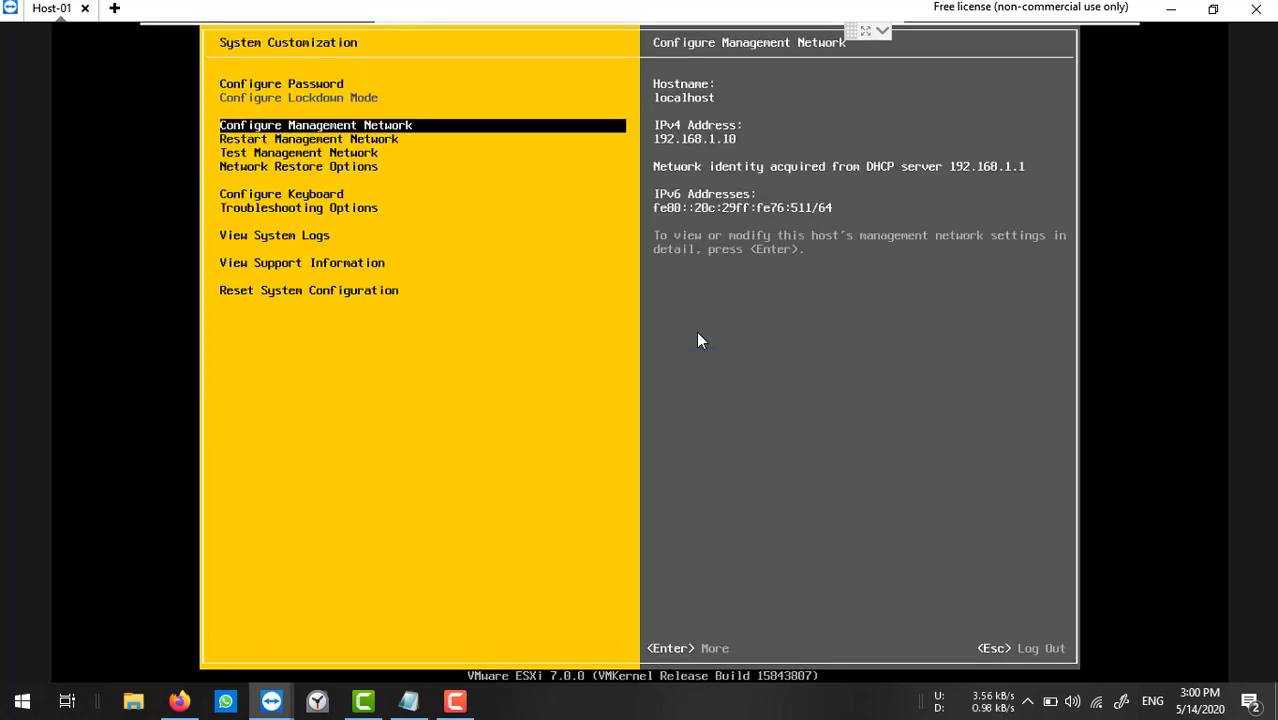
pyautogui.press('Down')
pyautogui.press('Up')
pyautogui.press('Return')
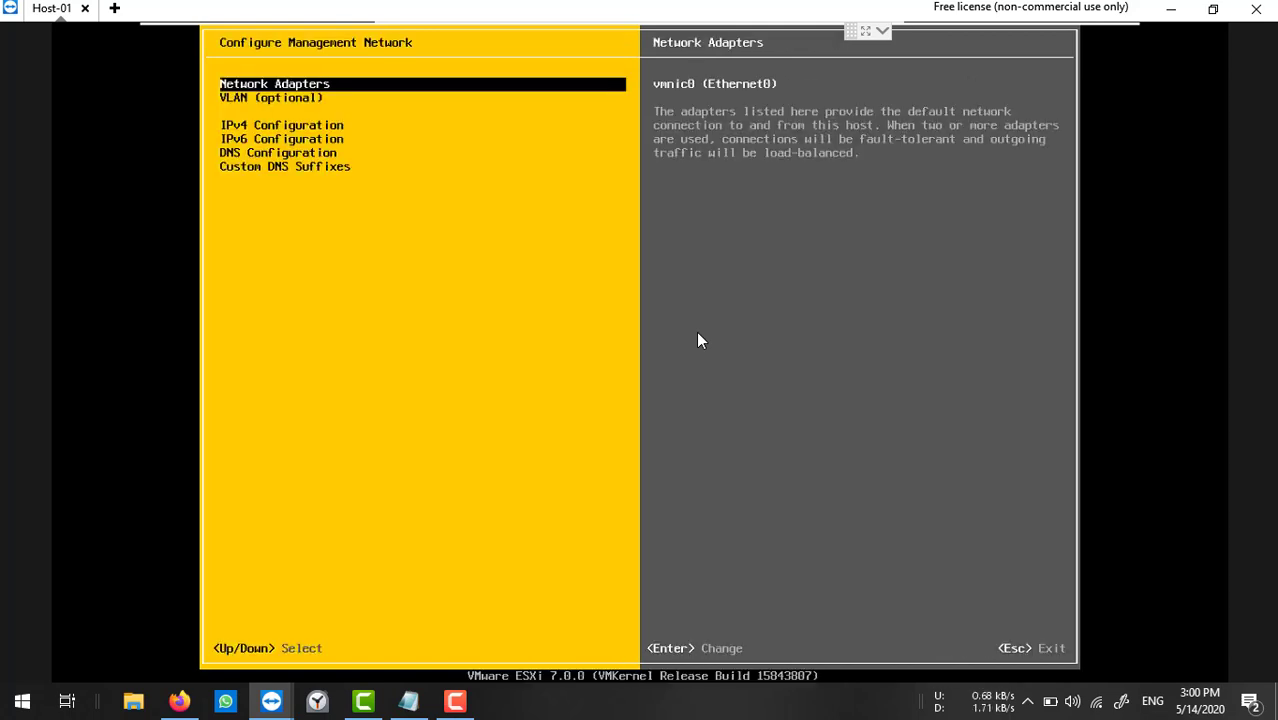
pyautogui.press('Down')
pyautogui.press('Down')
pyautogui.press('Return')
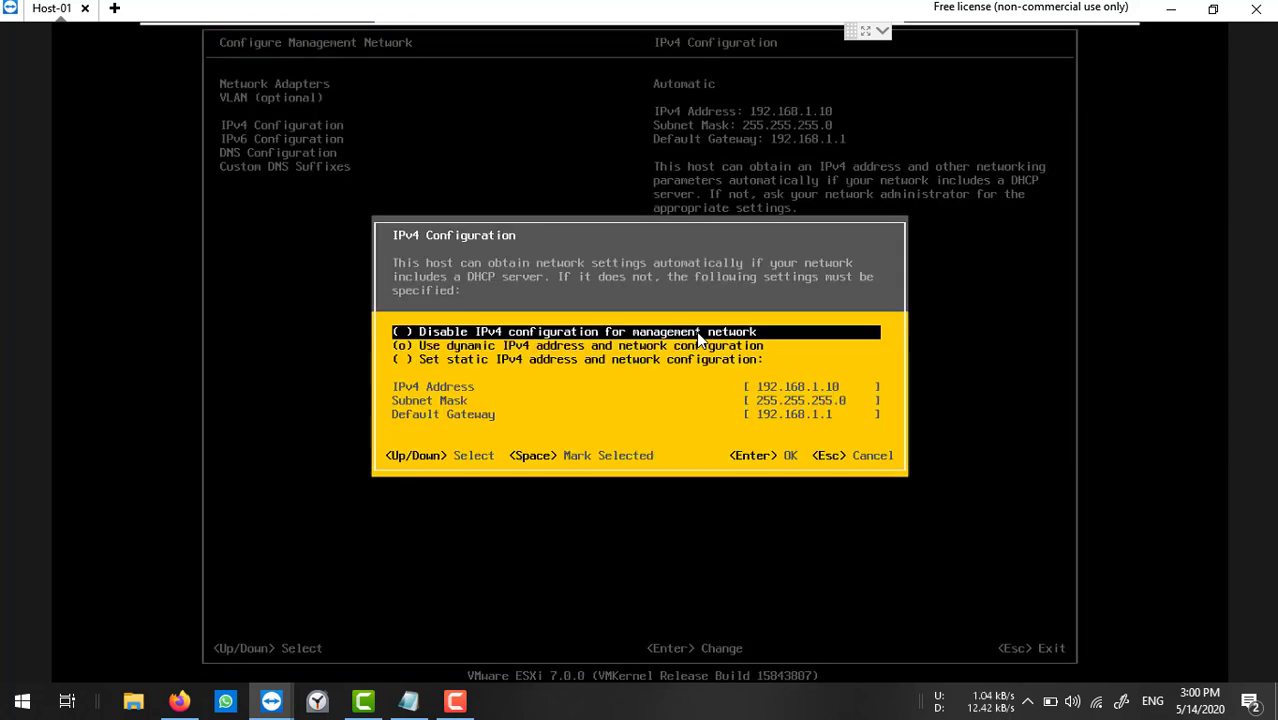
pyautogui.press('Down')
pyautogui.press('Down')
pyautogui.press('space')
pyautogui.press('Down')
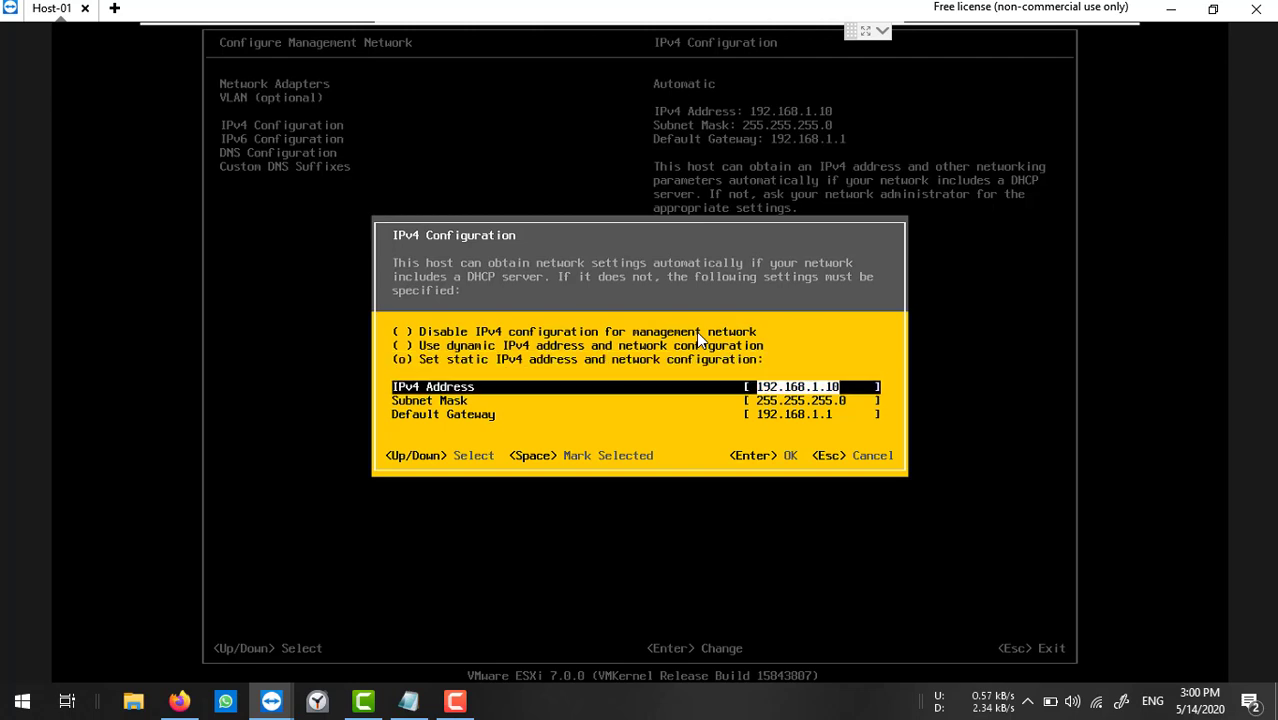
pyautogui.press('BackSpace')
pyautogui.press('BackSpace')
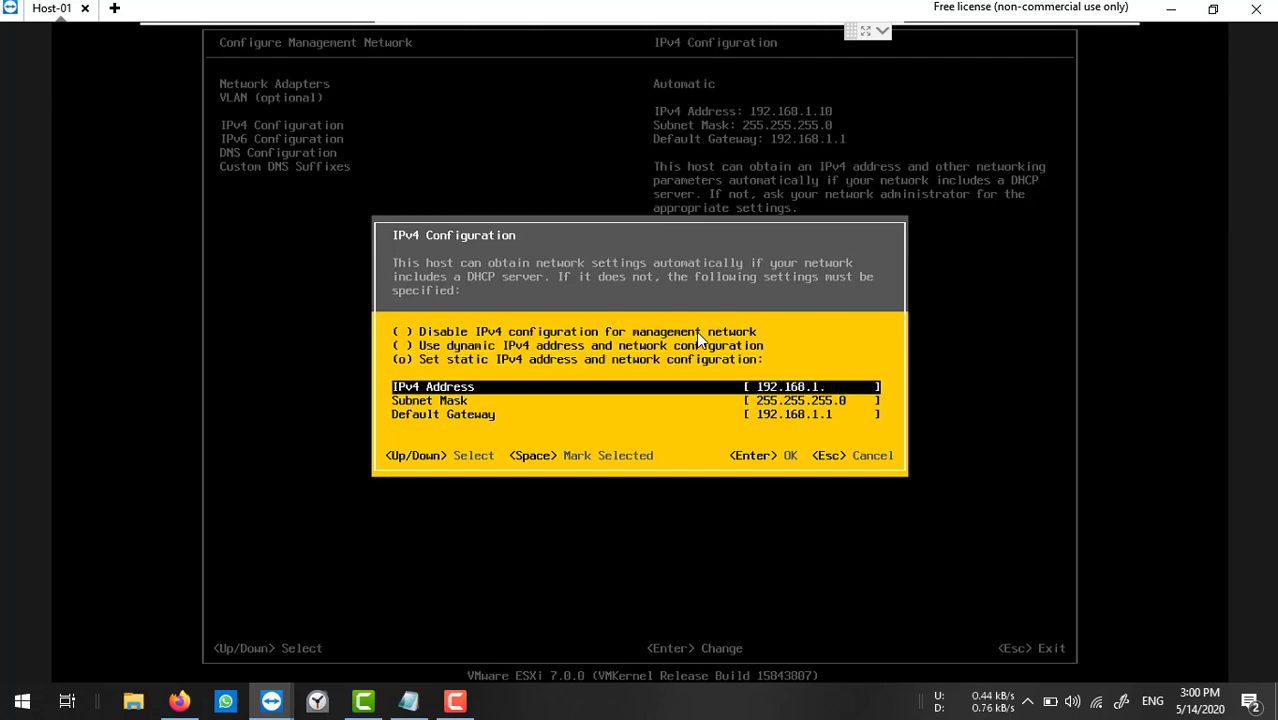
pyautogui.write('203')
pyautogui.press('Down')
pyautogui.press('Down')
pyautogui.press('Return')
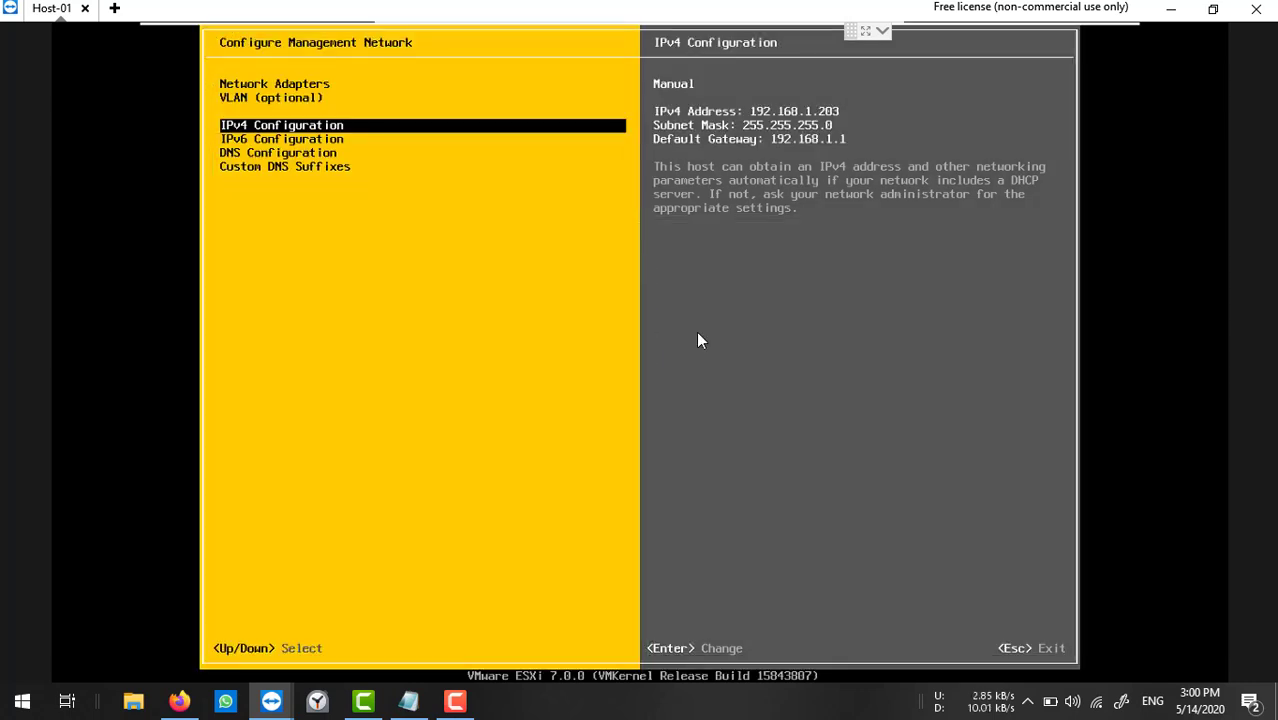
# Set ESXi-02's primary DNS server to 192.168.1.201 and hostname to esxi-02.
pyautogui.press('Down')
pyautogui.press('Down')
pyautogui.press('Return')
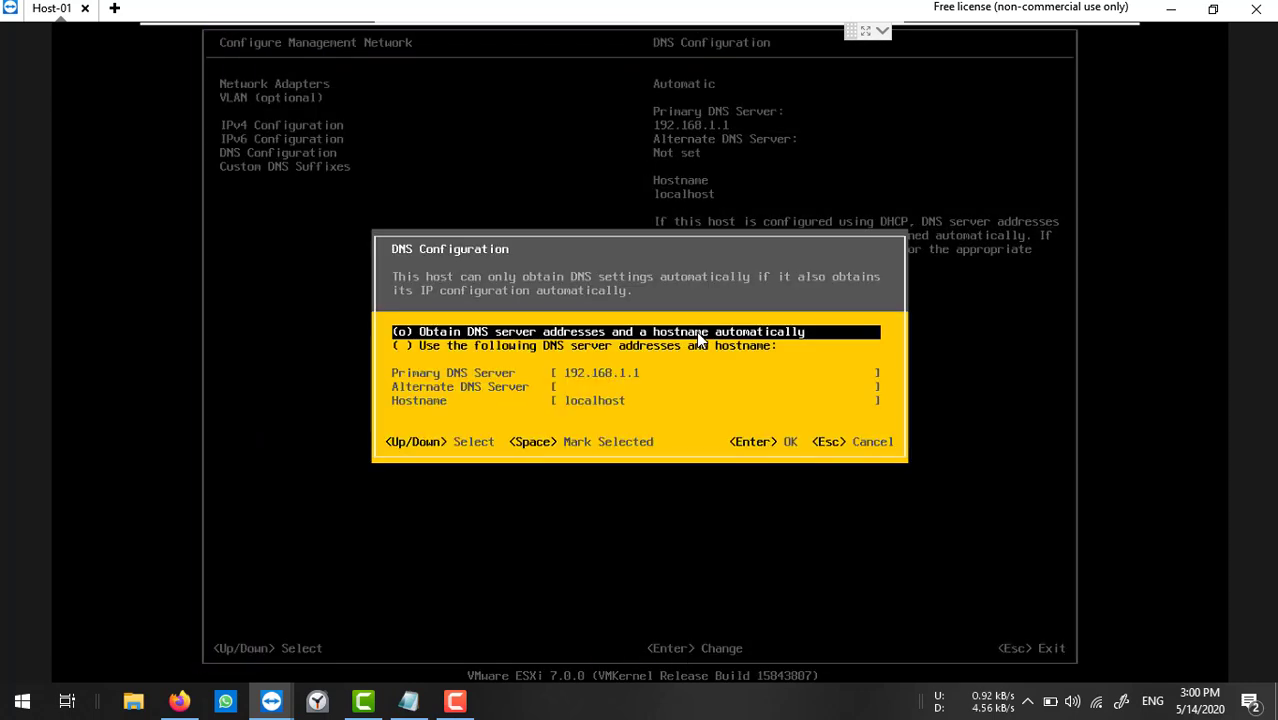
pyautogui.press('Down')
pyautogui.press('space')
pyautogui.press('Down')
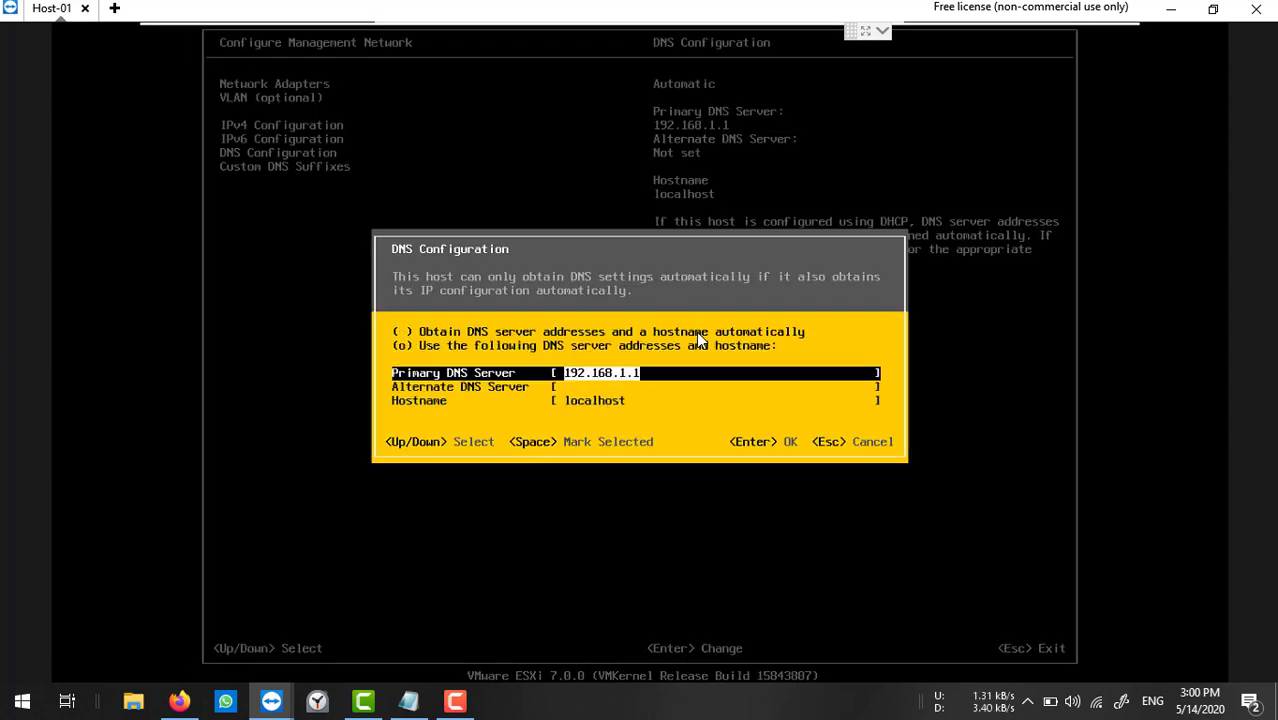
pyautogui.press('BackSpace')
pyautogui.write('201')
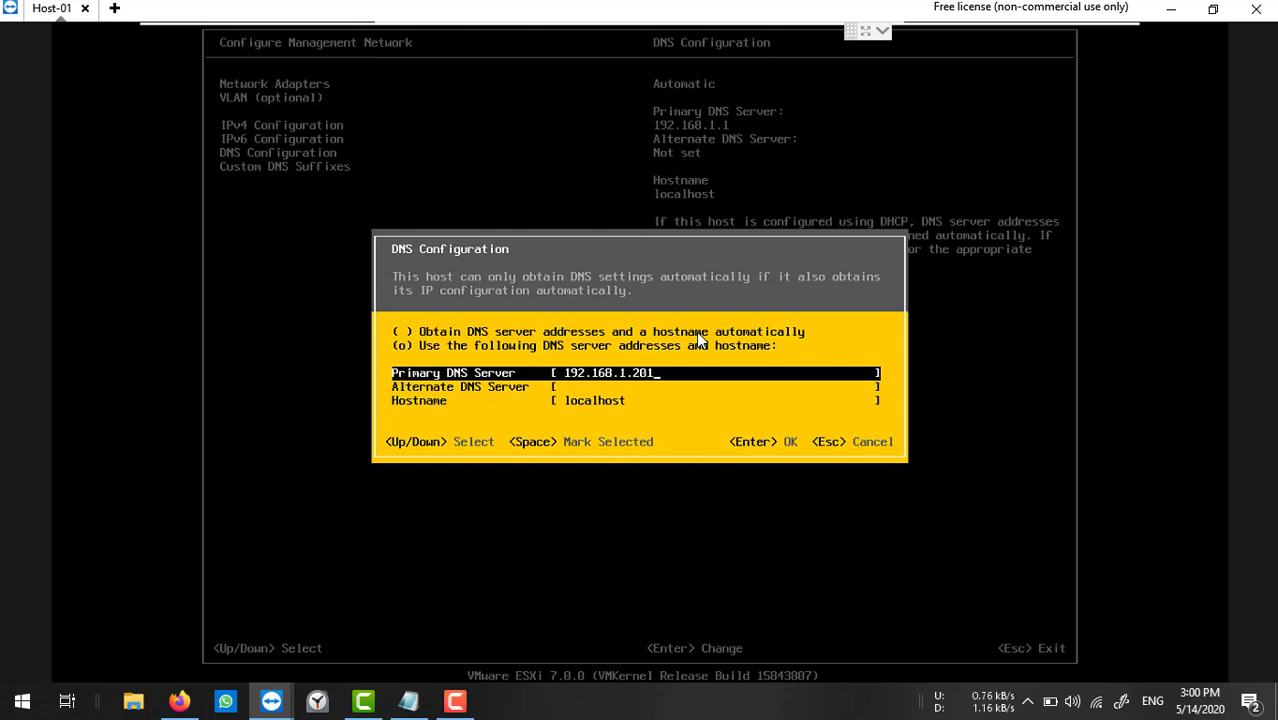
pyautogui.press('Down')
pyautogui.press('Down')
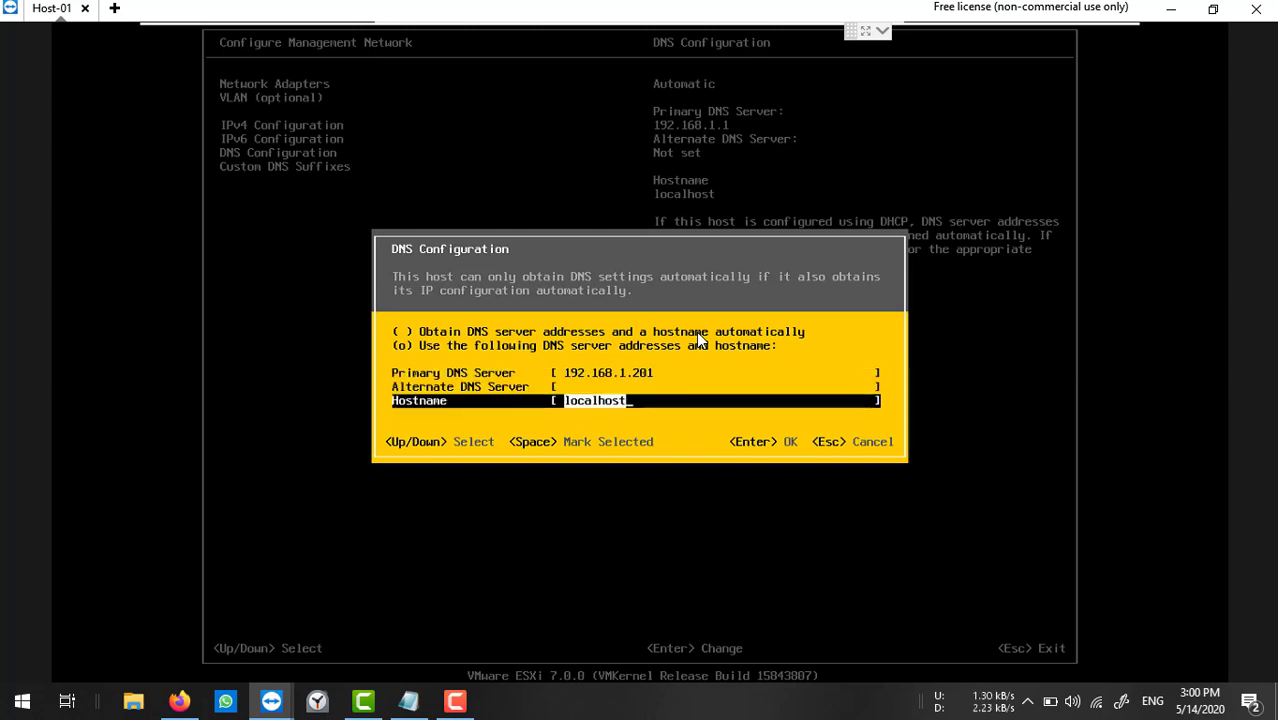
pyautogui.write('esxi-')
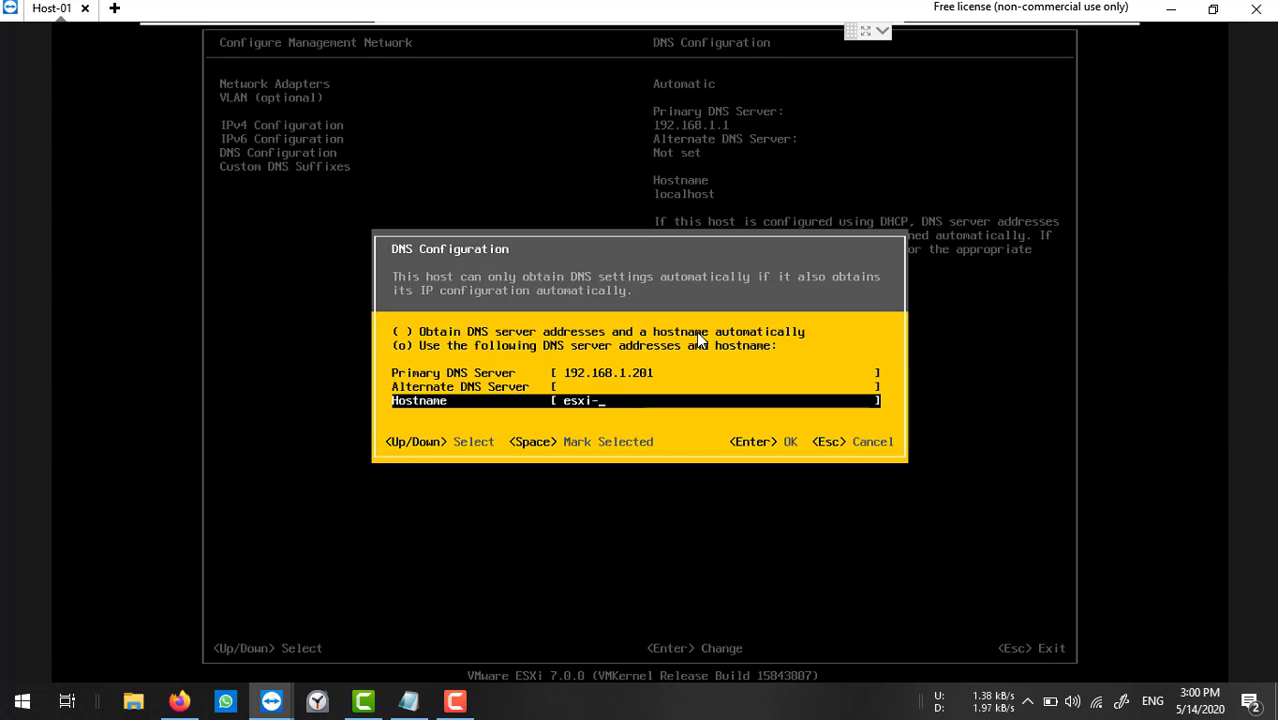
pyautogui.write('02')
pyautogui.press('Return')
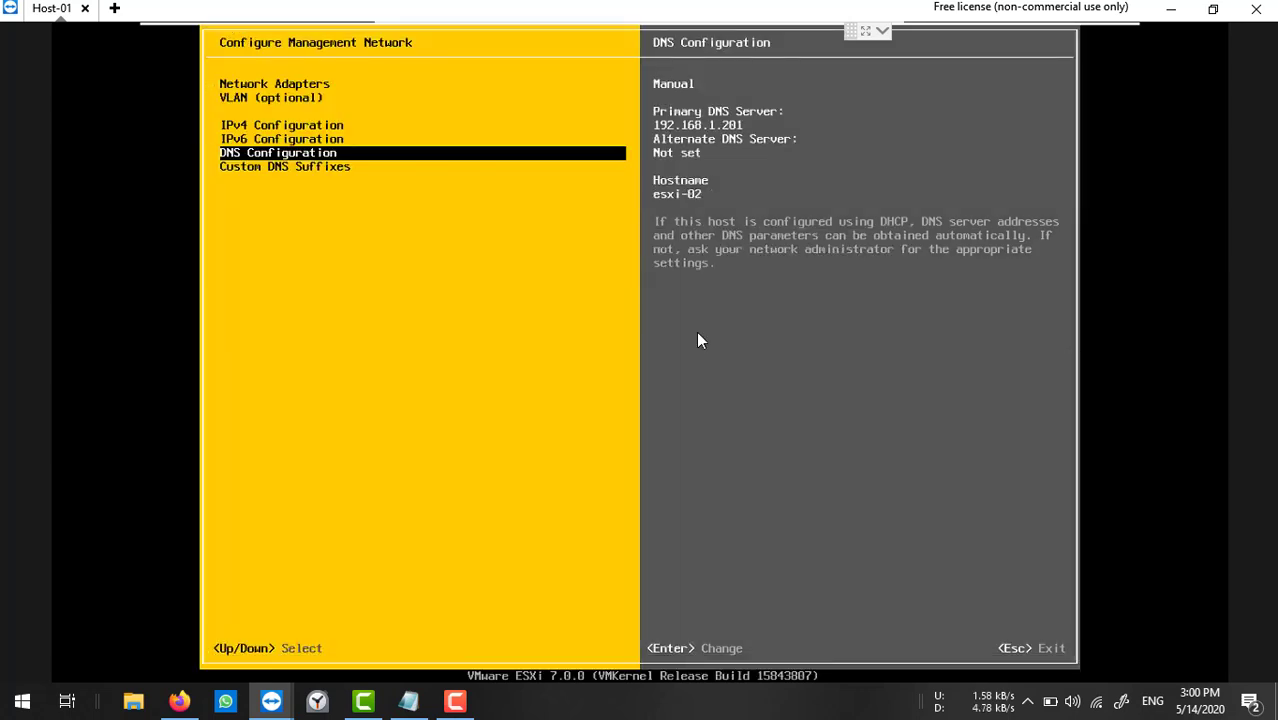
# Set the custom DNS suffix to ntvirtuallab.com and apply the management network changes.
pyautogui.press('Down')
pyautogui.press('Return')
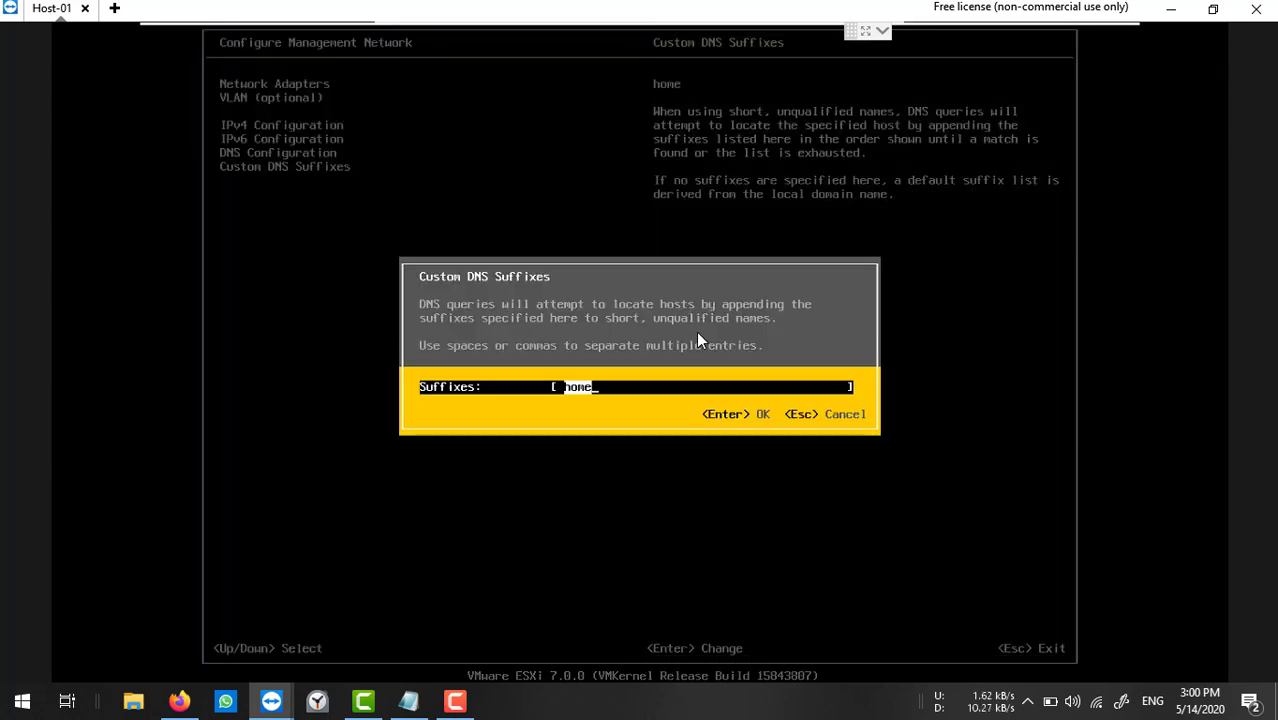
pyautogui.write('ntvirtuallab')
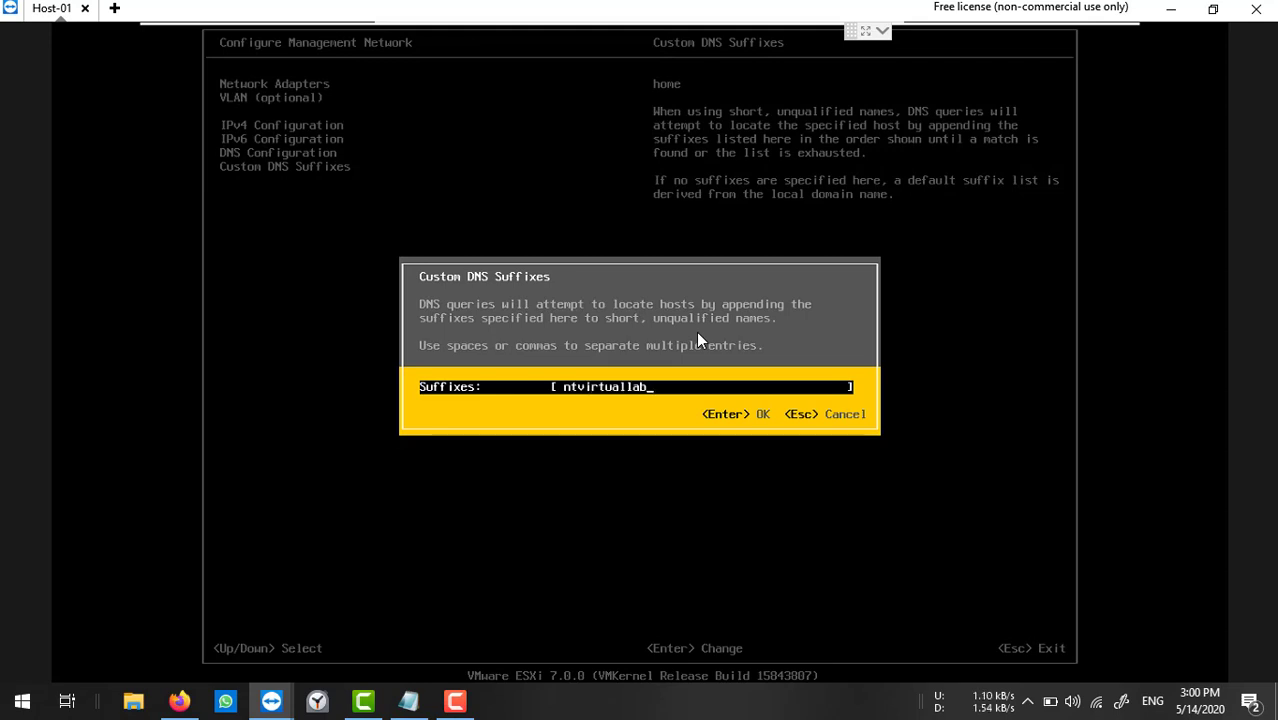
pyautogui.write('.com')
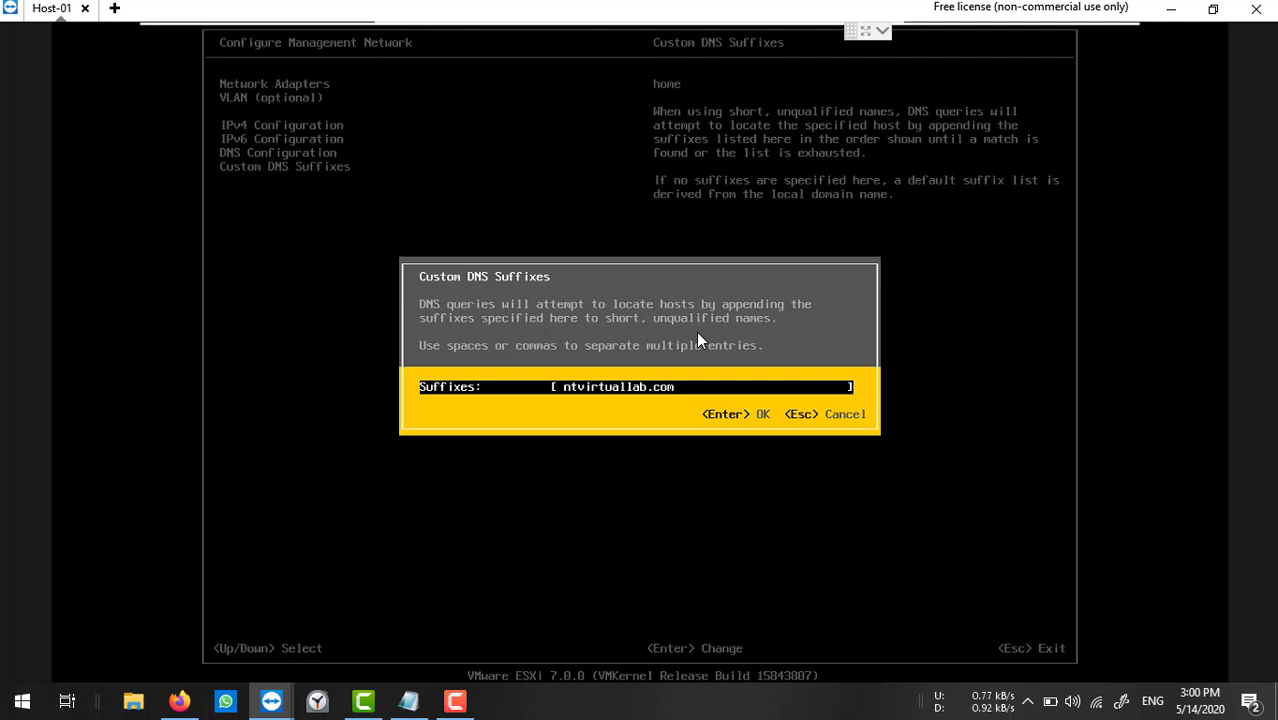
pyautogui.press('Return')
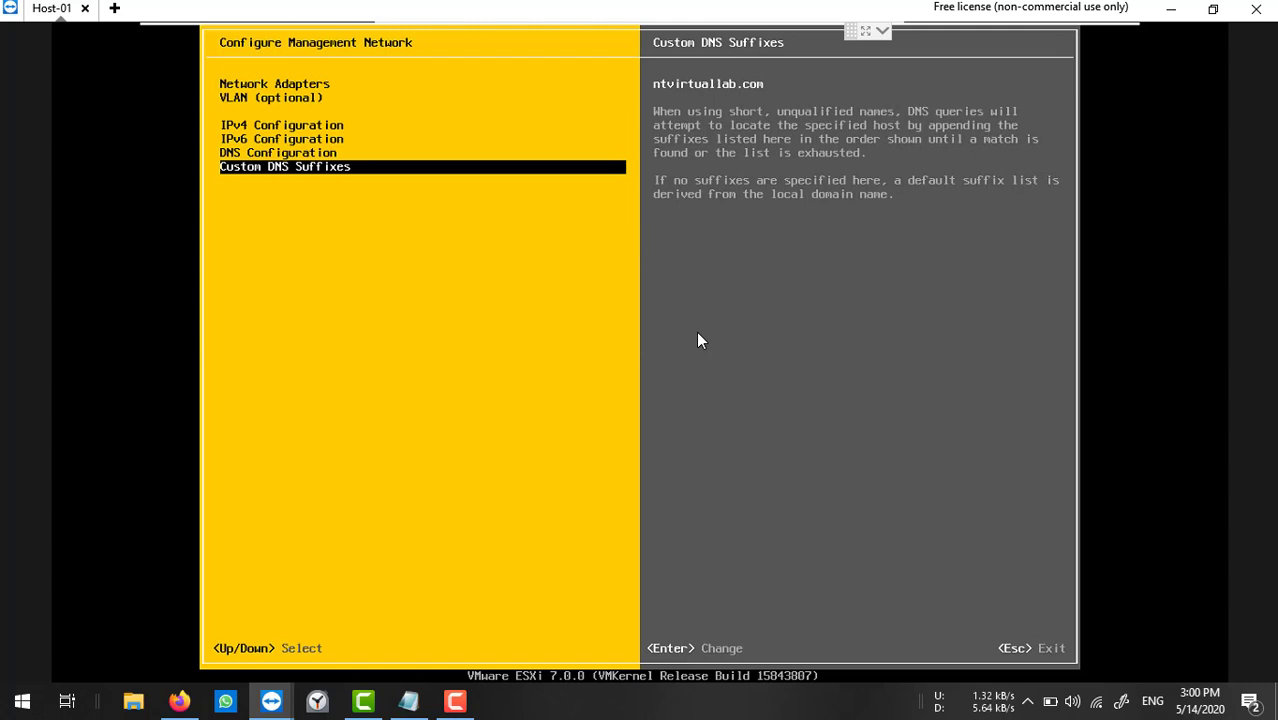
pyautogui.press('Escape')
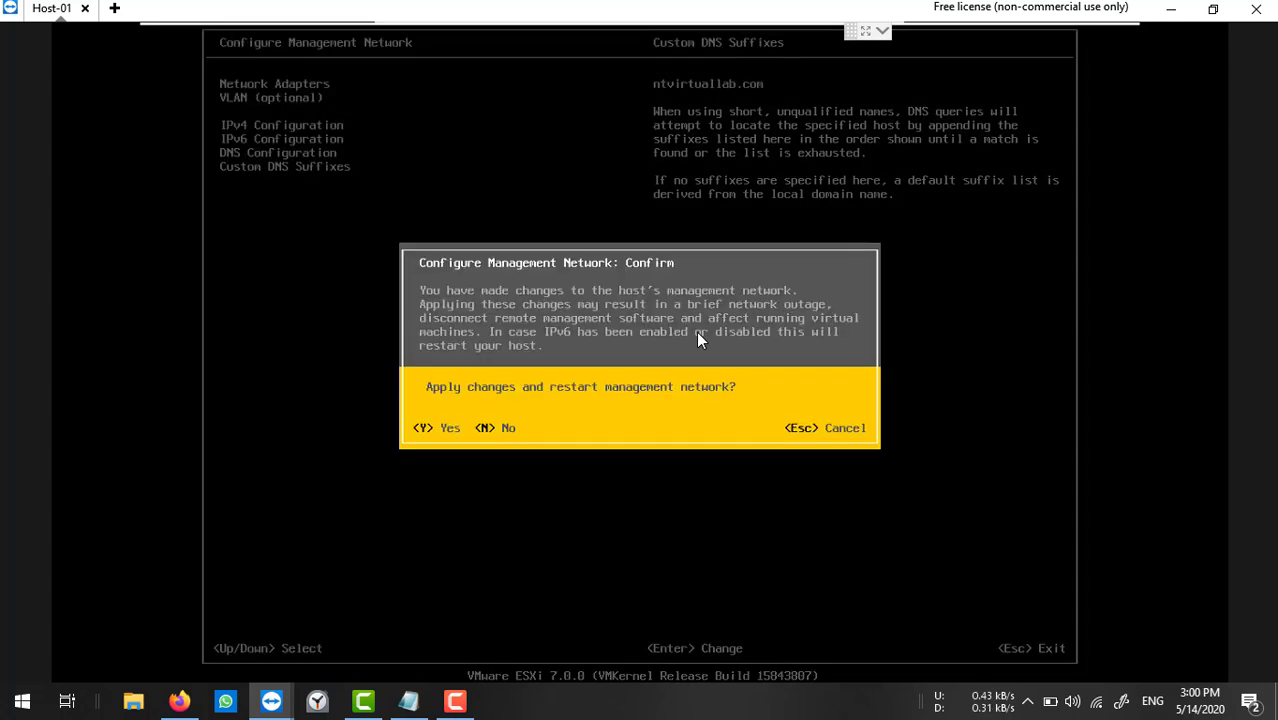
pyautogui.press('Escape')
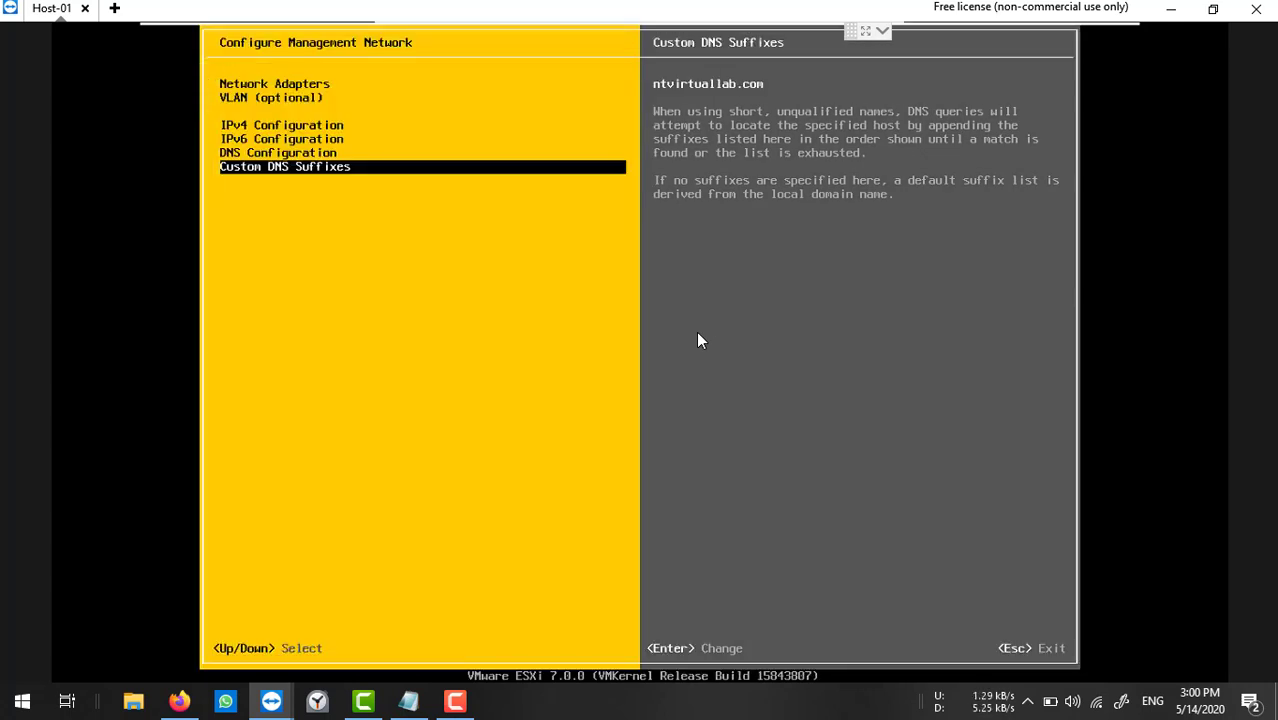
pyautogui.press('Escape')
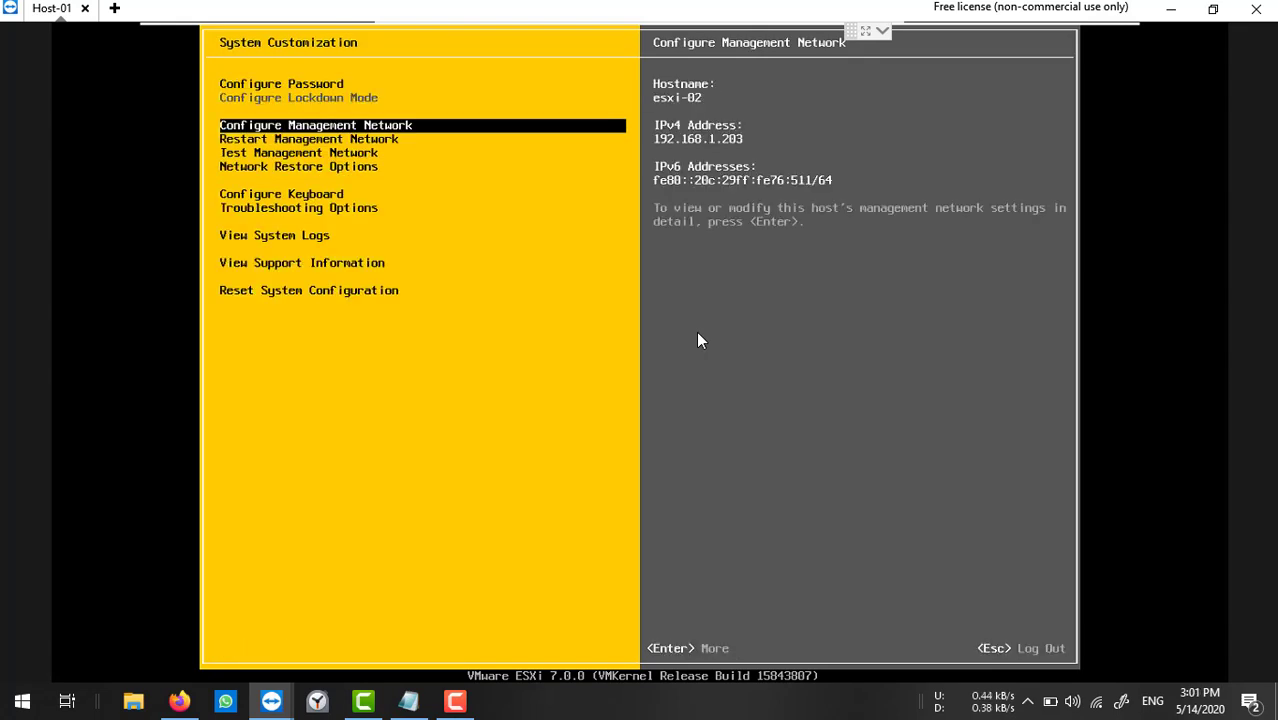
pyautogui.press('Escape')
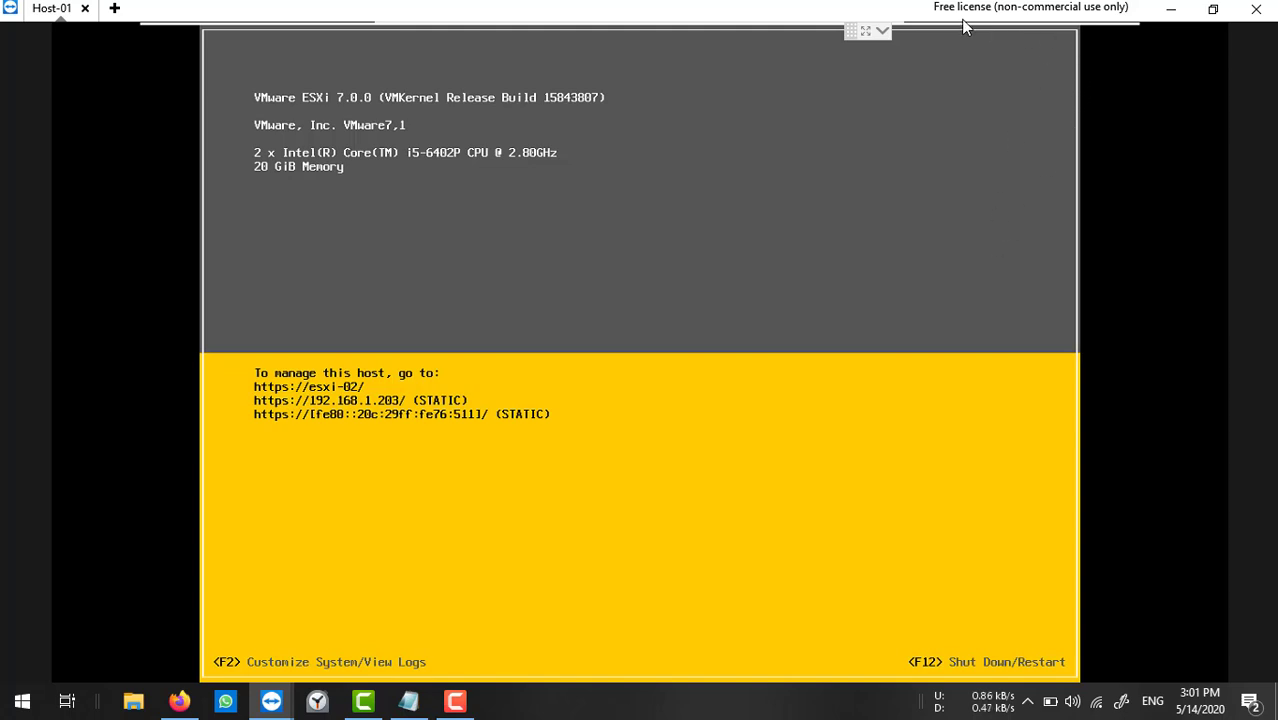
pyautogui.click(881, 30)
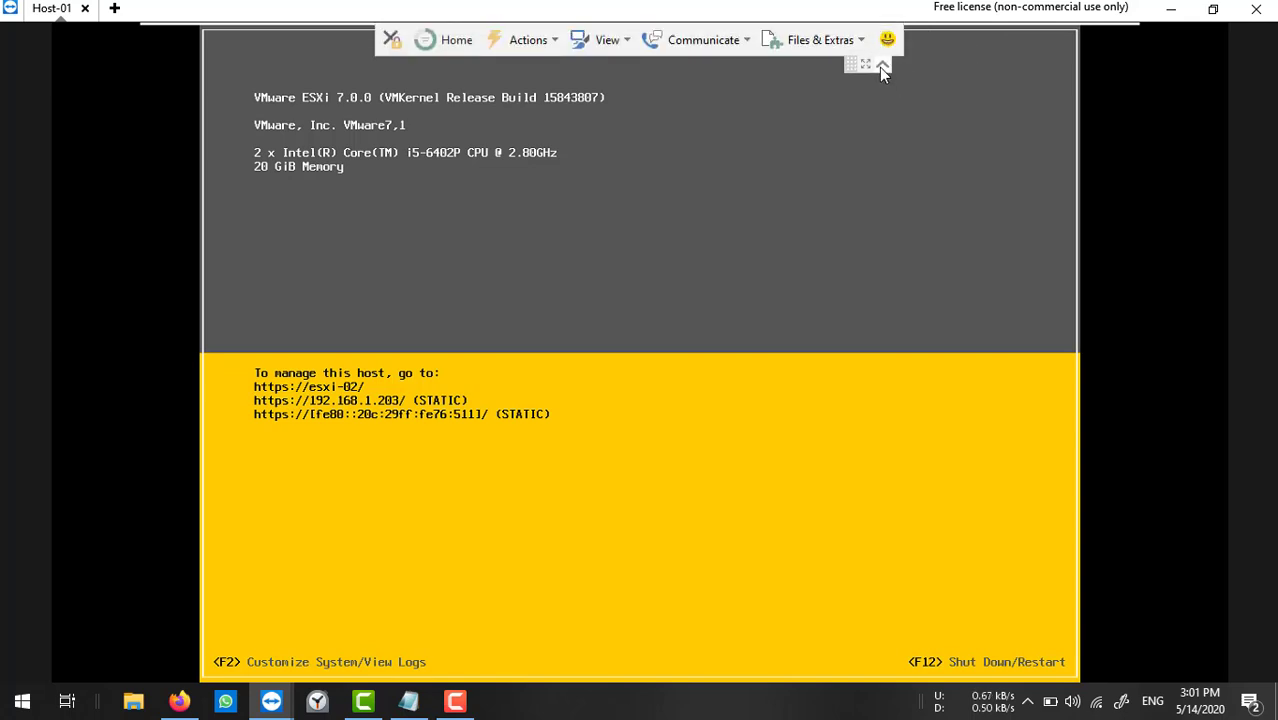
pyautogui.click(881, 66)
# On the DC, close the command prompt and run firewall.cpl.
pyautogui.moveTo(1008, 32)
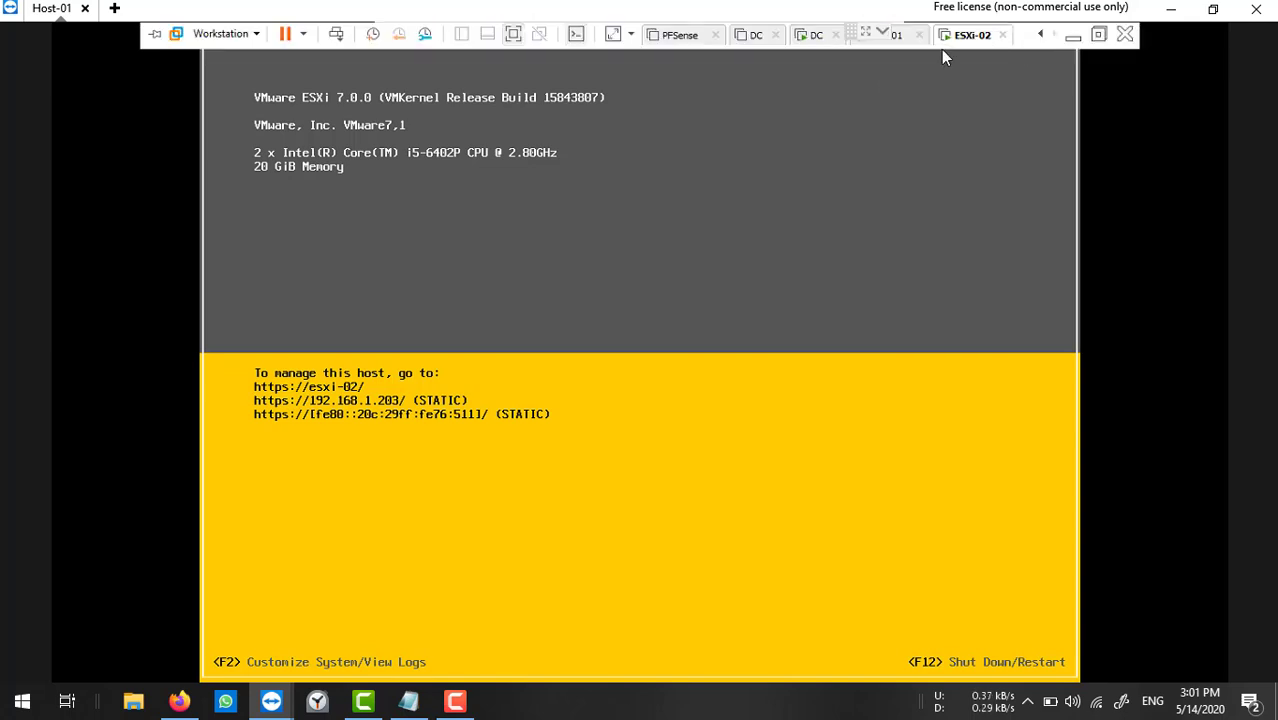
pyautogui.click(812, 36)
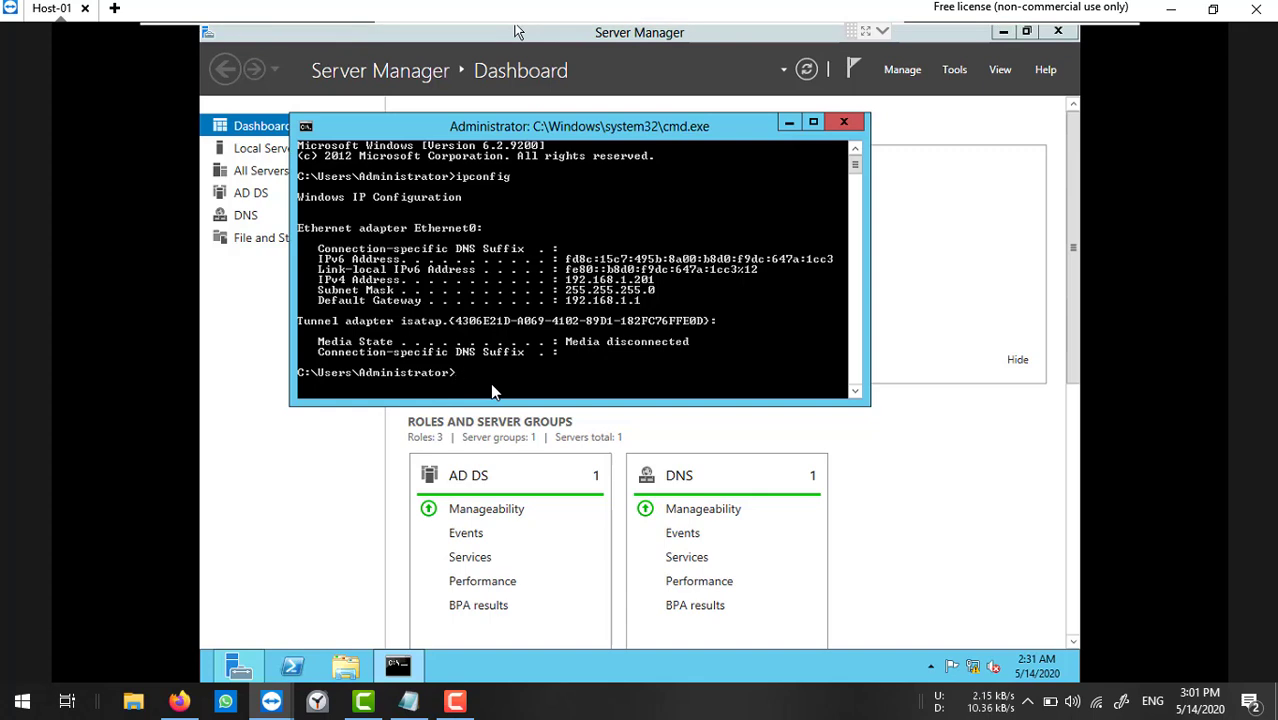
pyautogui.click(844, 125)
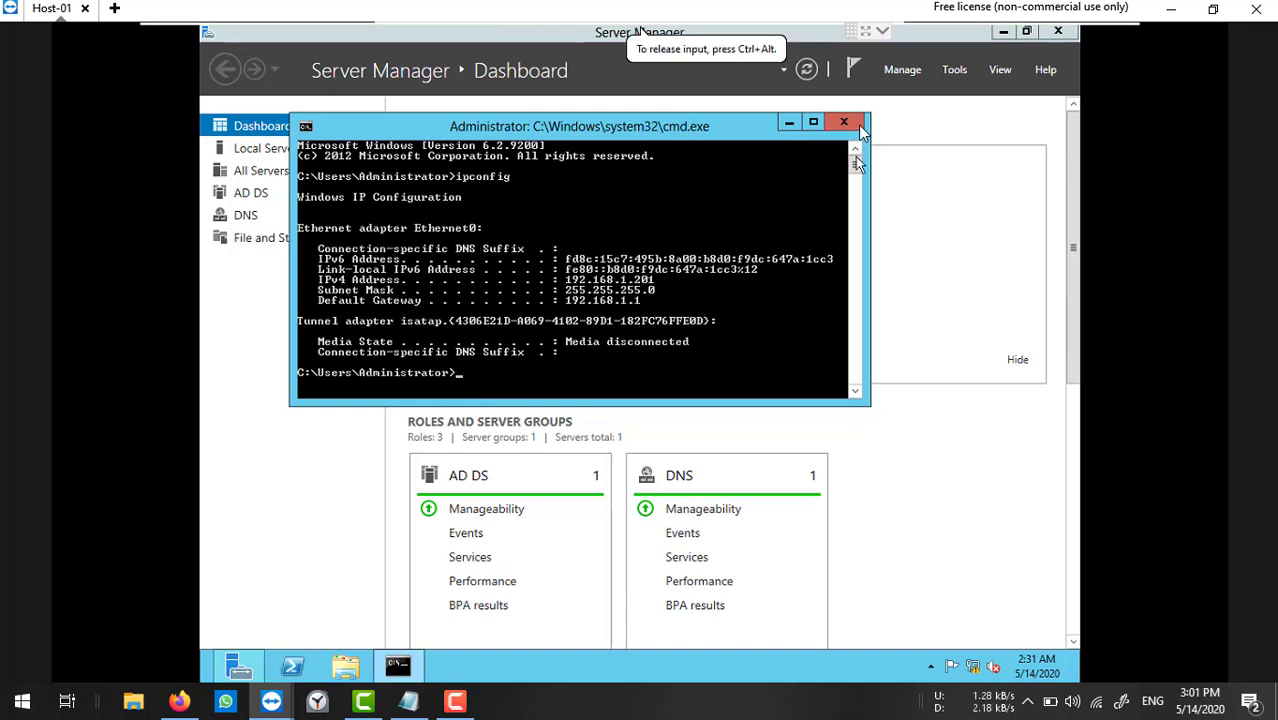
pyautogui.click(858, 125)
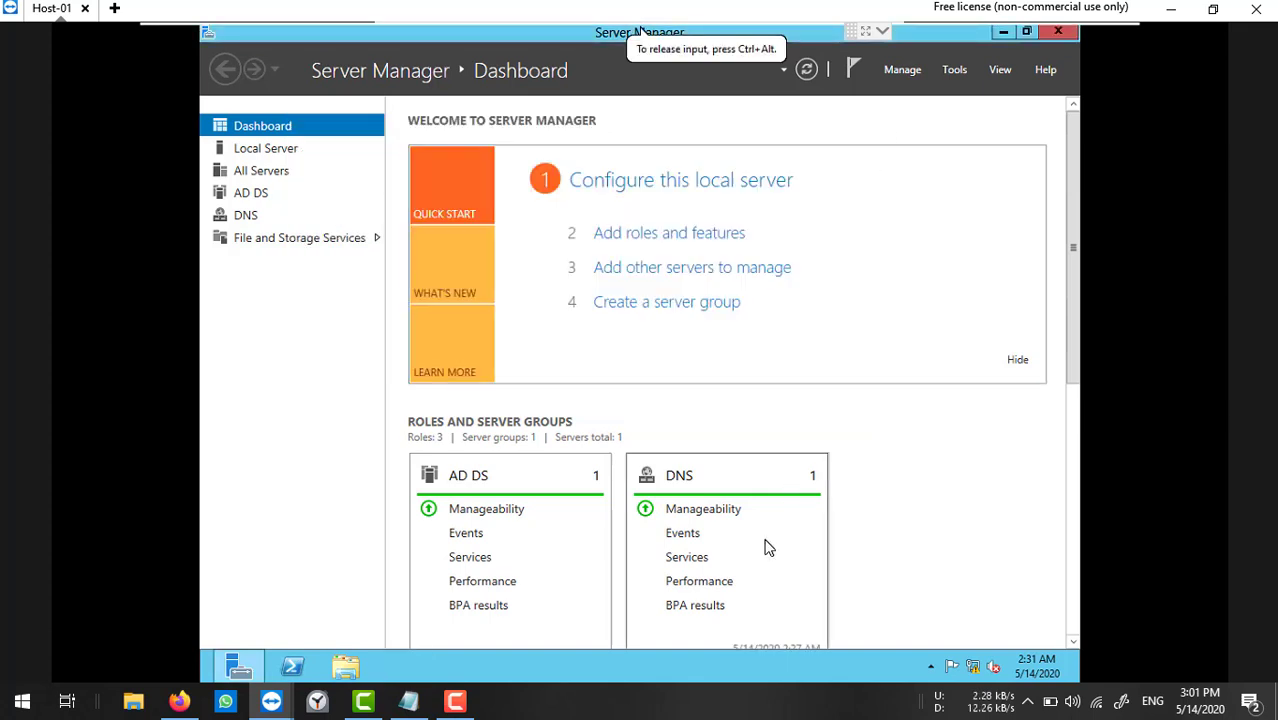
pyautogui.press('super+r')
pyautogui.write('f')
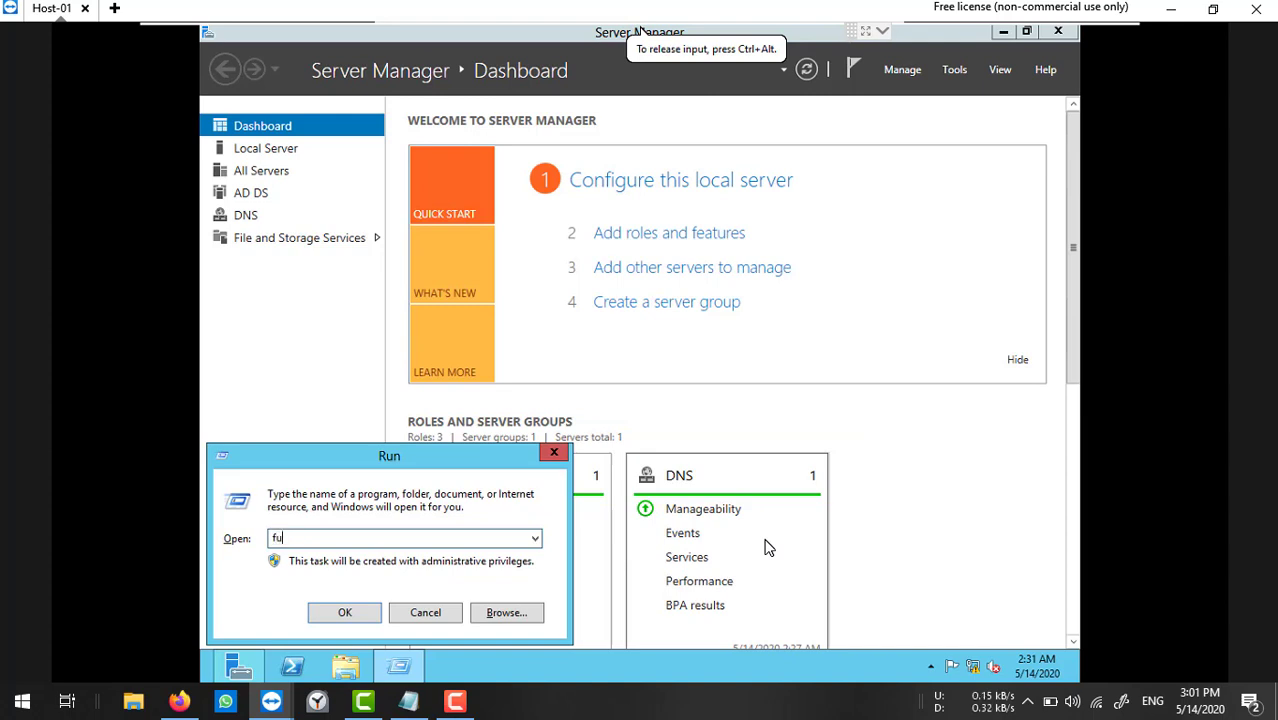
pyautogui.write('u')
pyautogui.press('BackSpace')
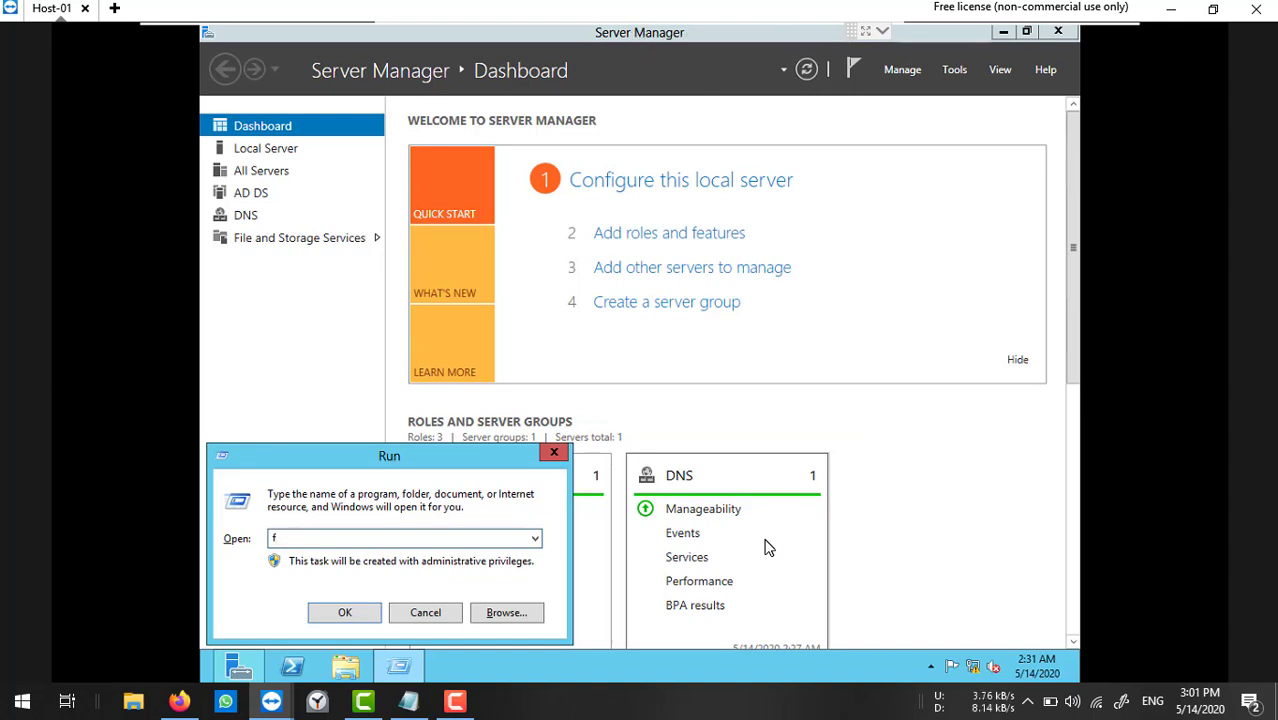
pyautogui.write('lrewall.cpl')
pyautogui.press('Return')
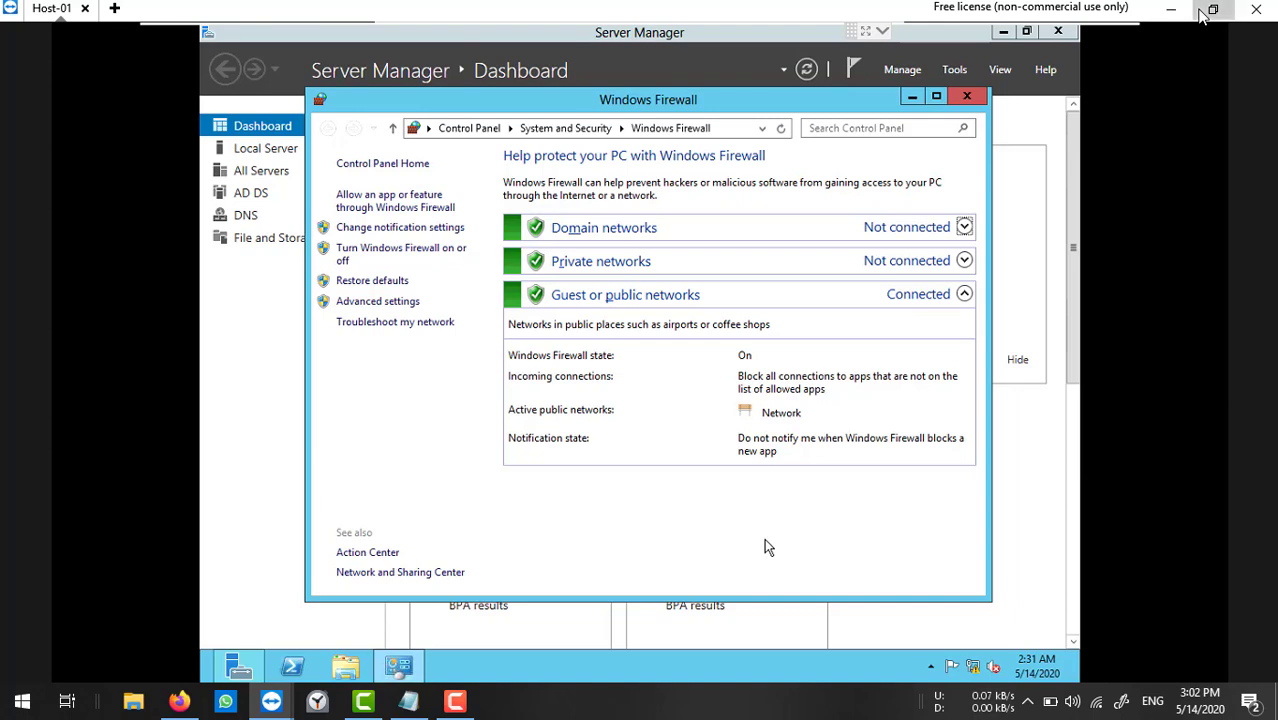
# Turn Windows Firewall off for domain, private and public networks, then close it.
pyautogui.click(1213, 8)
pyautogui.click(643, 704)
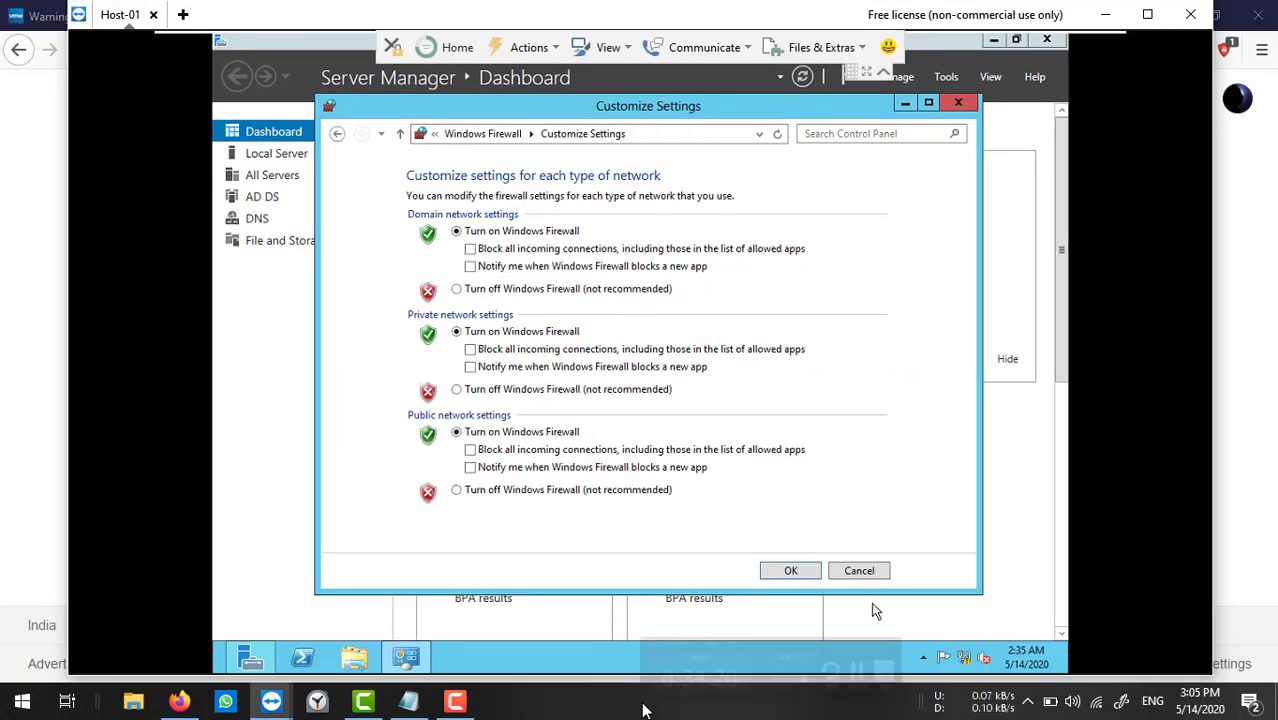
pyautogui.click(480, 292)
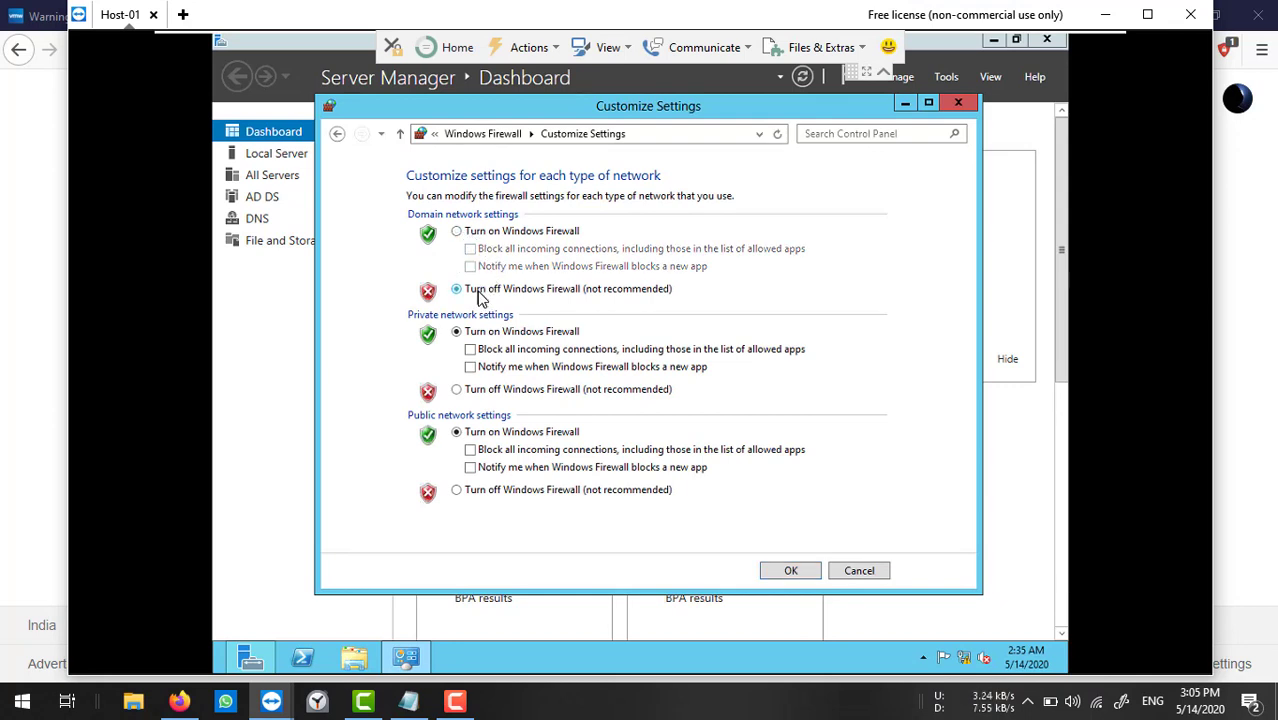
pyautogui.click(498, 395)
pyautogui.click(480, 492)
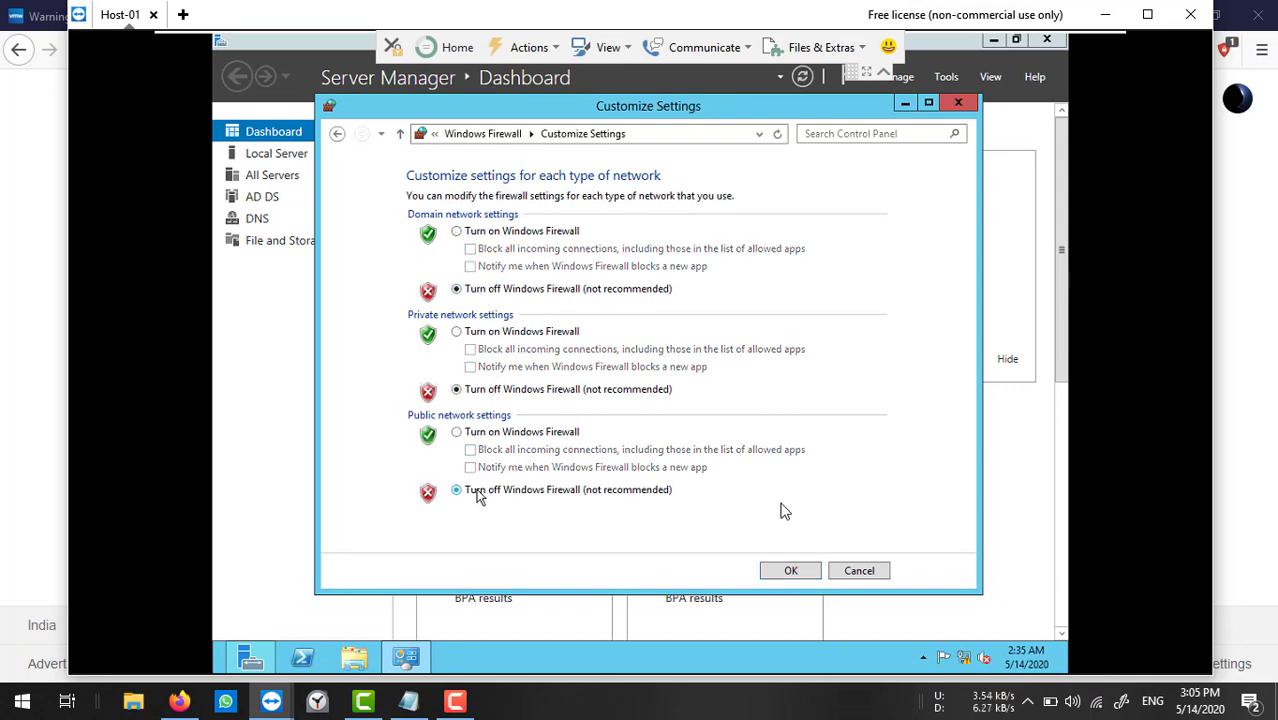
pyautogui.click(789, 572)
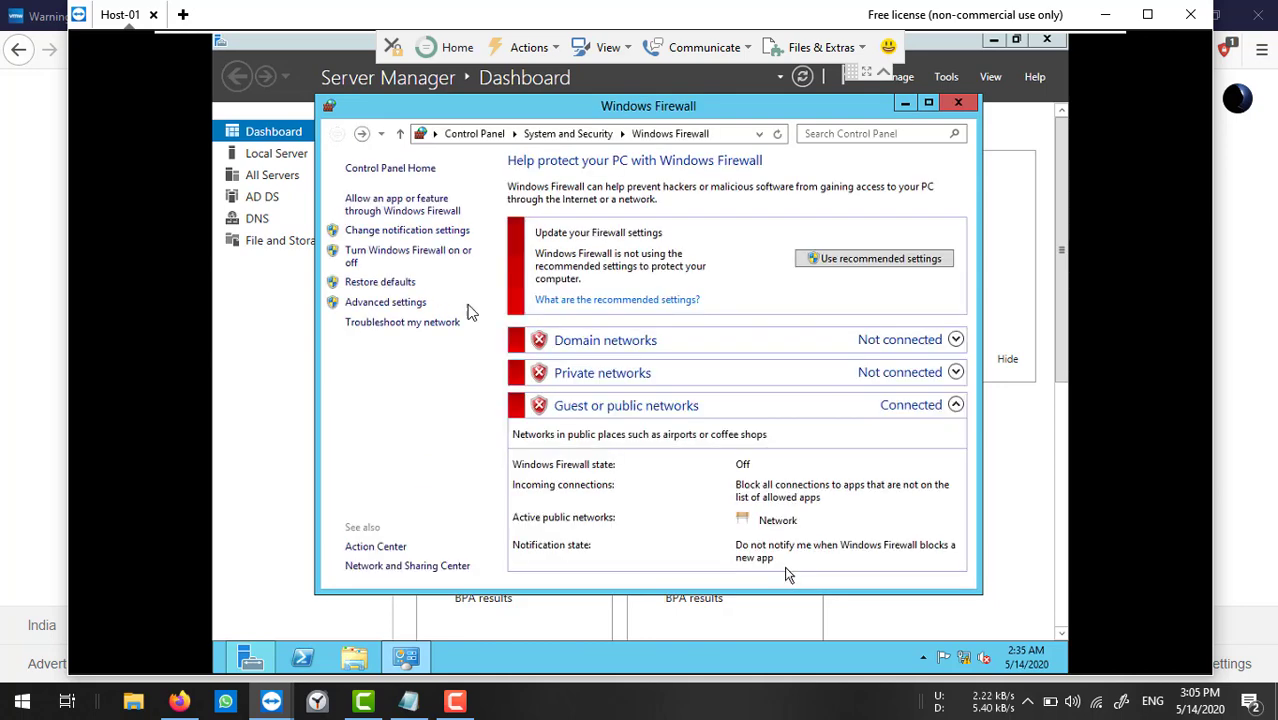
pyautogui.click(958, 106)
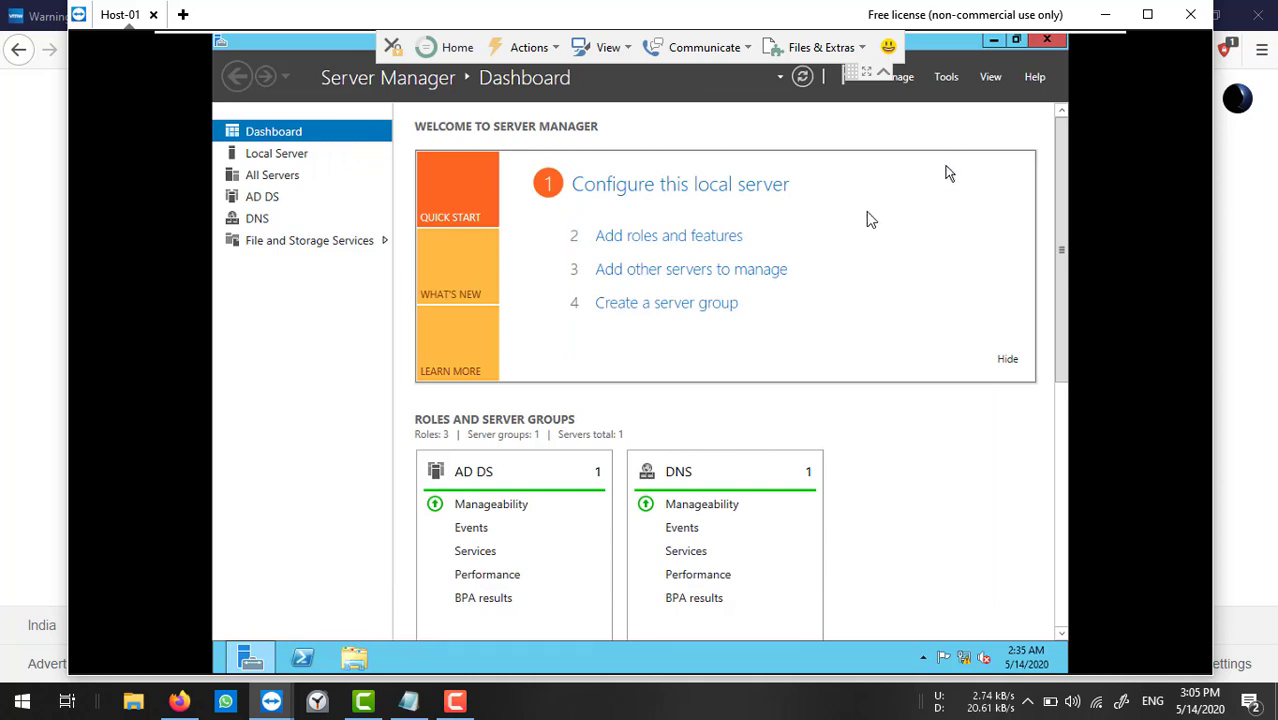
# Launch DNS Manager and open the ntvirtuallab.com forward lookup zone.
pyautogui.click(945, 77)
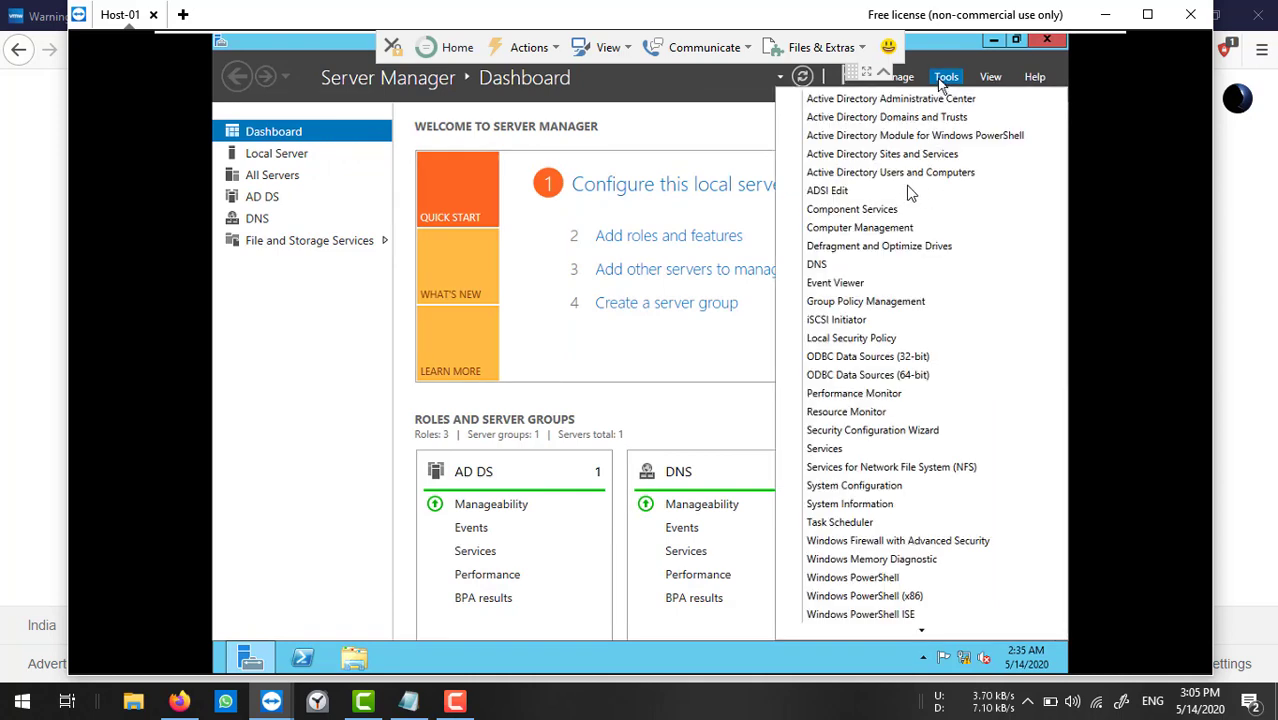
pyautogui.click(839, 268)
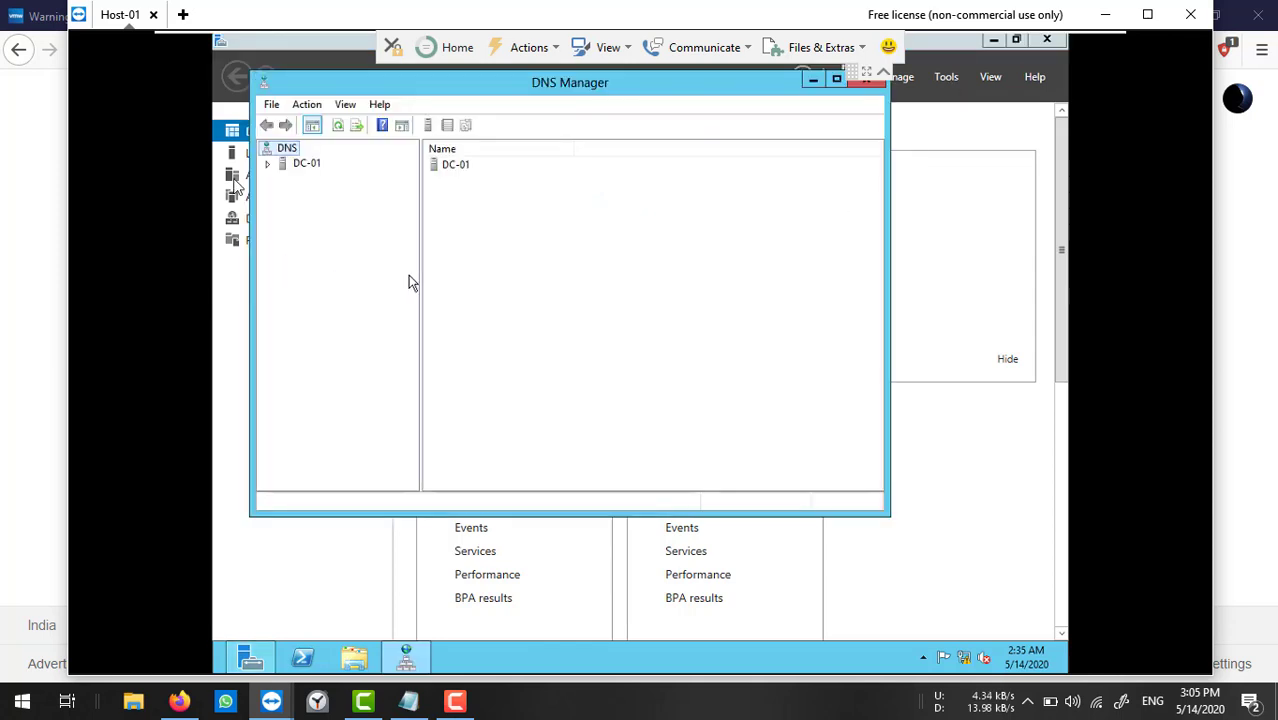
pyautogui.doubleClick(284, 165)
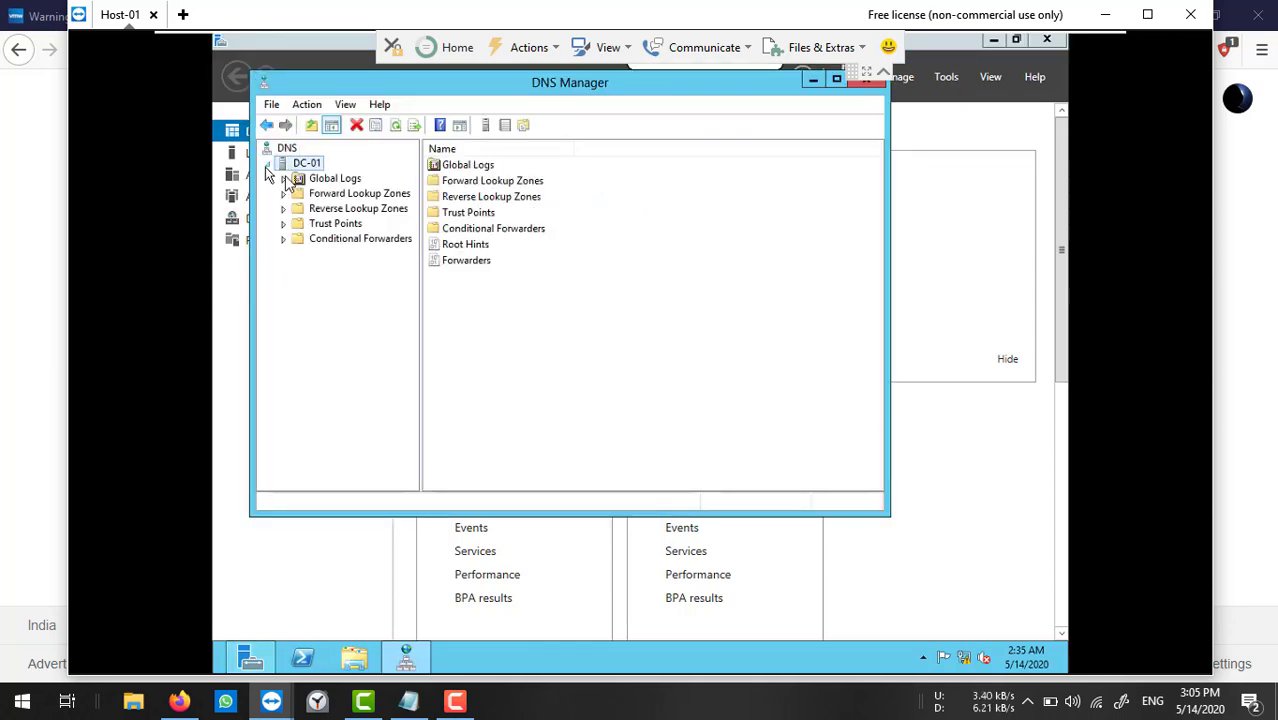
pyautogui.doubleClick(300, 194)
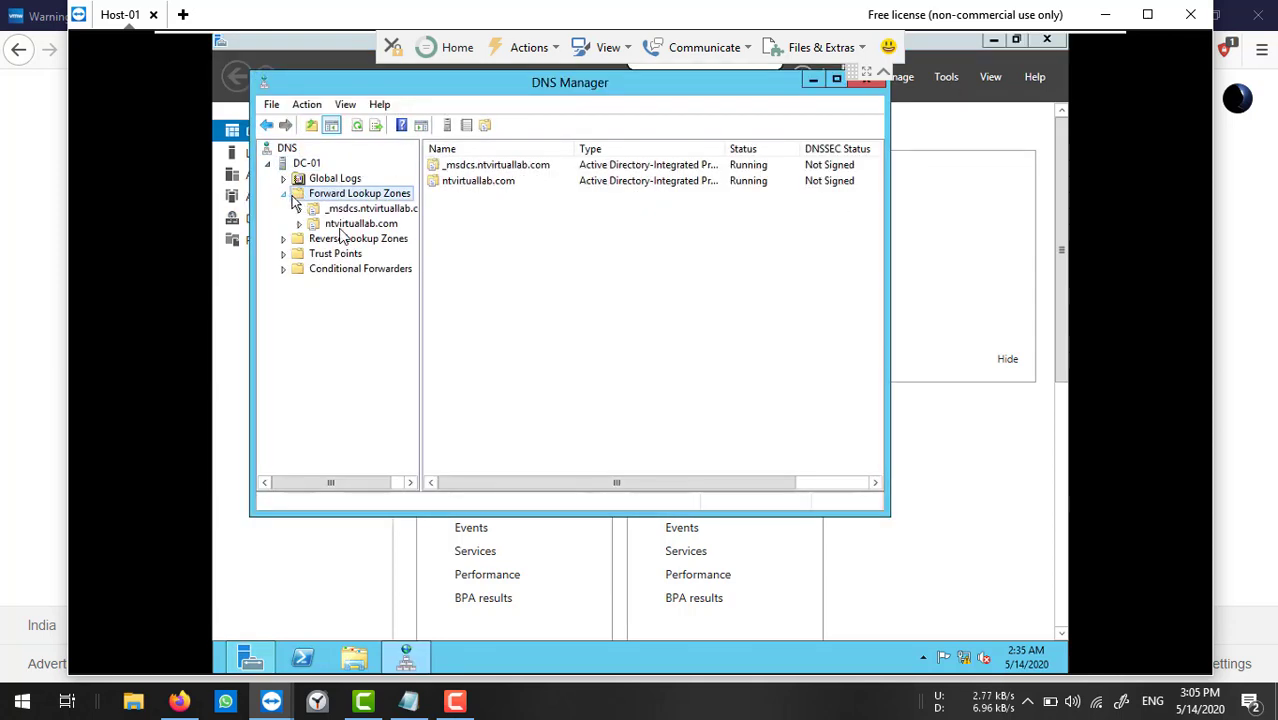
pyautogui.click(340, 226)
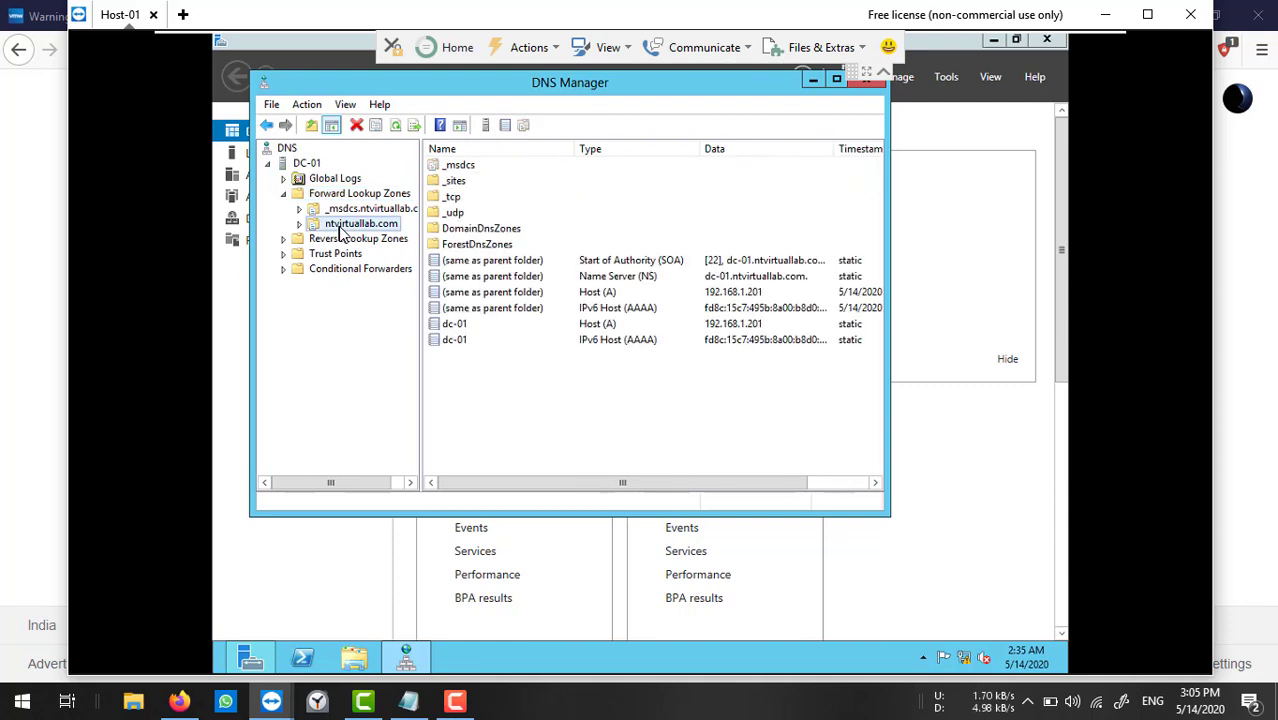
pyautogui.rightClick(477, 391)
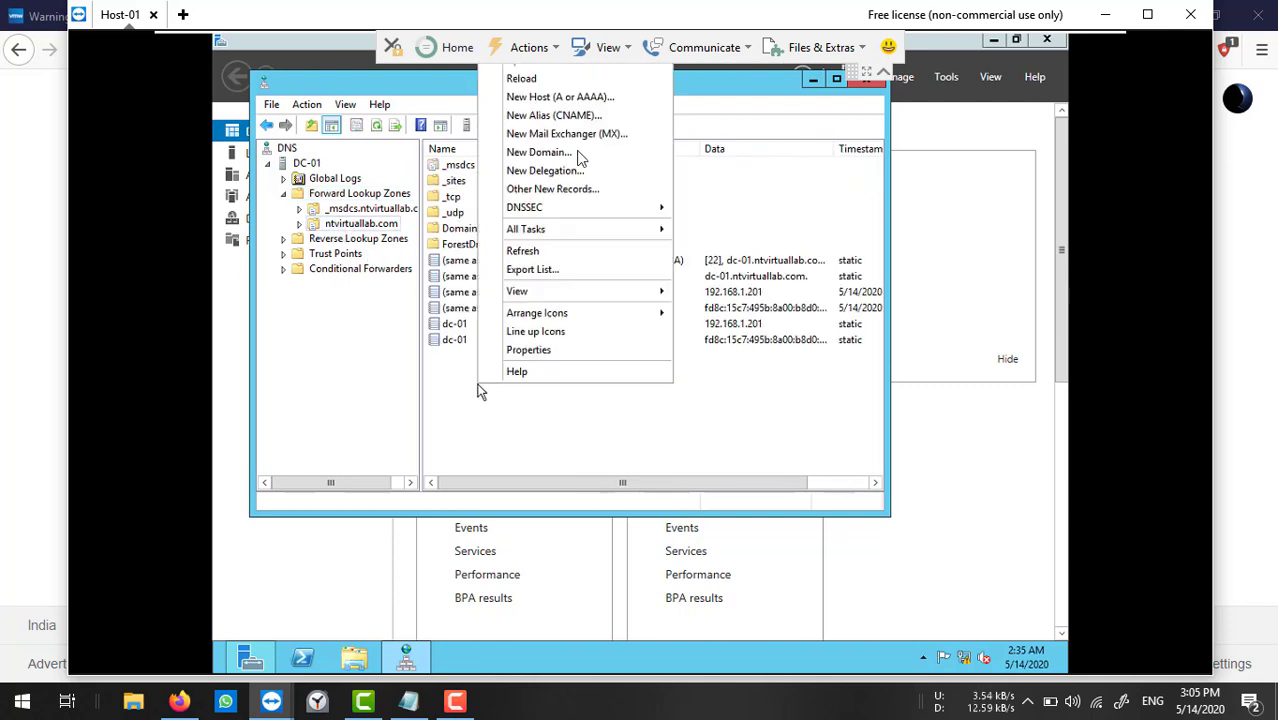
# Add host A record esxi-01 at 192.168.1.202.
pyautogui.click(570, 97)
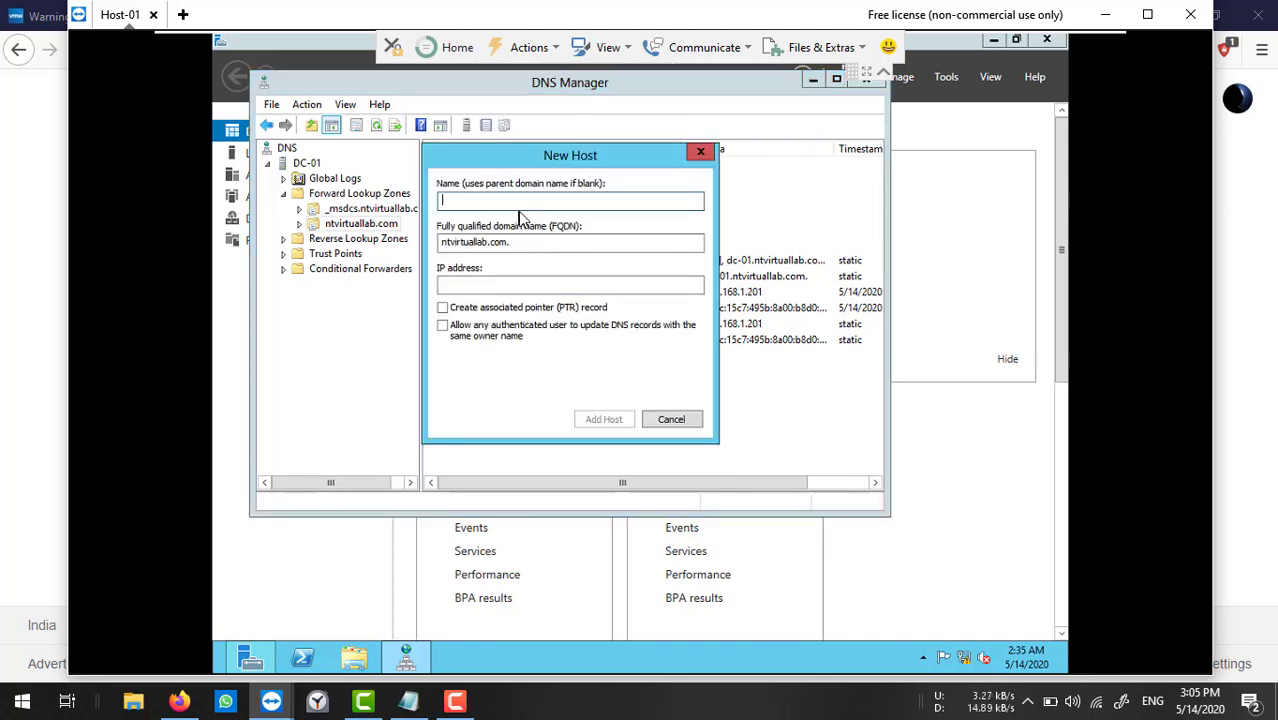
pyautogui.write('esxi')
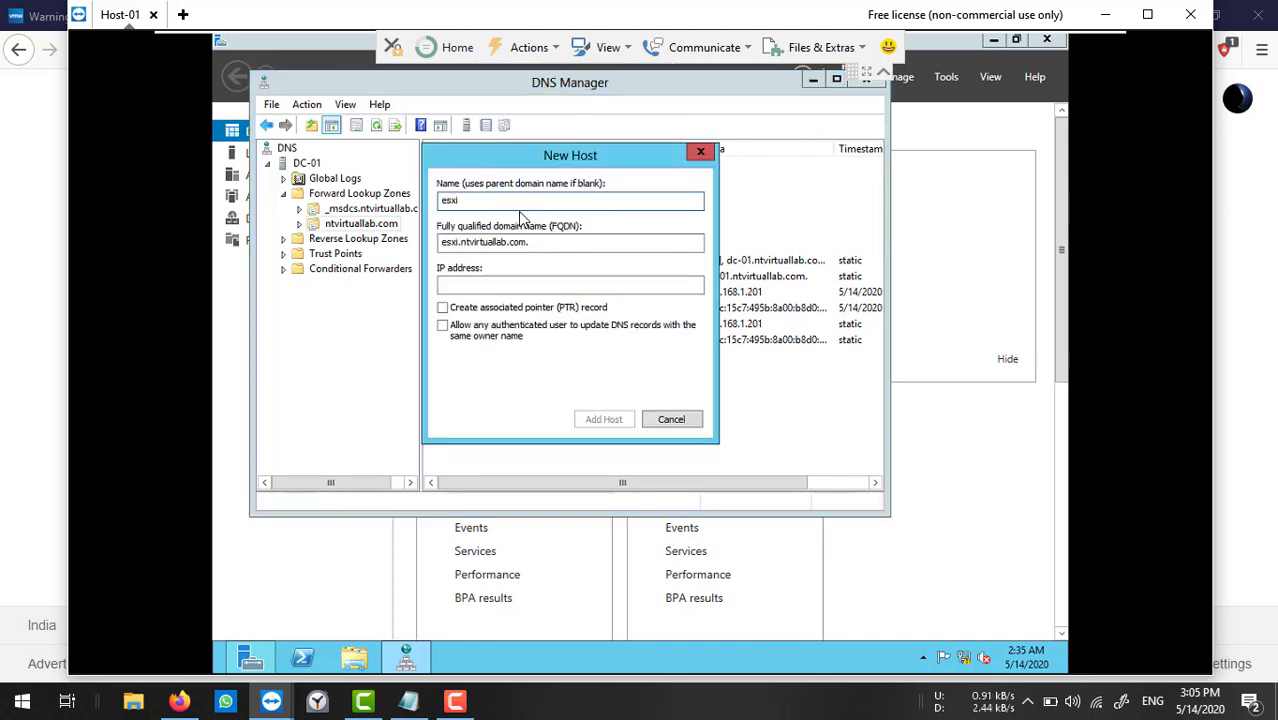
pyautogui.write('-01')
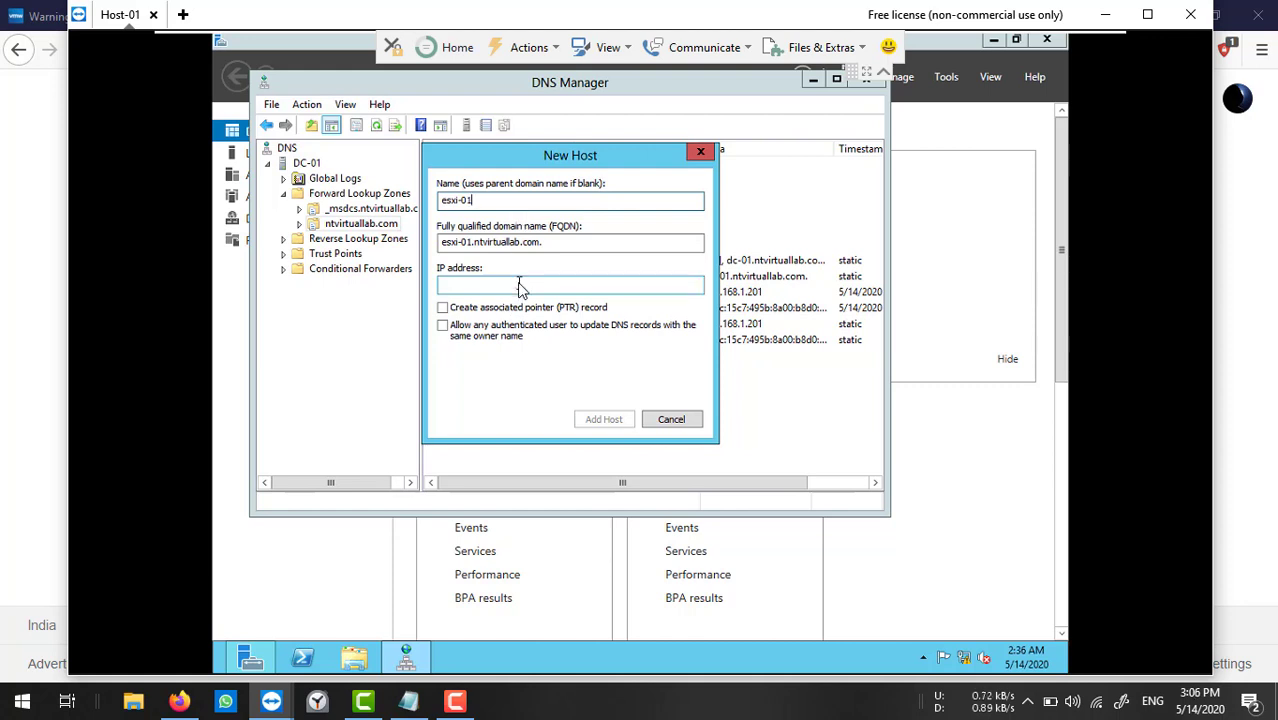
pyautogui.click(518, 286)
pyautogui.write('192.1')
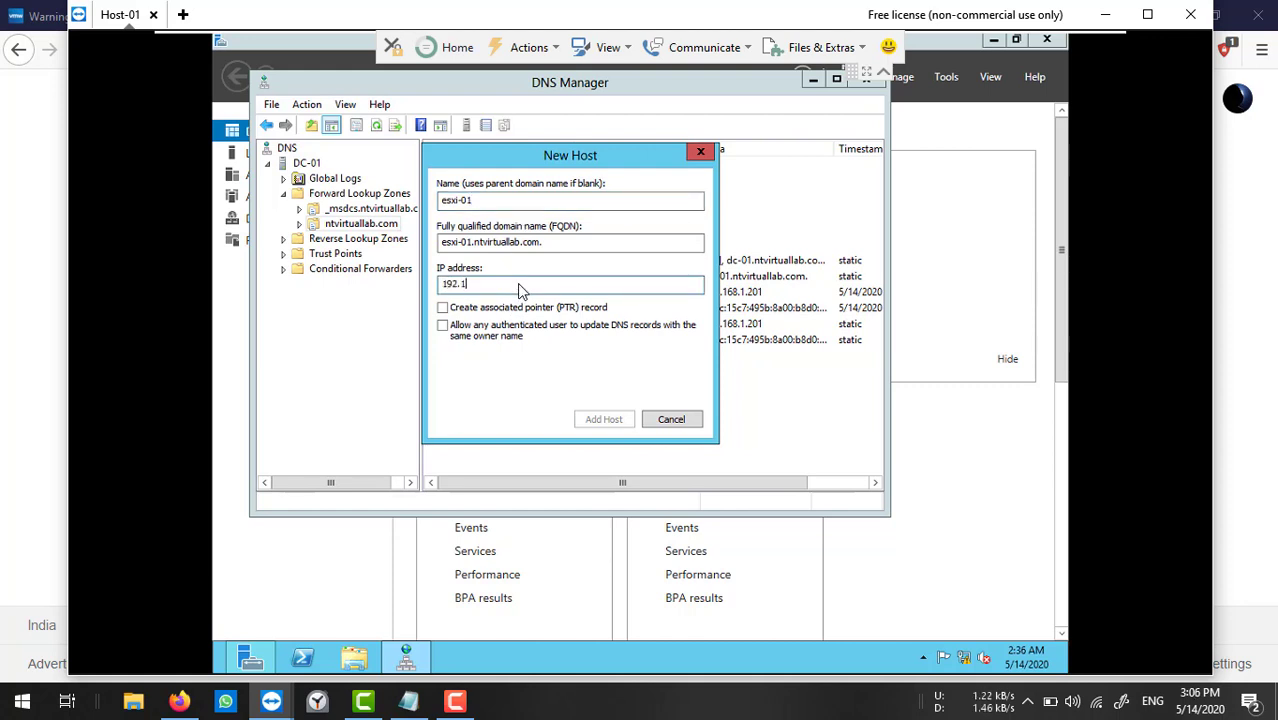
pyautogui.write('68.')
pyautogui.write('.1.2')
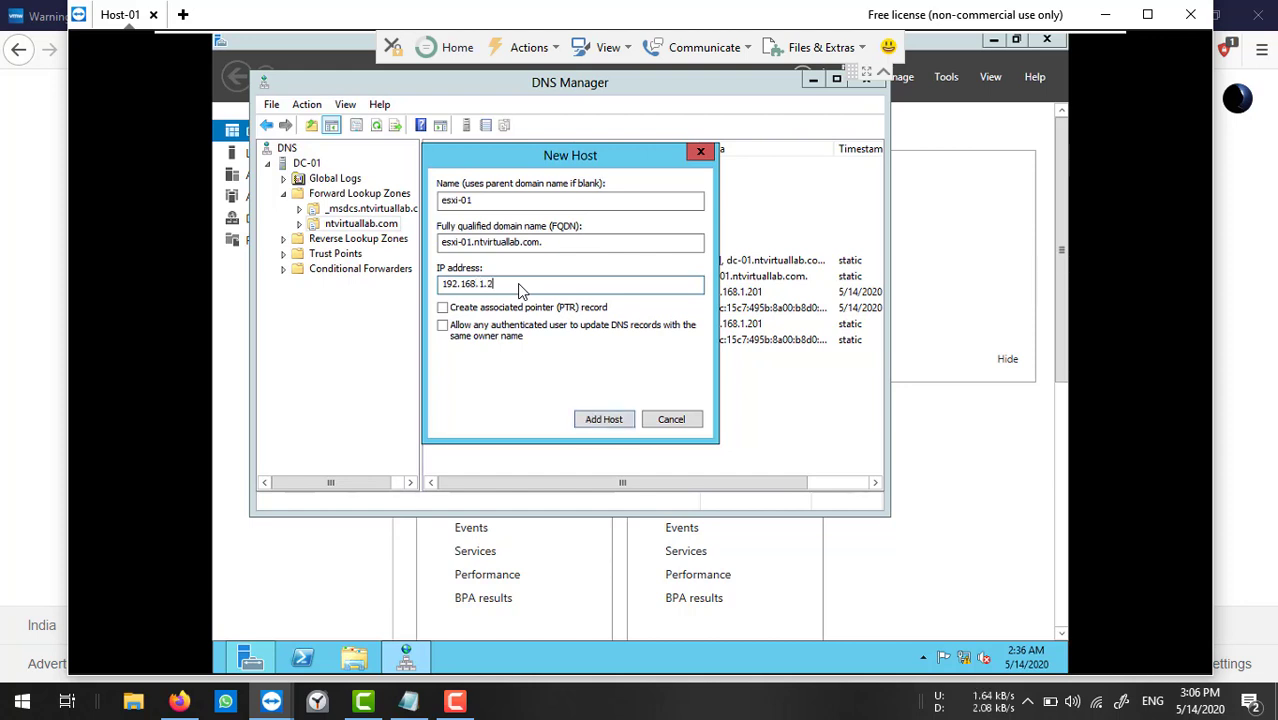
pyautogui.write('02')
pyautogui.doubleClick(519, 289)
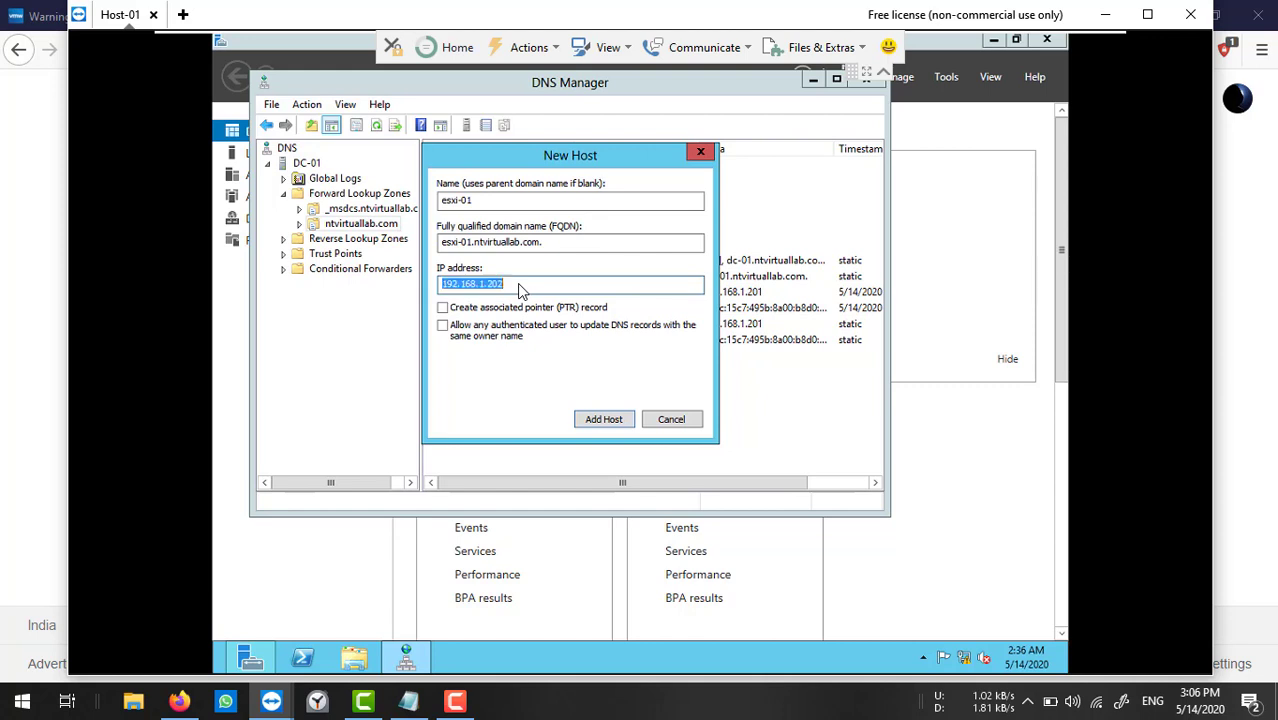
pyautogui.click(611, 422)
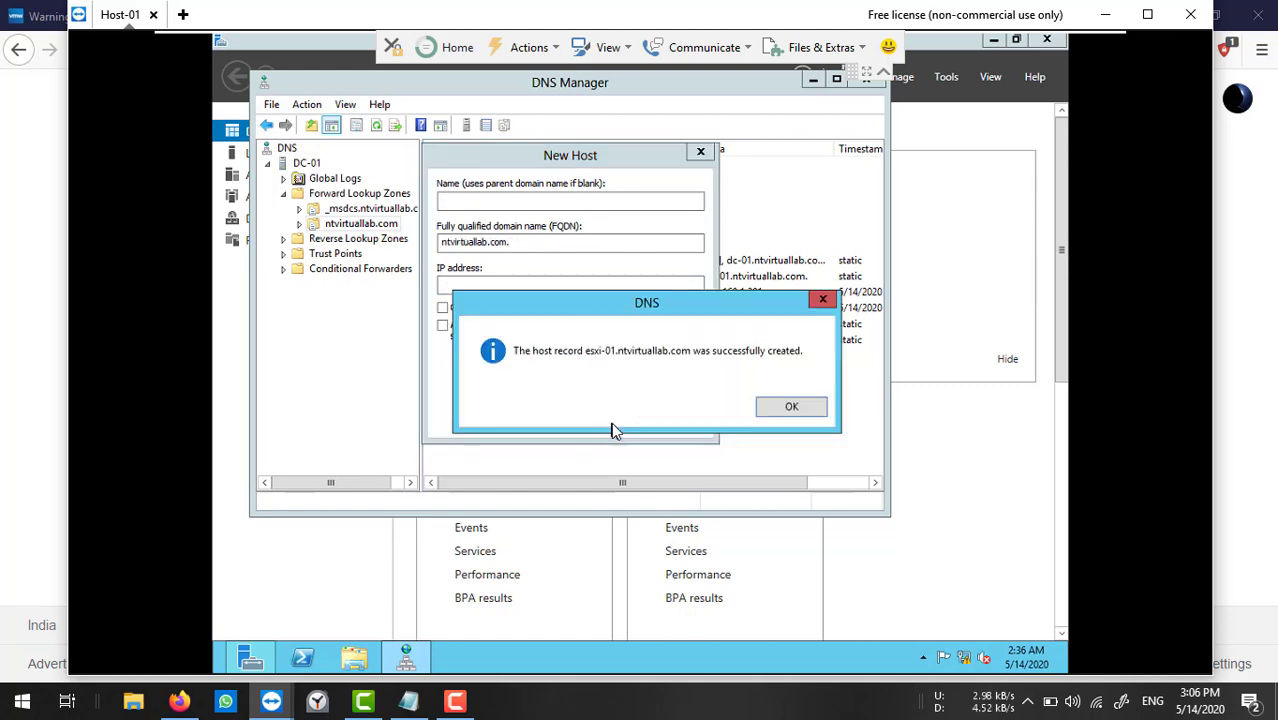
pyautogui.click(768, 410)
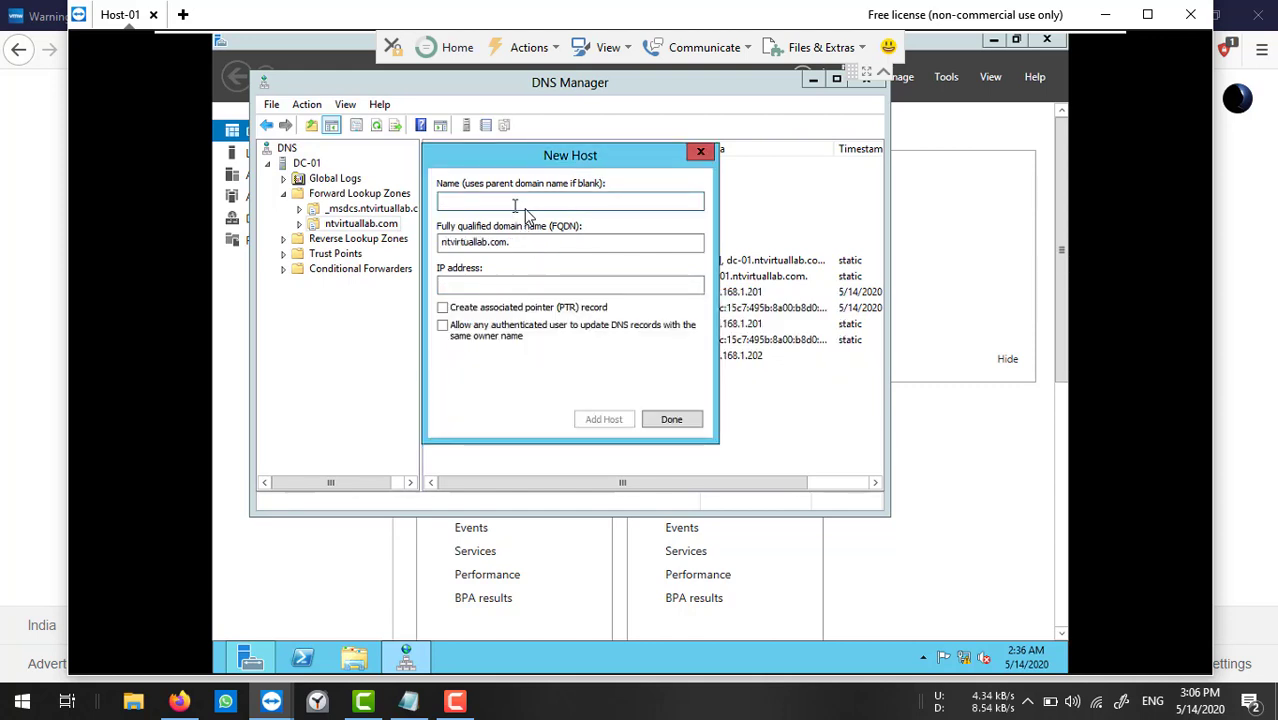
# Add host A record esxi-02 at 192.168.1.203 and finish the New Host form.
pyautogui.write('esxi-02')
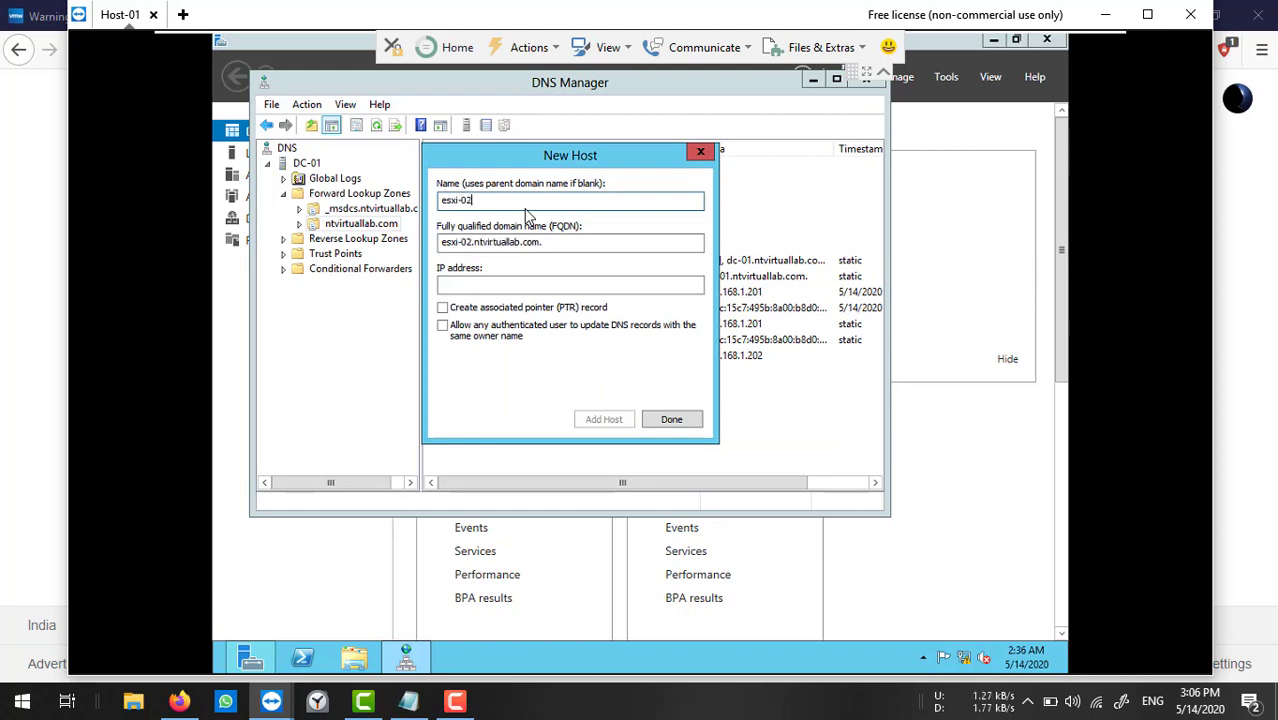
pyautogui.press('Tab')
pyautogui.write('192.168.1.20')
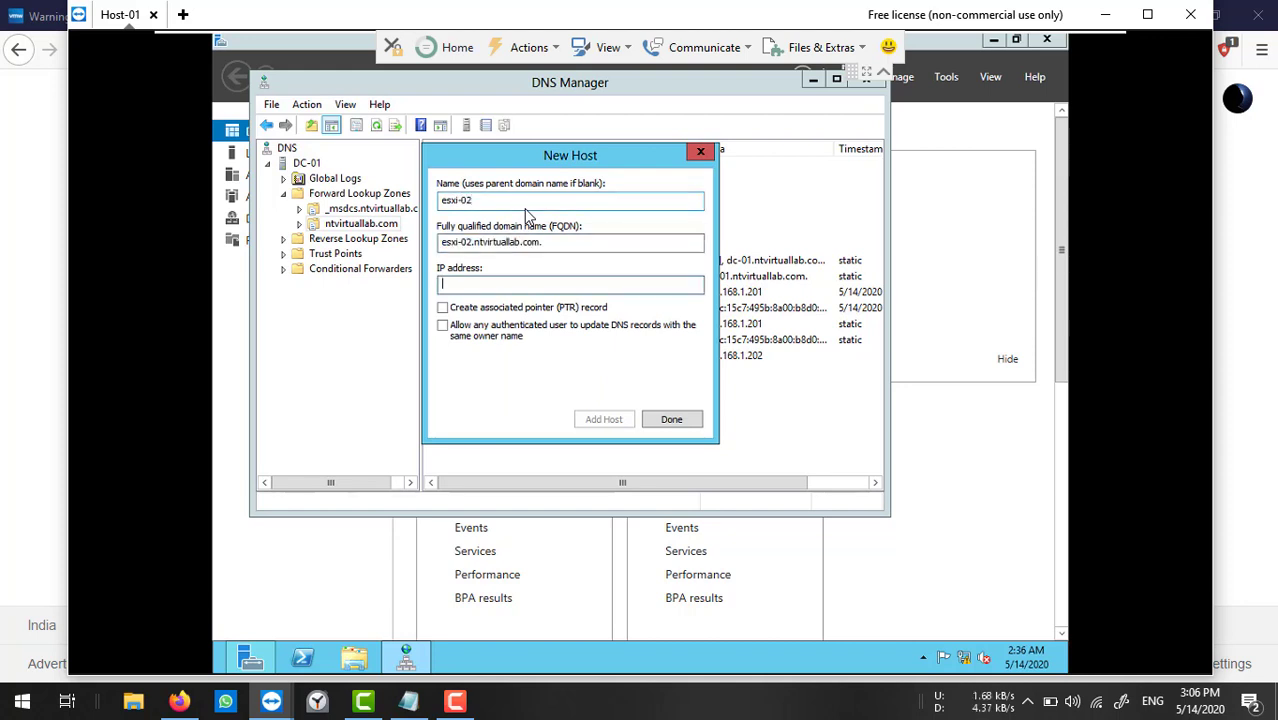
pyautogui.write('3')
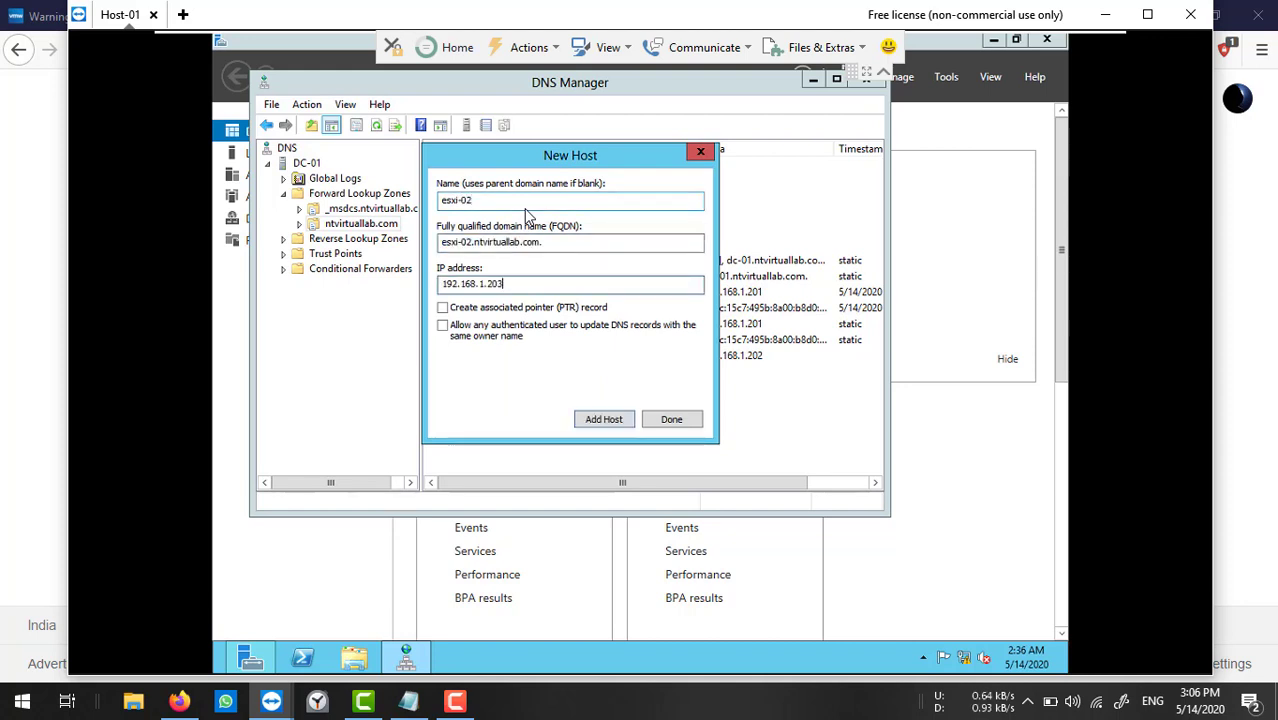
pyautogui.click(614, 420)
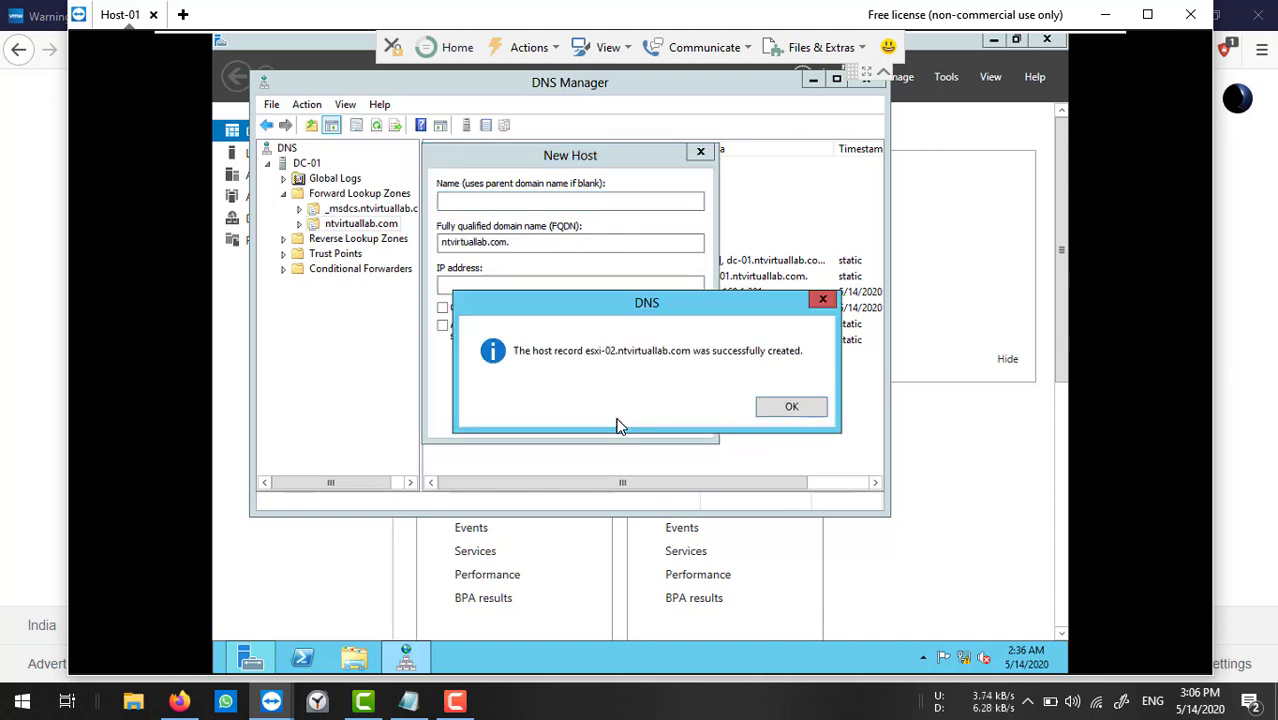
pyautogui.click(784, 410)
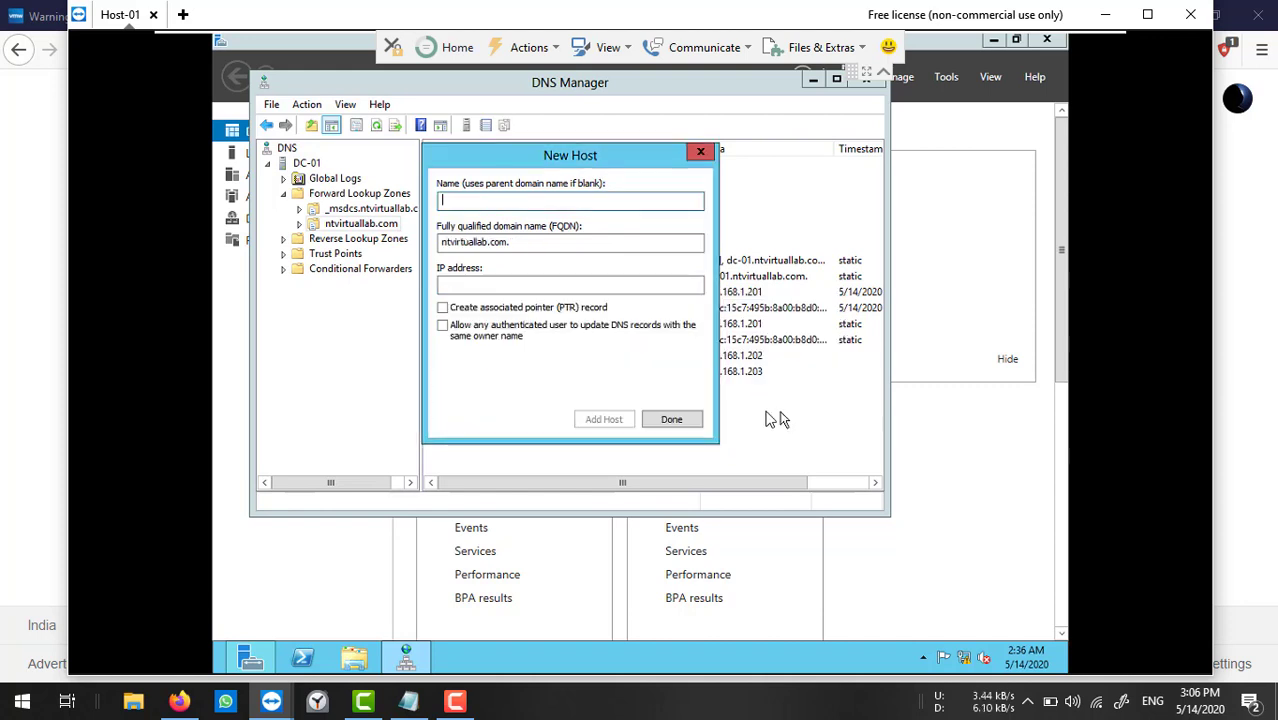
pyautogui.click(674, 421)
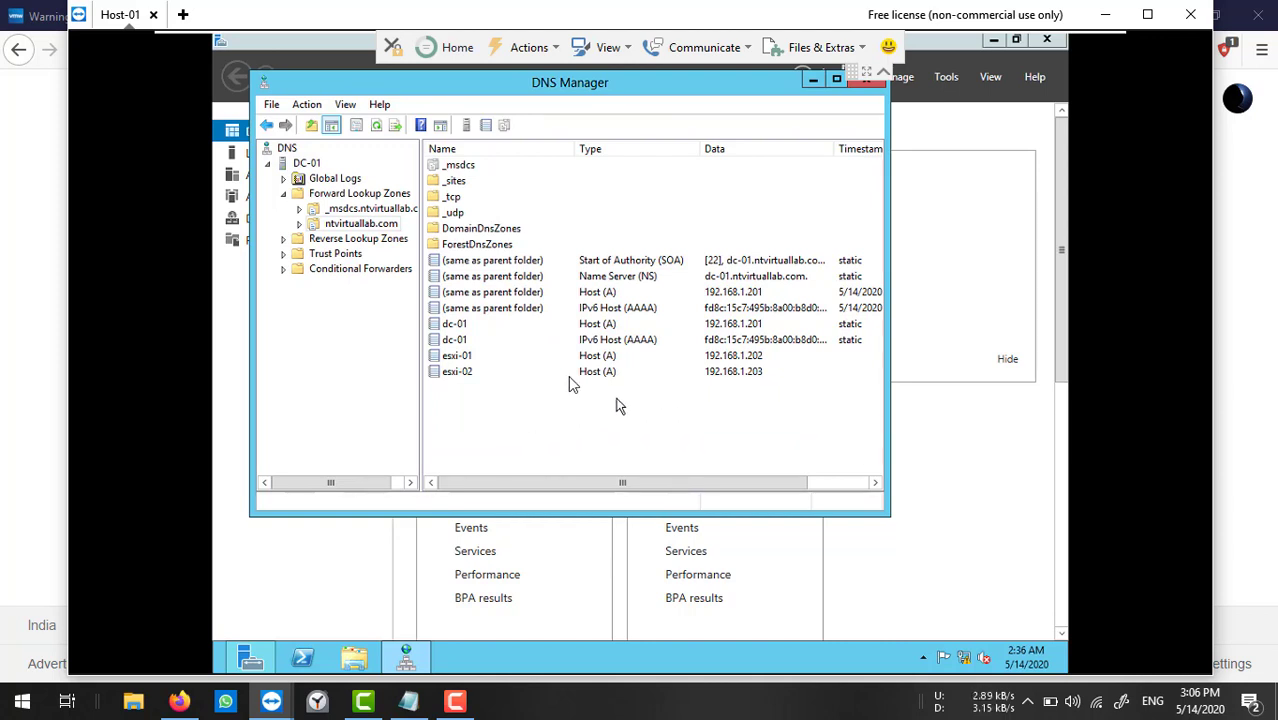
pyautogui.moveTo(687, 86); pyautogui.dragTo(689, 116)
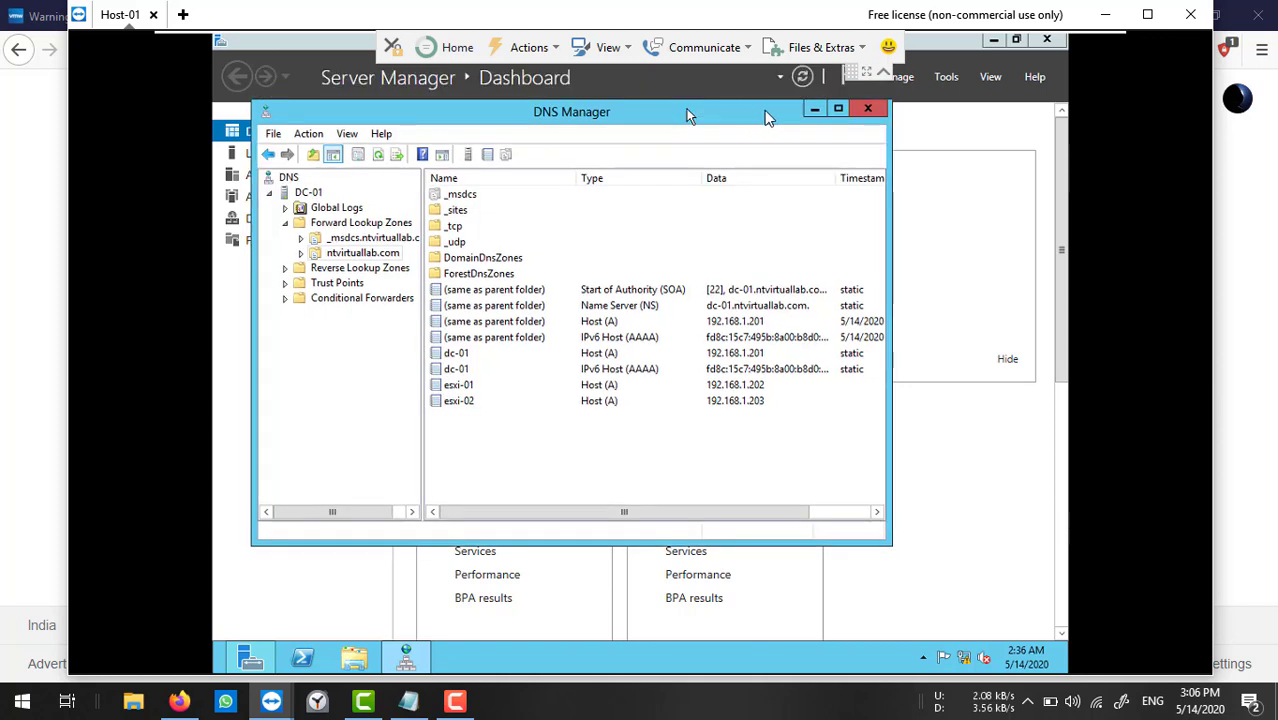
# Close DNS Manager, minimize Server Manager and refresh the DC's desktop.
pyautogui.click(866, 110)
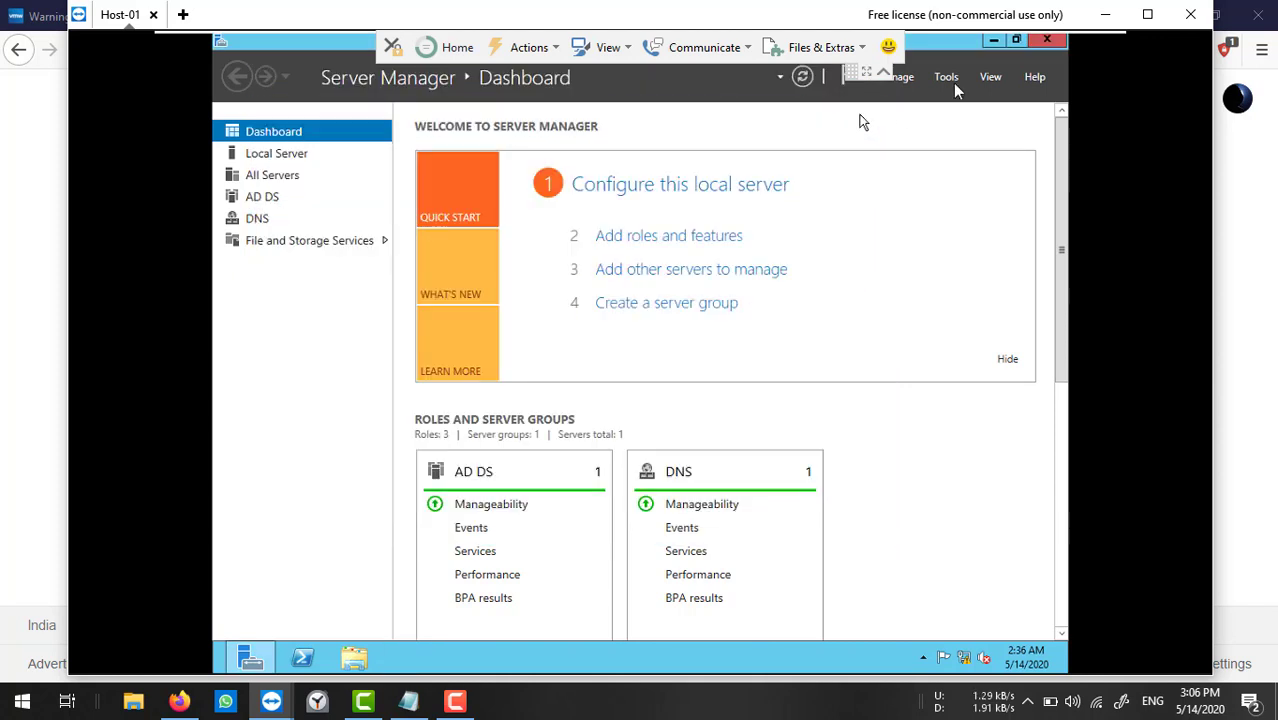
pyautogui.click(995, 42)
pyautogui.rightClick(629, 271)
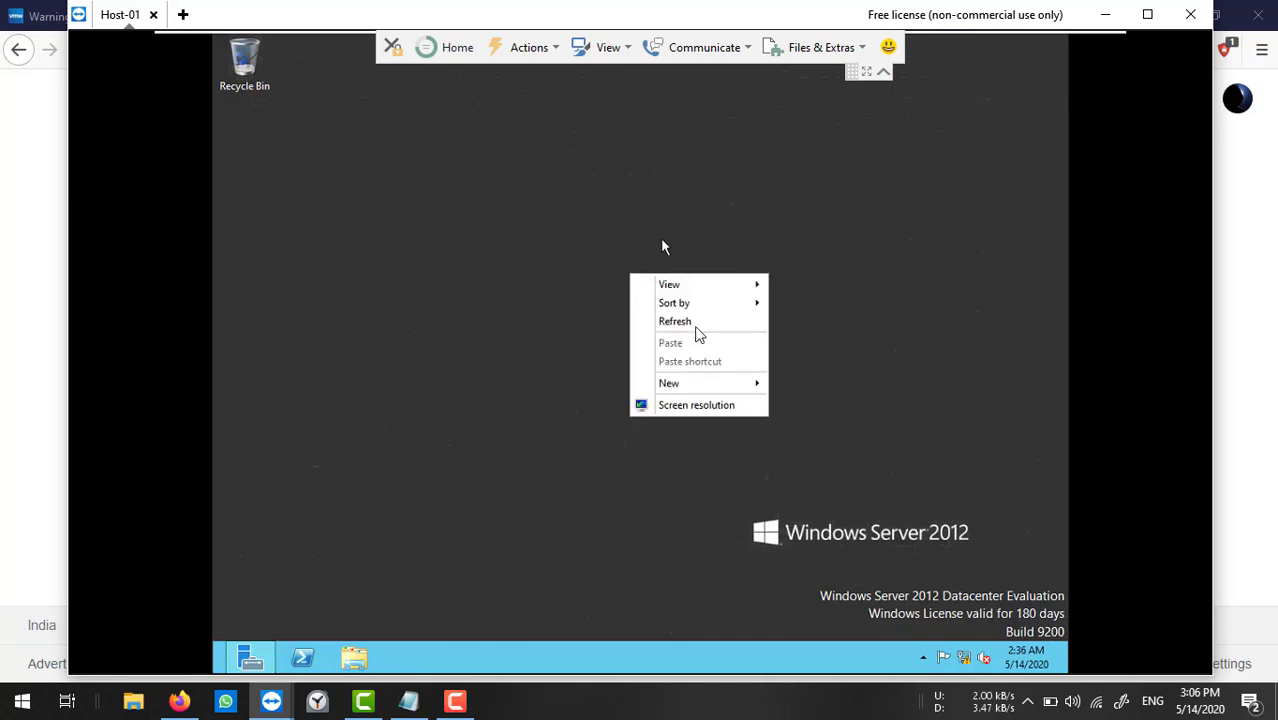
pyautogui.click(684, 324)
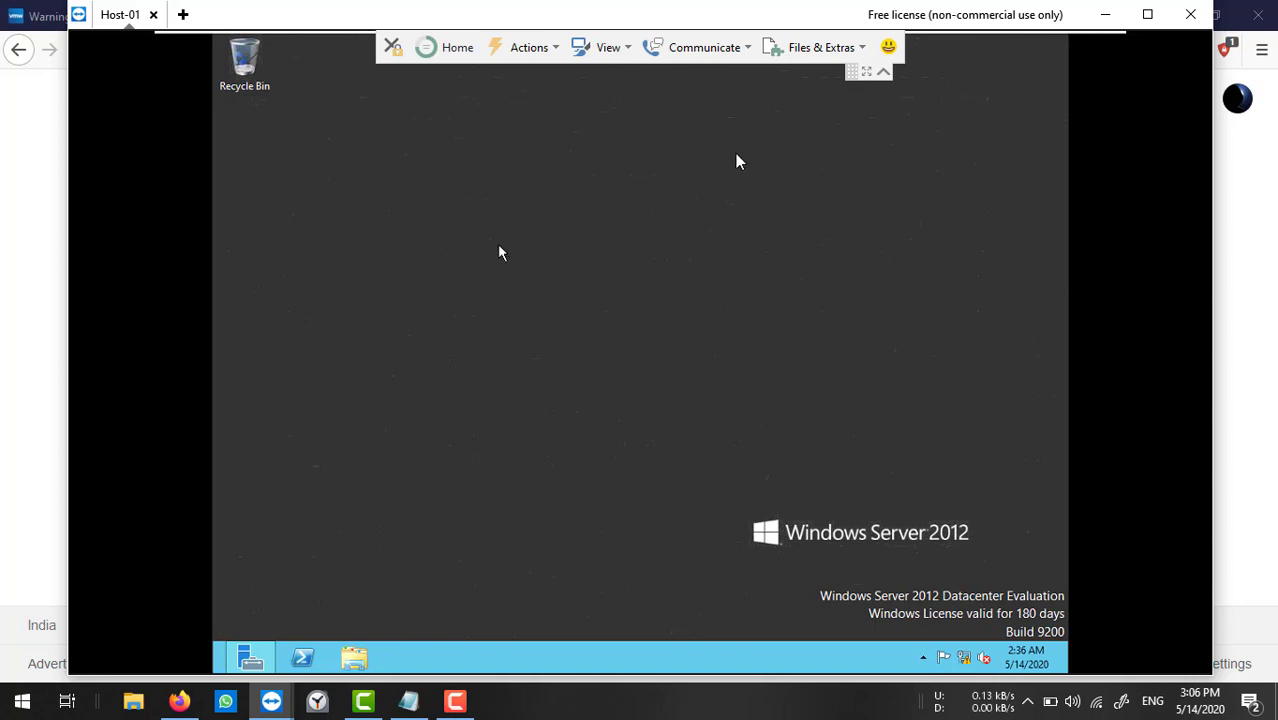
# Minimize the full-screen VM view and dismiss TeamViewer's sponsored session notice.
pyautogui.moveTo(1075, 45)
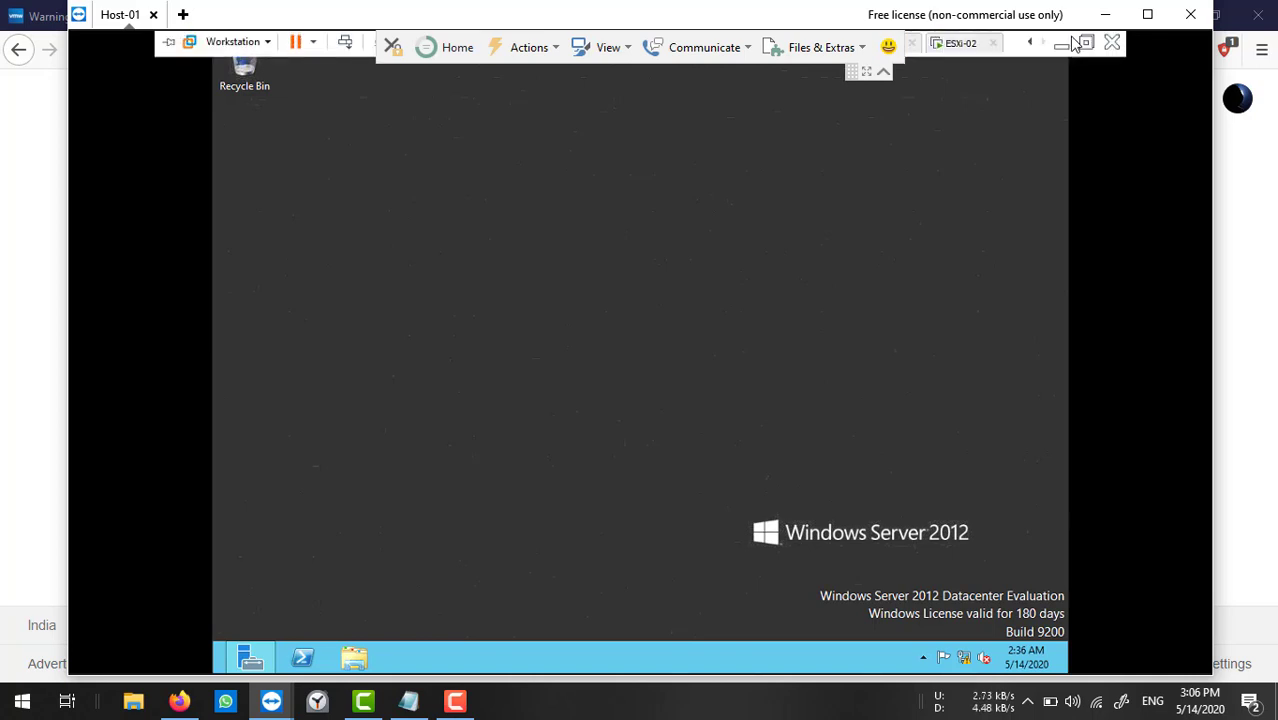
pyautogui.click(1063, 45)
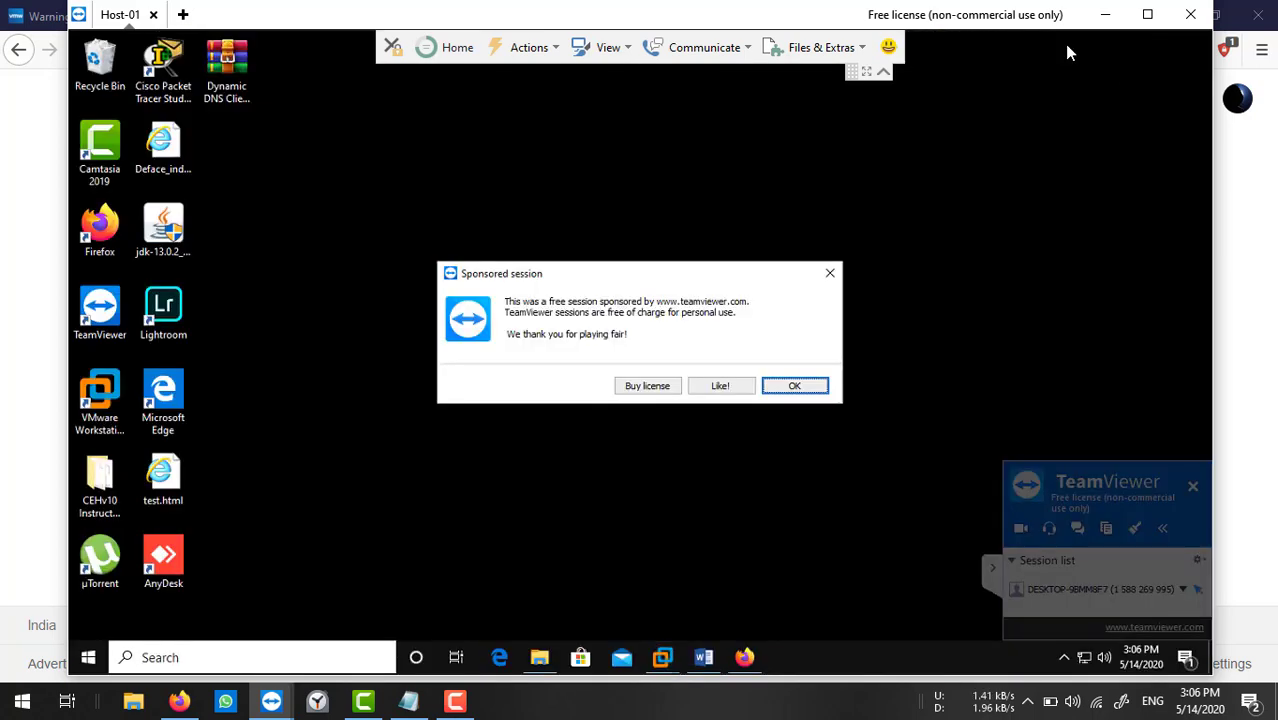
pyautogui.click(829, 273)
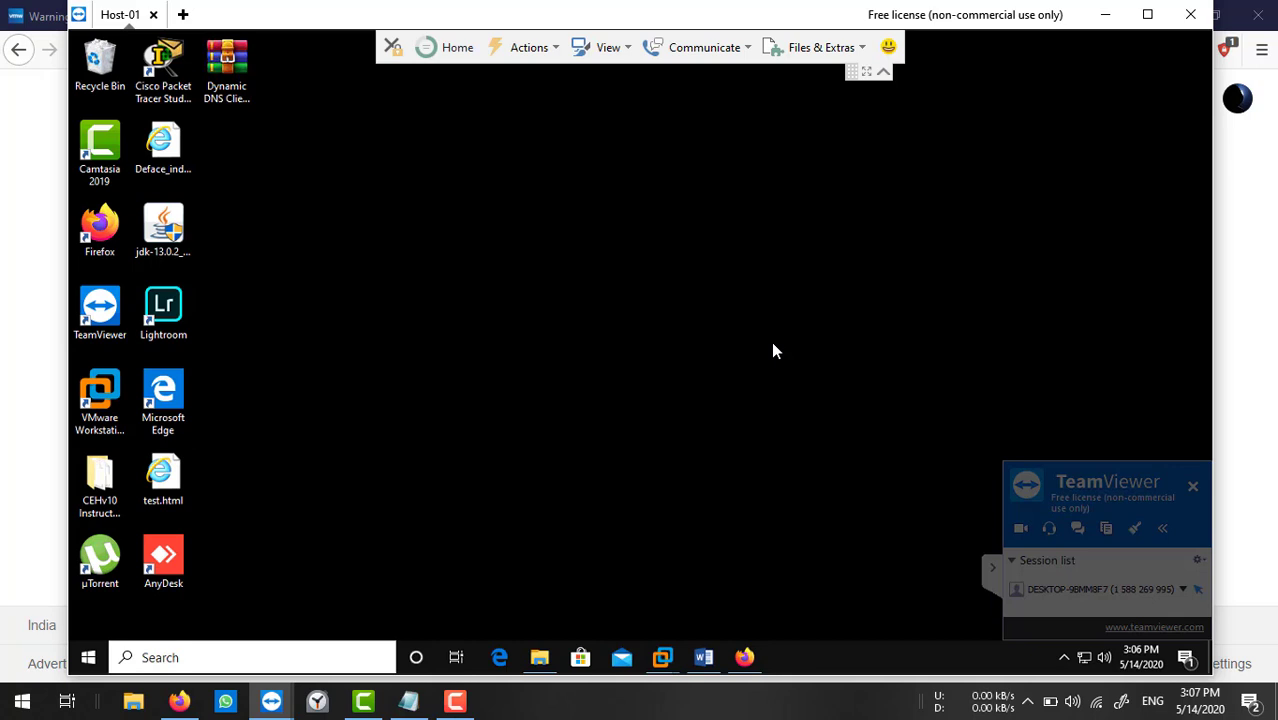
# Browse from This PC to the C:\Windows\System32\drivers\etc folder.
pyautogui.click(535, 662)
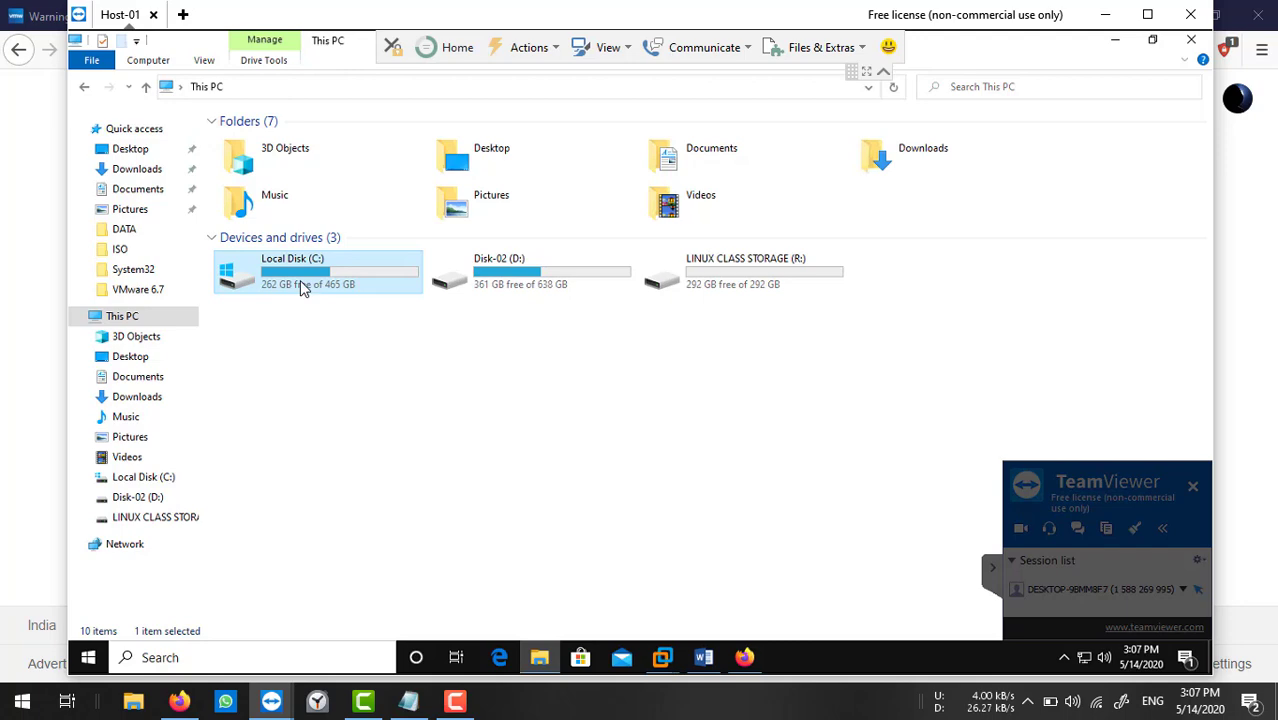
pyautogui.doubleClick(302, 286)
pyautogui.doubleClick(268, 370)
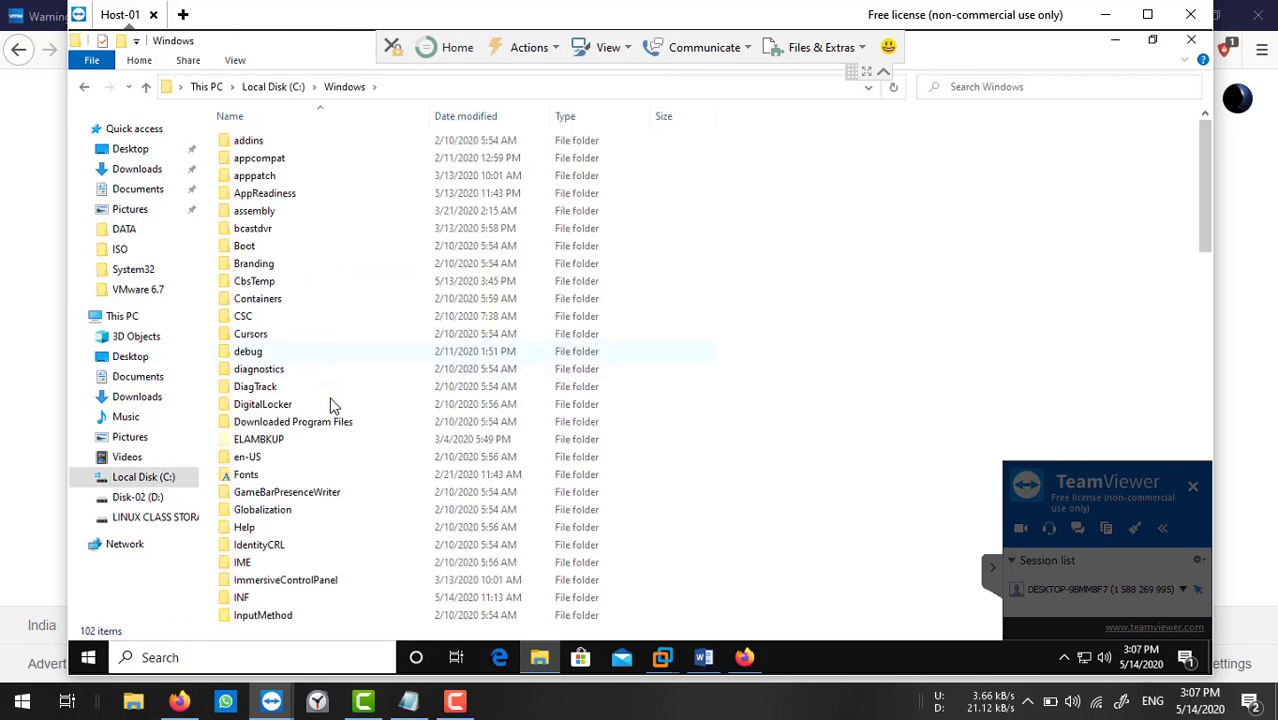
pyautogui.scroll(-15, 290, 558)
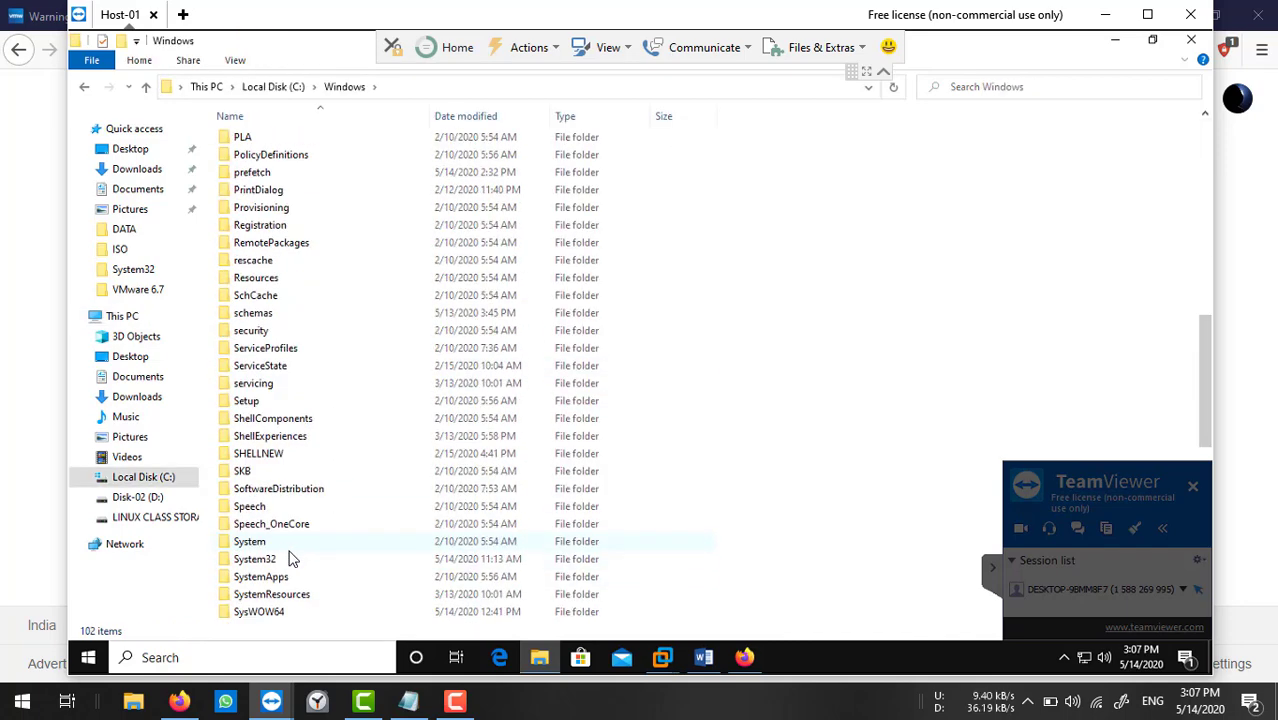
pyautogui.doubleClick(285, 559)
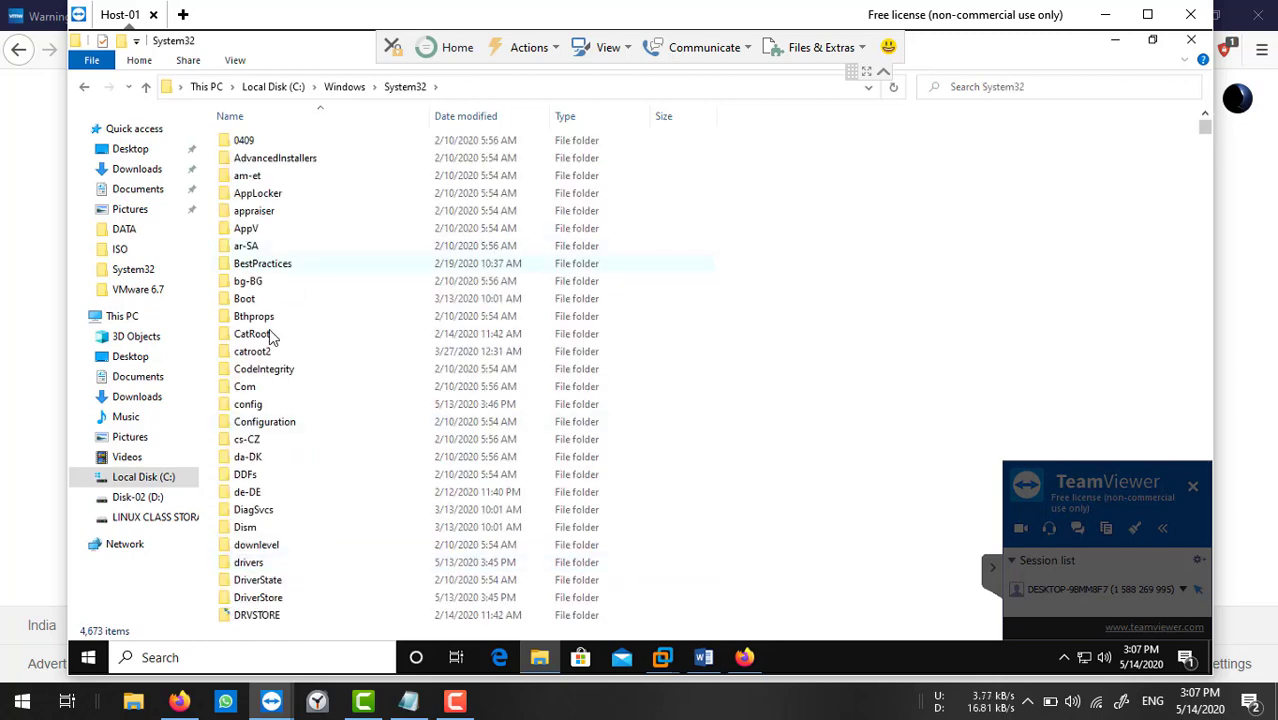
pyautogui.doubleClick(266, 562)
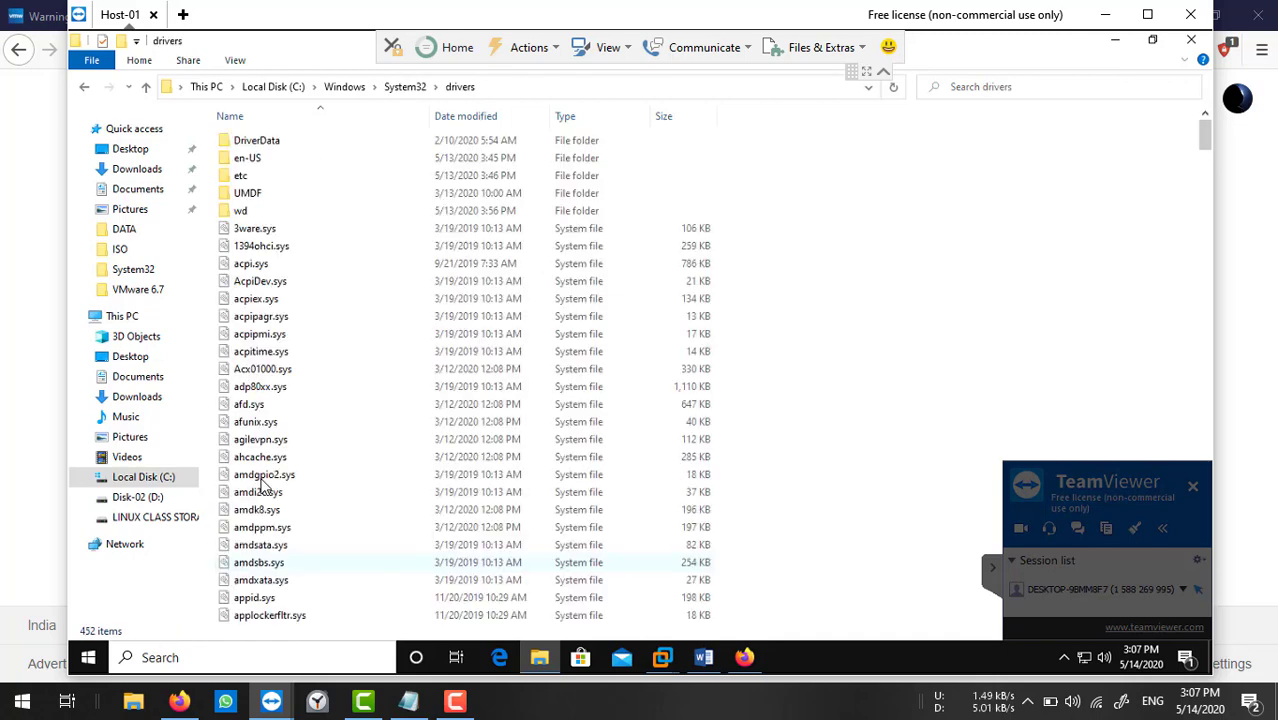
pyautogui.doubleClick(256, 177)
# Open the hosts file with Edit with Notepad++.
pyautogui.click(256, 147)
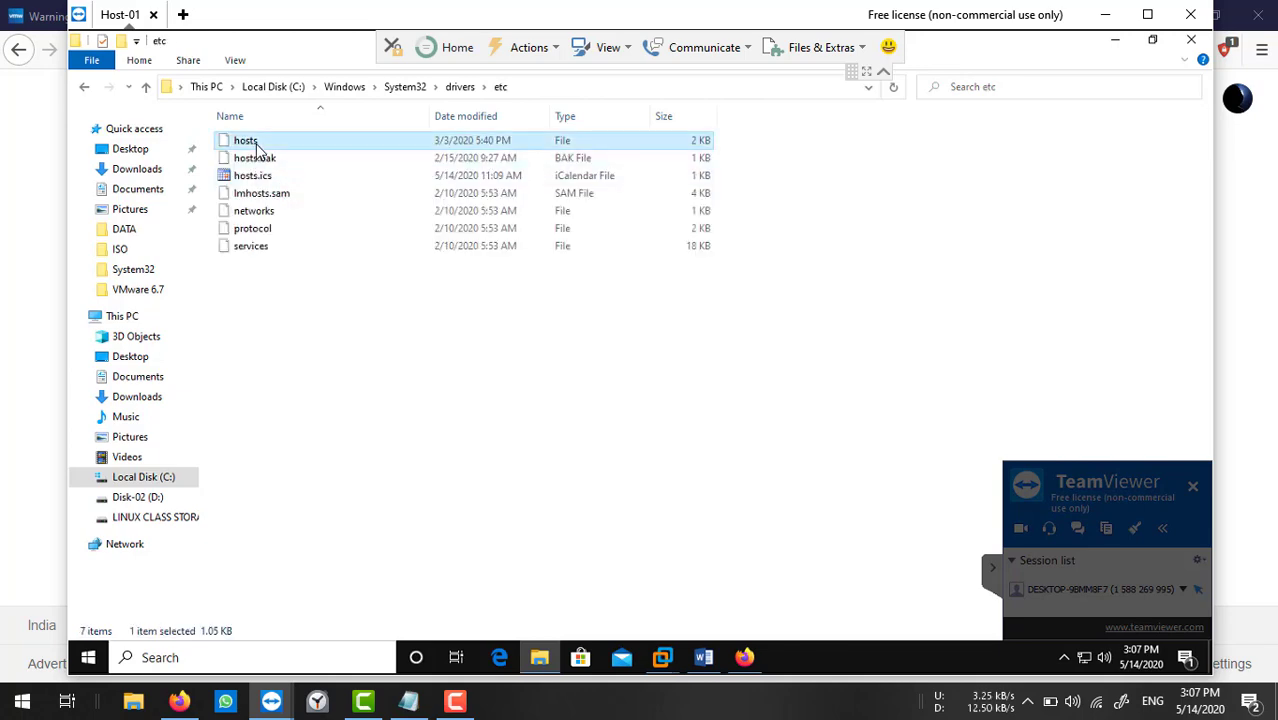
pyautogui.rightClick(256, 145)
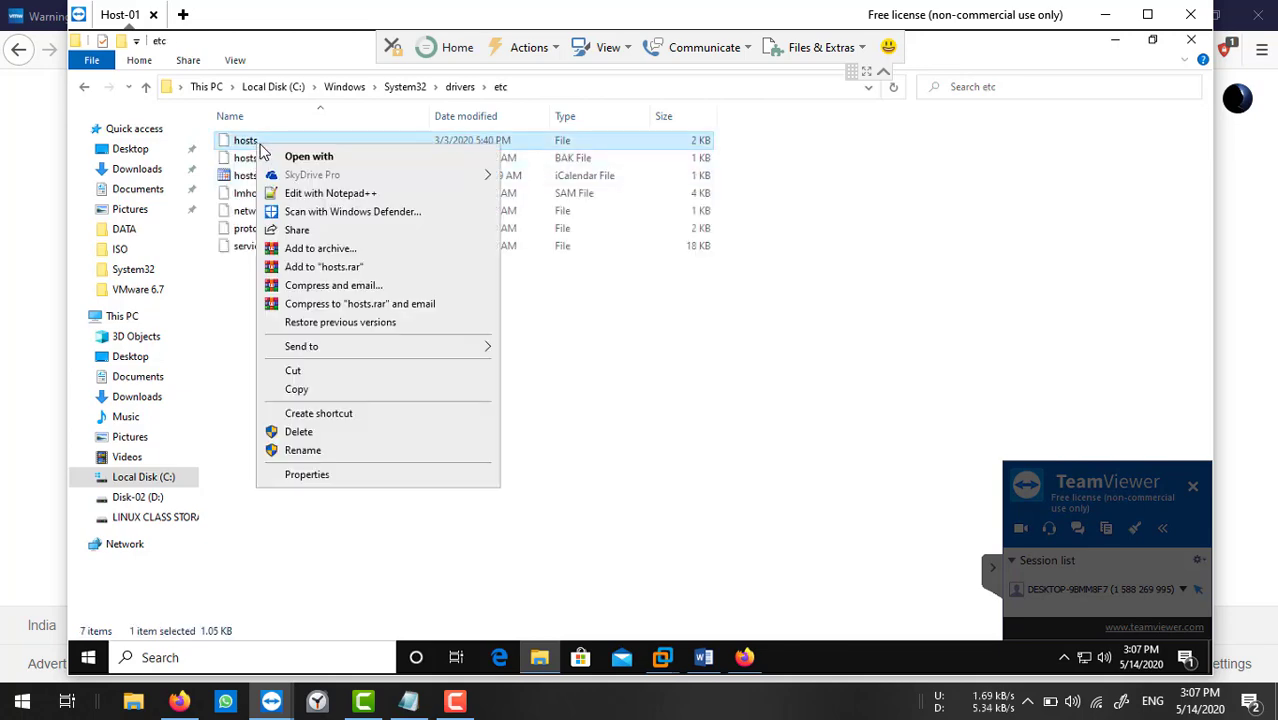
pyautogui.click(312, 195)
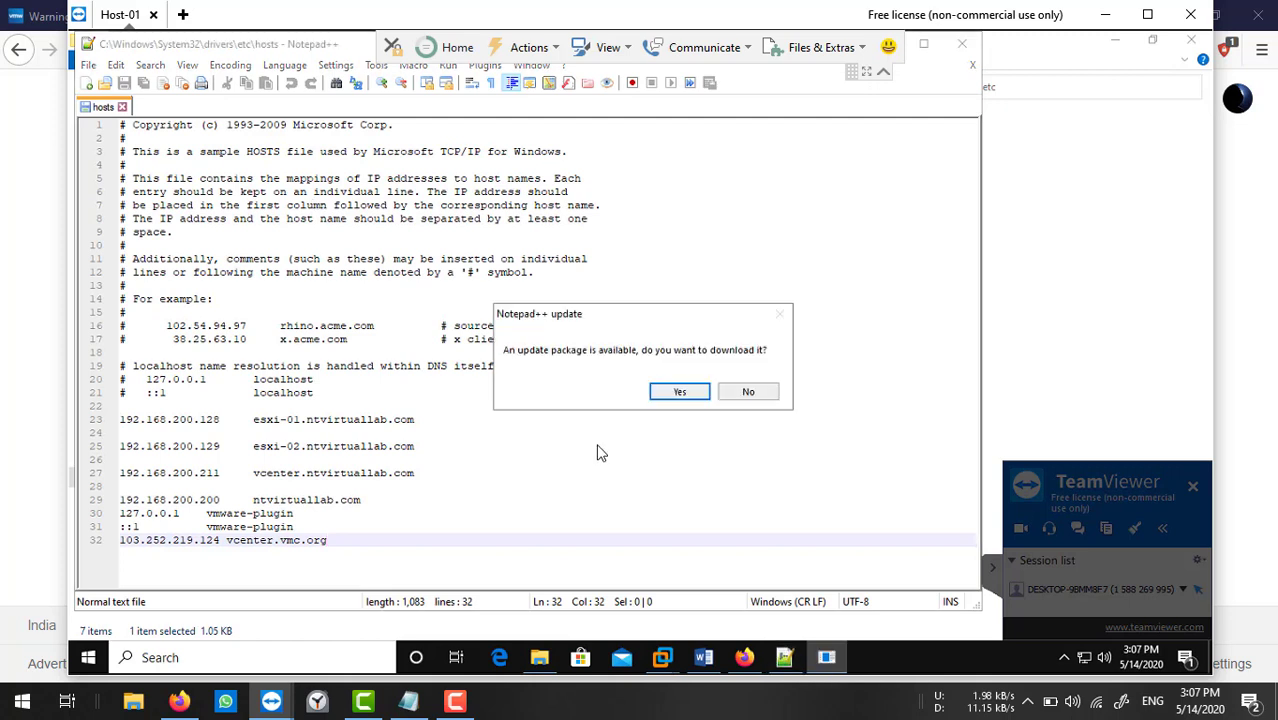
# Decline the update, set esxi-01 to 192.168.1.202 and paste the 192.168.1 subnet into esxi-02.
pyautogui.click(748, 392)
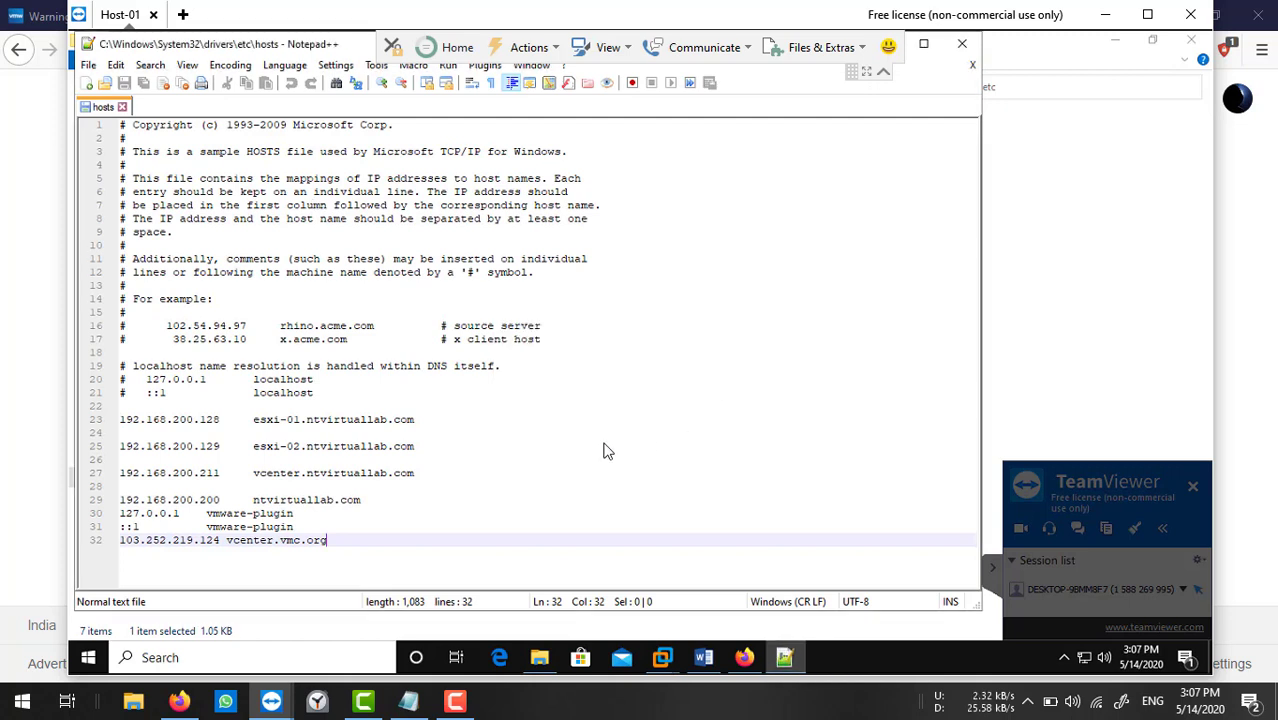
pyautogui.click(195, 423)
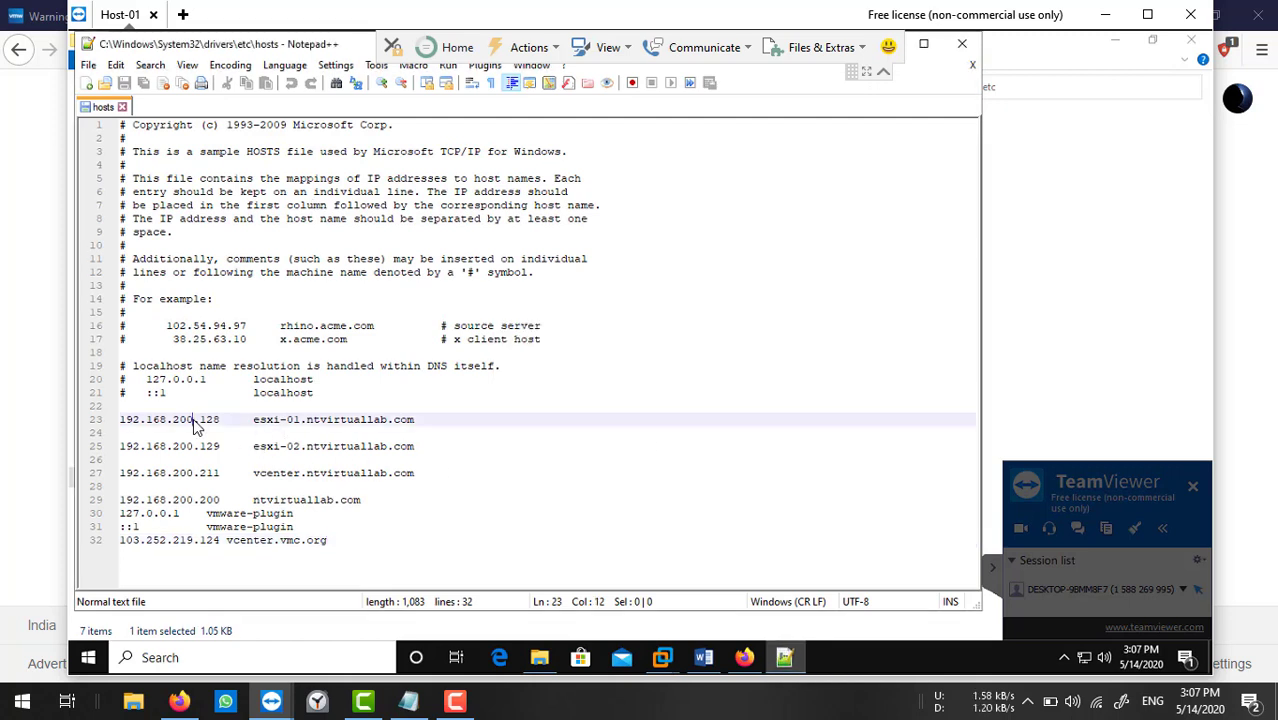
pyautogui.press('BackSpace')
pyautogui.press('BackSpace')
pyautogui.press('BackSpace')
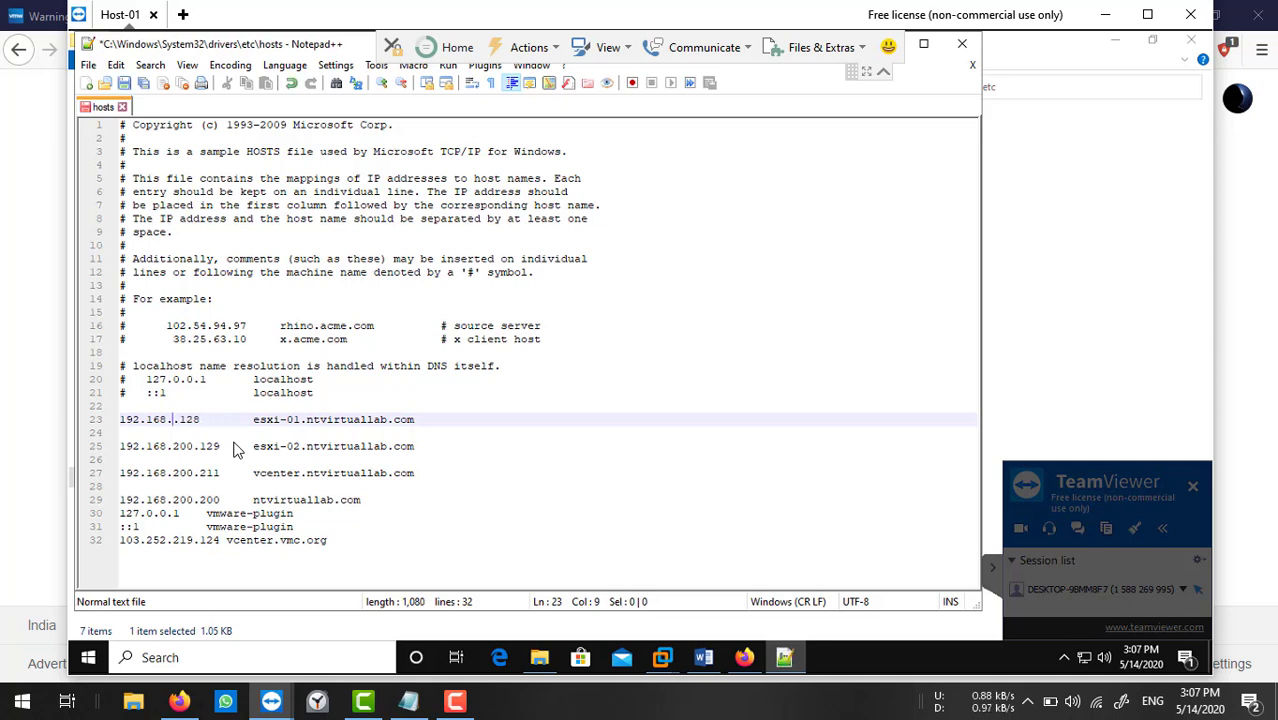
pyautogui.write('1')
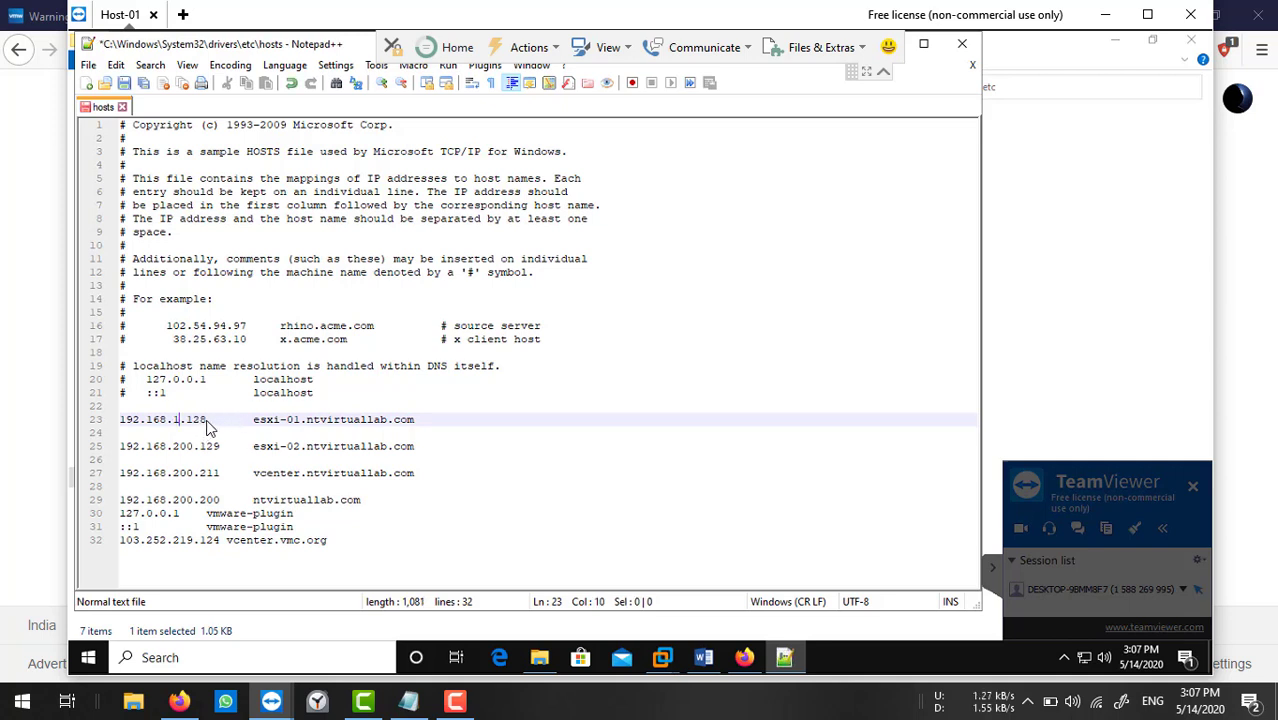
pyautogui.press('Right')
pyautogui.press('Delete')
pyautogui.press('Delete')
pyautogui.press('Delete')
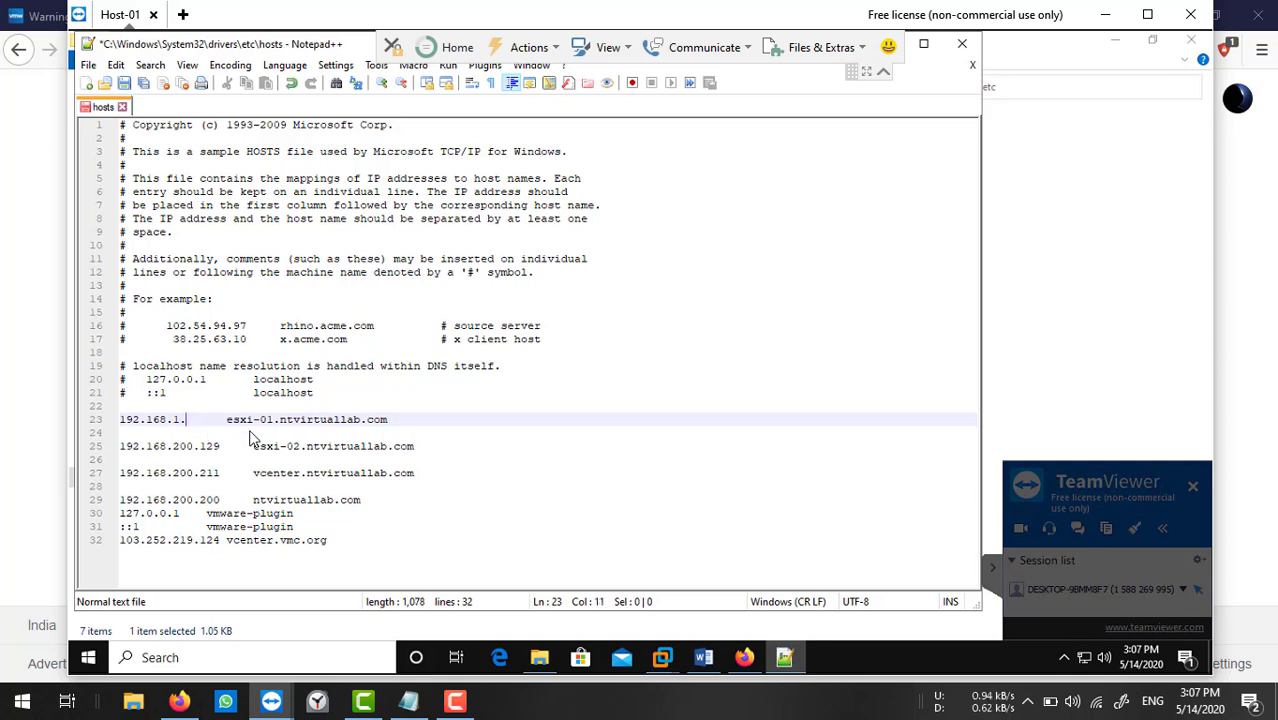
pyautogui.write('202')
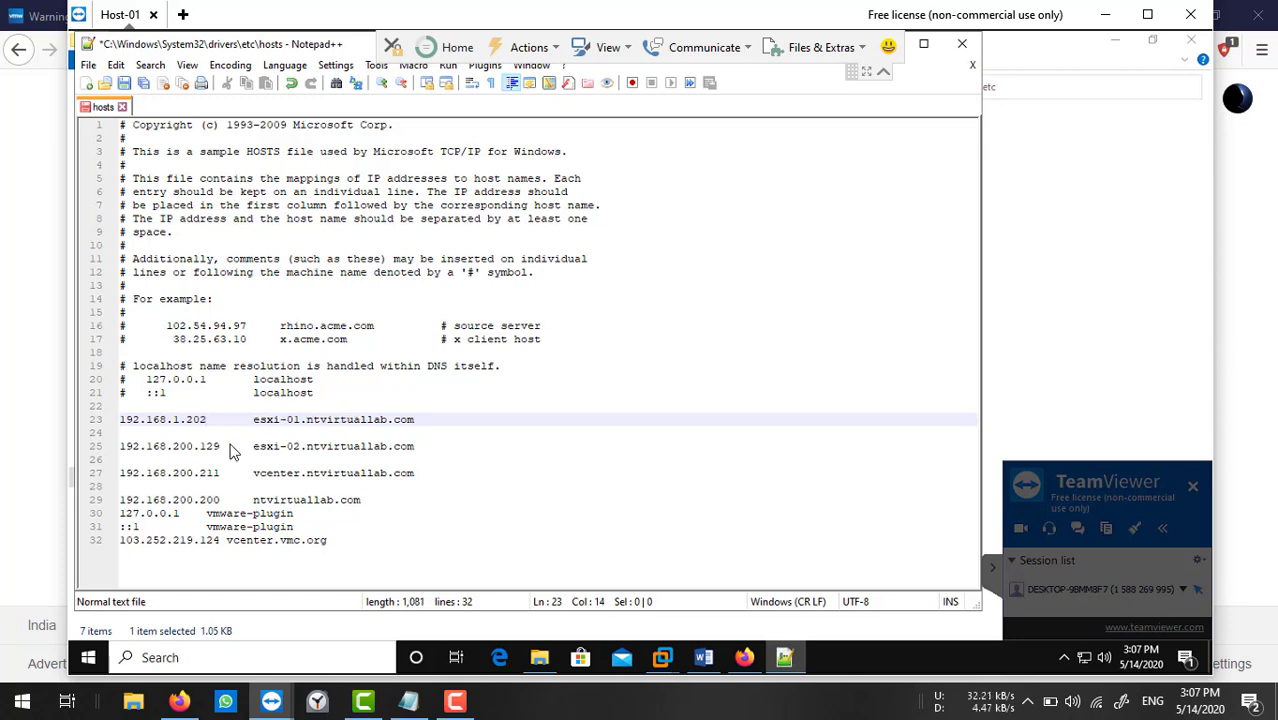
pyautogui.moveTo(173, 424); pyautogui.dragTo(222, 455)
pyautogui.write('1.202')
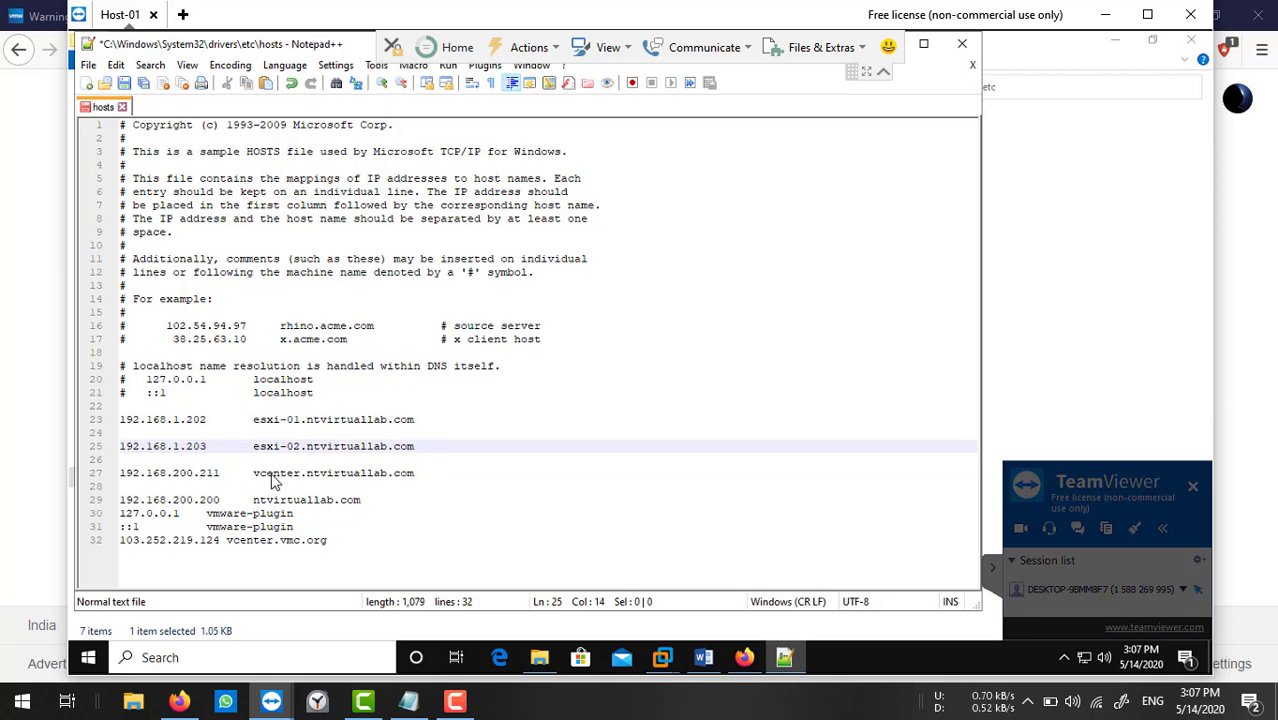
# Delete the vcenter.ntvirtuallab.com entry and change the ntvirtuallab.com address to 192.168.1.202.
pyautogui.click(172, 476)
pyautogui.keyDown('shift'); pyautogui.click(219, 480); pyautogui.keyUp('shift')
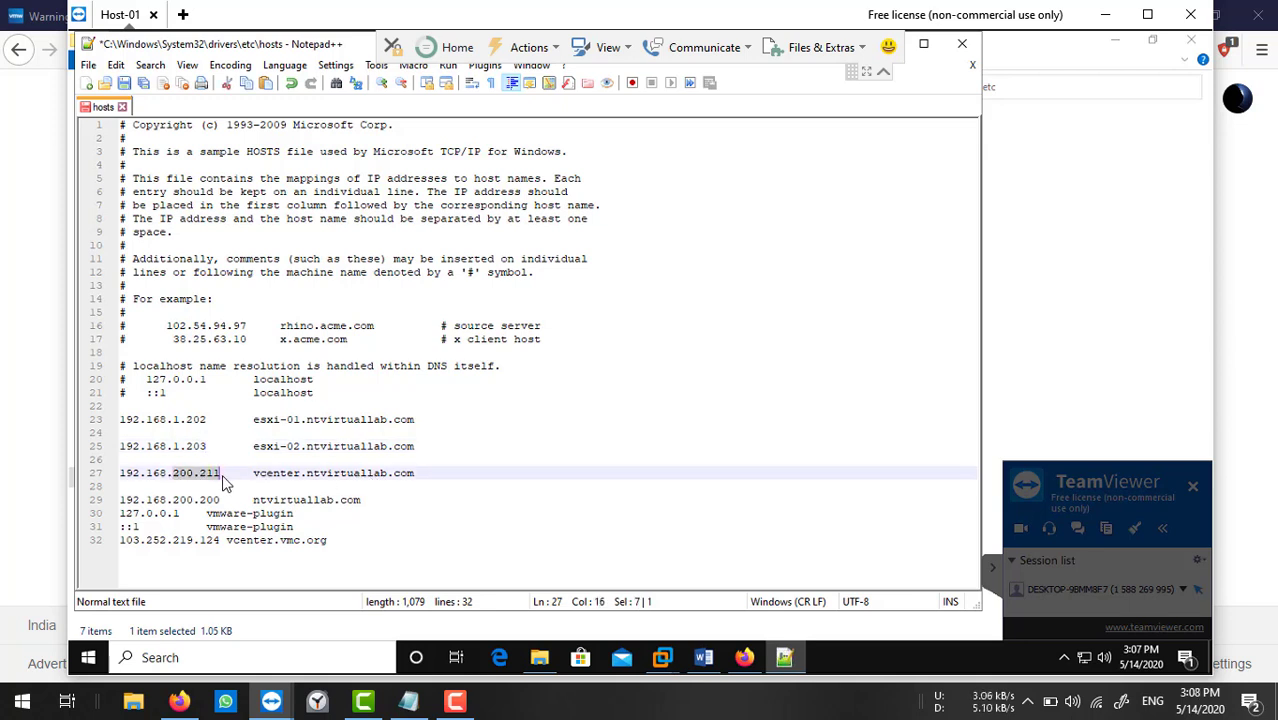
pyautogui.write('1.202')
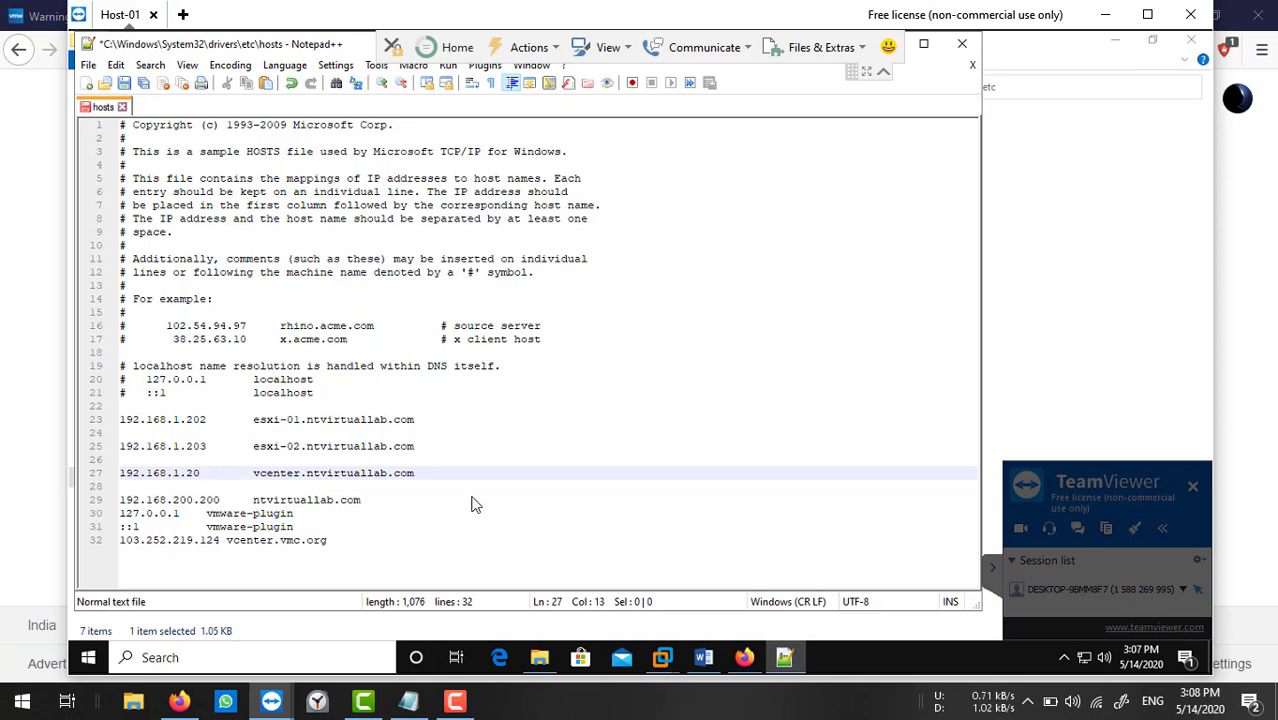
pyautogui.moveTo(425, 472); pyautogui.dragTo(122, 478)
pyautogui.press('Delete')
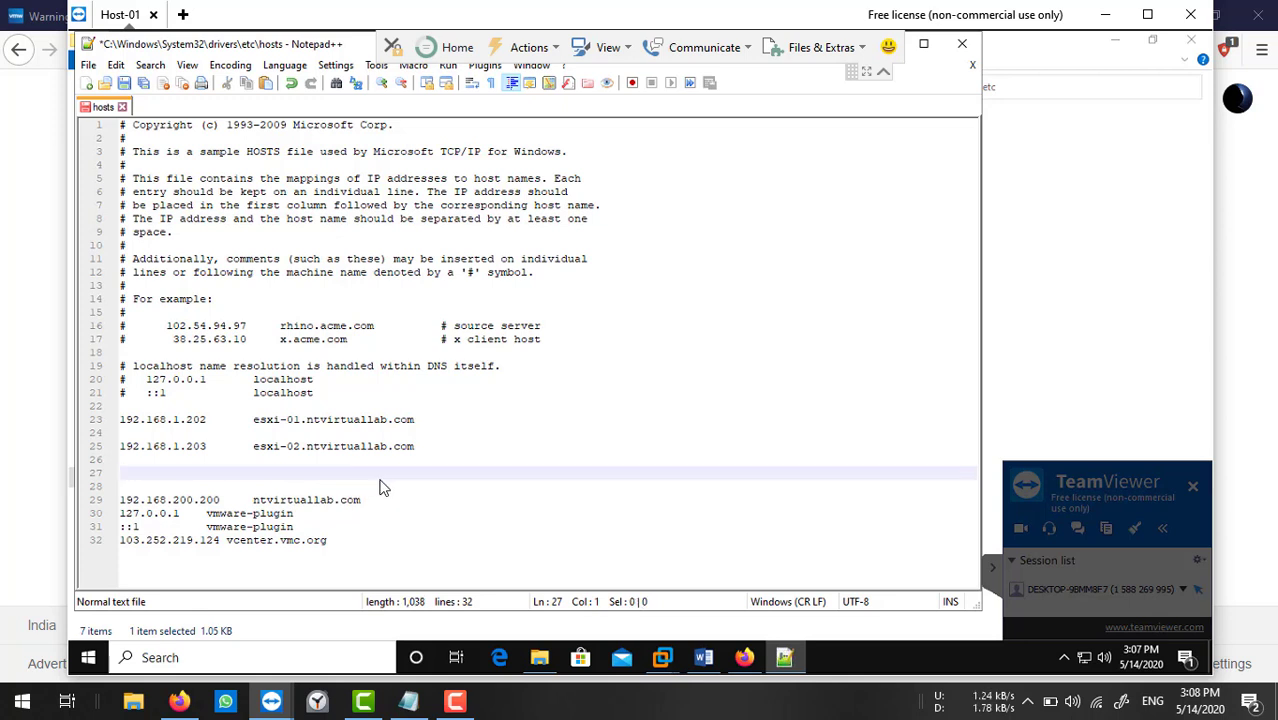
pyautogui.moveTo(379, 476); pyautogui.dragTo(291, 520)
pyautogui.click(293, 476)
pyautogui.moveTo(173, 502); pyautogui.dragTo(221, 508)
pyautogui.write('1.202  ')
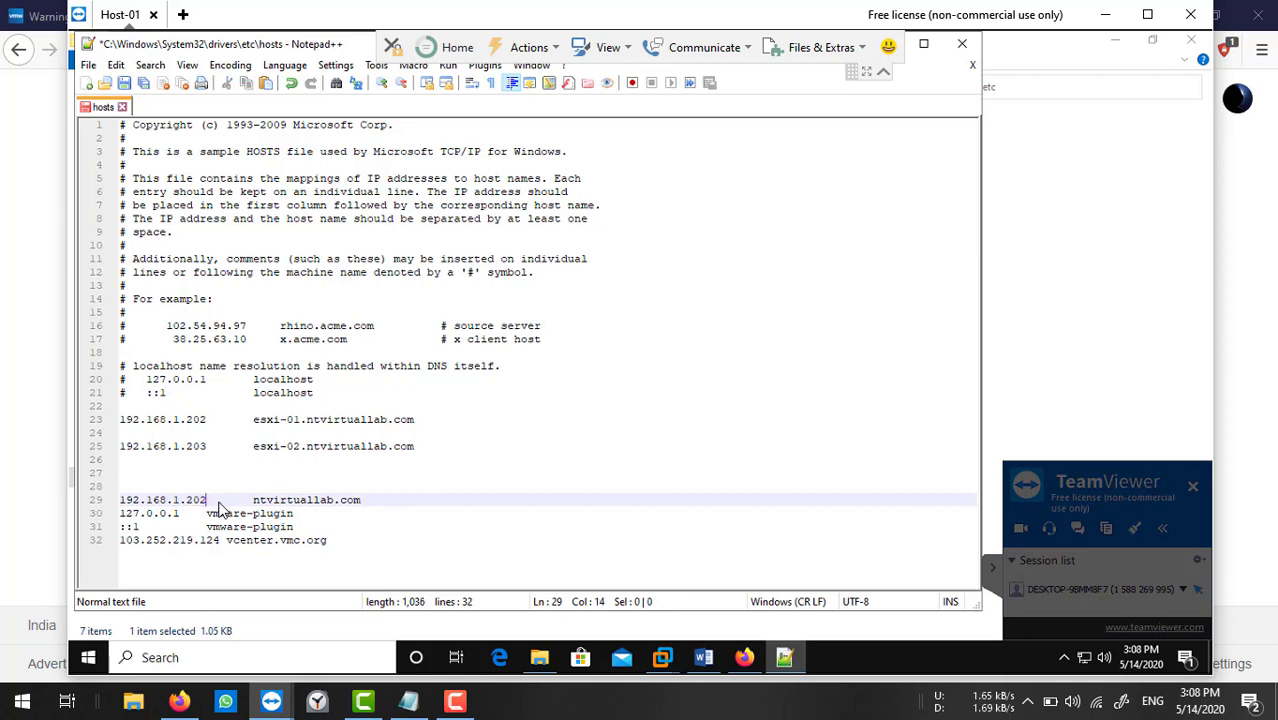
pyautogui.write('1')
# Add the dc-01 entry with IP 192.168.1.201 on empty line 27.
pyautogui.click(155, 478)
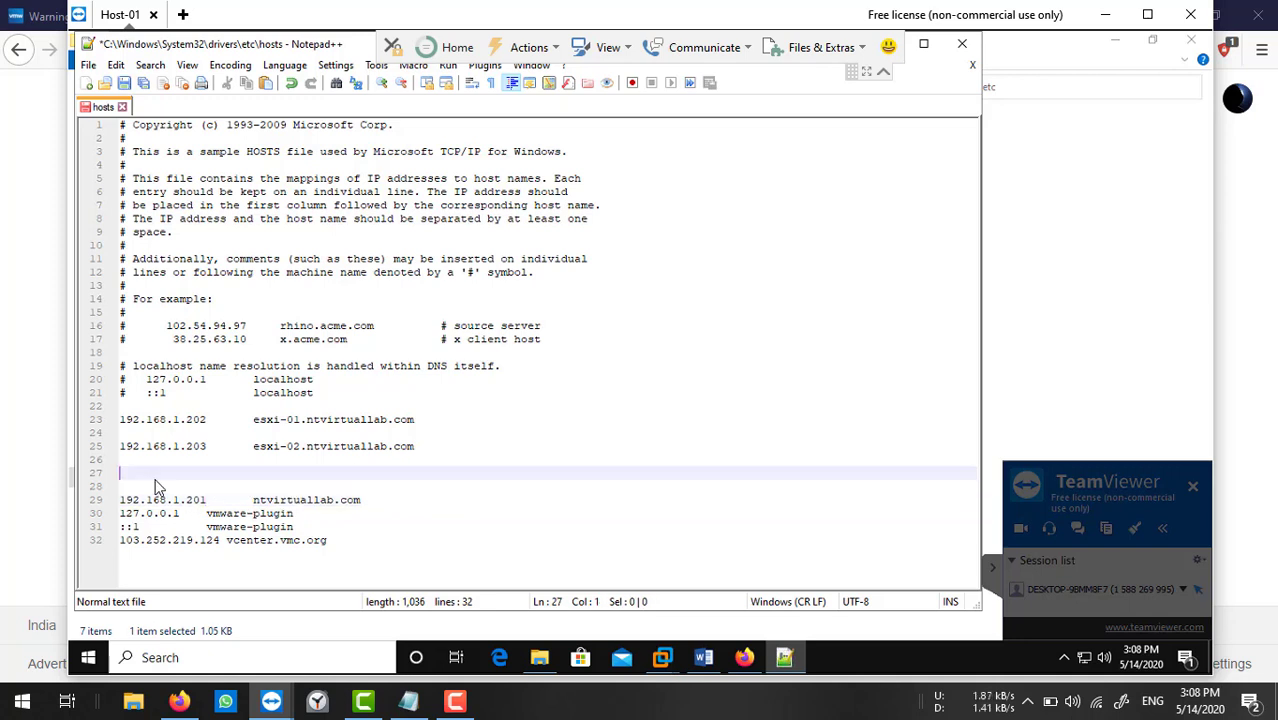
pyautogui.write('dc-01.n')
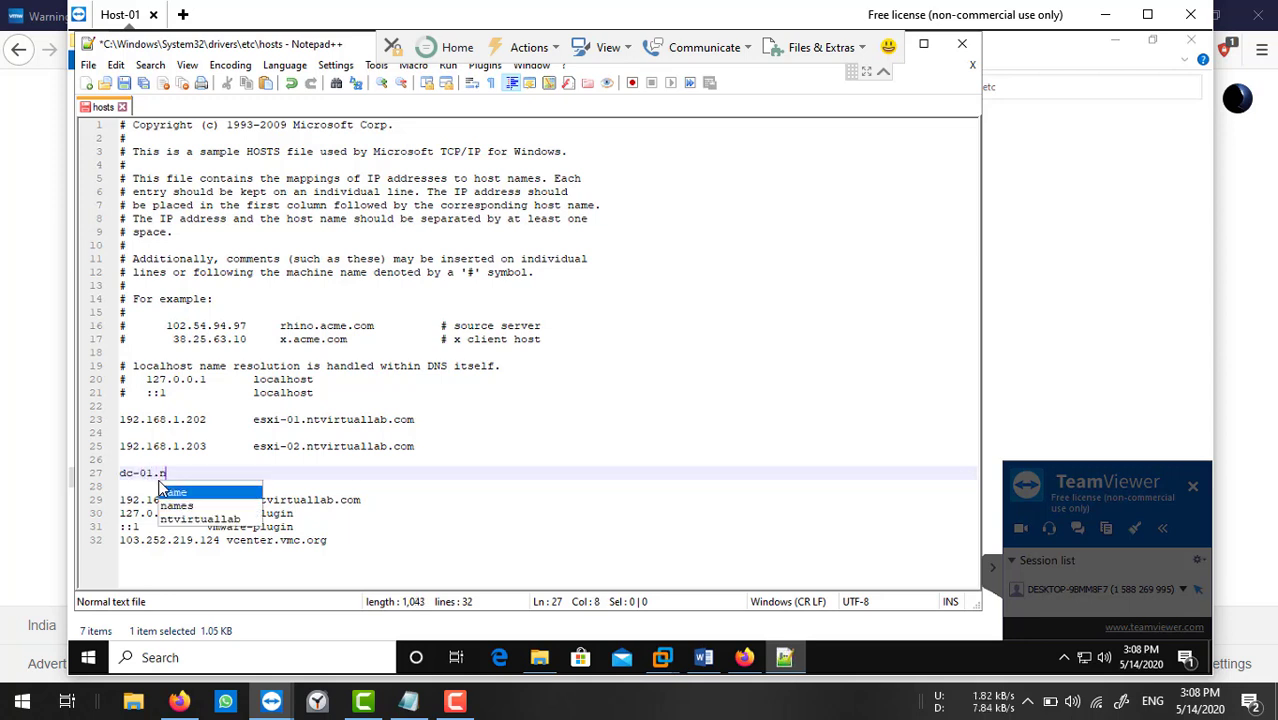
pyautogui.write('tvirtual')
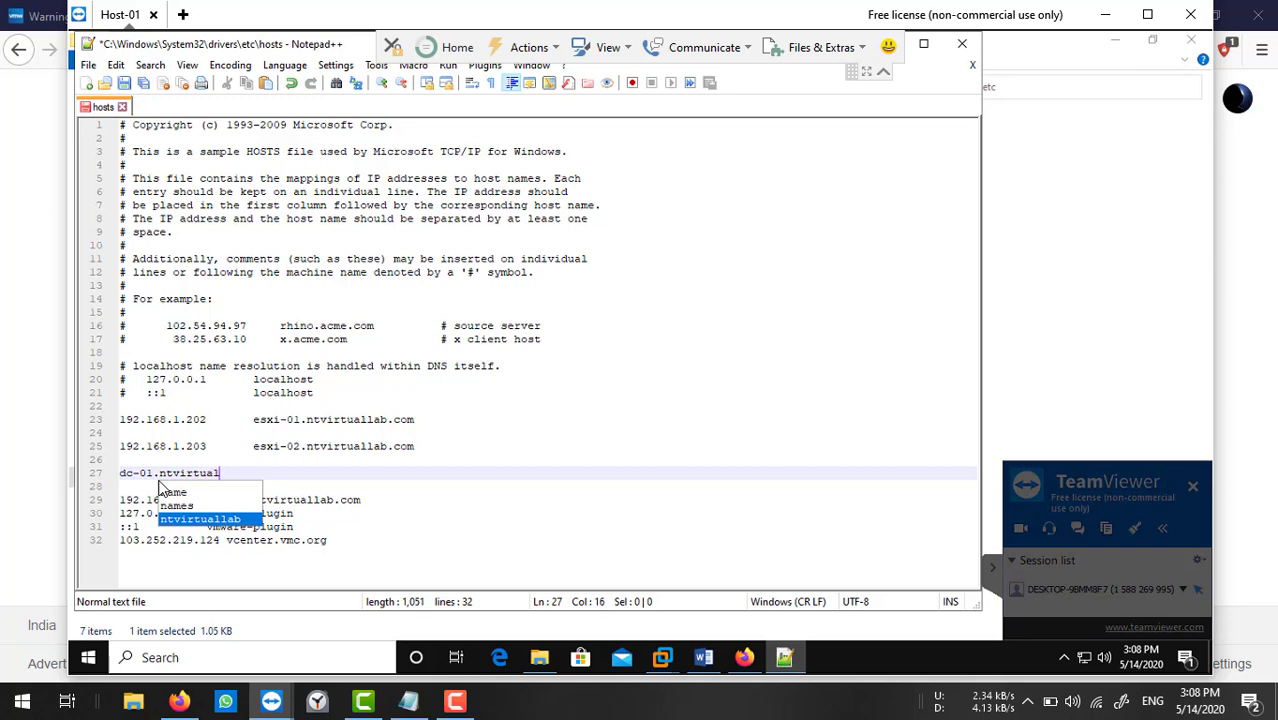
pyautogui.write(';a')
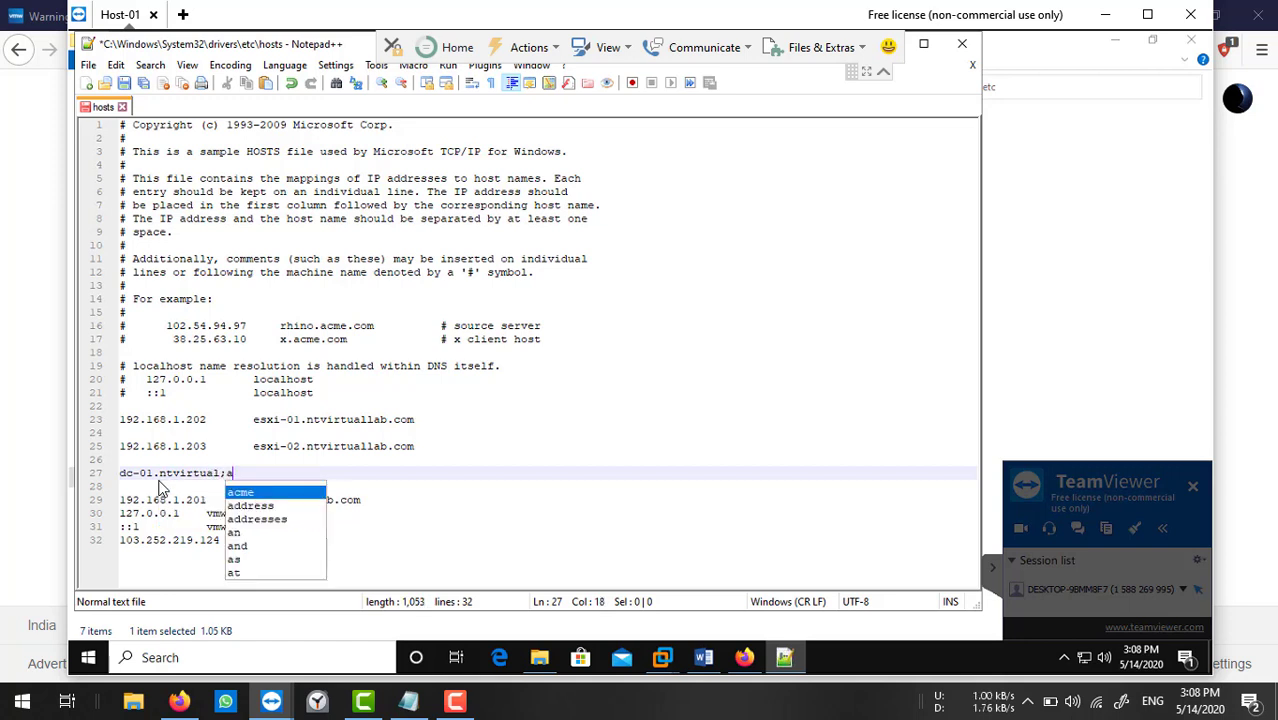
pyautogui.write('b.com')
pyautogui.press('Left')
pyautogui.press('Left')
pyautogui.press('Left')
pyautogui.press('Left')
pyautogui.press('Left')
pyautogui.press('Left')
pyautogui.press('Left')
pyautogui.press('Left')
pyautogui.press('Left')
pyautogui.press('Left')
pyautogui.press('Left')
pyautogui.press('Left')
pyautogui.press('Left')
pyautogui.press('Left')
pyautogui.press('Left')
pyautogui.press('Left')
pyautogui.press('Left')
pyautogui.press('Left')
pyautogui.press('Left')
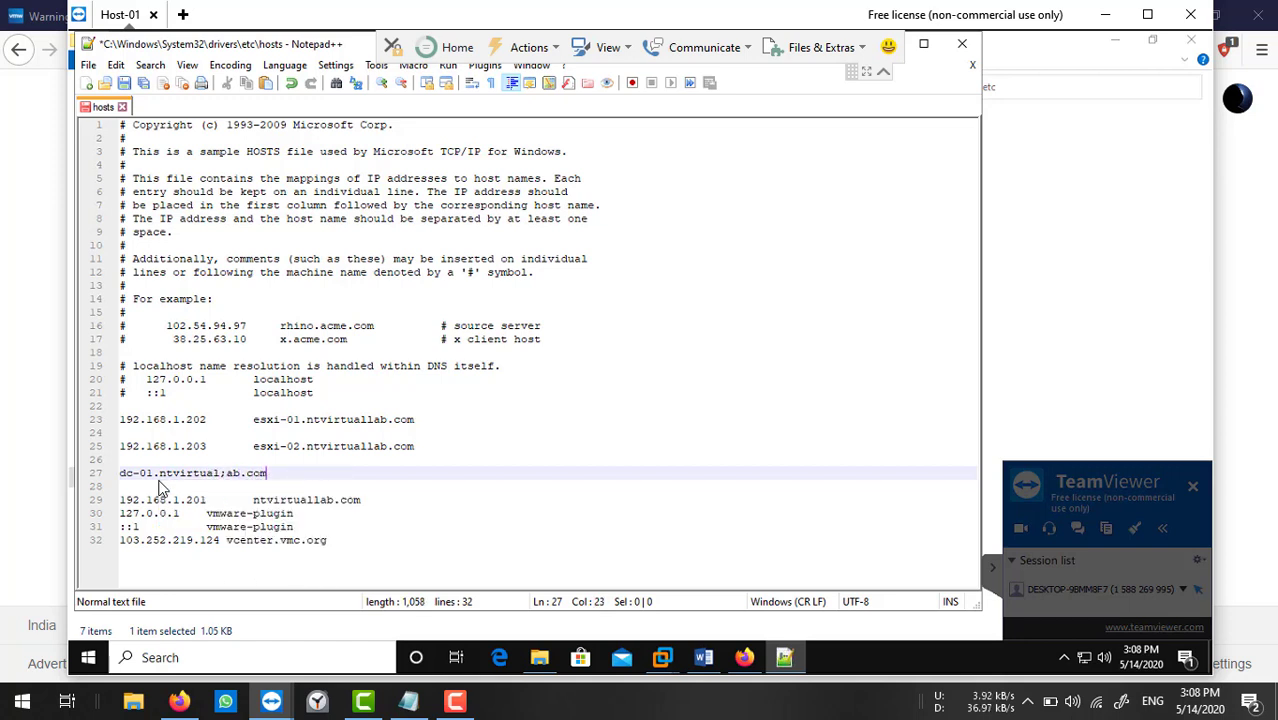
pyautogui.press('Left')
pyautogui.press('Left')
pyautogui.press('Left')
pyautogui.write('192.1')
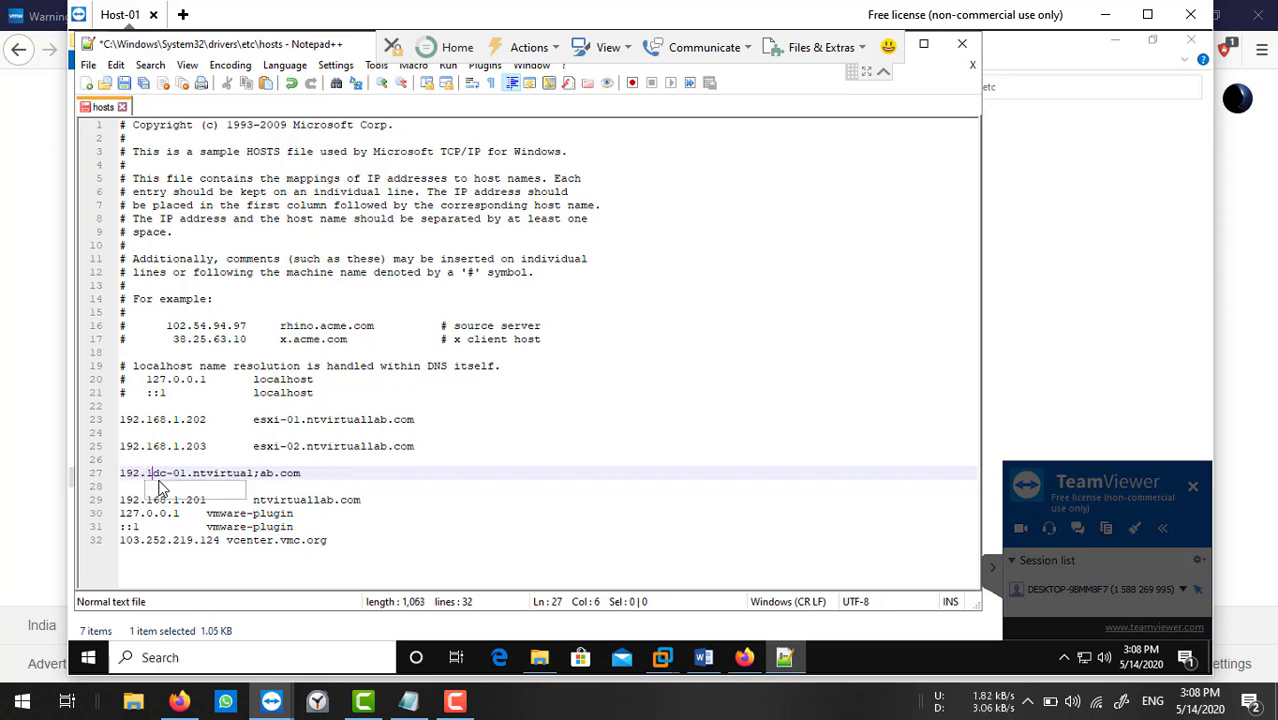
pyautogui.write('68.1')
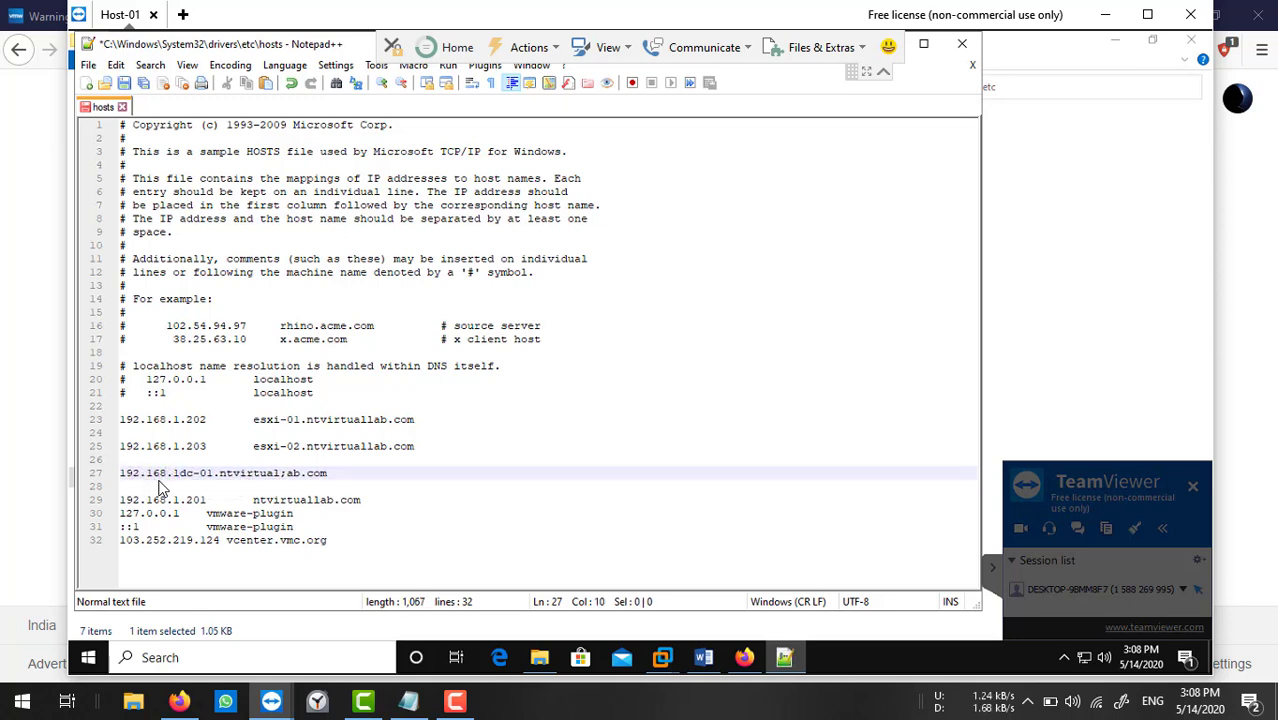
pyautogui.write('.201')
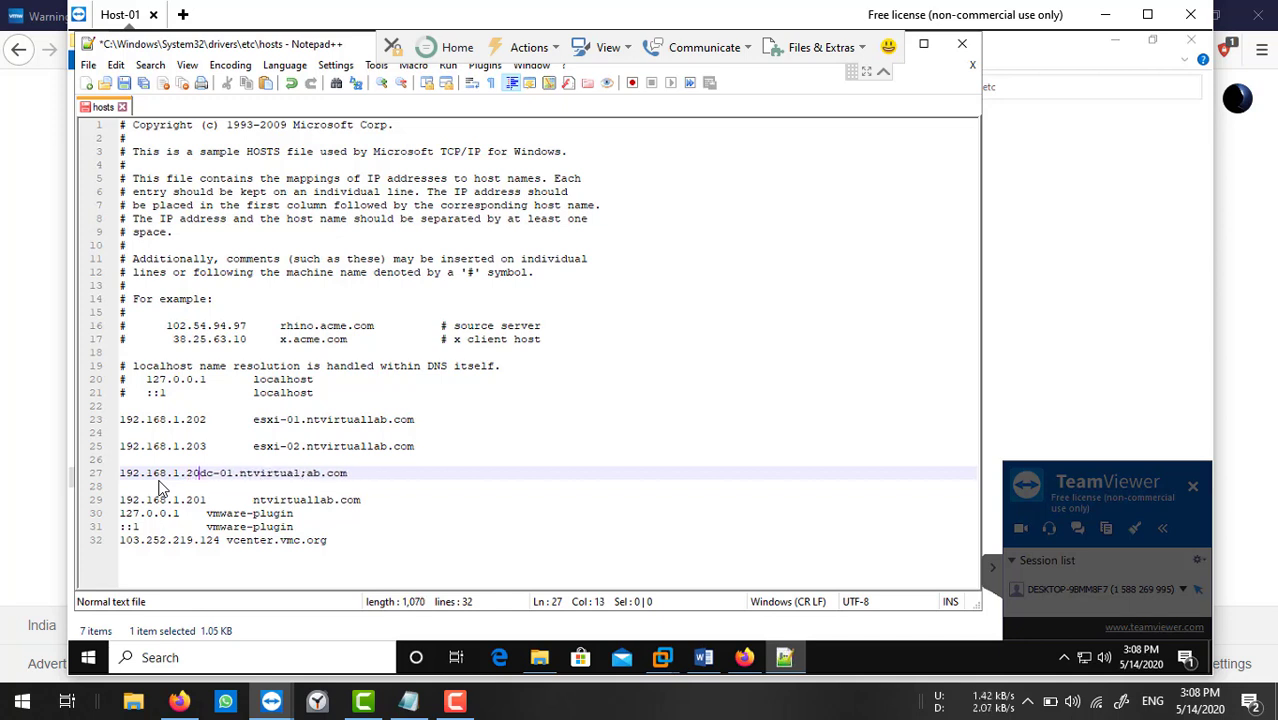
pyautogui.press('Tab')
pyautogui.press('Tab')
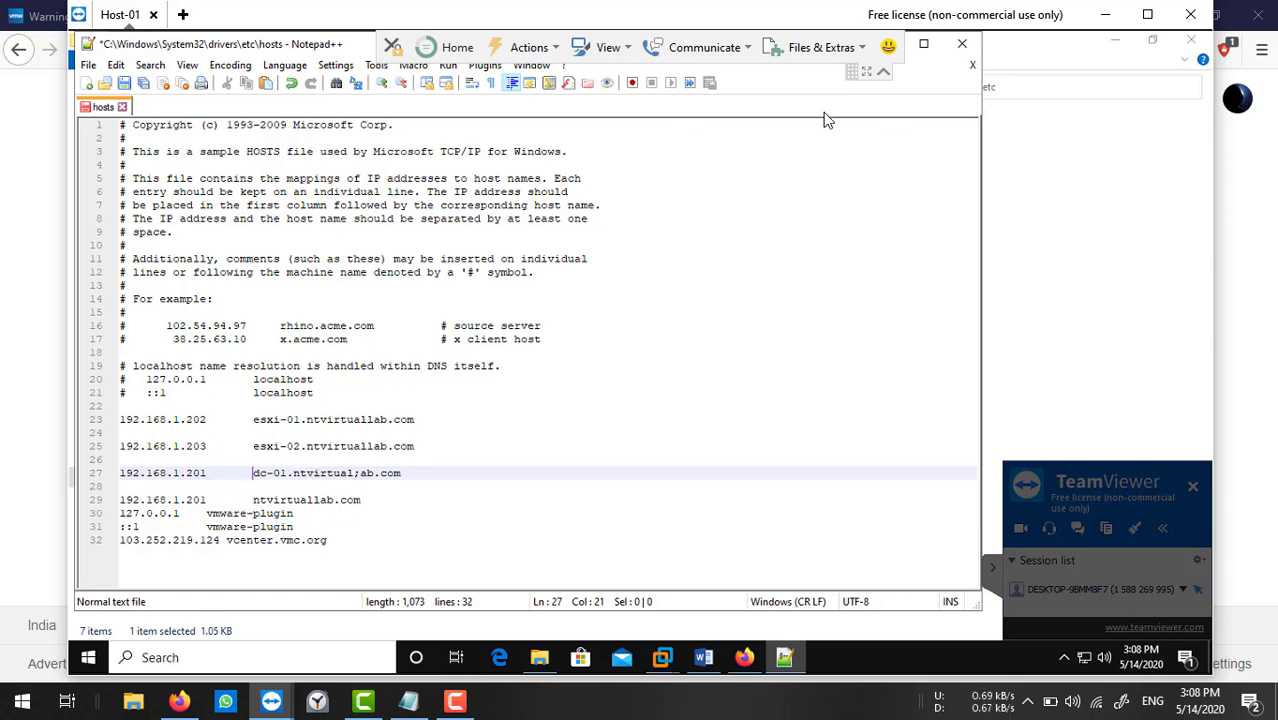
# Save hosts after relaunching Notepad++ as administrator, then close Notepad++ and the etc folder.
pyautogui.click(124, 83)
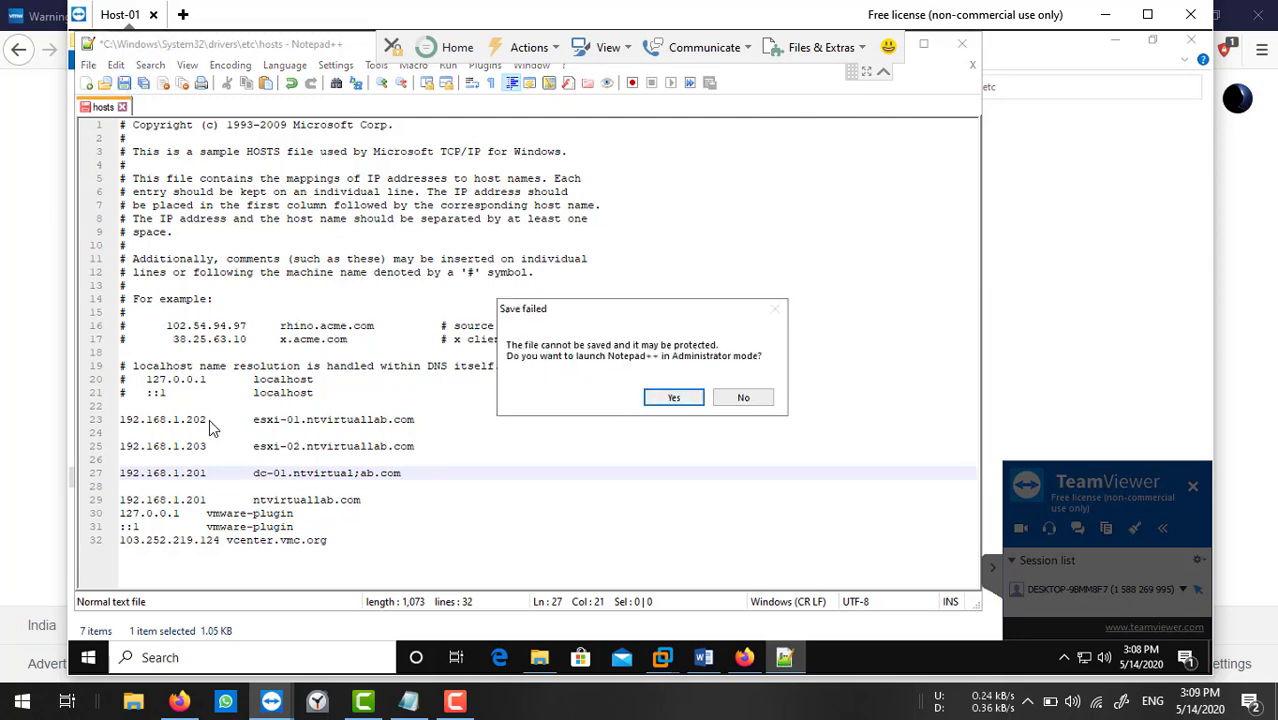
pyautogui.click(662, 398)
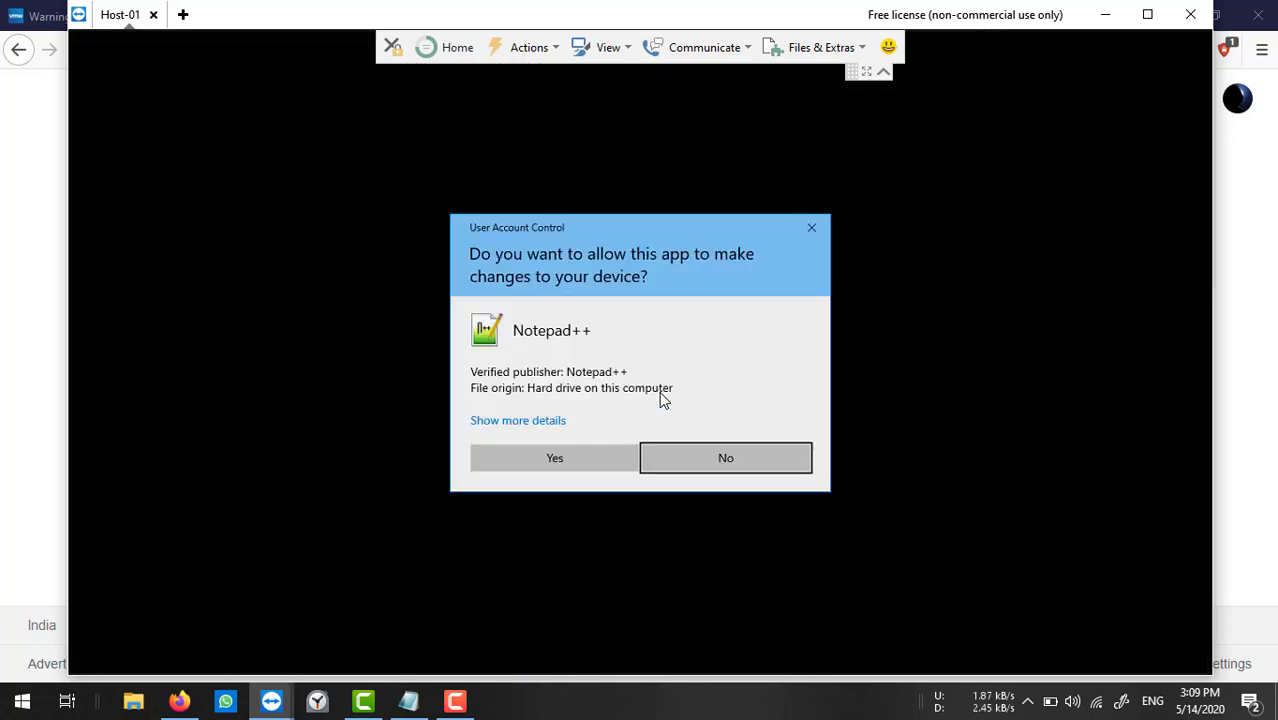
pyautogui.click(583, 460)
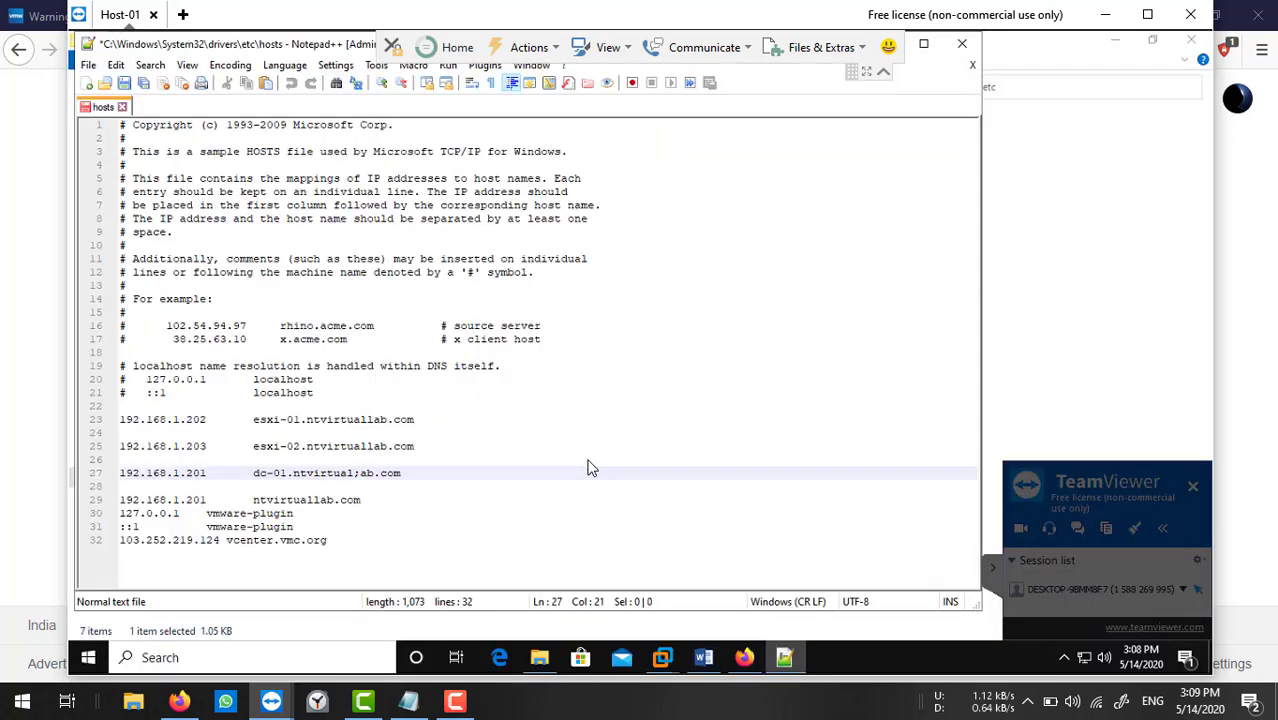
pyautogui.click(124, 85)
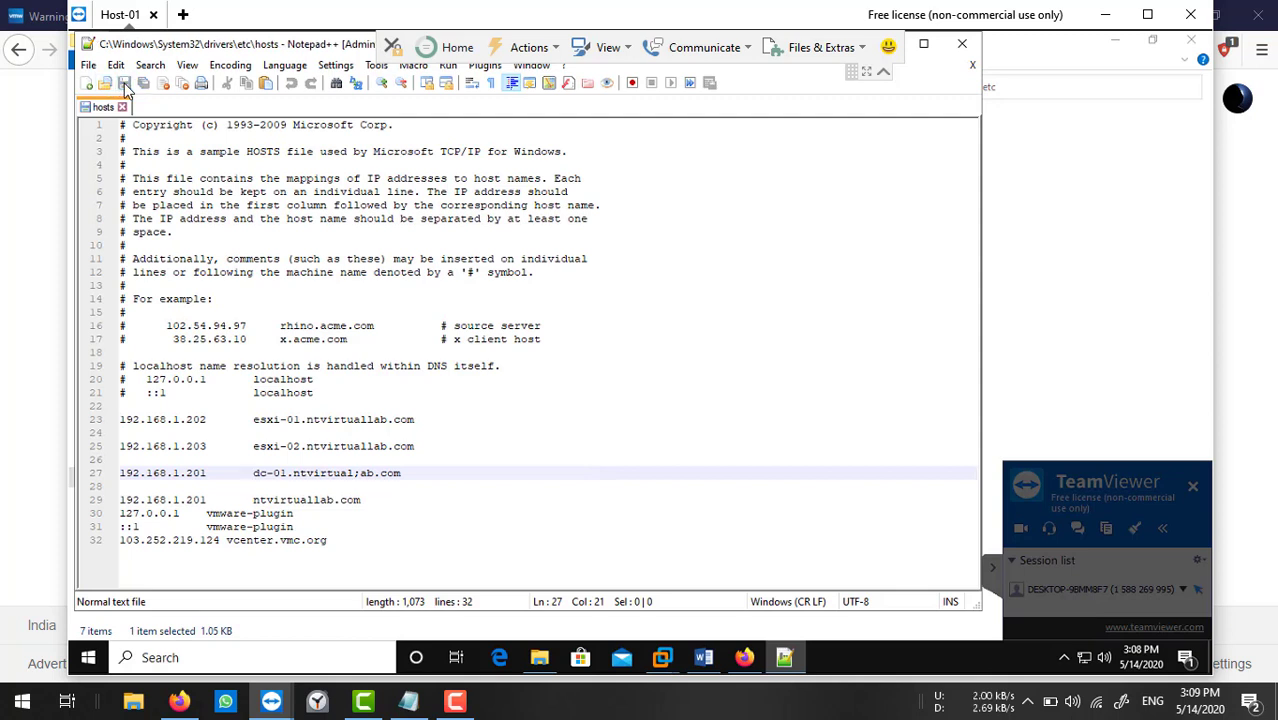
pyautogui.click(963, 45)
pyautogui.click(824, 242)
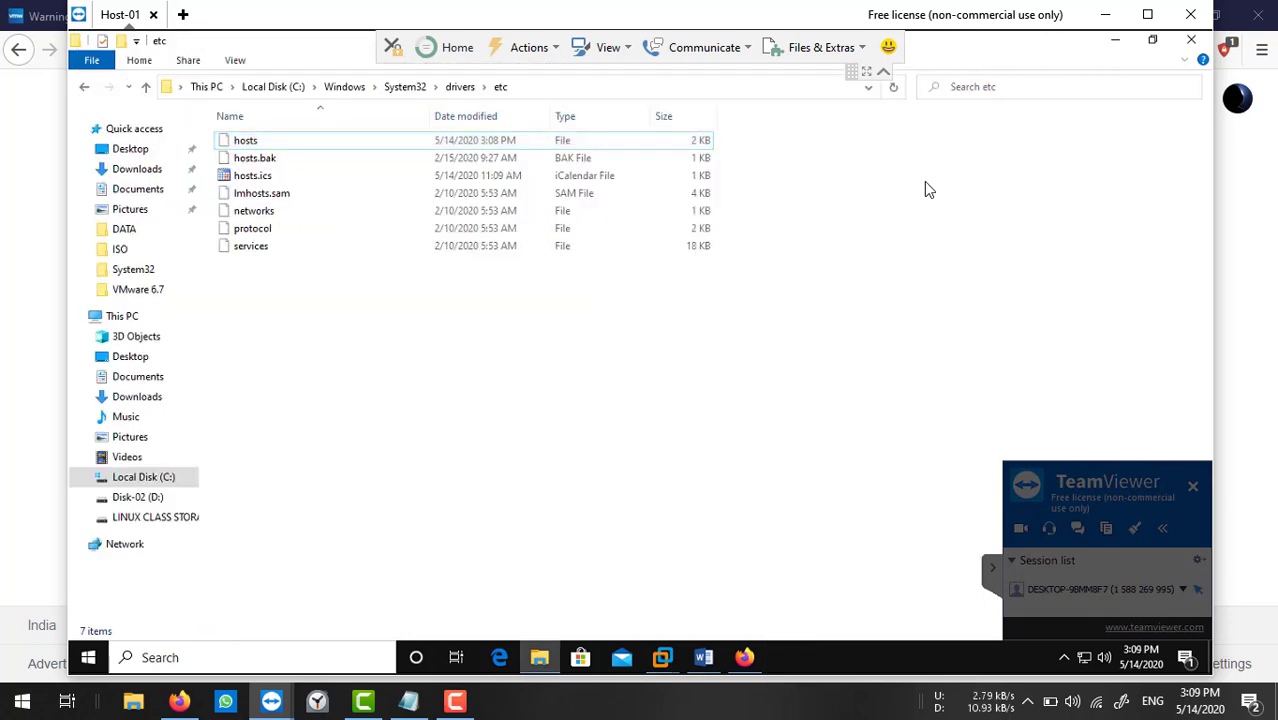
pyautogui.click(1191, 40)
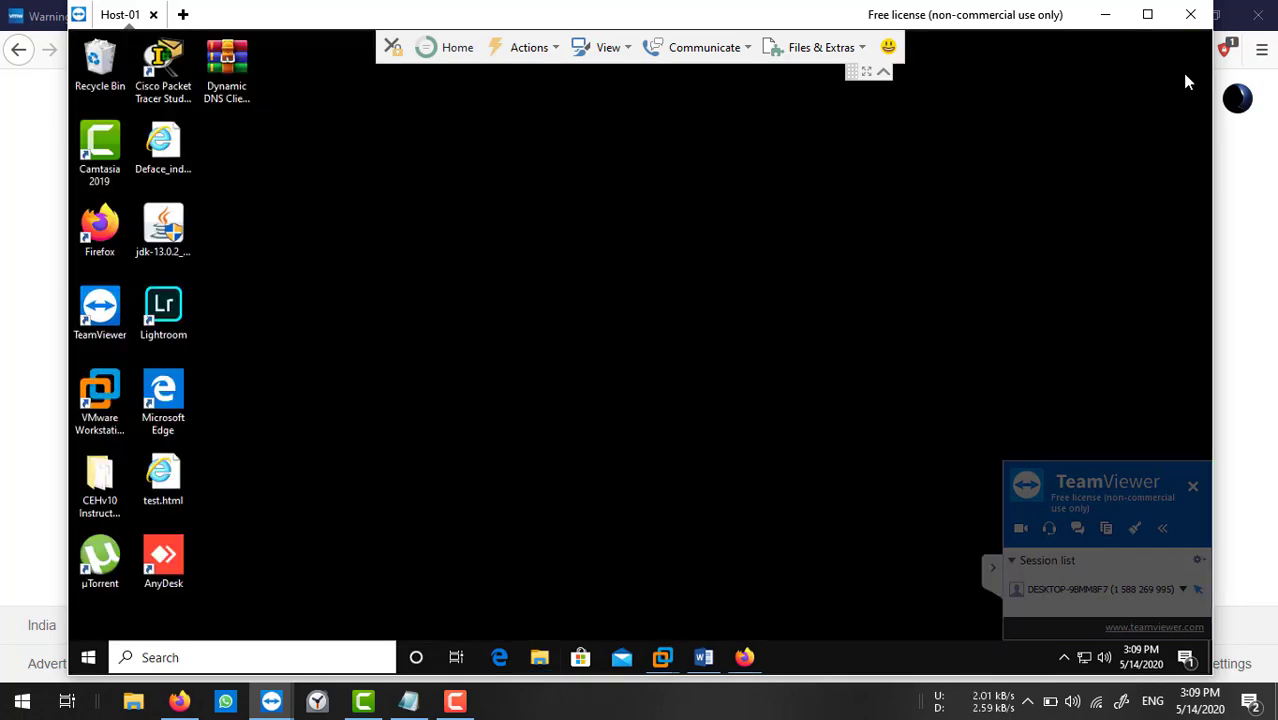
# Load esxi-01.ntvirtuallab.com in a new Firefox tab.
pyautogui.click(748, 655)
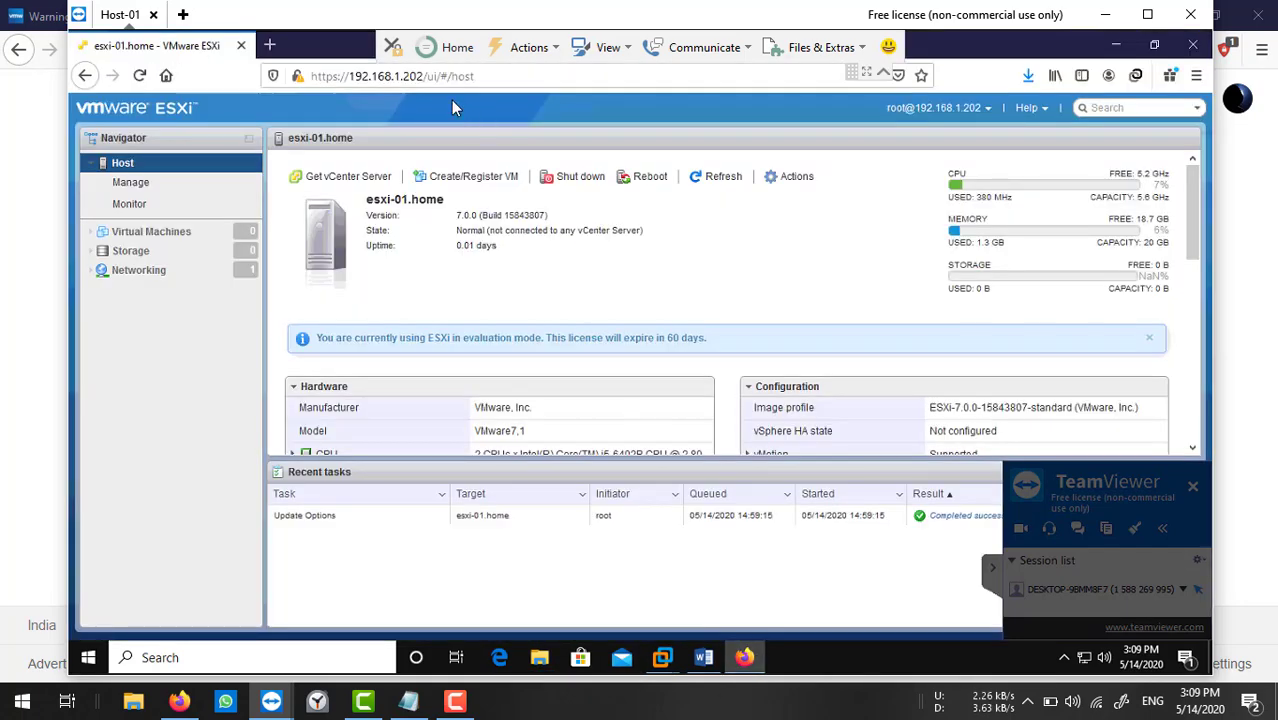
pyautogui.click(269, 44)
pyautogui.click(324, 86)
pyautogui.write('esx')
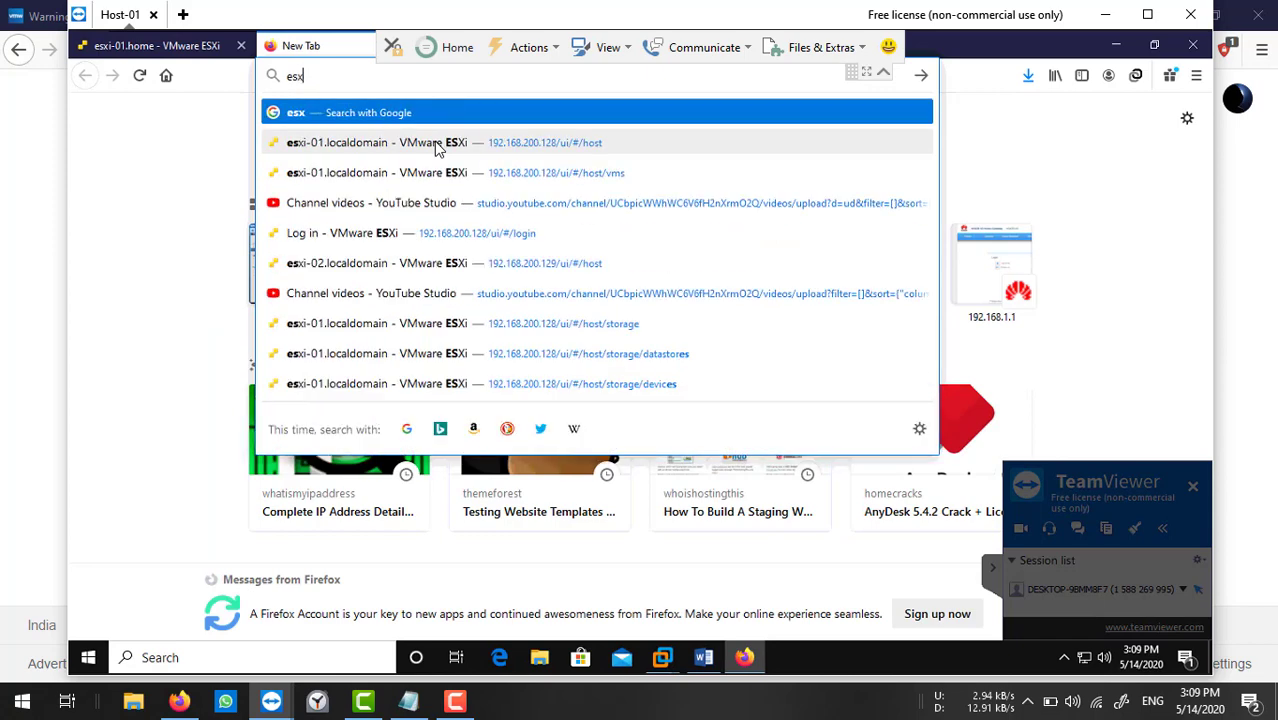
pyautogui.write('i-01.')
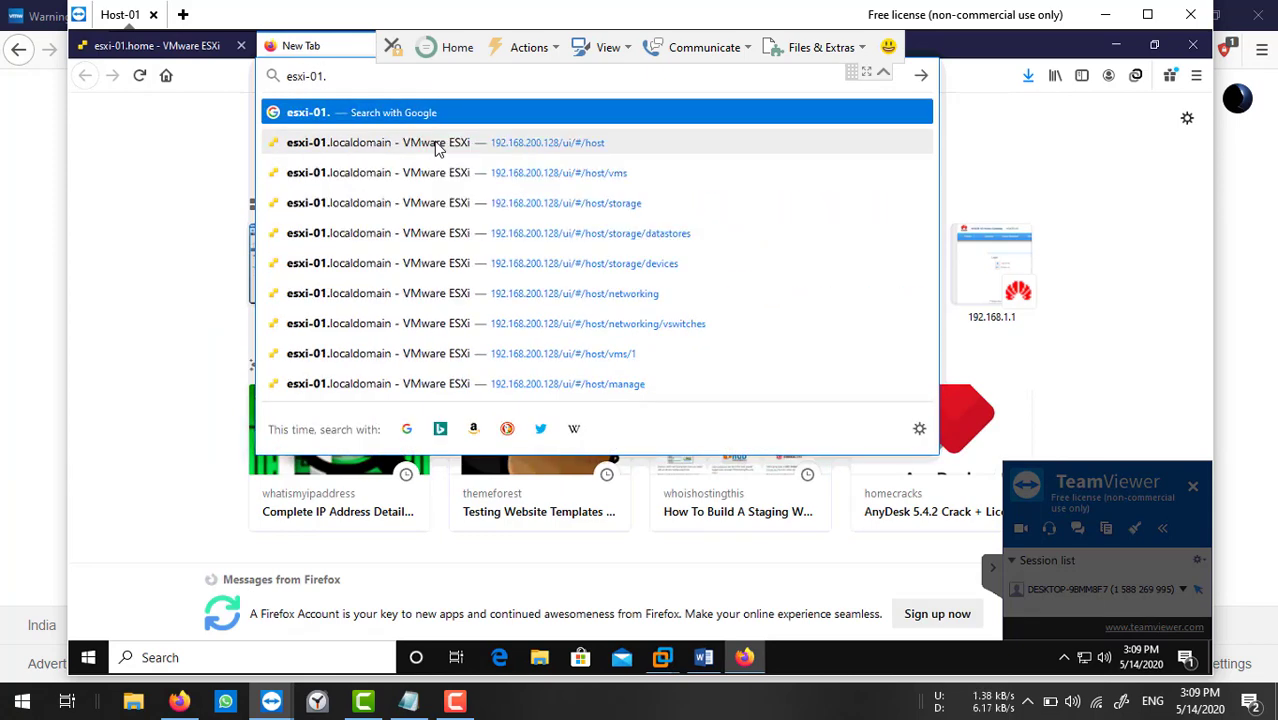
pyautogui.write('n')
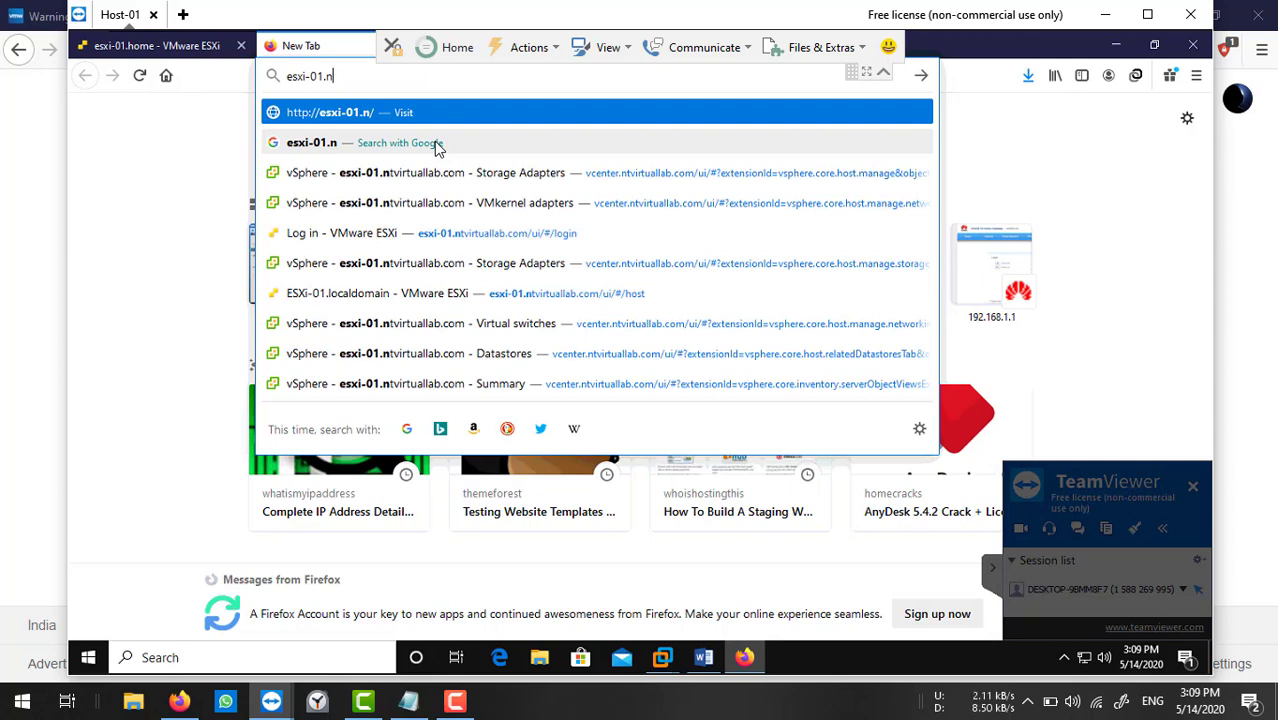
pyautogui.write('t')
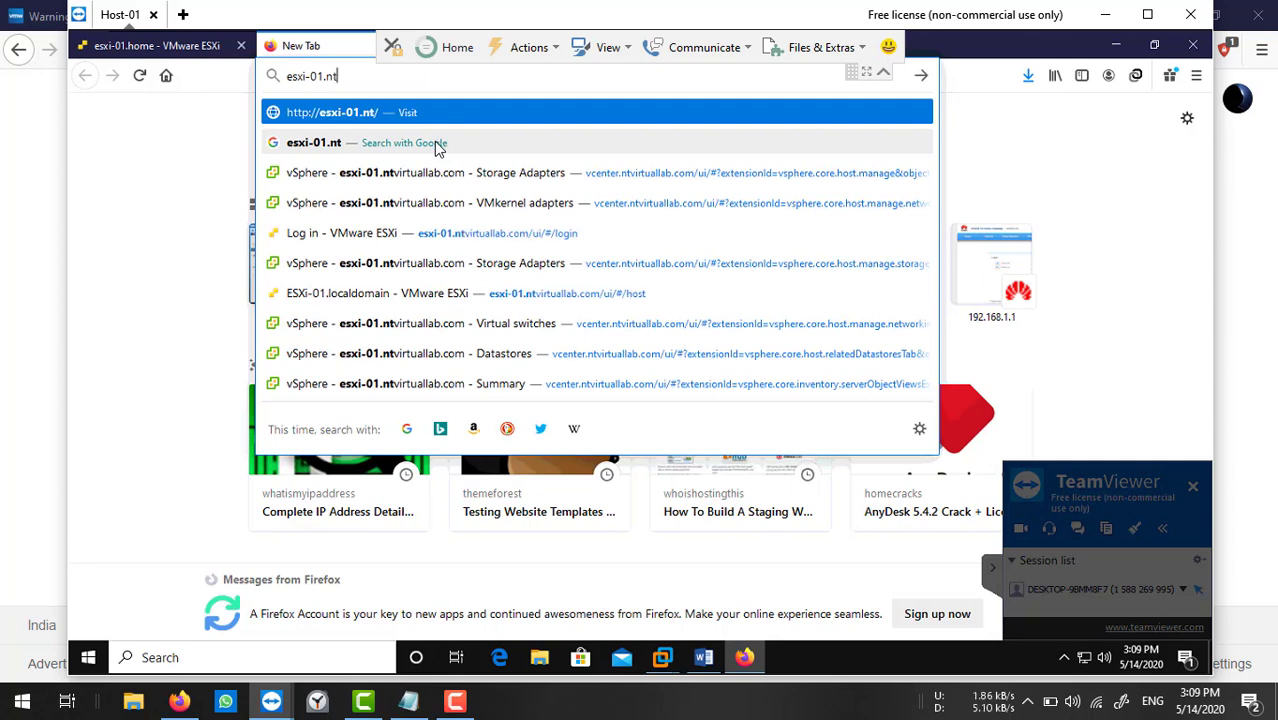
pyautogui.write('virtual')
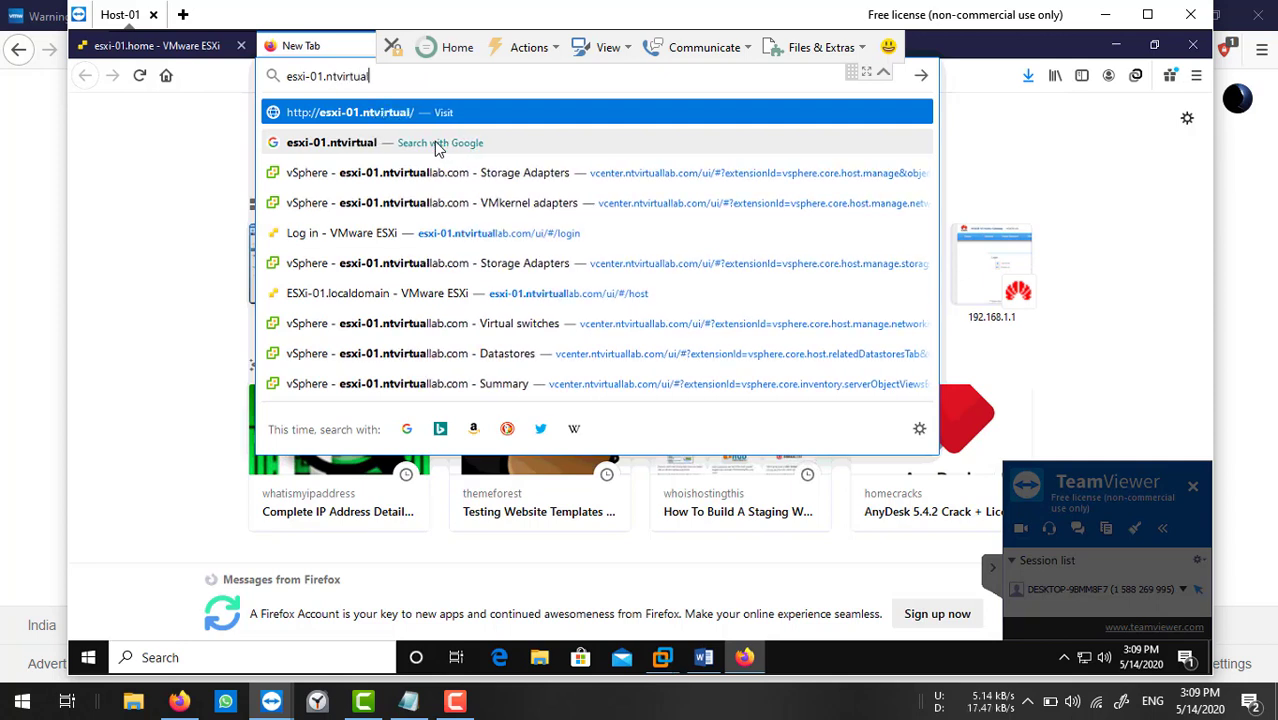
pyautogui.write('lab')
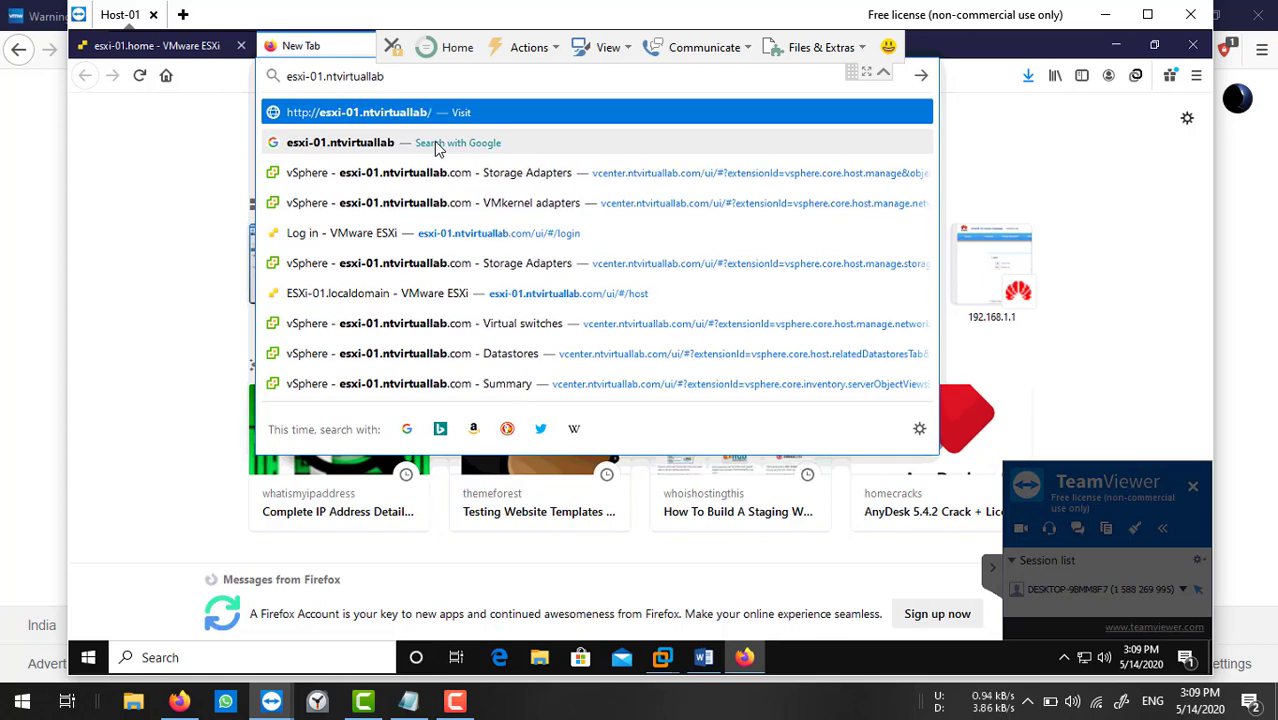
pyautogui.write('.com')
pyautogui.press('Return')
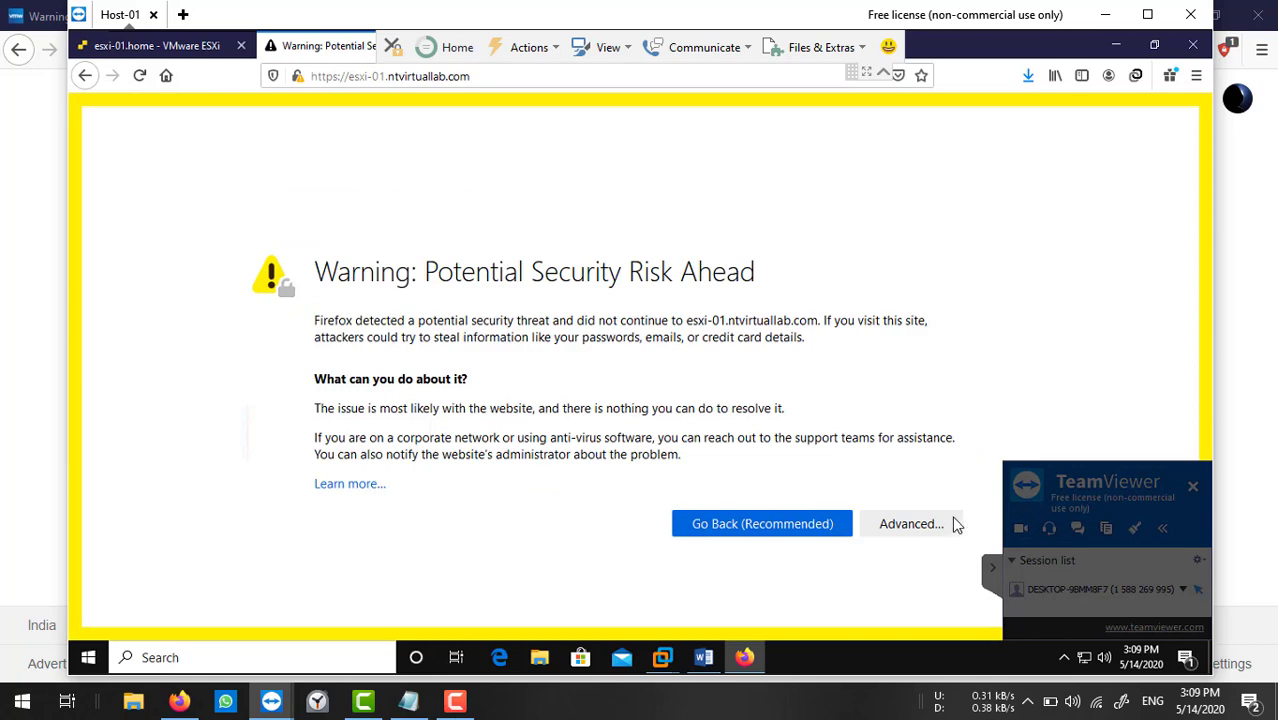
# Use Advanced and Accept the Risk and Continue to reach the ESXi login page.
pyautogui.click(865, 523)
pyautogui.scroll(-3, 808, 410)
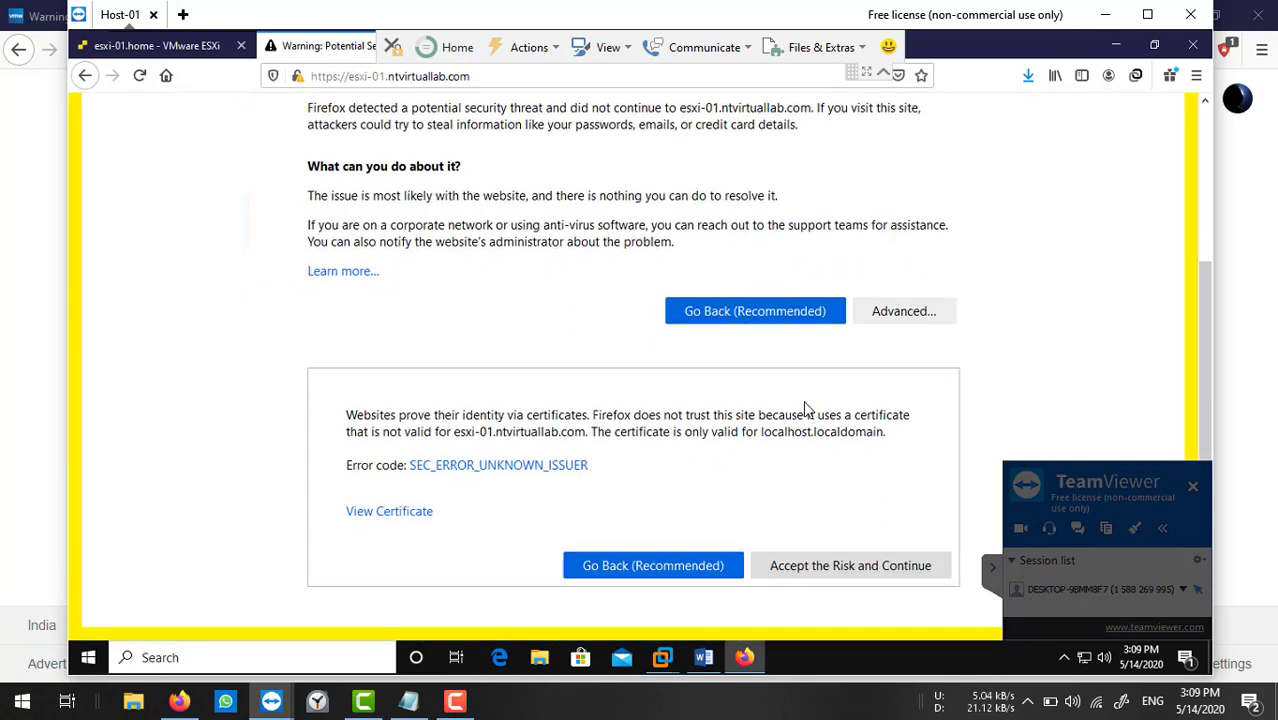
pyautogui.click(788, 570)
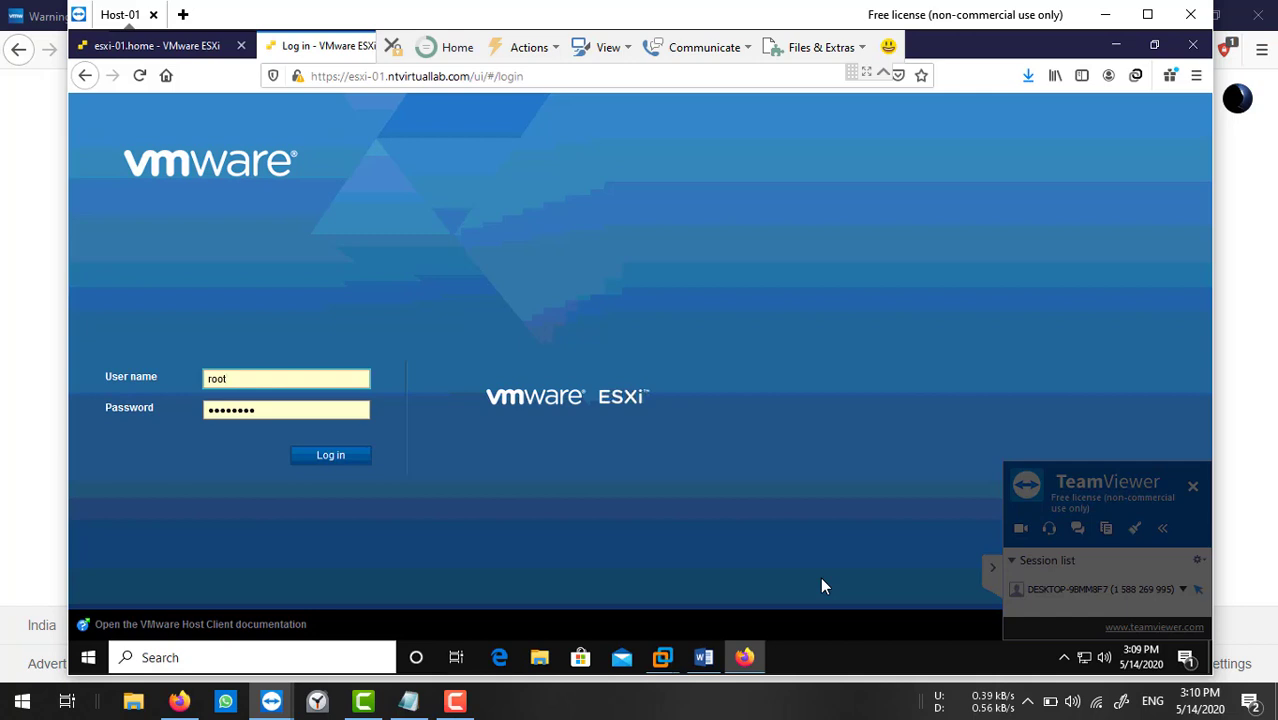
pyautogui.click(713, 717)
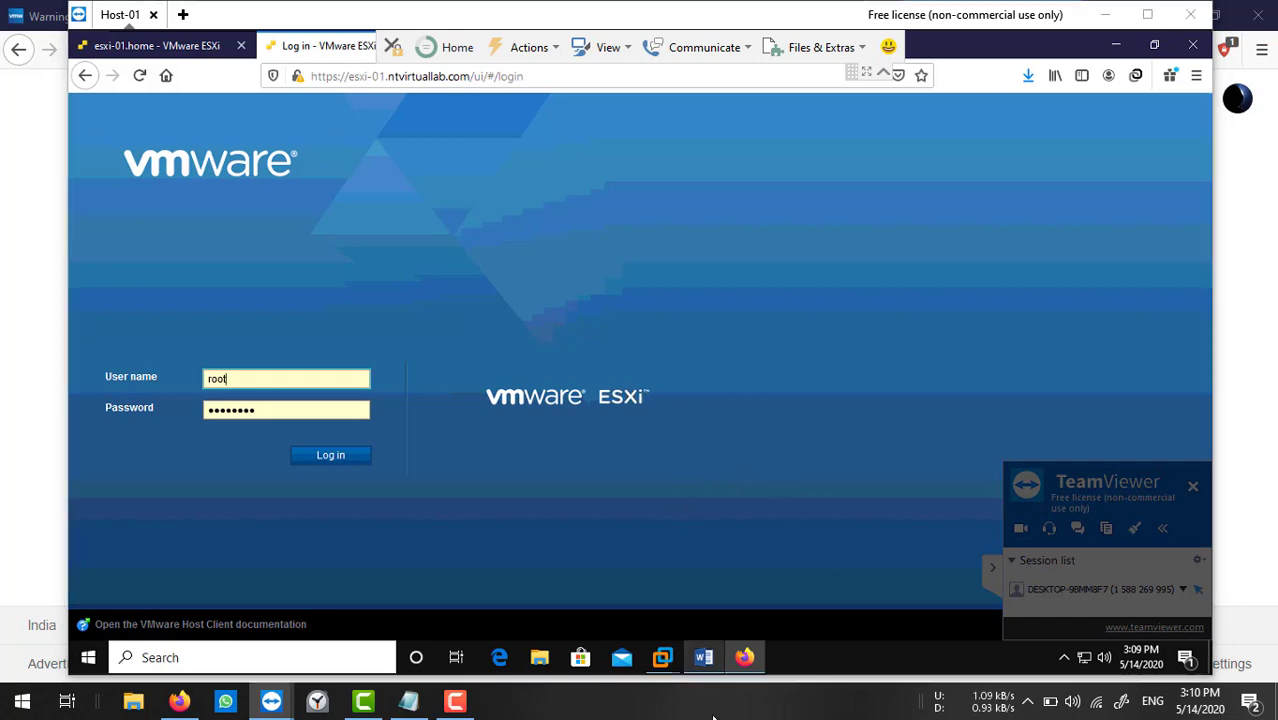